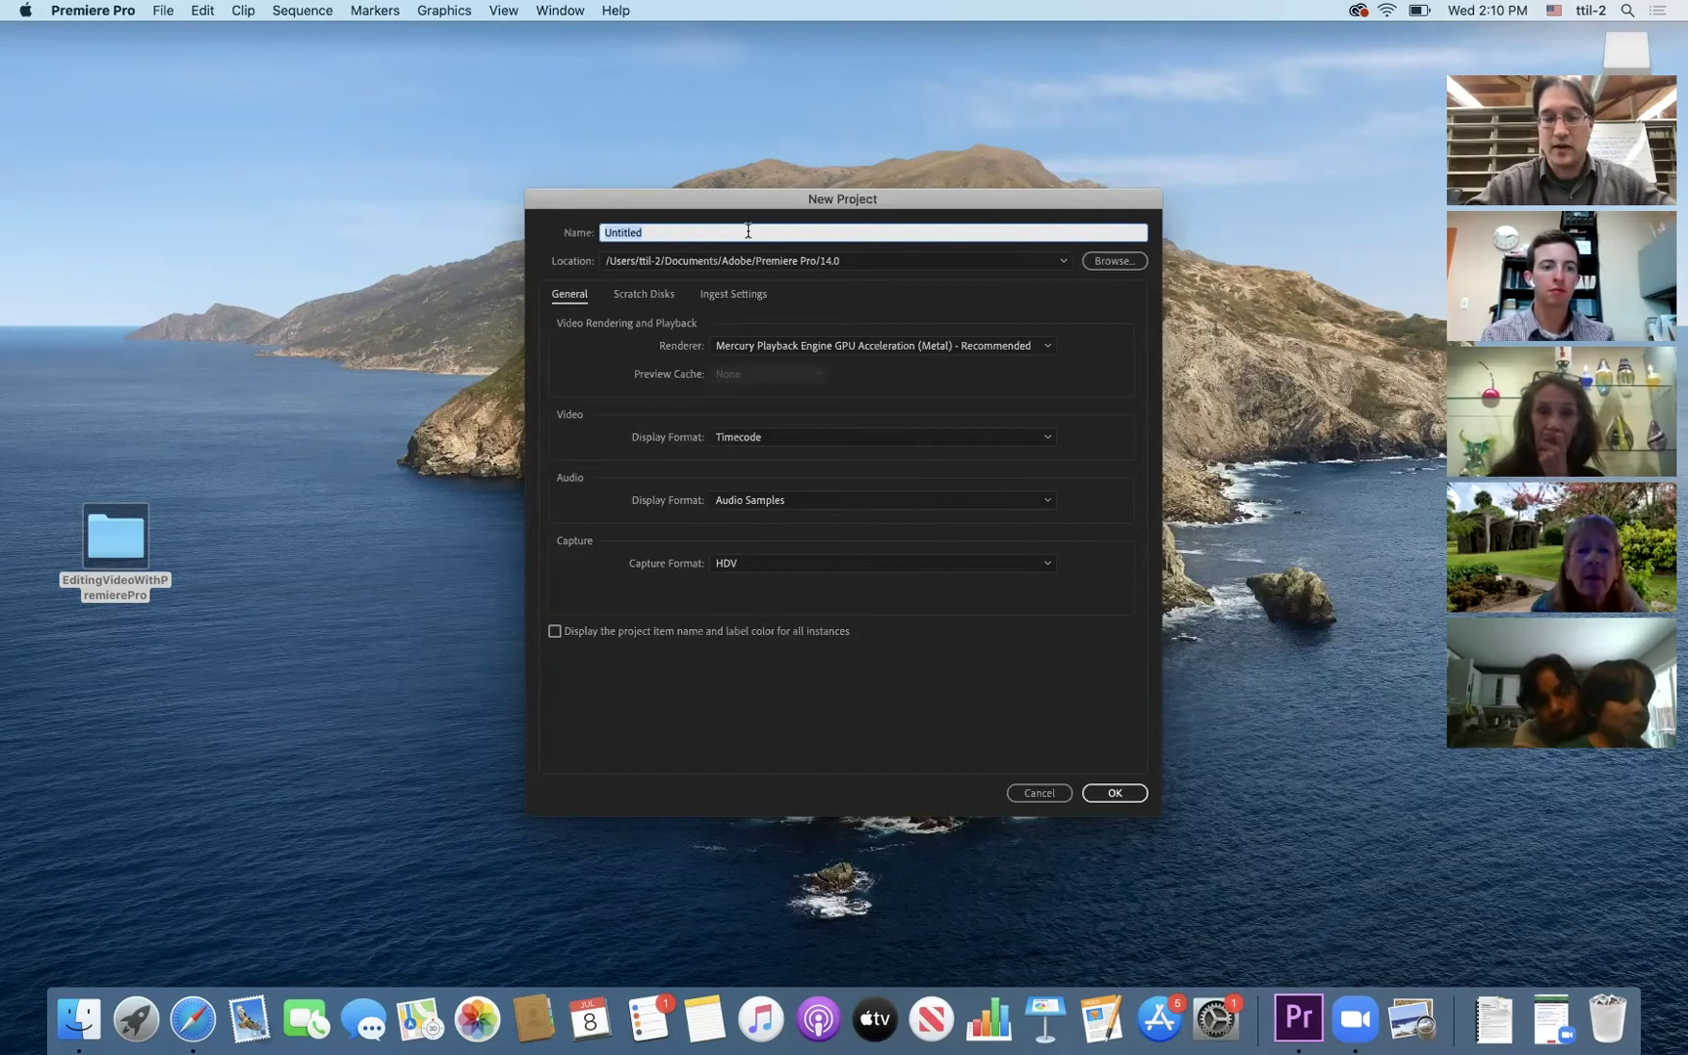
- Enter NatureVideo as the project name in the New Project dialog
text(Natur)
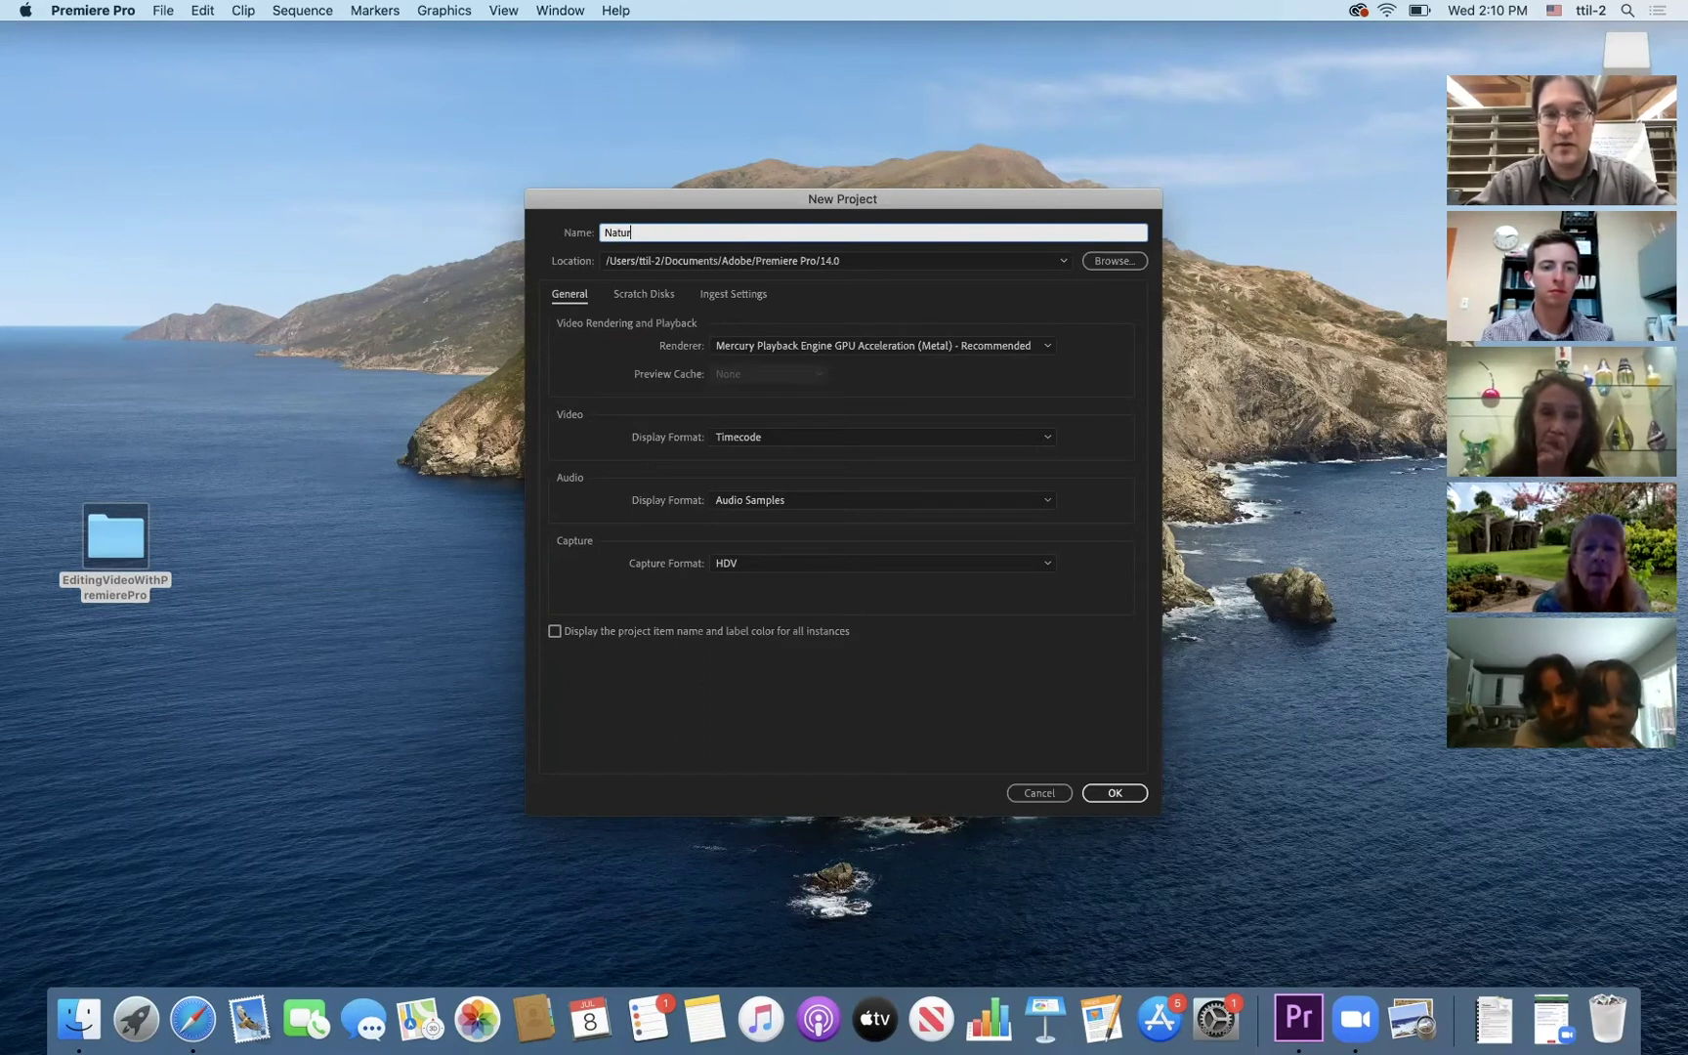
text(eVideo)
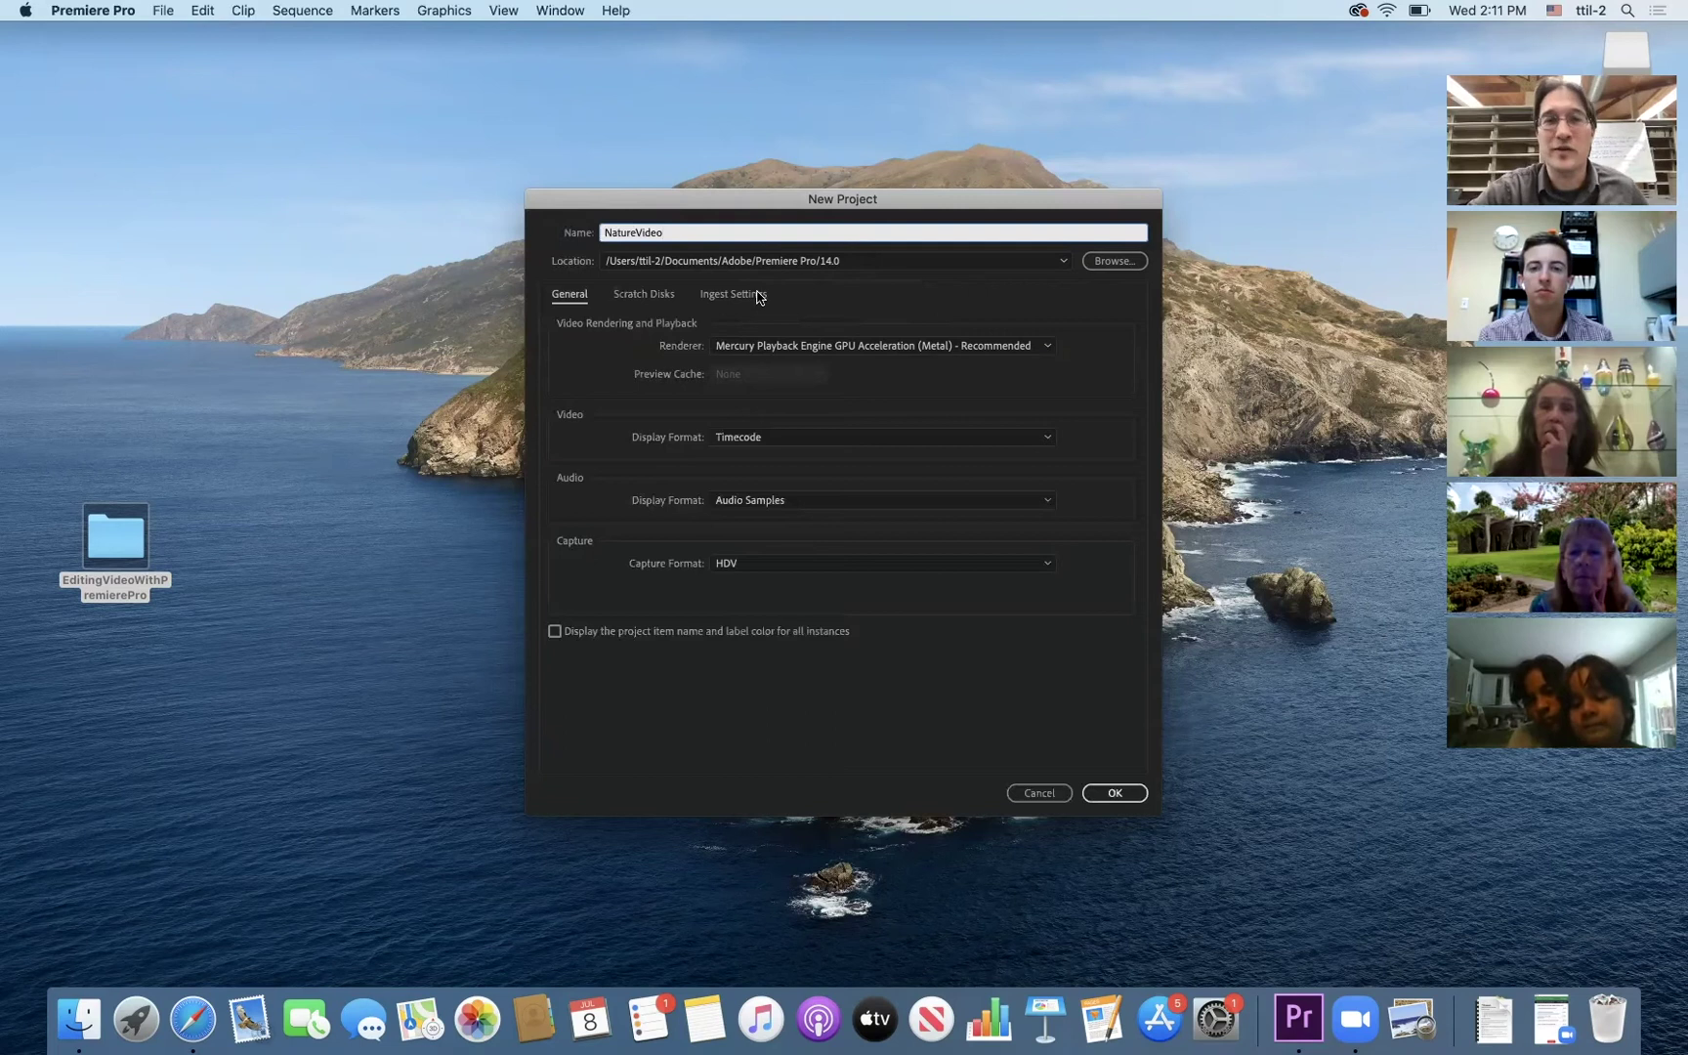
- Turn on ingest with Transcode to Match Source - H.264 High Bitrate, and create the project
click(759, 295)
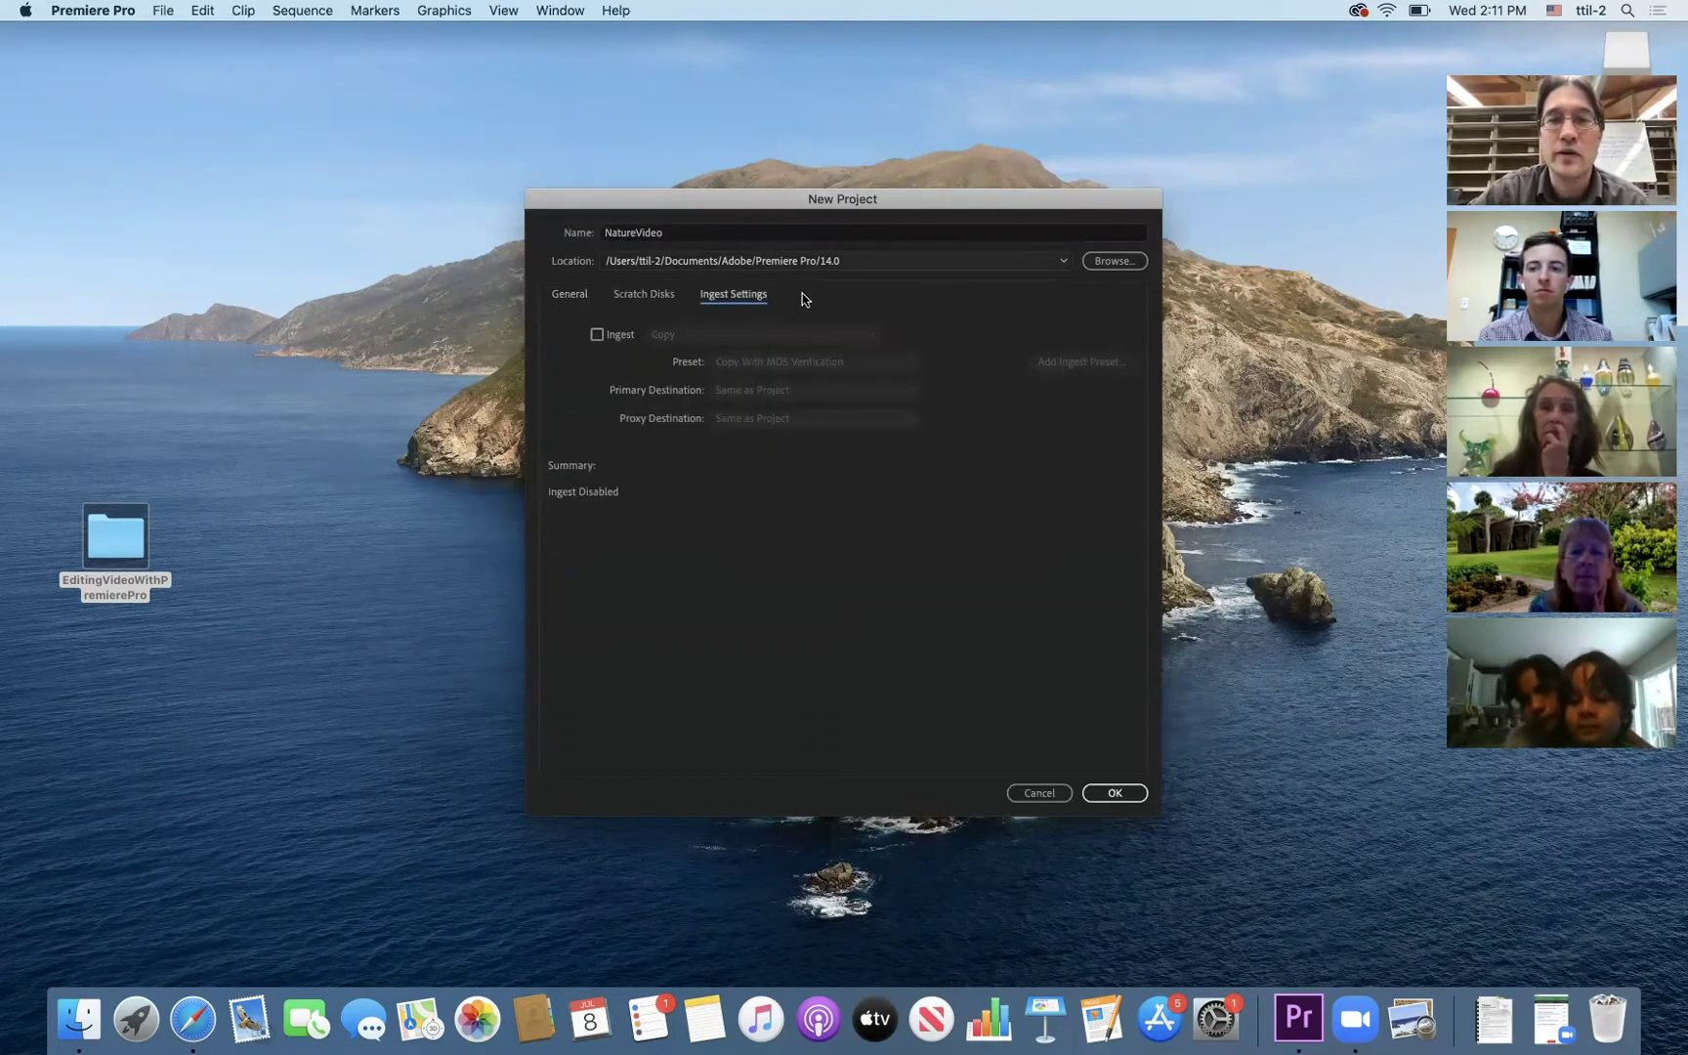
click(597, 335)
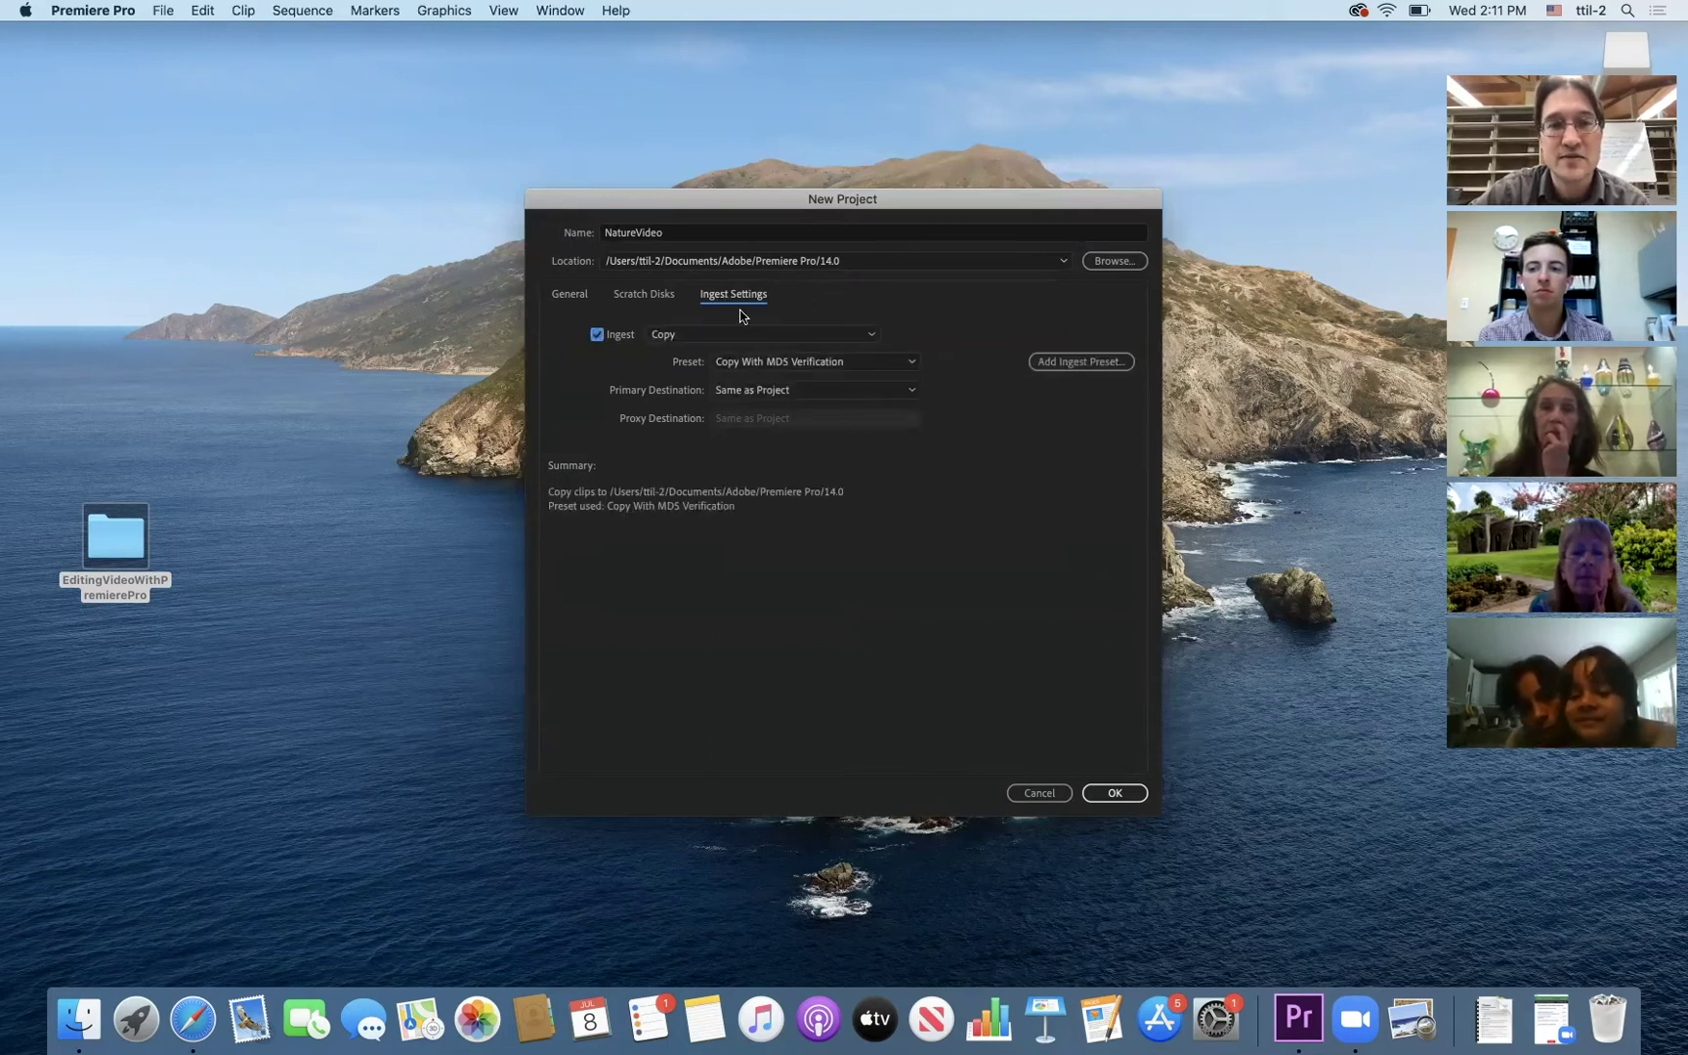
click(702, 335)
click(697, 374)
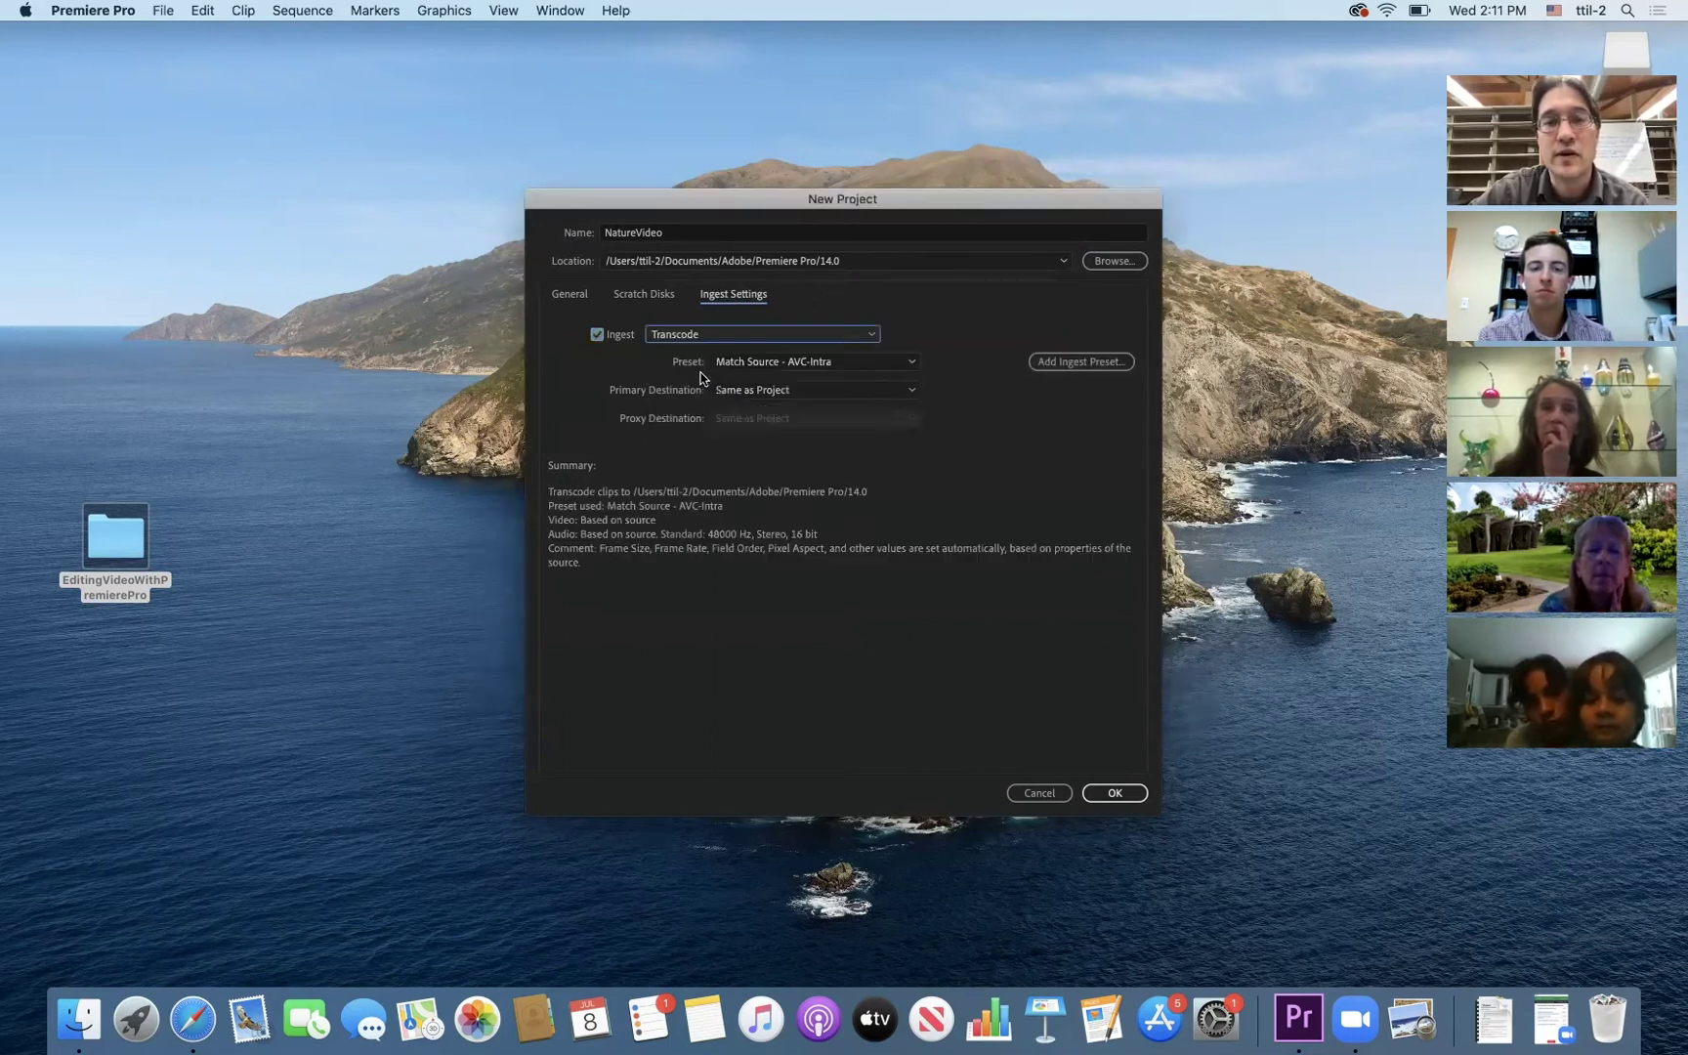
click(908, 364)
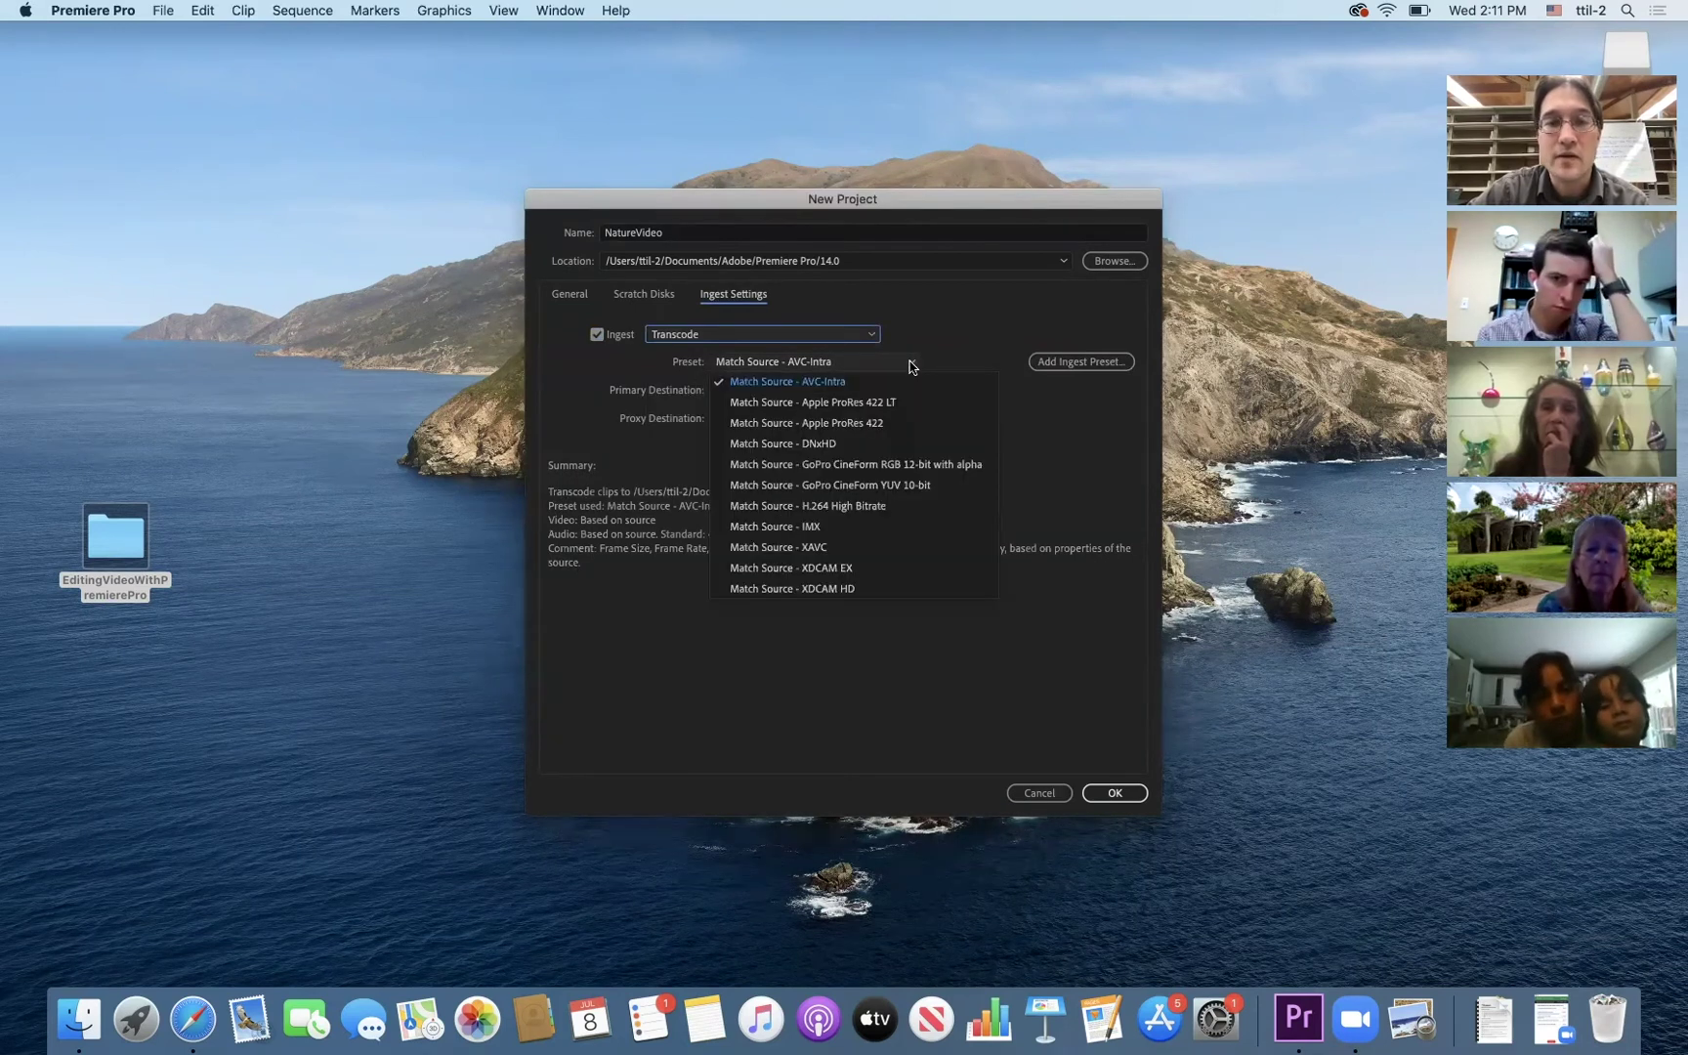
click(828, 506)
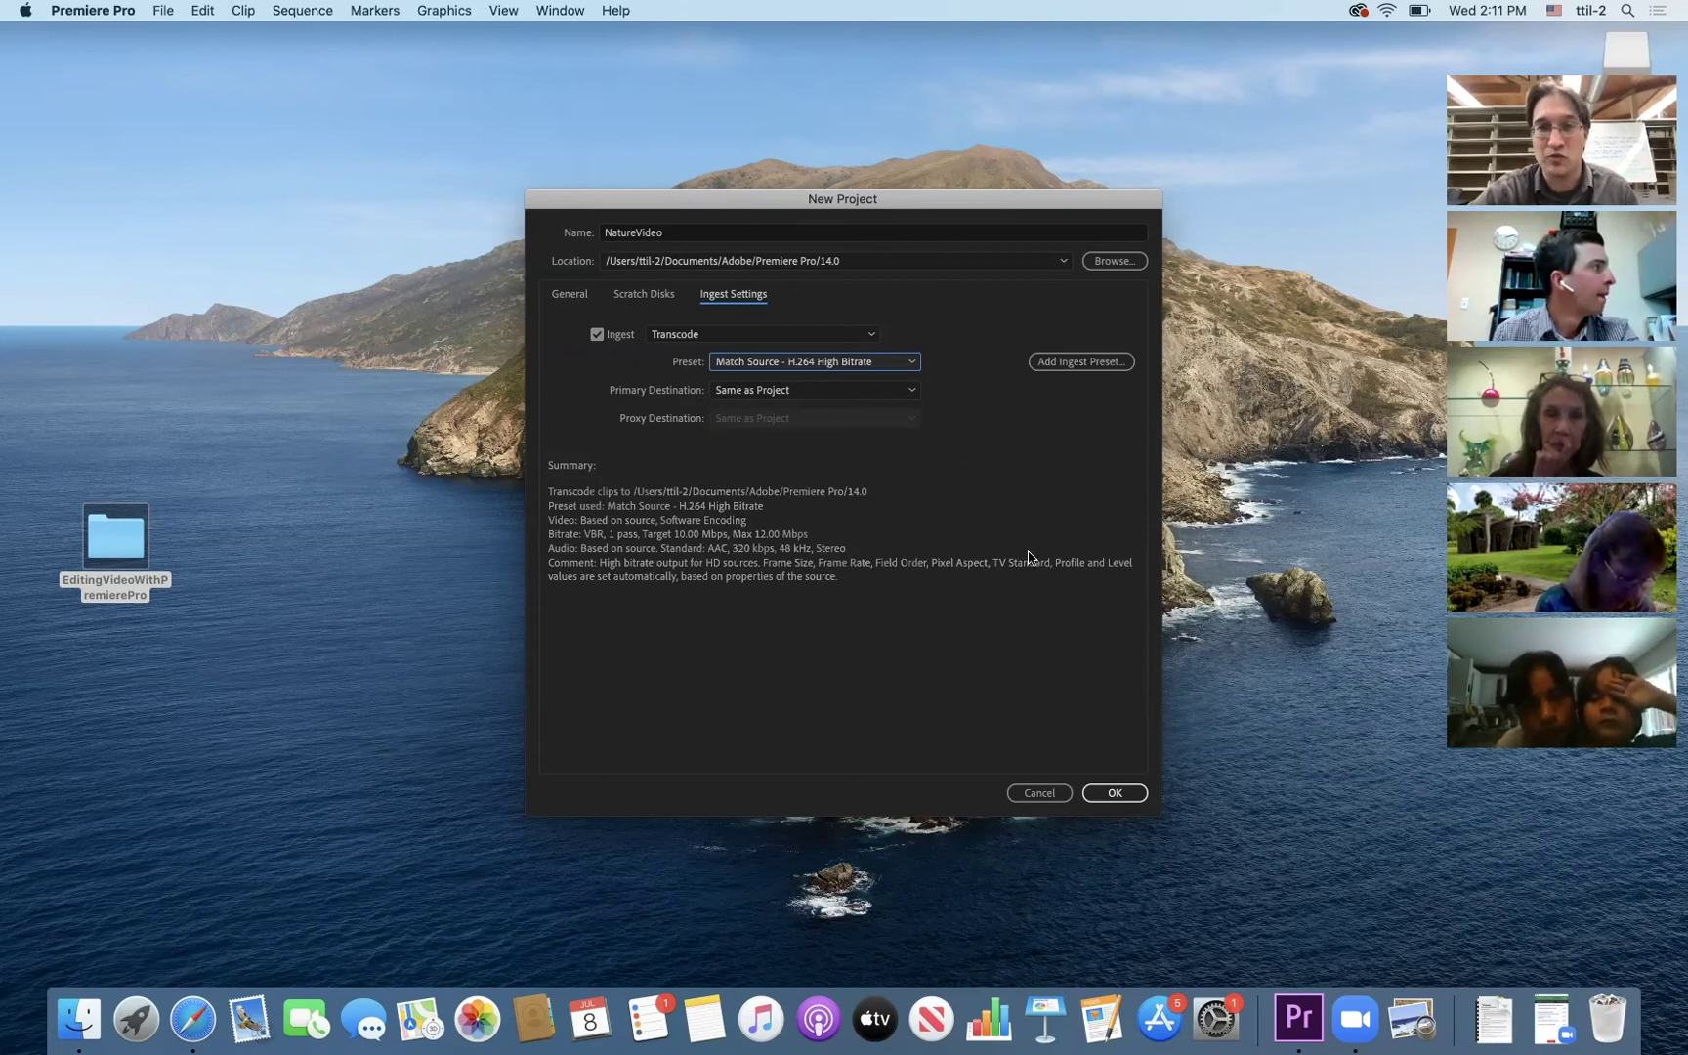
click(1116, 794)
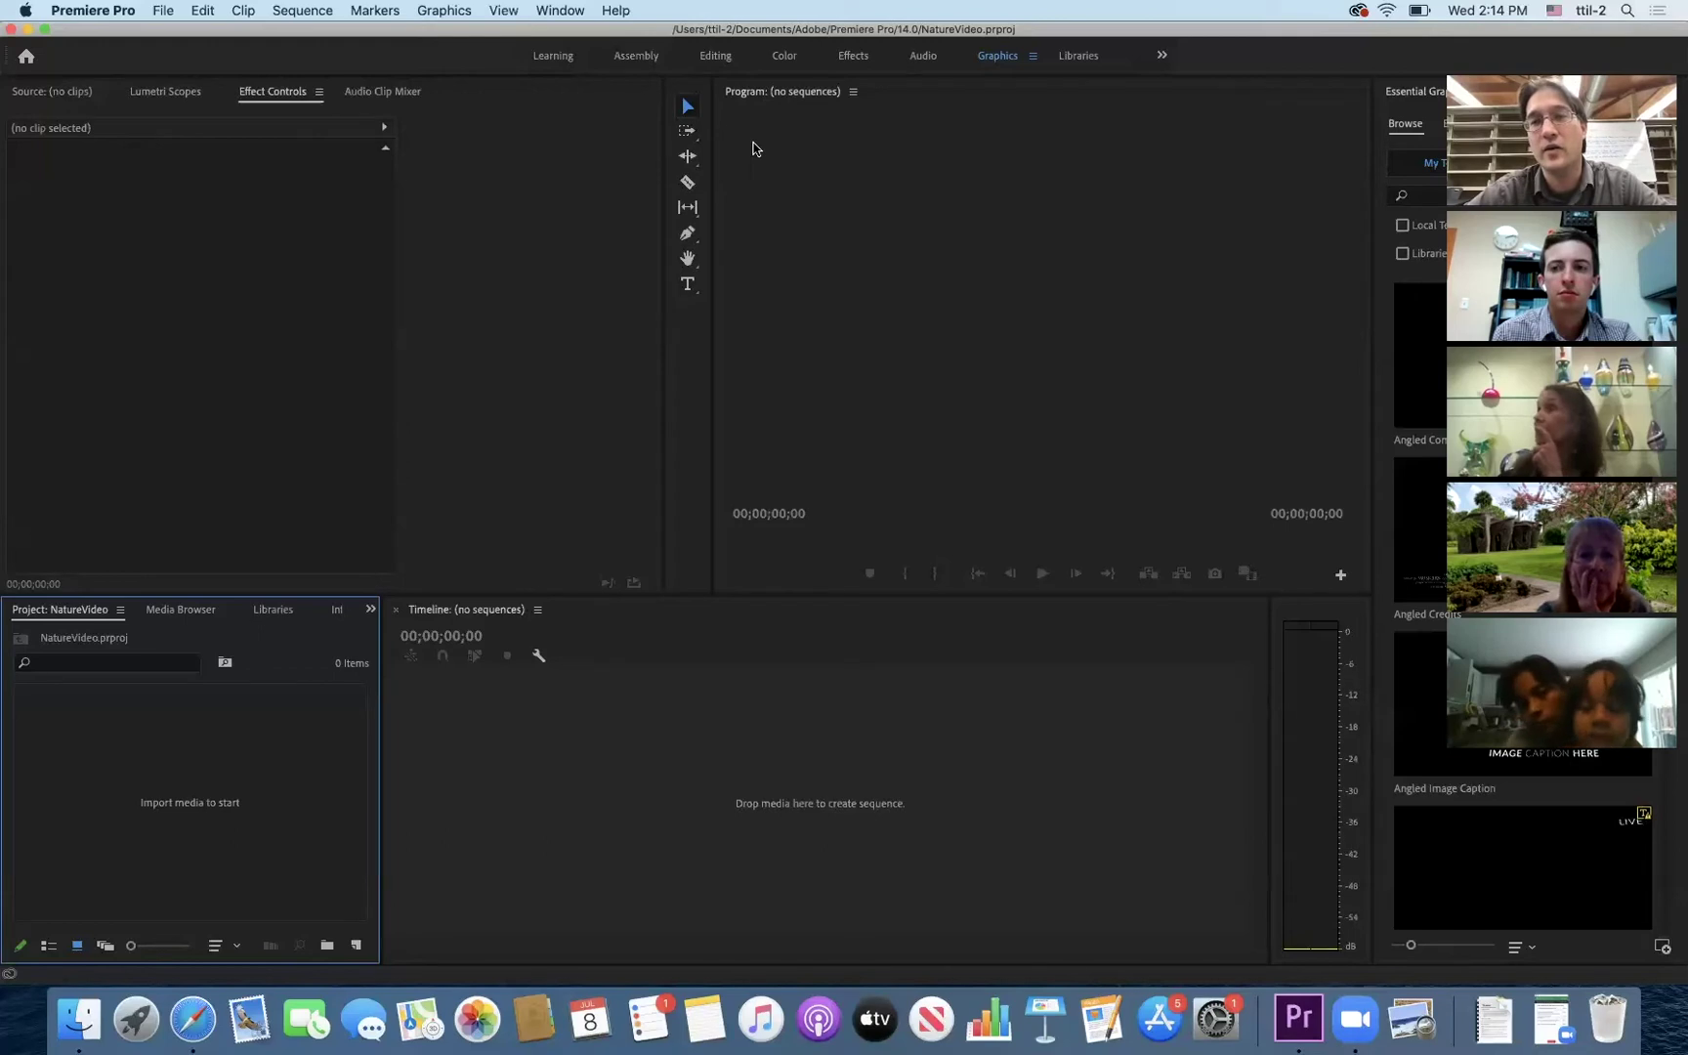
- Open the Window menu listing panels and workspaces
click(562, 10)
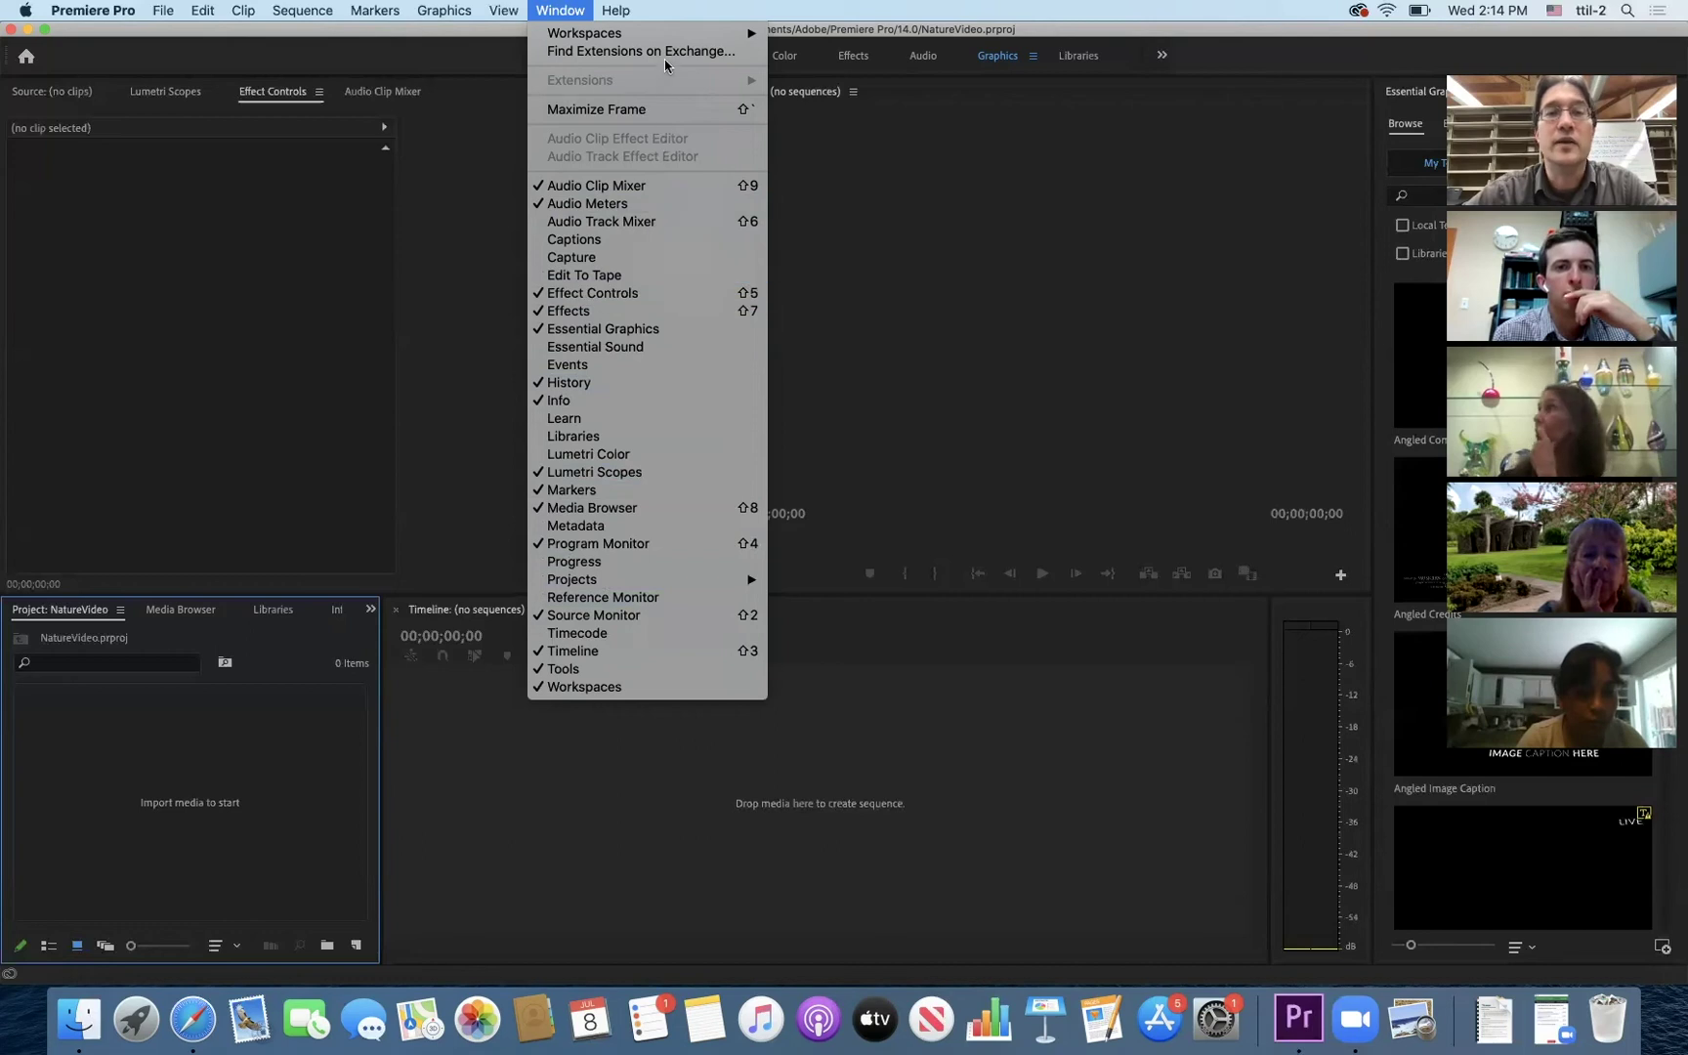
- Review the Workspaces layouts, then close the menu leaving the Graphics workspace active
mouse_move(669, 37)
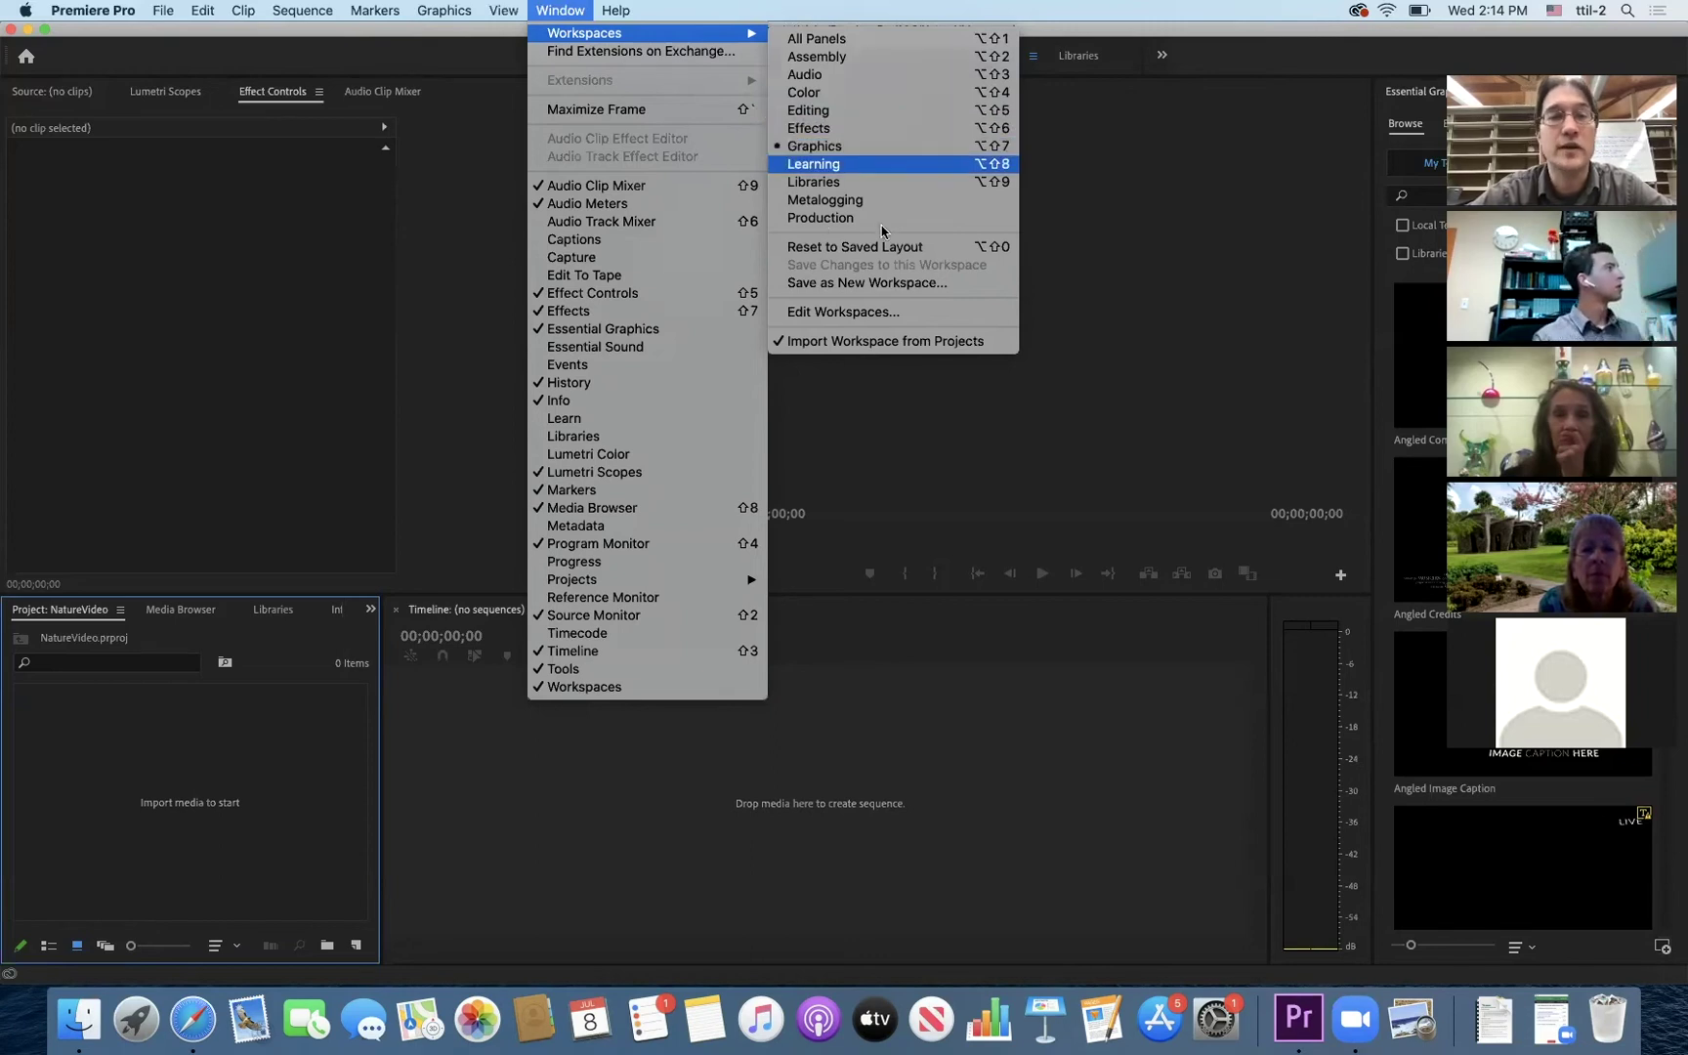
click(1301, 50)
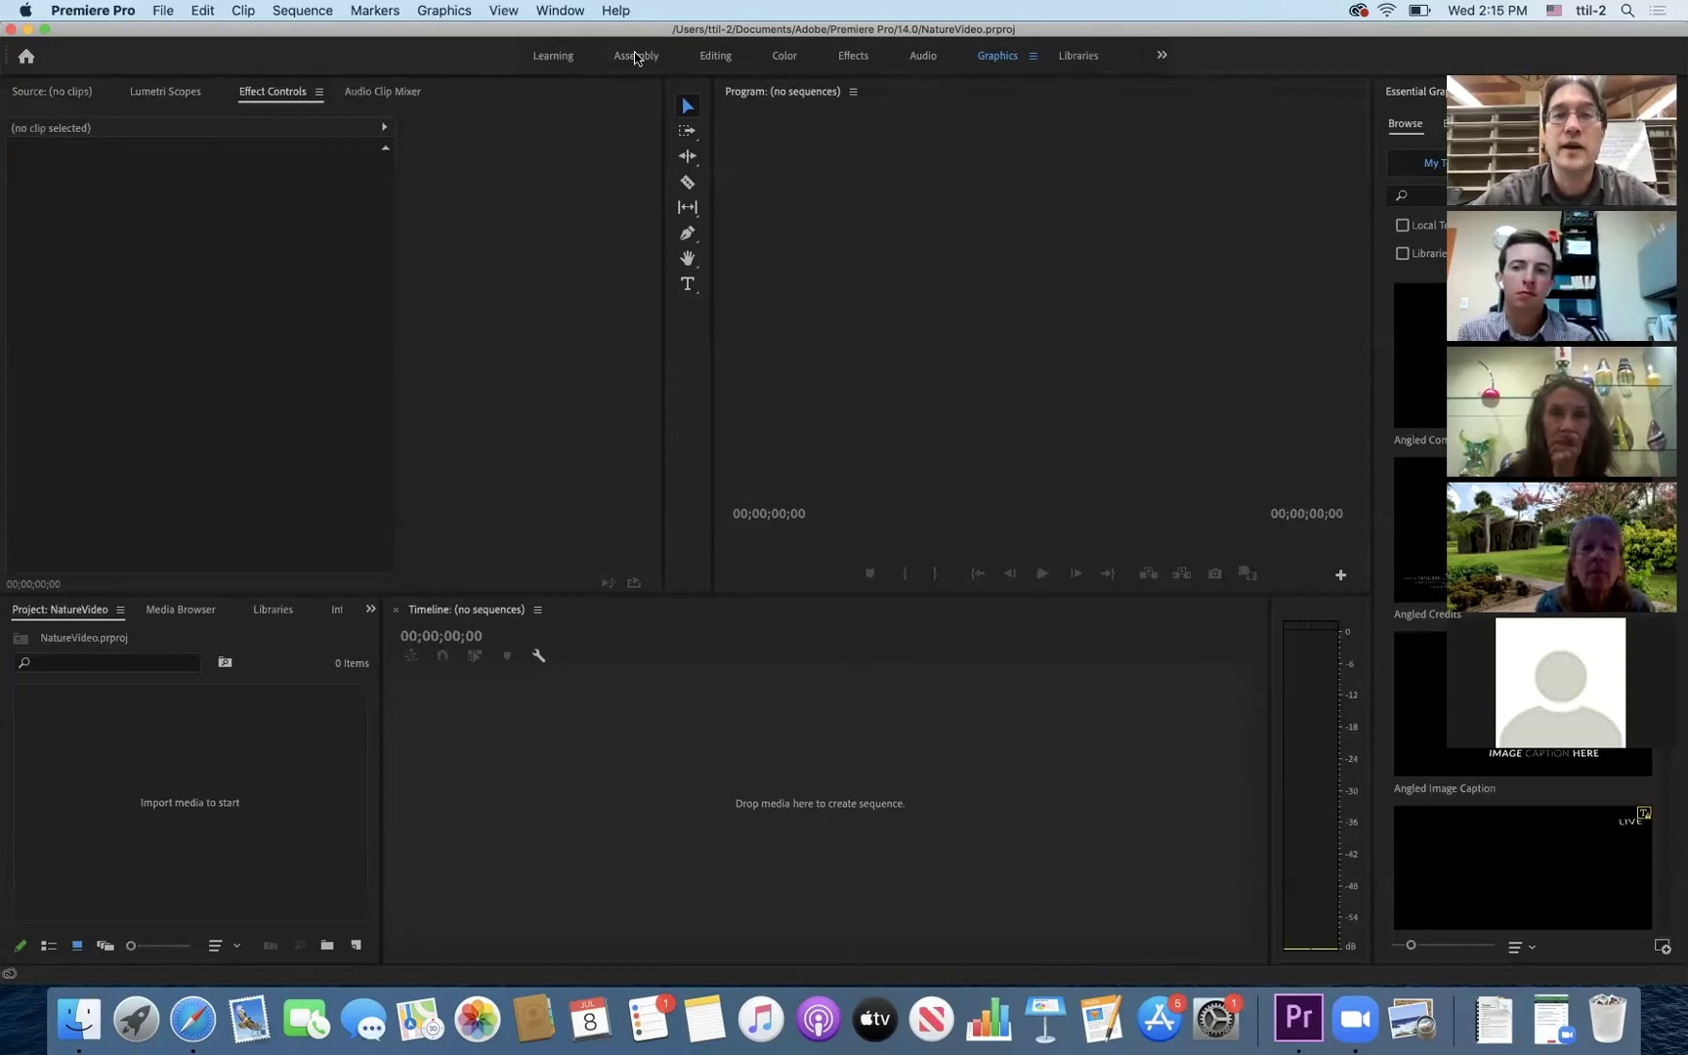
- Switch the workspace through Assembly to Editing, and bring up a Finder window
click(634, 58)
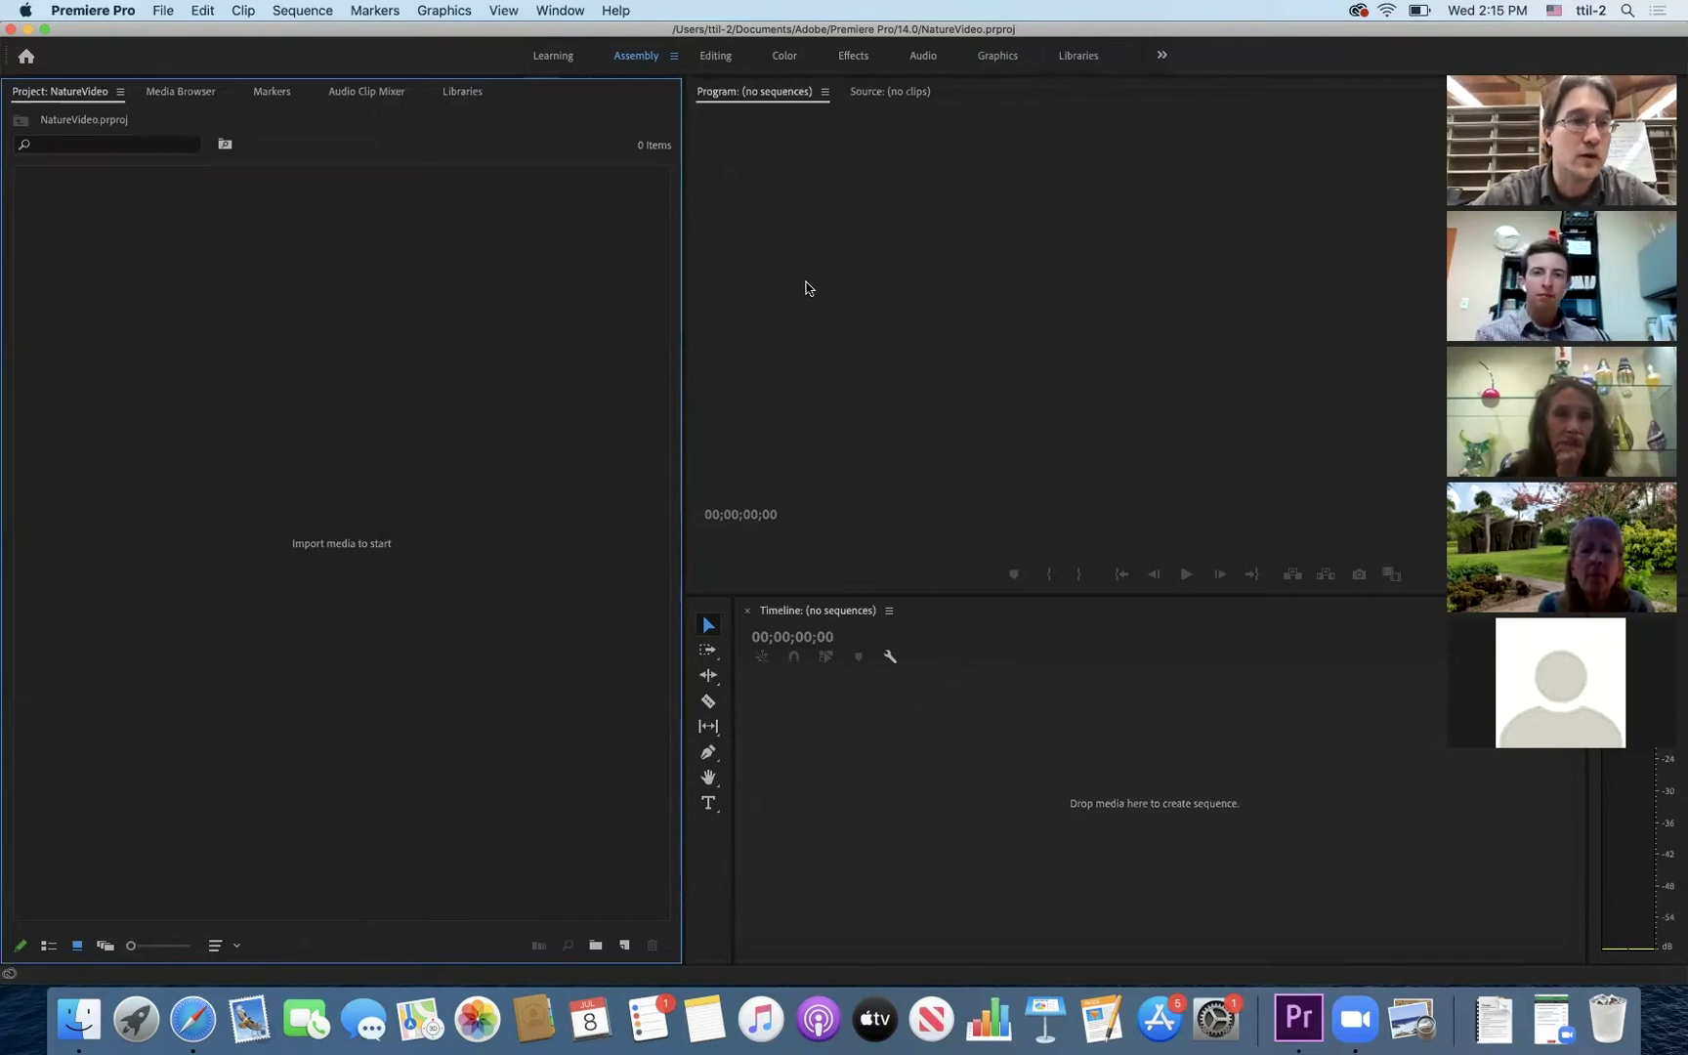
click(716, 56)
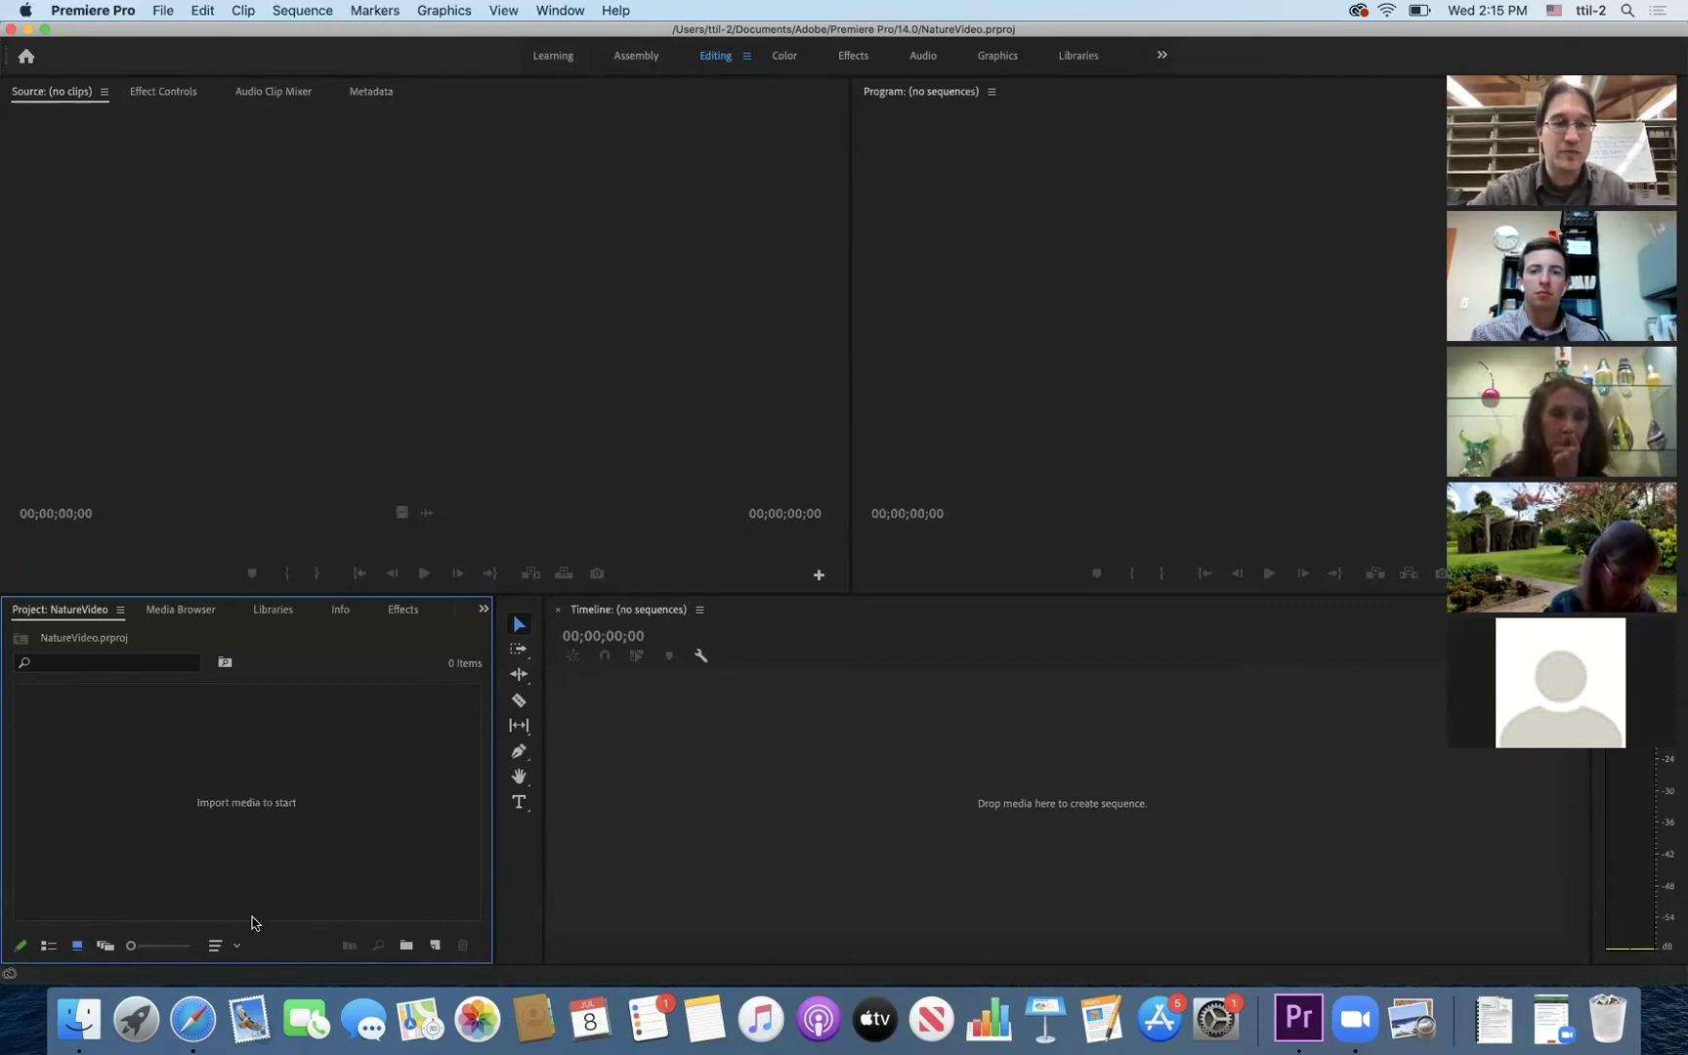
click(81, 1024)
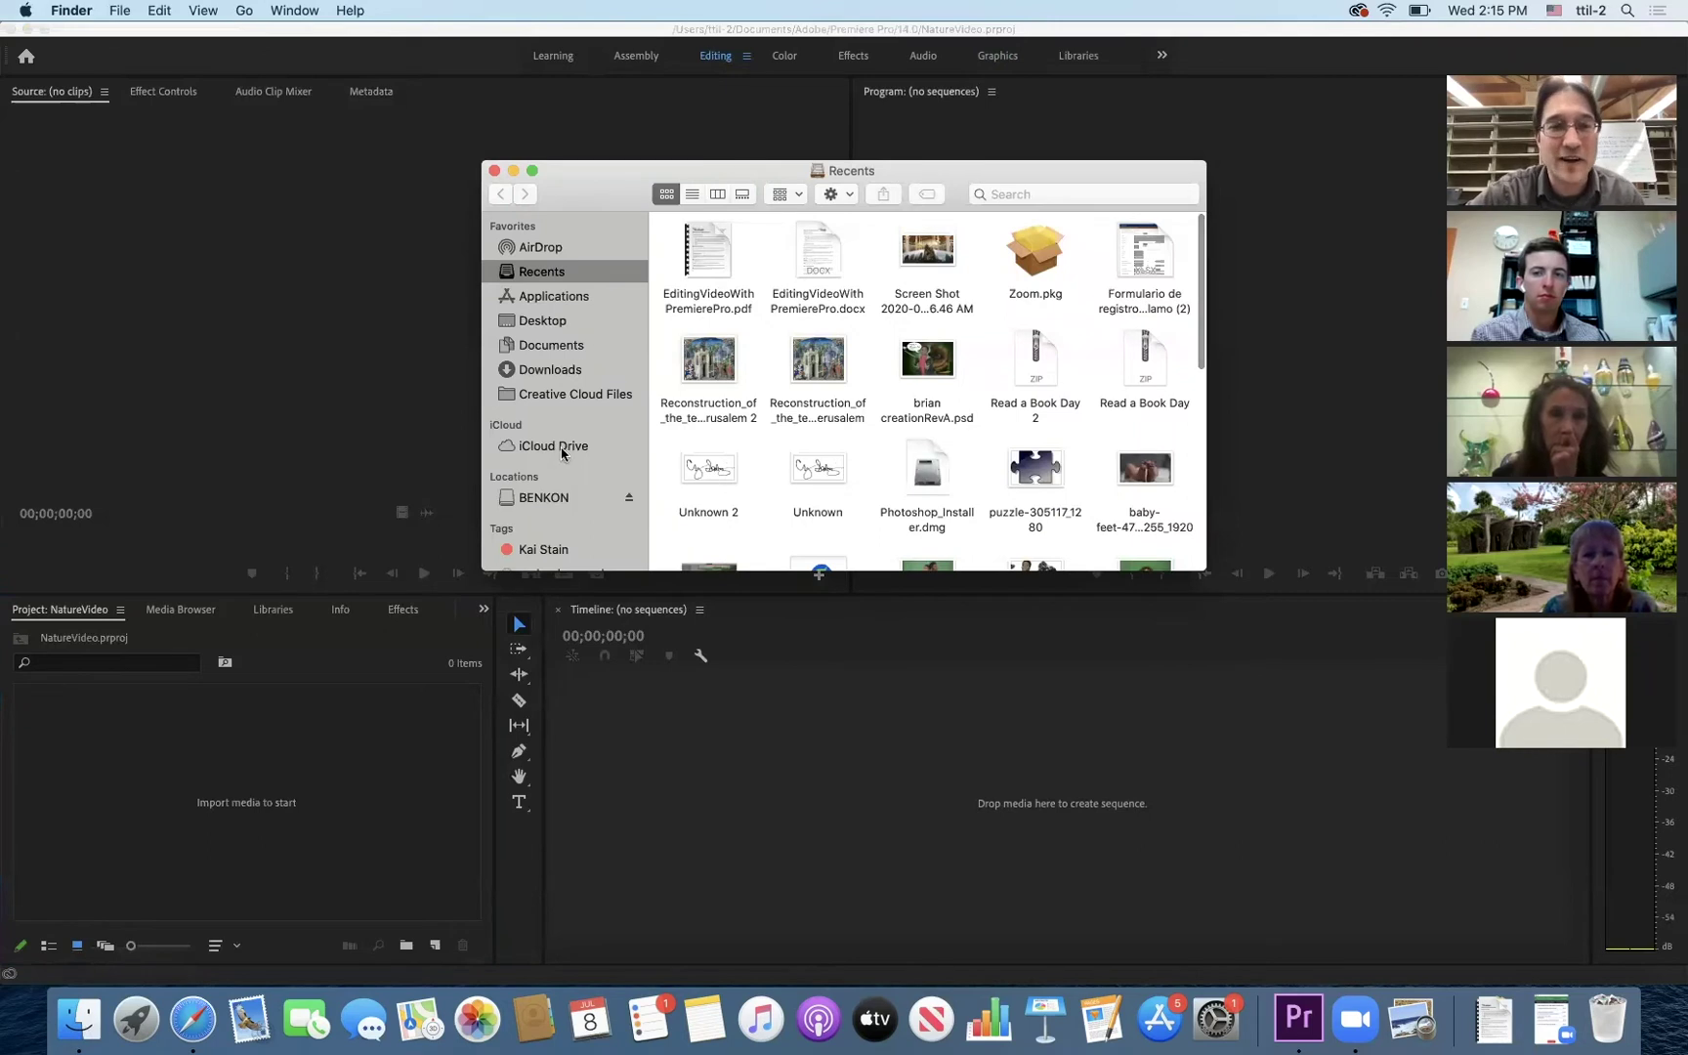
- Drag Pexels Videos 1437396.mp4 from Desktop/EditingVideoWithPremierePro onto the timeline to create its sequence
click(542, 323)
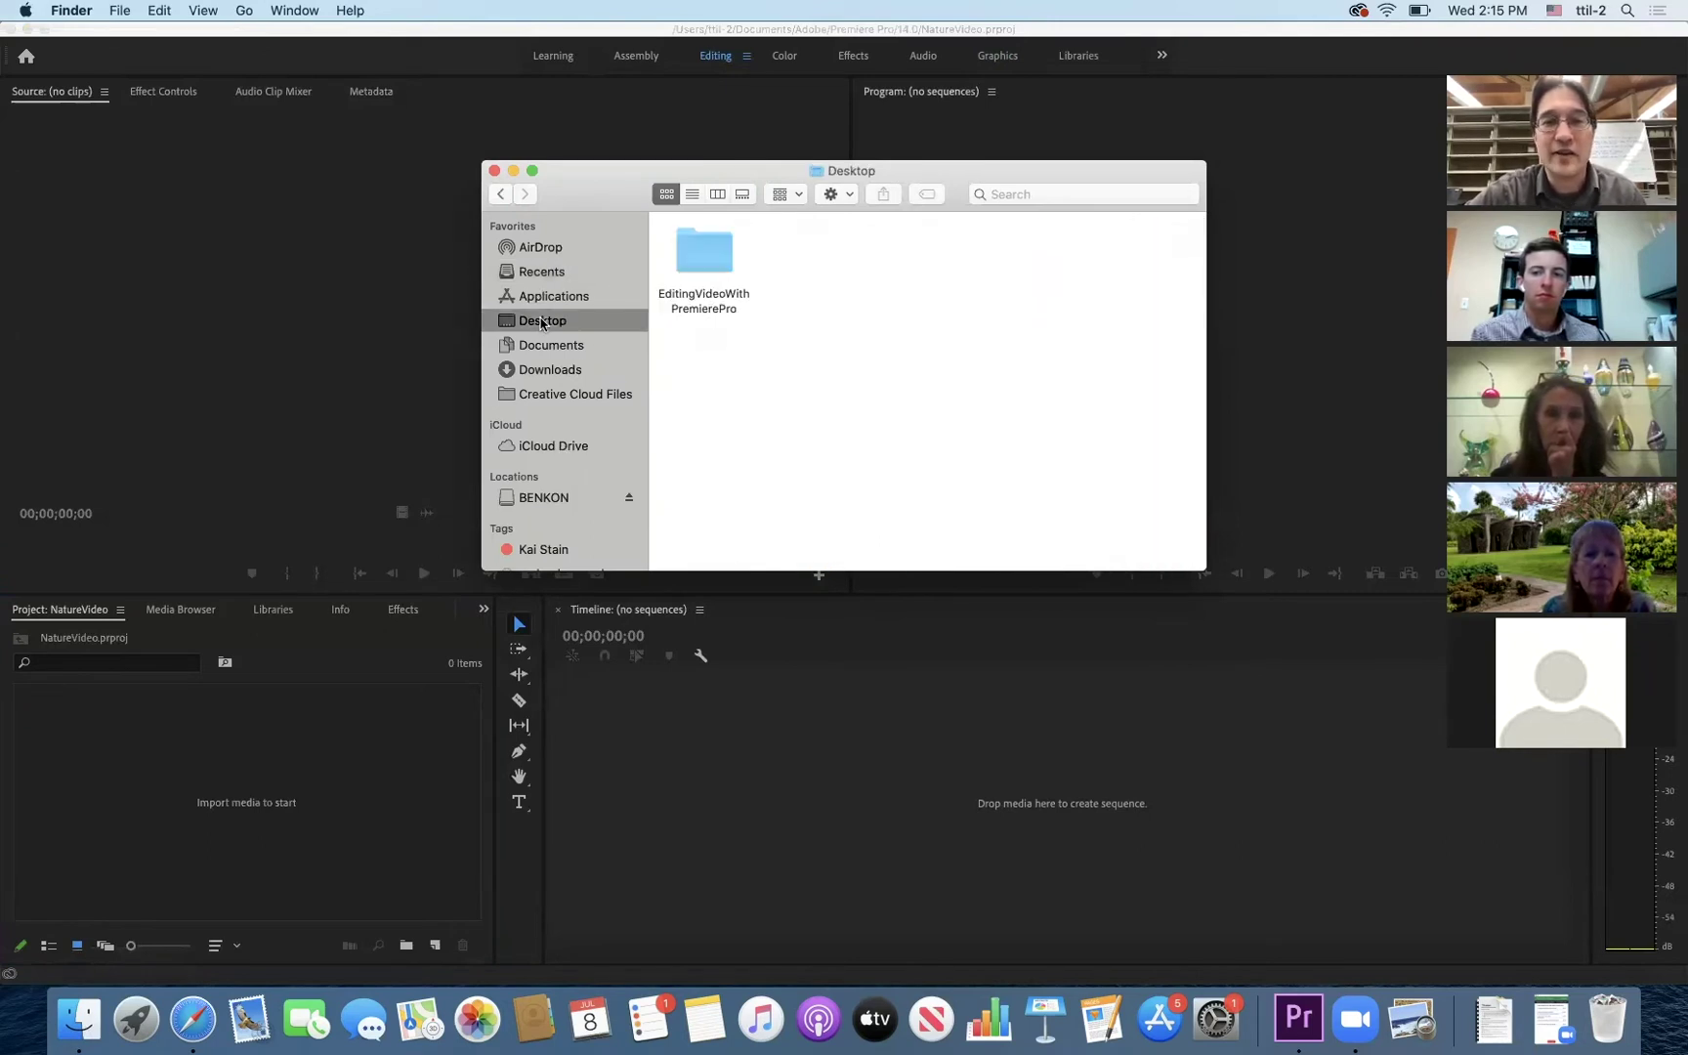
double_click(708, 270)
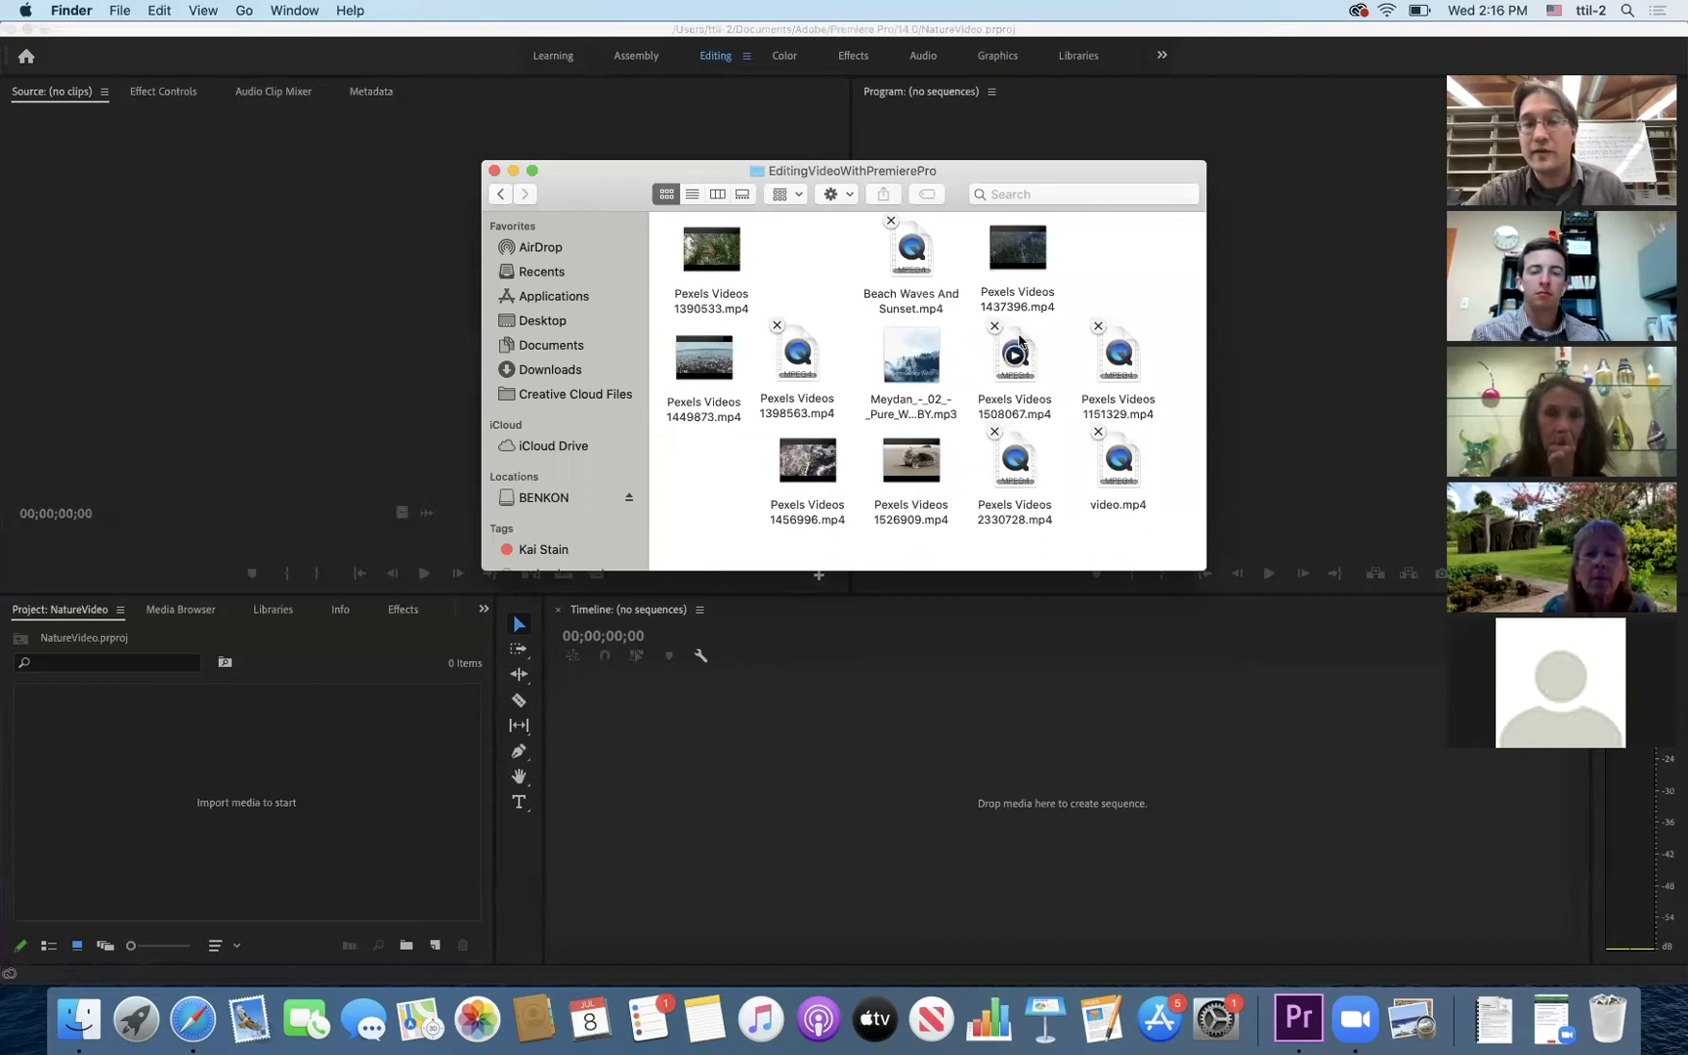
click(999, 269)
drag(999, 268, 705, 815)
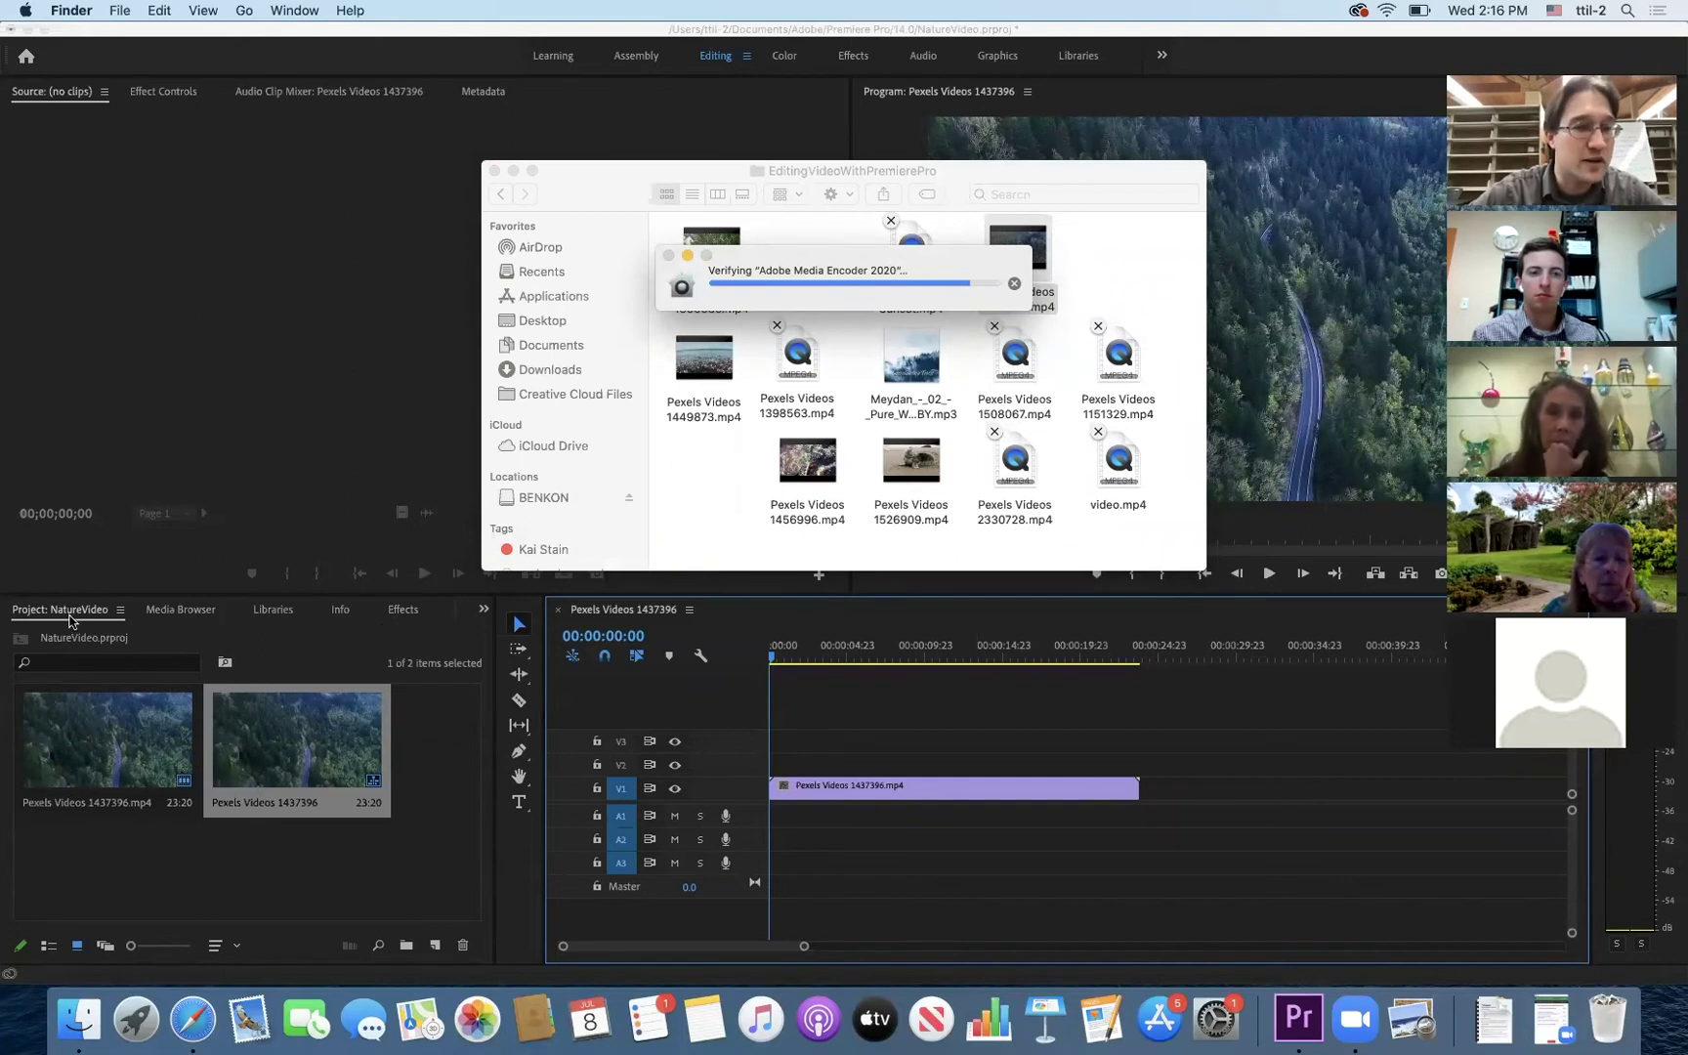
- Load the first clip in the source viewer and scrub the sequence to about 00:00:14:15
click(86, 752)
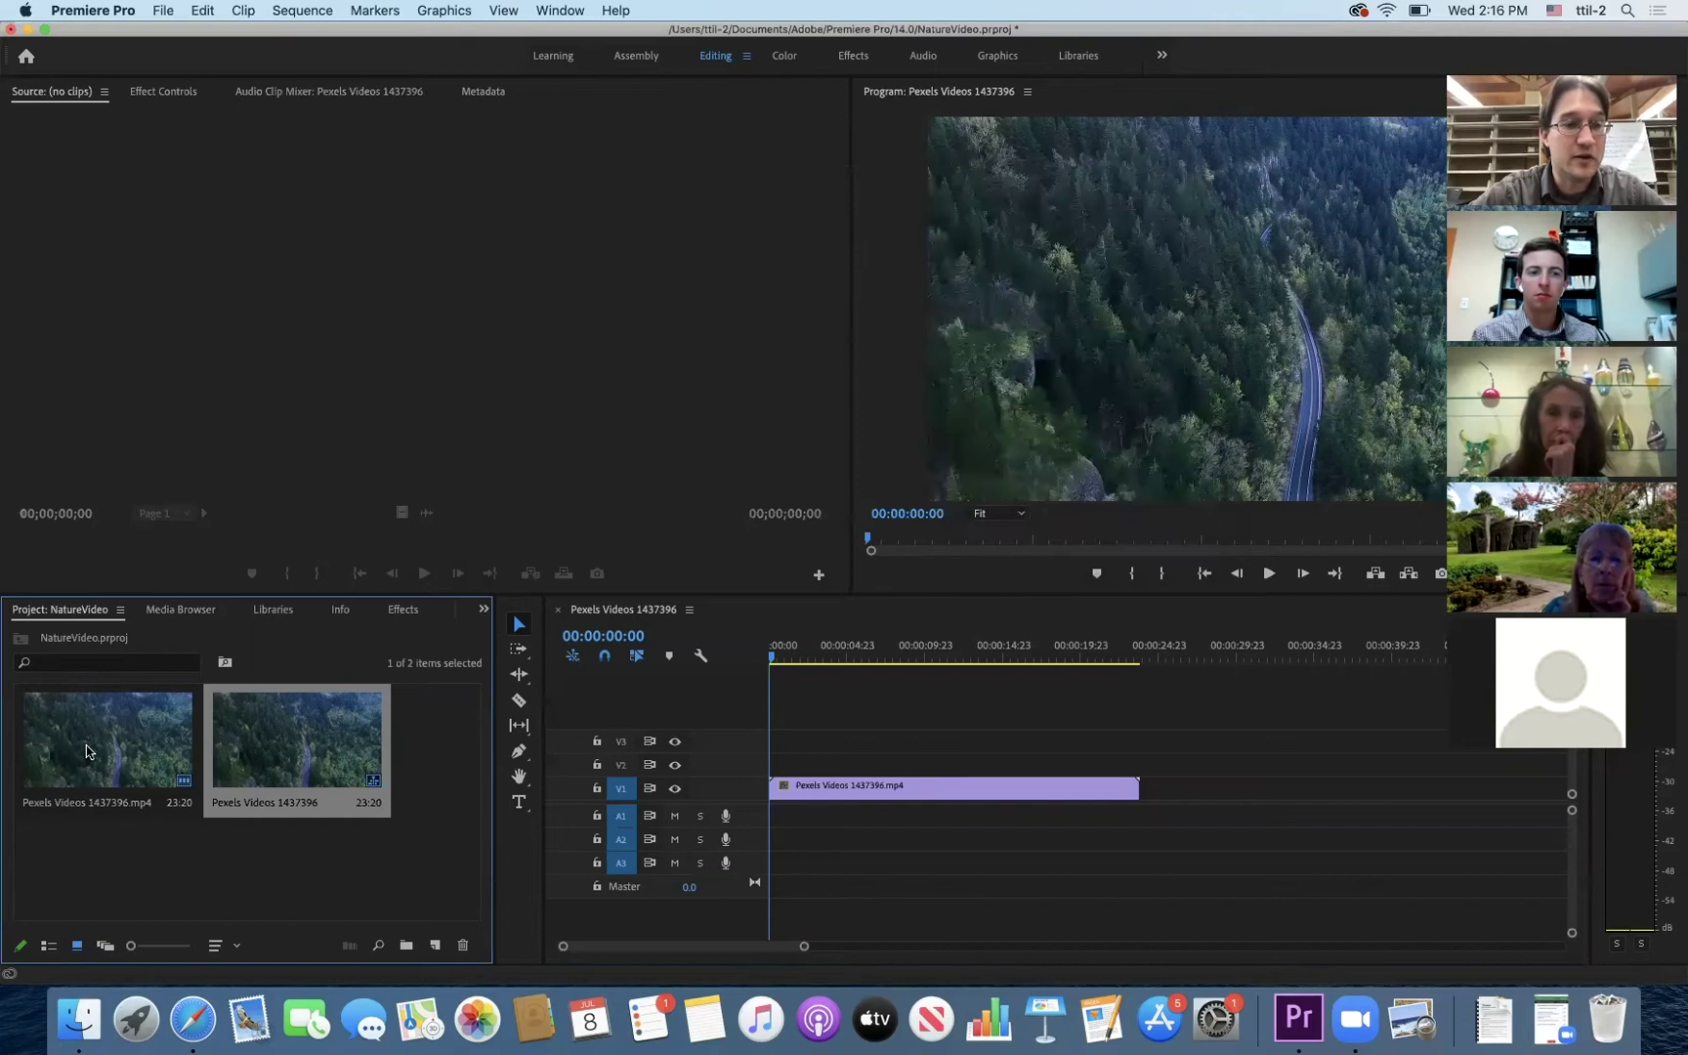
double_click(86, 753)
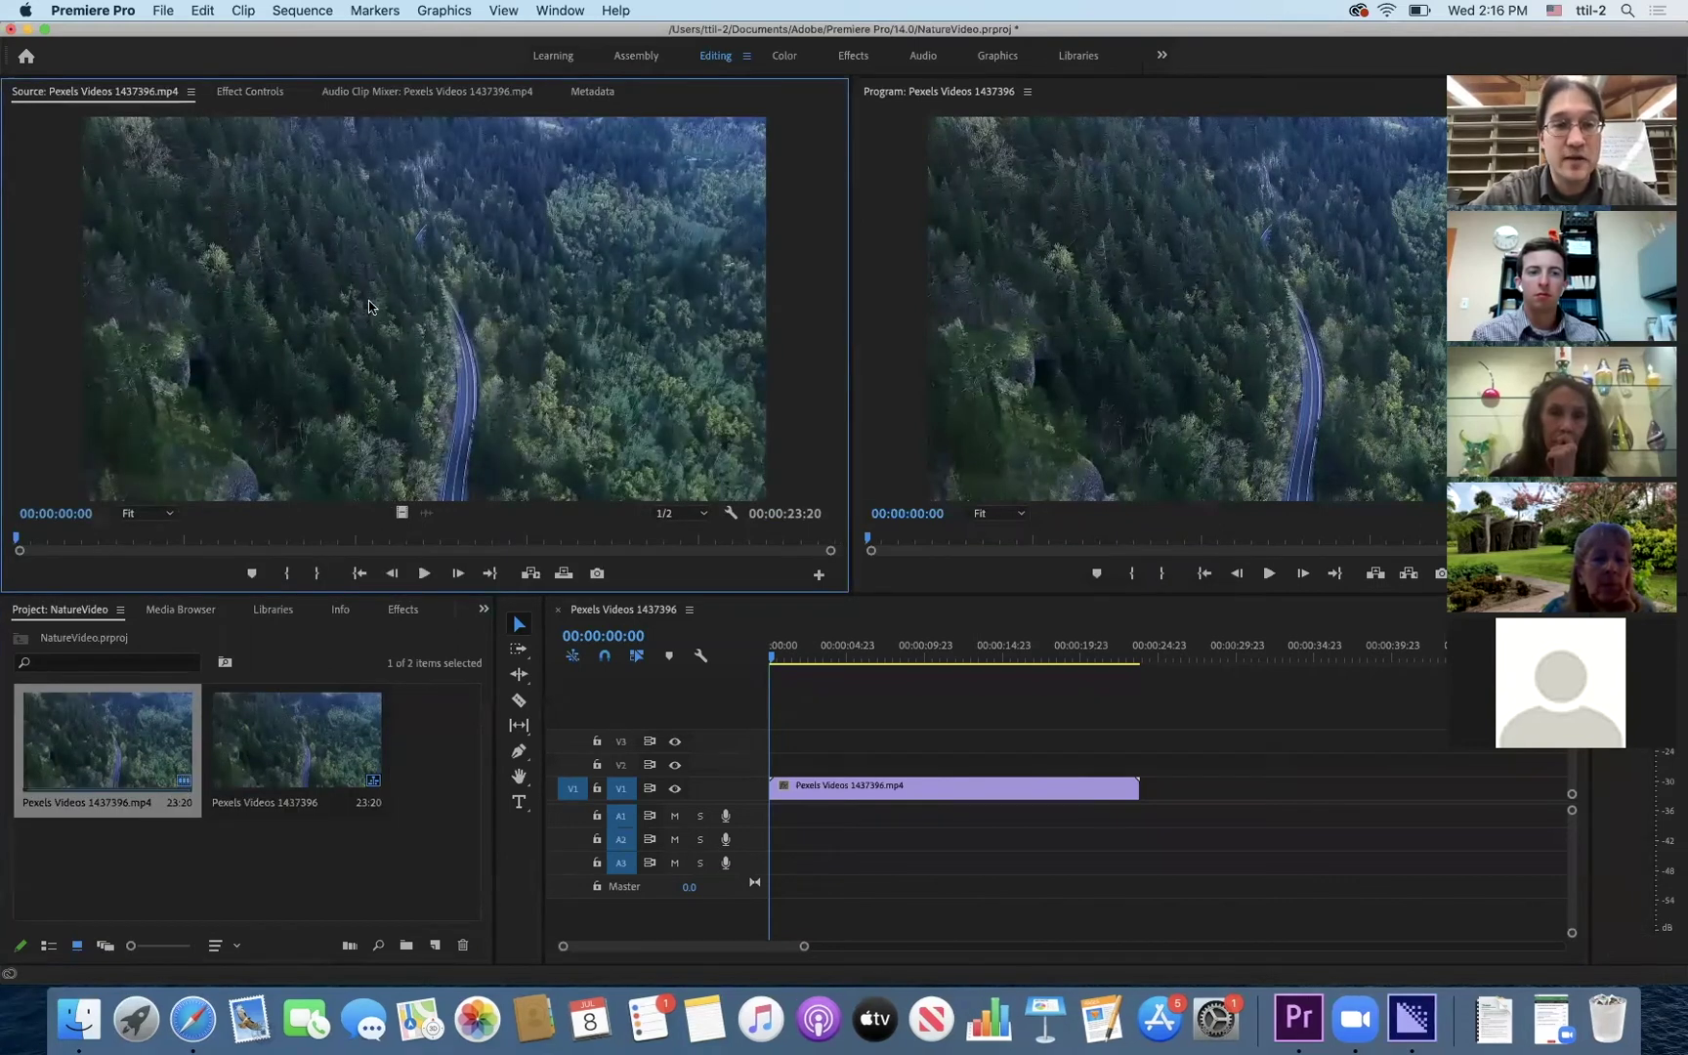
click(943, 791)
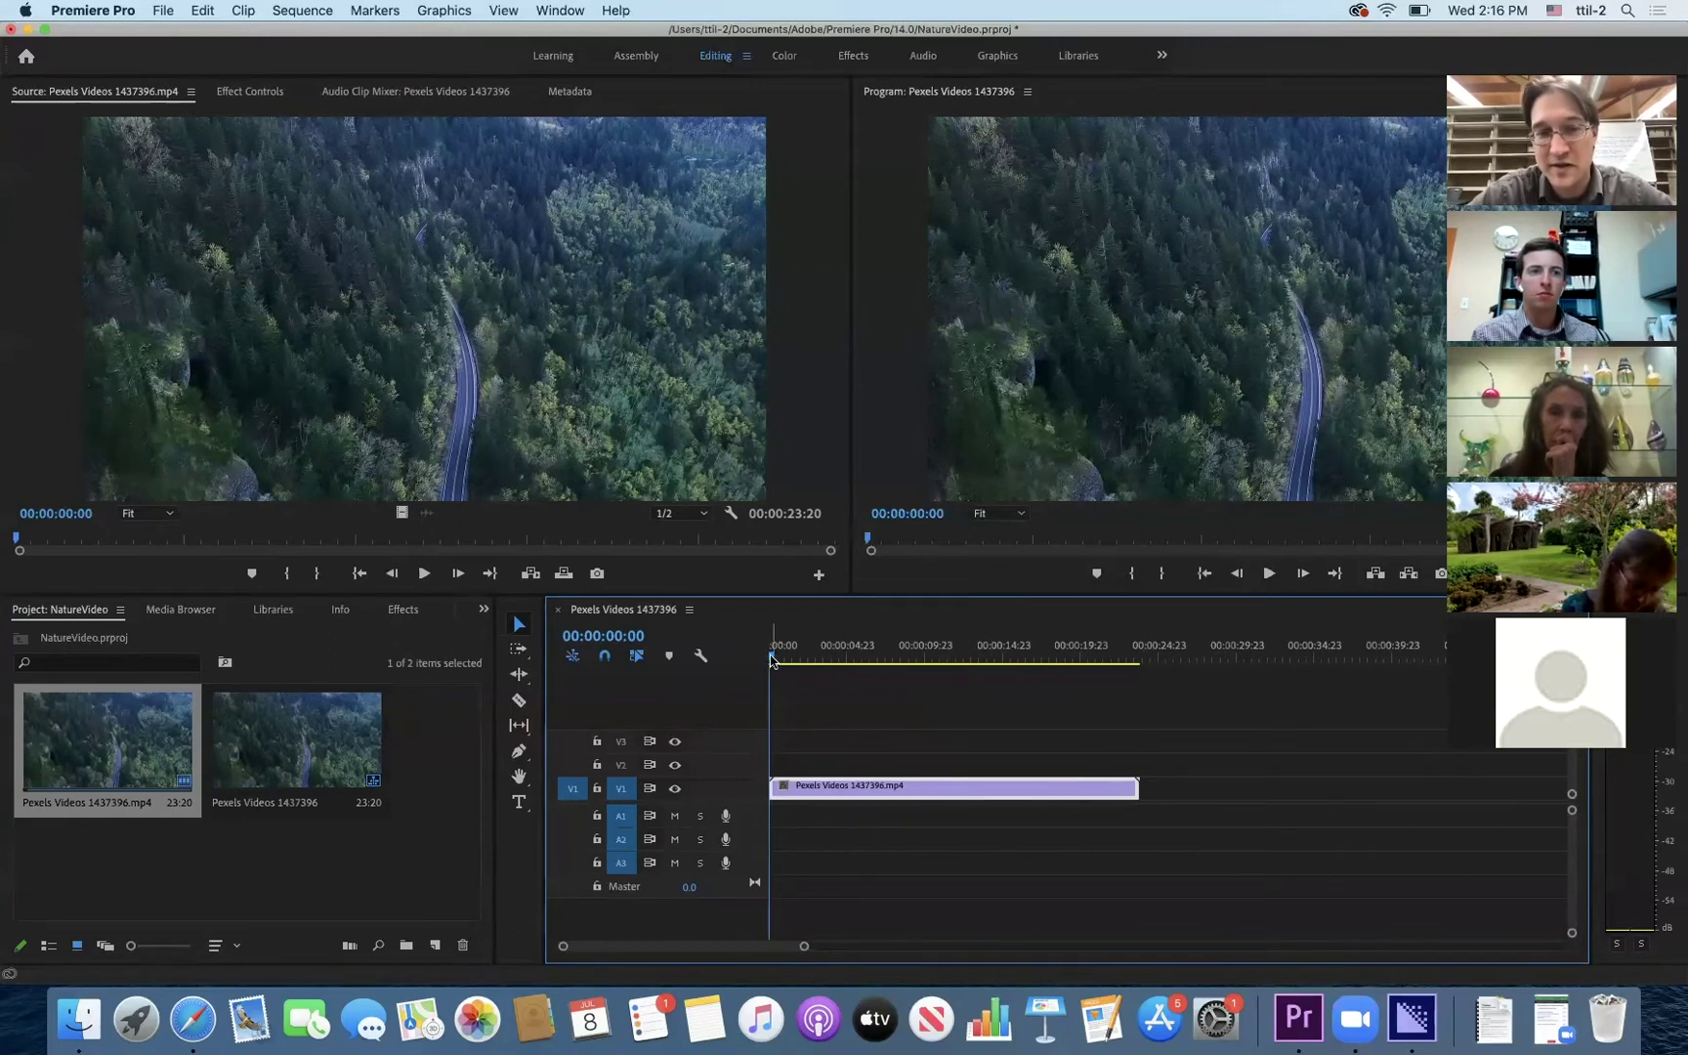
click(872, 658)
drag(993, 670, 1140, 664)
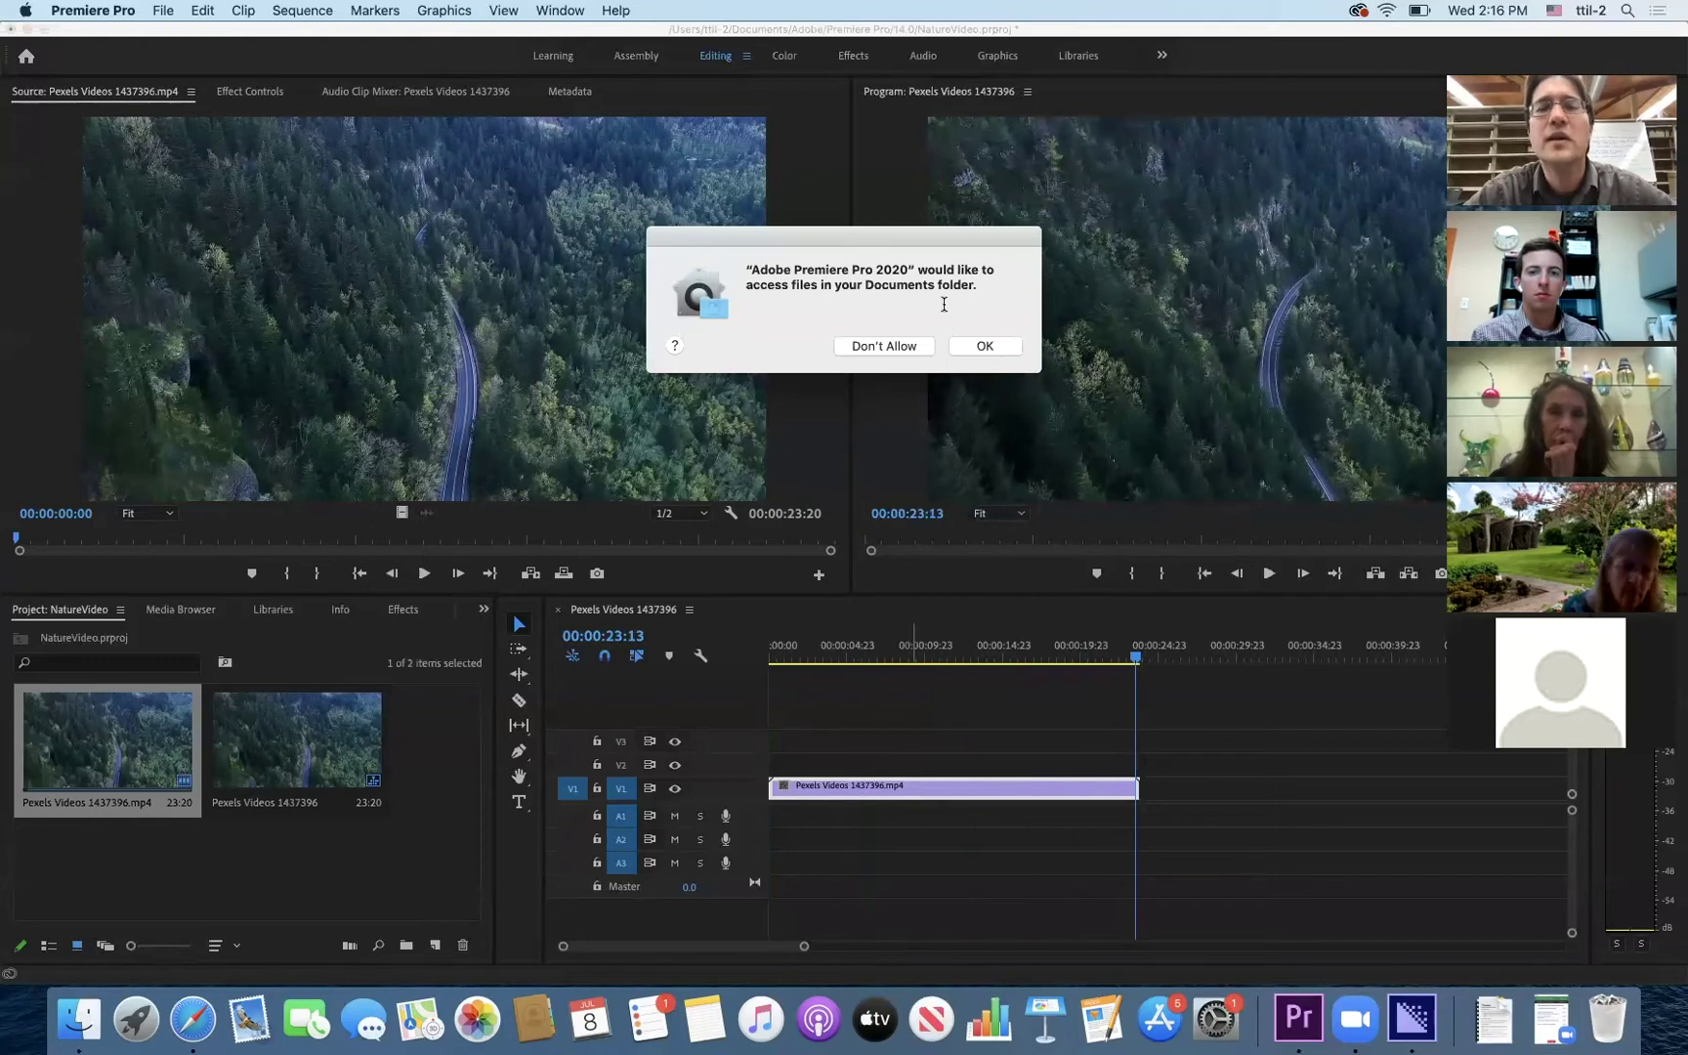
- Allow Documents access, return the playhead to 00:00:00:00, and select the Pexels Videos 1437396 sequence
click(989, 347)
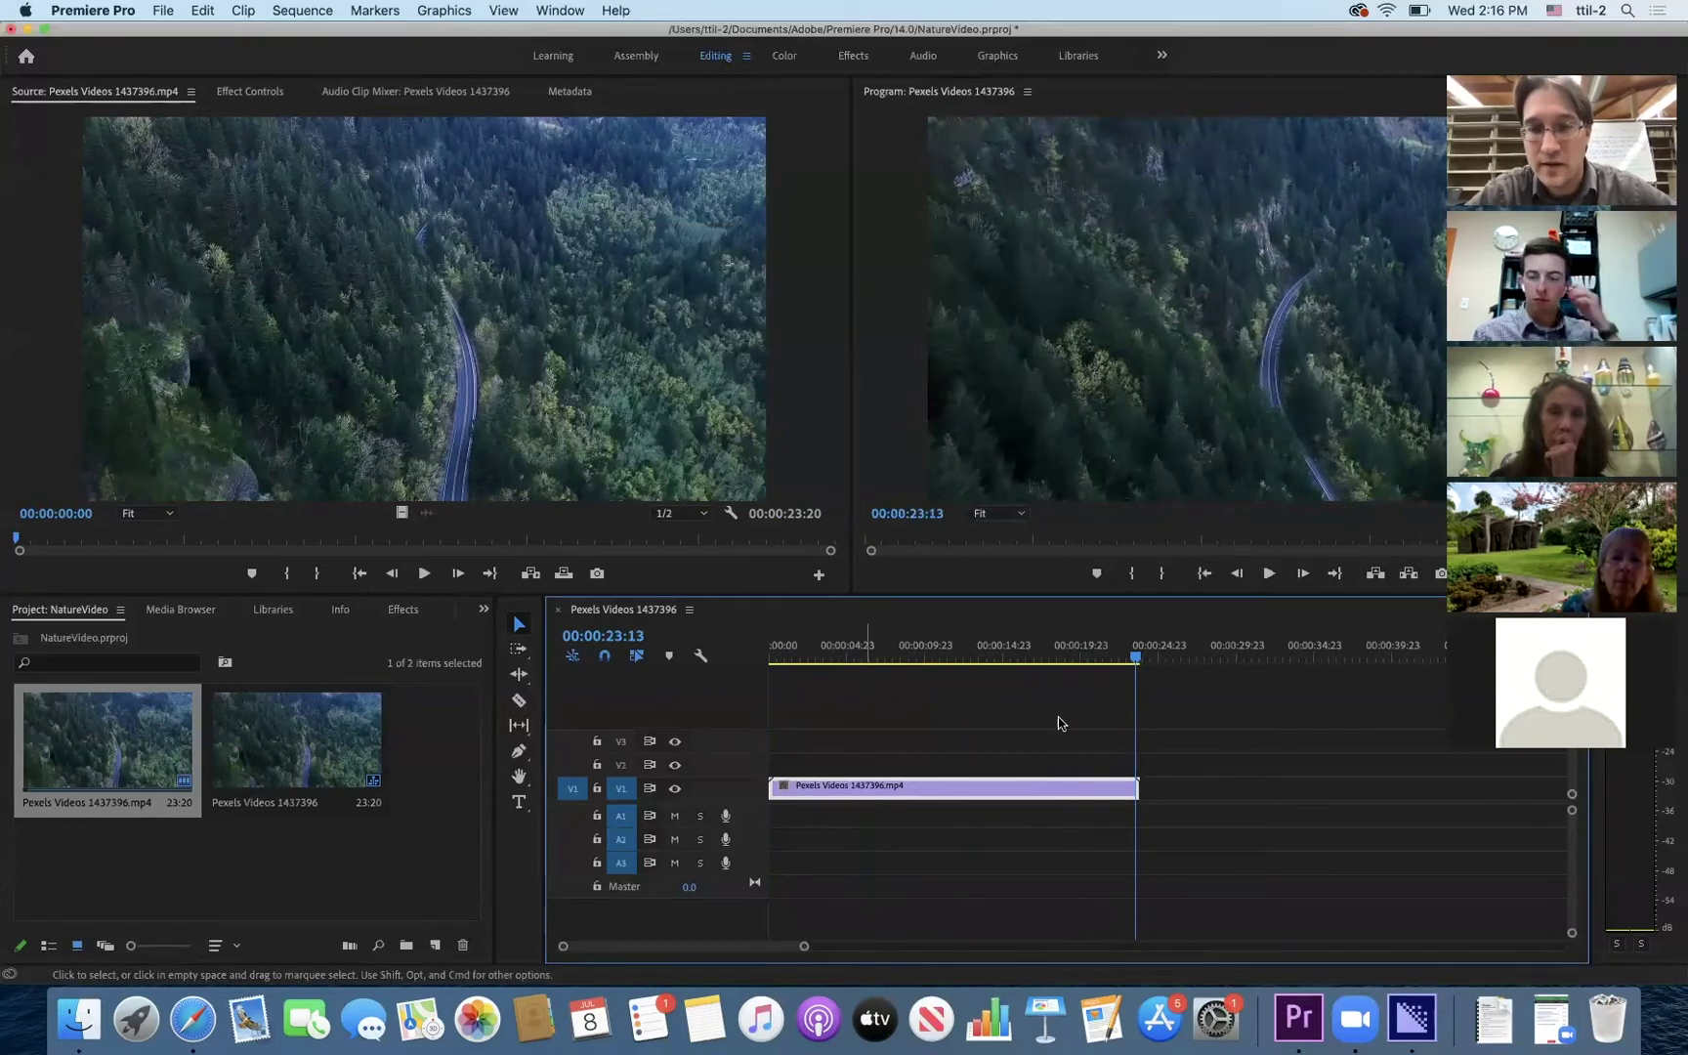
drag(1128, 660, 839, 661)
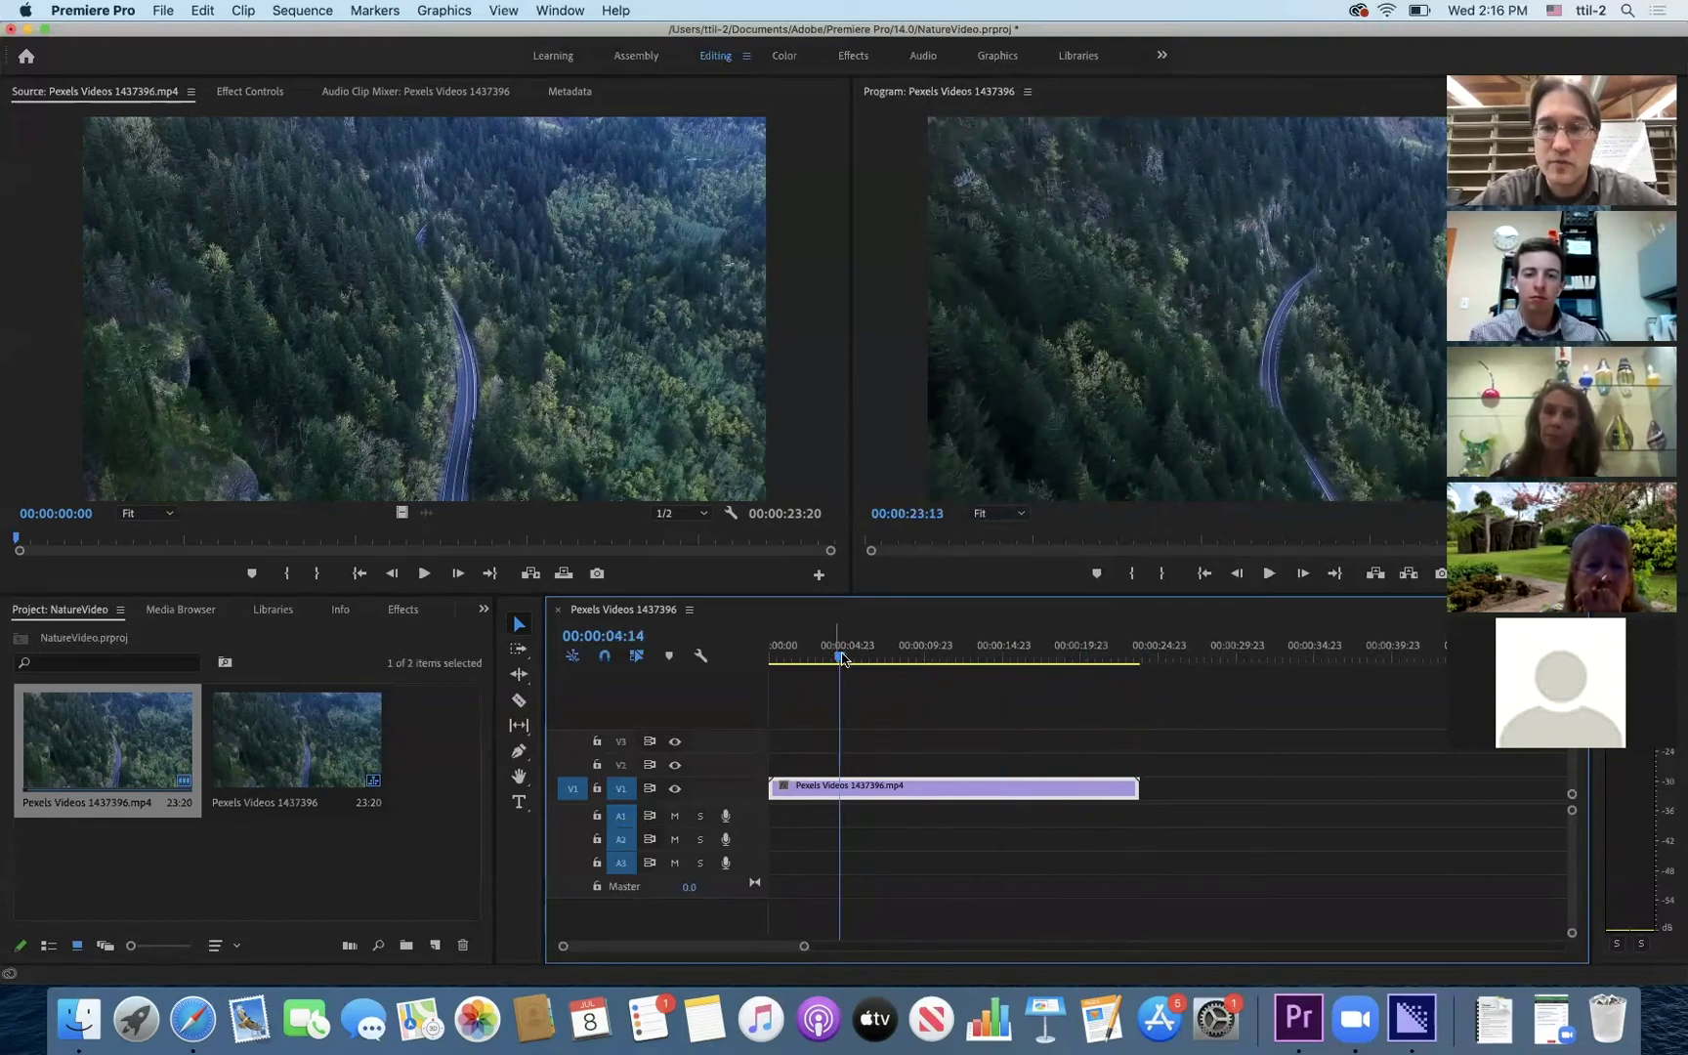
drag(846, 662, 770, 663)
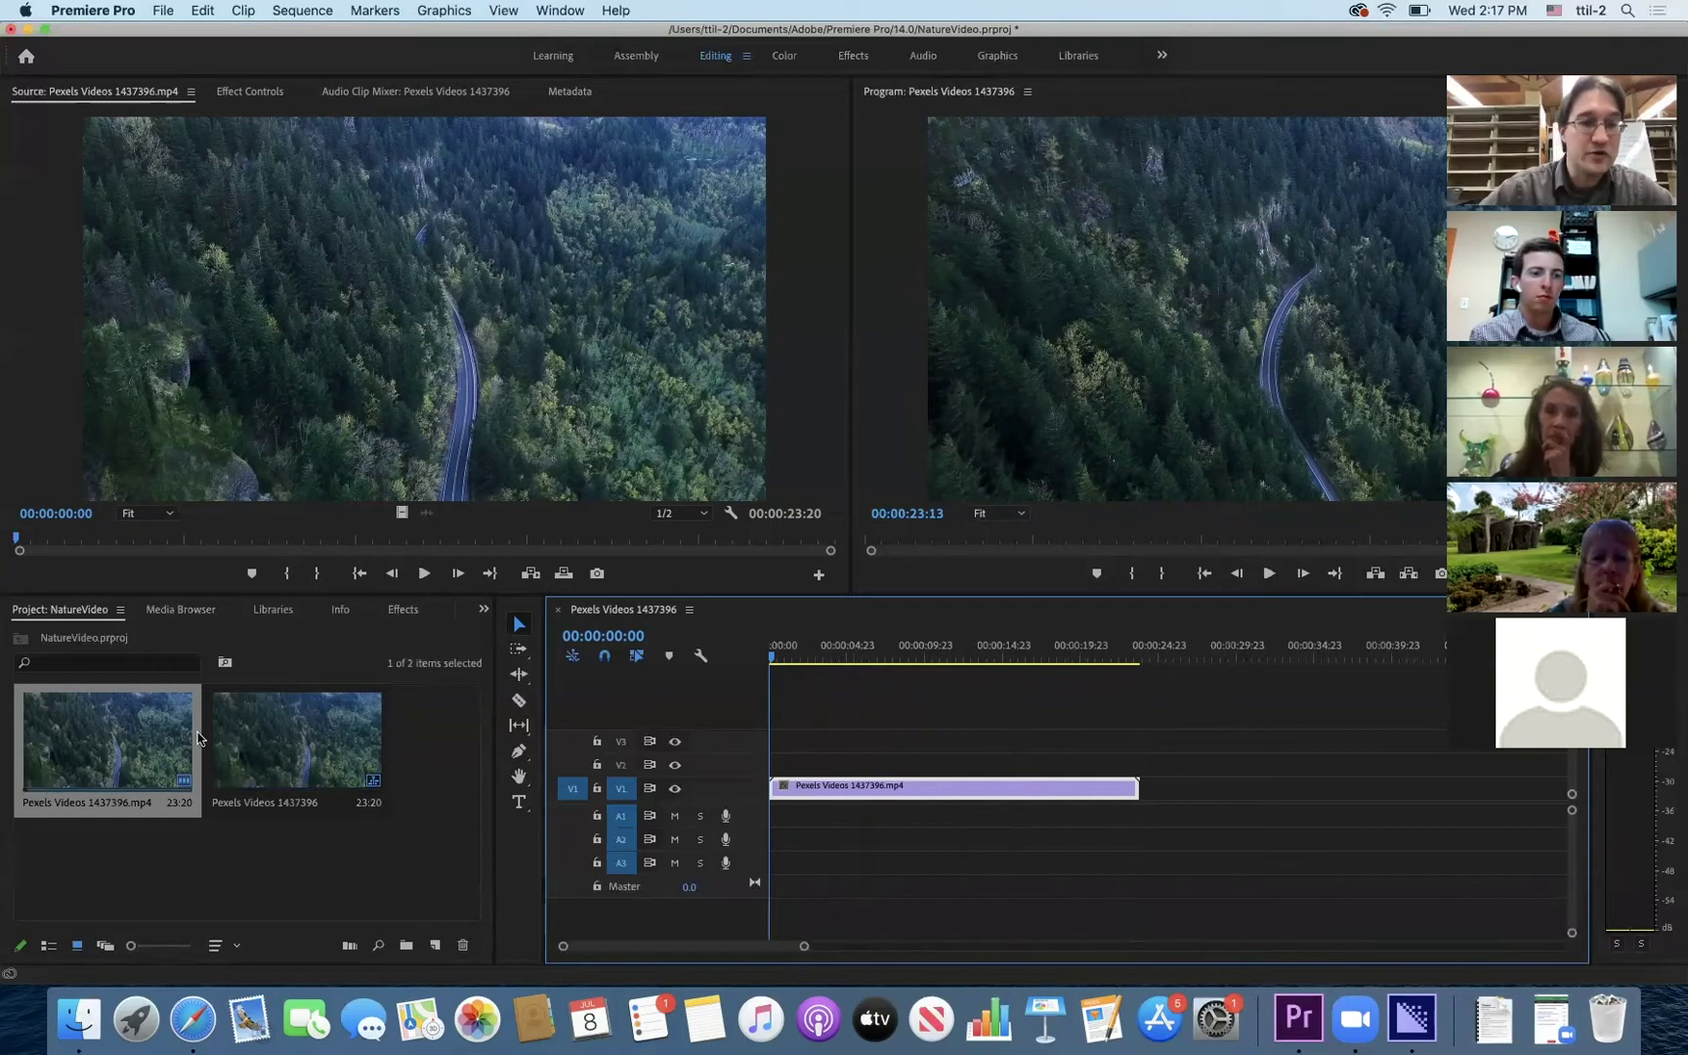
click(77, 750)
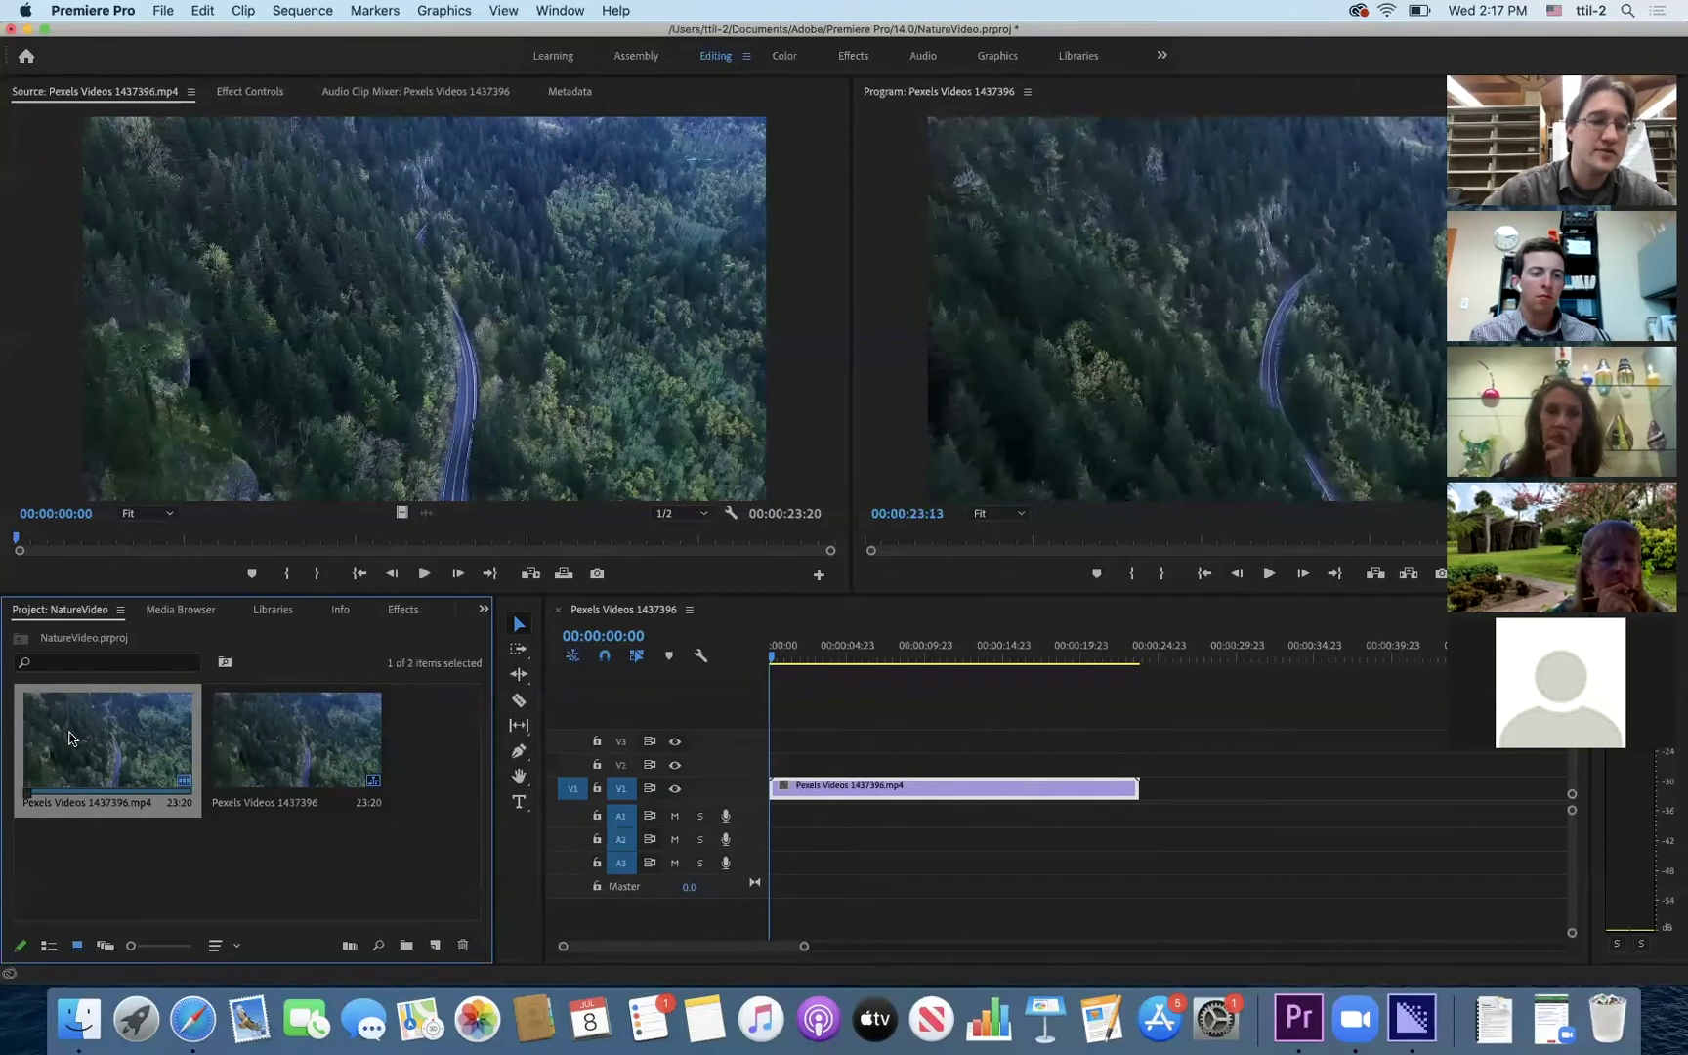
click(299, 729)
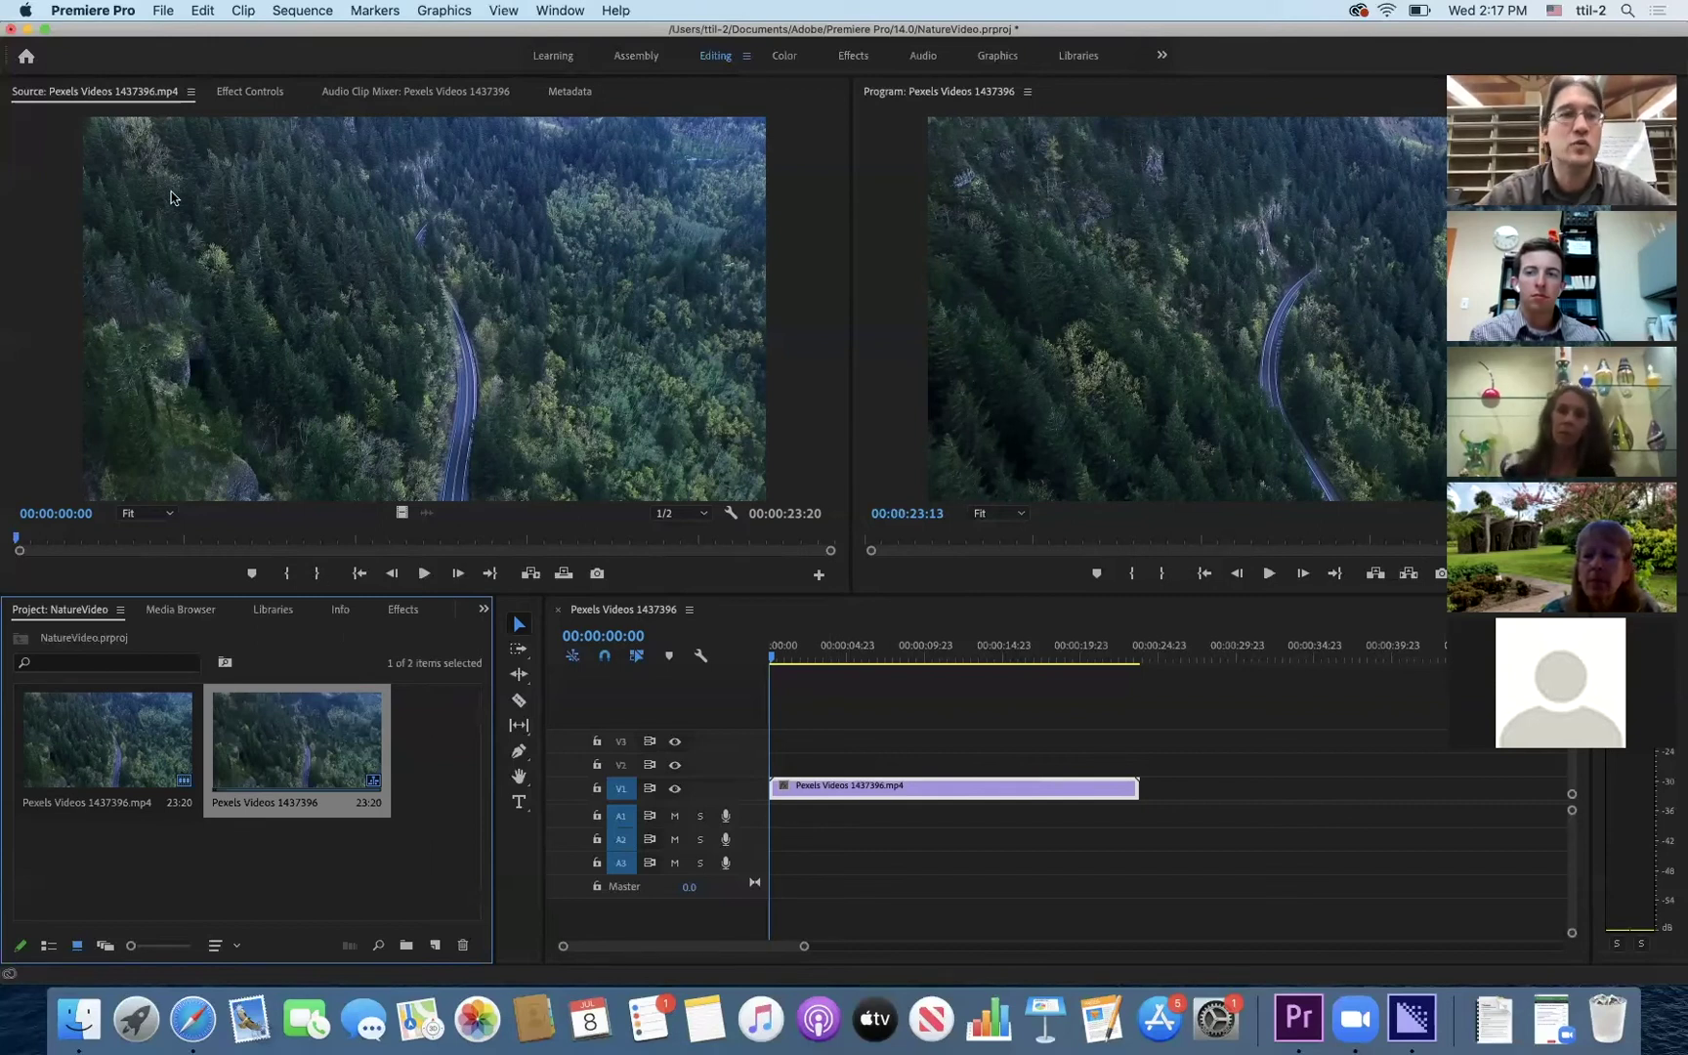
- Import all twelve media files from the Desktop's EditingVideoWithPremierePro folder, allowing Desktop access
click(166, 10)
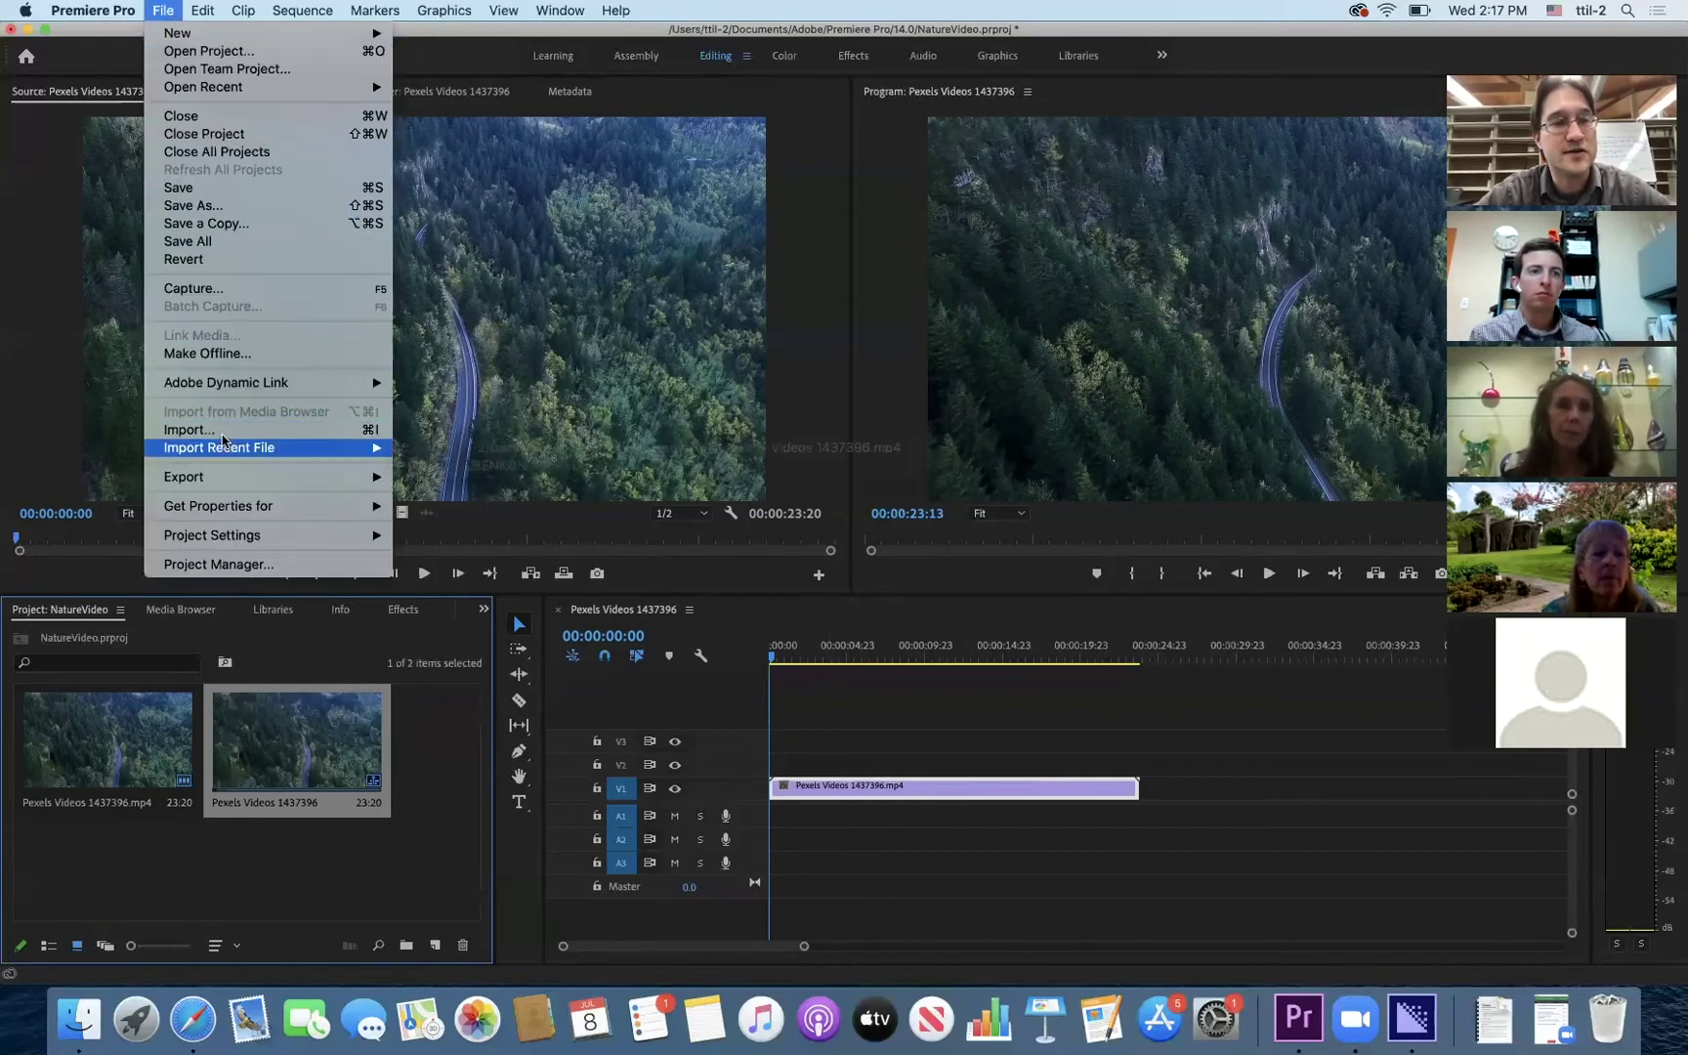
click(224, 431)
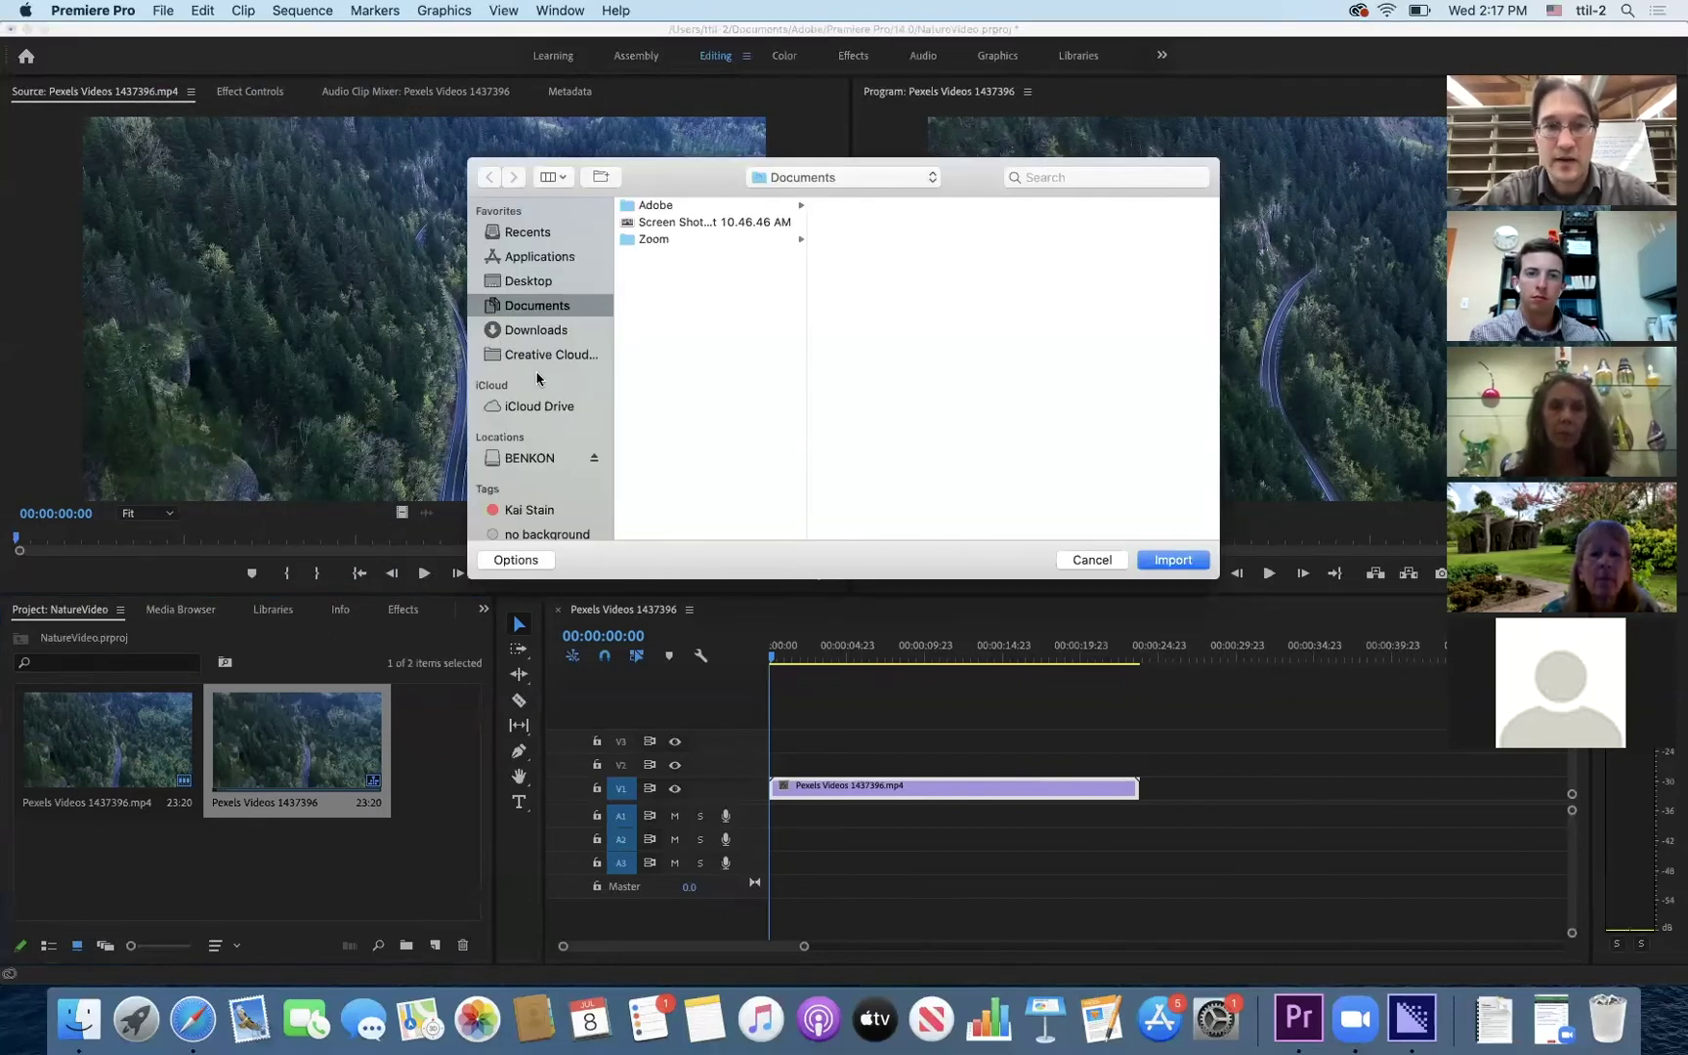
click(528, 281)
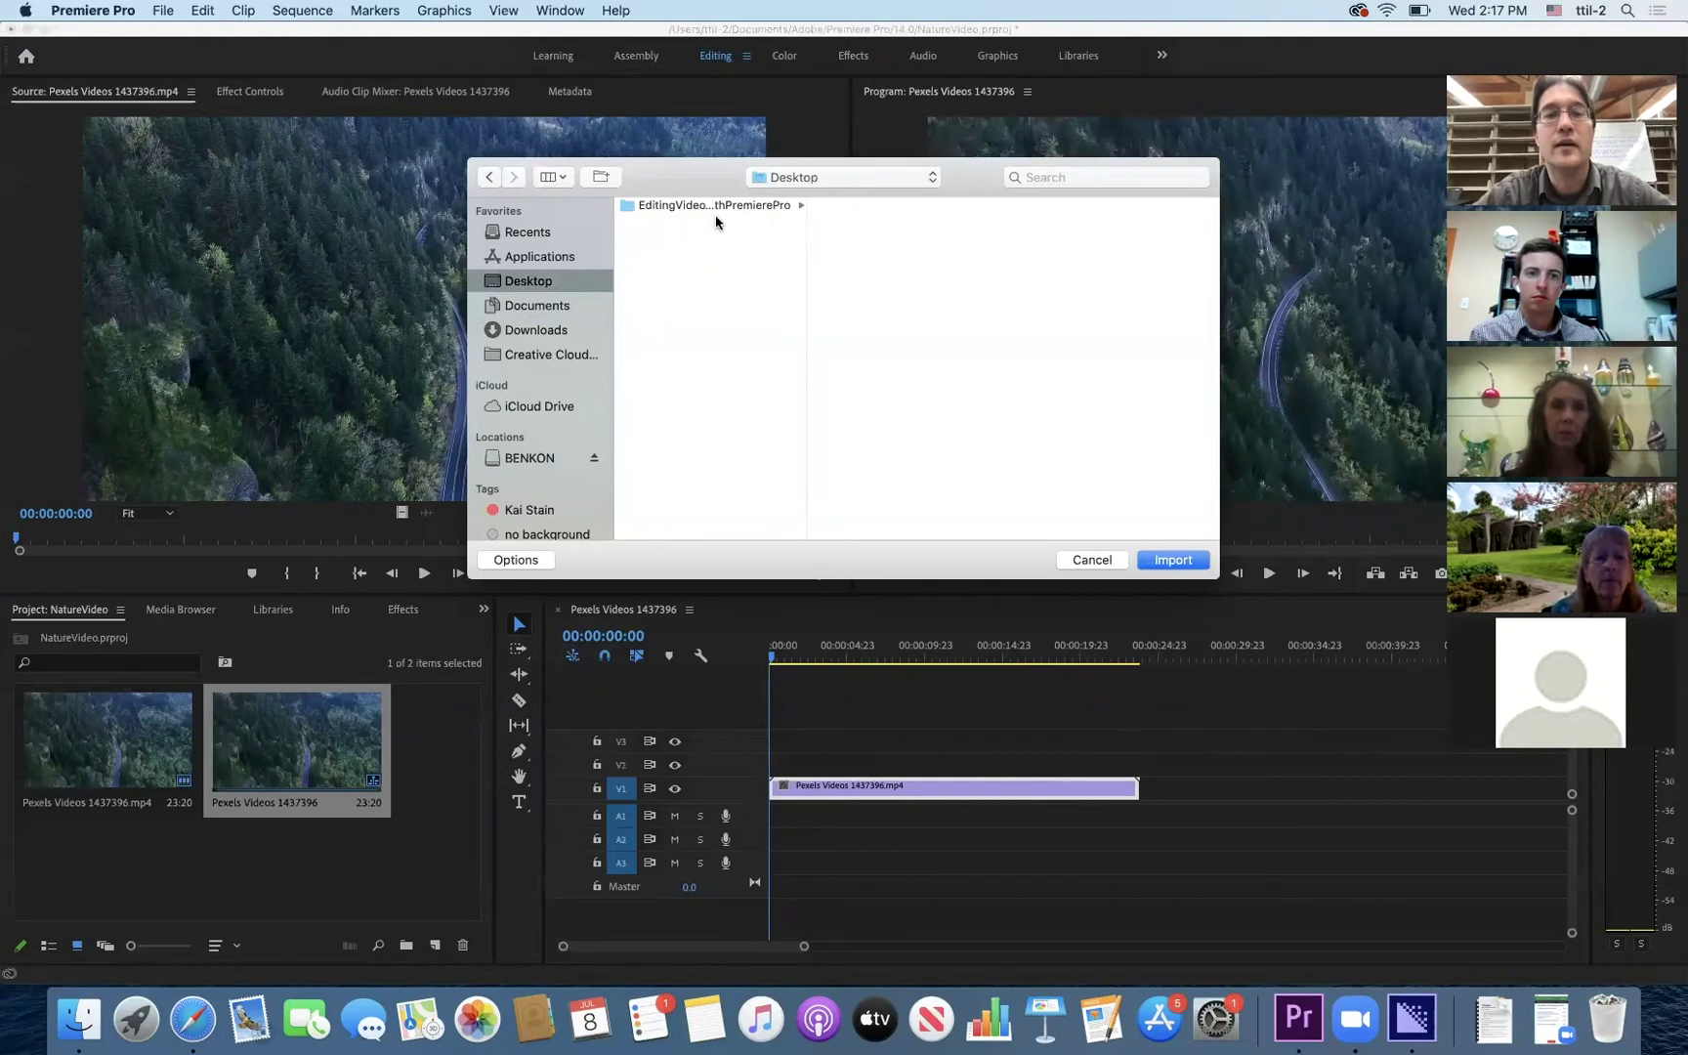
click(707, 205)
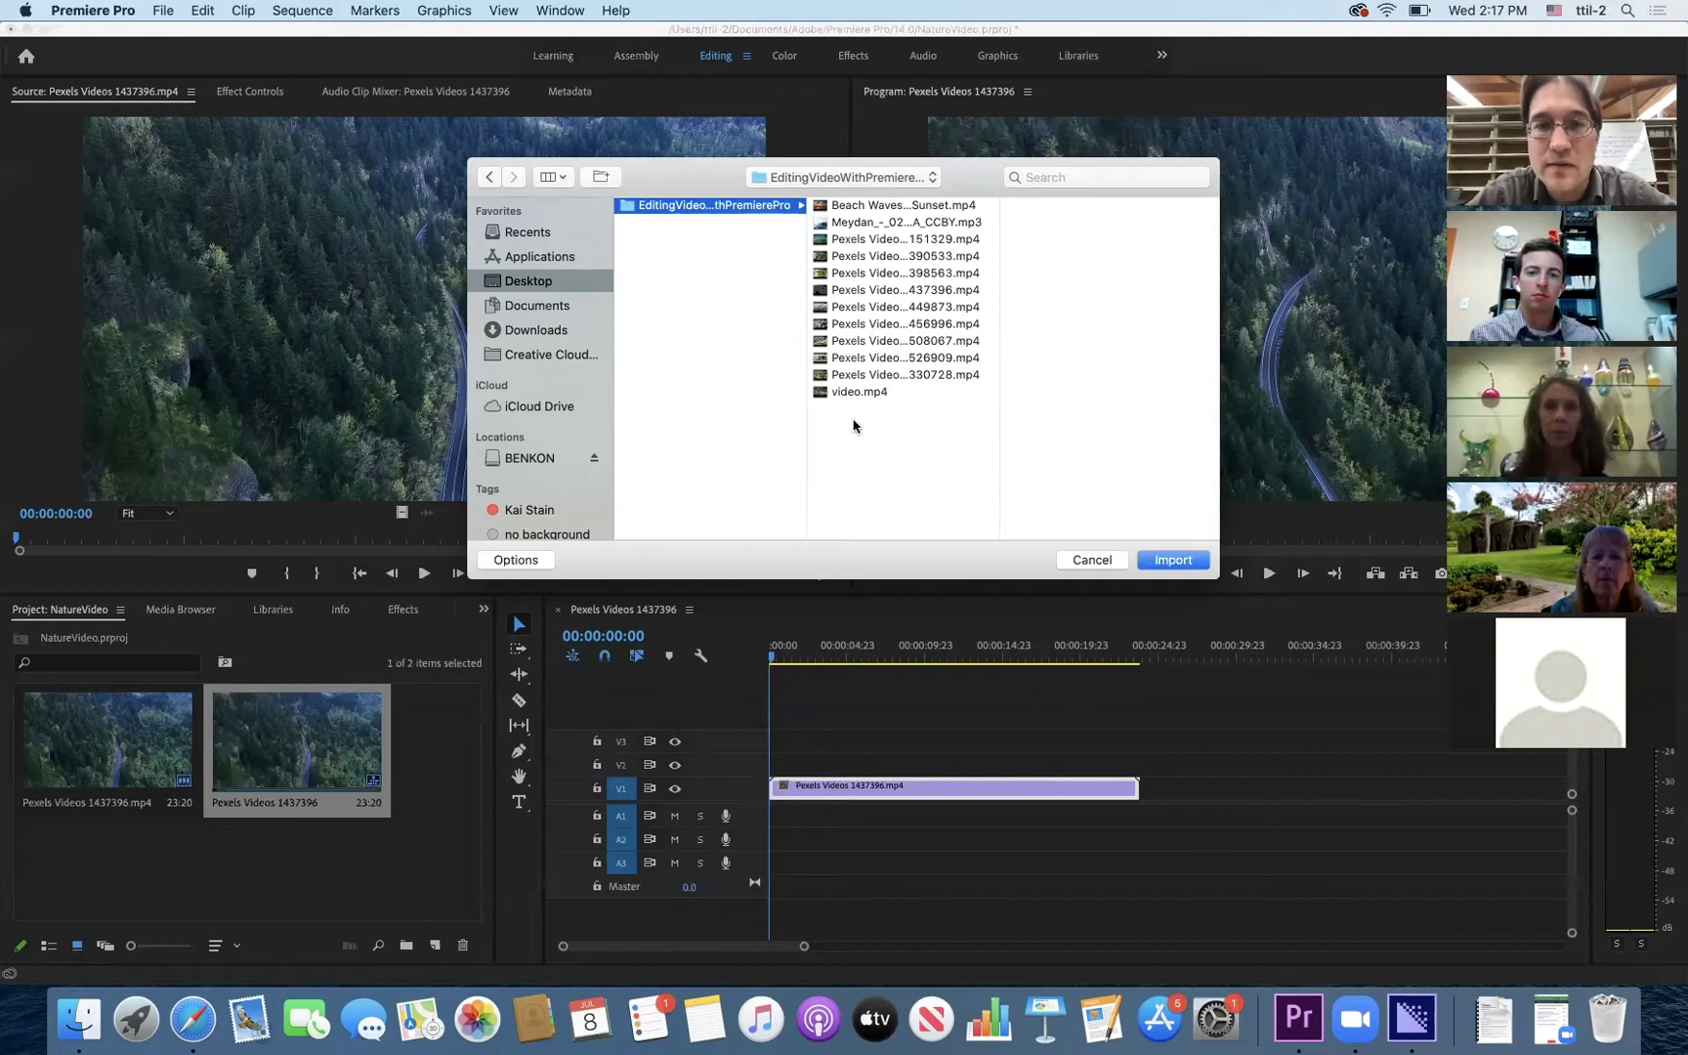
click(880, 207)
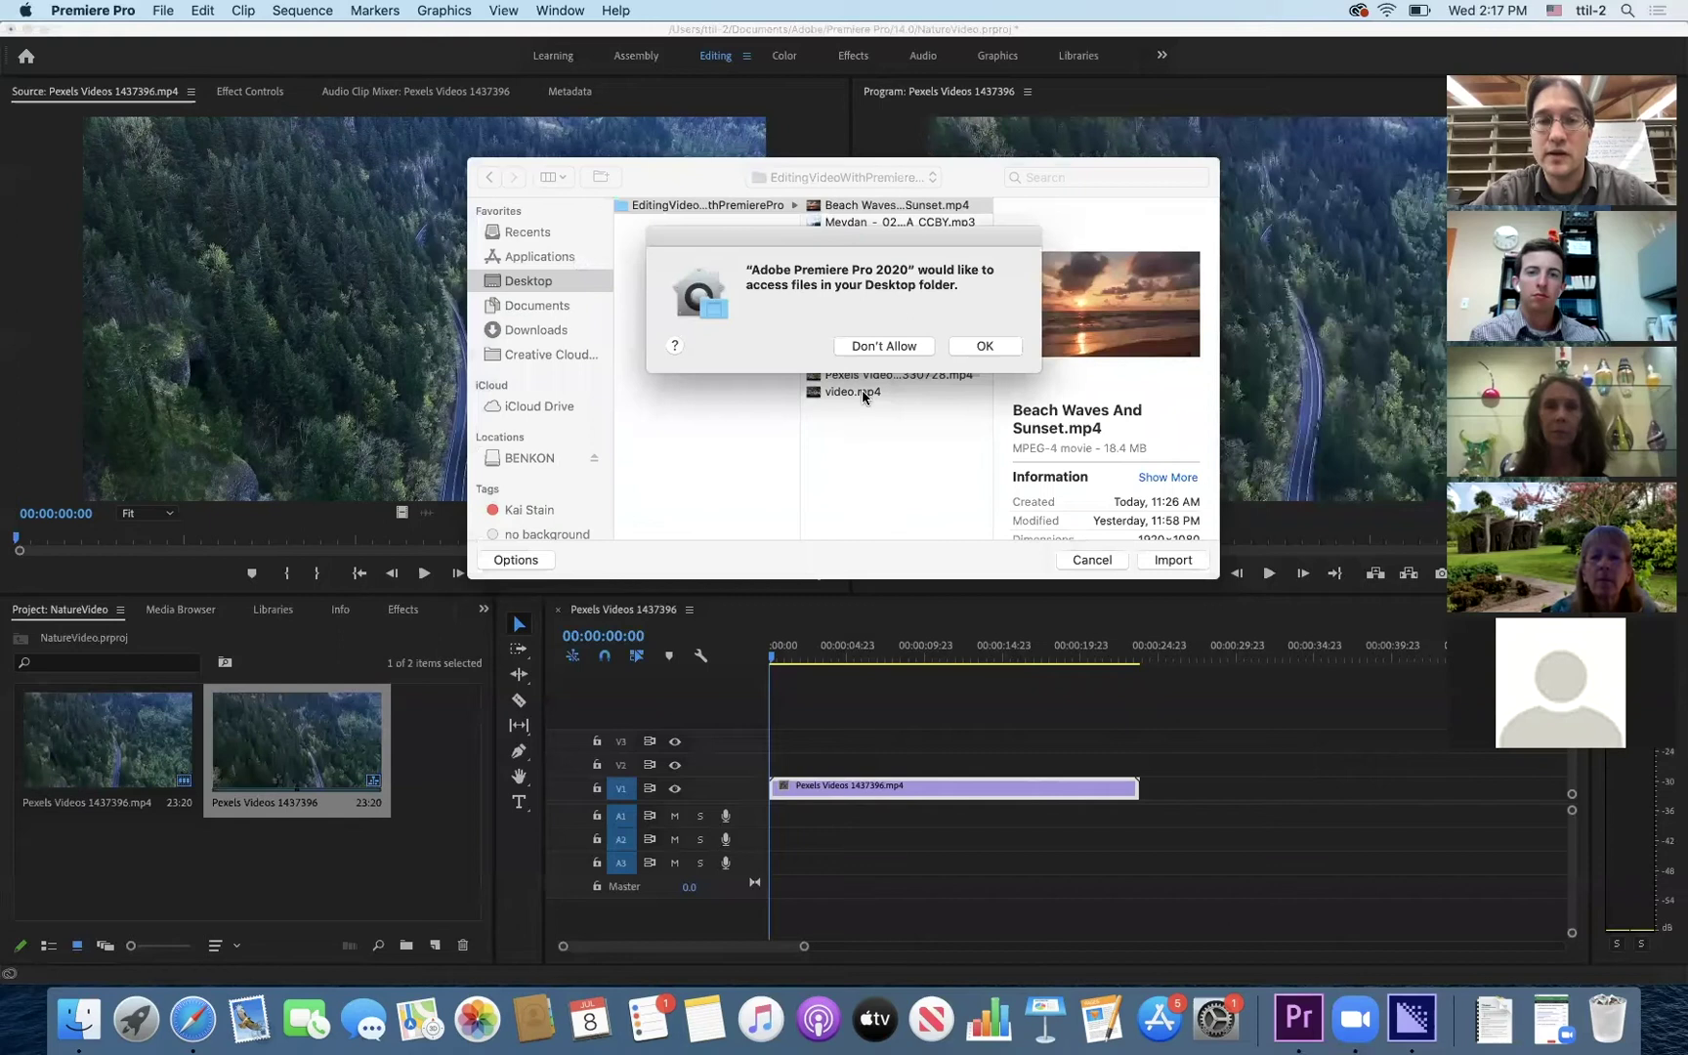
click(982, 347)
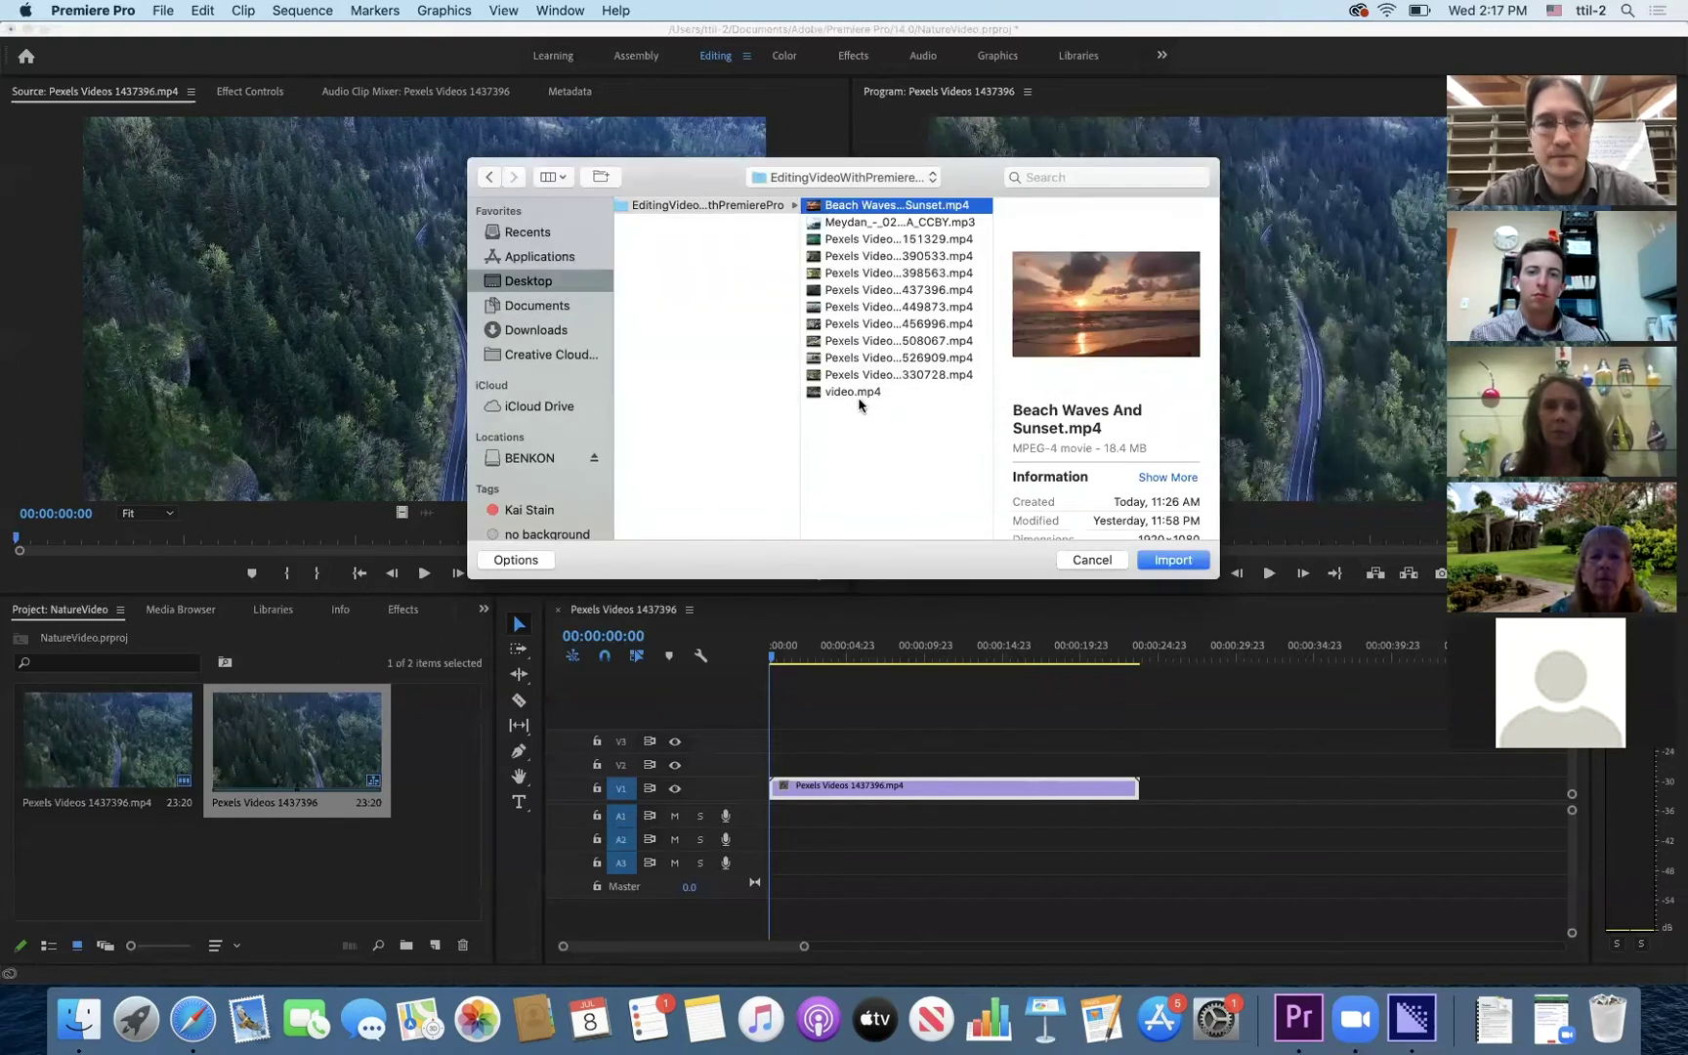
shift+click(860, 395)
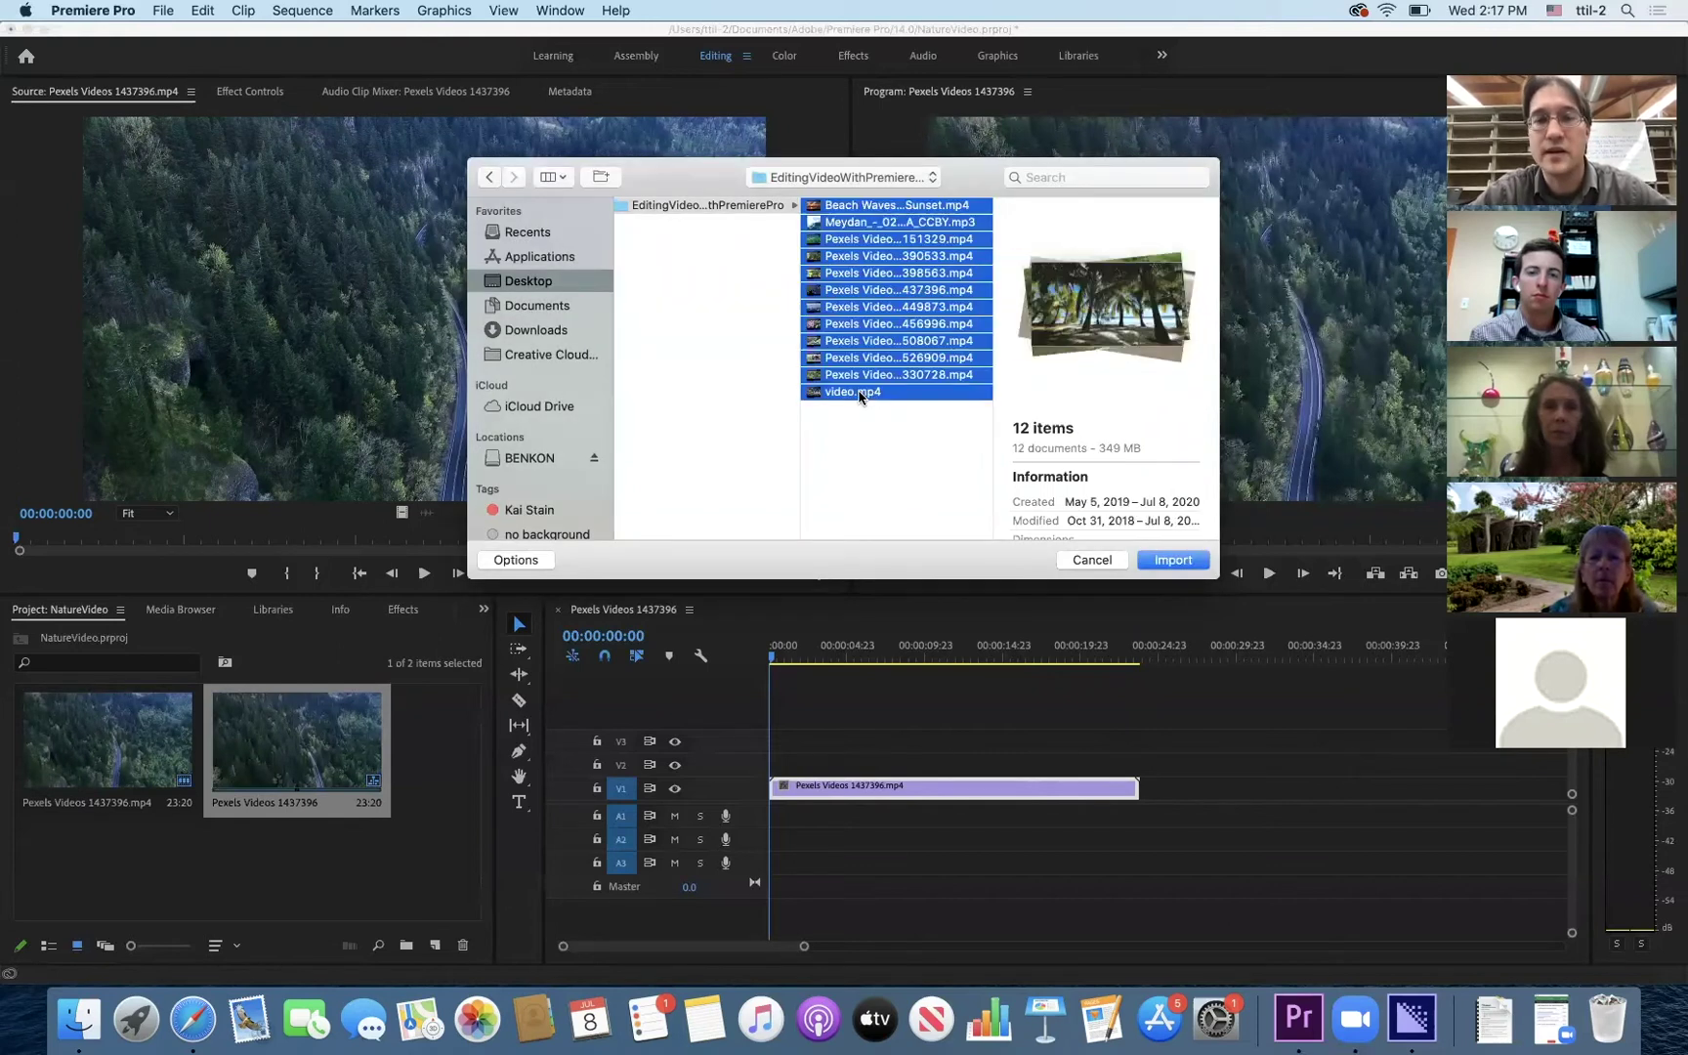
click(1171, 560)
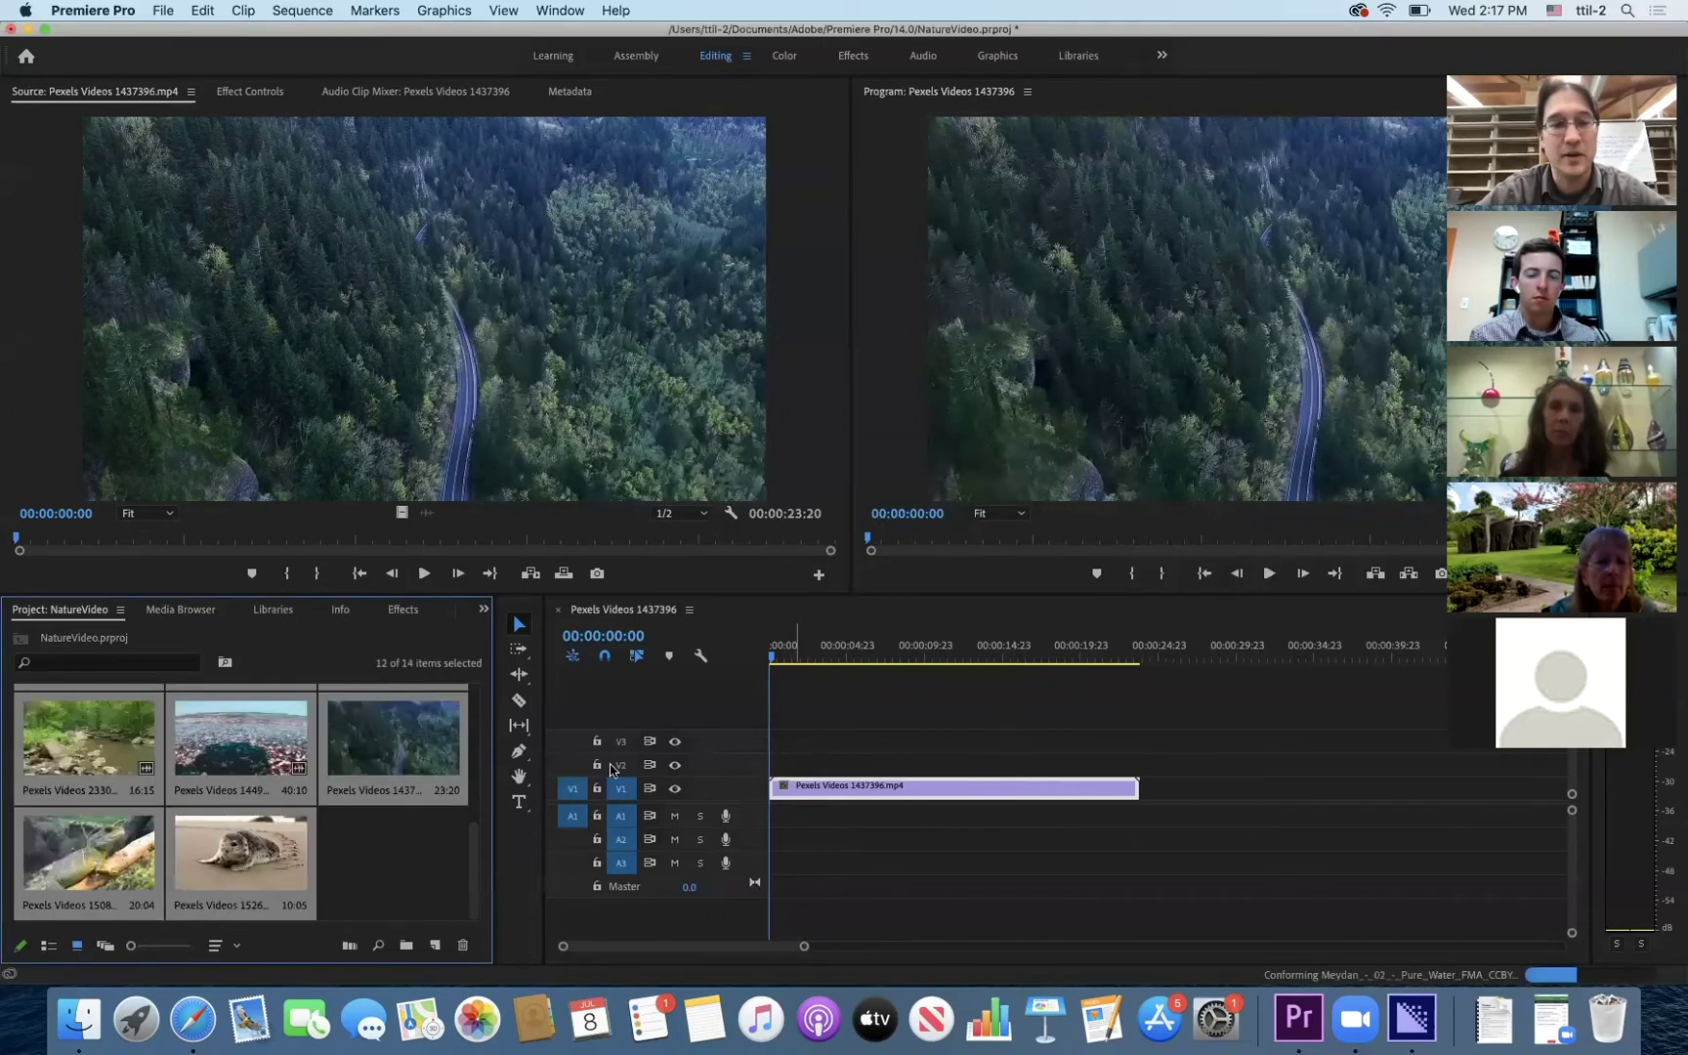
click(378, 865)
drag(485, 889, 482, 746)
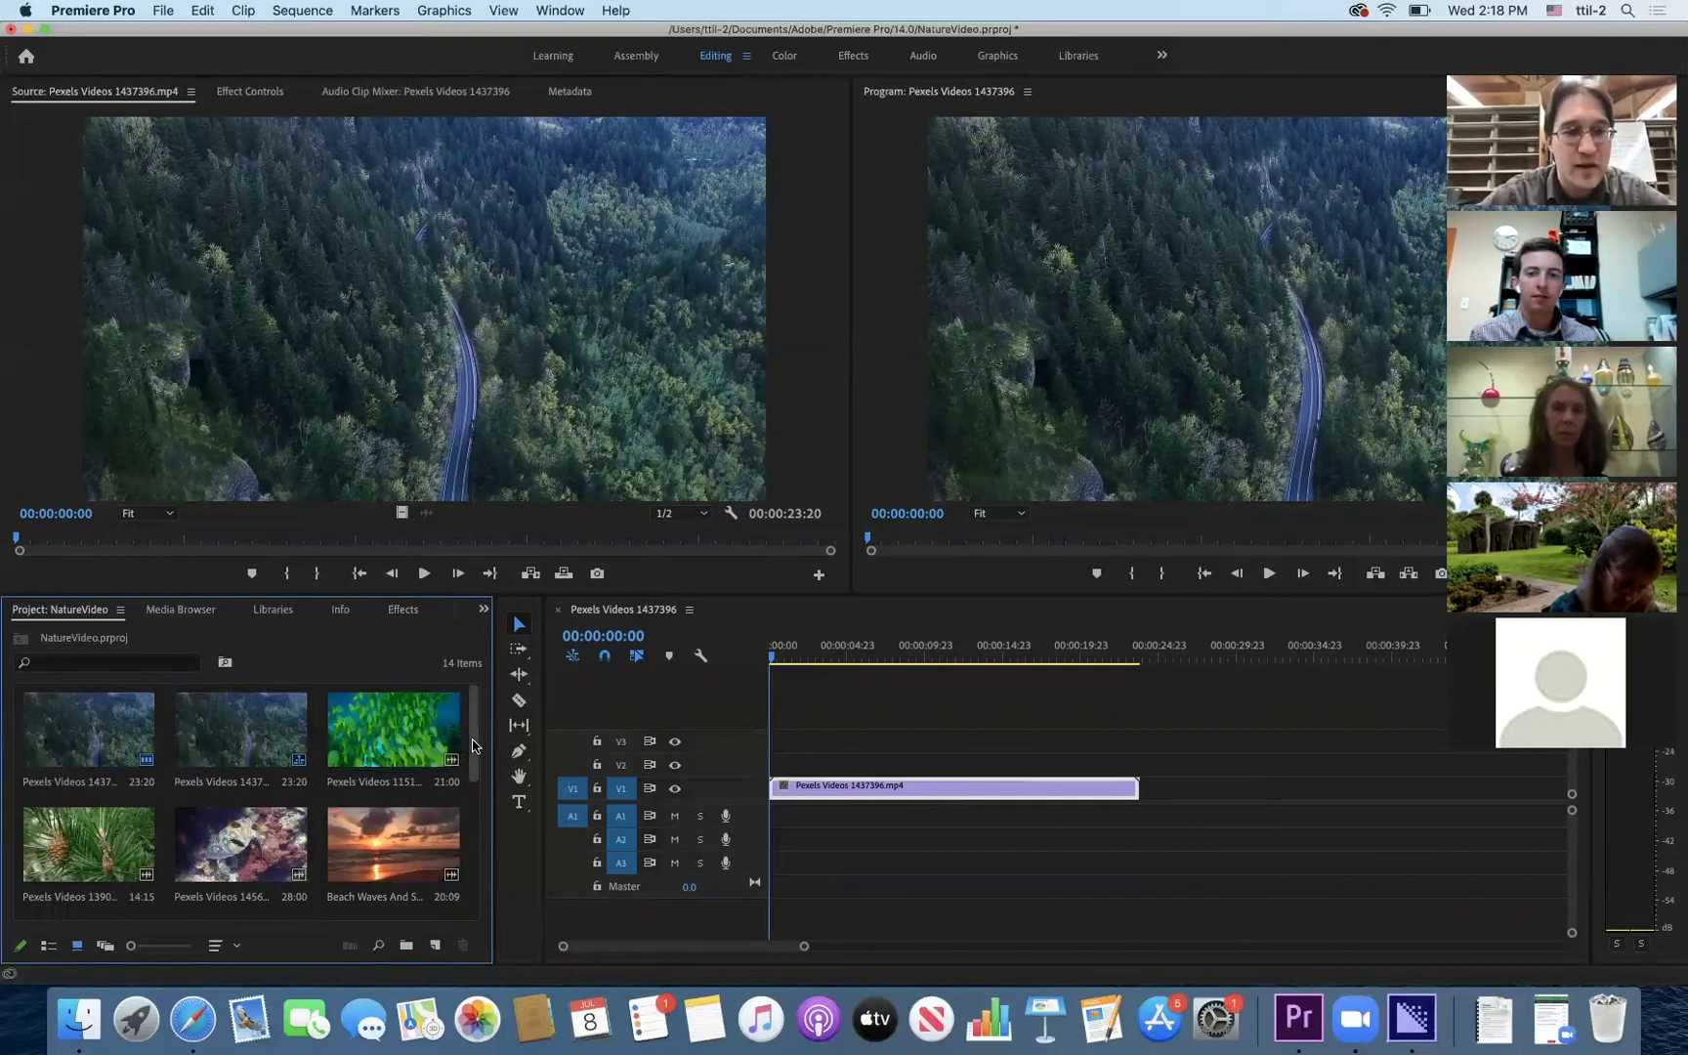
drag(473, 746, 489, 714)
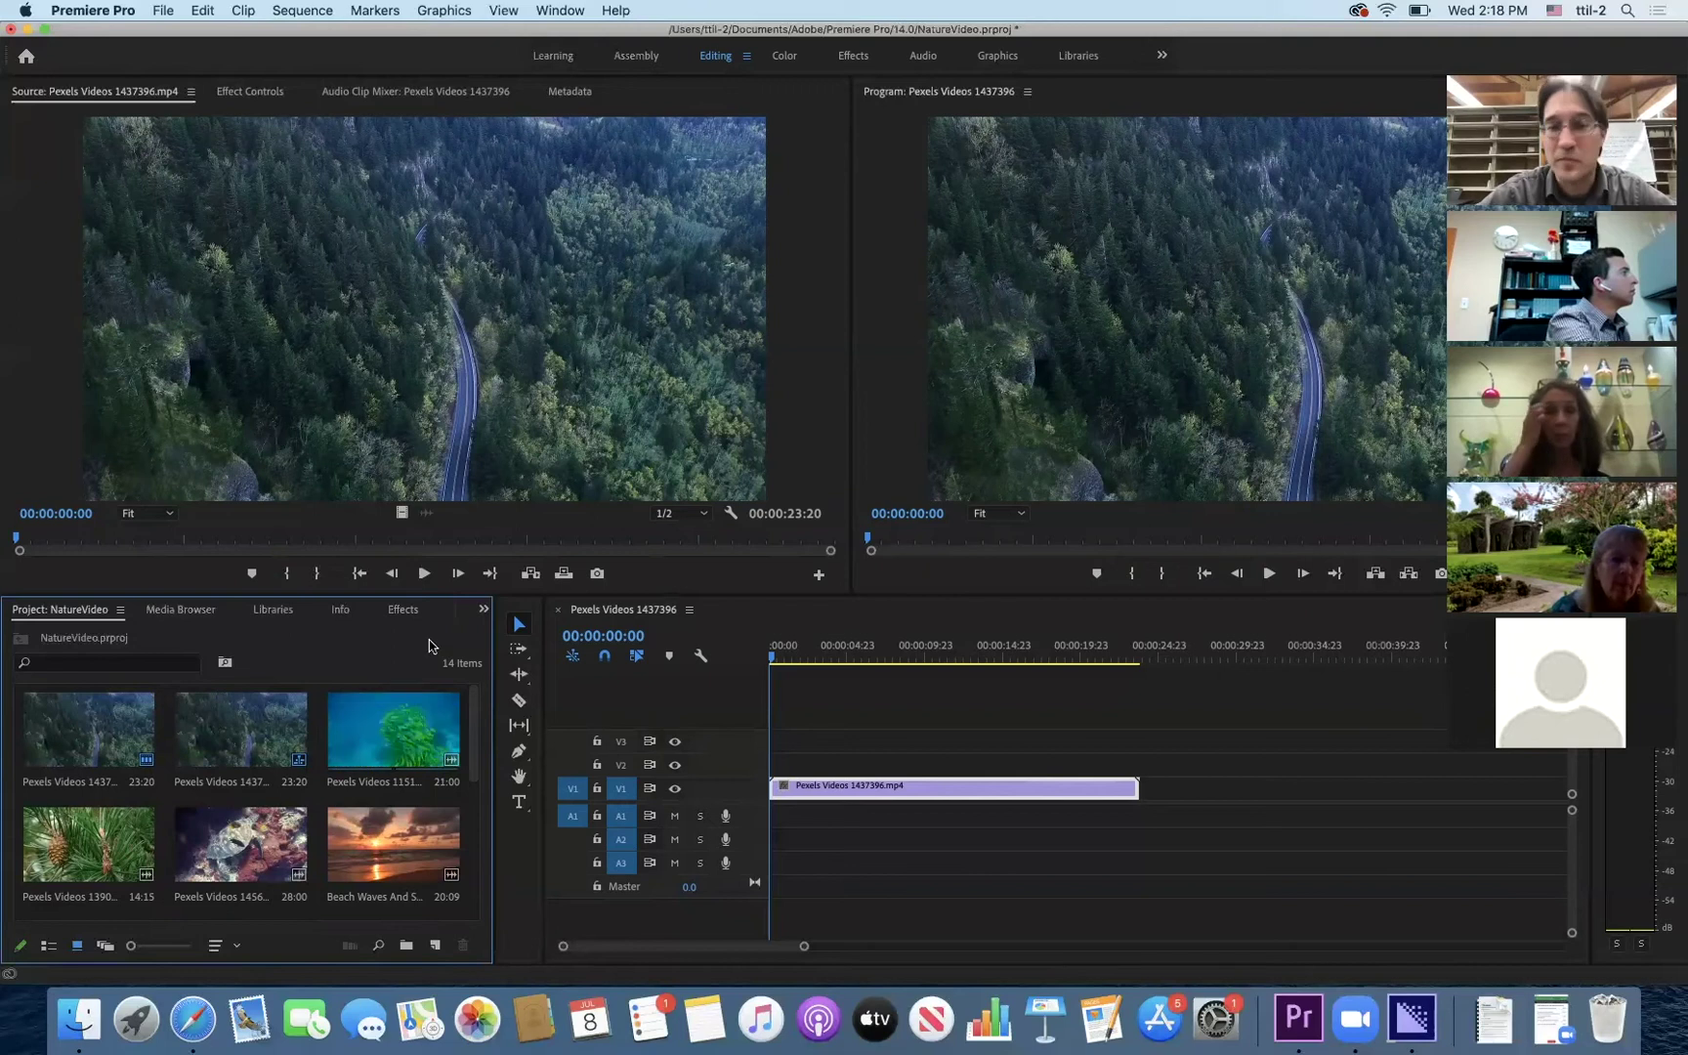
click(816, 709)
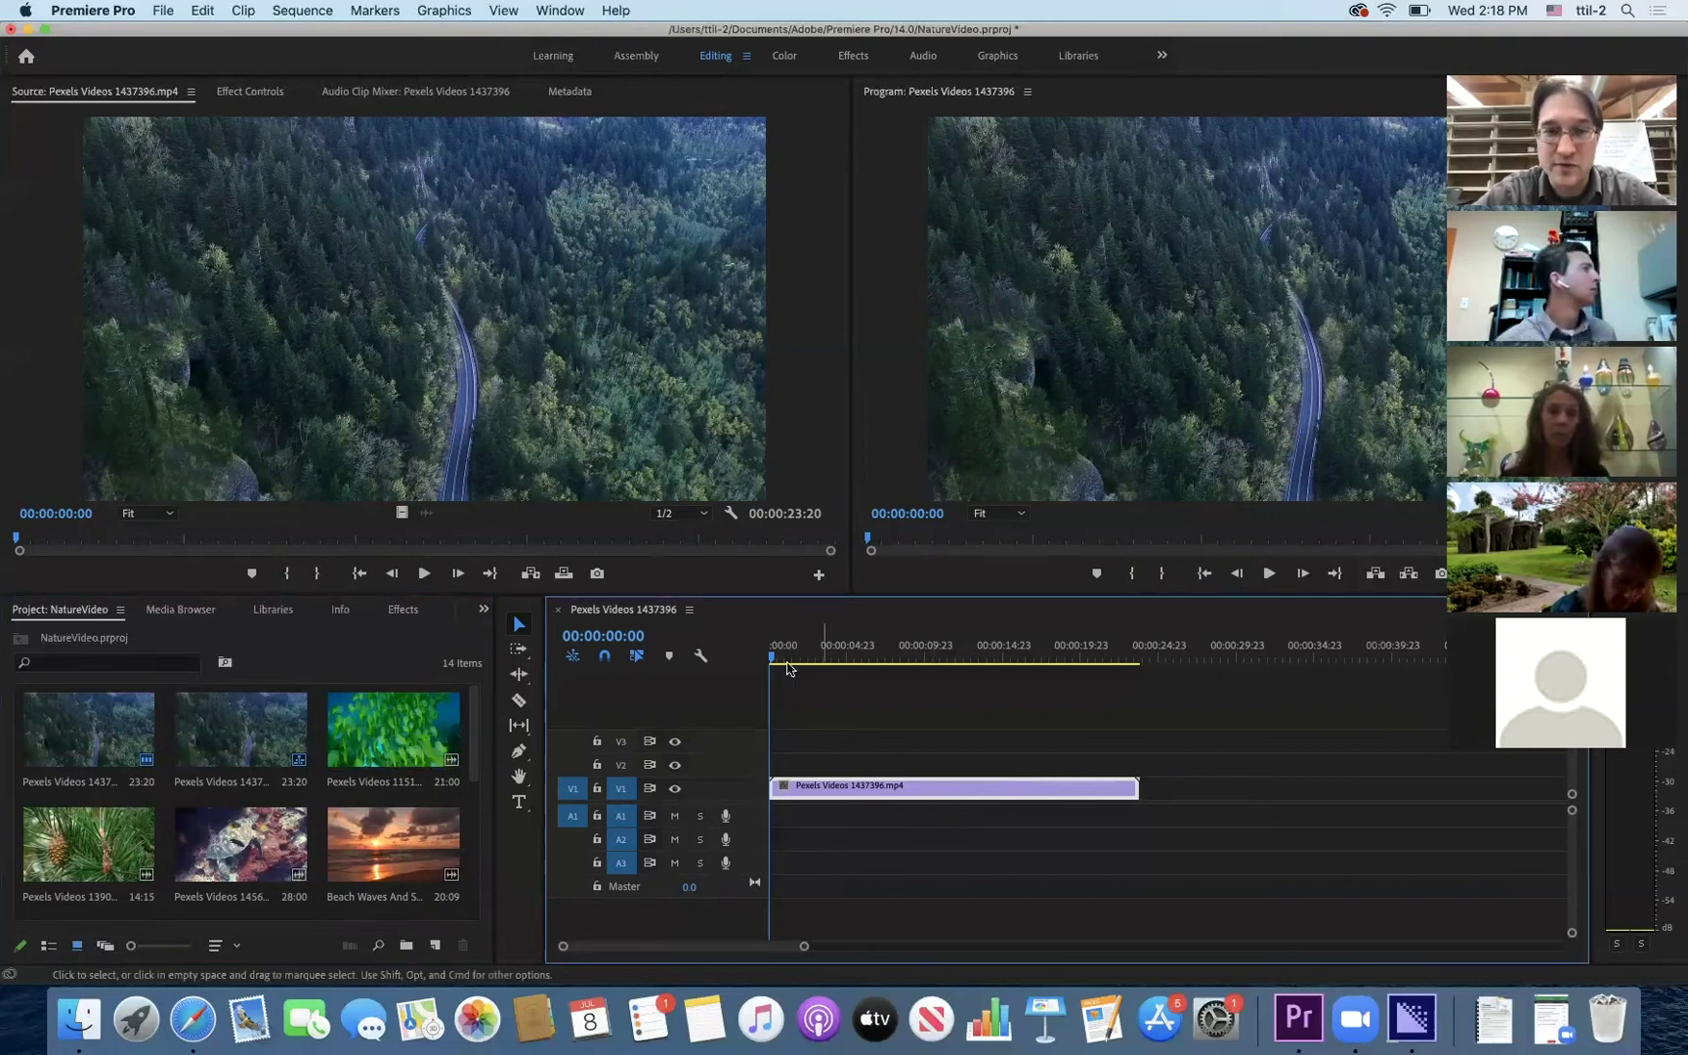
drag(787, 662, 740, 660)
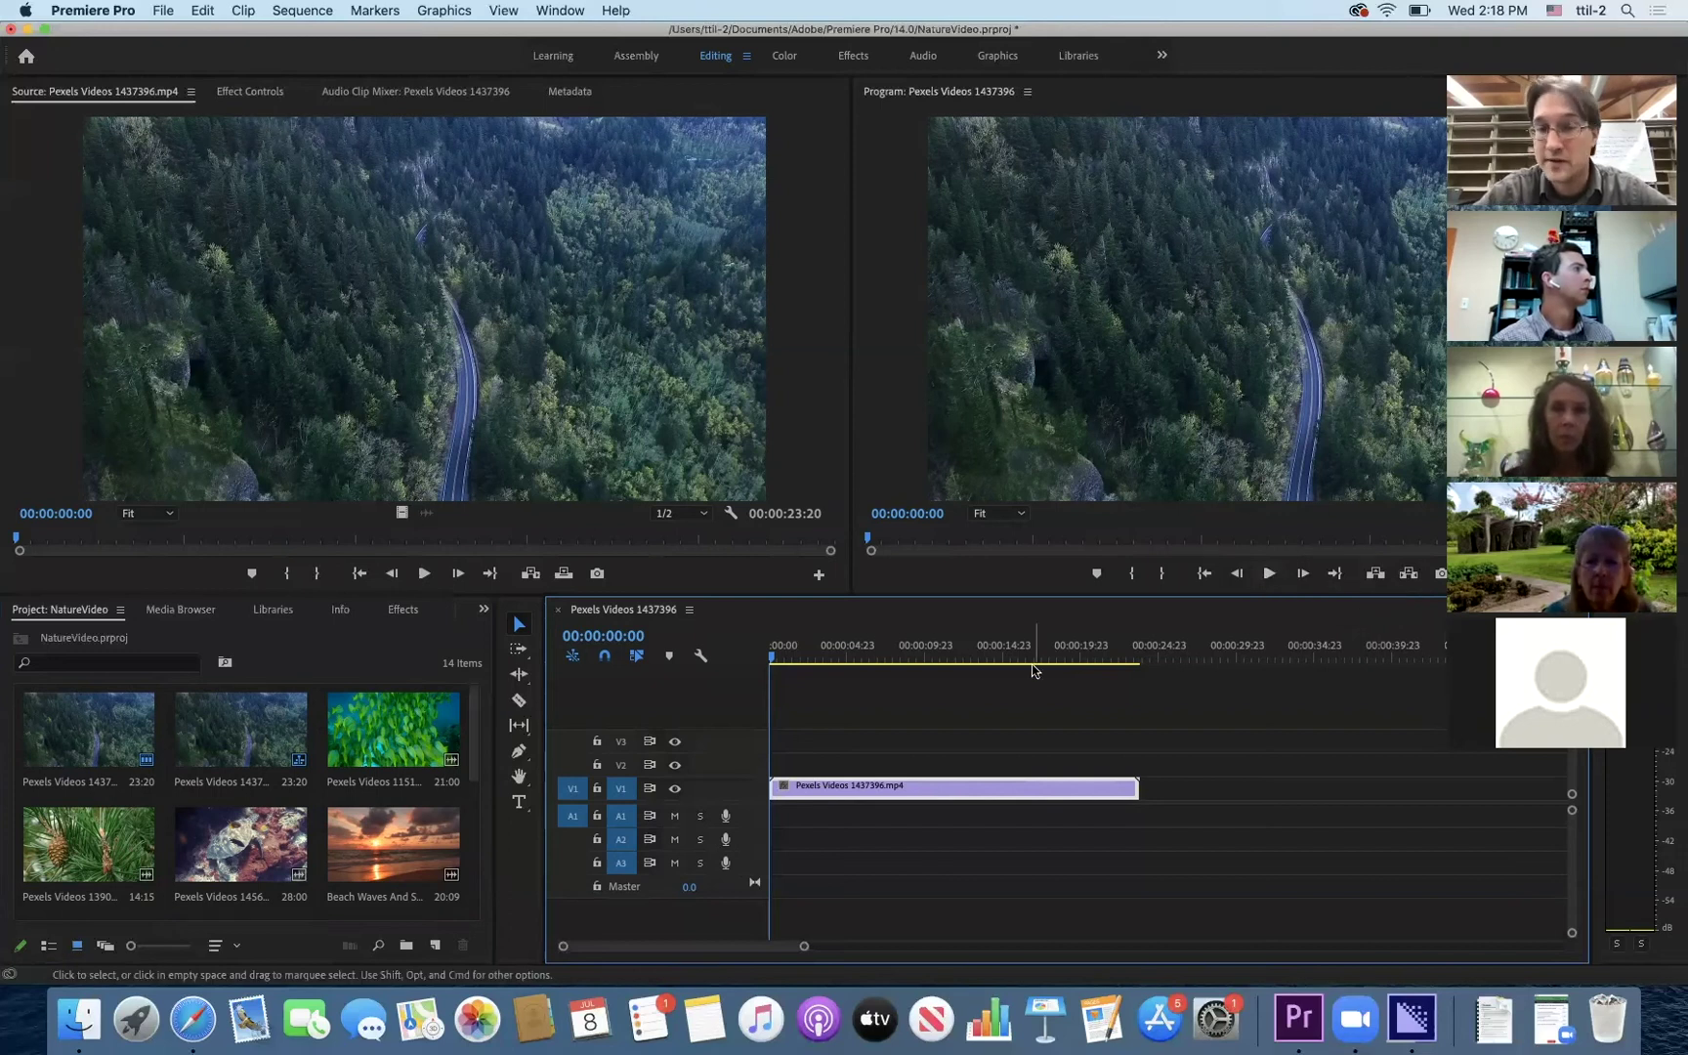
key(space)
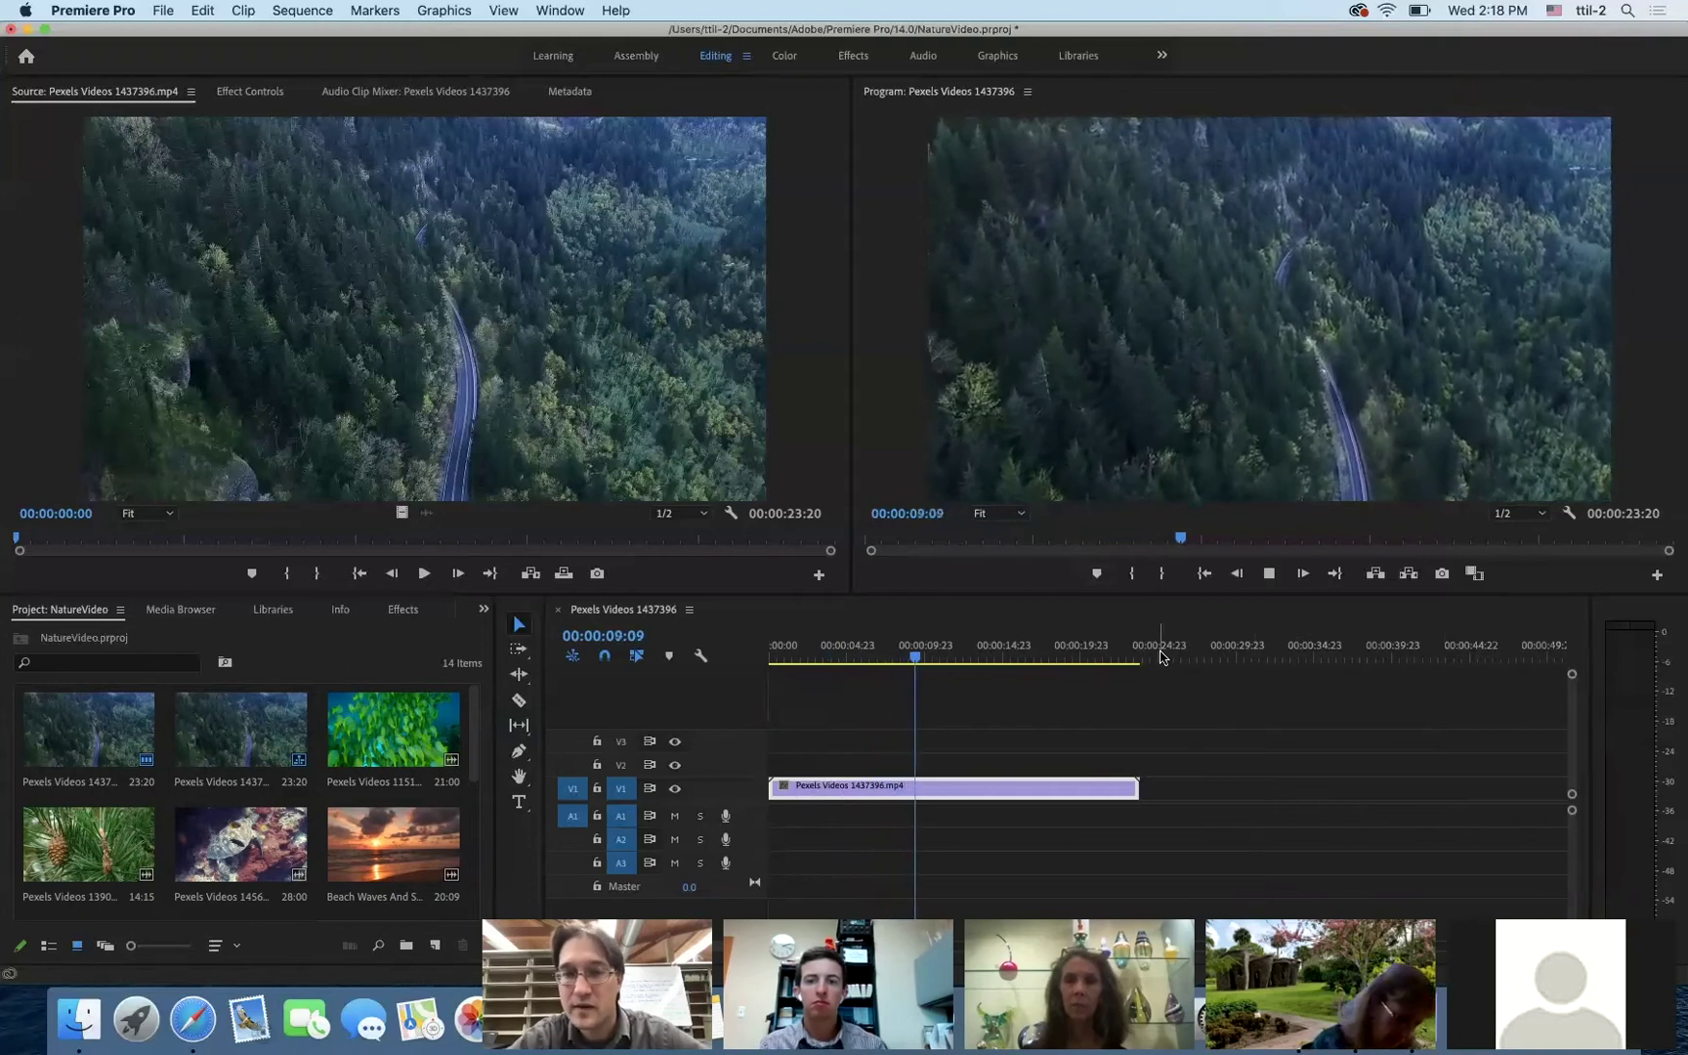
click(1270, 575)
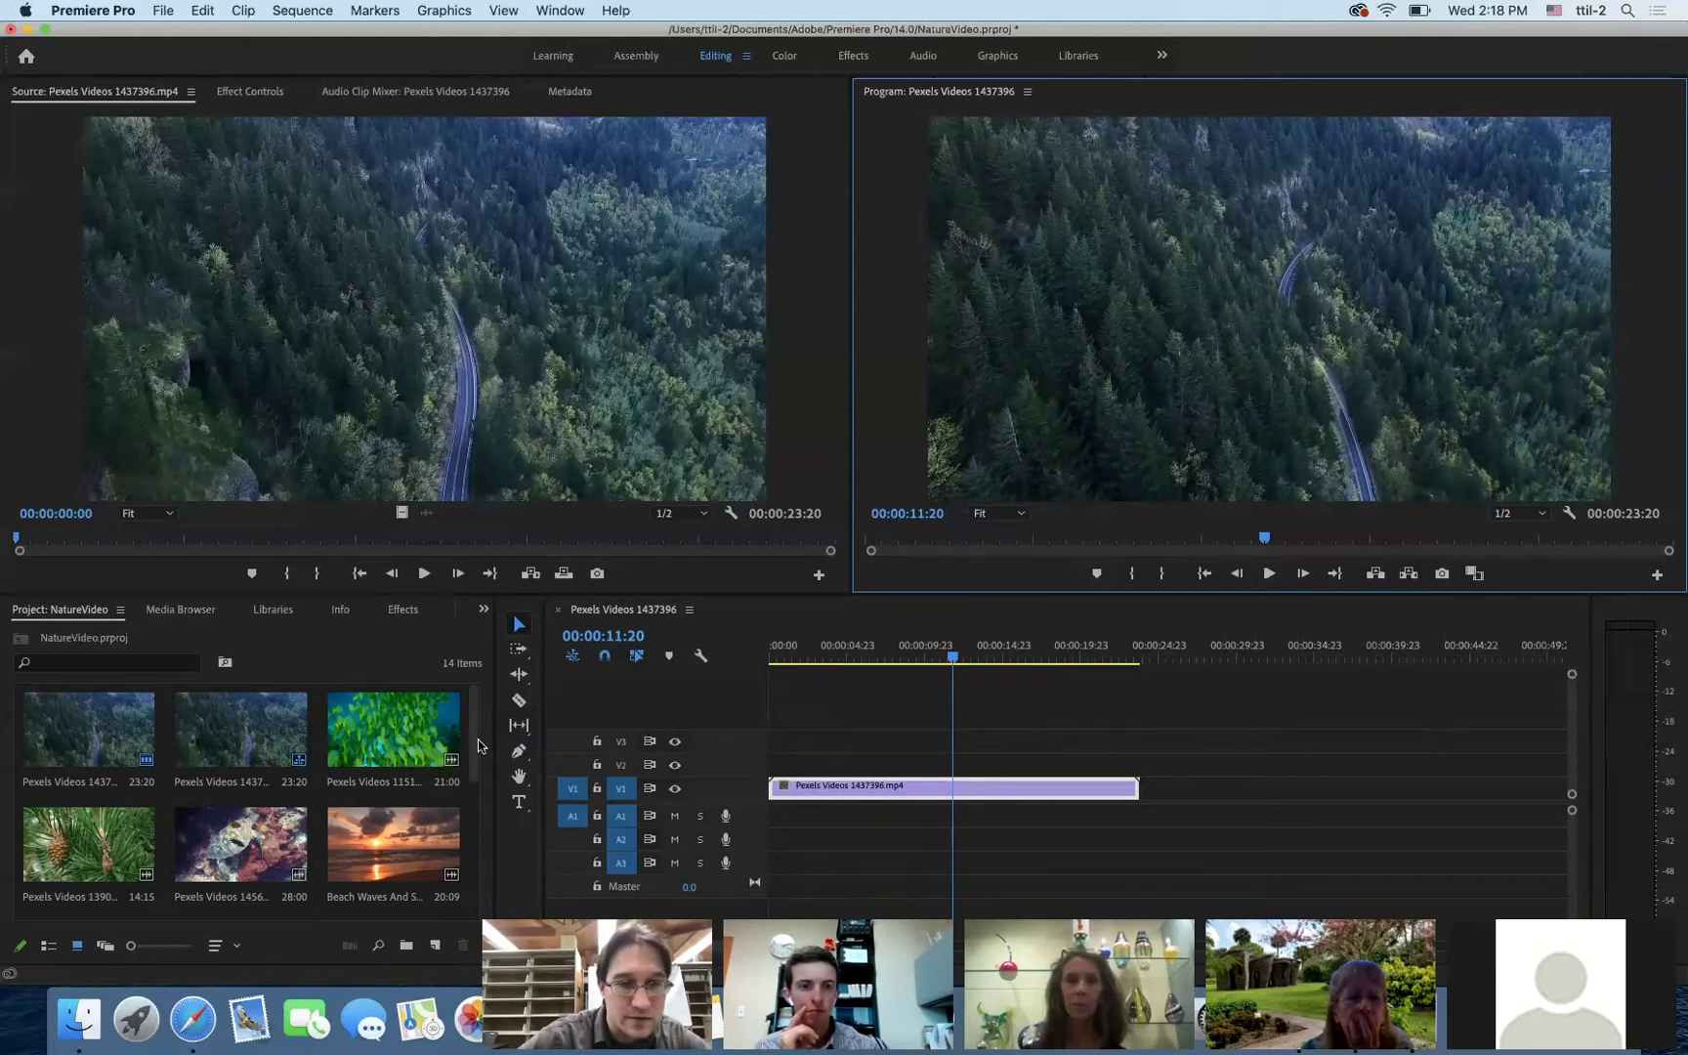
drag(477, 739, 474, 829)
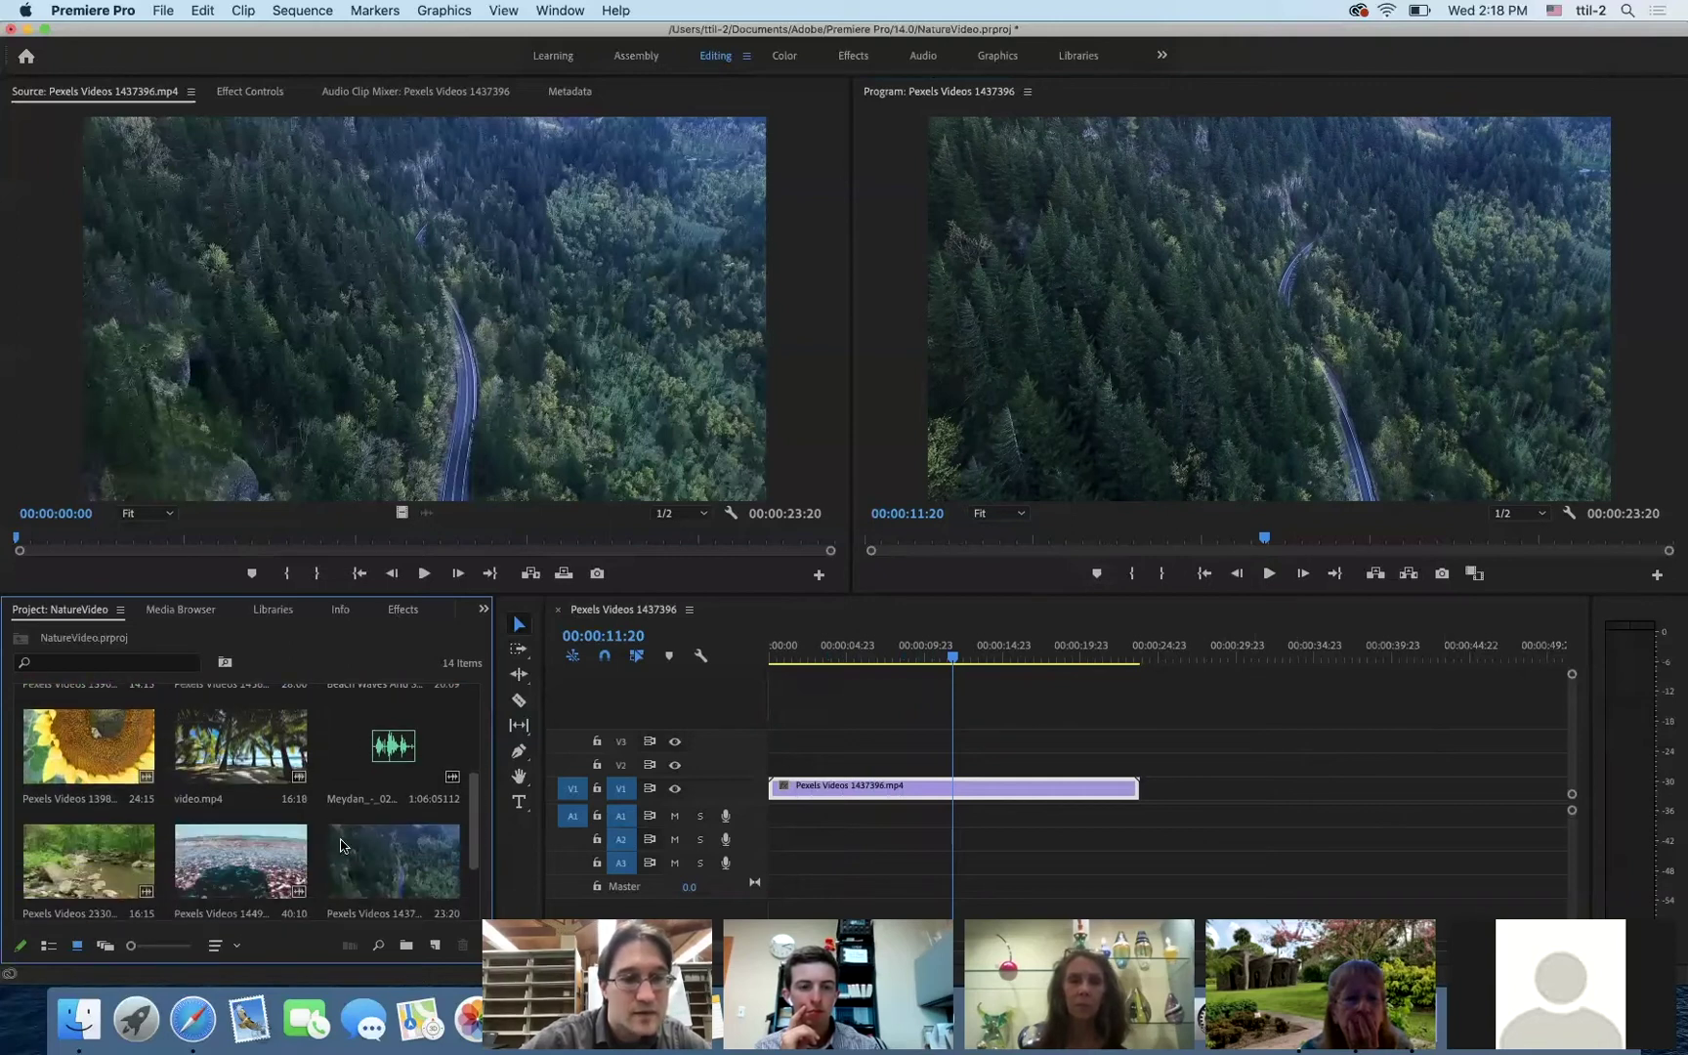
- Mark Pexels Videos 2330728.mp4 in at 00:00:02:17 and out at 00:00:12:12 in the Source monitor
click(59, 851)
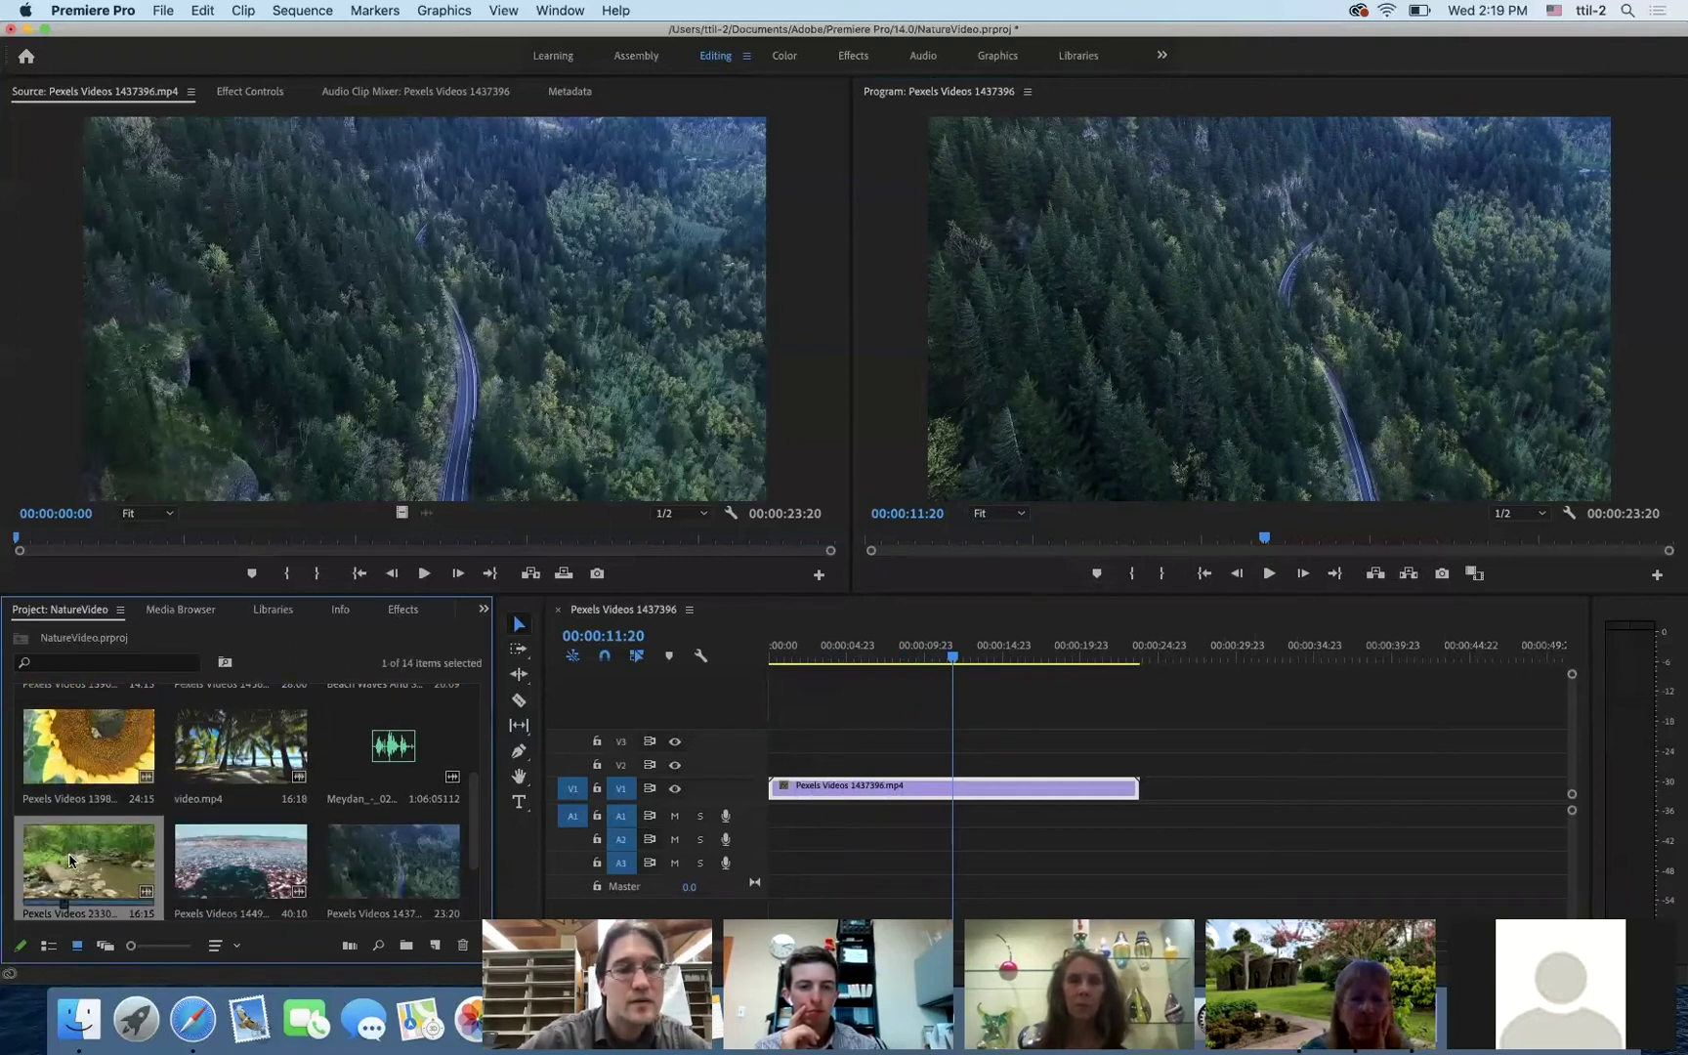
drag(69, 858, 324, 342)
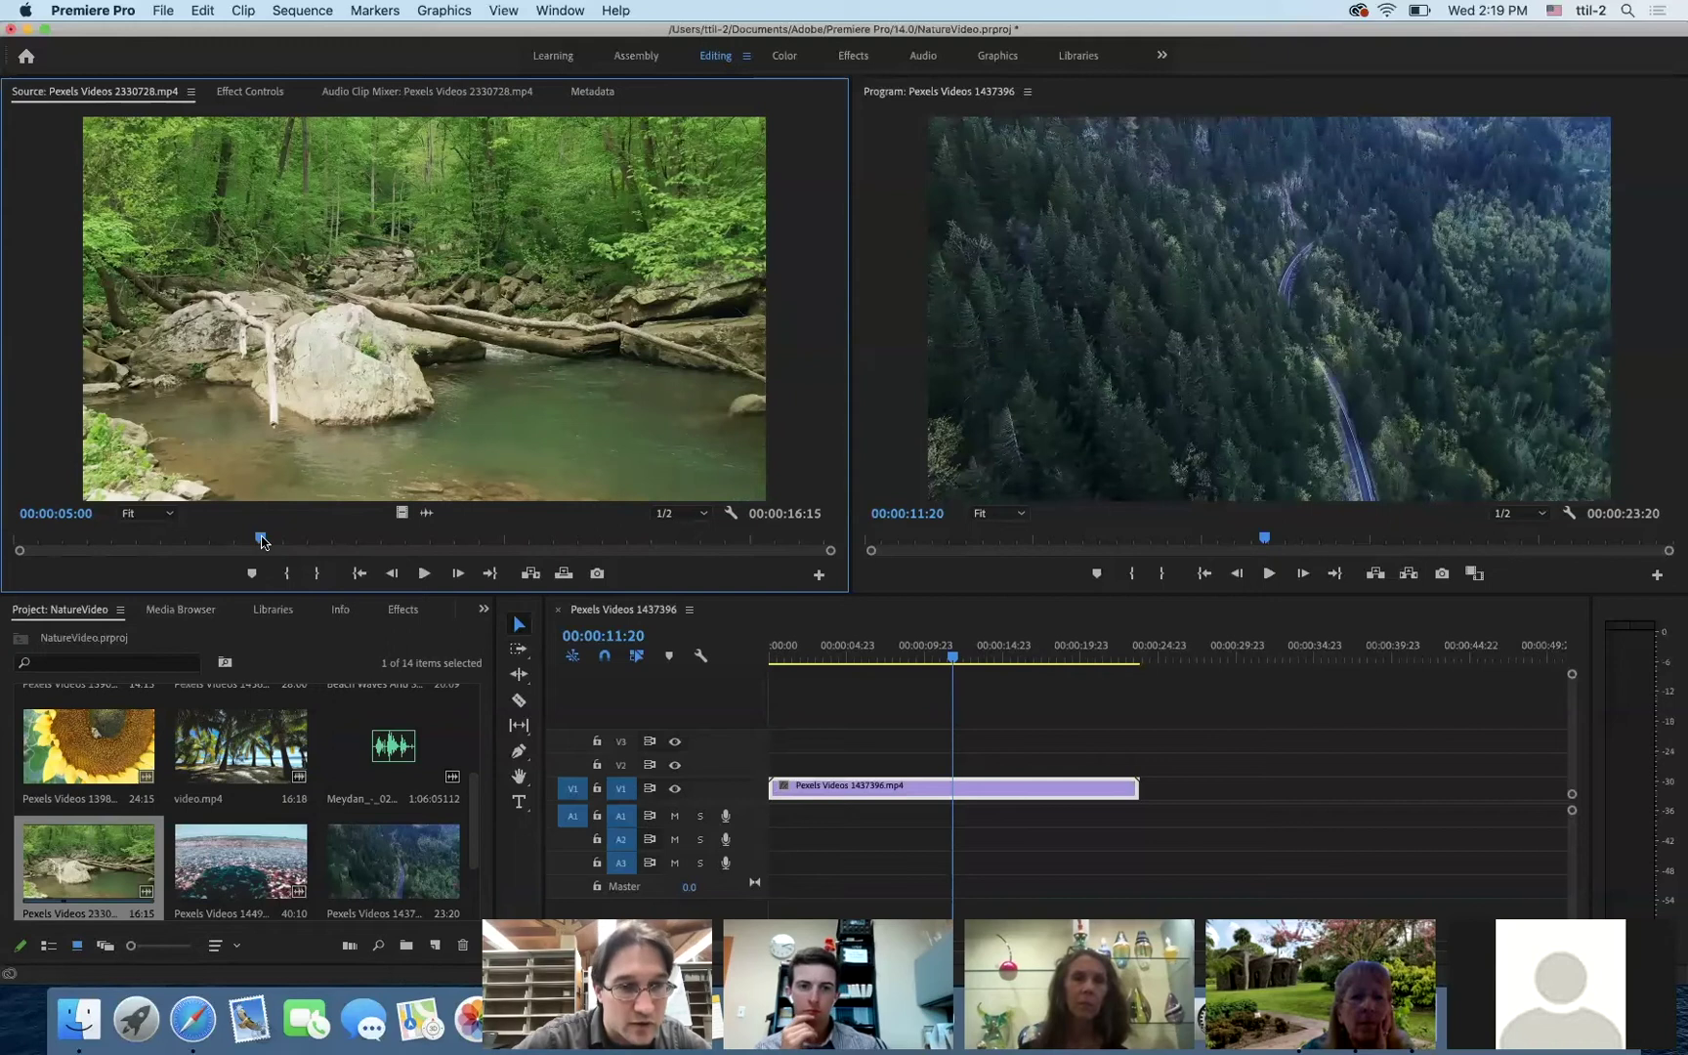
drag(200, 544, 148, 555)
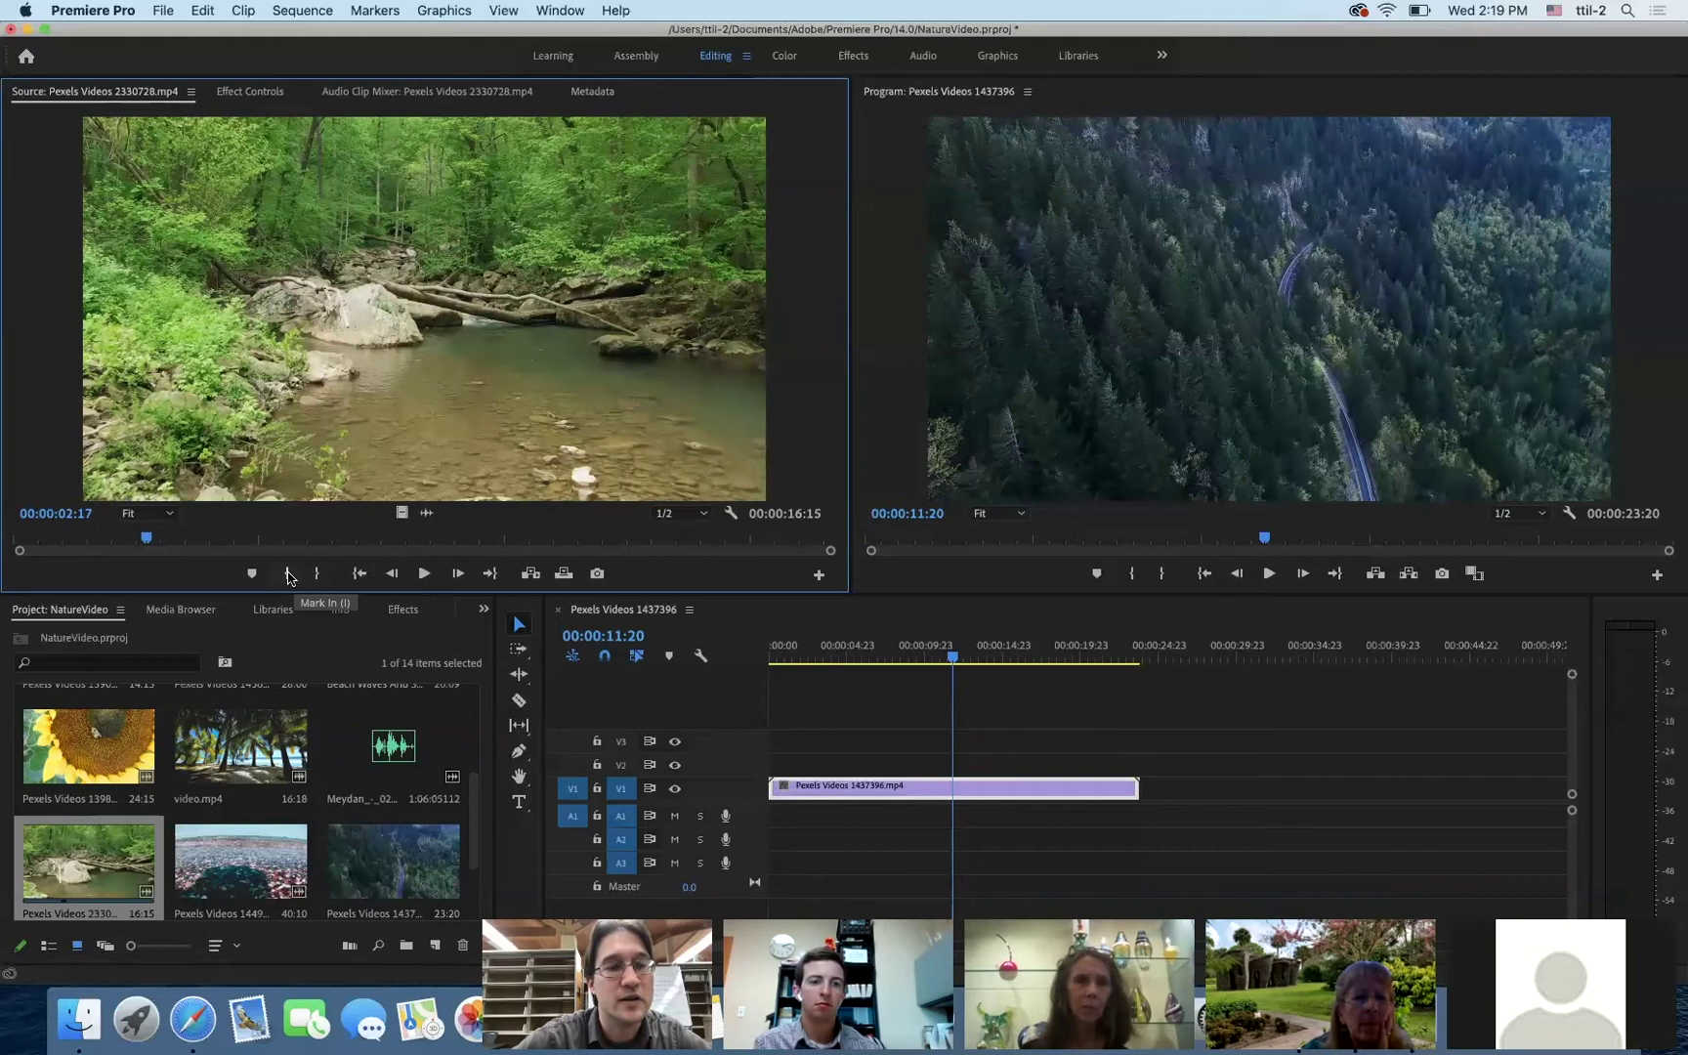
click(288, 576)
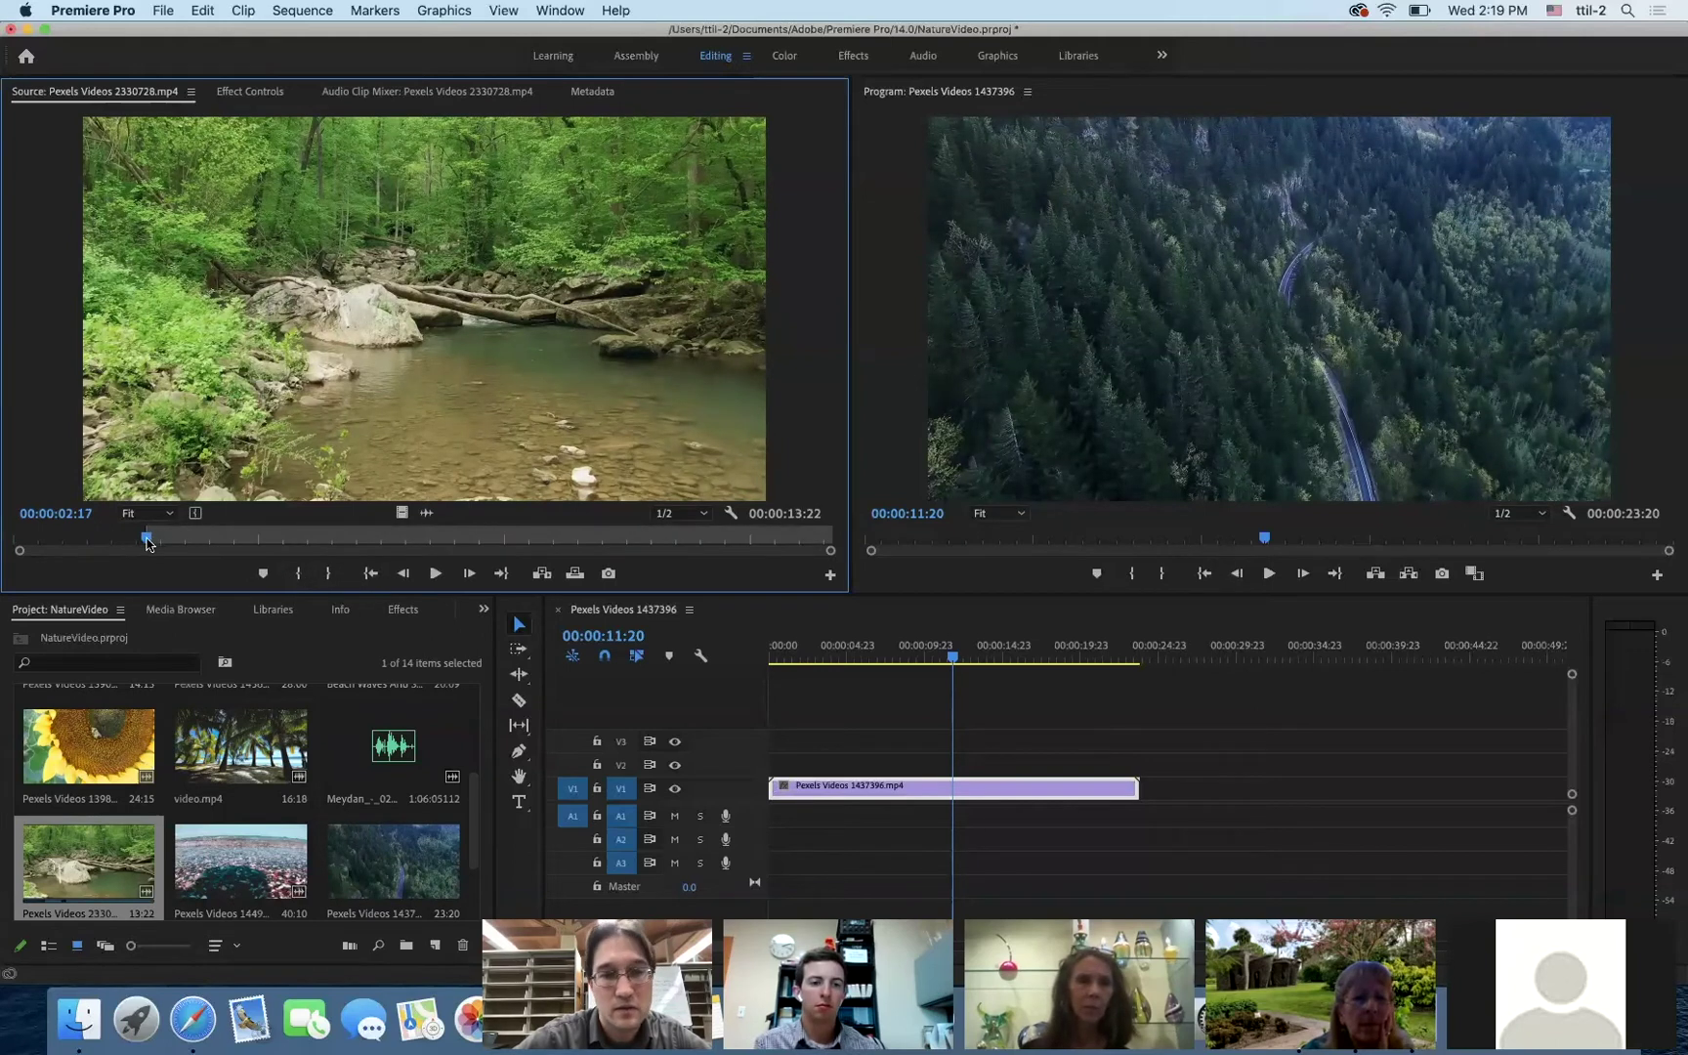
drag(354, 553, 628, 548)
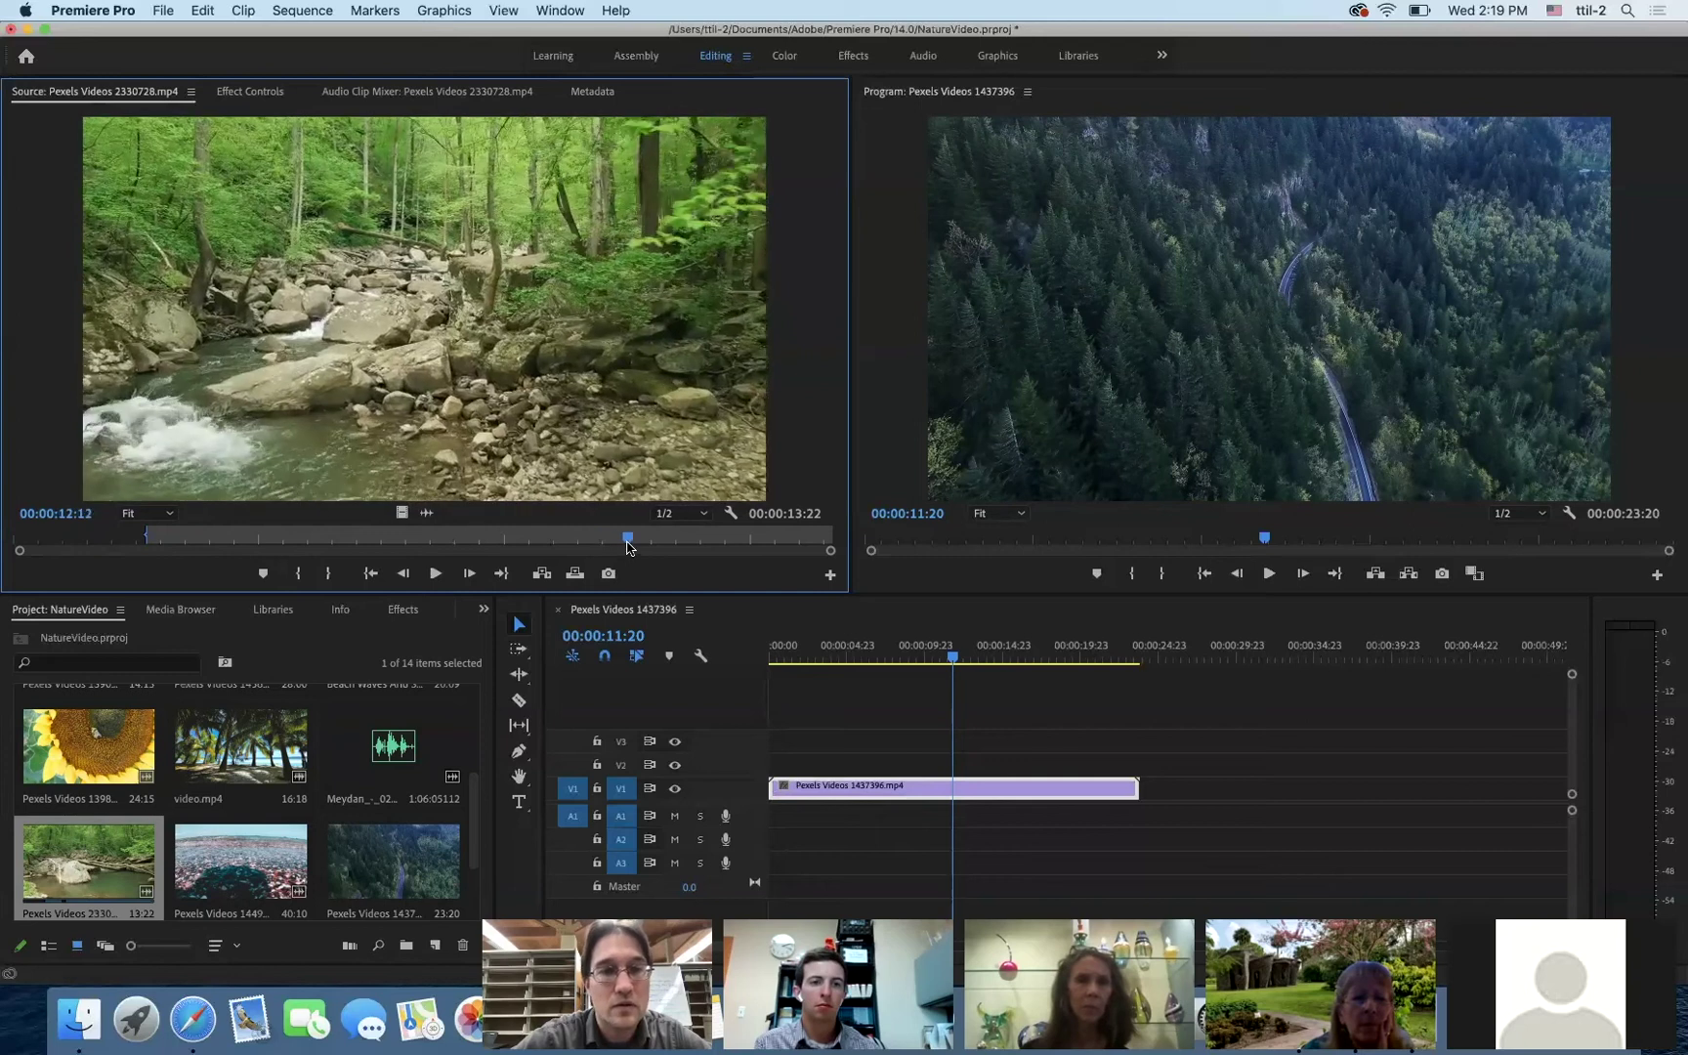
click(332, 574)
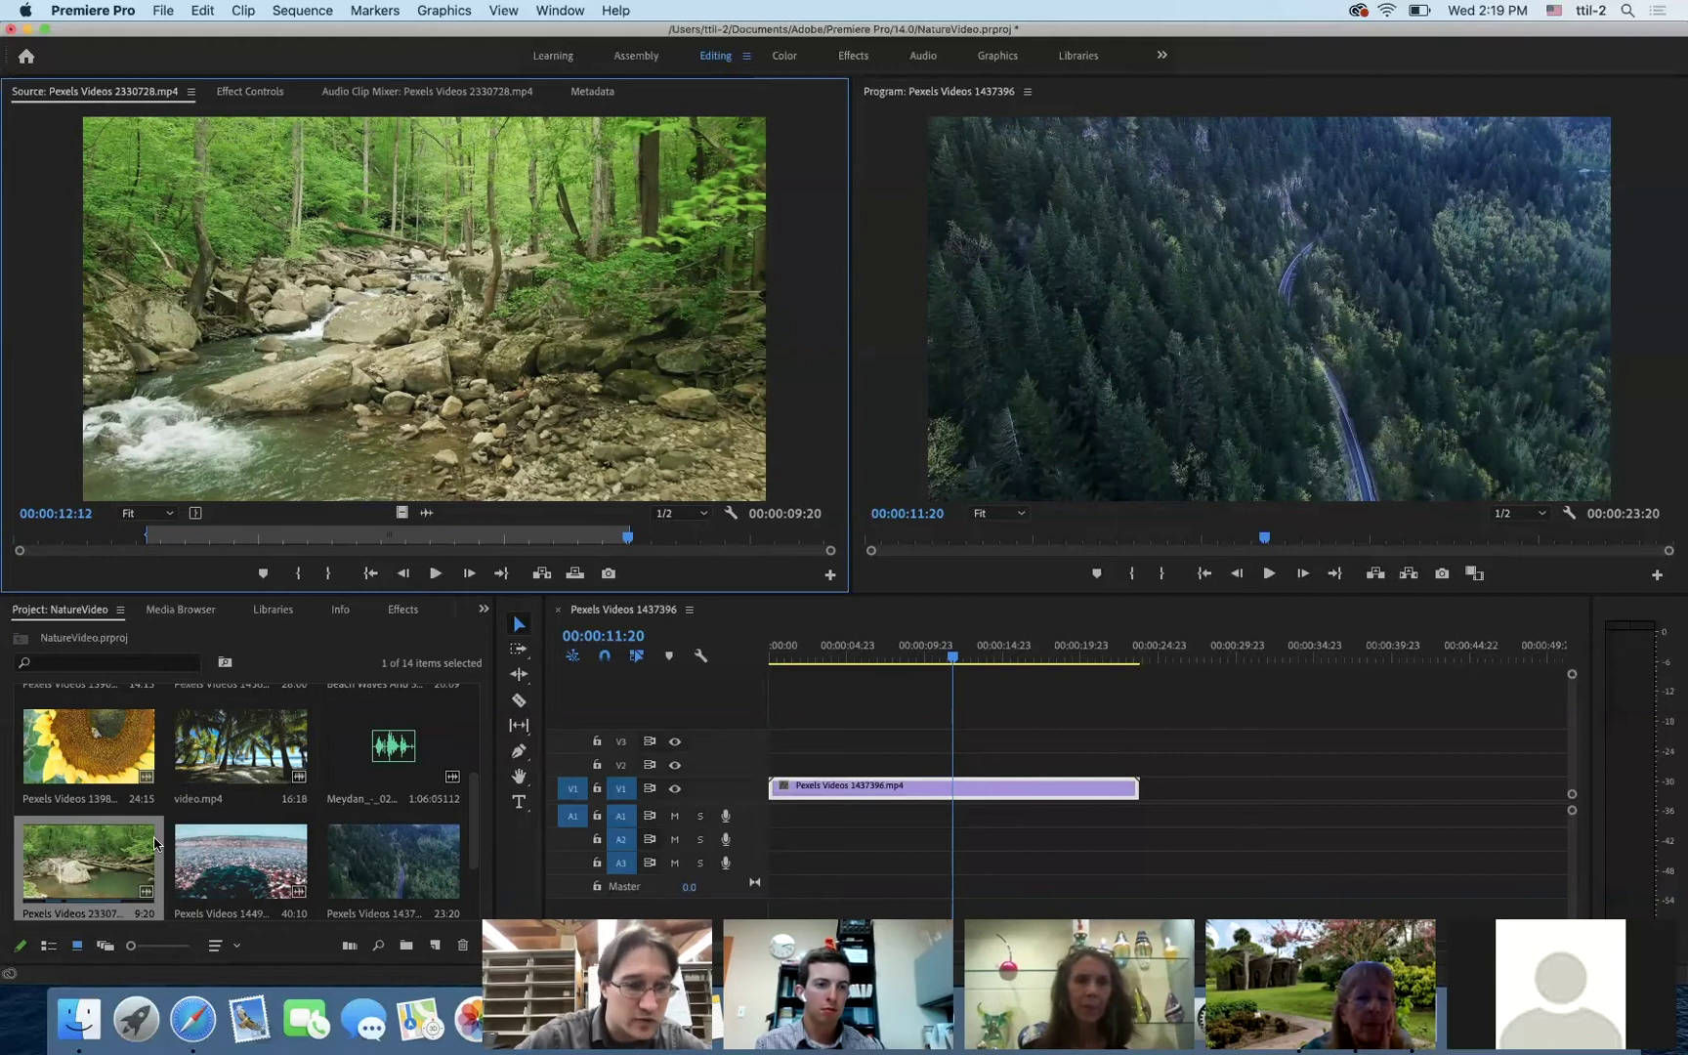
- Place the trimmed river clip on V1 after the first clip and preview, stopping at 00:00:29:22
drag(155, 844, 1134, 797)
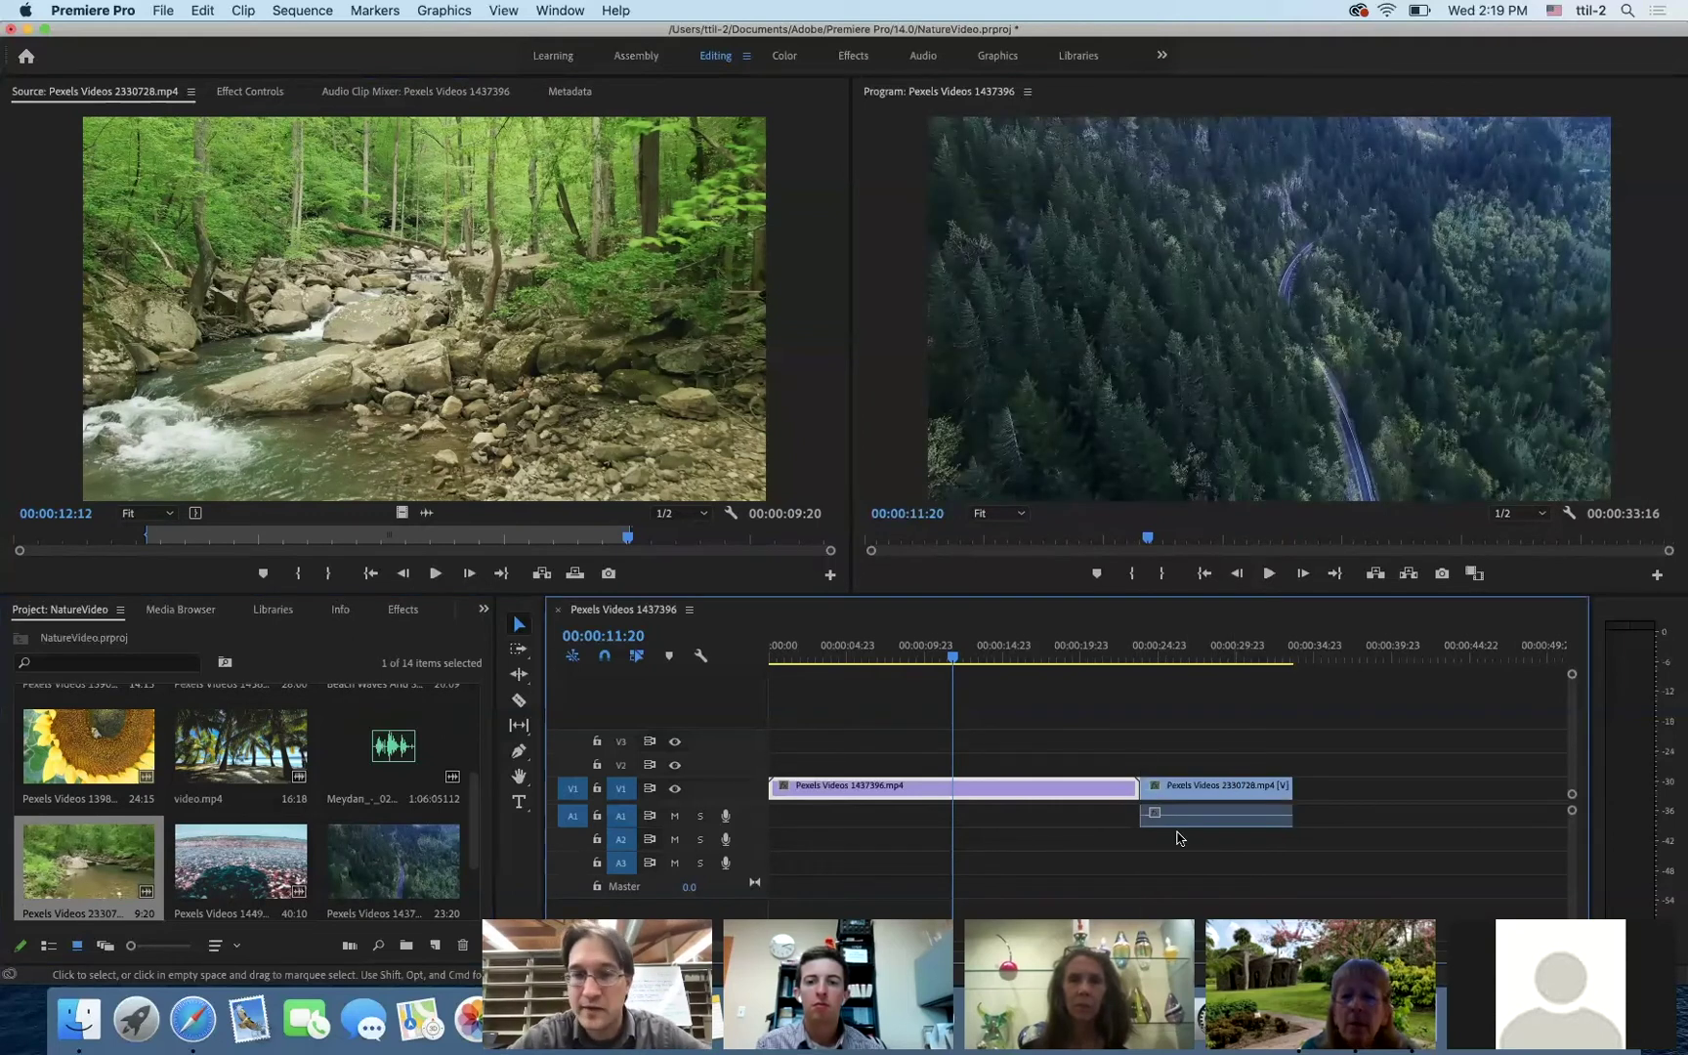
drag(950, 663, 1077, 665)
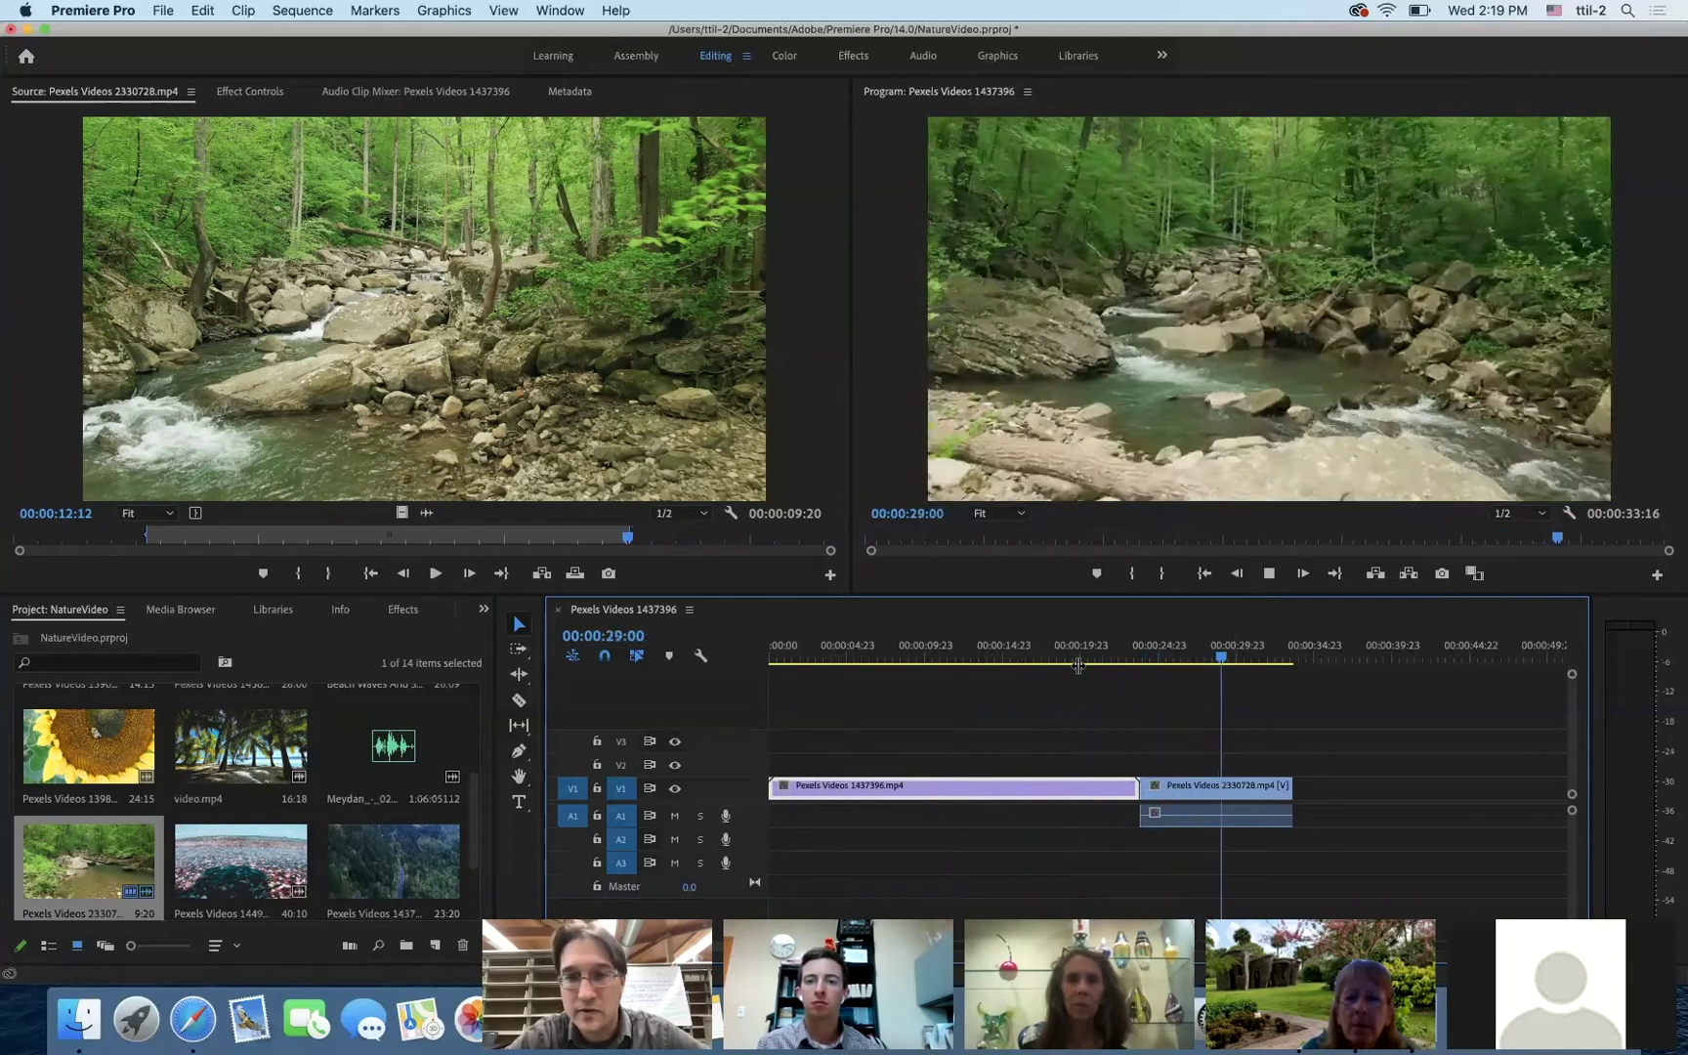
key(space)
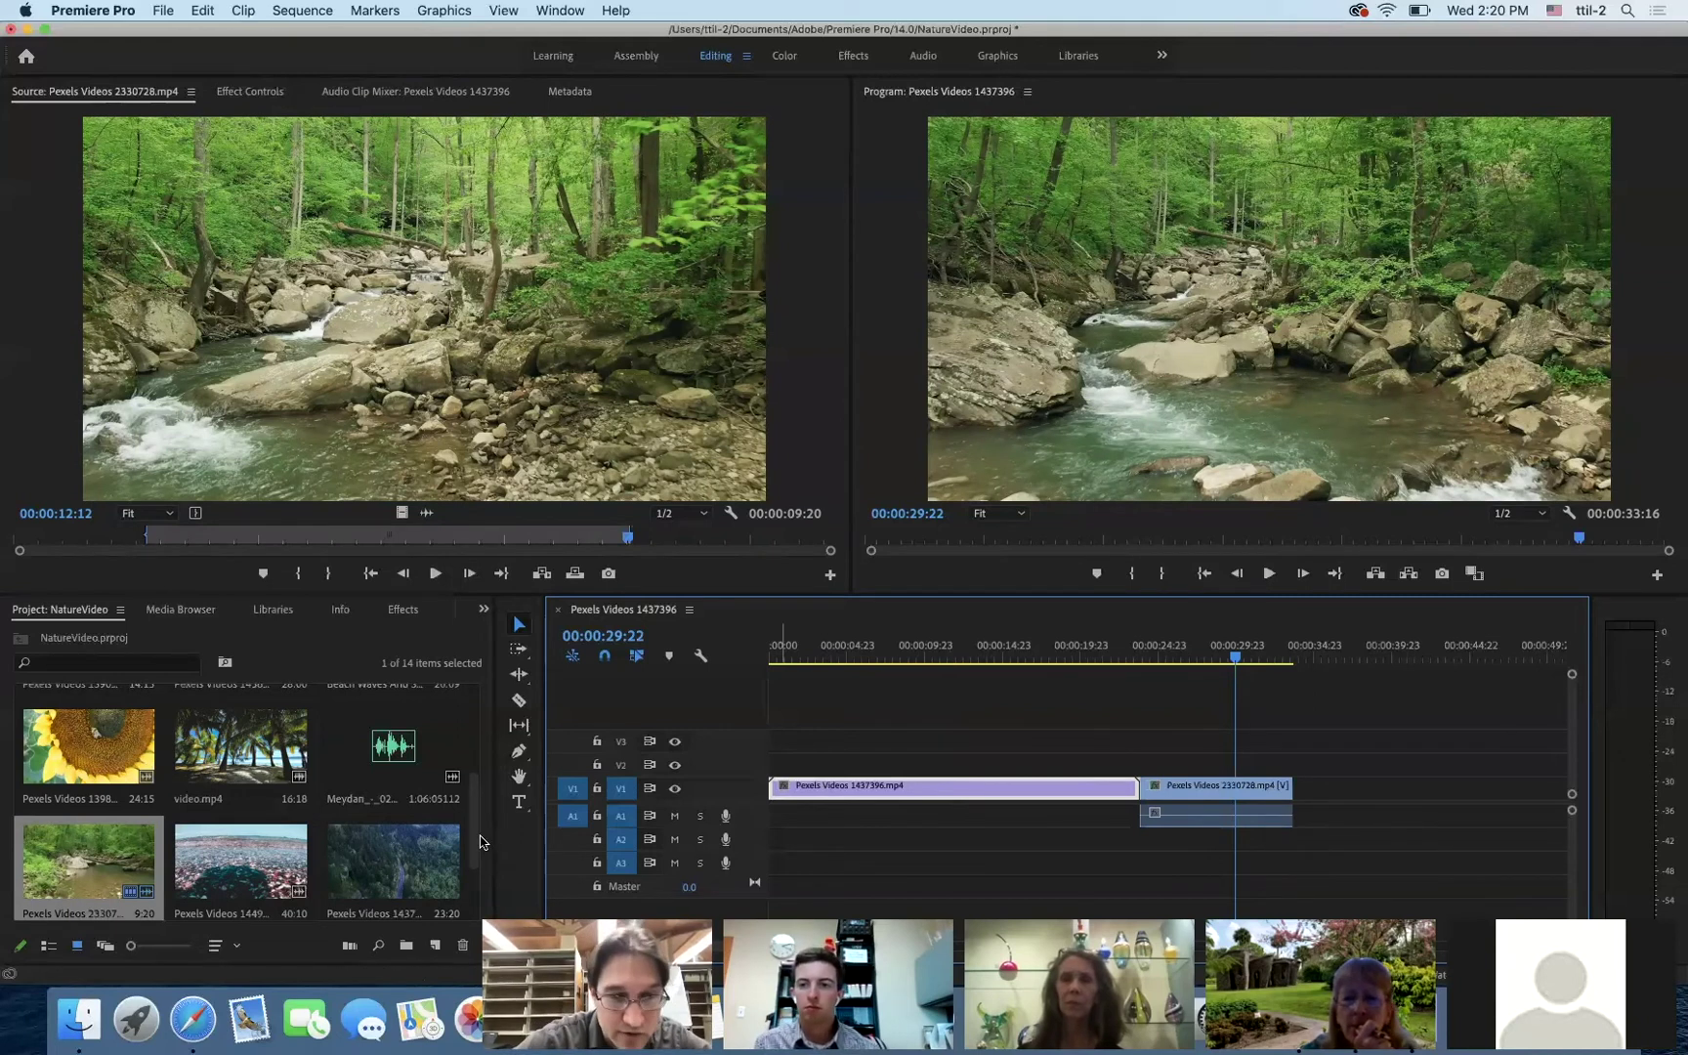
- Place the lizard clip Pexels Videos 1508067.mp4 on V1 after the river clip and scrub to preview it
scroll(473, 835, up, 1)
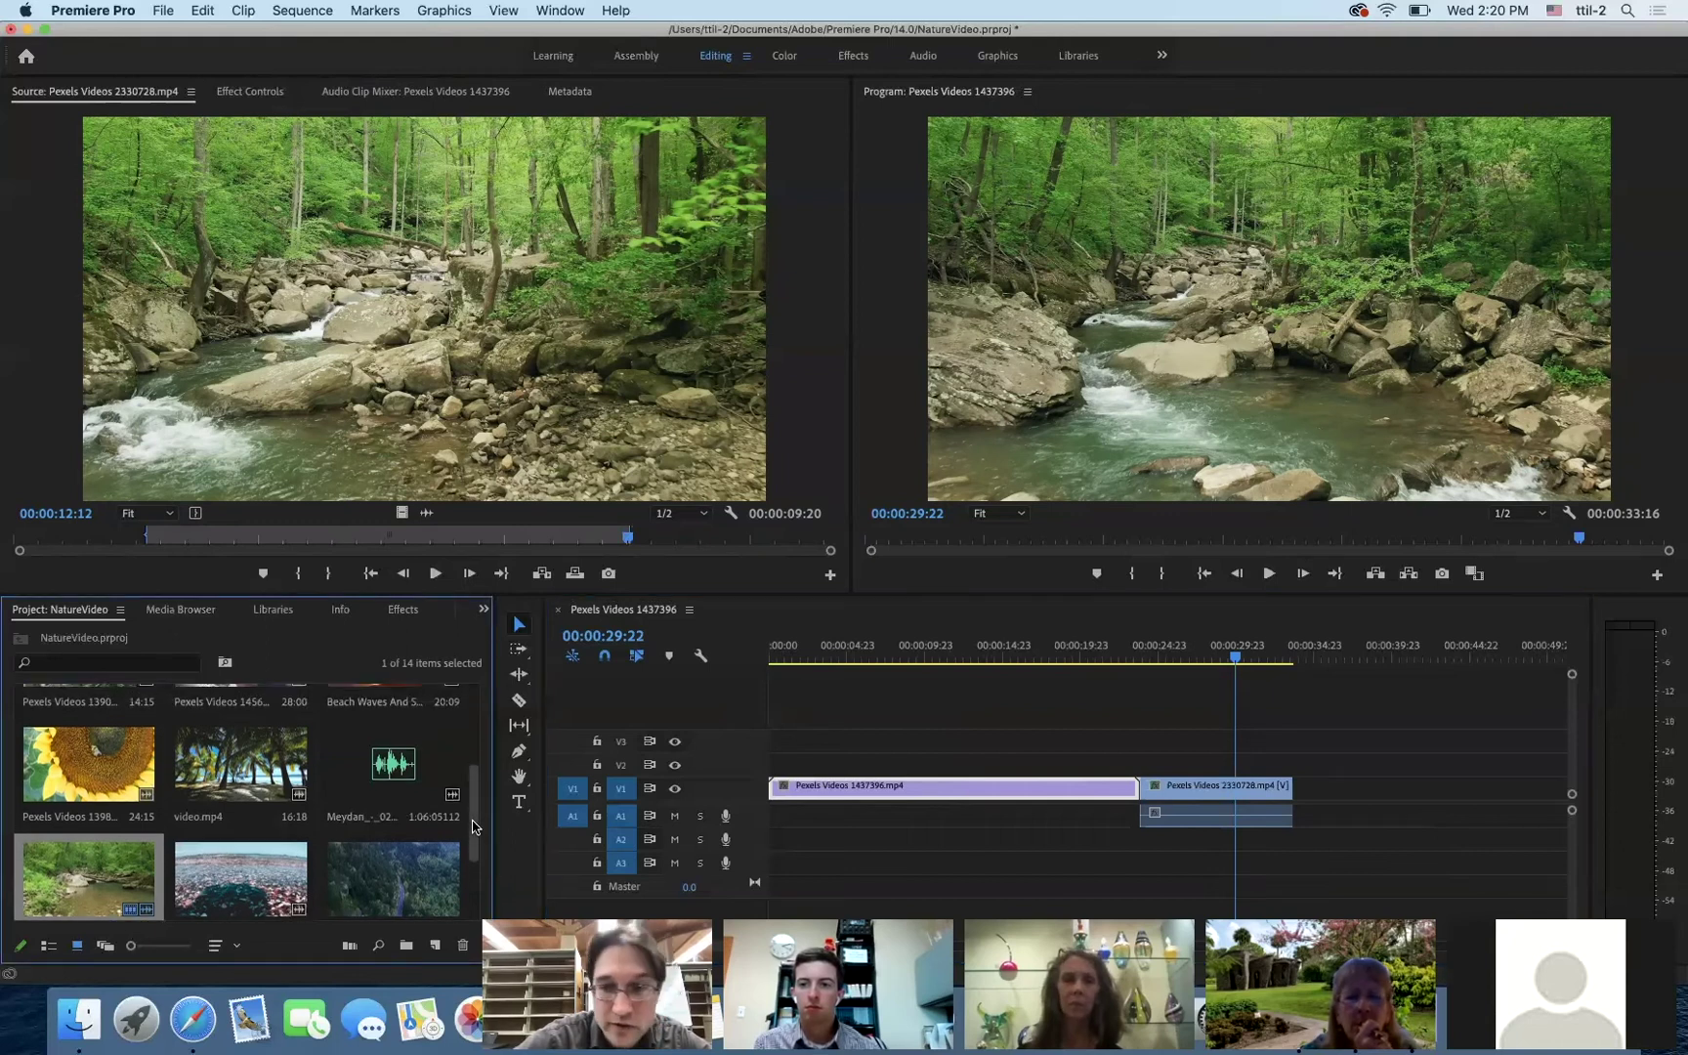
scroll(473, 840, down, 1)
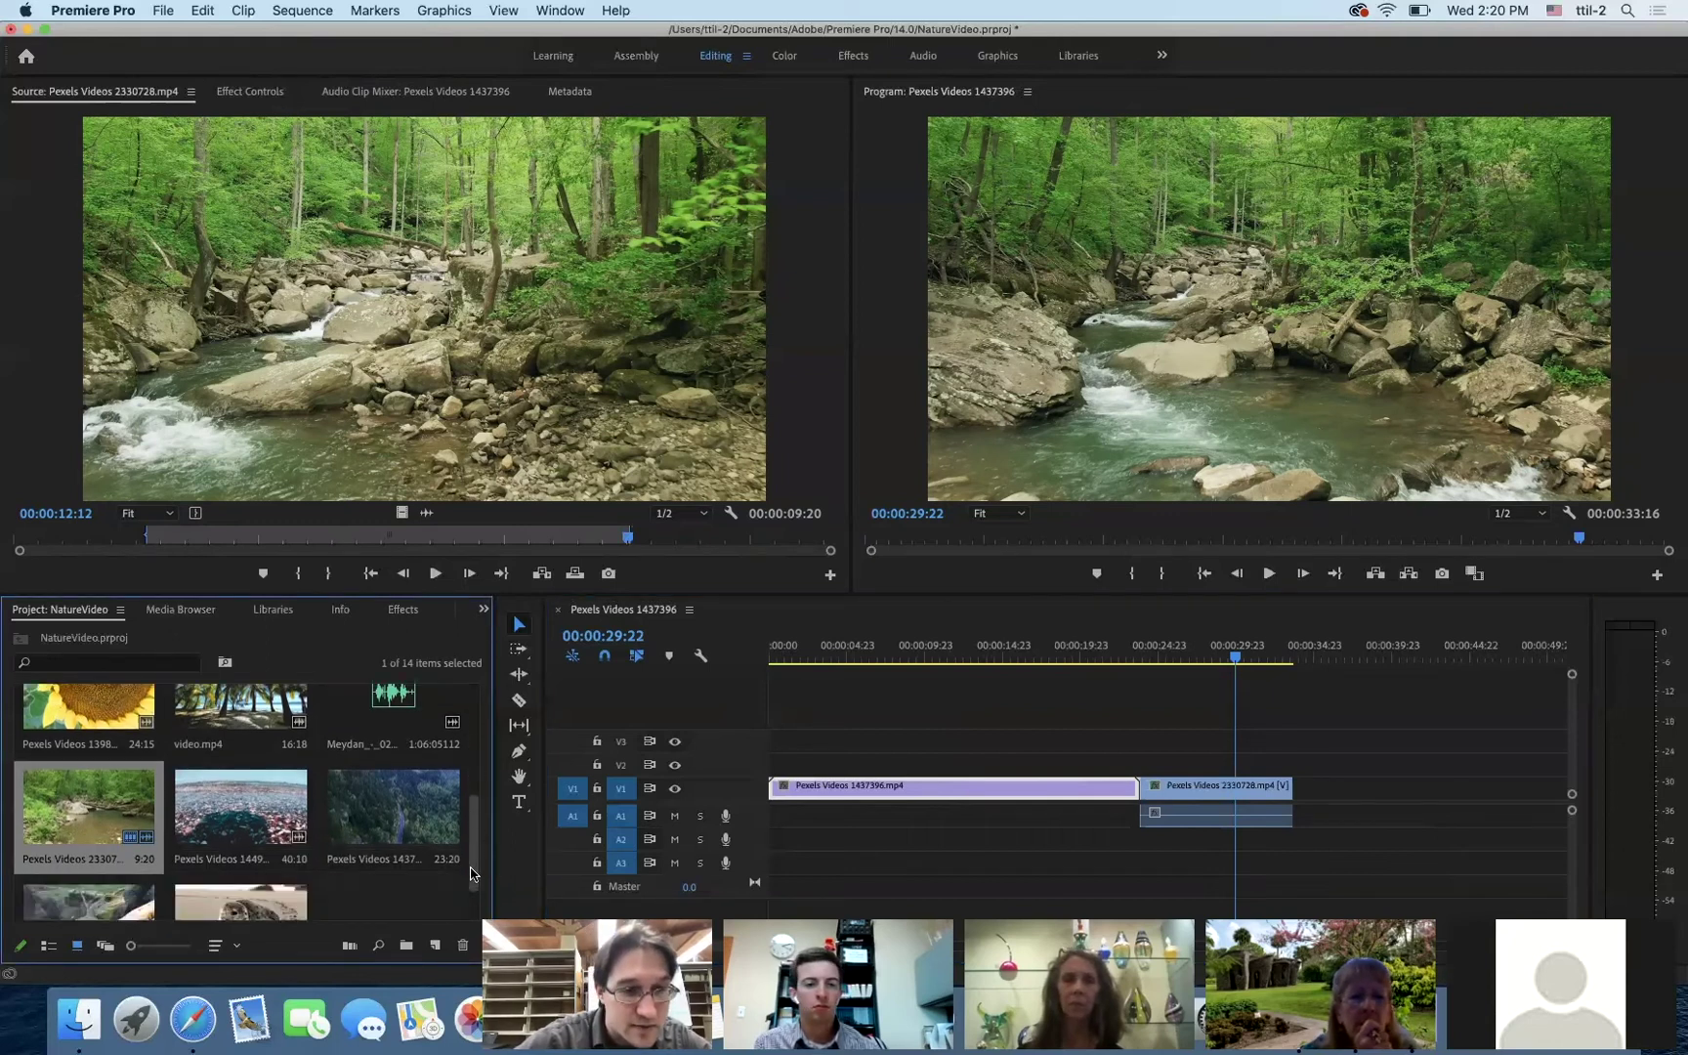
scroll(471, 880, down, 2)
click(89, 852)
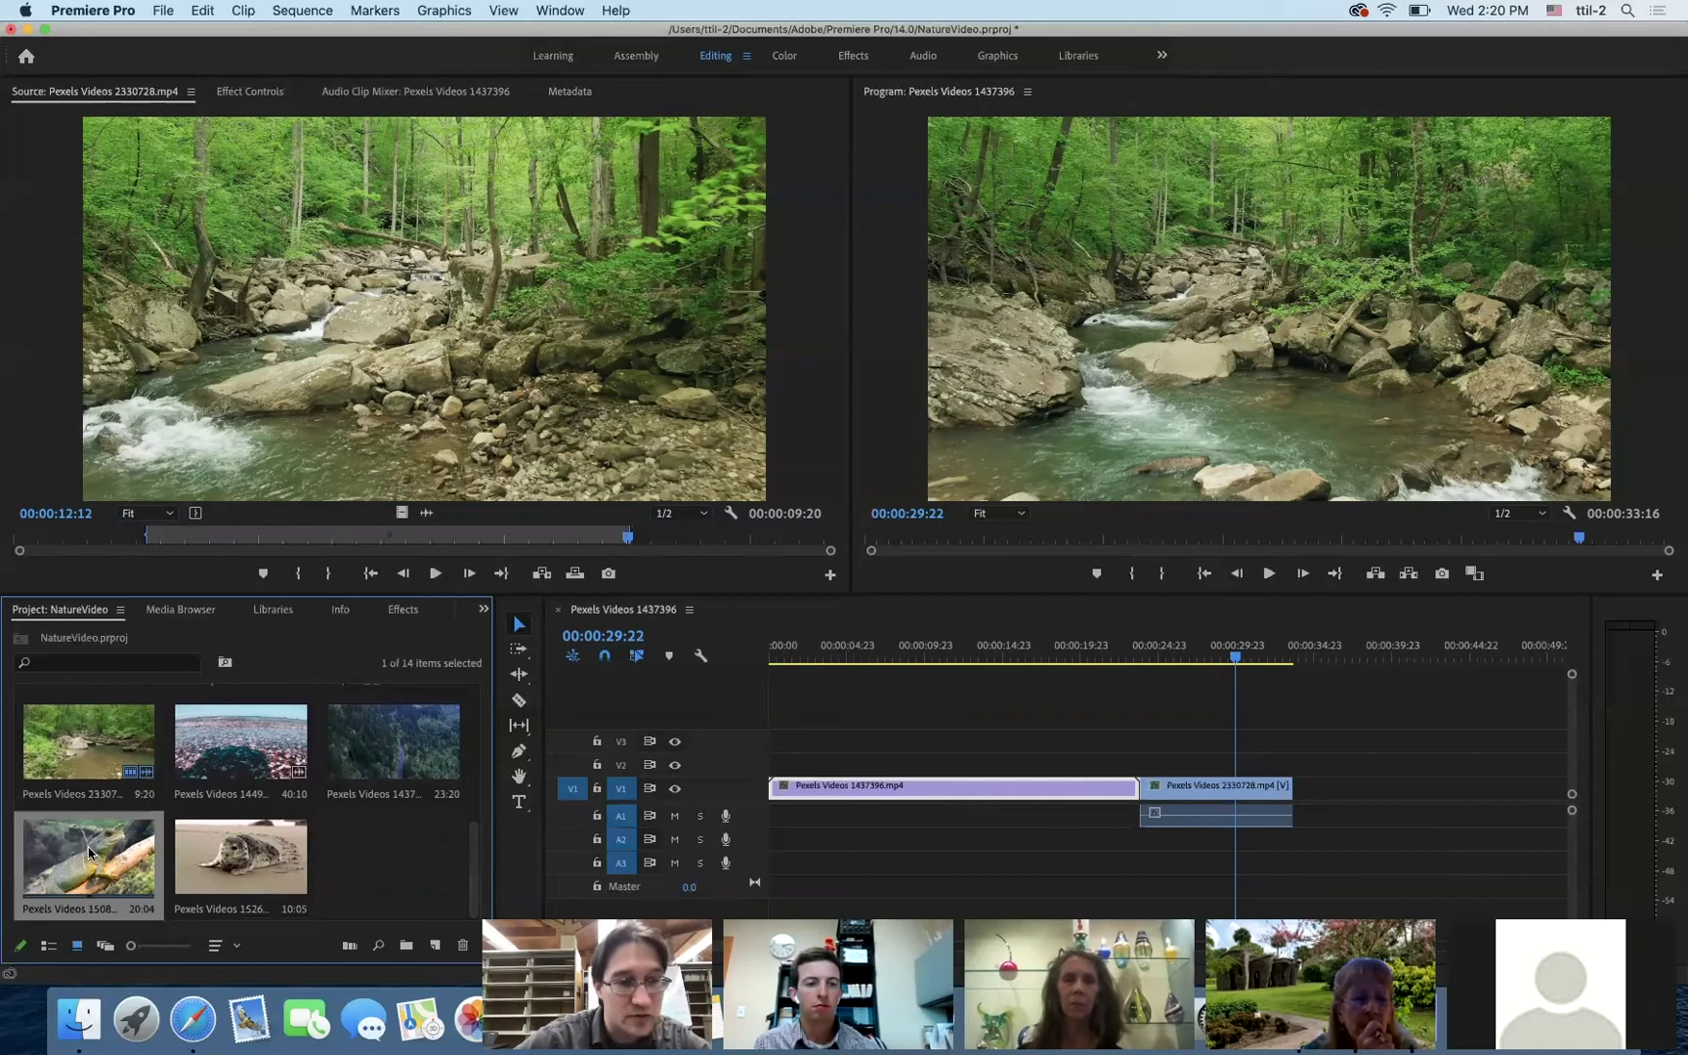
drag(798, 836, 1292, 802)
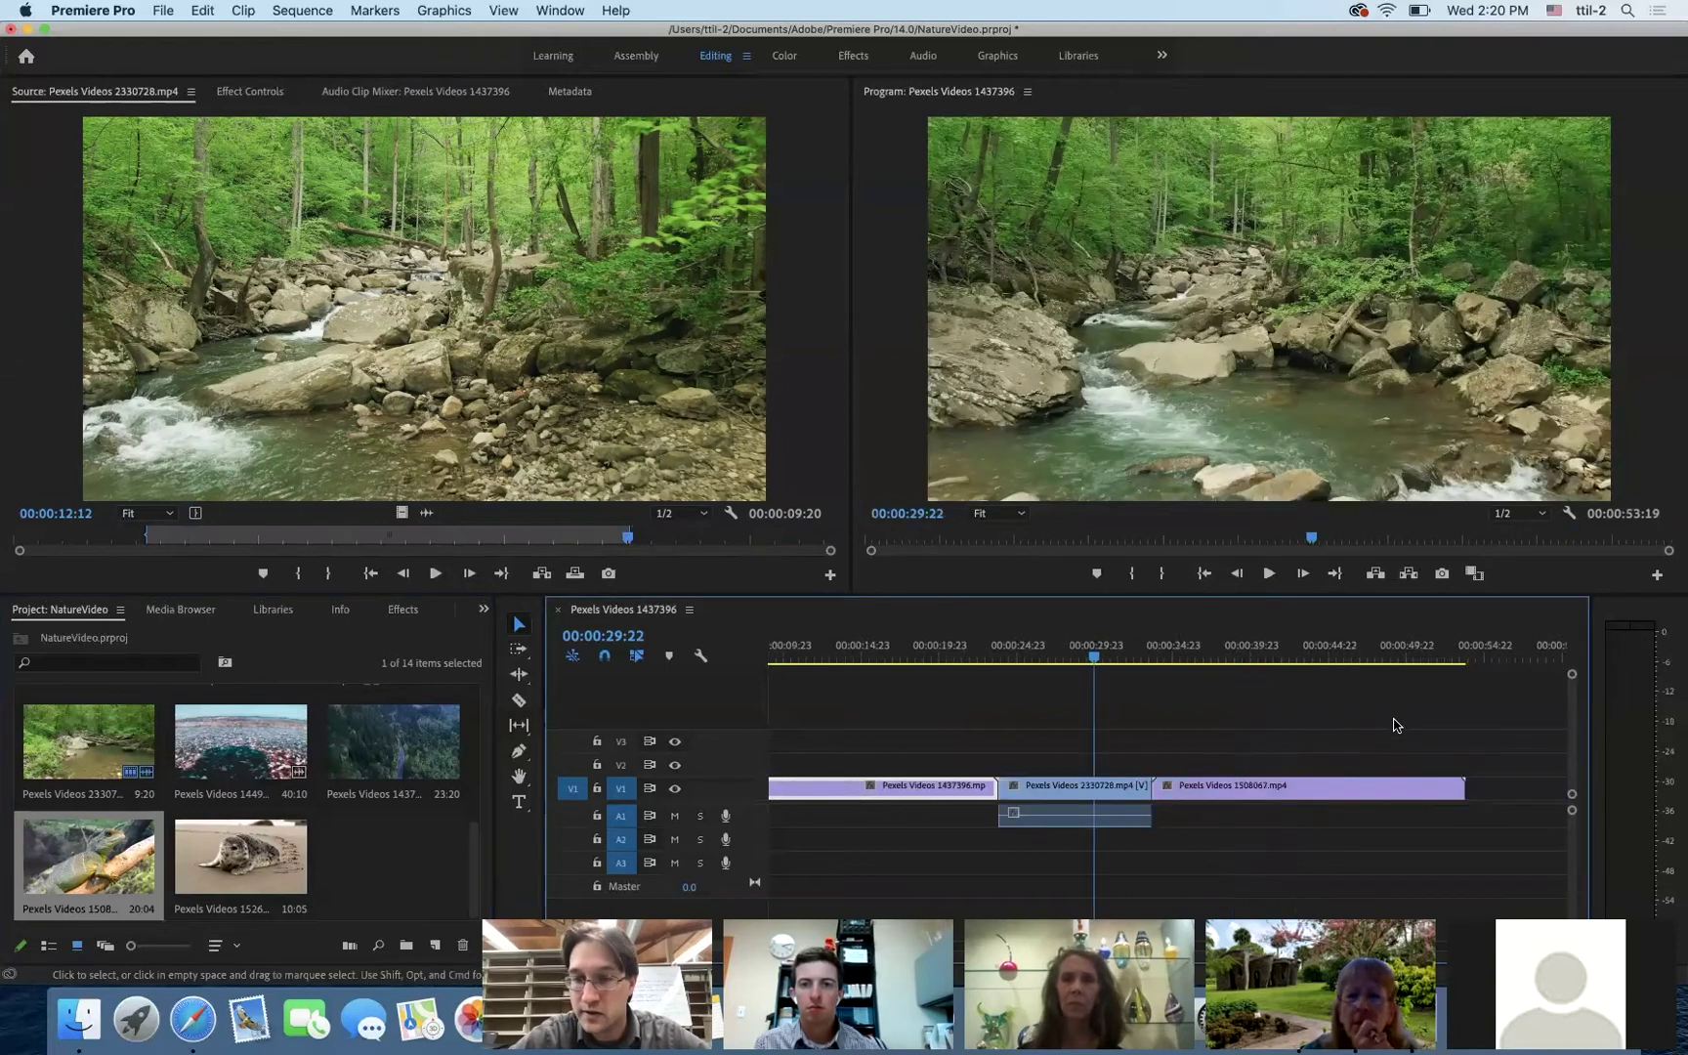
scroll(1396, 725, right, 5)
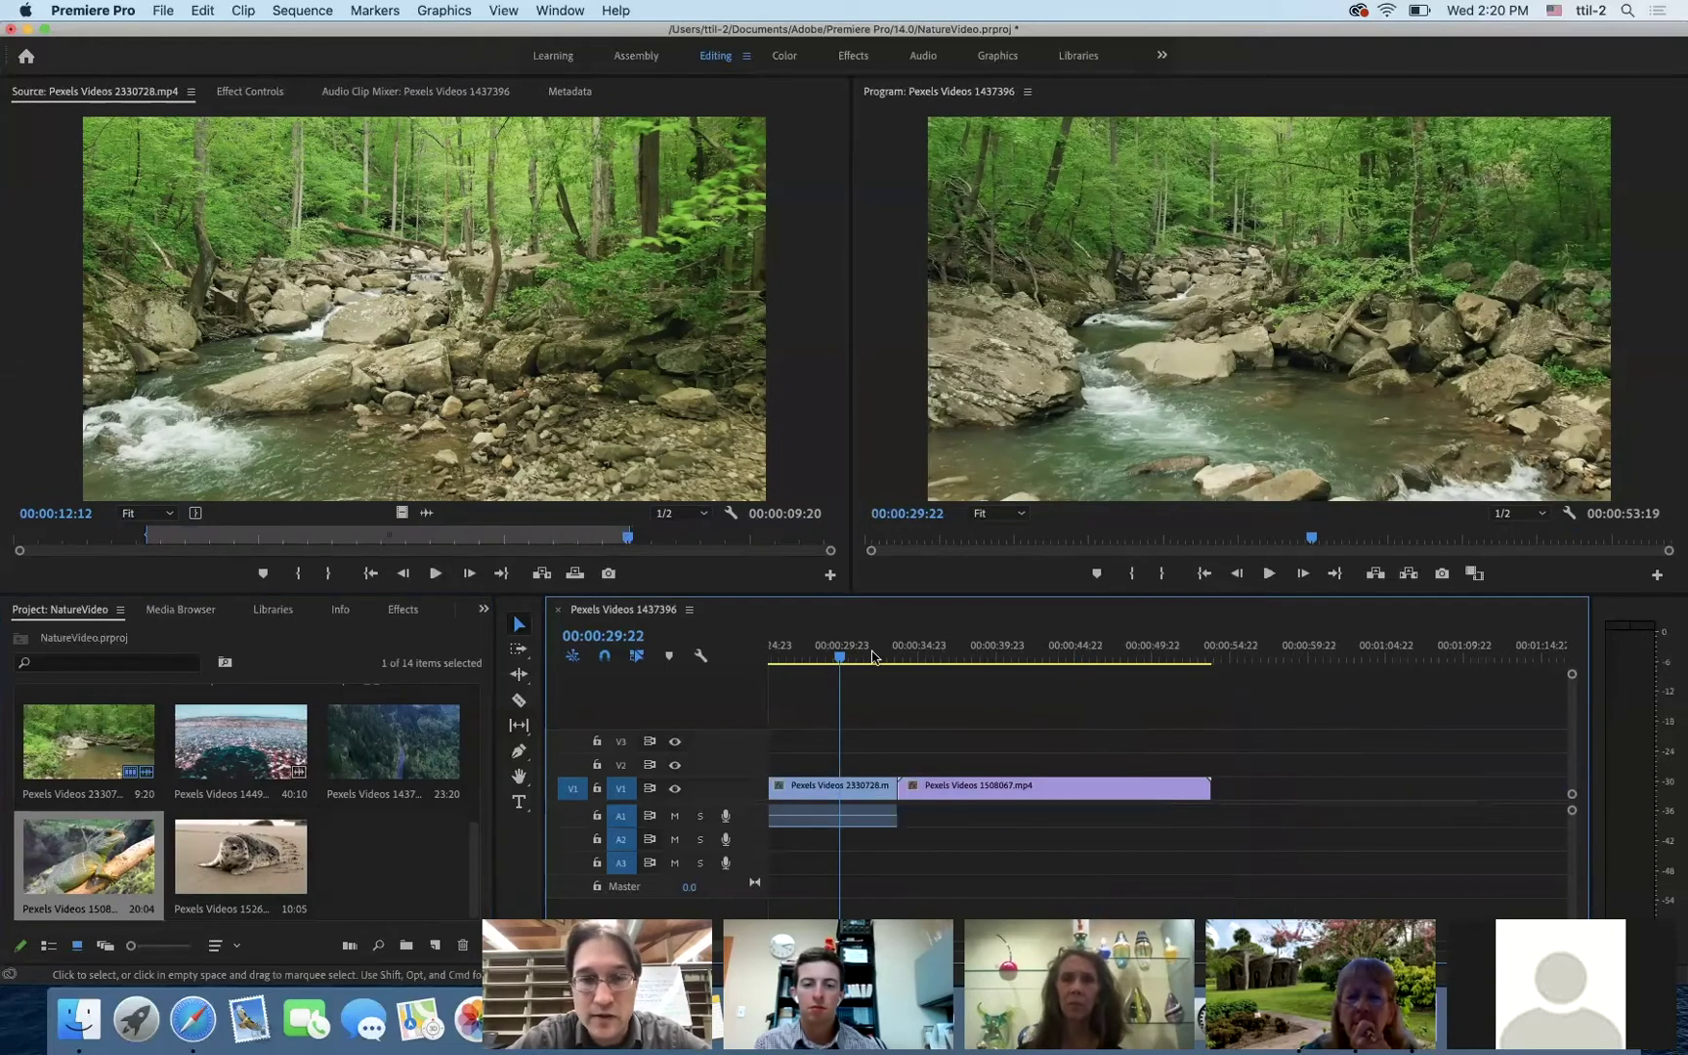
drag(972, 669, 1006, 668)
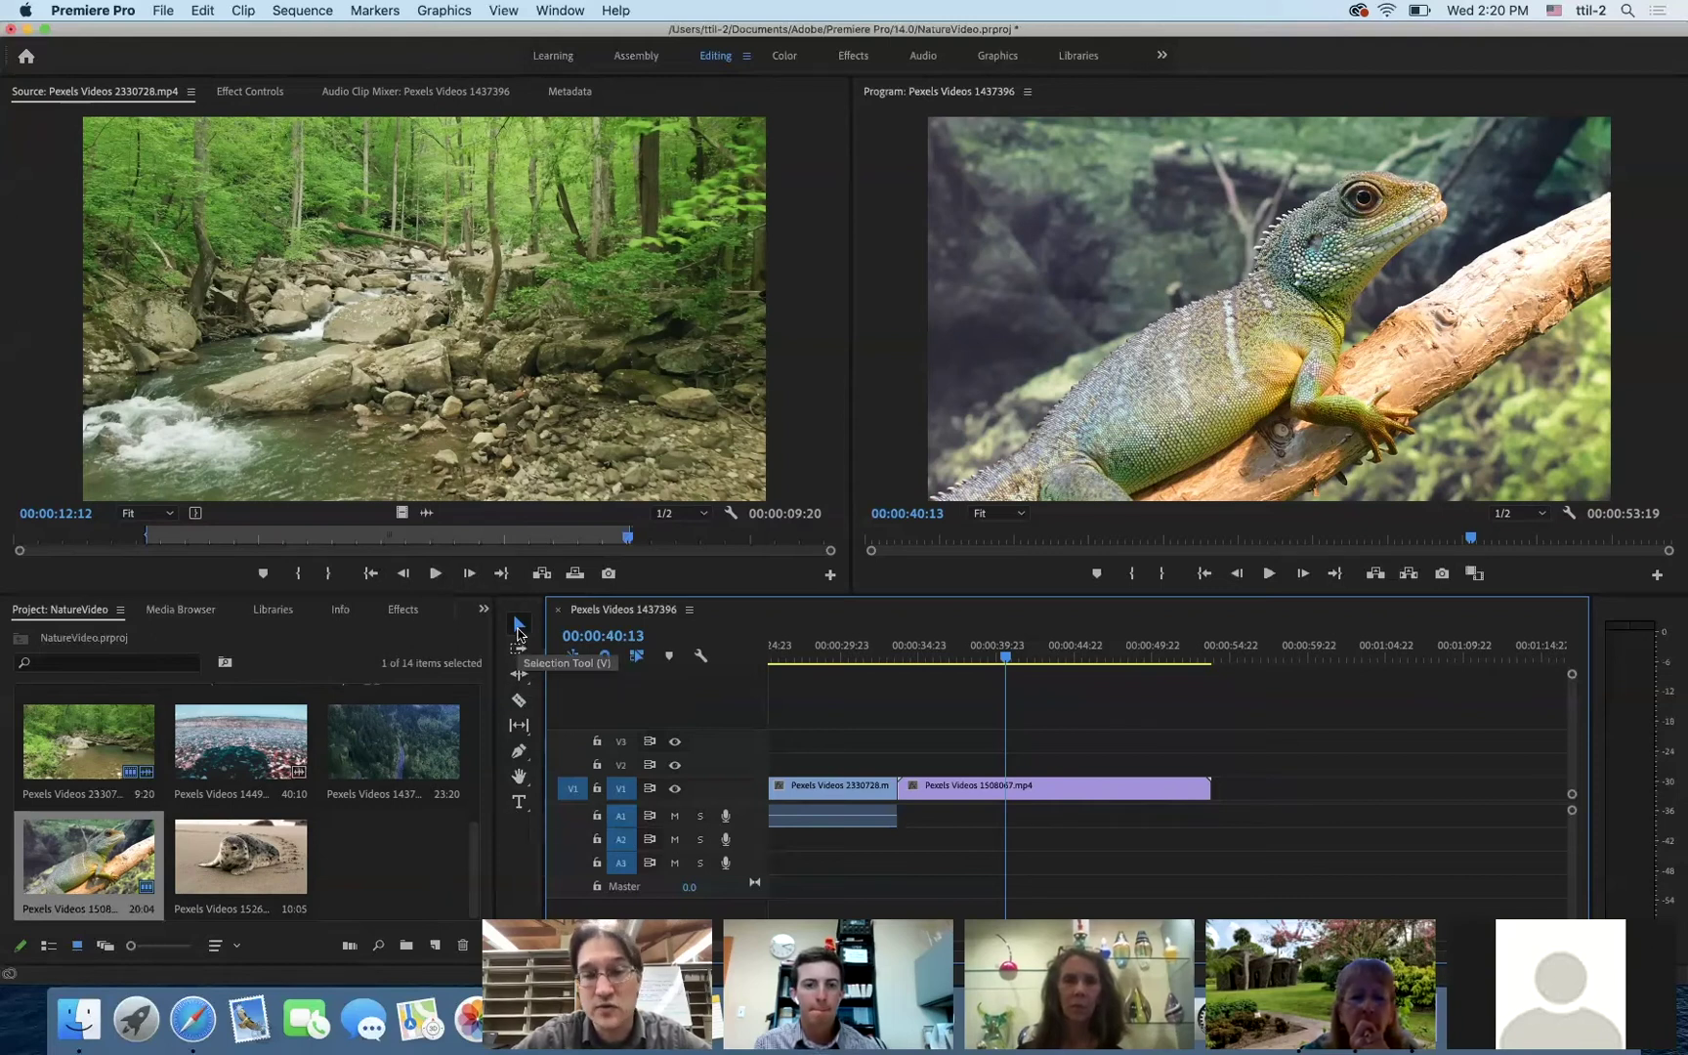
- Use the Track Select Forward tool to select river clip 2330728 and every clip to its right
click(519, 630)
click(946, 799)
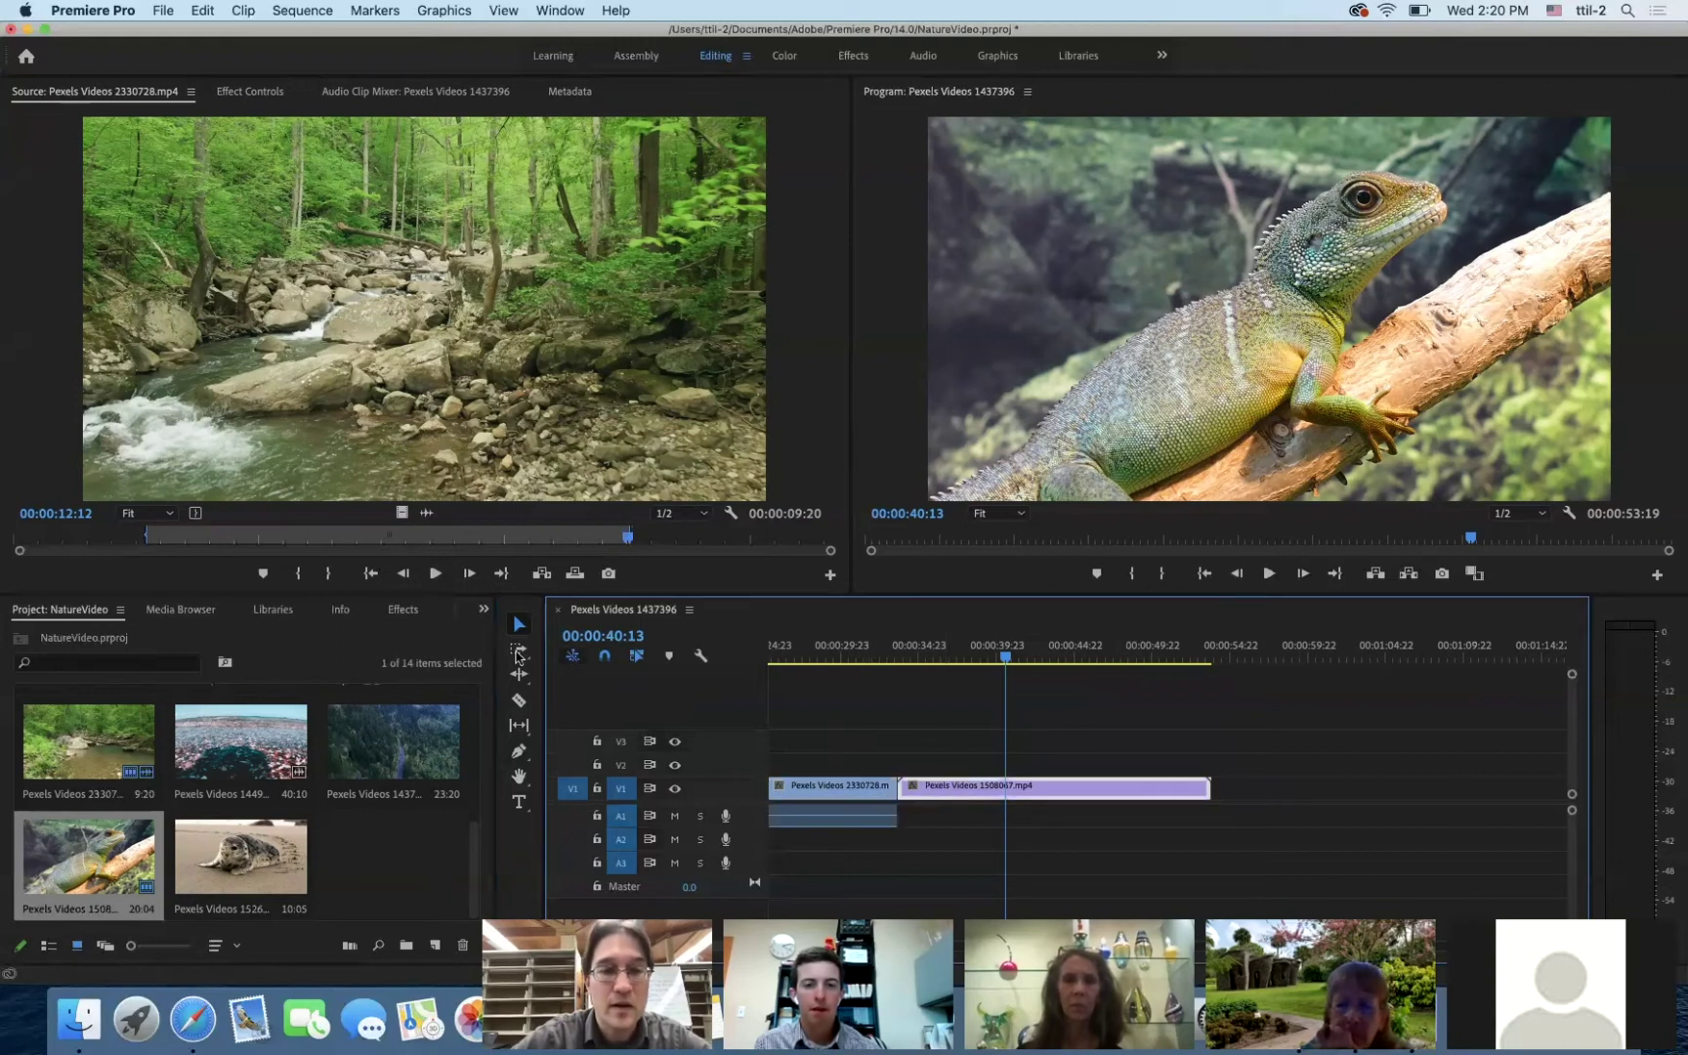
click(519, 651)
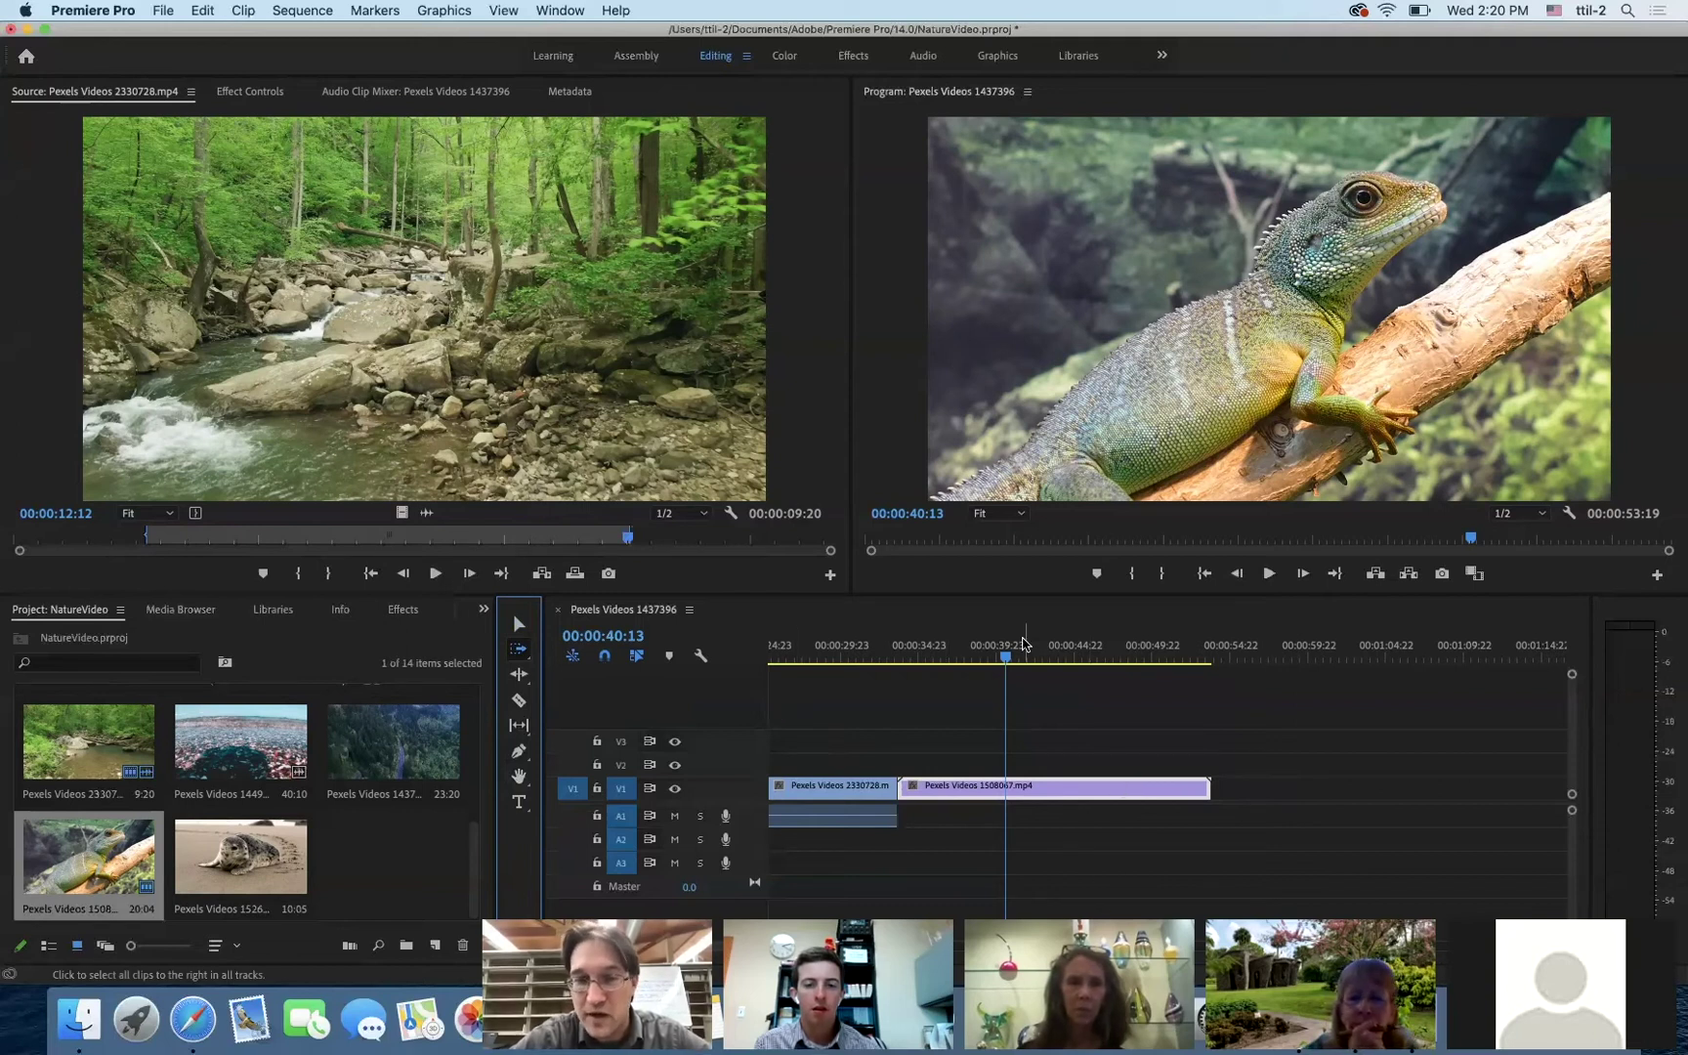
drag(1007, 660, 701, 664)
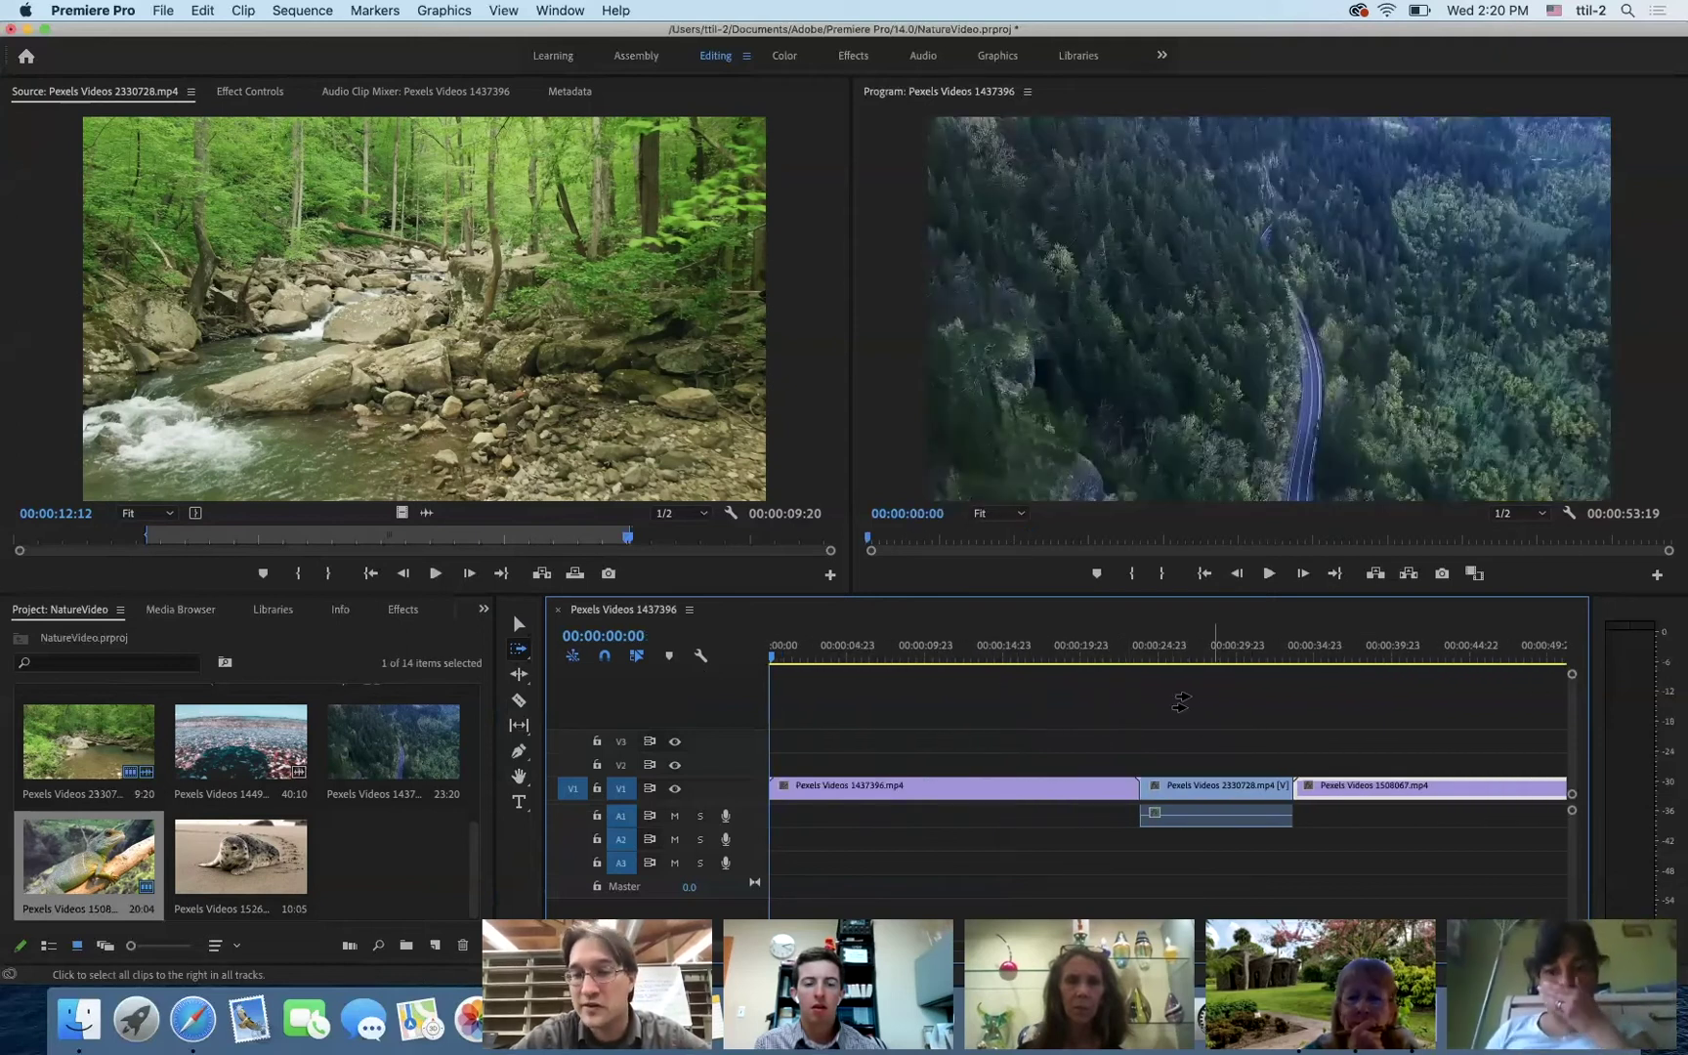
click(1178, 787)
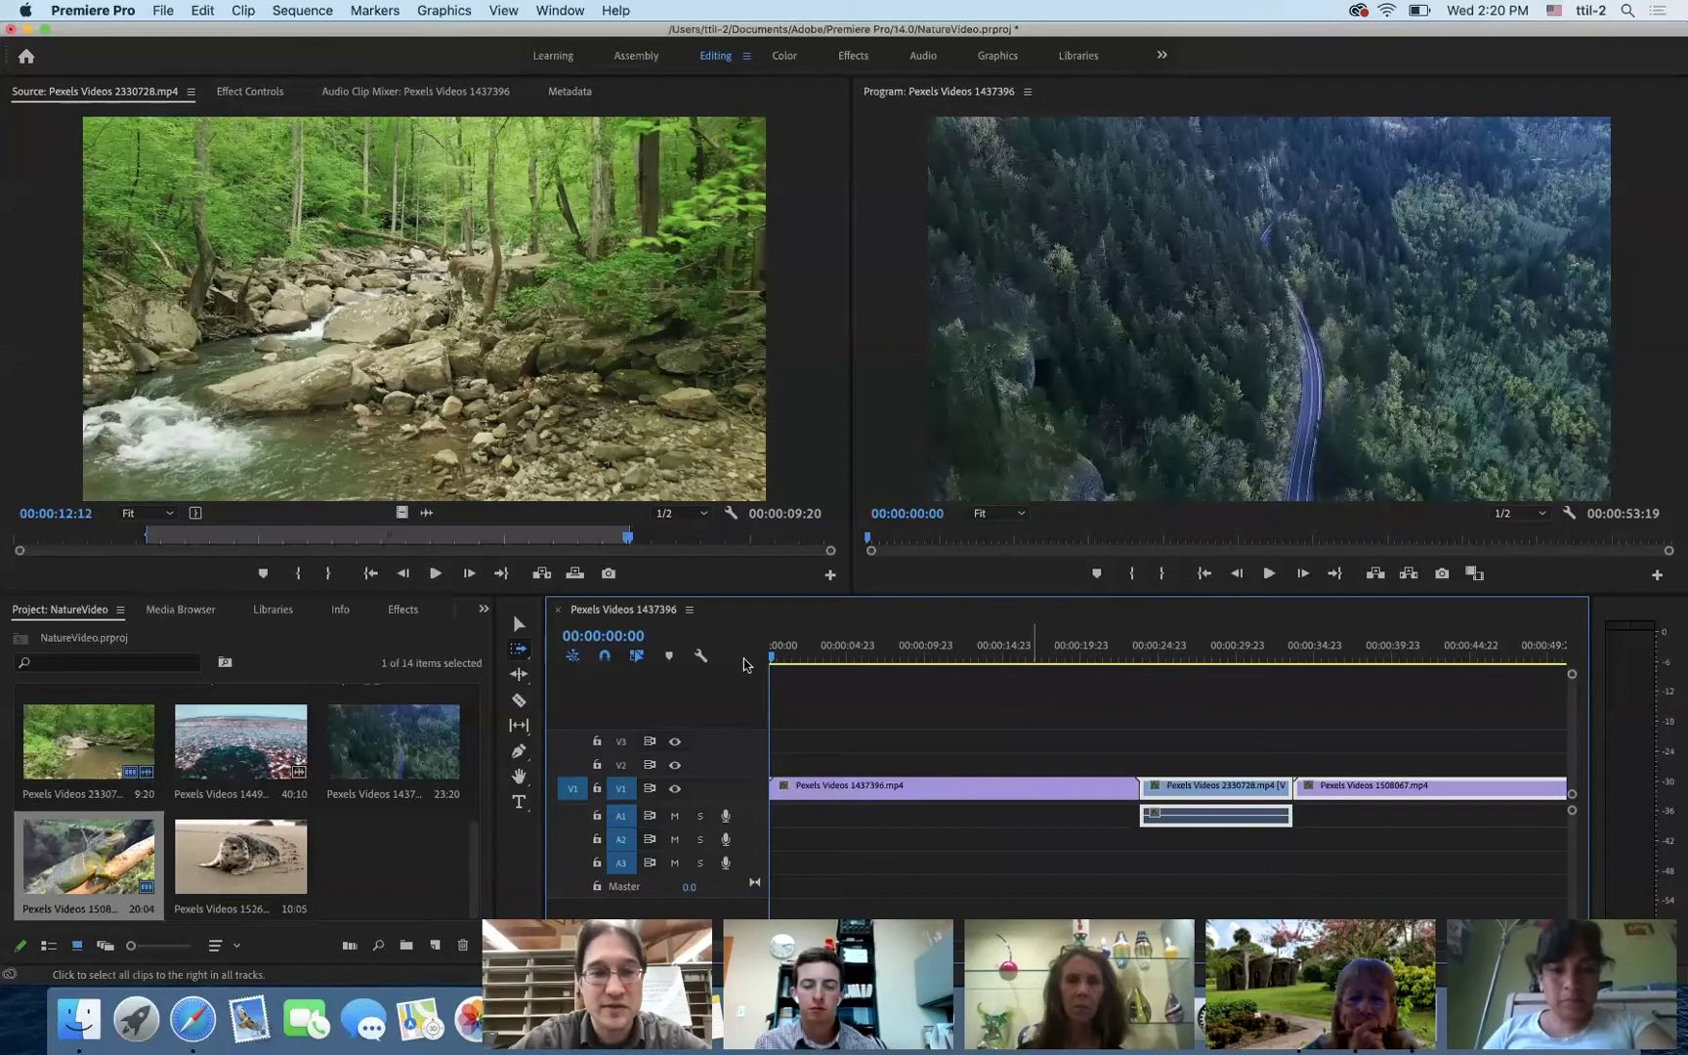
click(517, 676)
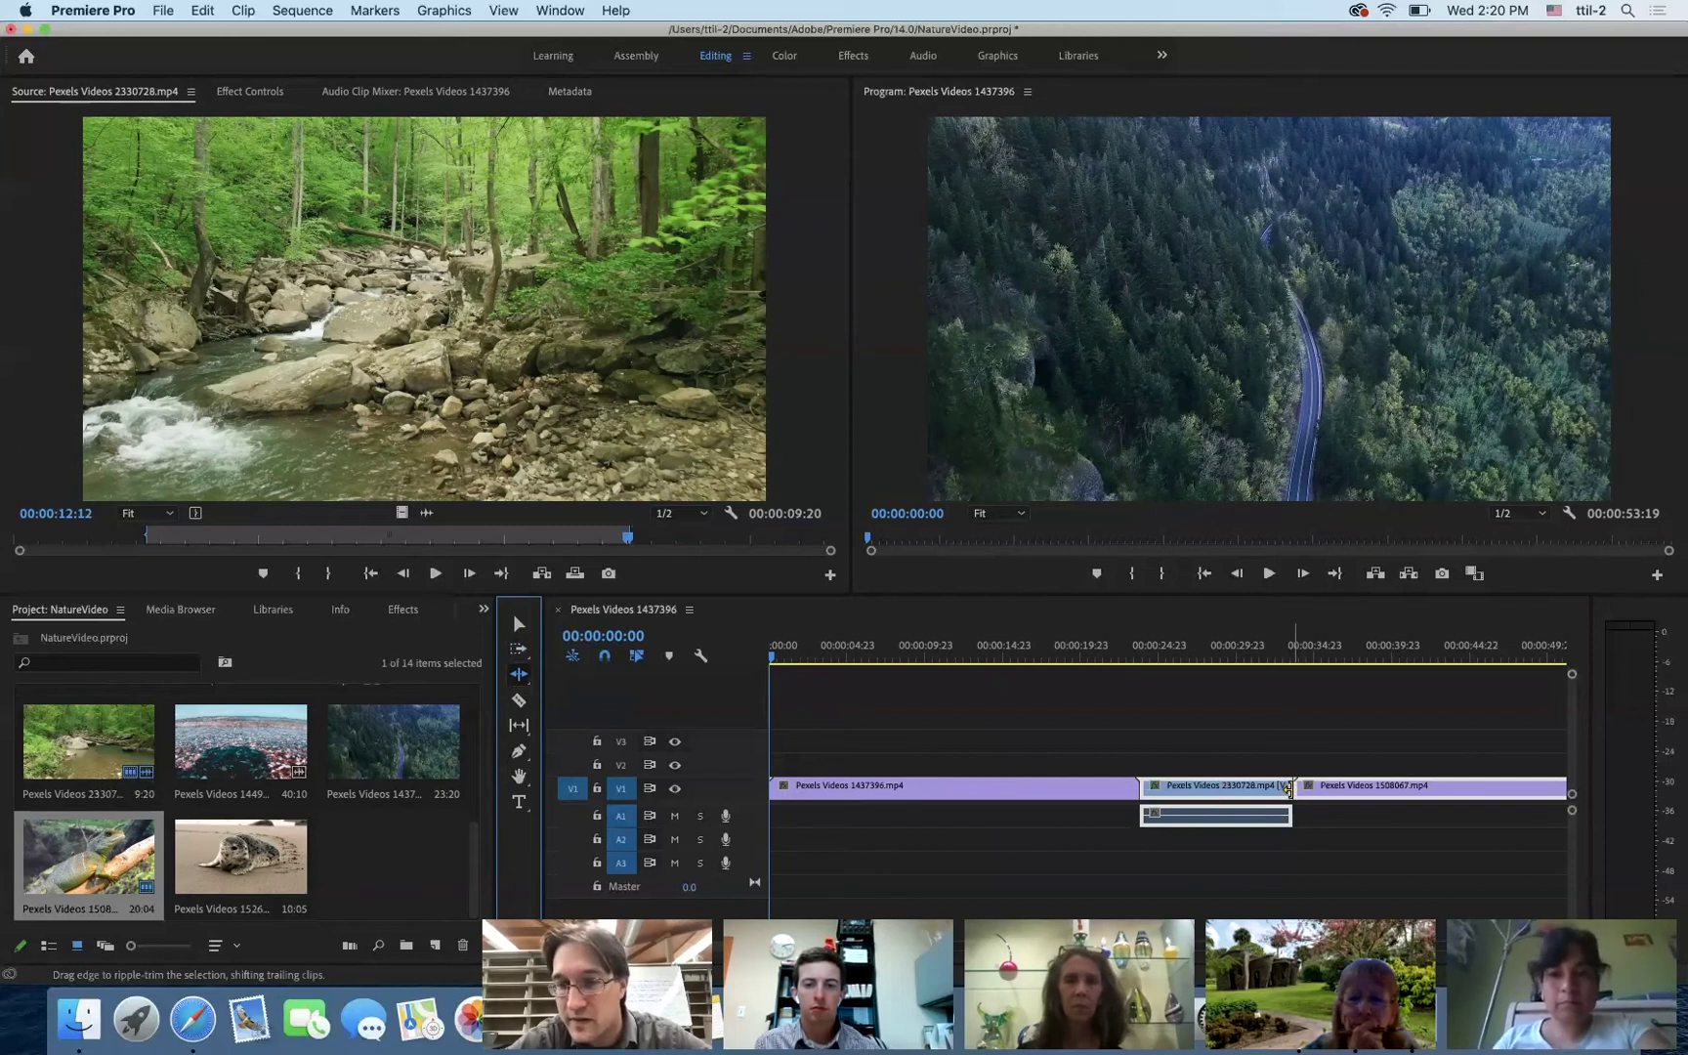
drag(1289, 789, 1256, 789)
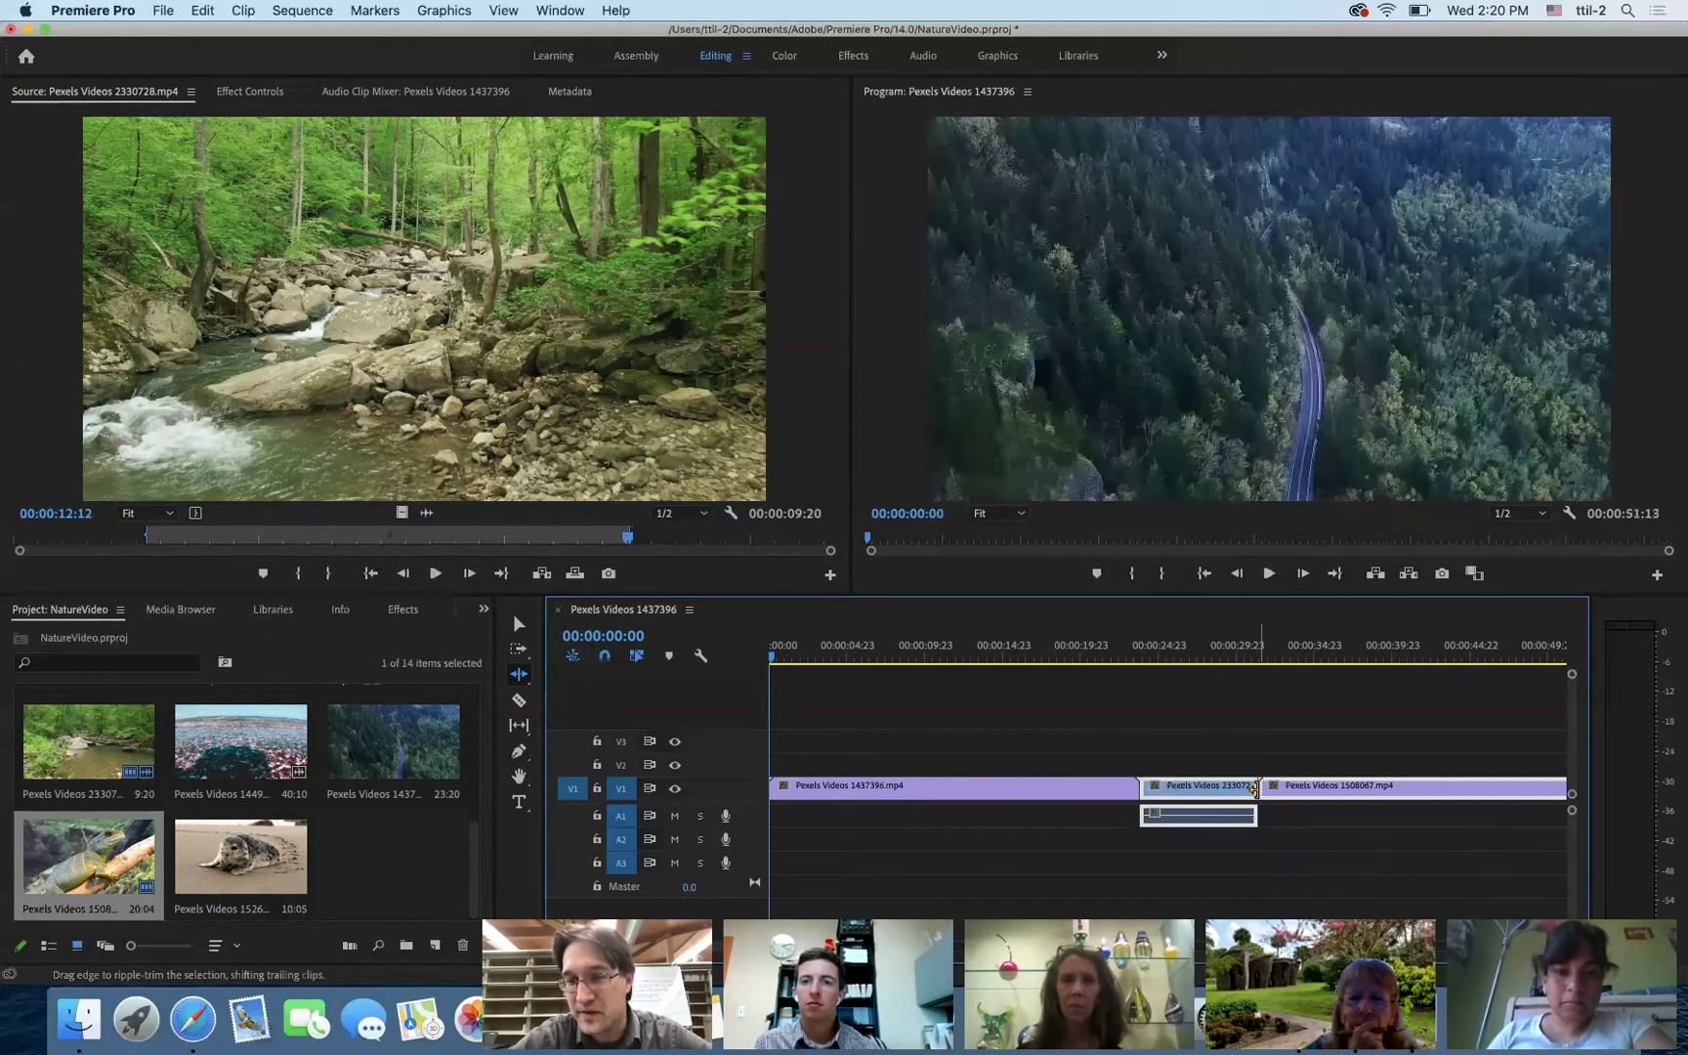
click(1196, 662)
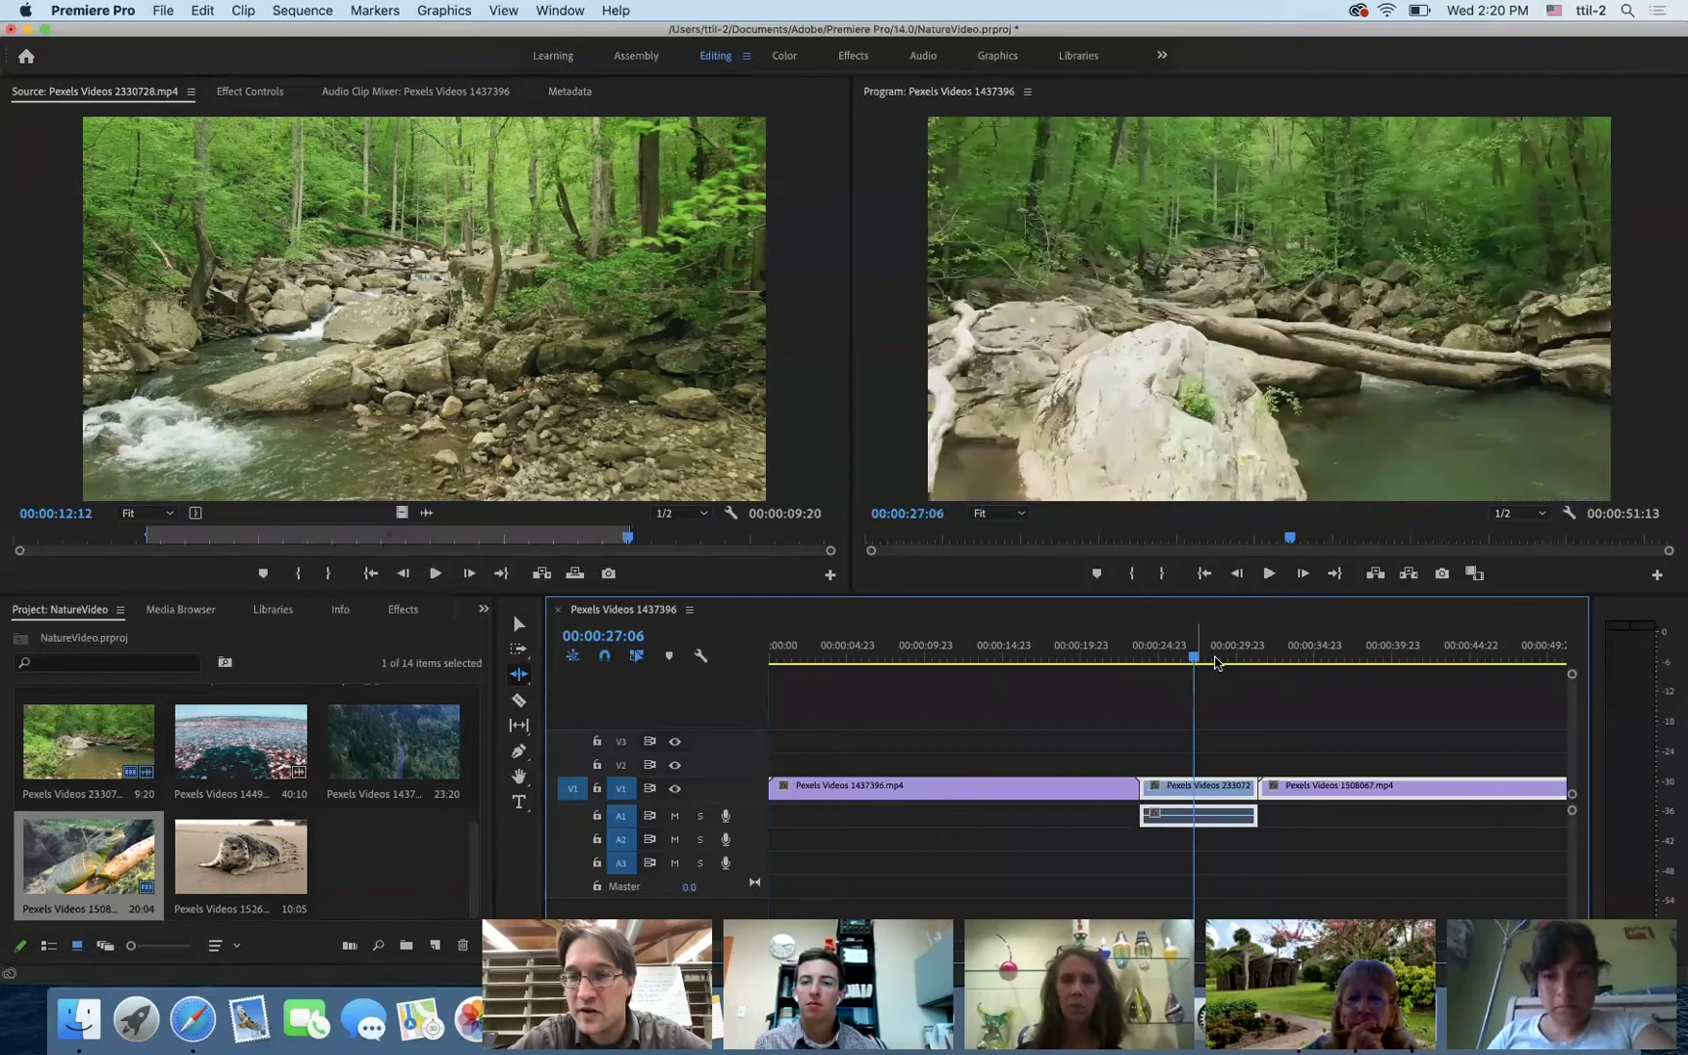
click(1237, 663)
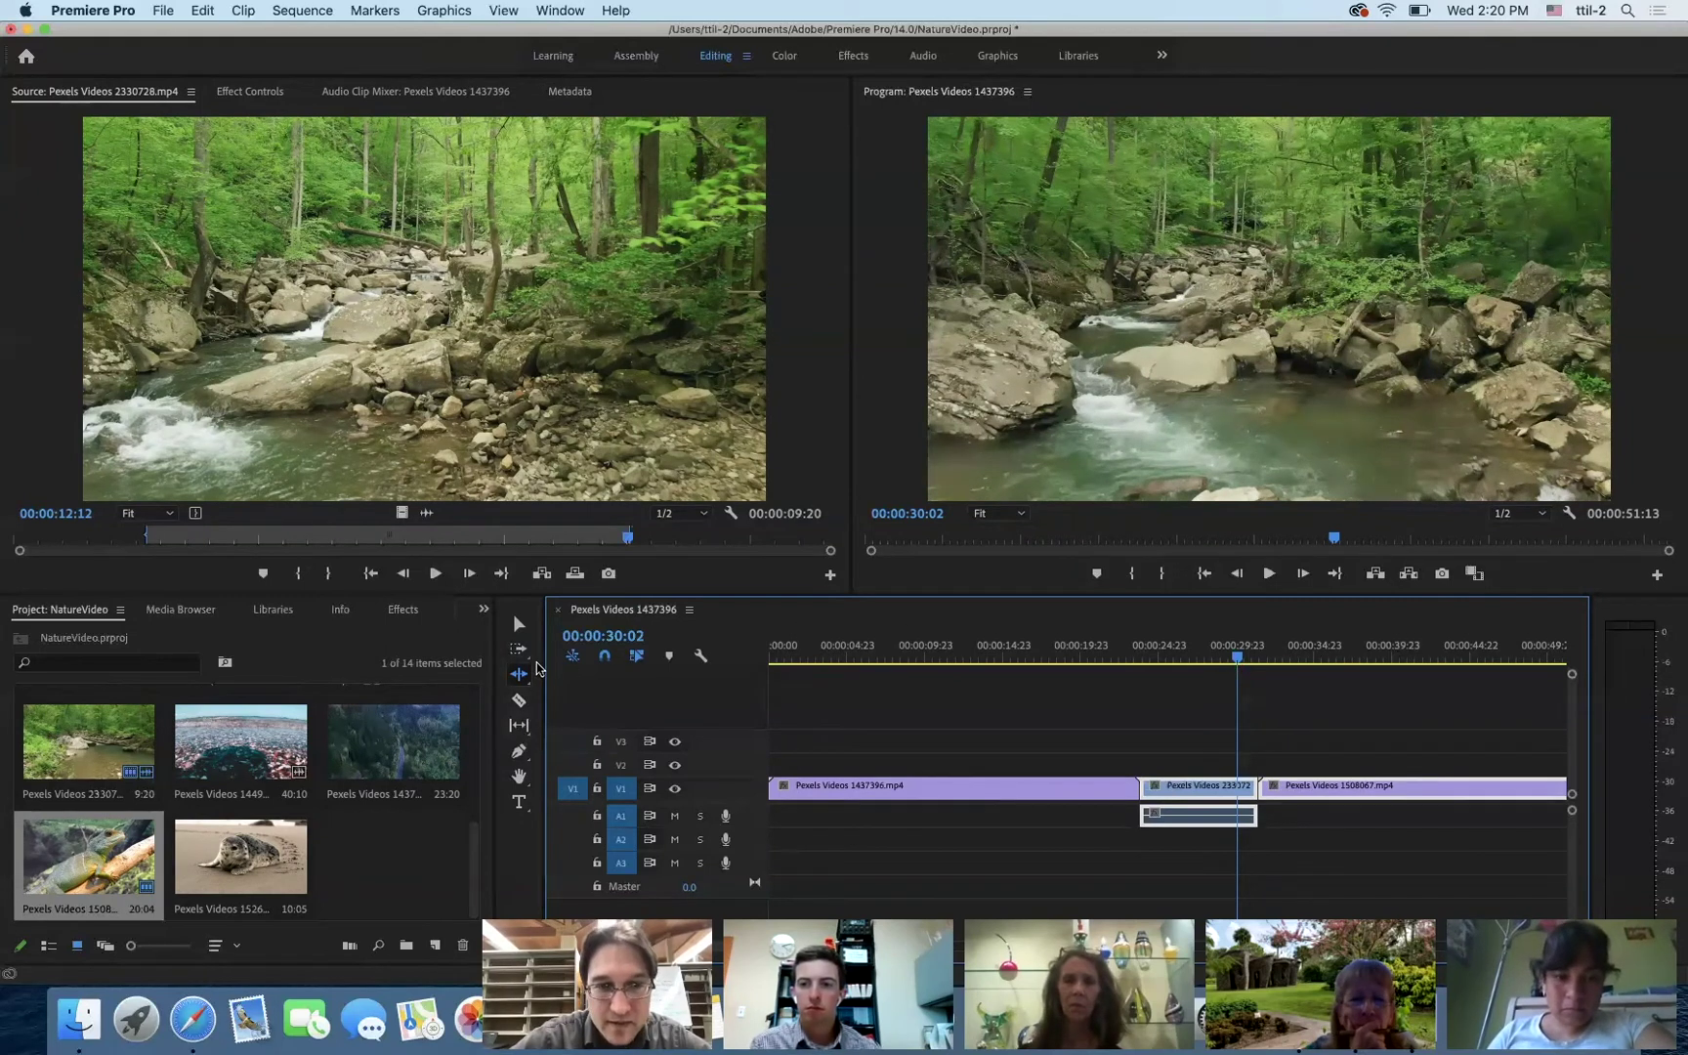
click(521, 626)
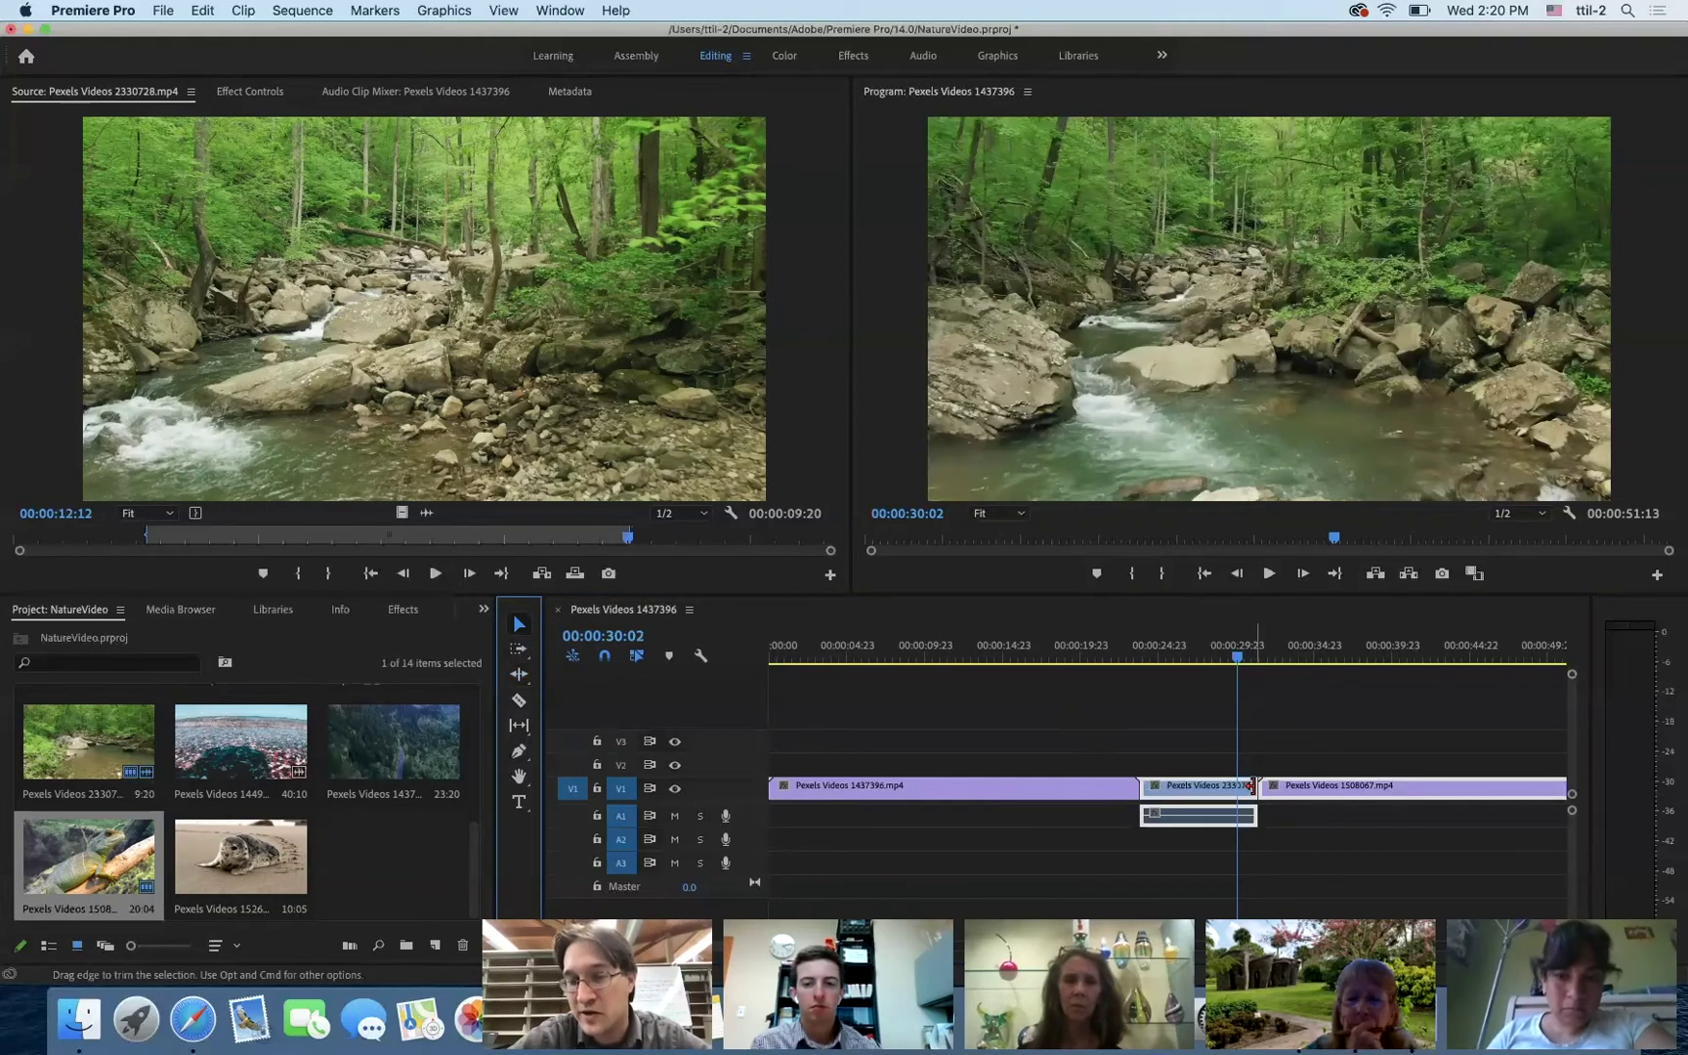
drag(1253, 787, 1216, 781)
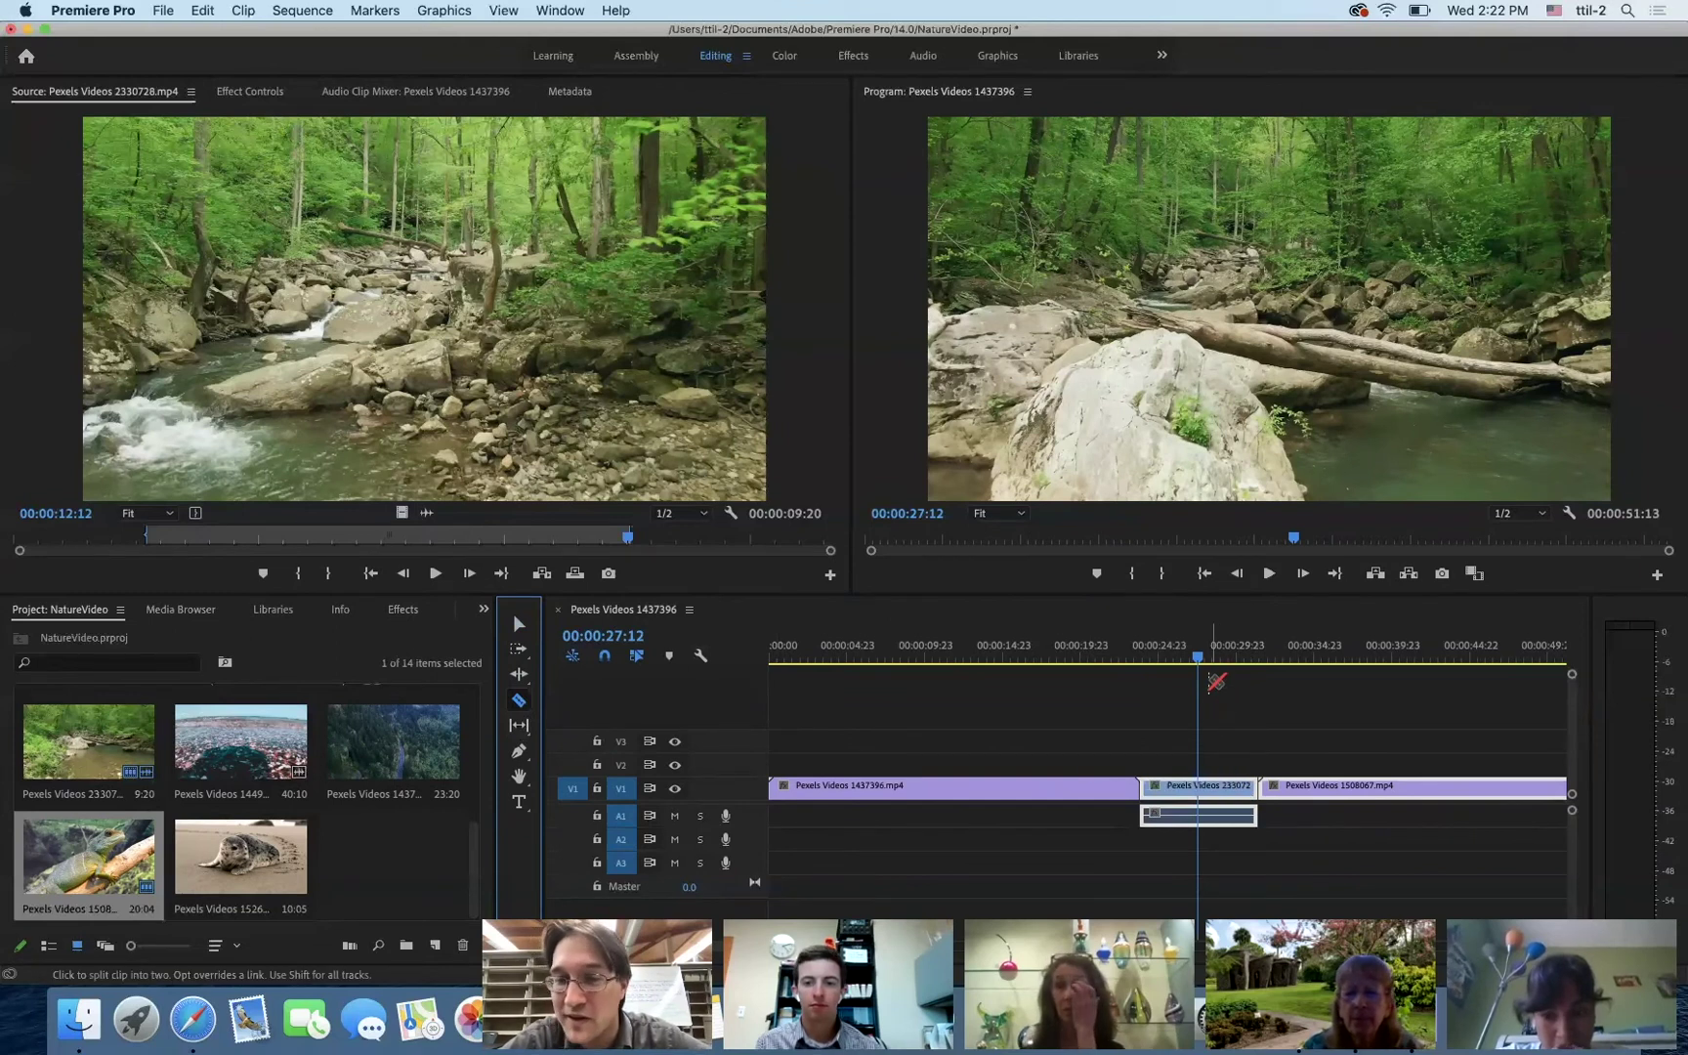
- Razor the river clip at 28:15 and ripple delete the short tail piece
click(1204, 660)
mouse_move(1203, 660)
mouse_down()
mouse_move(1241, 666)
mouse_move(1215, 665)
mouse_up()
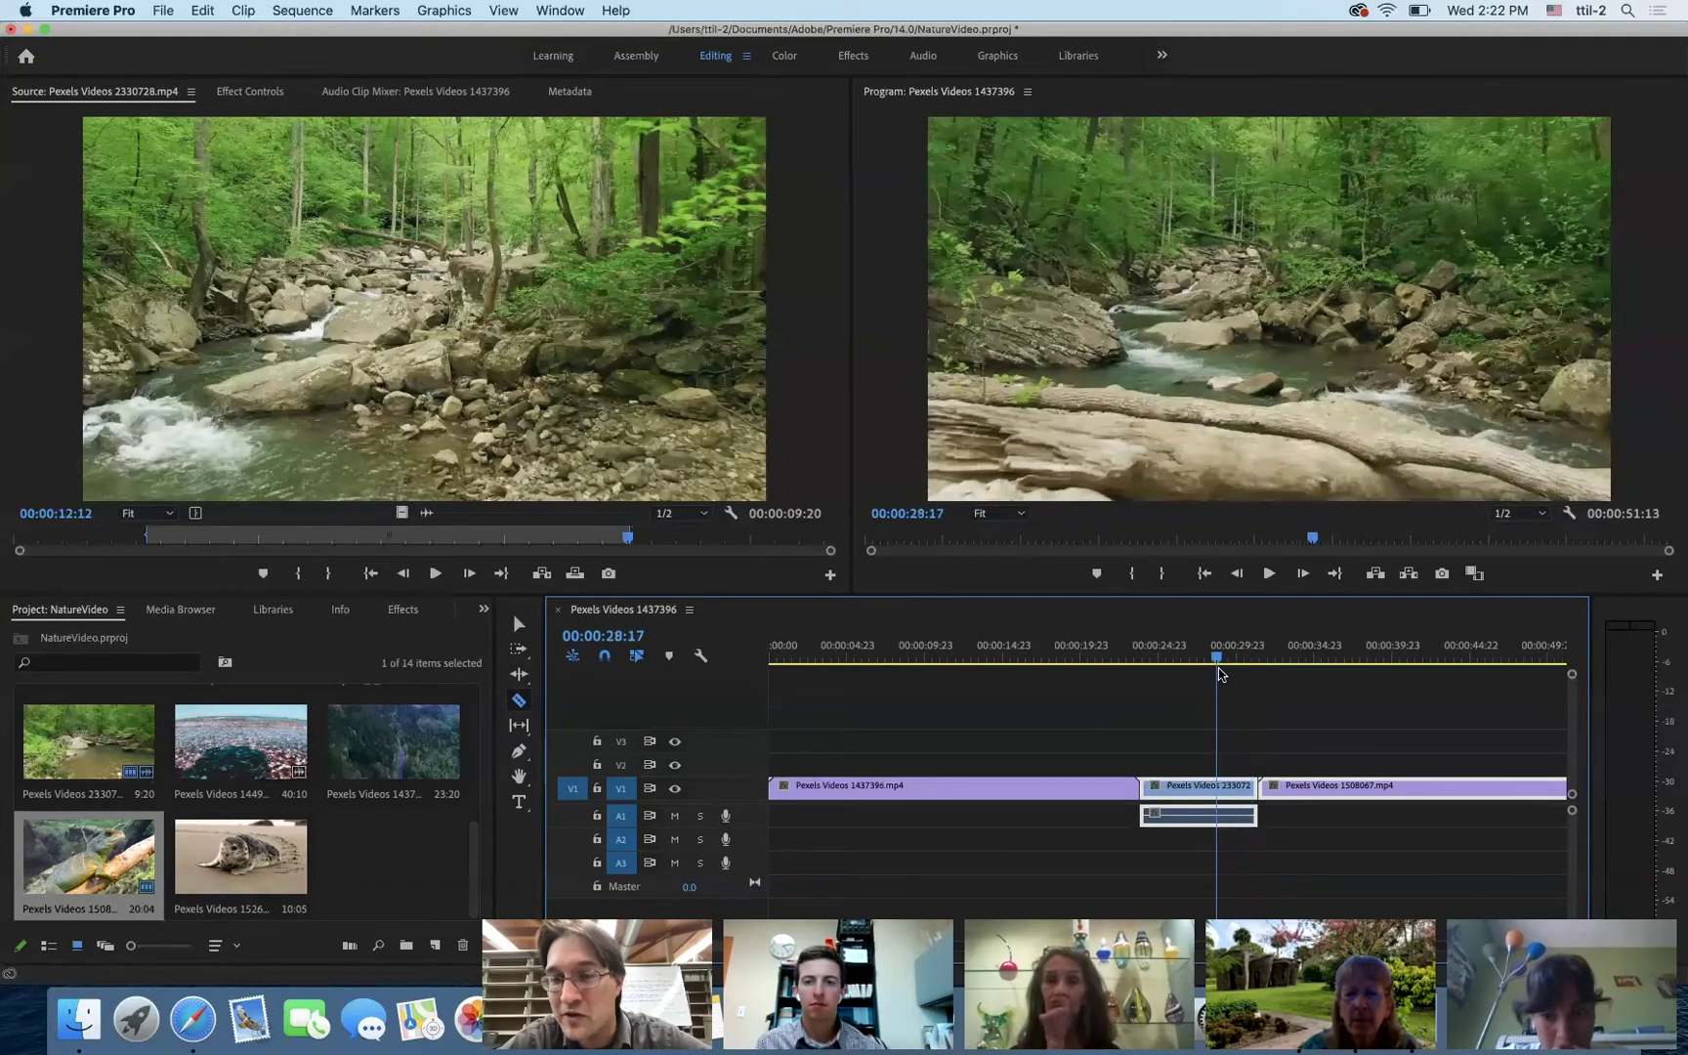
click(1231, 792)
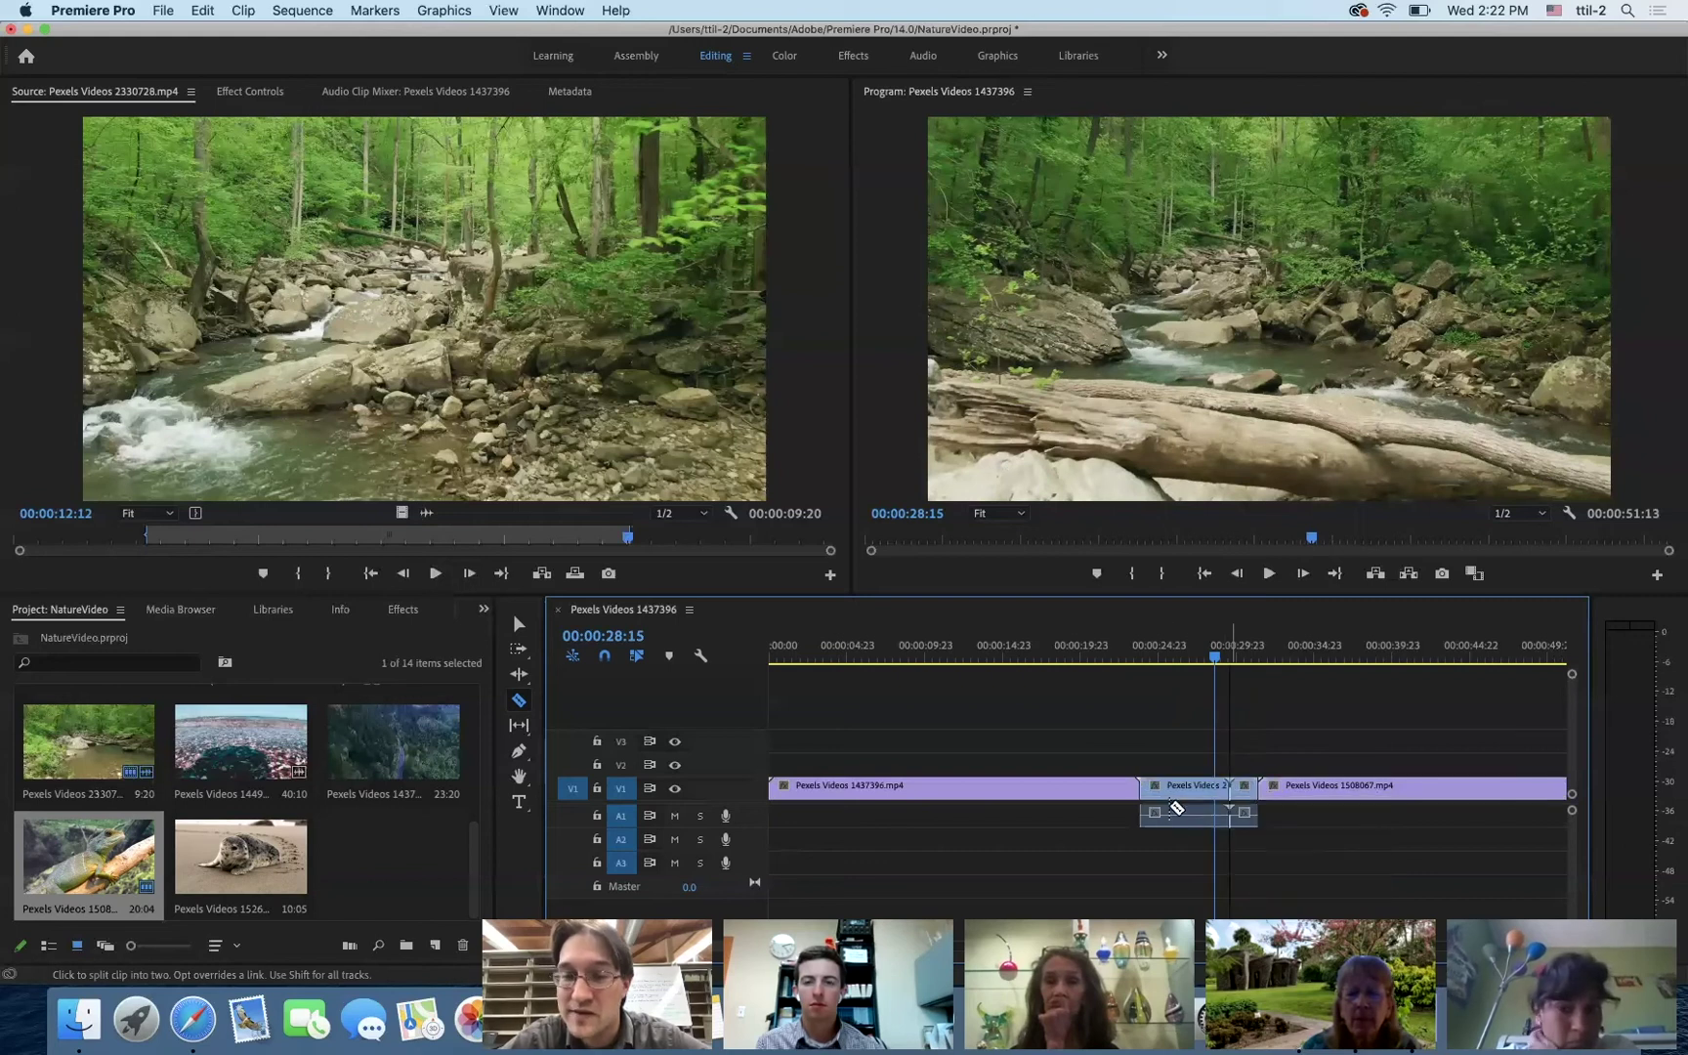
click(518, 626)
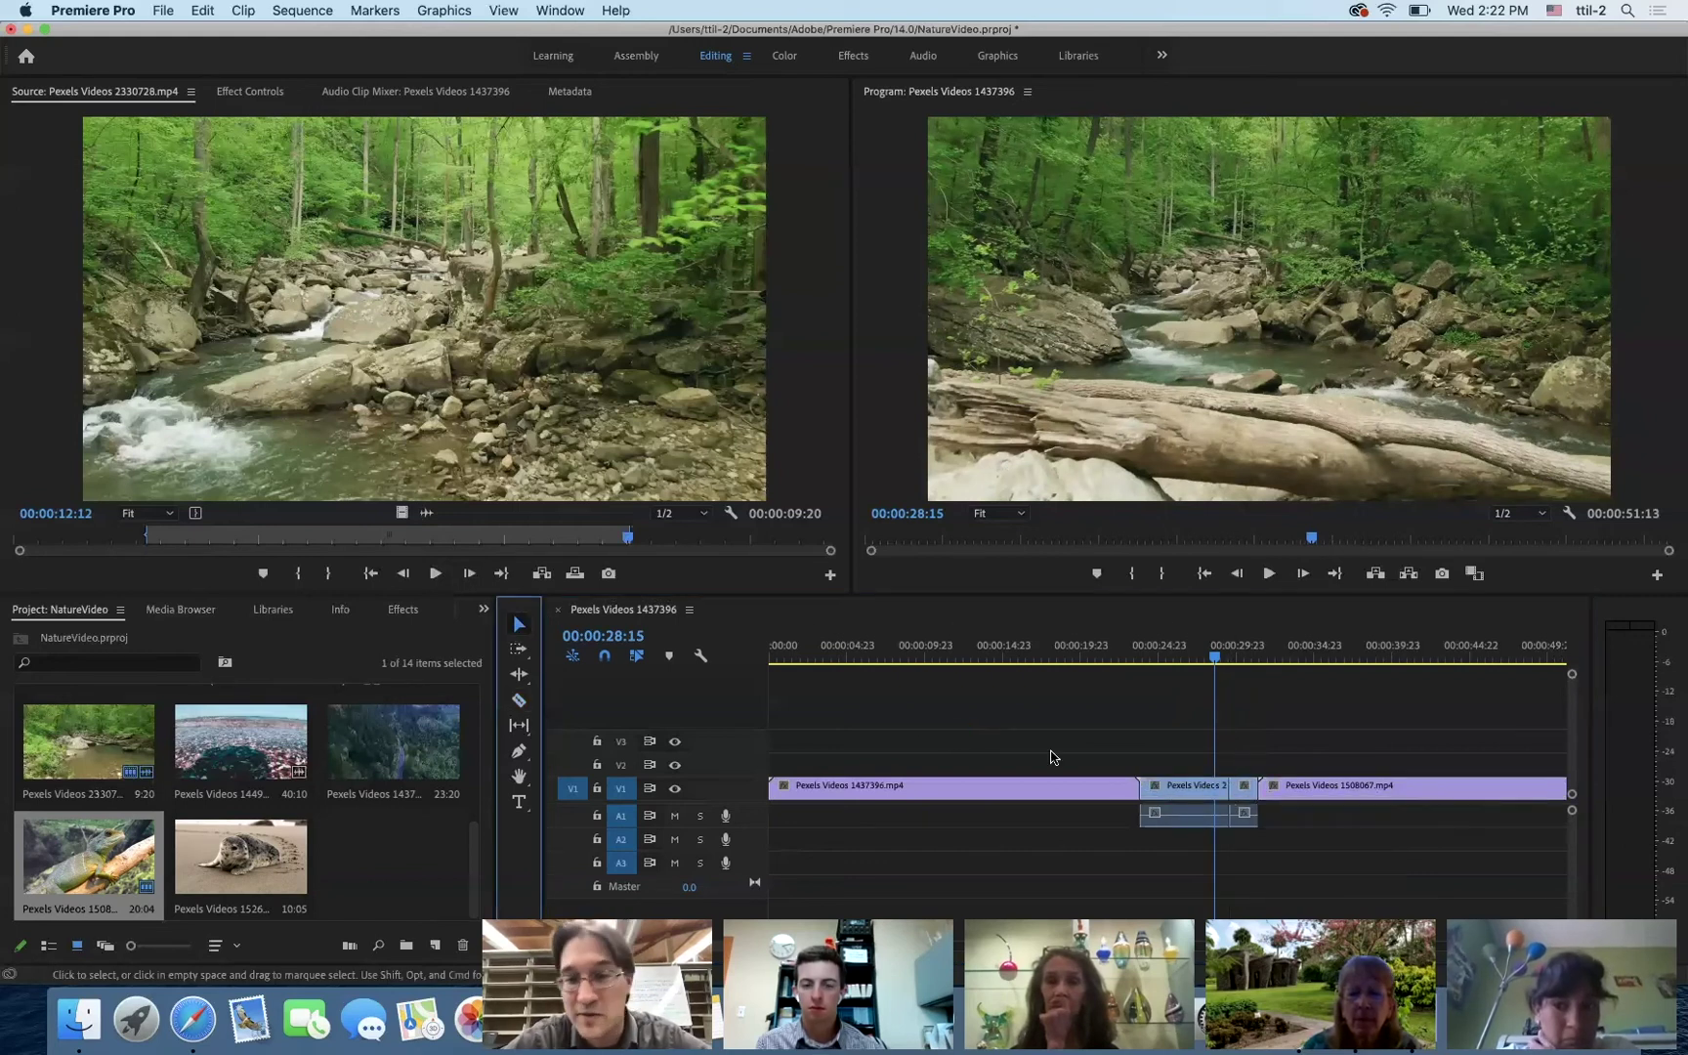
click(1244, 797)
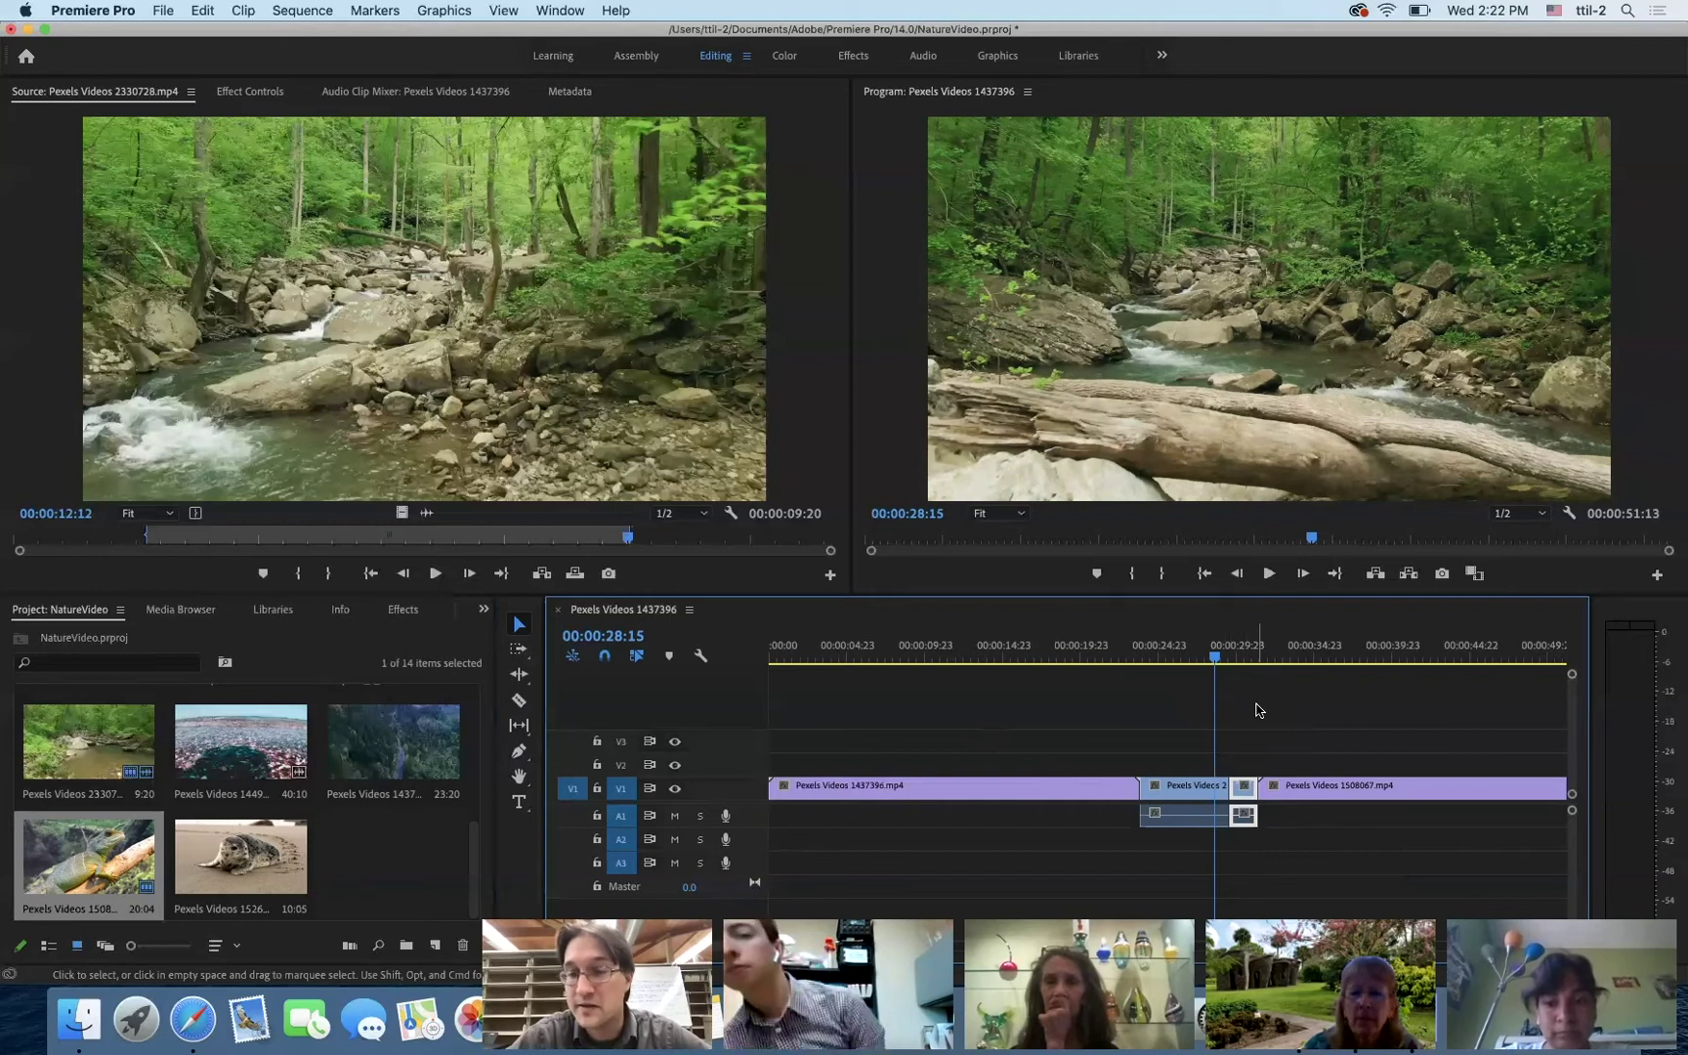
key(alt+BackSpace)
key(Down)
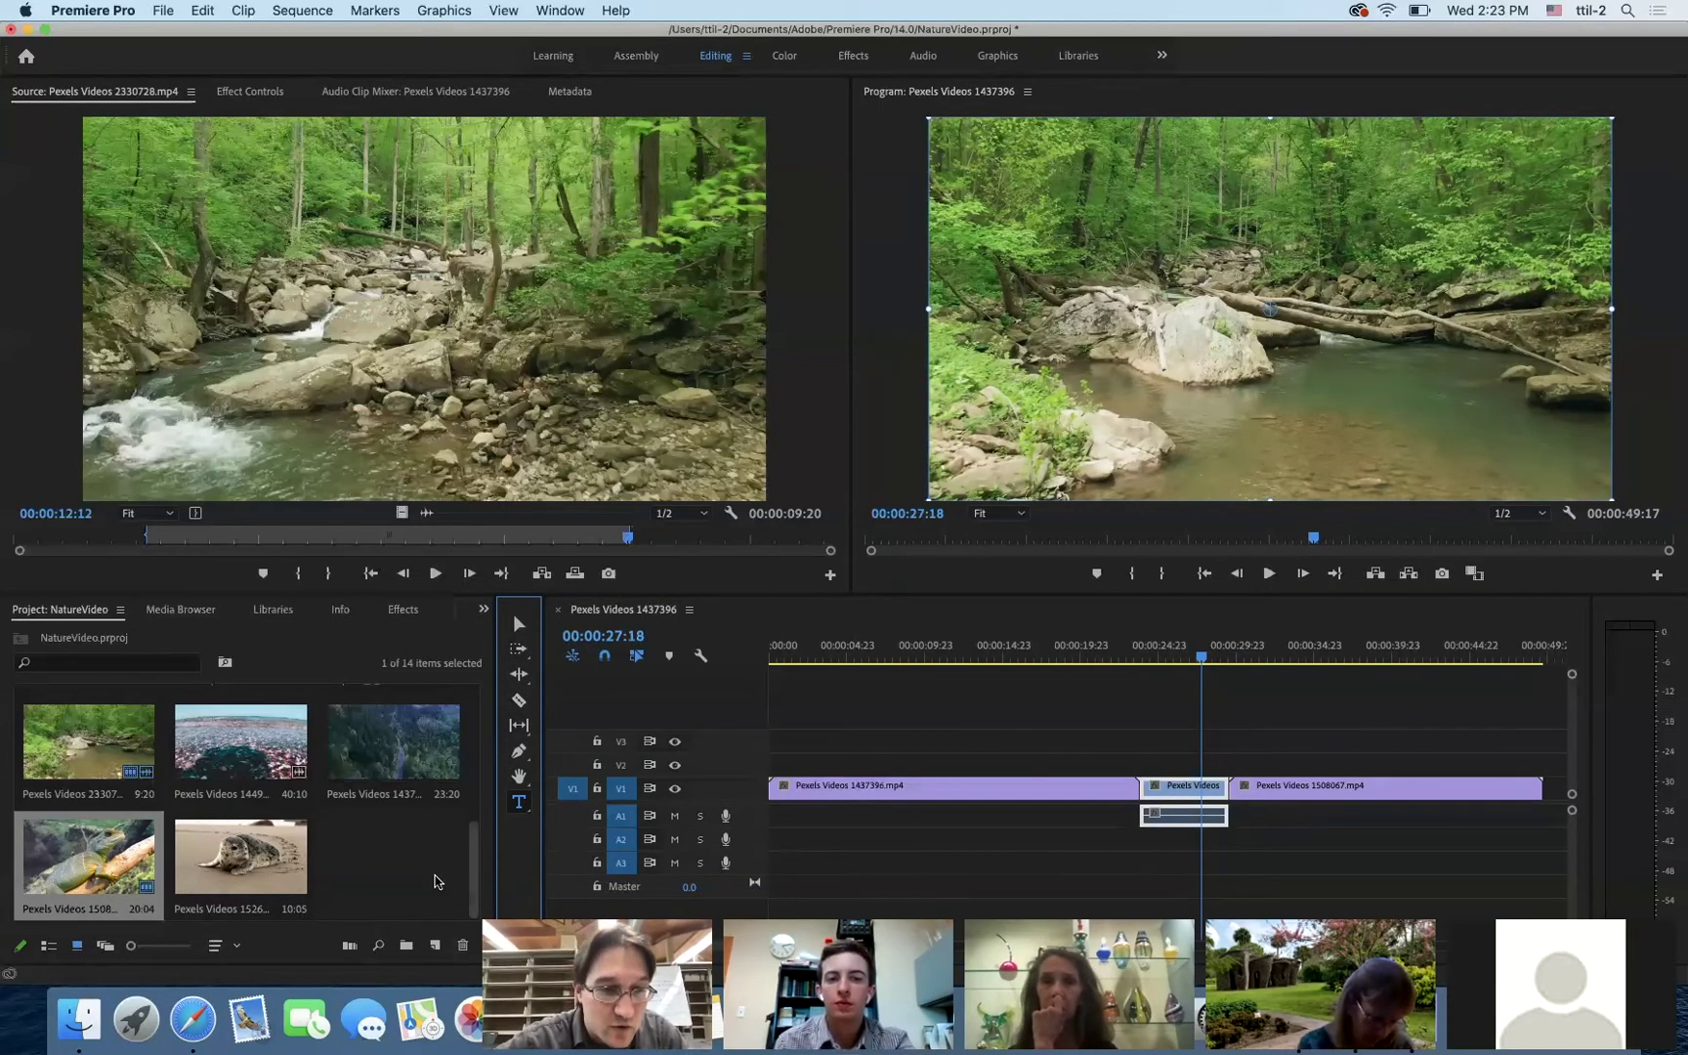
- Drop seal clip Pexels Videos 1526909.mp4 at the end of V1, then slide it right to leave a gap
scroll(479, 803, up, 3)
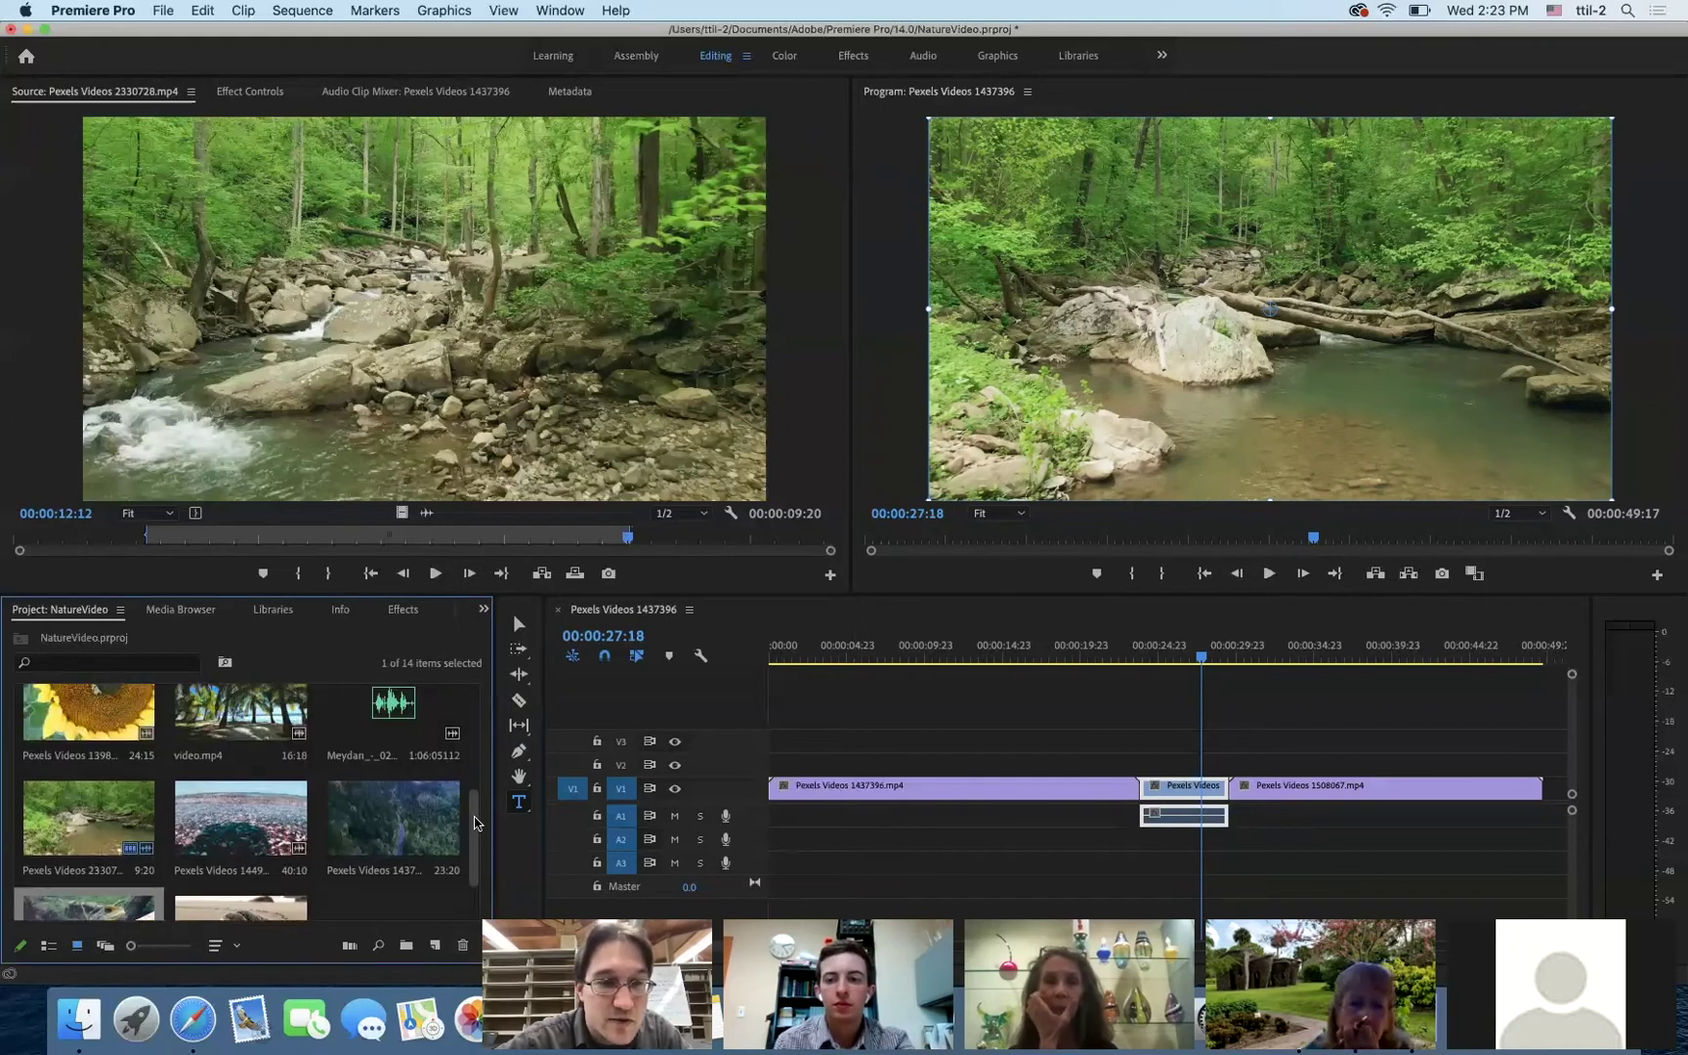
scroll(480, 803, up, 3)
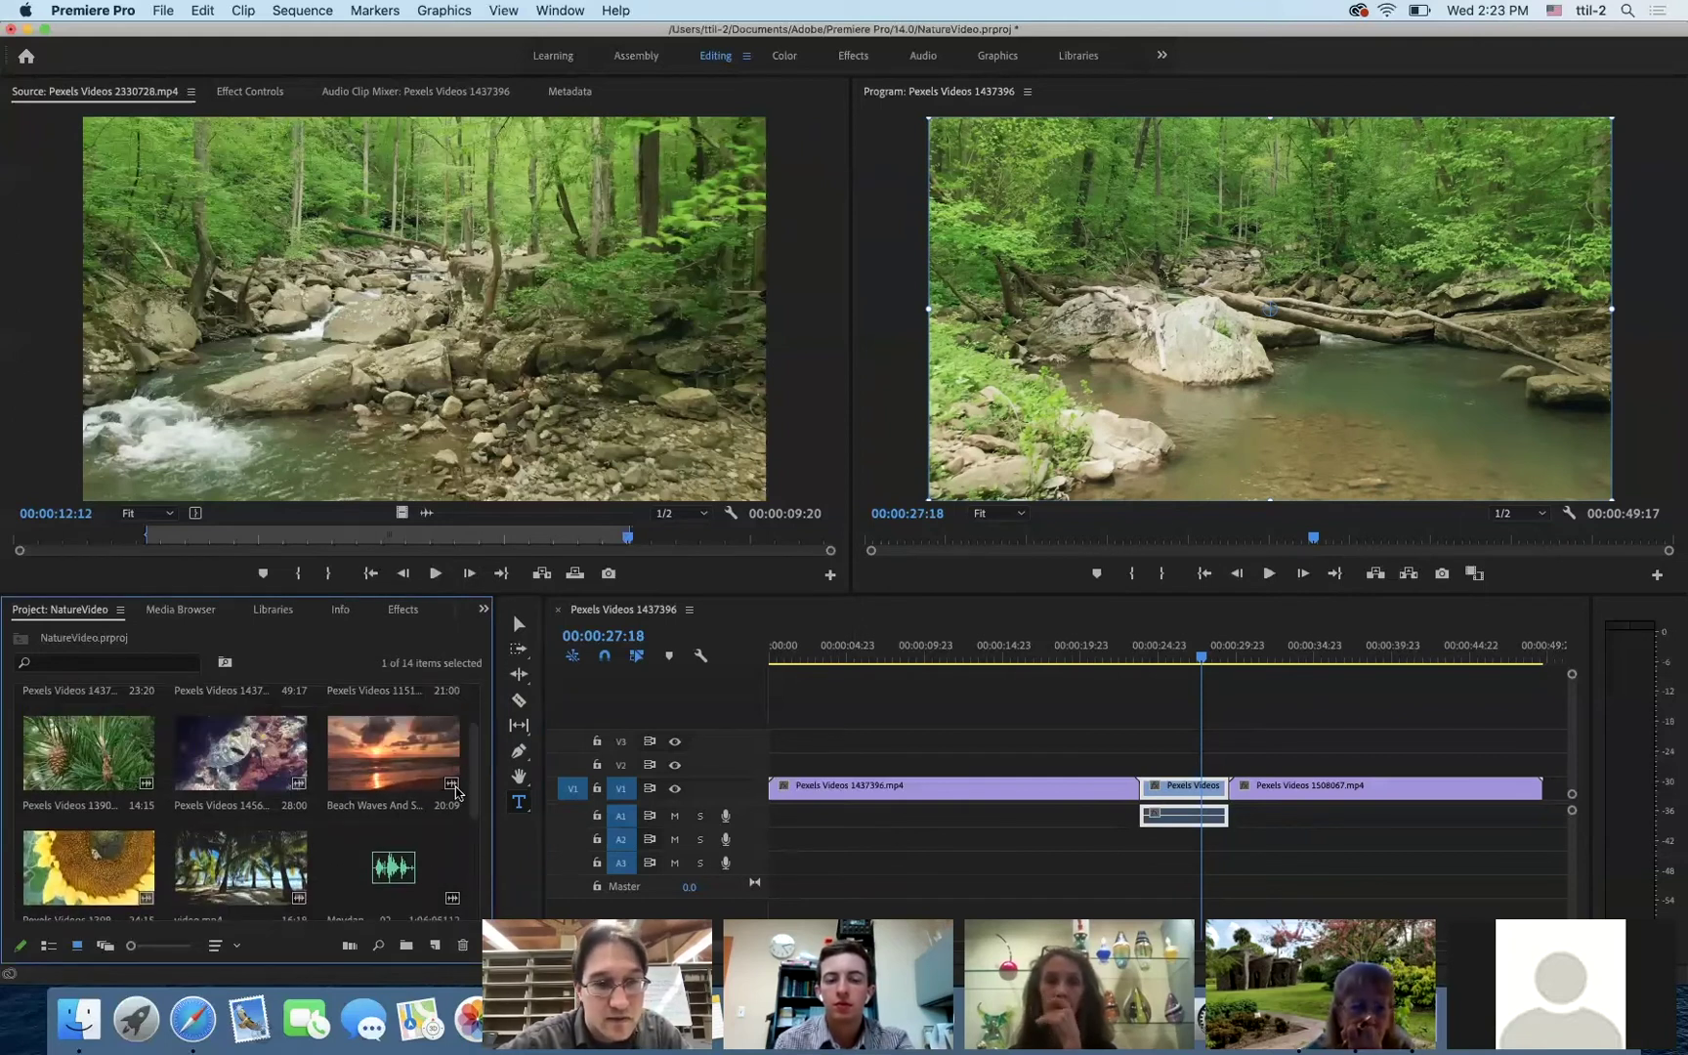
scroll(476, 772, up, 2)
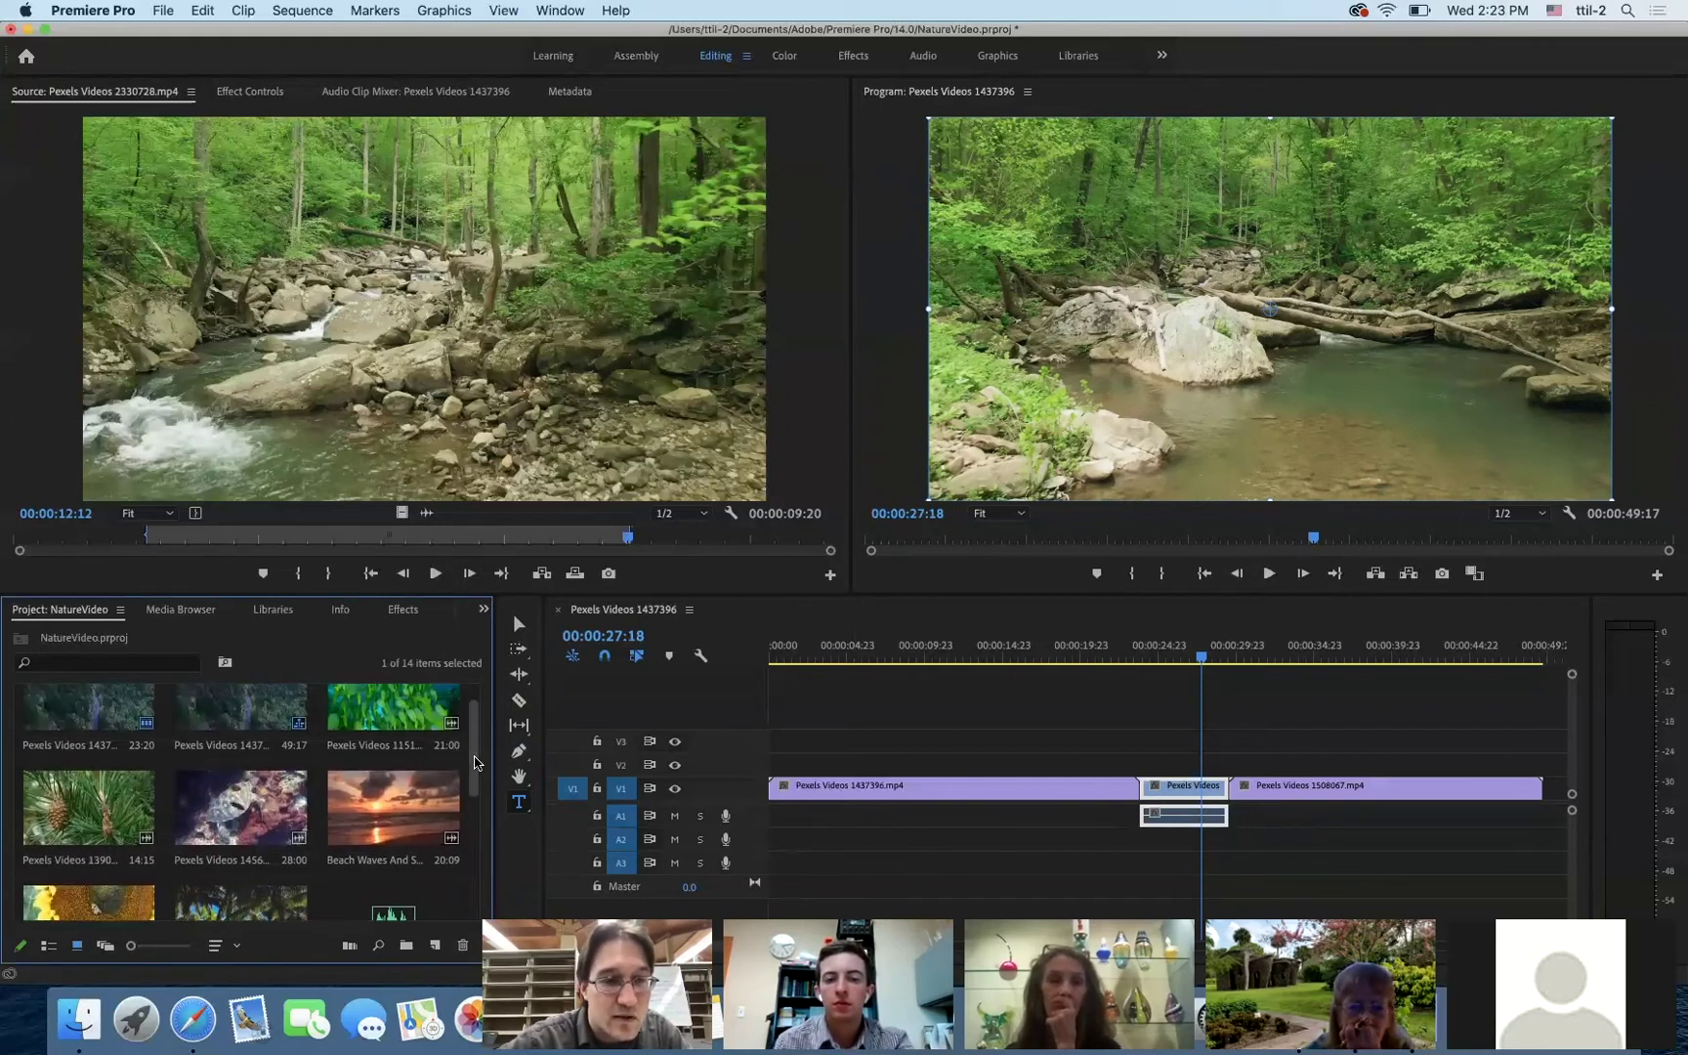
drag(476, 765, 469, 875)
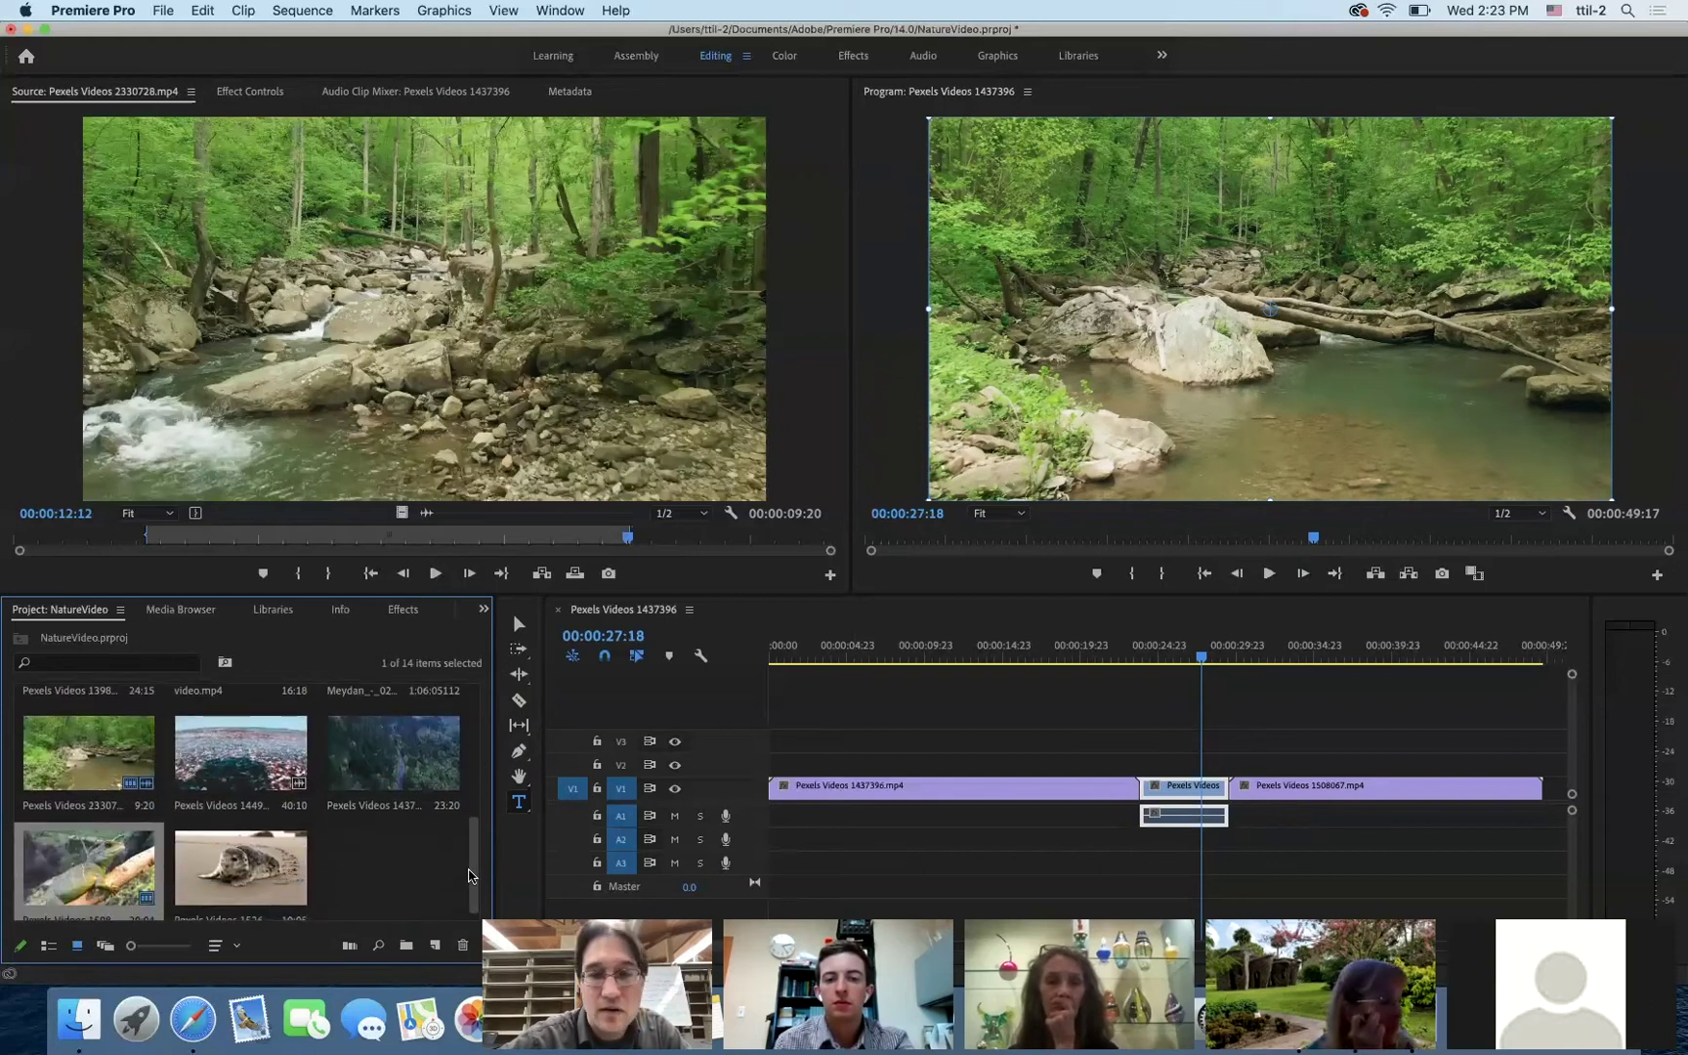
scroll(1209, 690, right, 5)
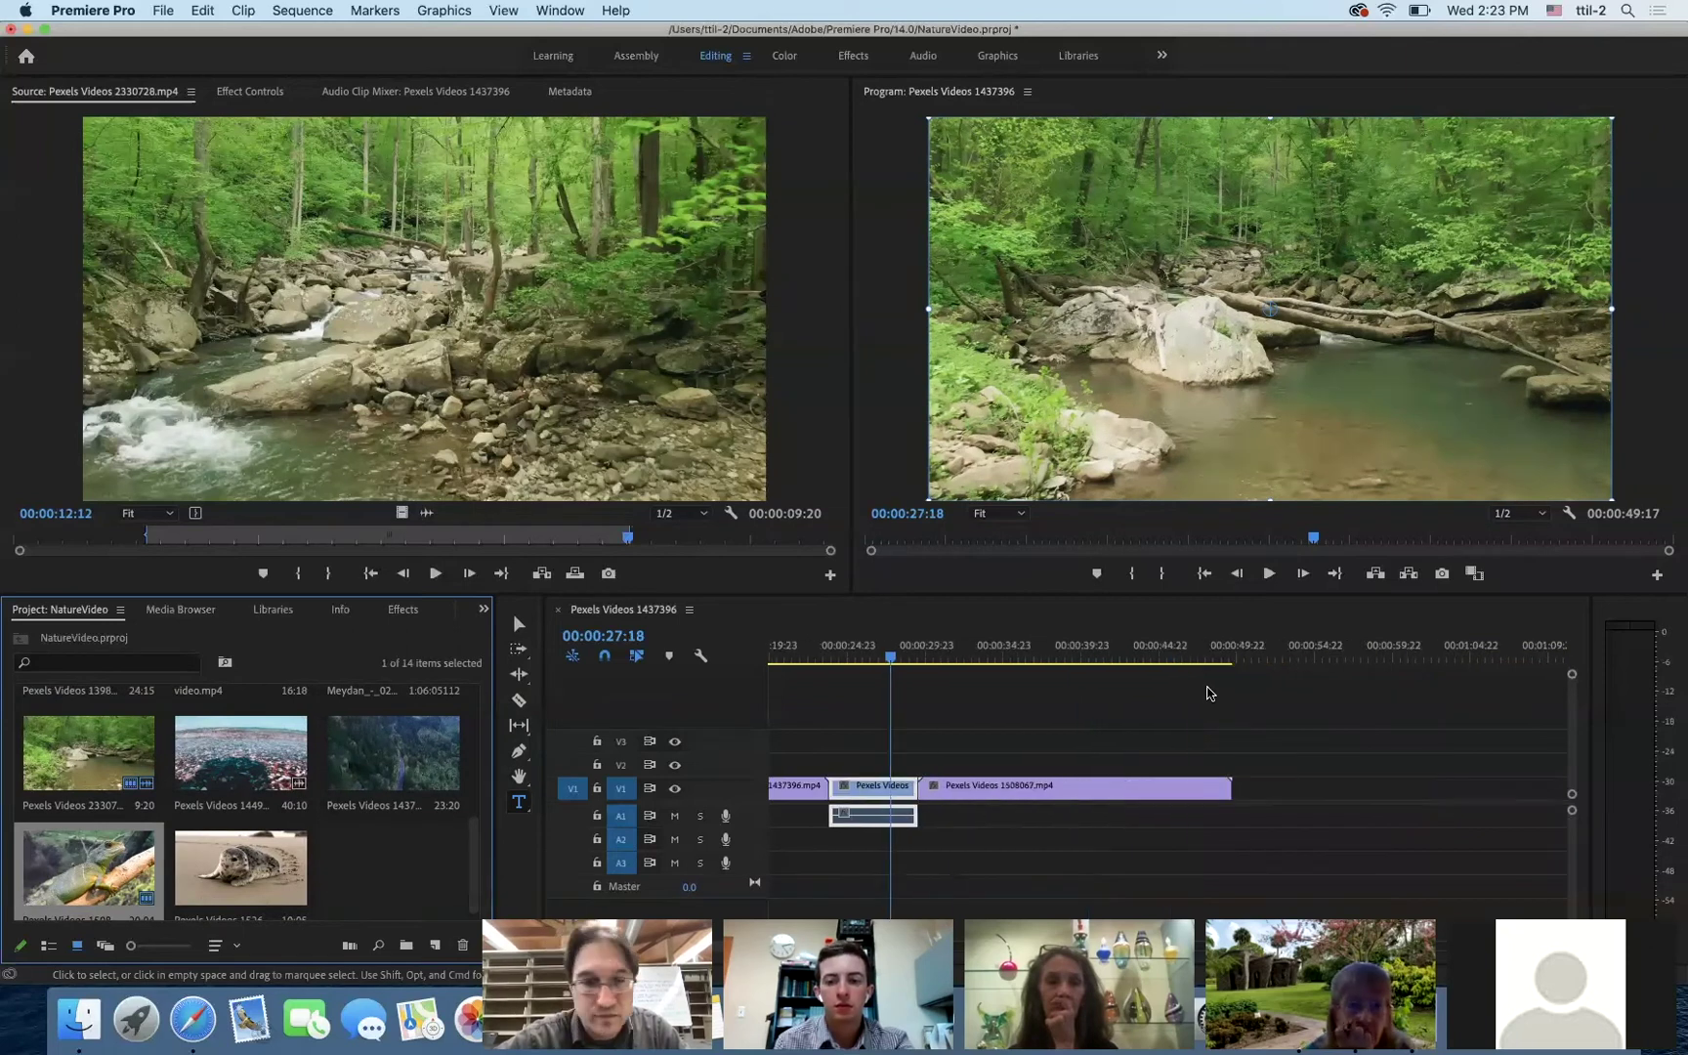
drag(294, 888, 1252, 804)
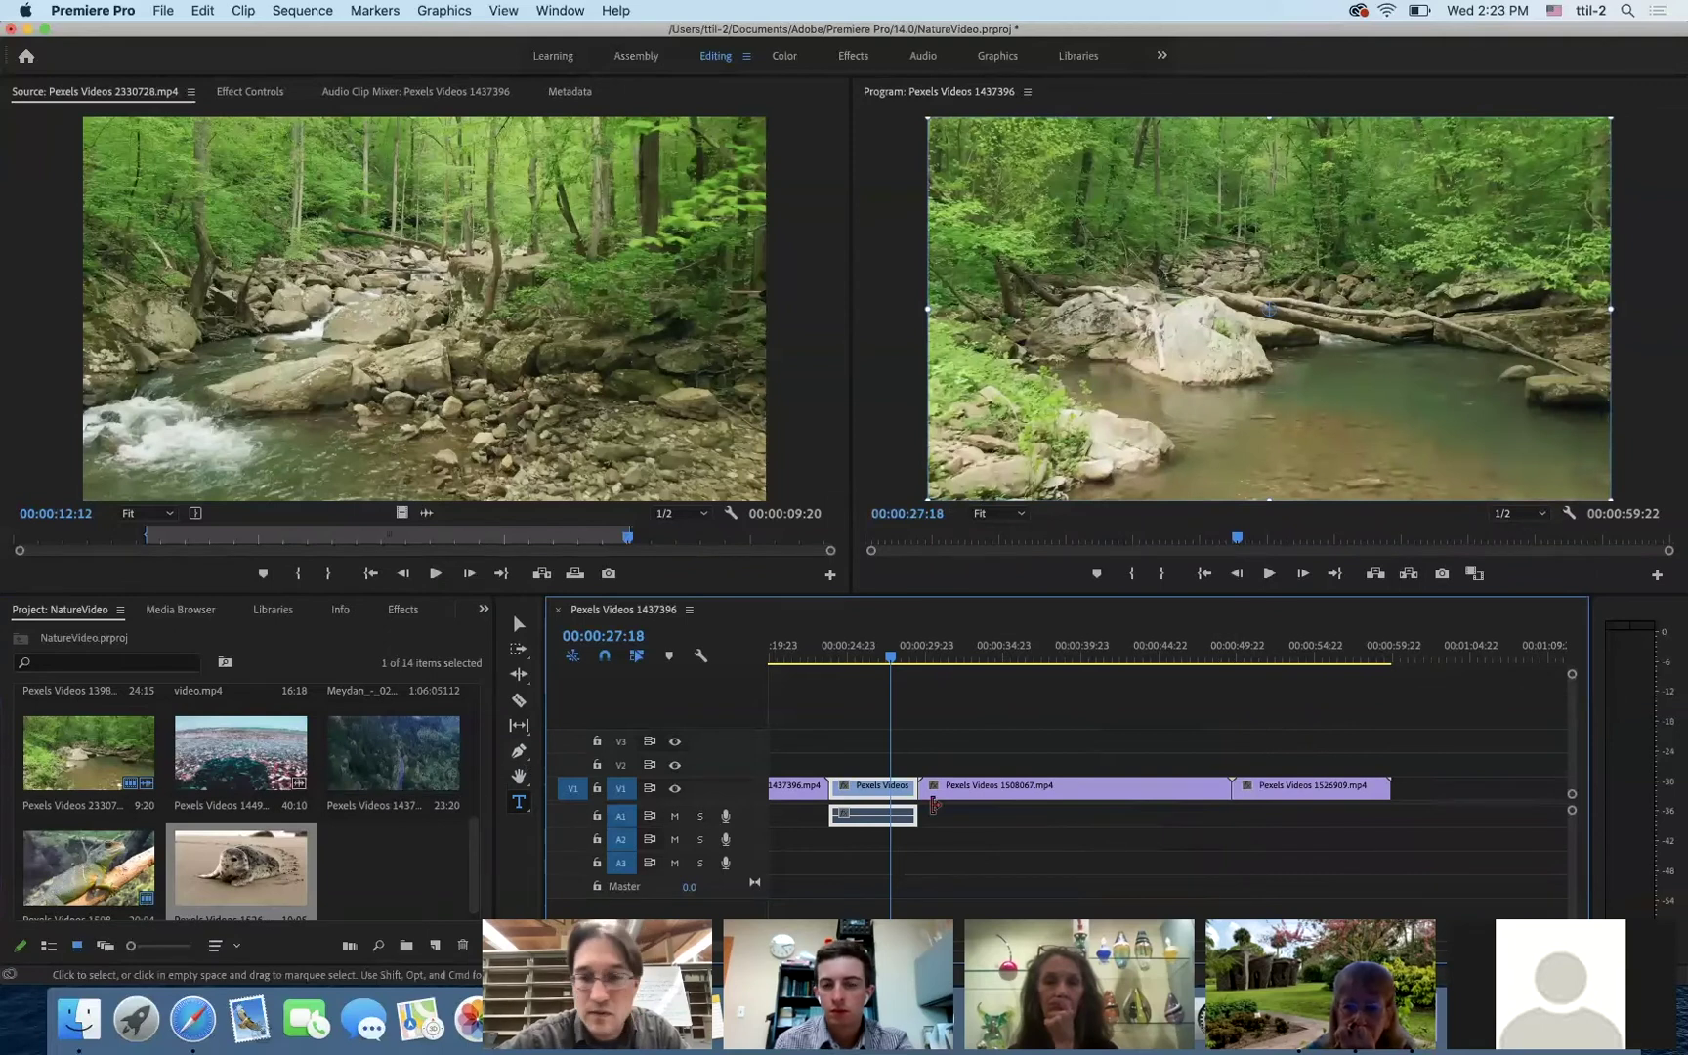
click(1378, 788)
drag(1404, 791, 1550, 790)
drag(205, 777, 1248, 790)
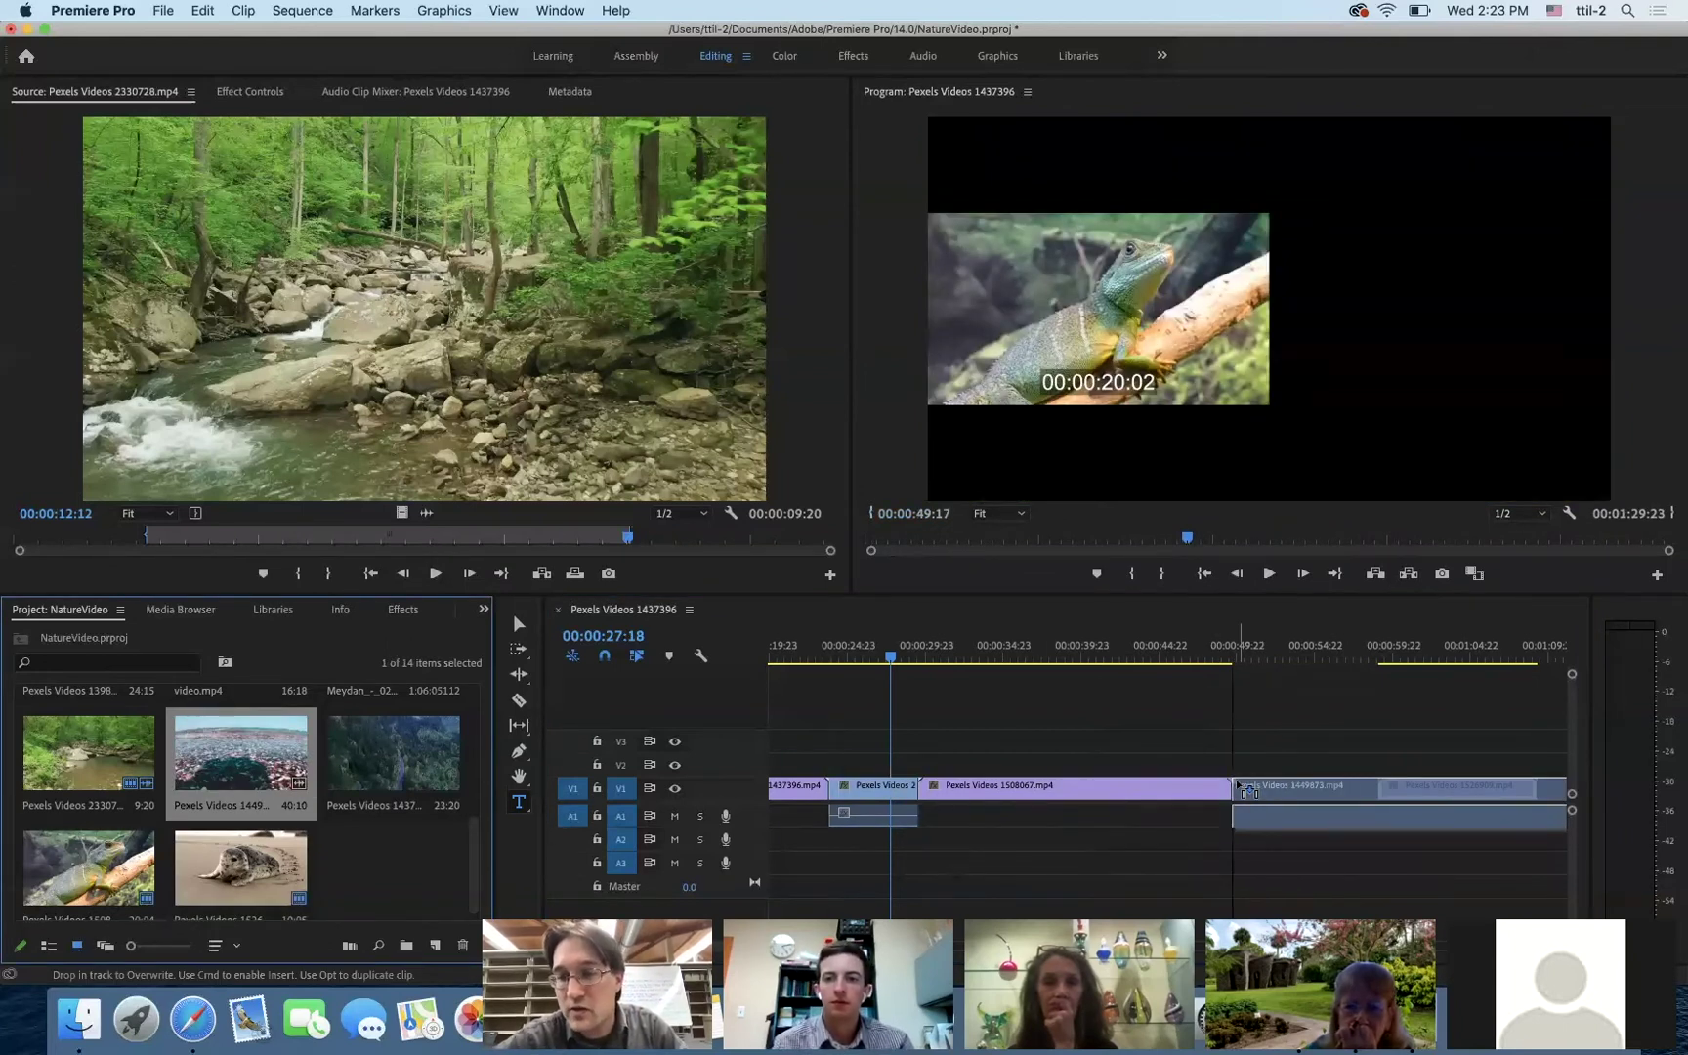
drag(1248, 790, 1248, 789)
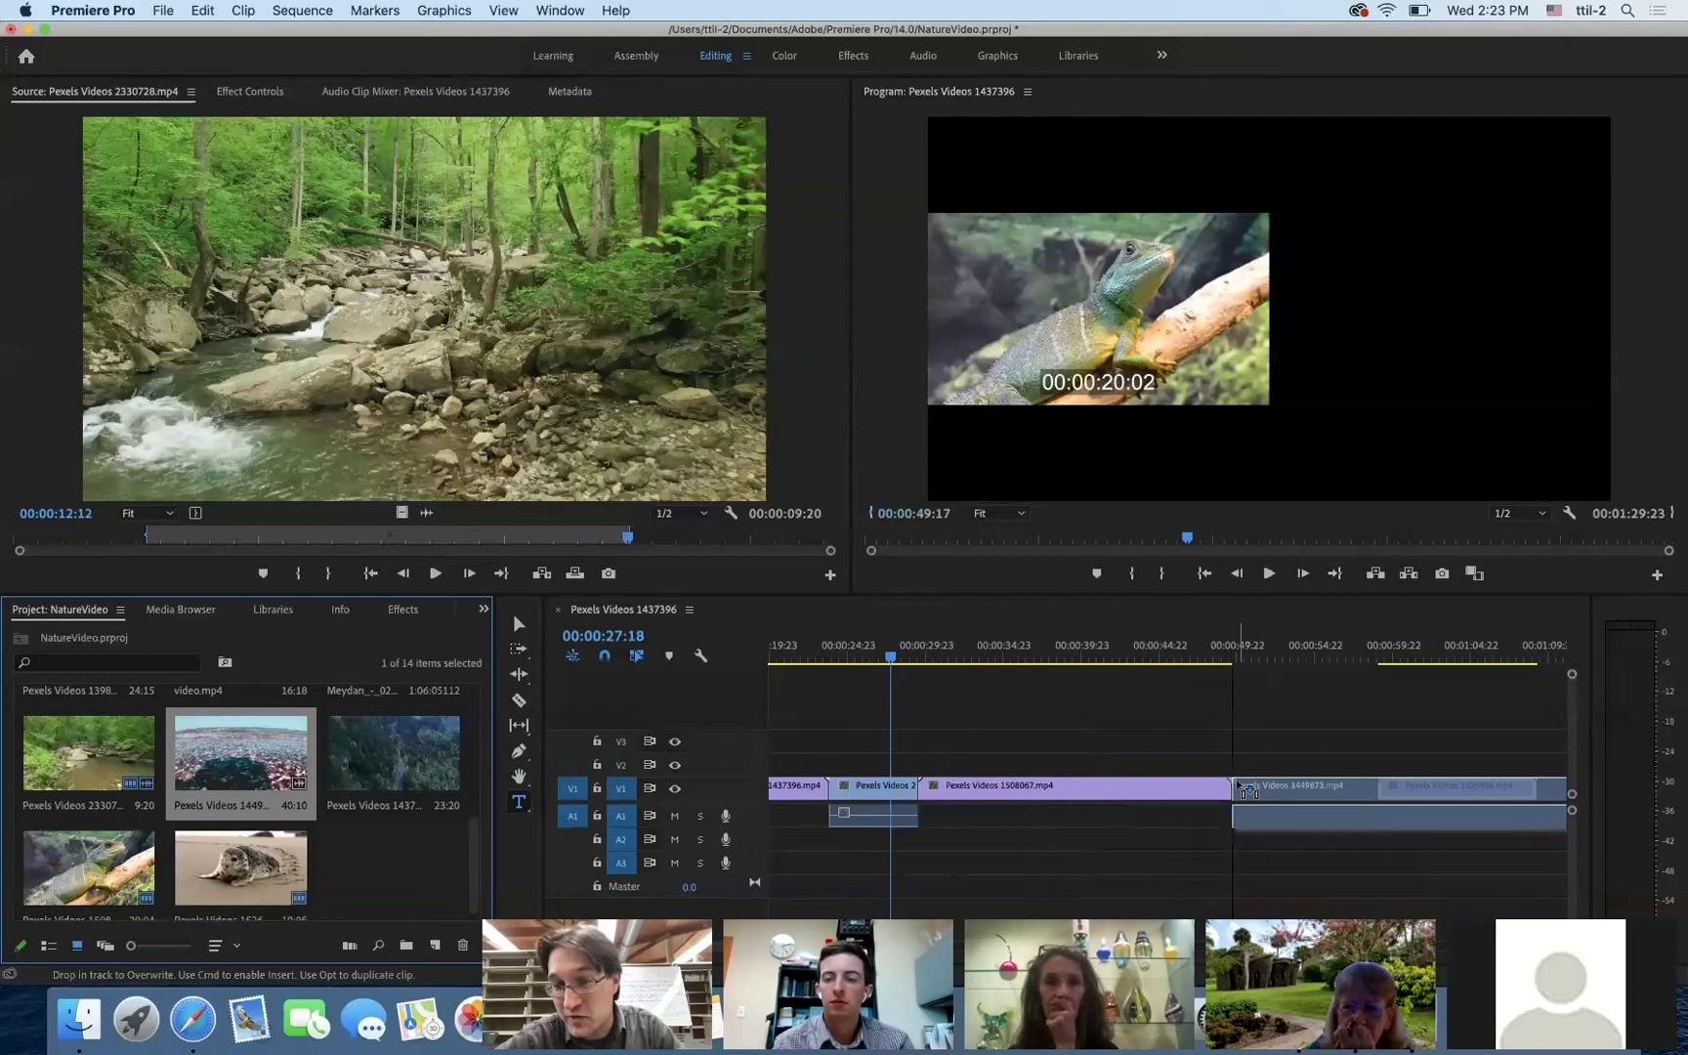
drag(1247, 789, 1247, 790)
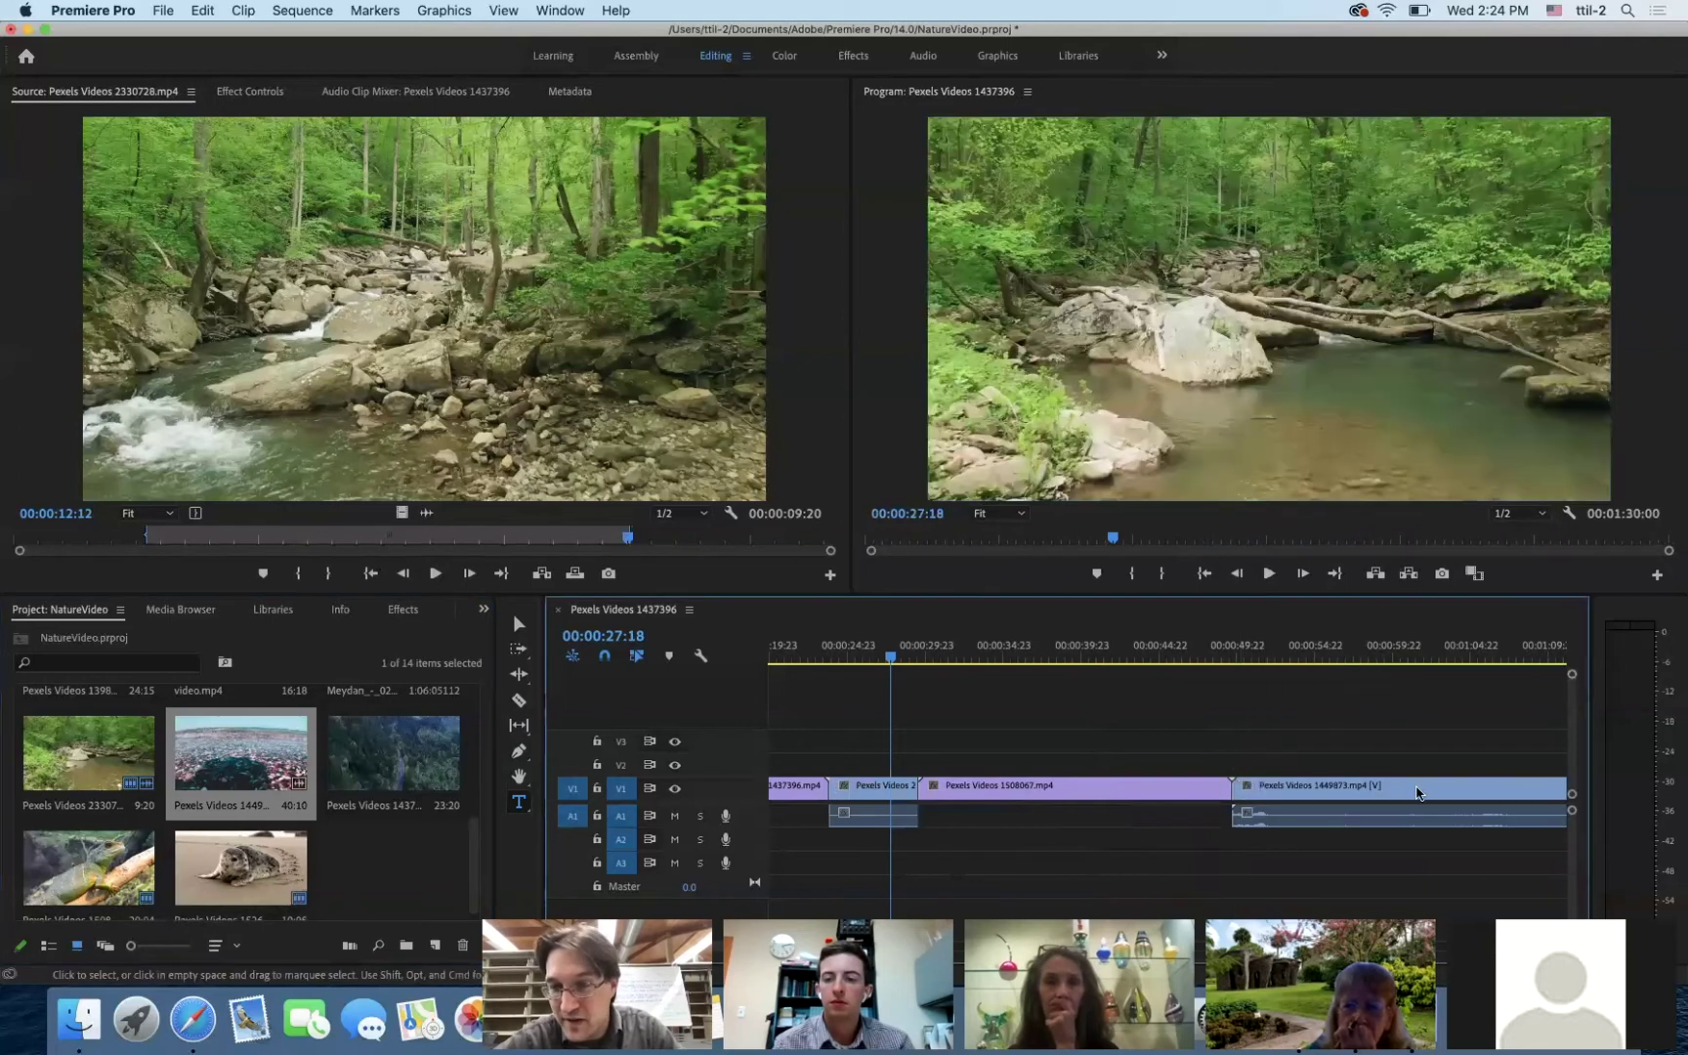
scroll(1424, 754, right, 5)
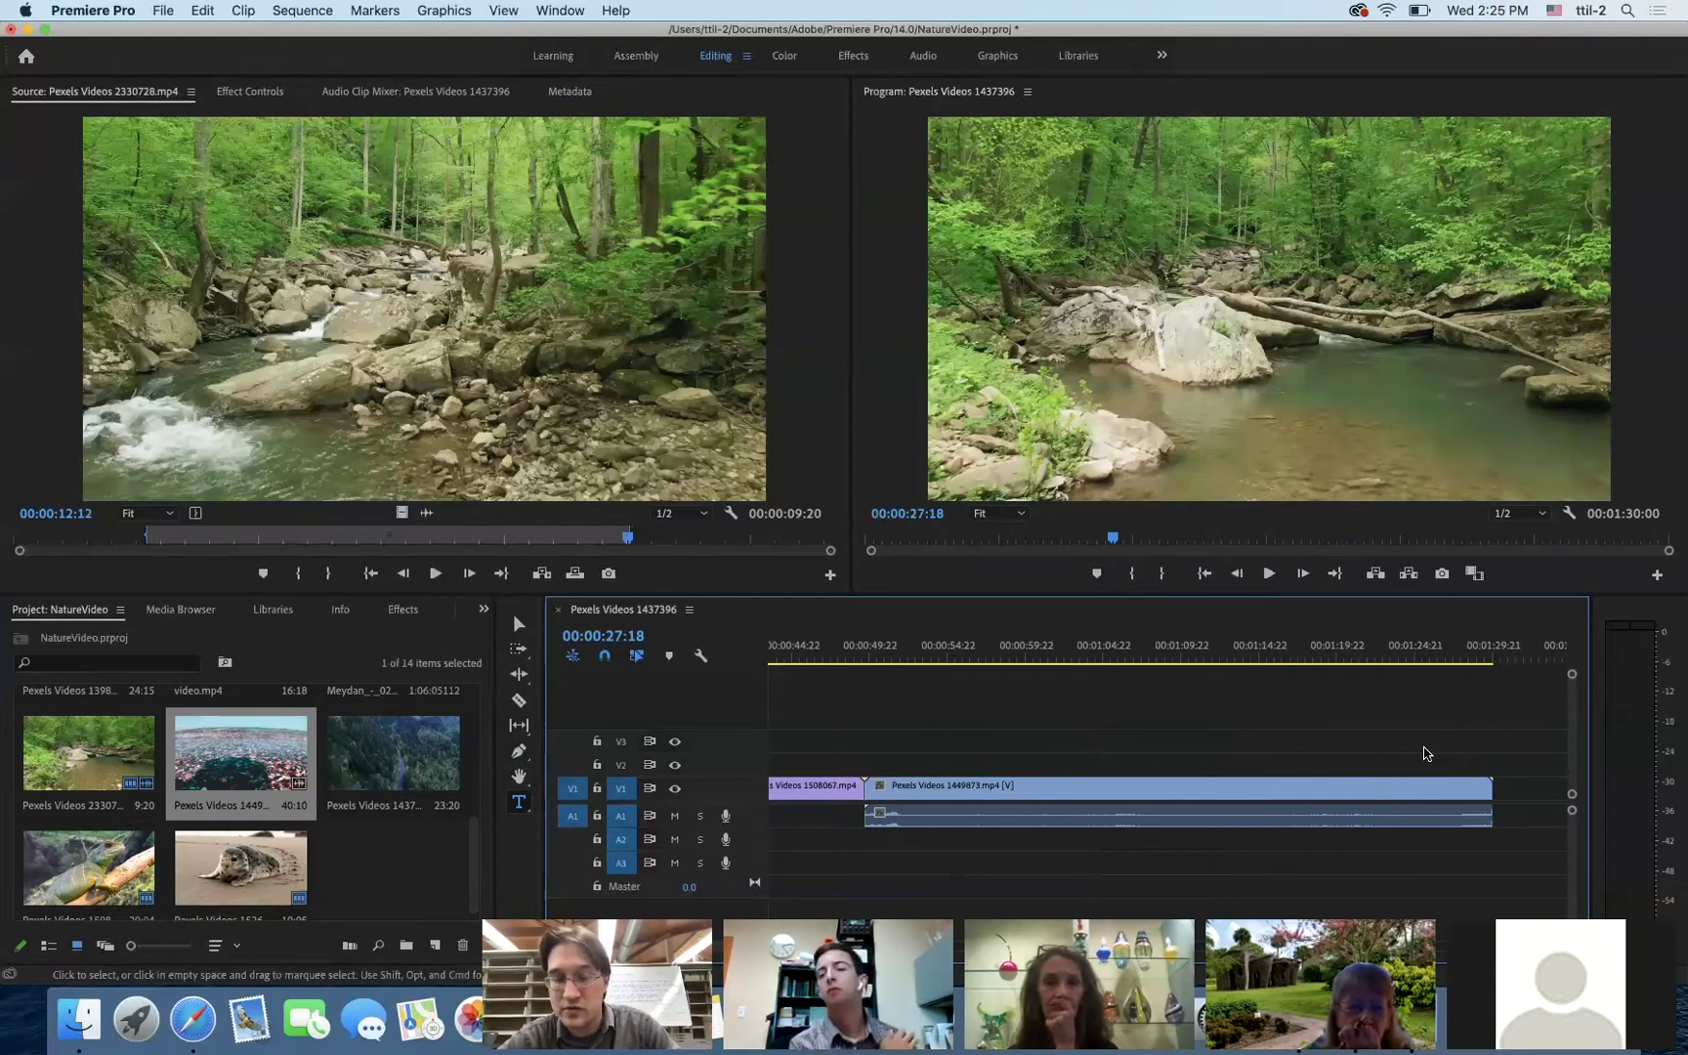
key(super+z)
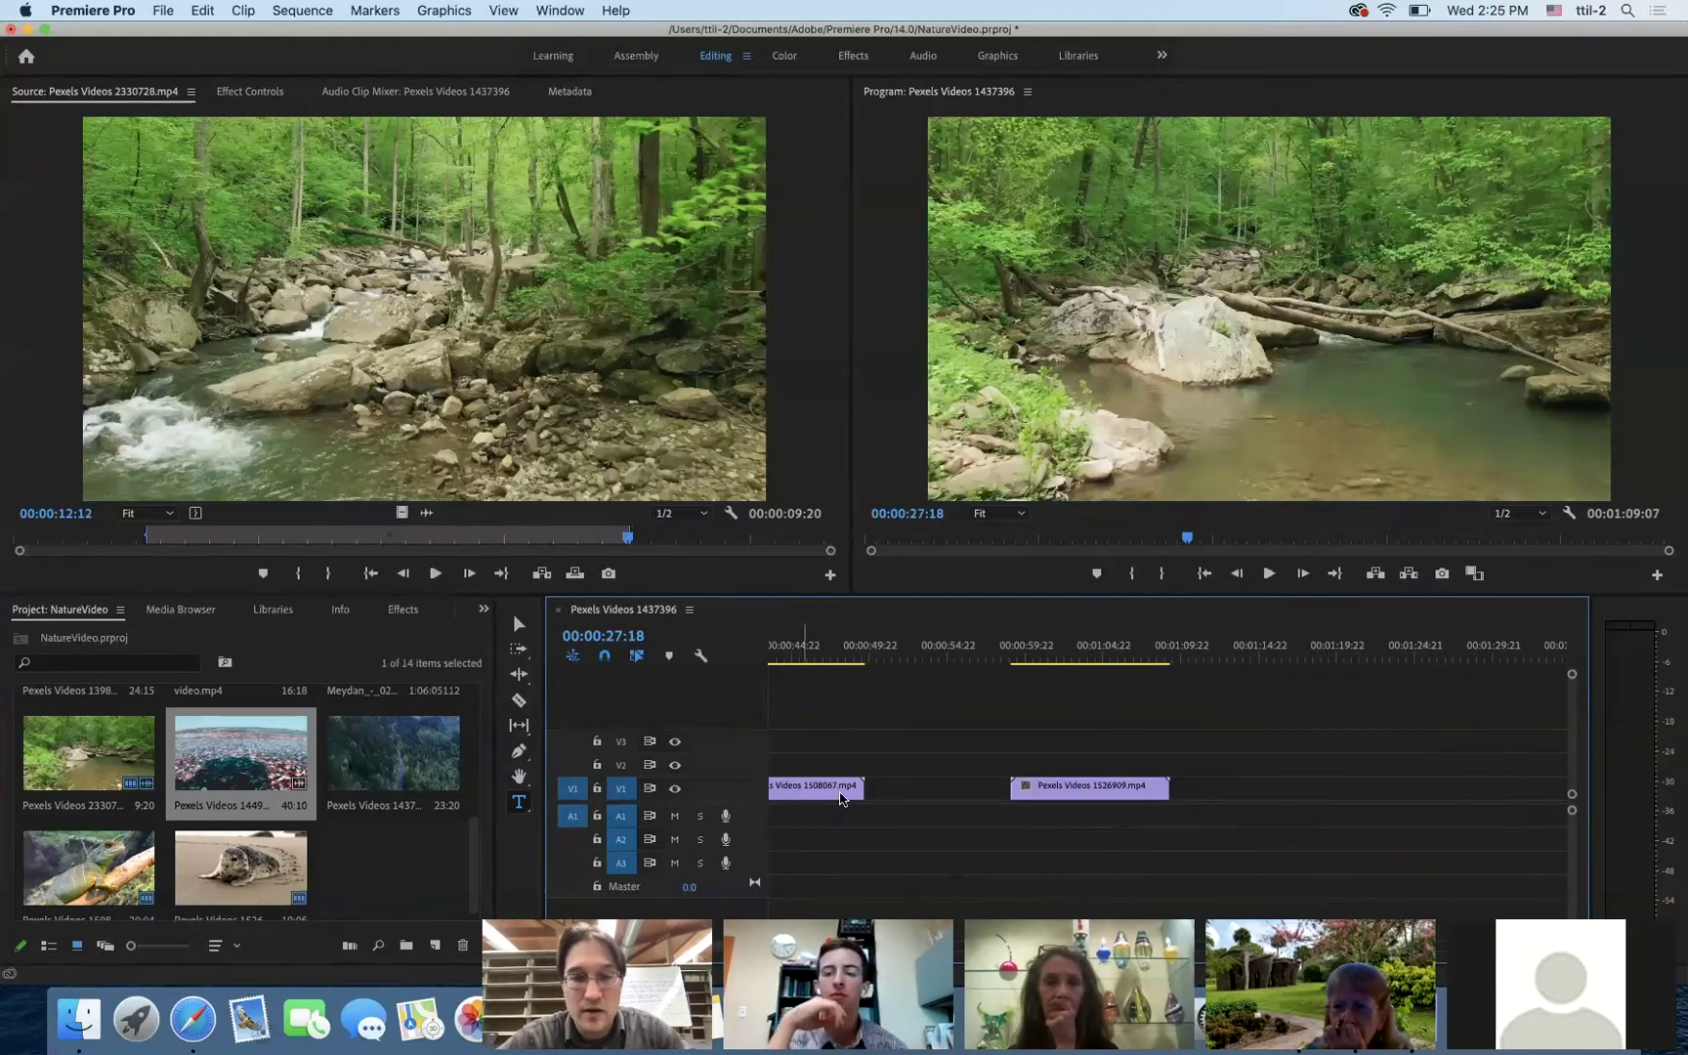
- Cmd-drag Pexels Videos 1449873.mp4 into the sequence as an insert after the lizard clip
drag(223, 762, 876, 794)
key(super)
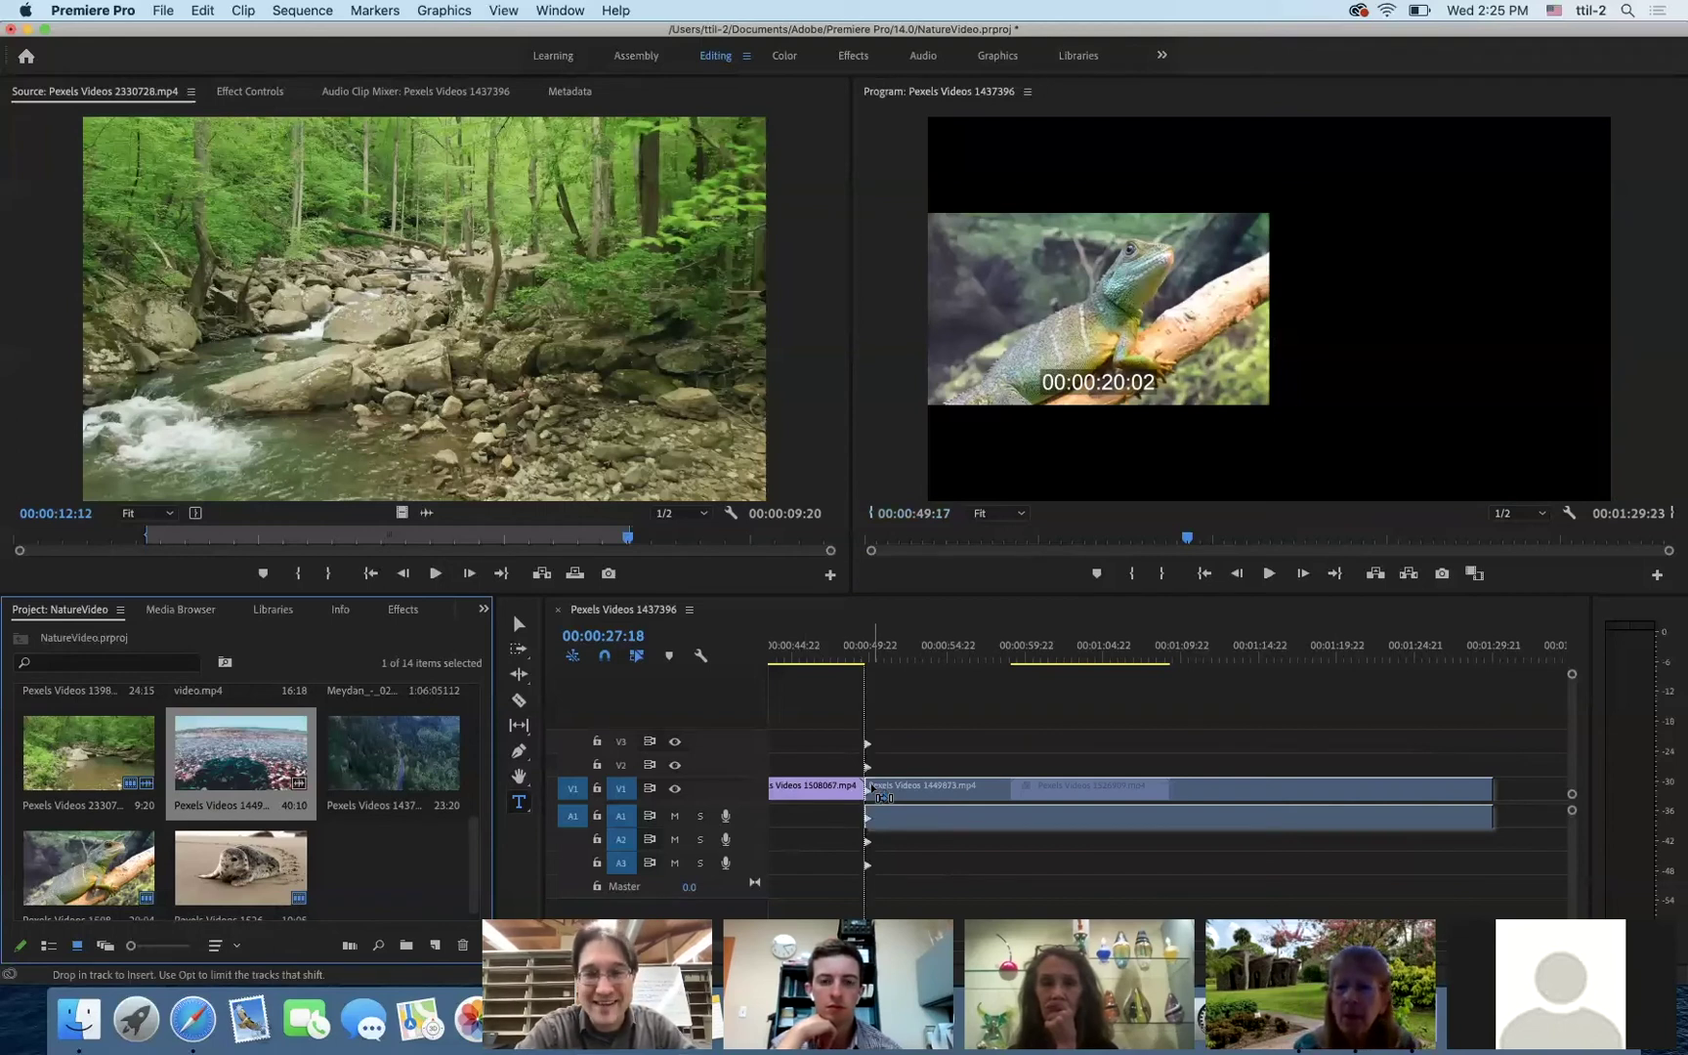
drag(877, 794, 877, 793)
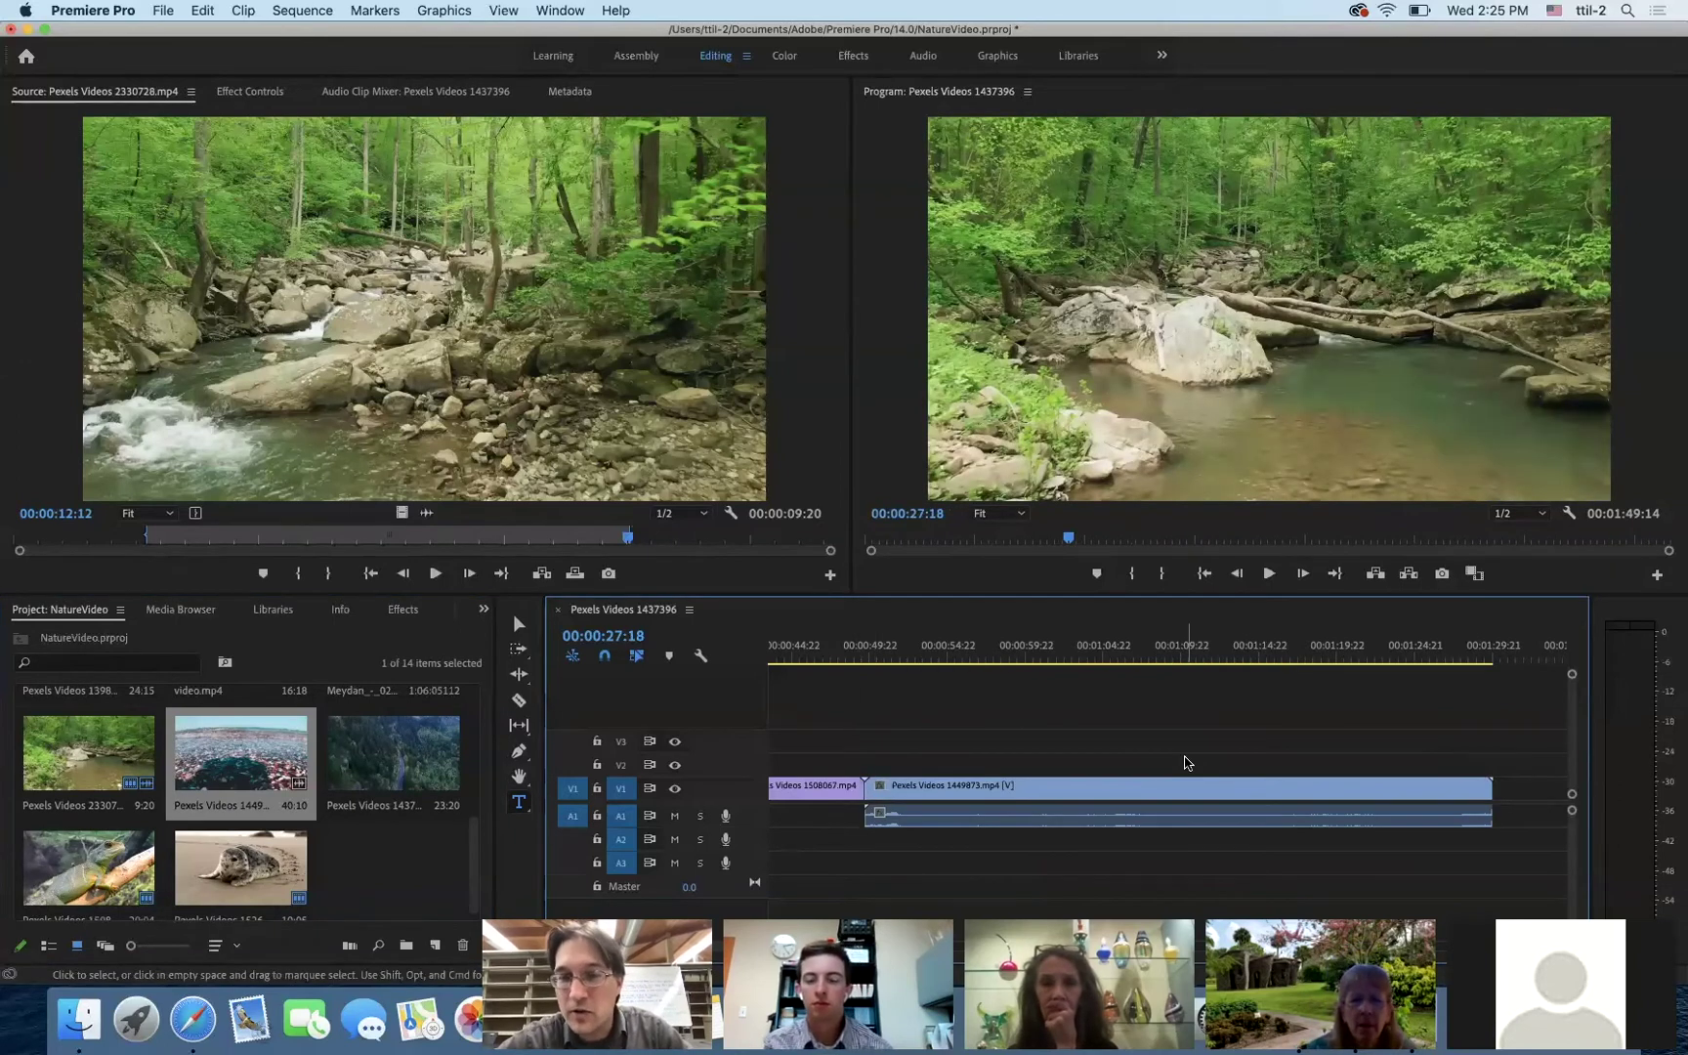
- Move the seal clip left to close the gap after 1449873.mp4
scroll(1186, 762, down, 5)
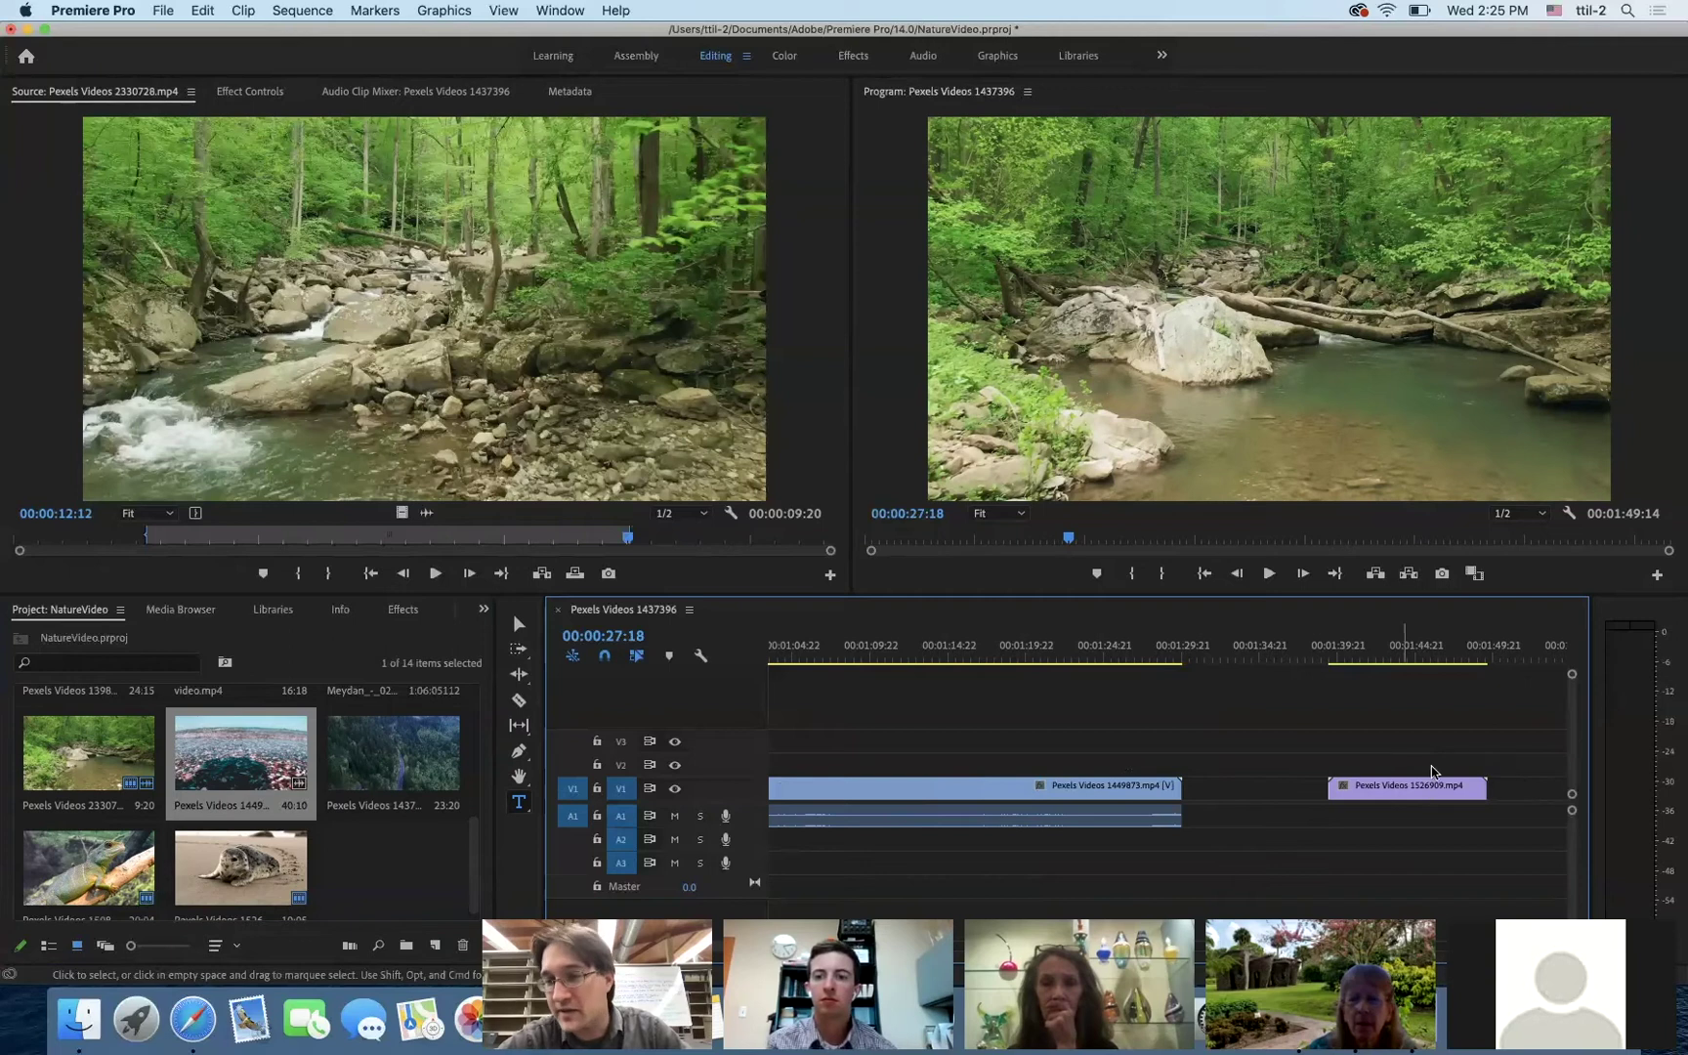
drag(1384, 792, 1237, 799)
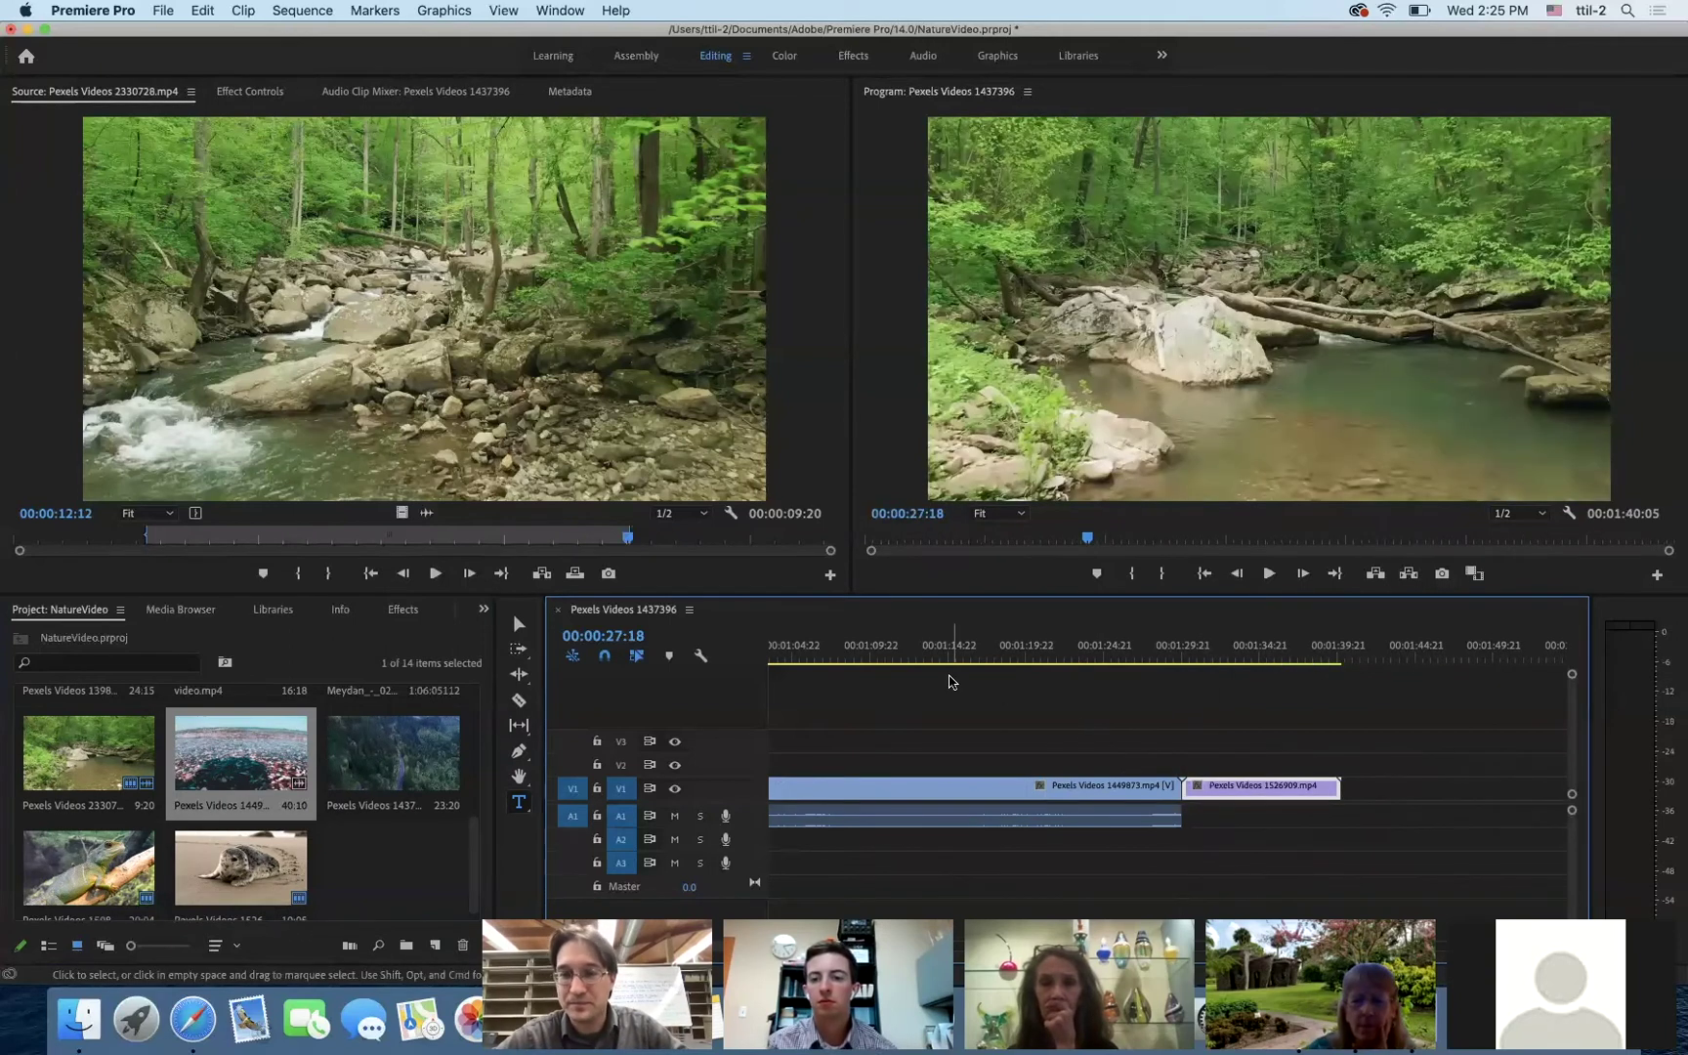
scroll(951, 681, up, 4)
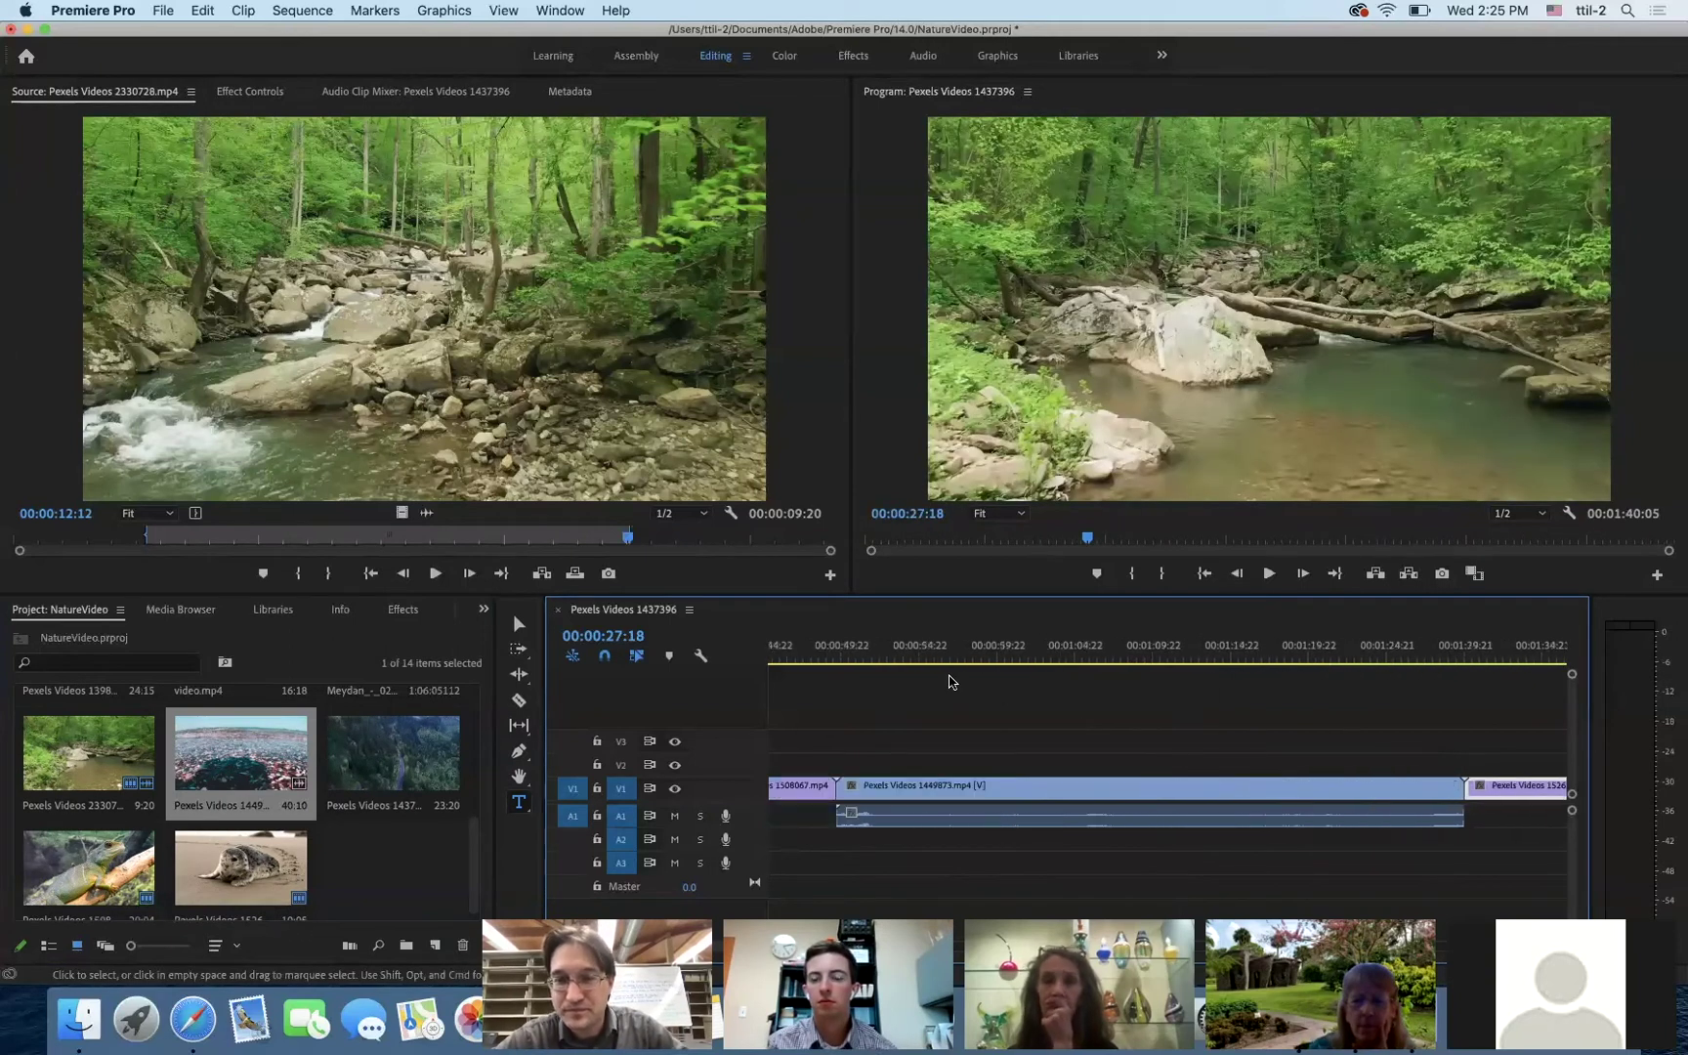
- Ripple-trim Pexels Videos 1449873.mp4 down to 00:00:06:21 so the seal clip follows directly
click(518, 674)
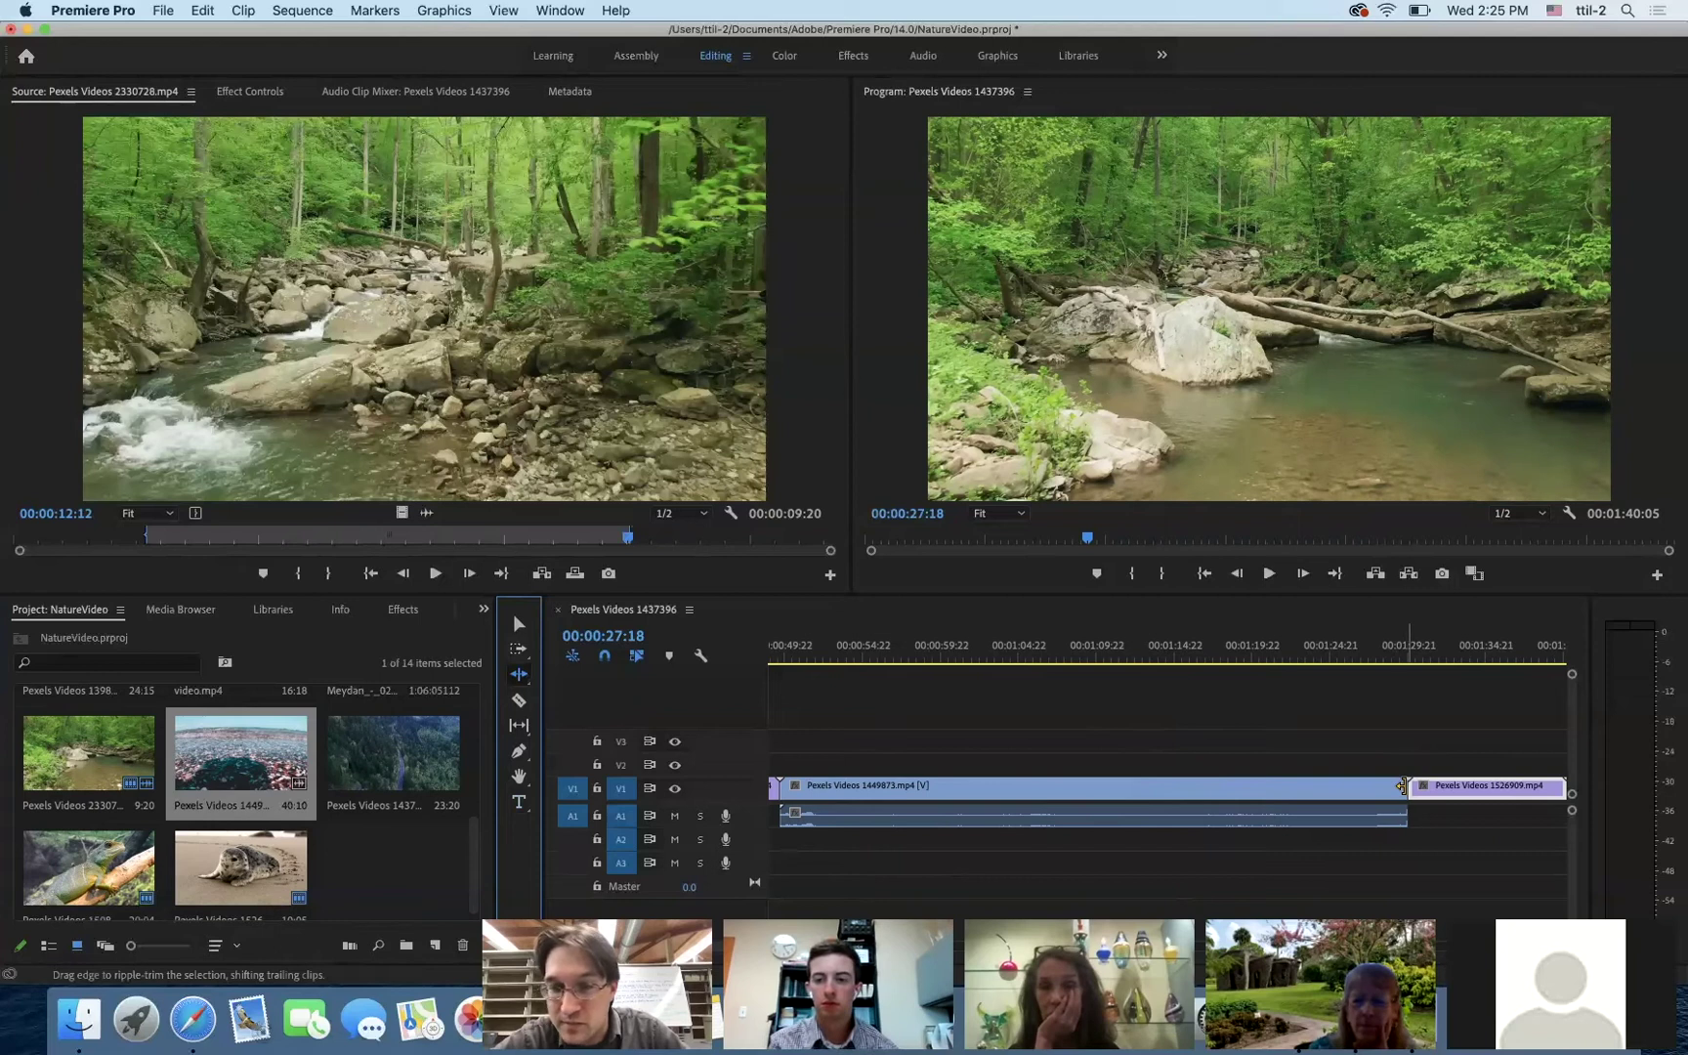
drag(1403, 787, 884, 793)
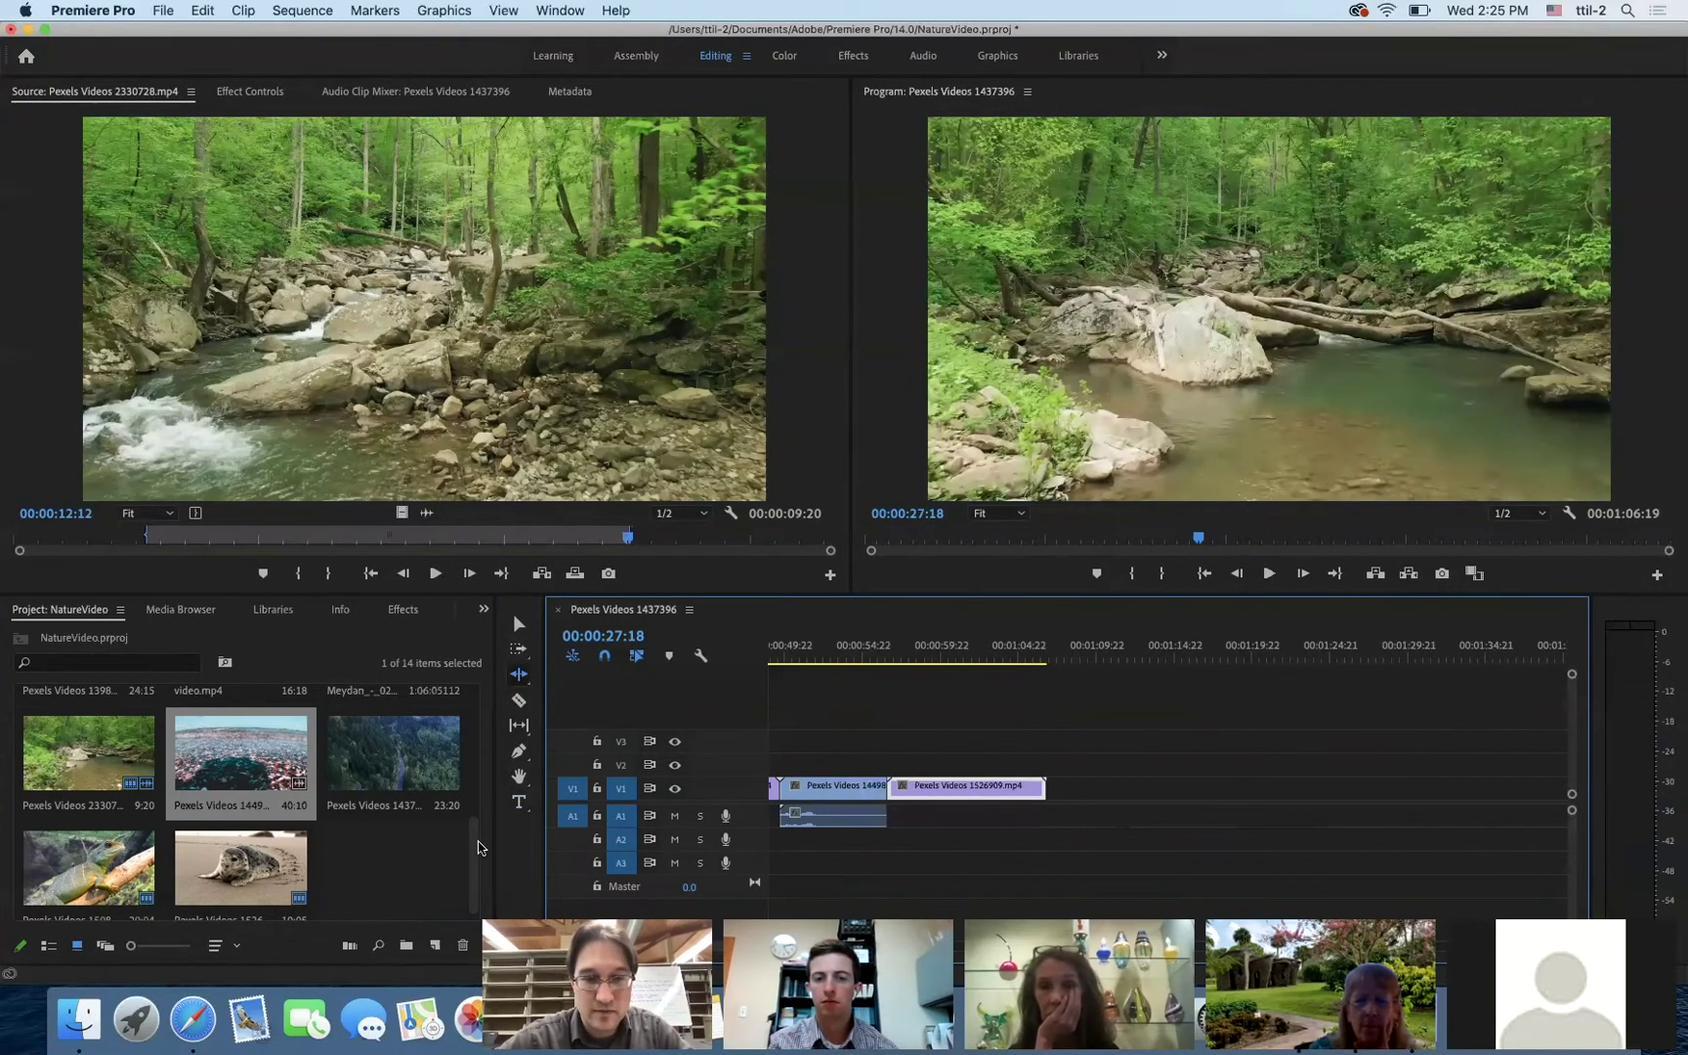
drag(476, 869, 489, 746)
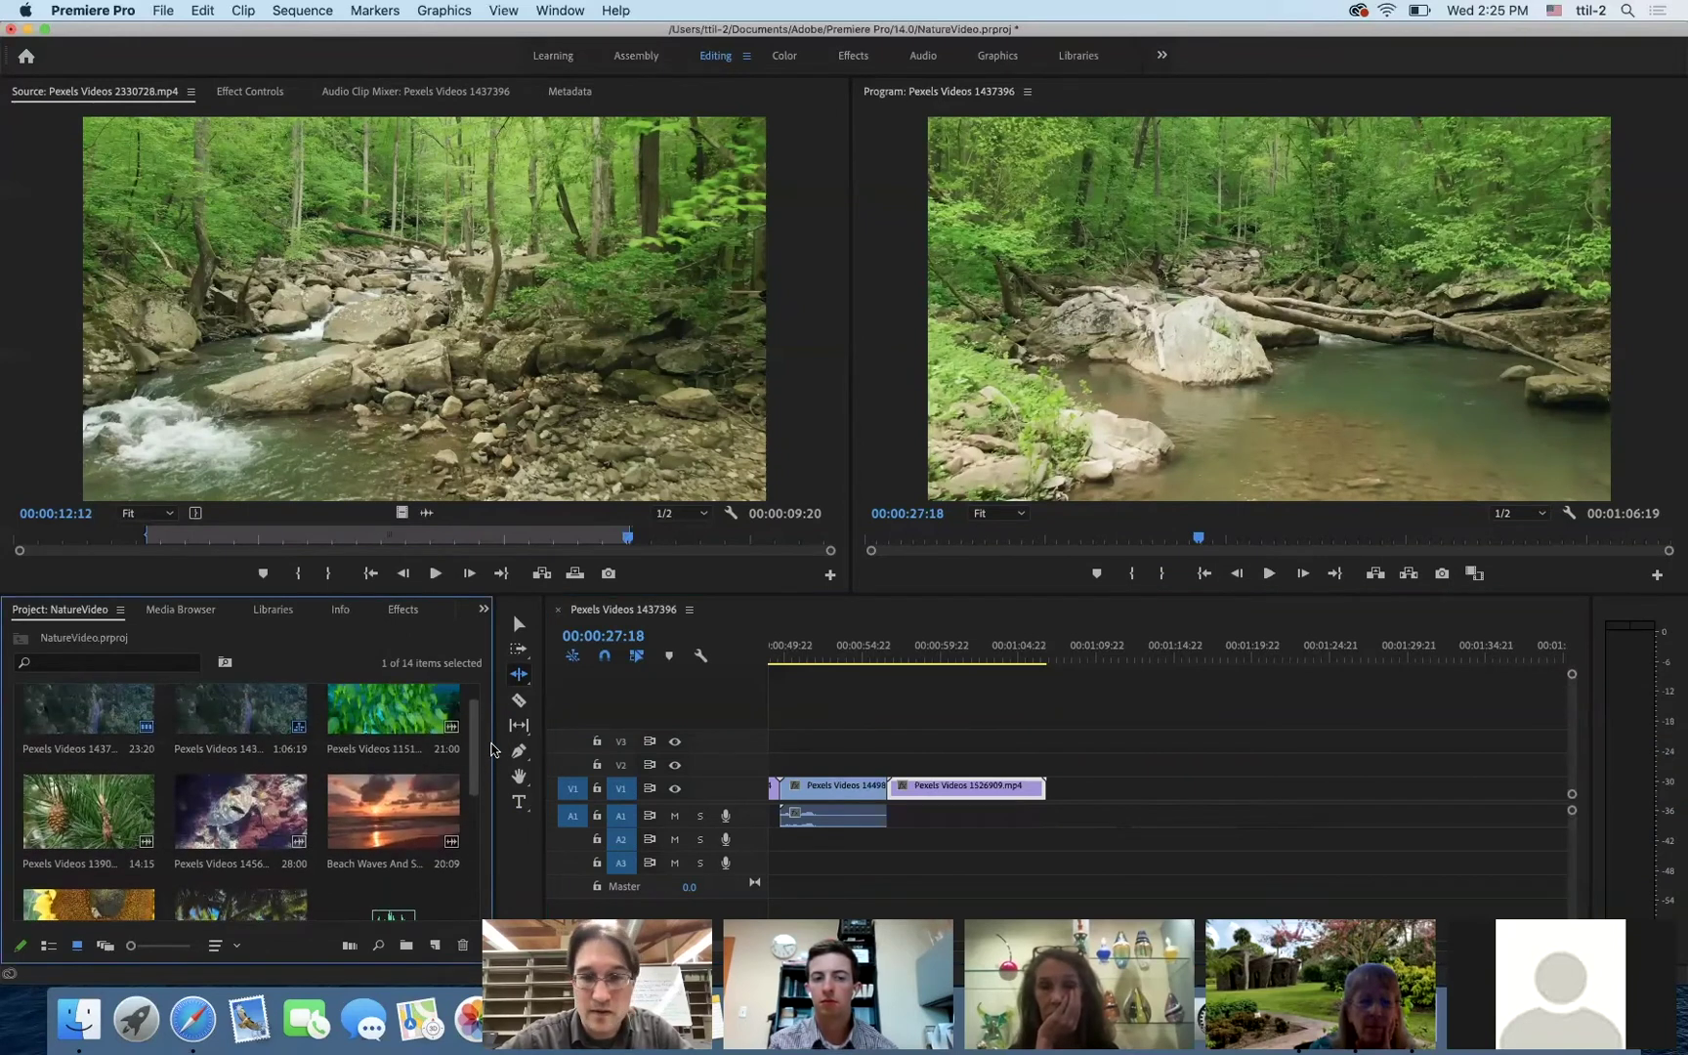
- Preview the seal clip, then add the green leaves clip Pexels Videos 1151329.mp4 to the sequence
click(938, 661)
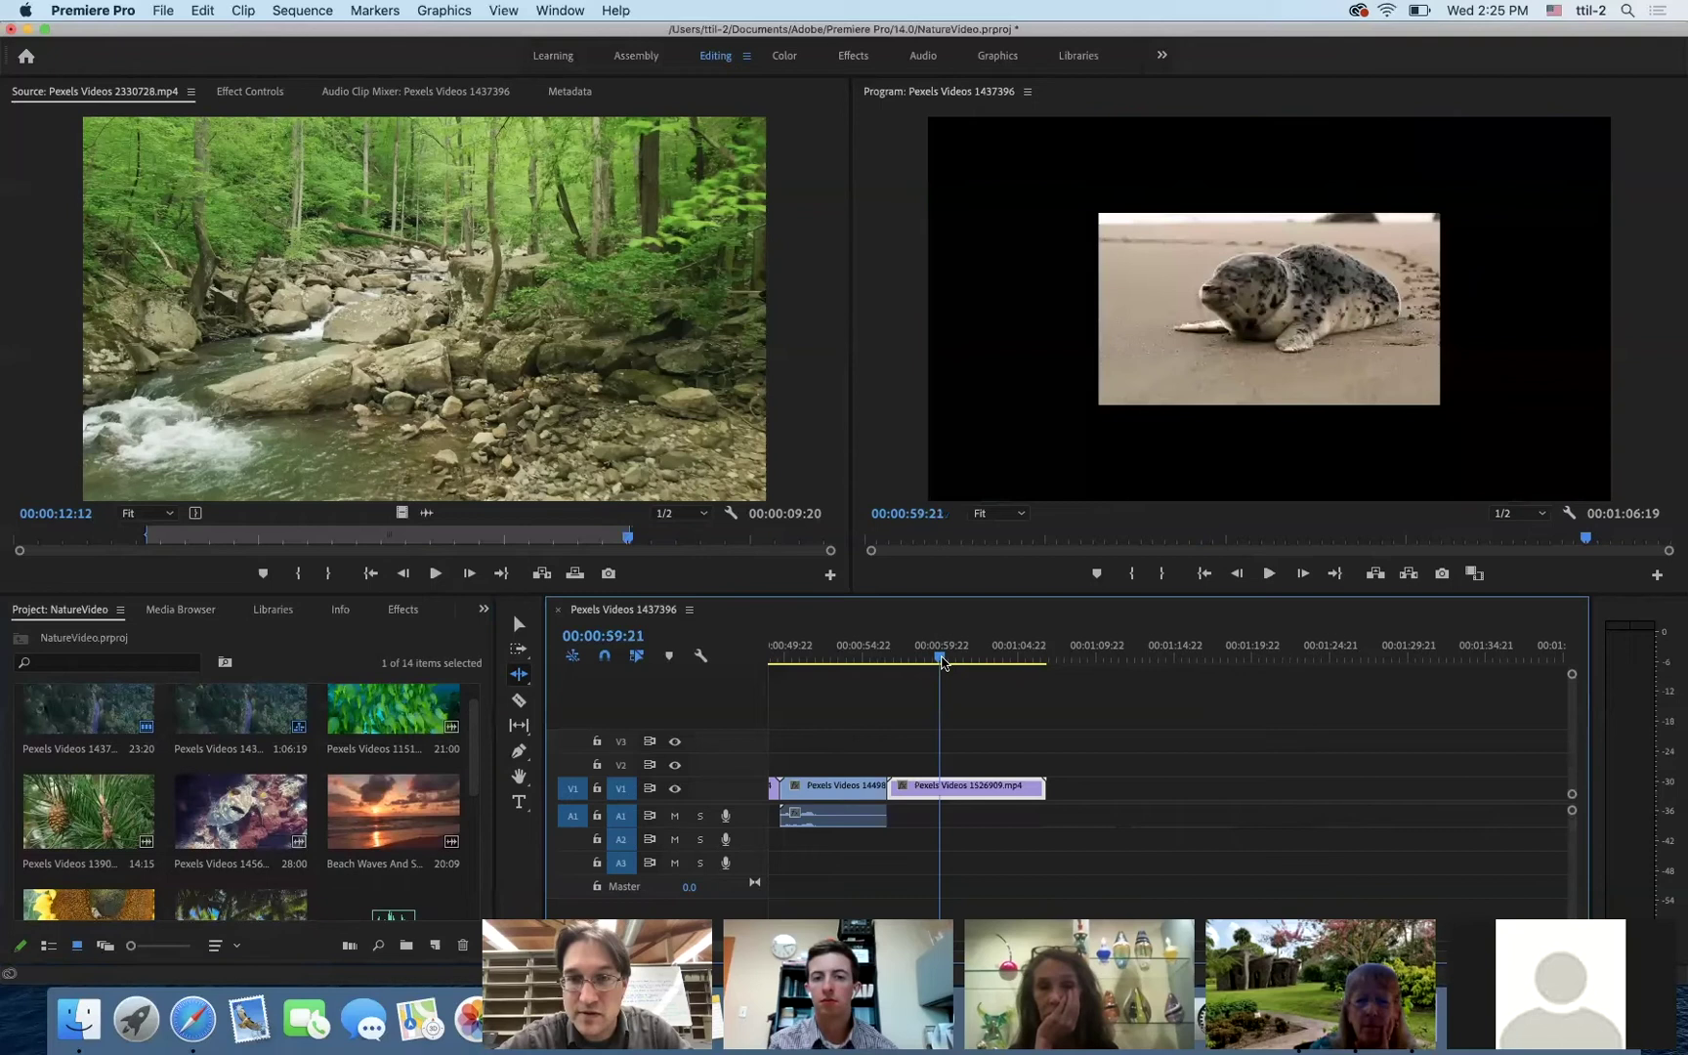
click(996, 658)
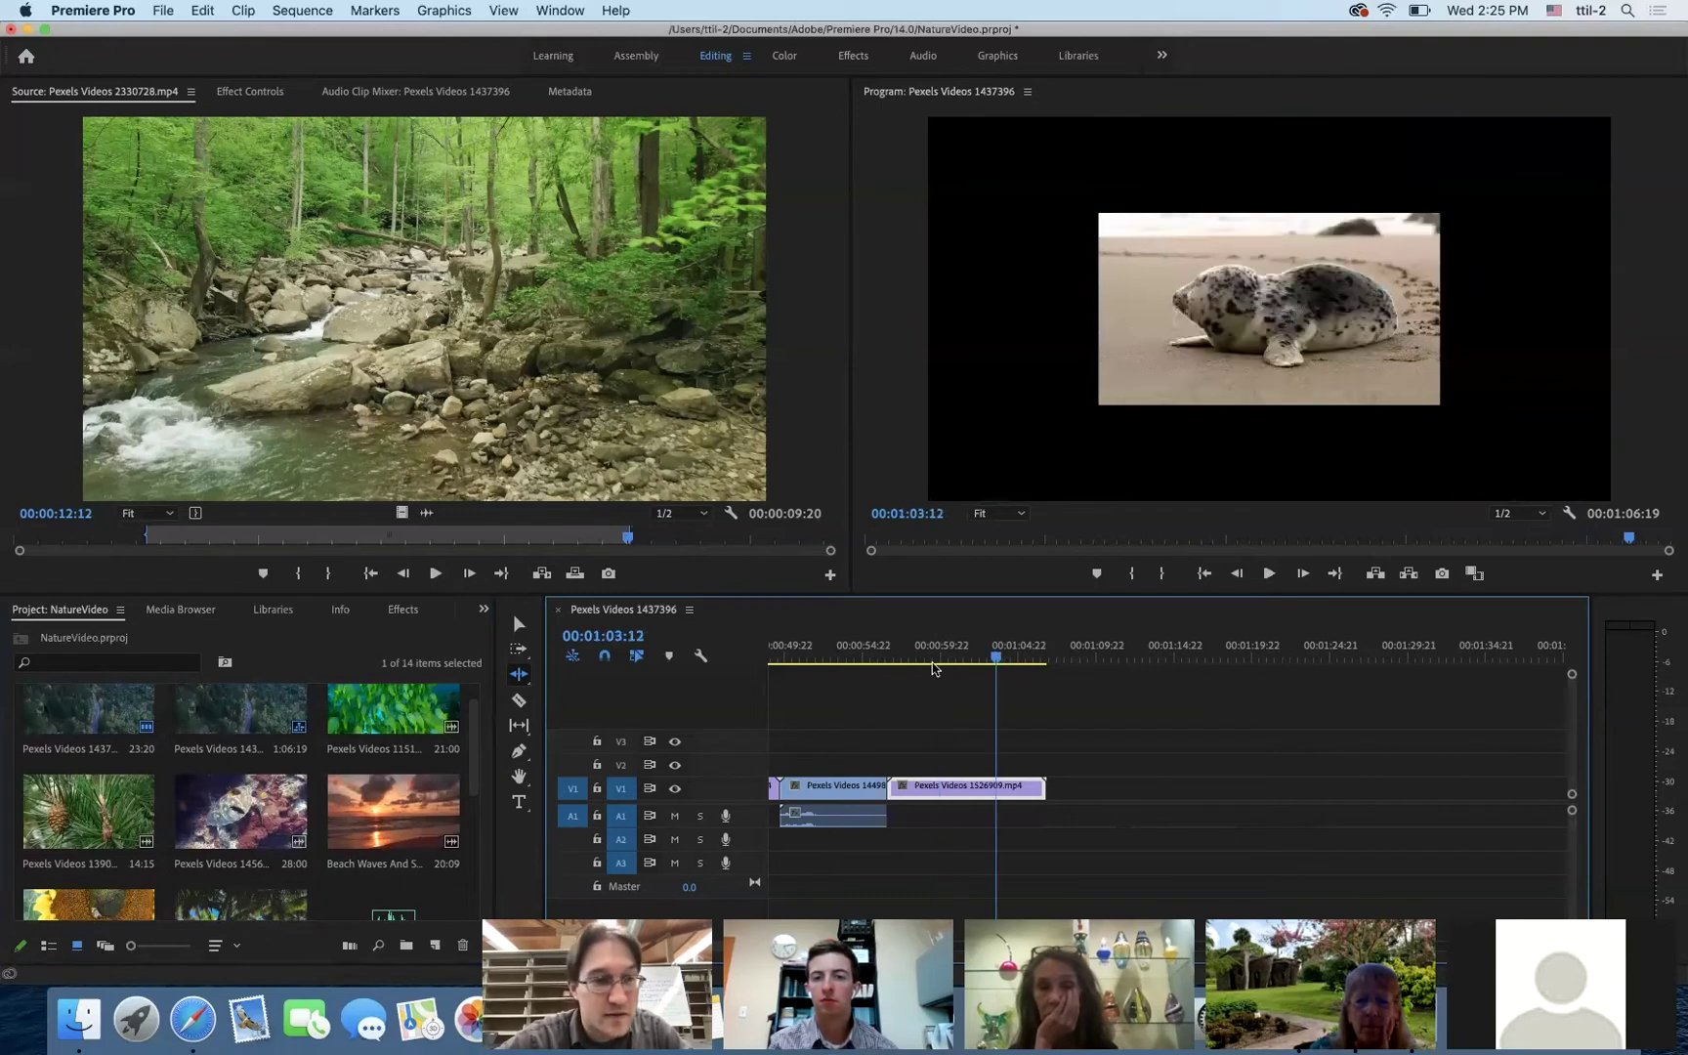
click(395, 747)
drag(395, 748, 1091, 793)
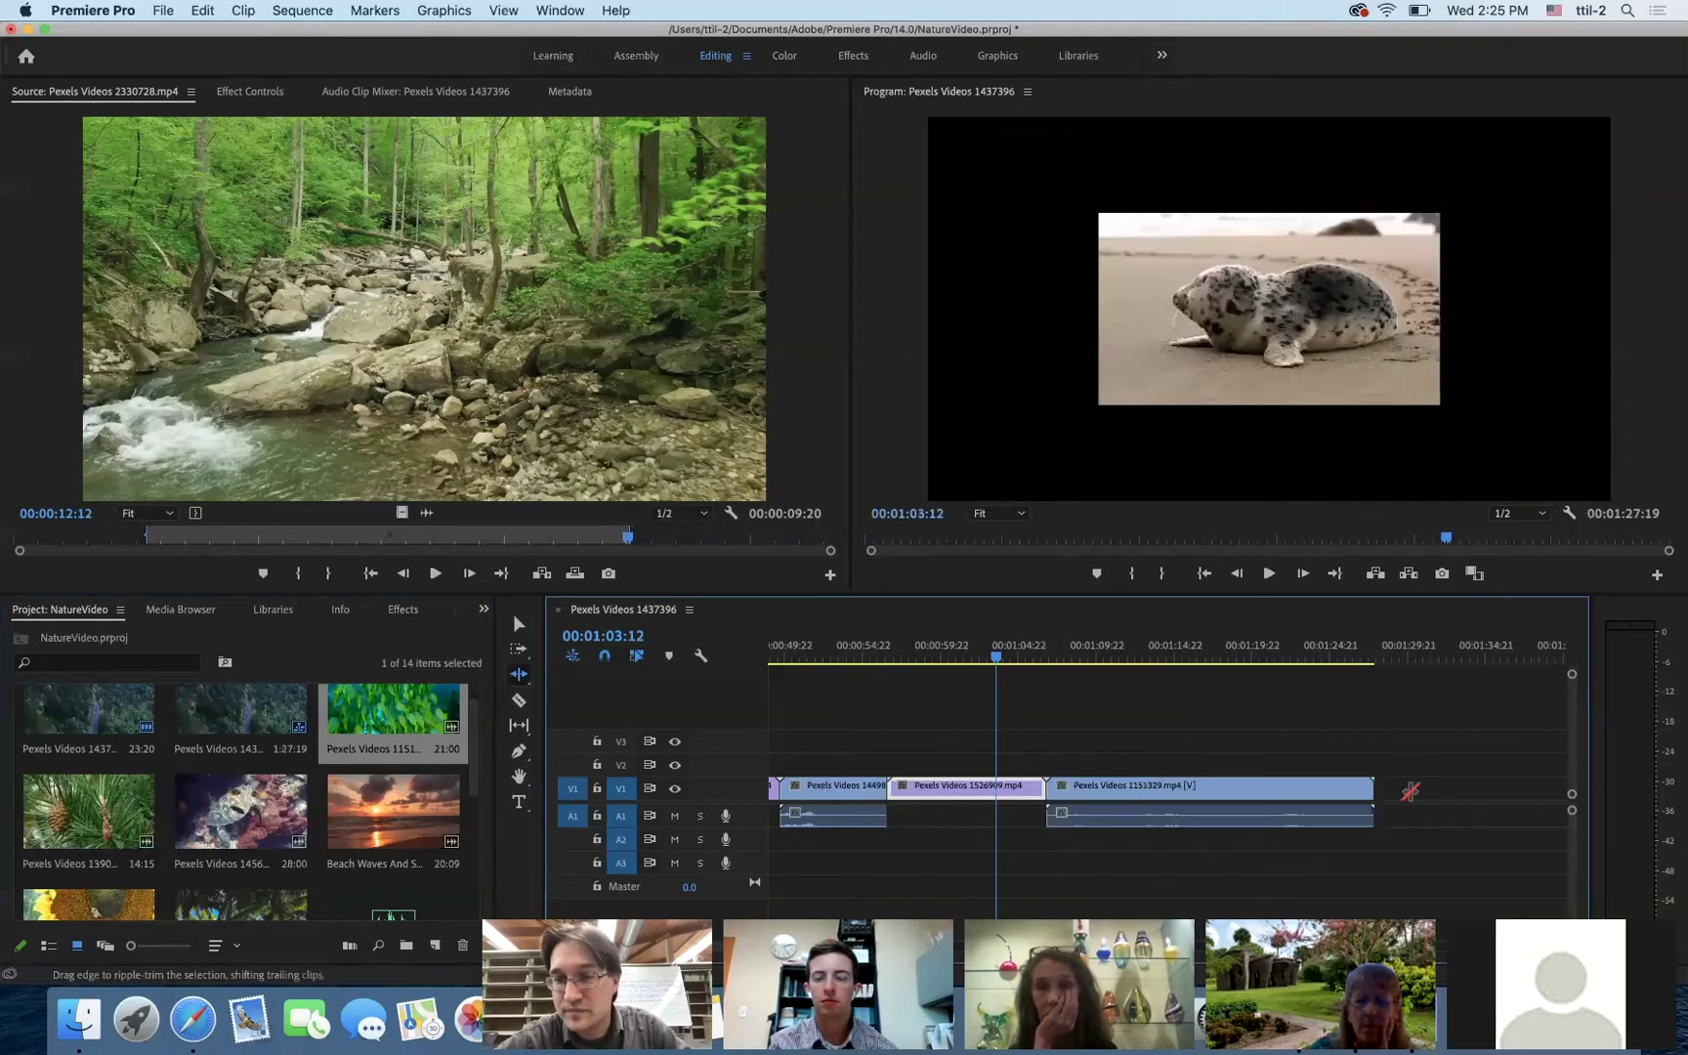
- Ripple-trim about 11 seconds off the end of 1151329.mp4, making the sequence 01:16:10
drag(1369, 791, 1194, 801)
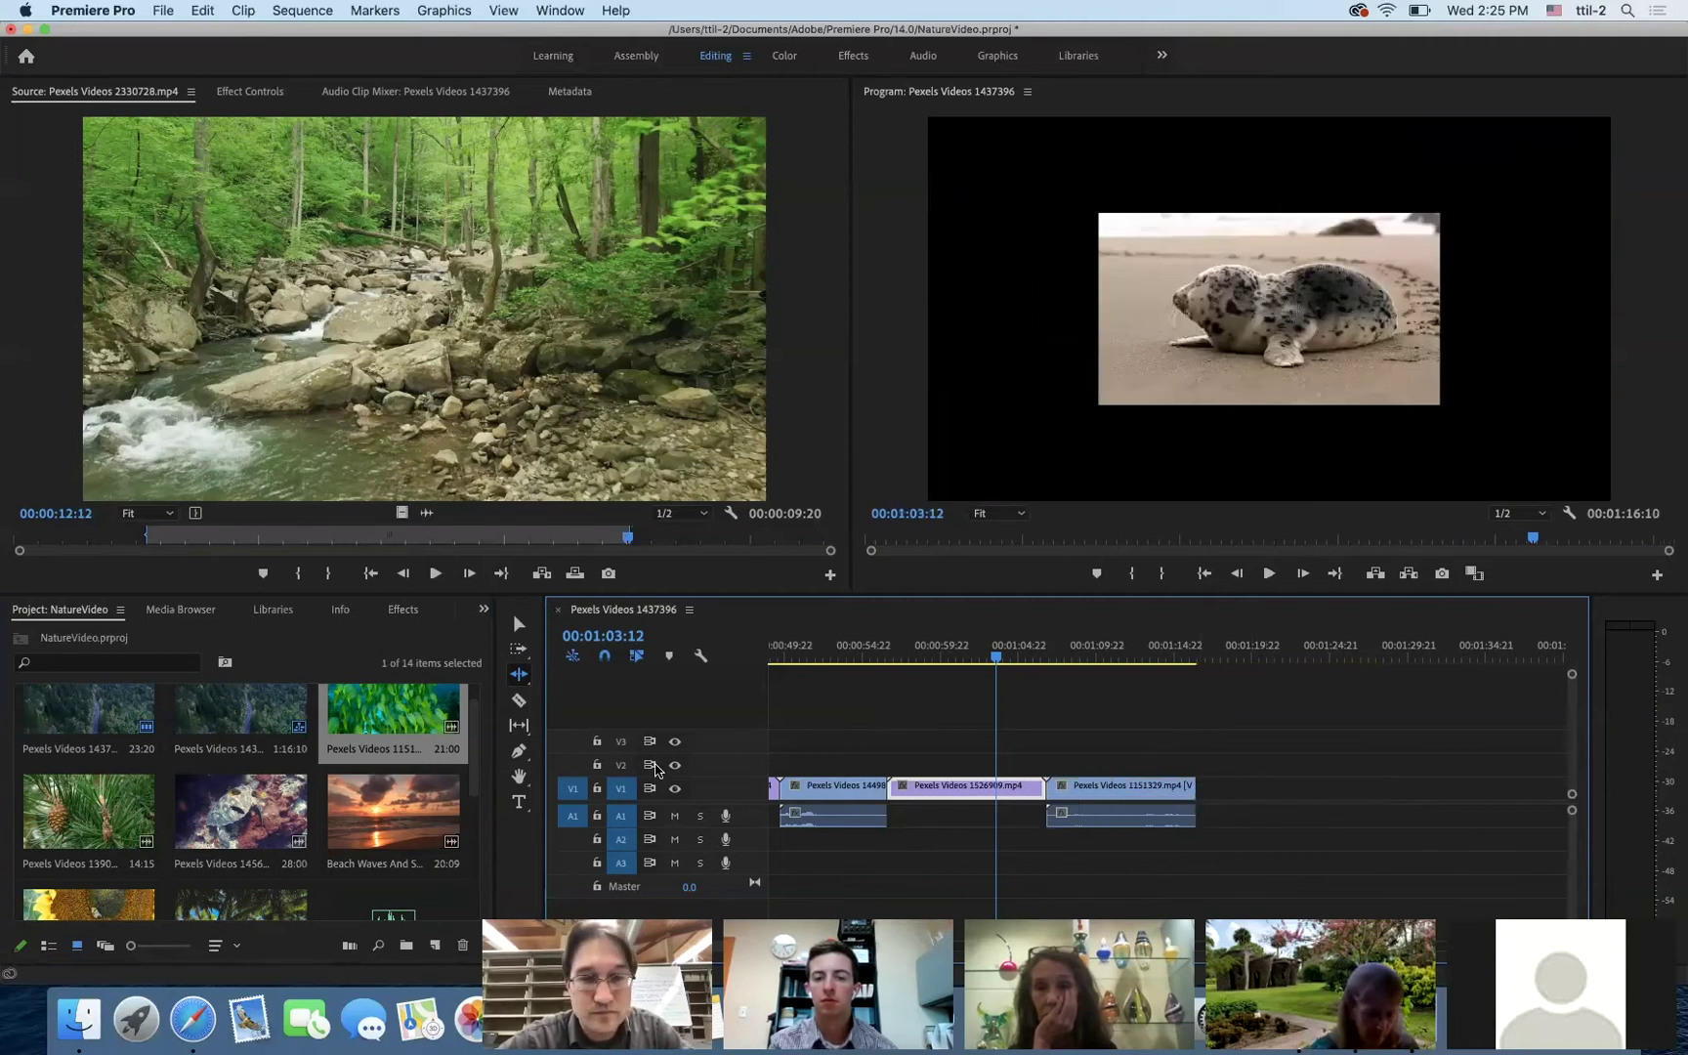
scroll(316, 730, up, 1)
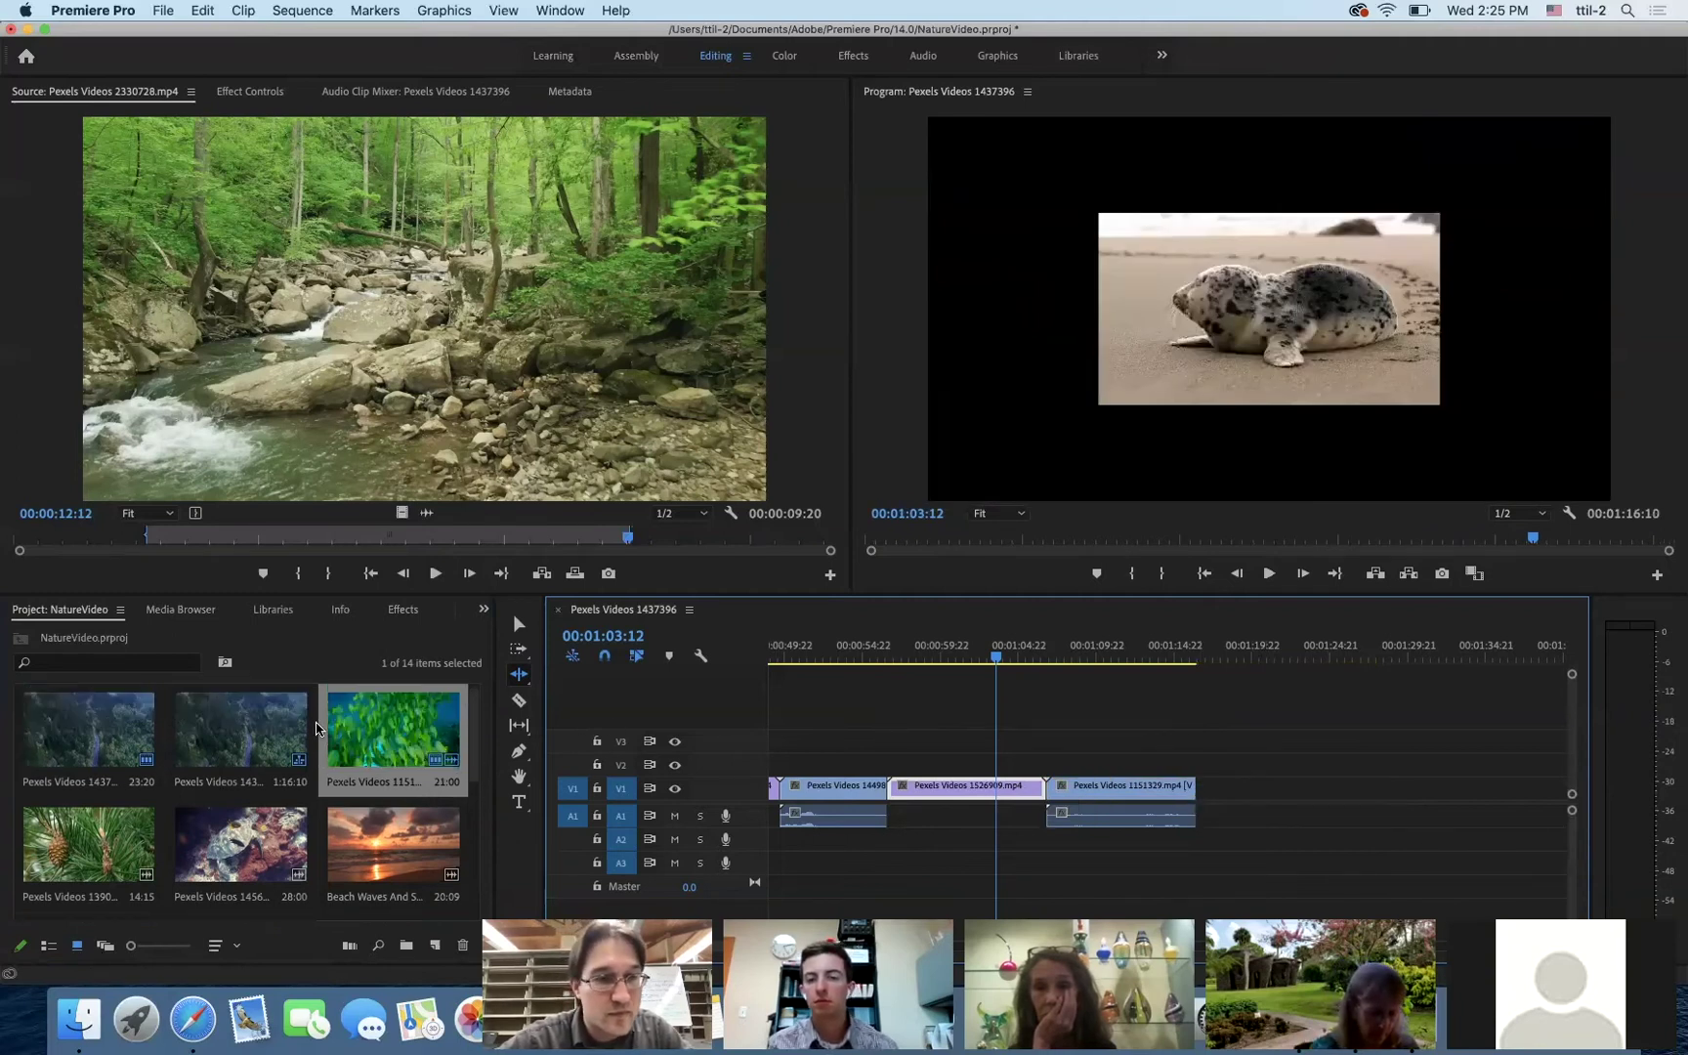
scroll(285, 817, down, 3)
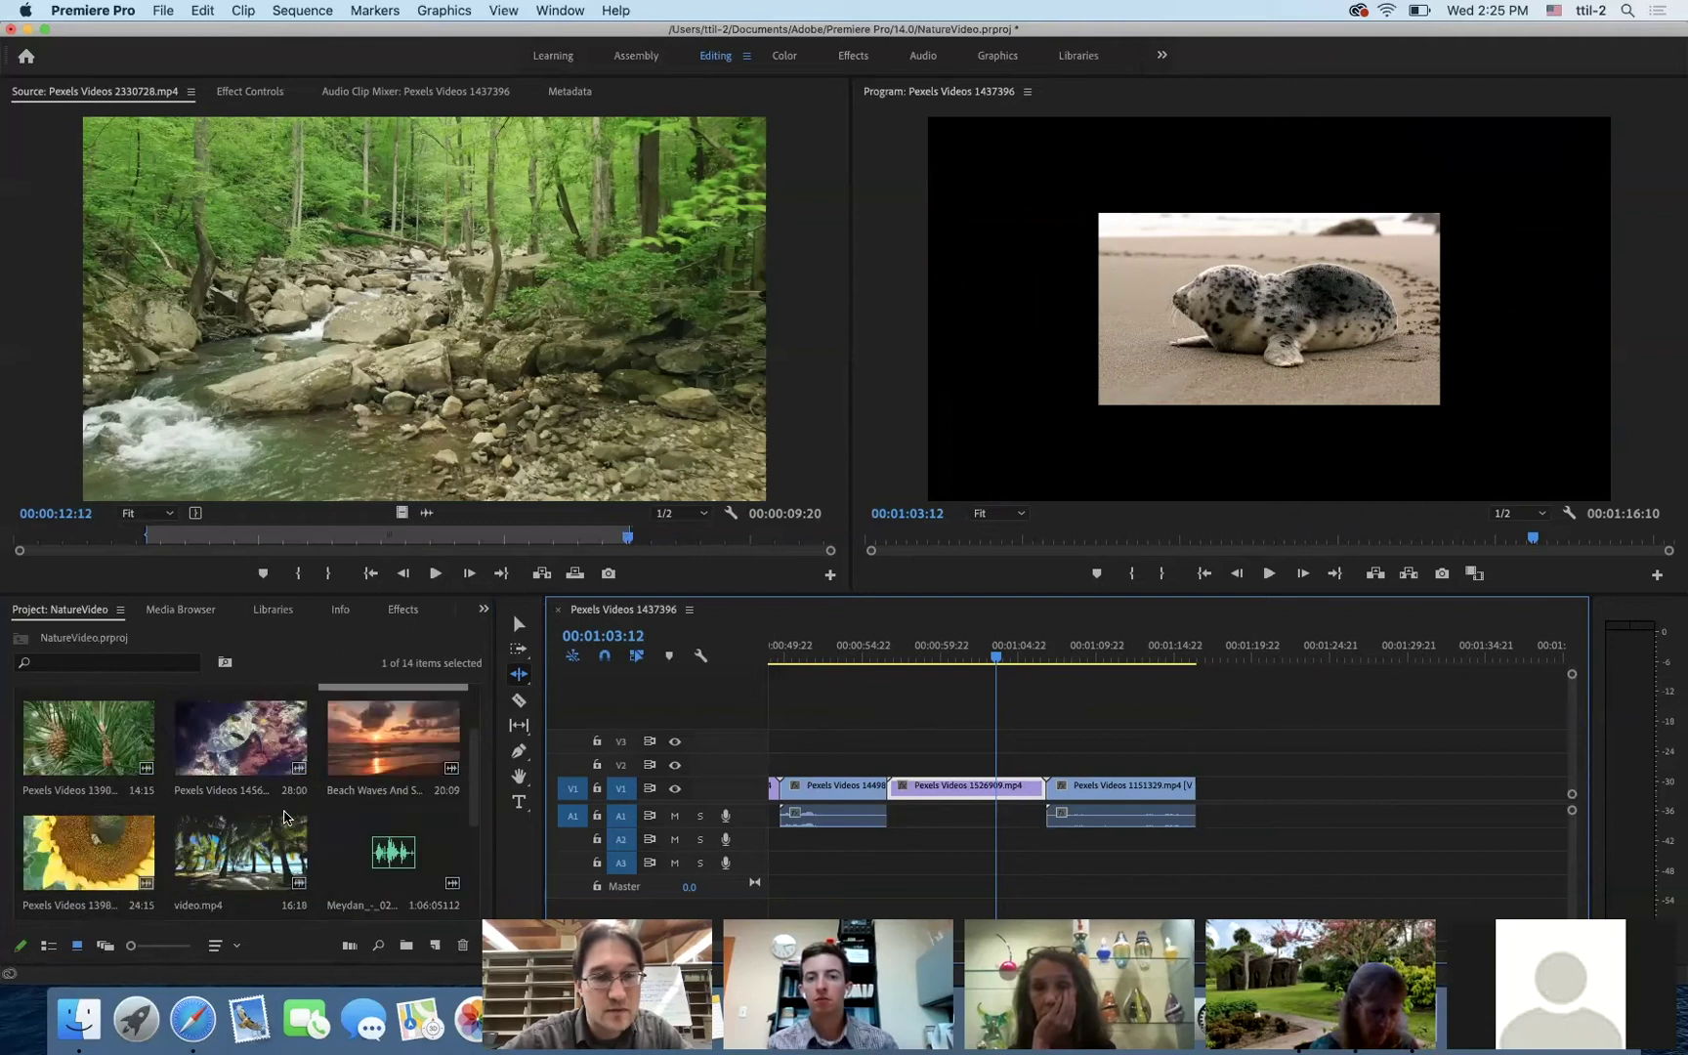
- Append Beach Waves And Sunset.mp4 to V1 and ripple-trim its tail to end at 00:01:28:03
drag(386, 766, 1431, 767)
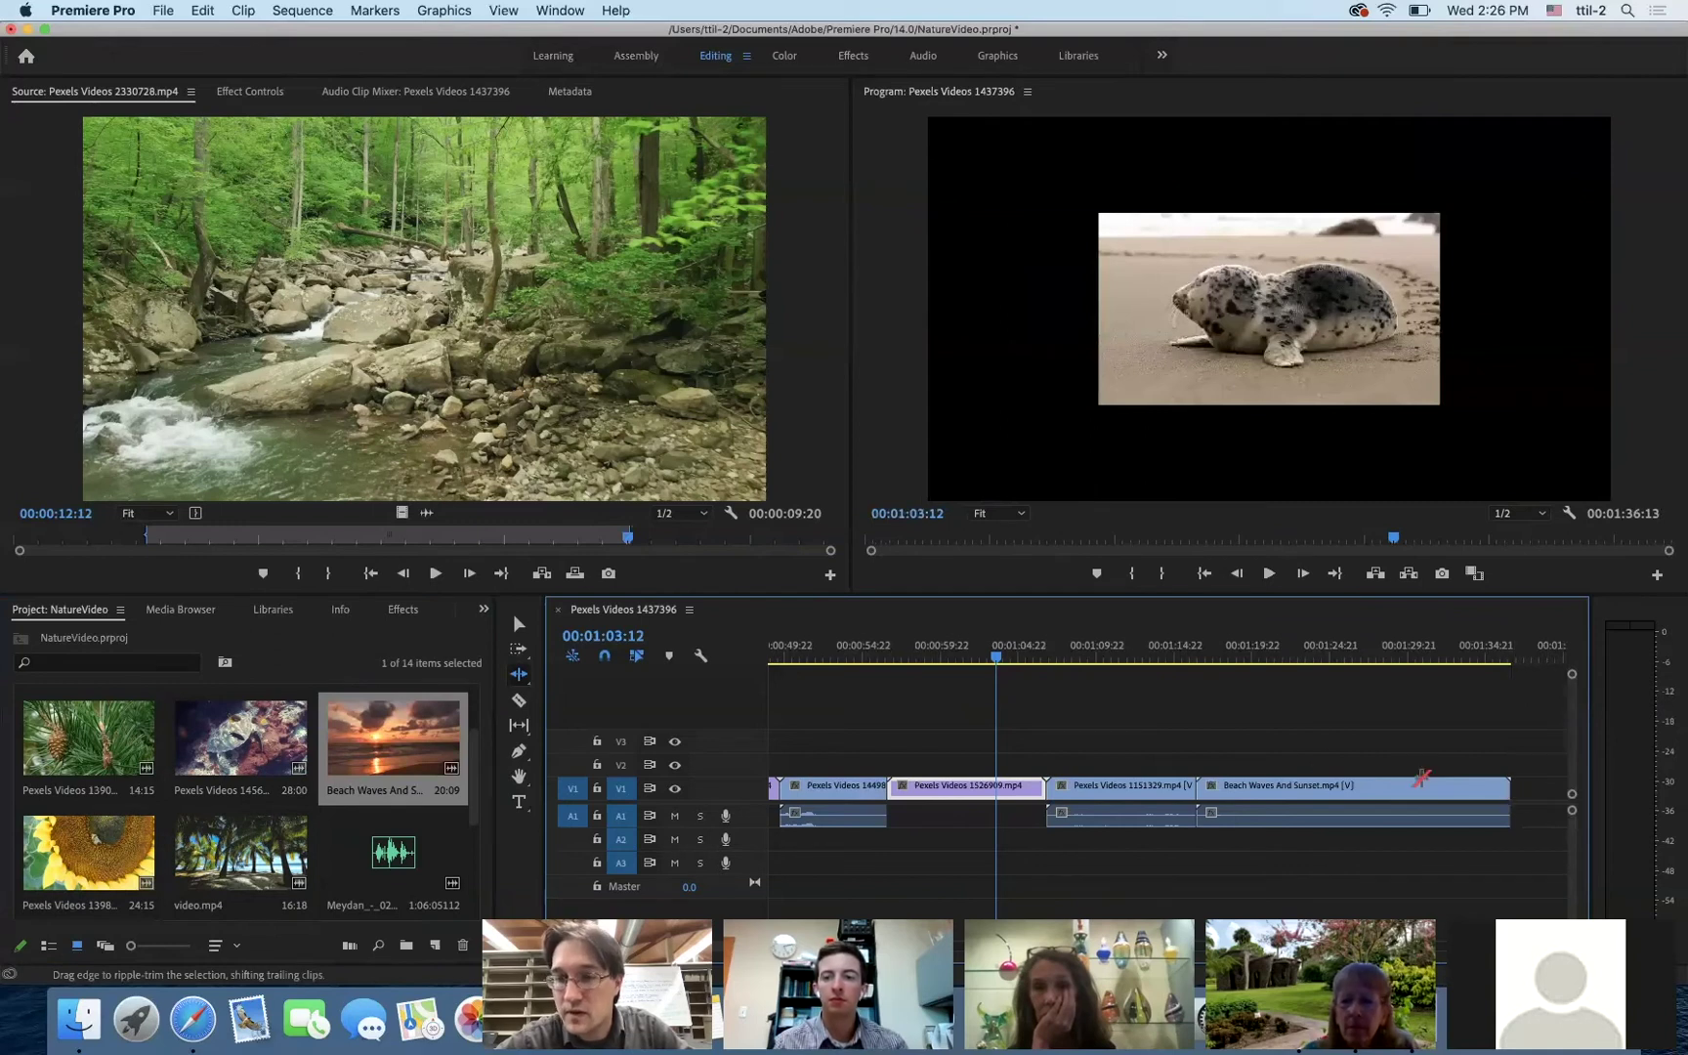
click(1334, 654)
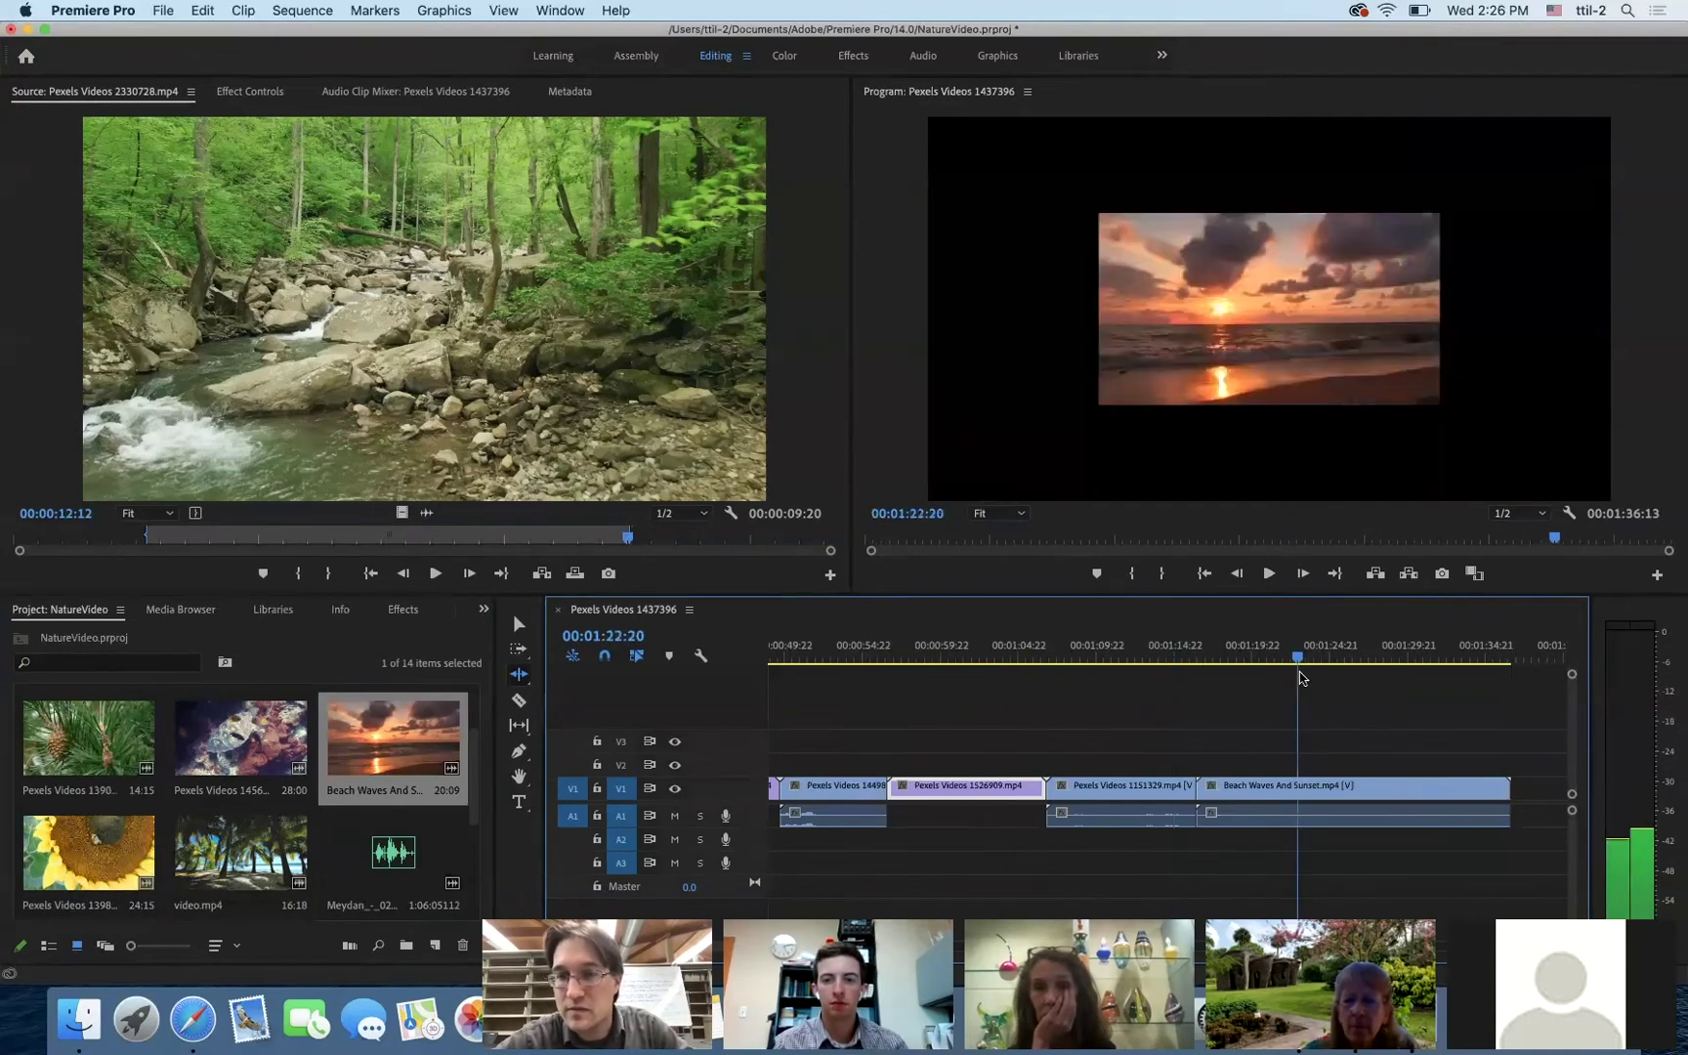
drag(1349, 683, 1394, 684)
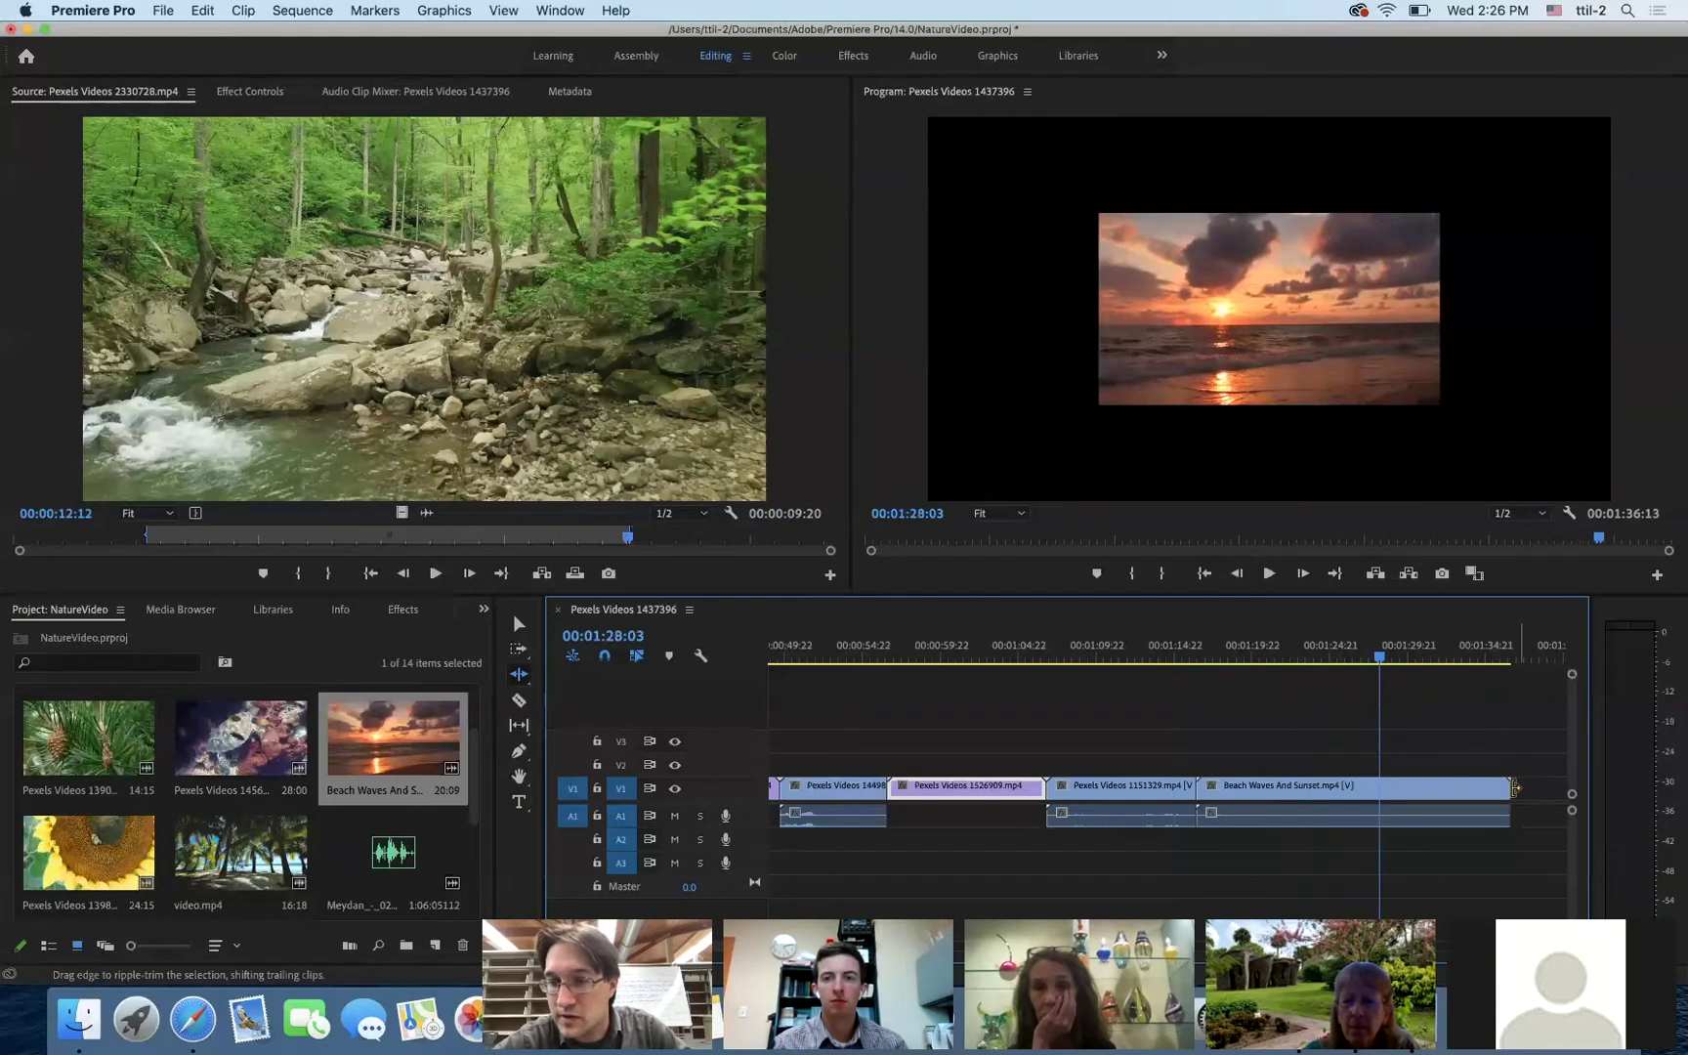
drag(1506, 788, 1380, 807)
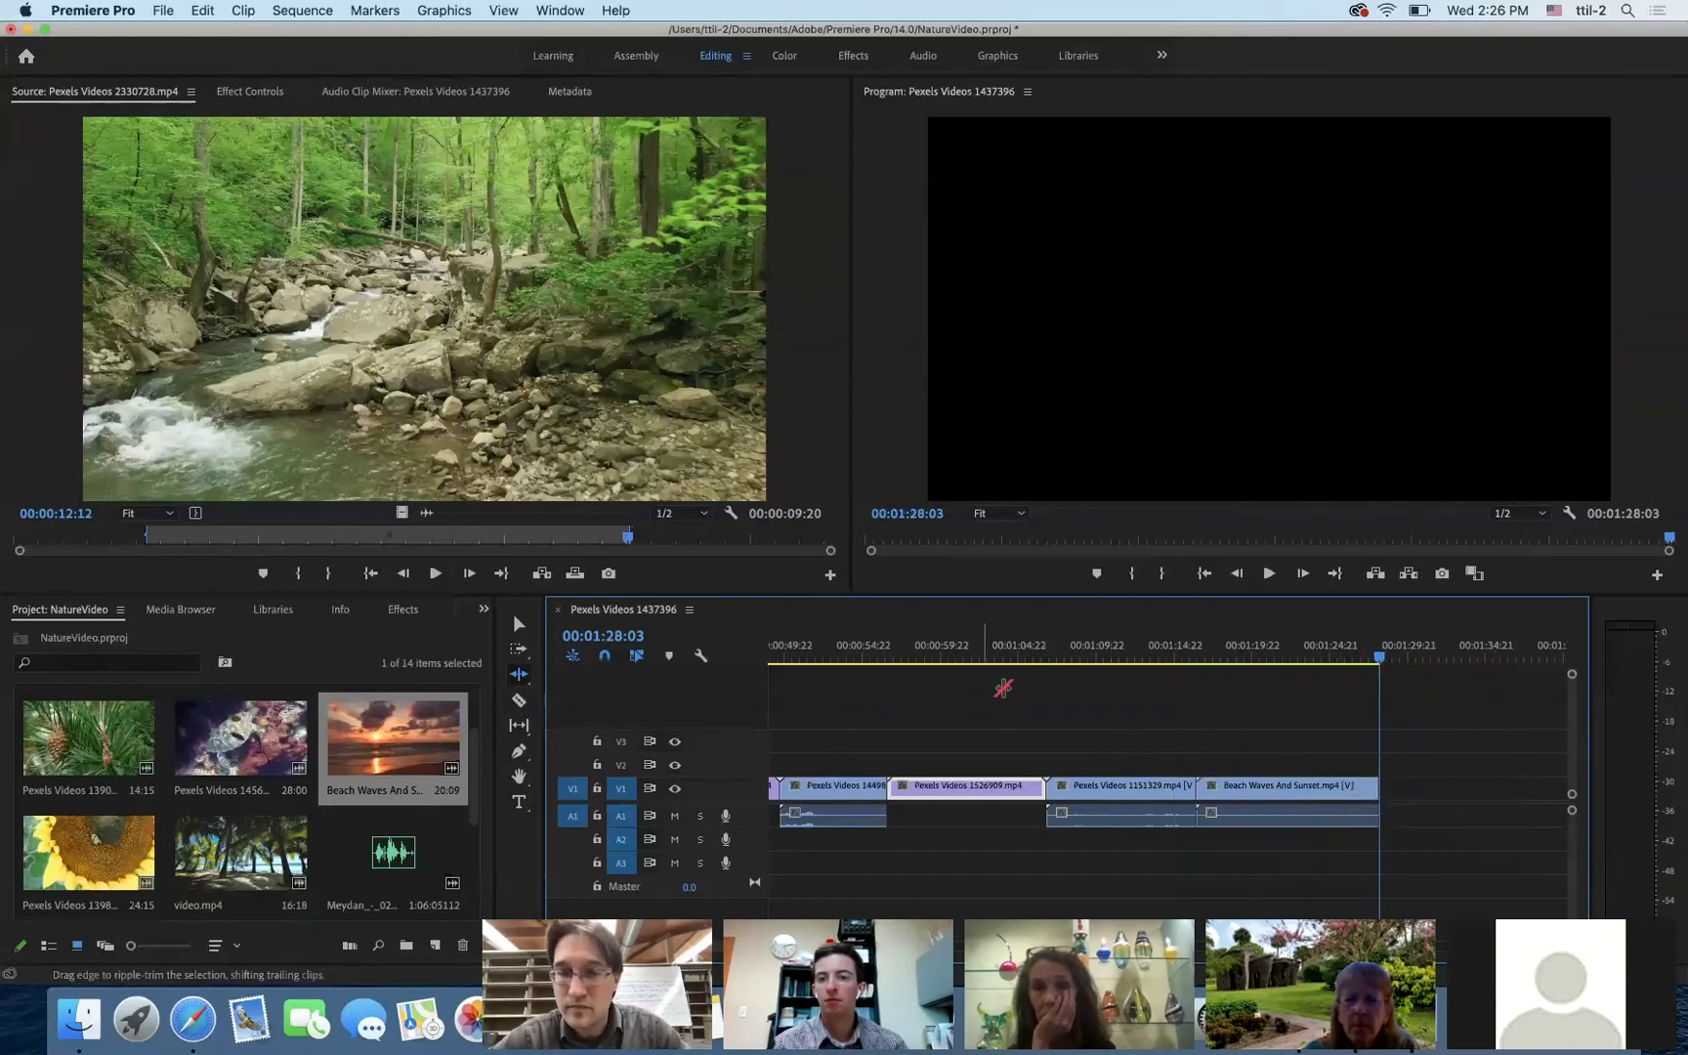
drag(1380, 662, 999, 670)
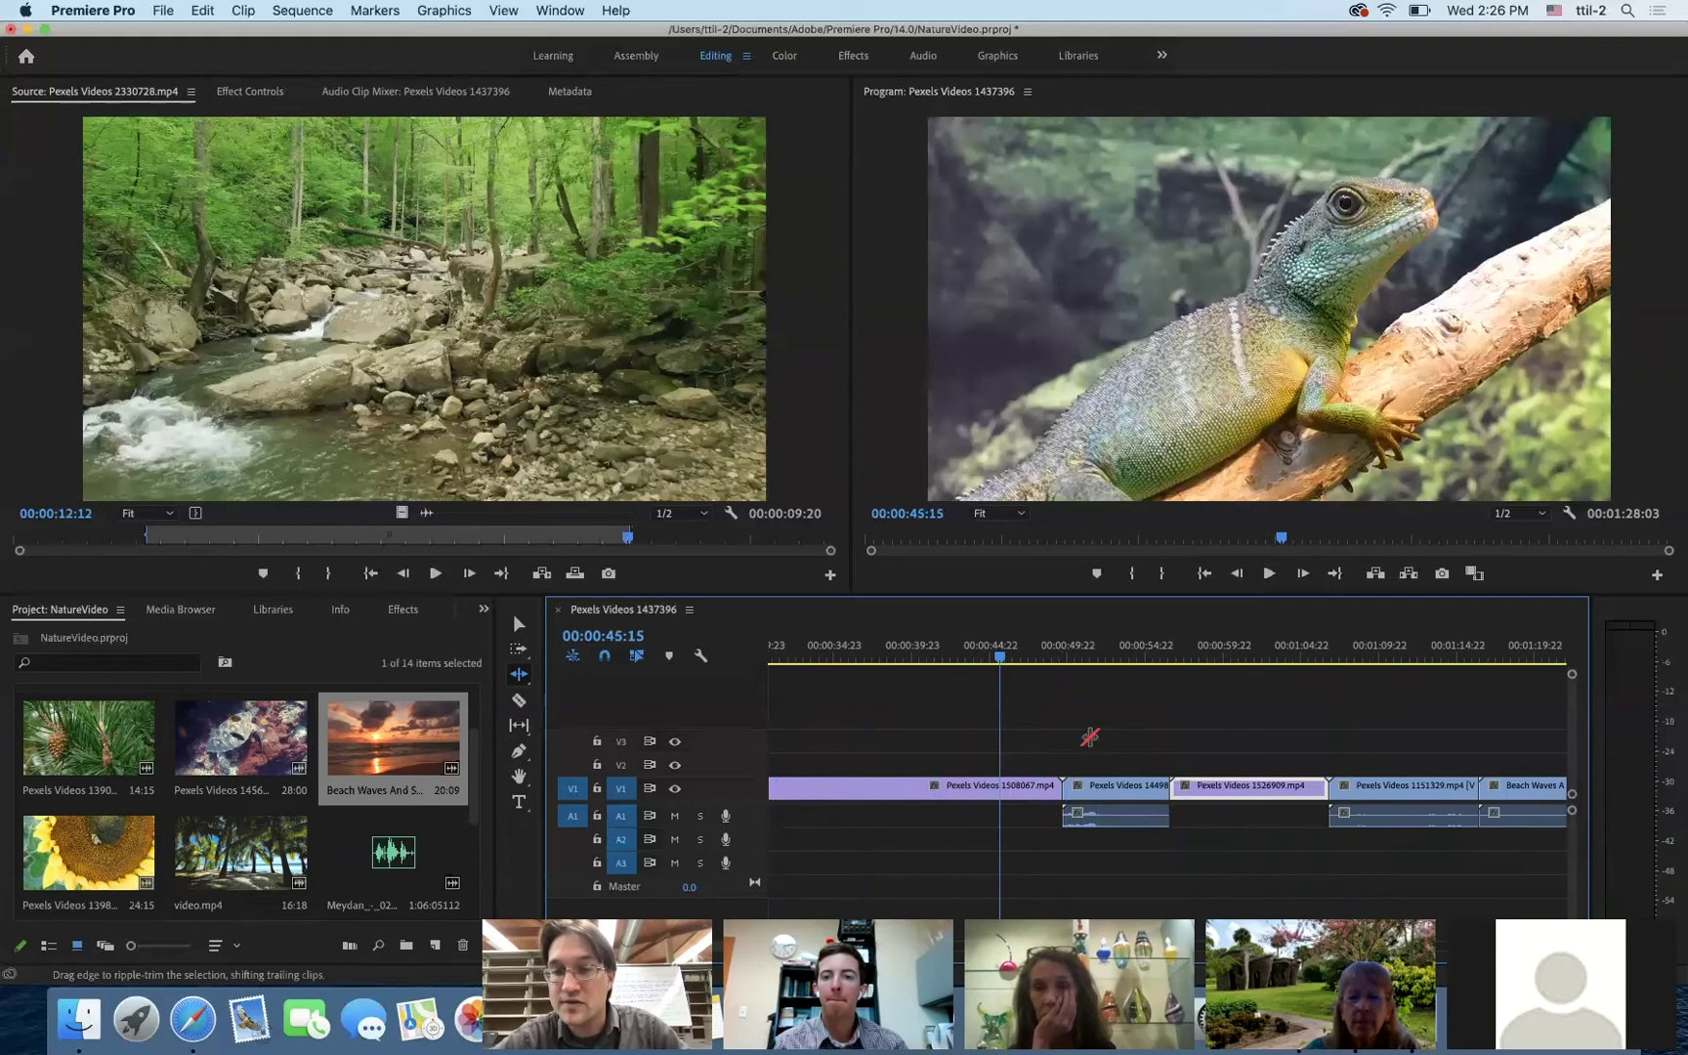
- With the Selection tool active, lock track V1 so the video clips stay untouched
click(519, 624)
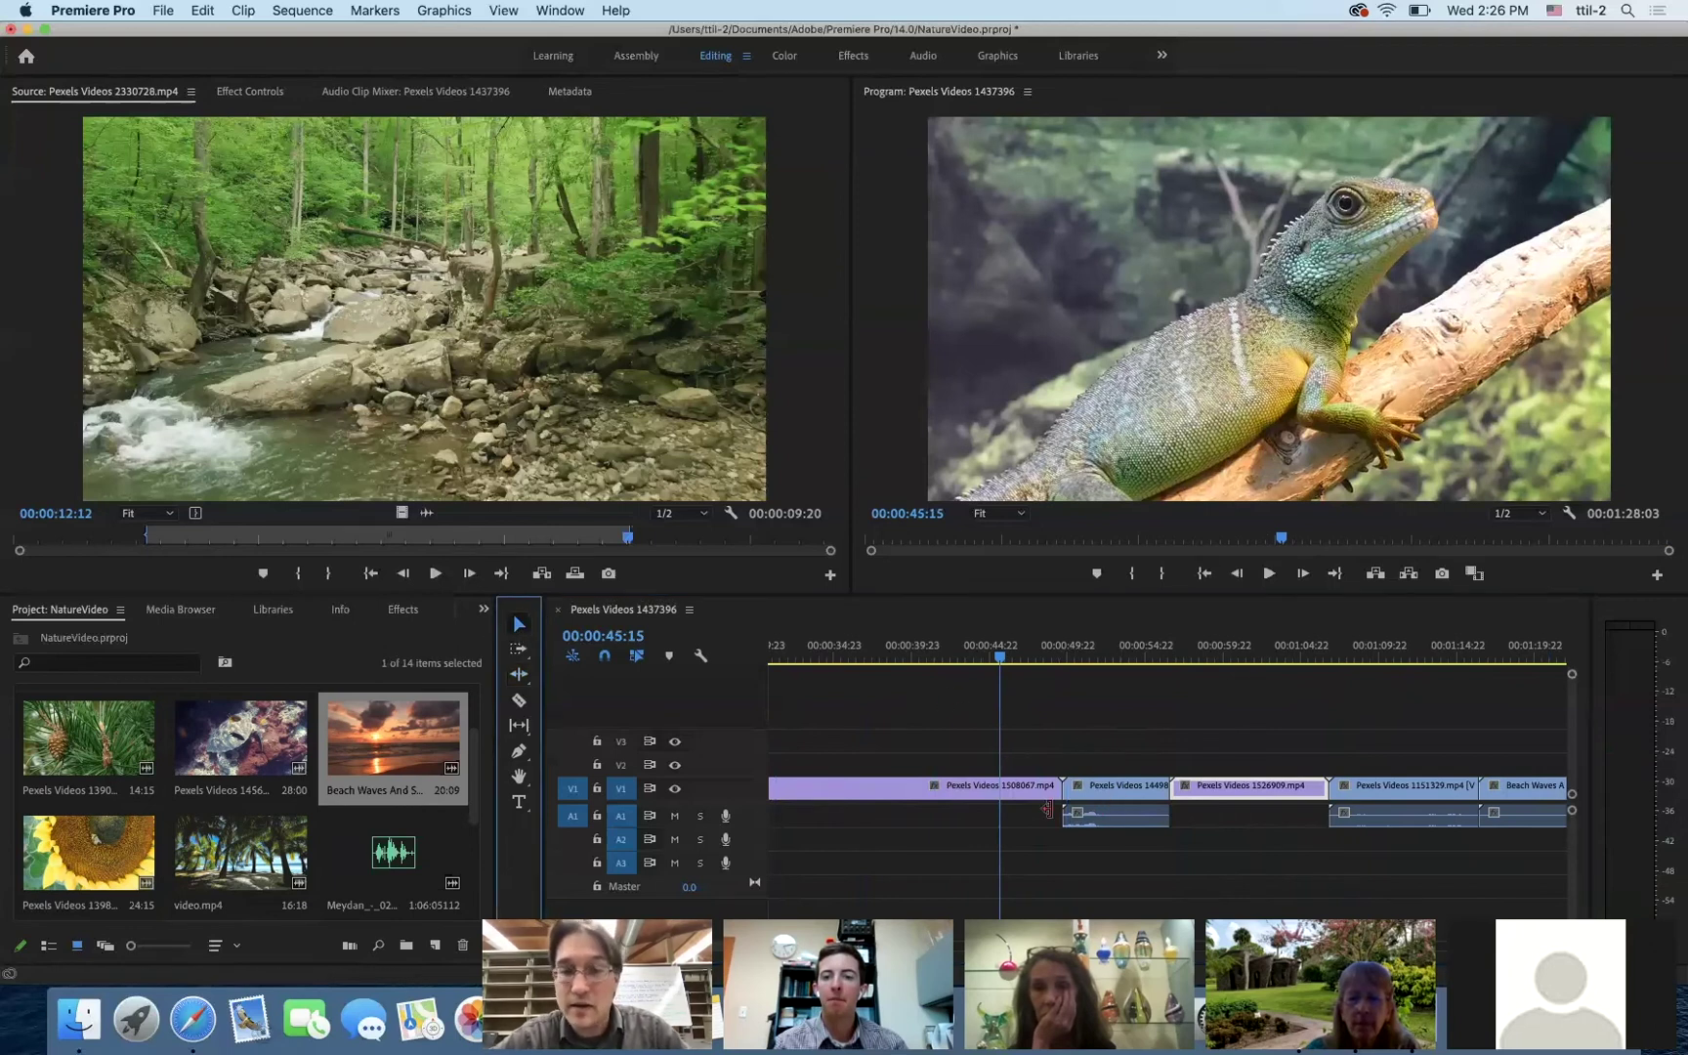
click(1130, 831)
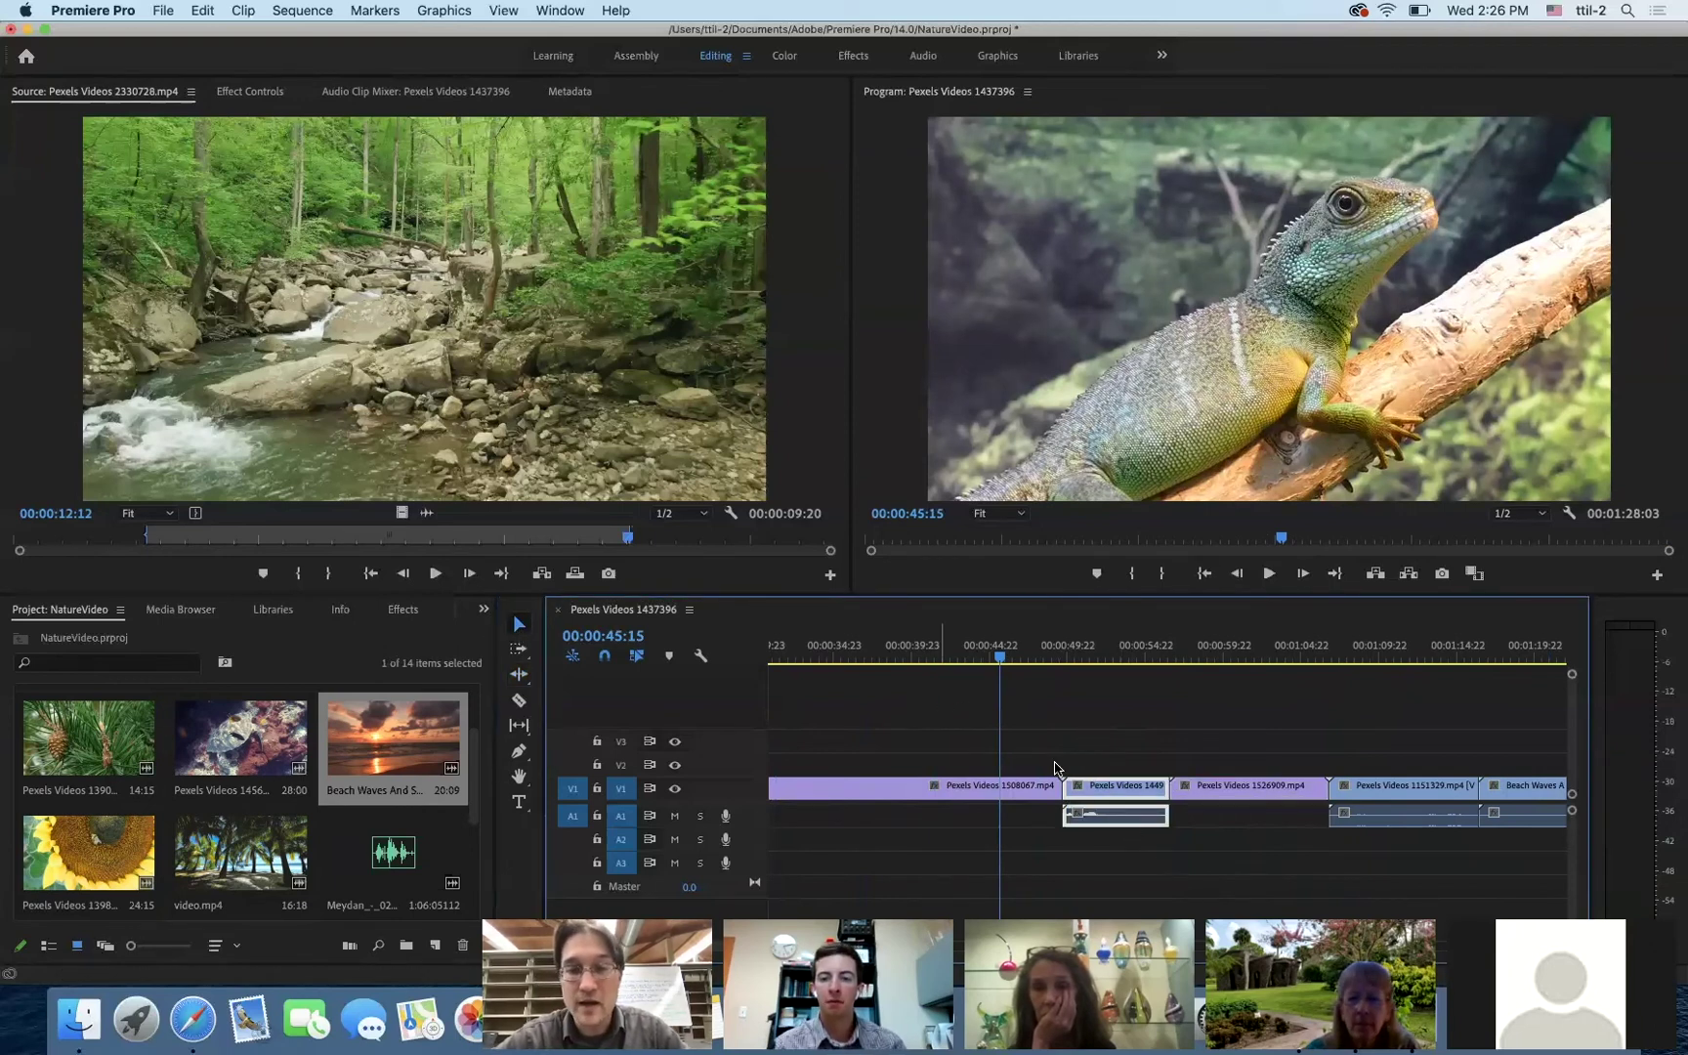
click(1355, 805)
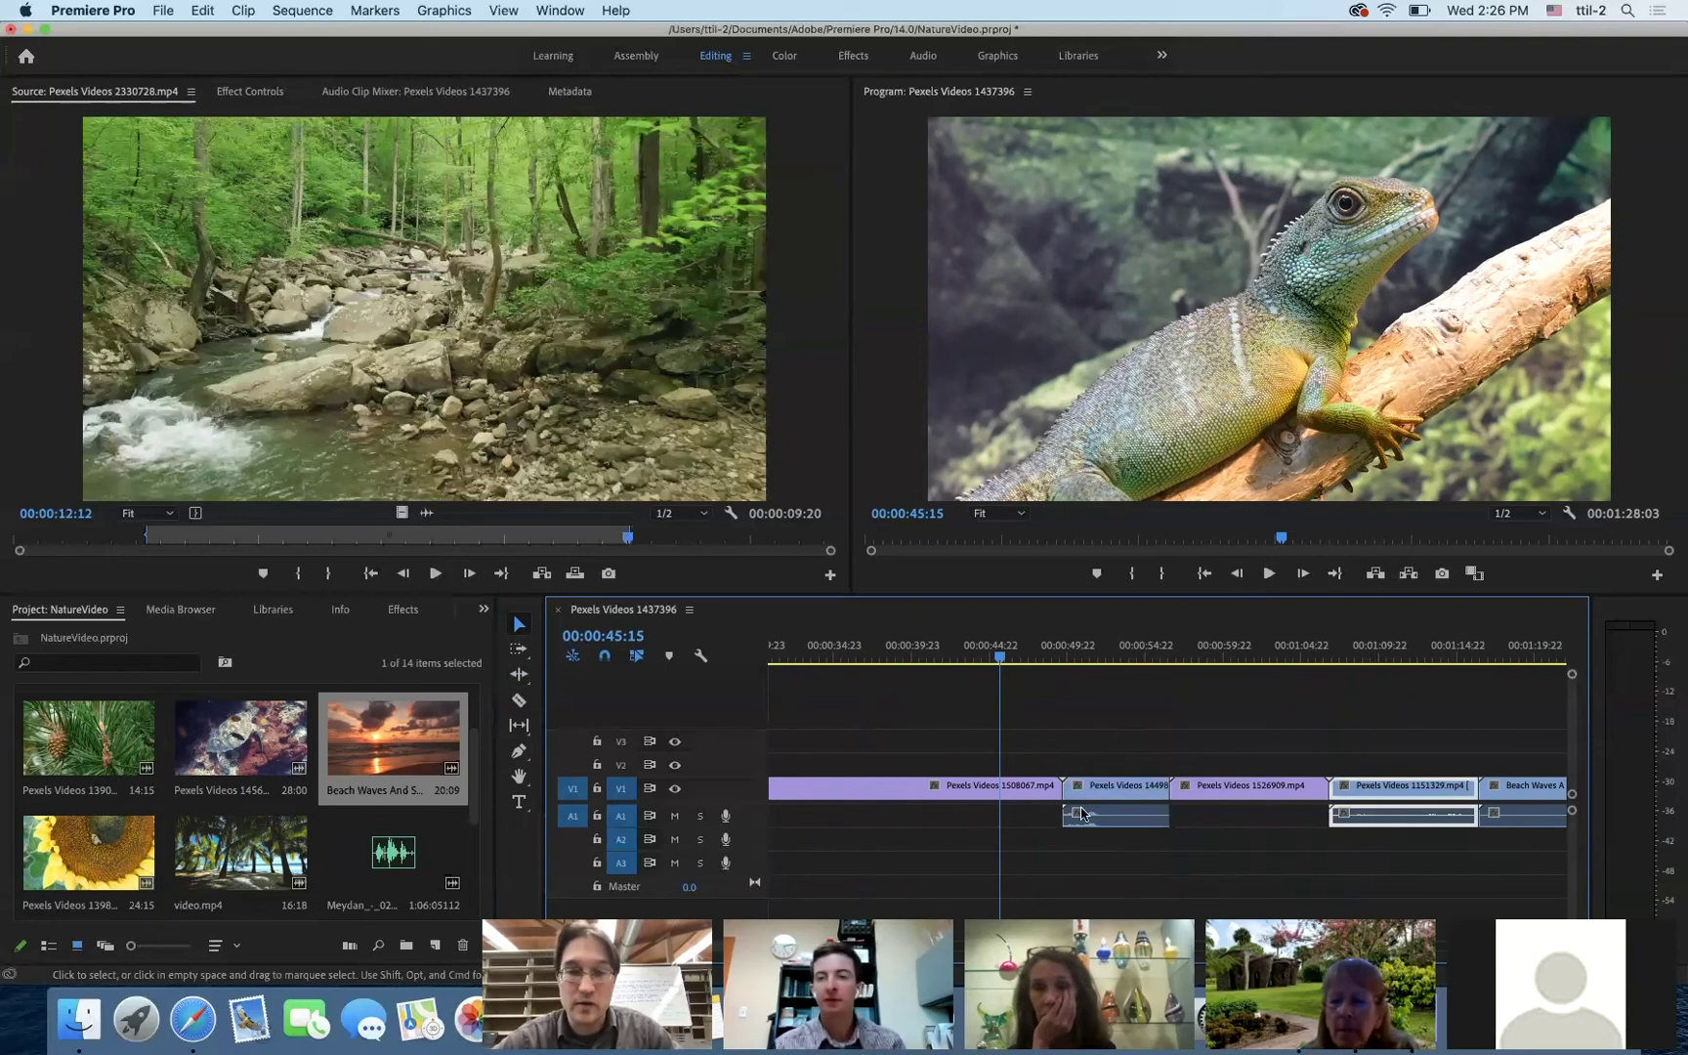
click(1106, 789)
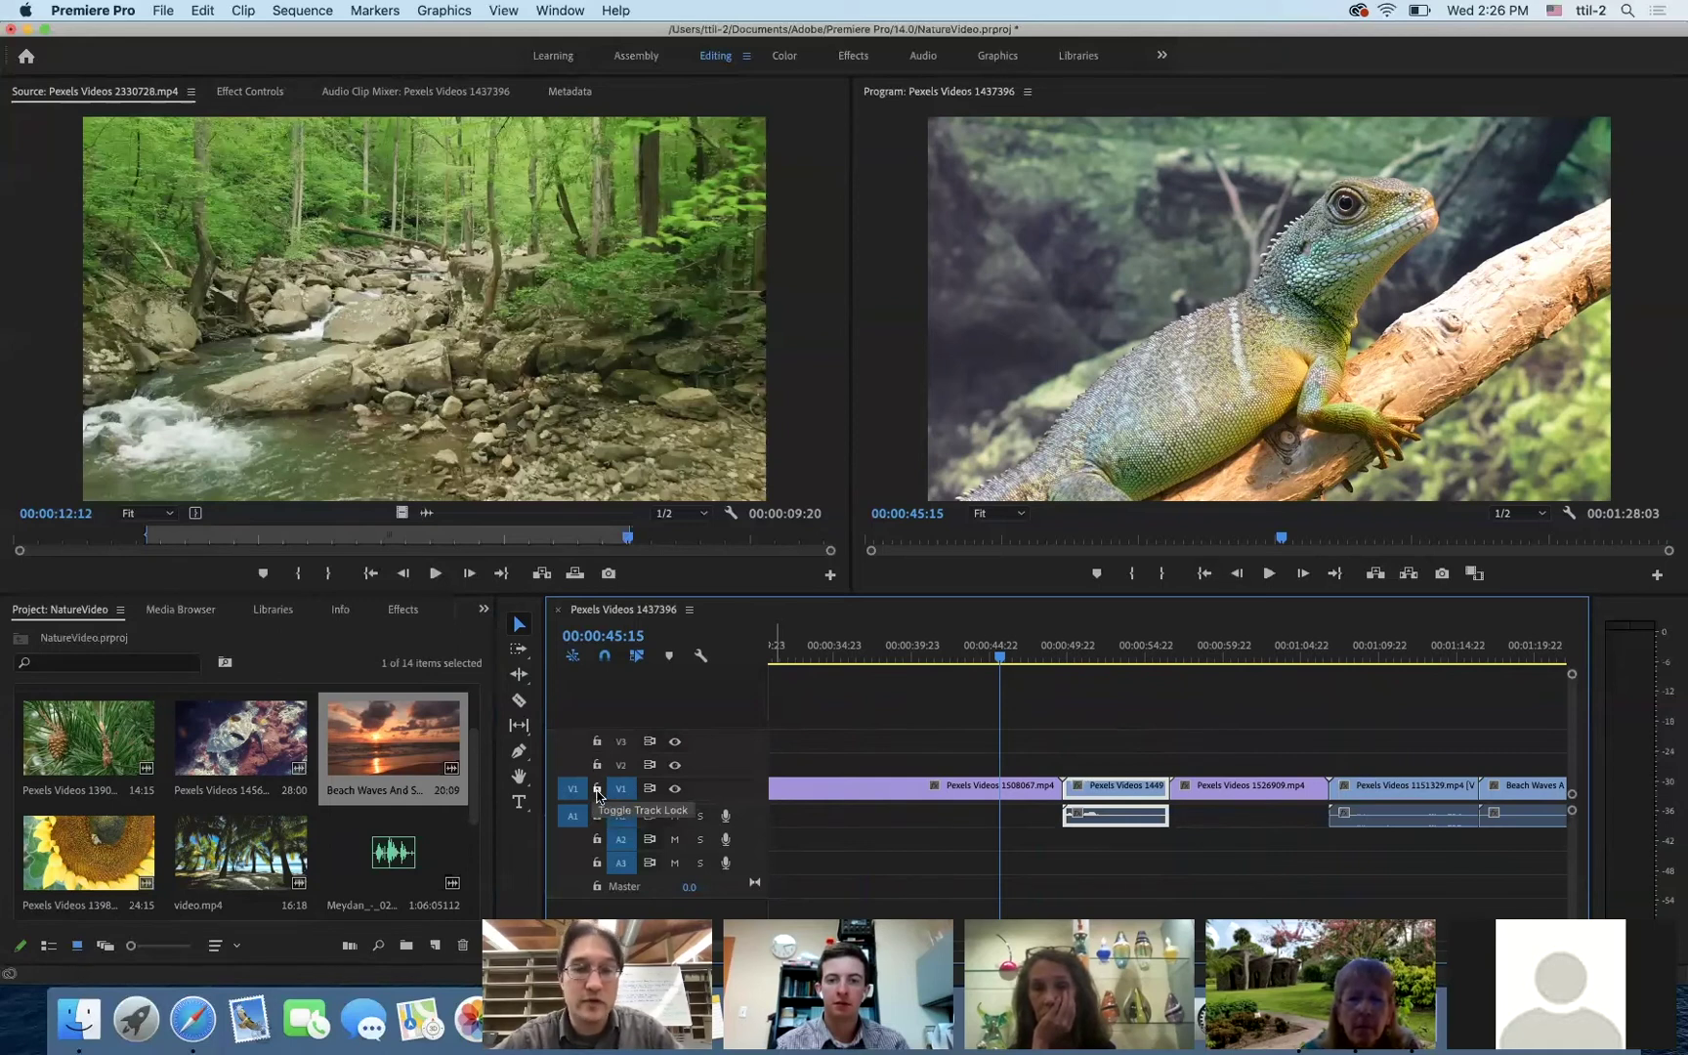
click(596, 792)
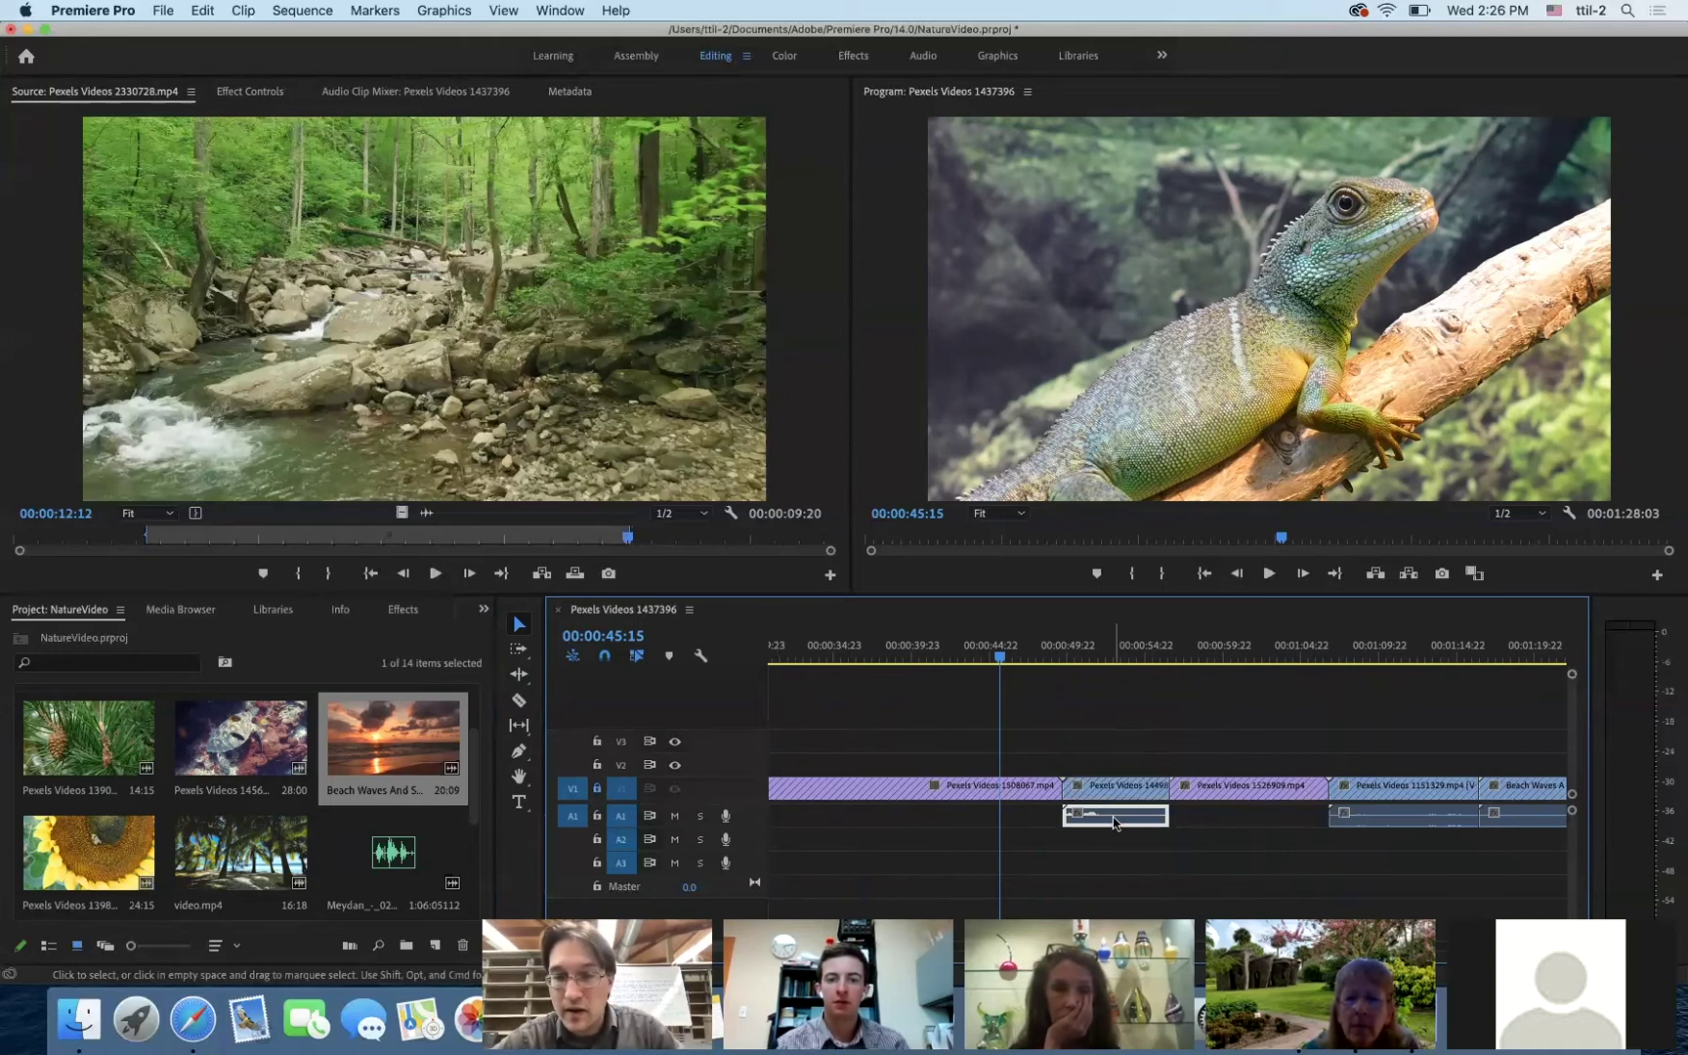
- Marquee-select all audio clips on A1 and delete them
click(1462, 818)
scroll(1393, 878, right, 2)
scroll(1392, 877, right, 2)
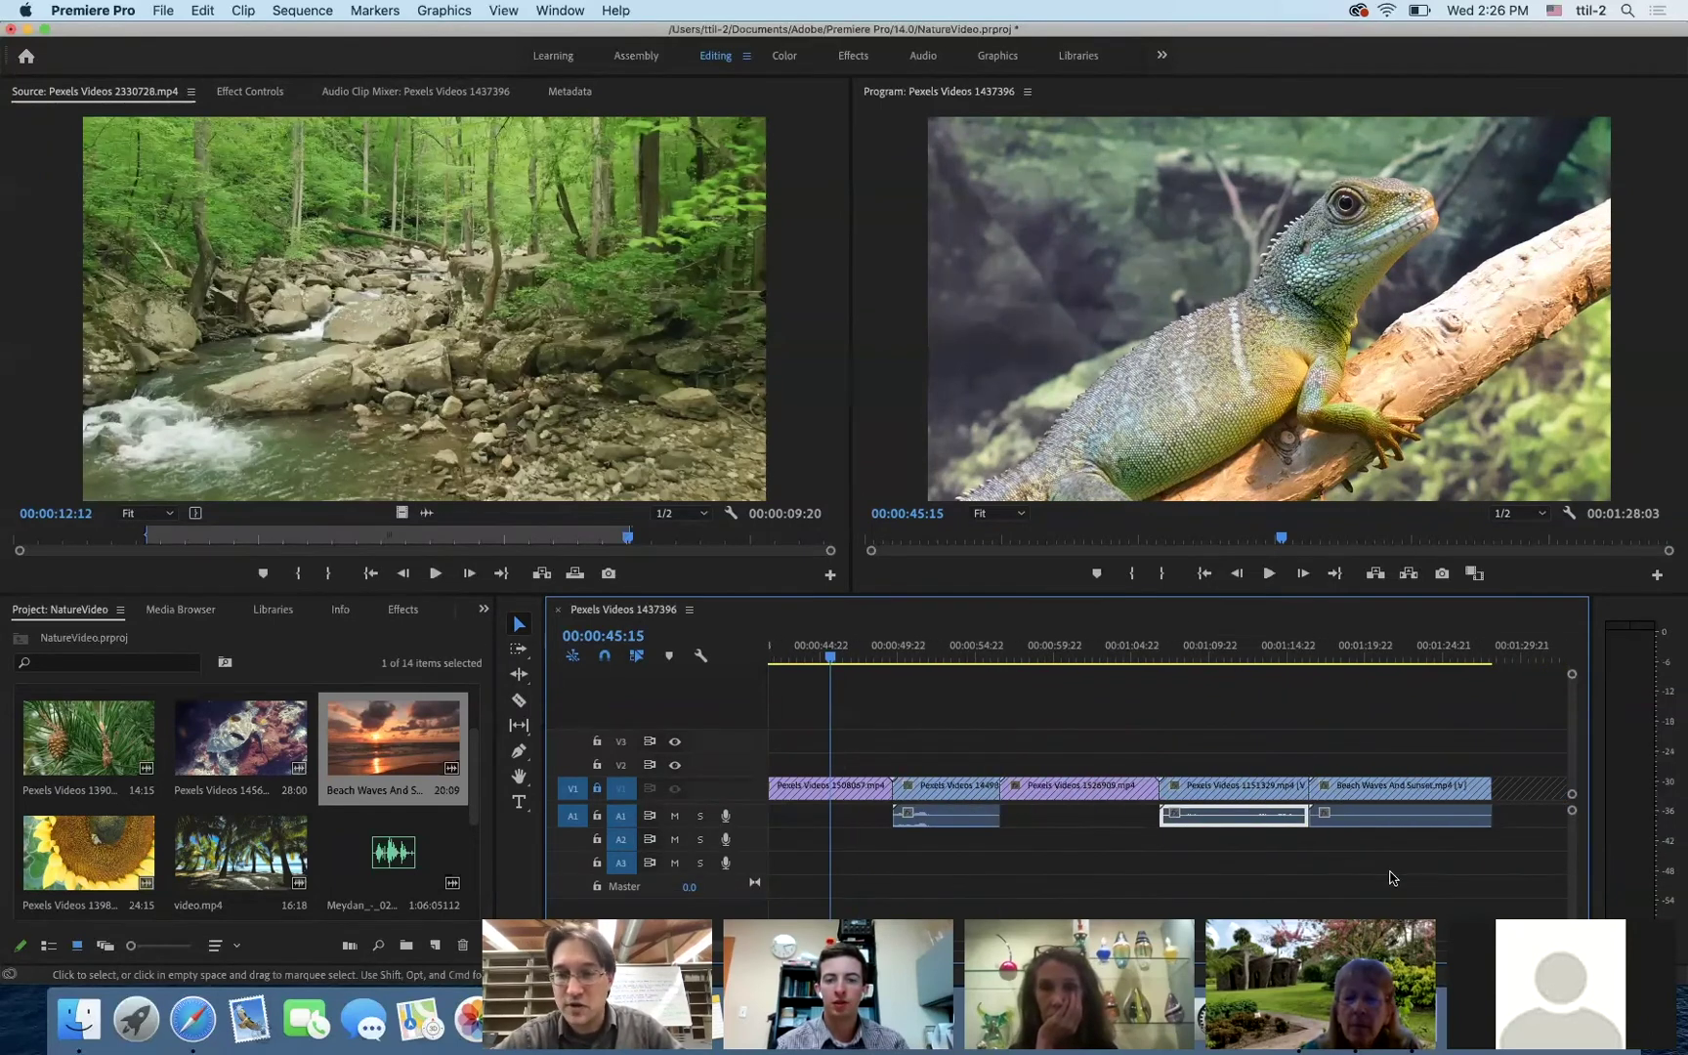
drag(1493, 861, 933, 824)
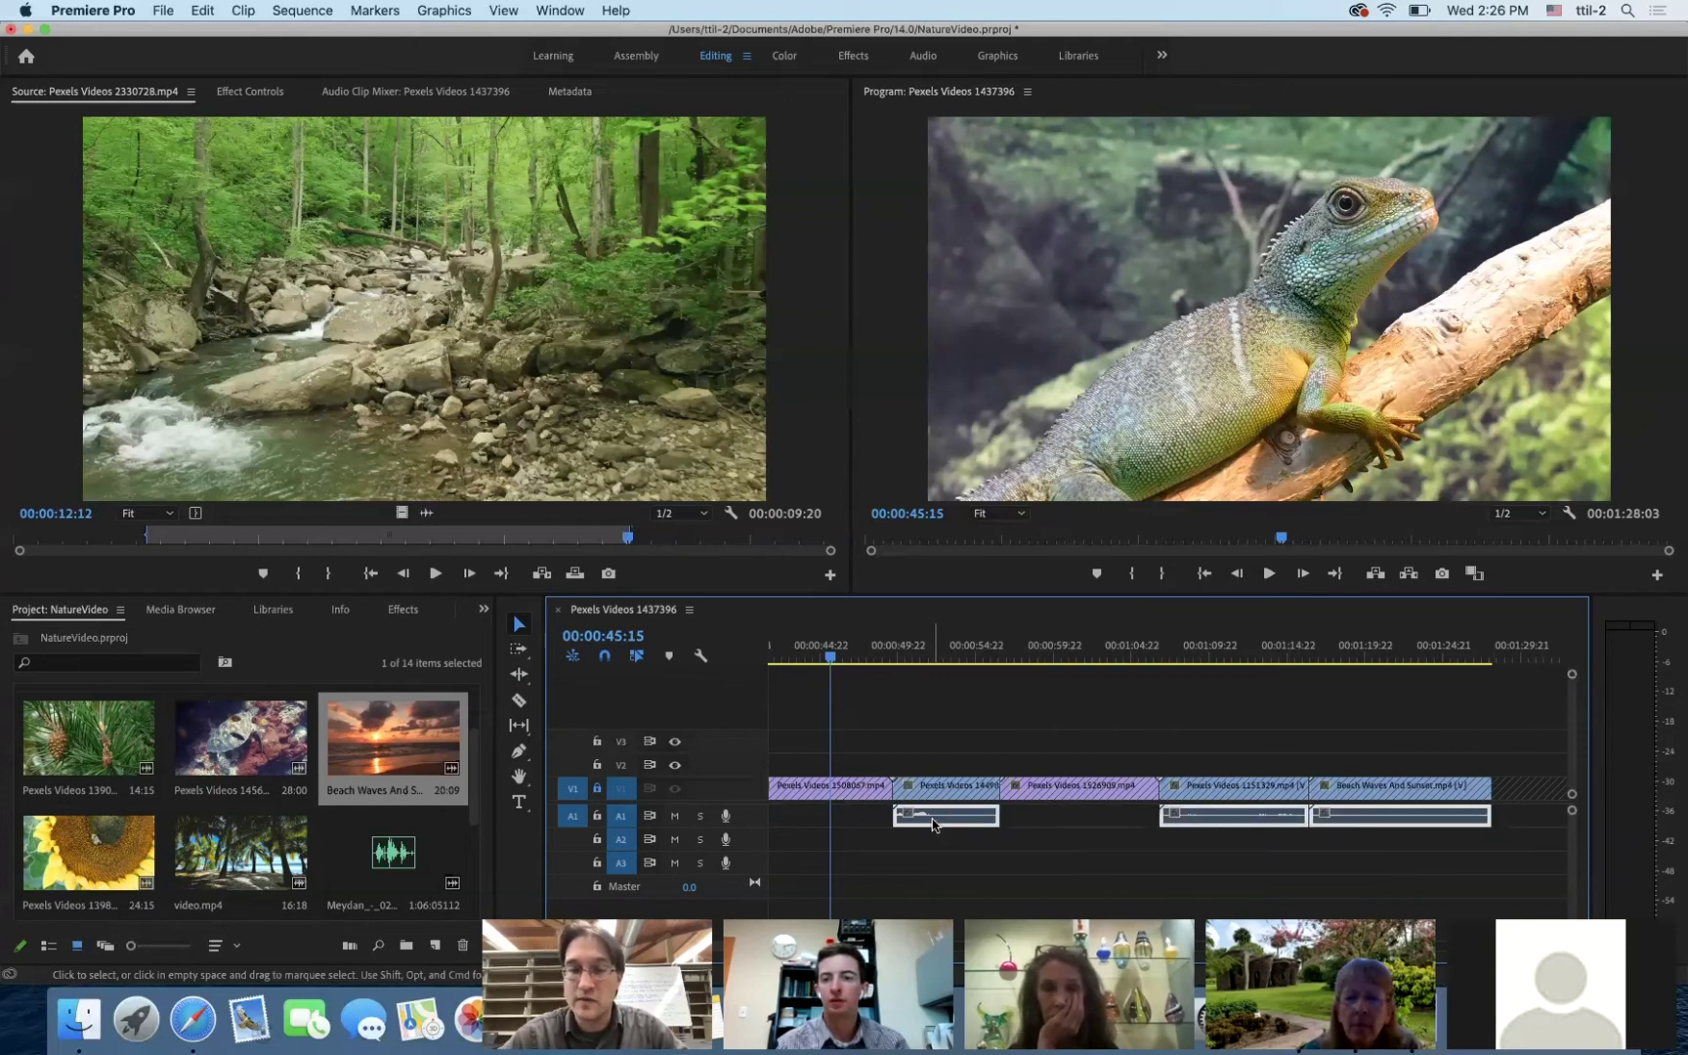
key(Delete)
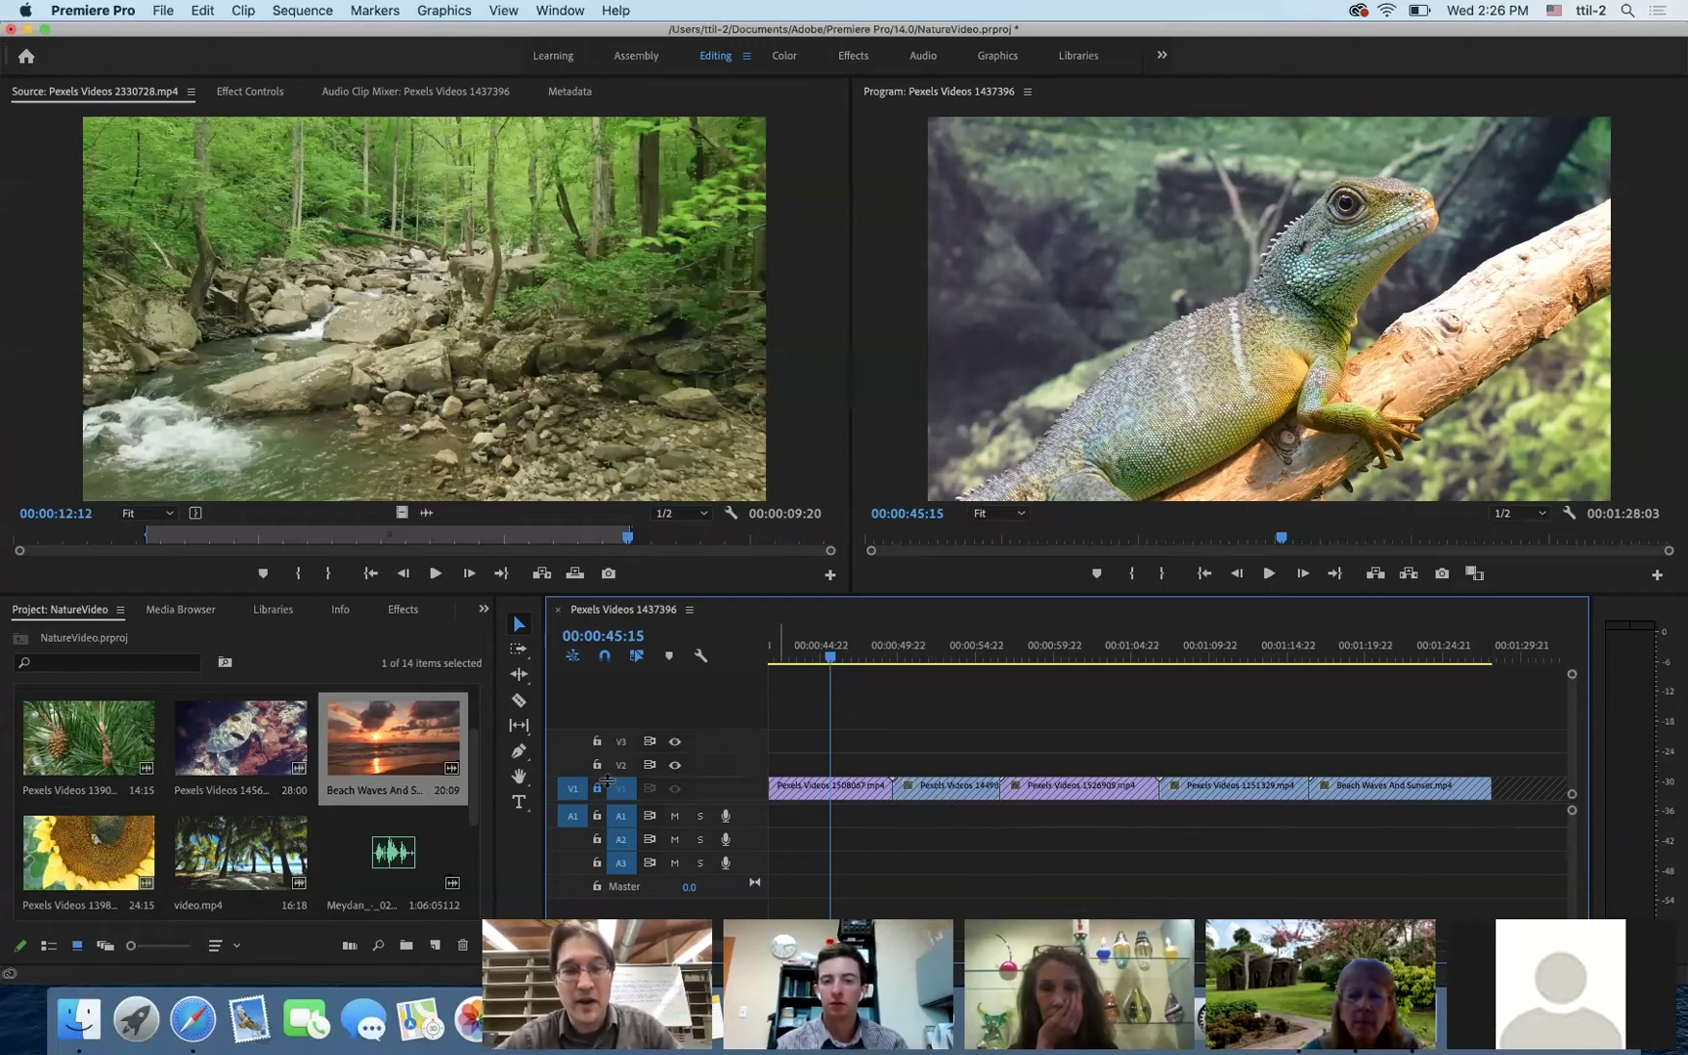
- Unlock V1 and select the Pexels Videos 1449873.mp4 clip after the lizard clip
click(598, 788)
click(962, 791)
click(953, 825)
click(948, 793)
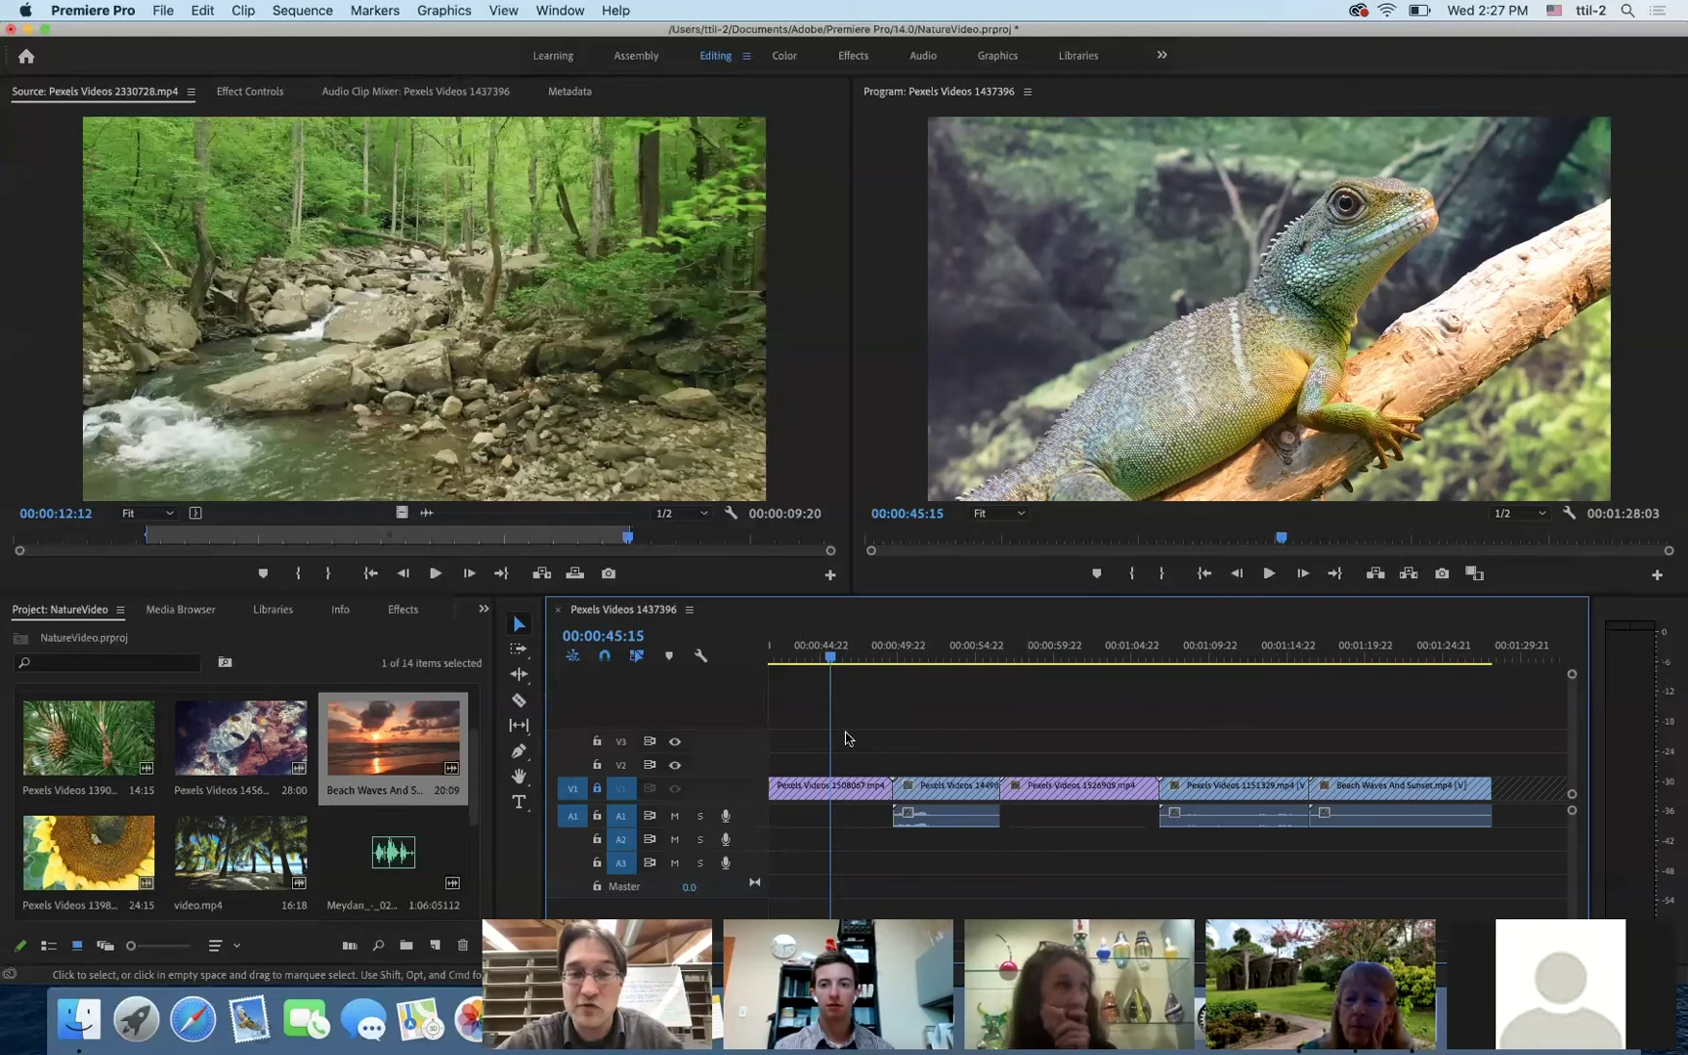
- Scrub the playhead back to 00:00:24:21, where the short stream clip begins
click(795, 652)
drag(688, 662, 708, 752)
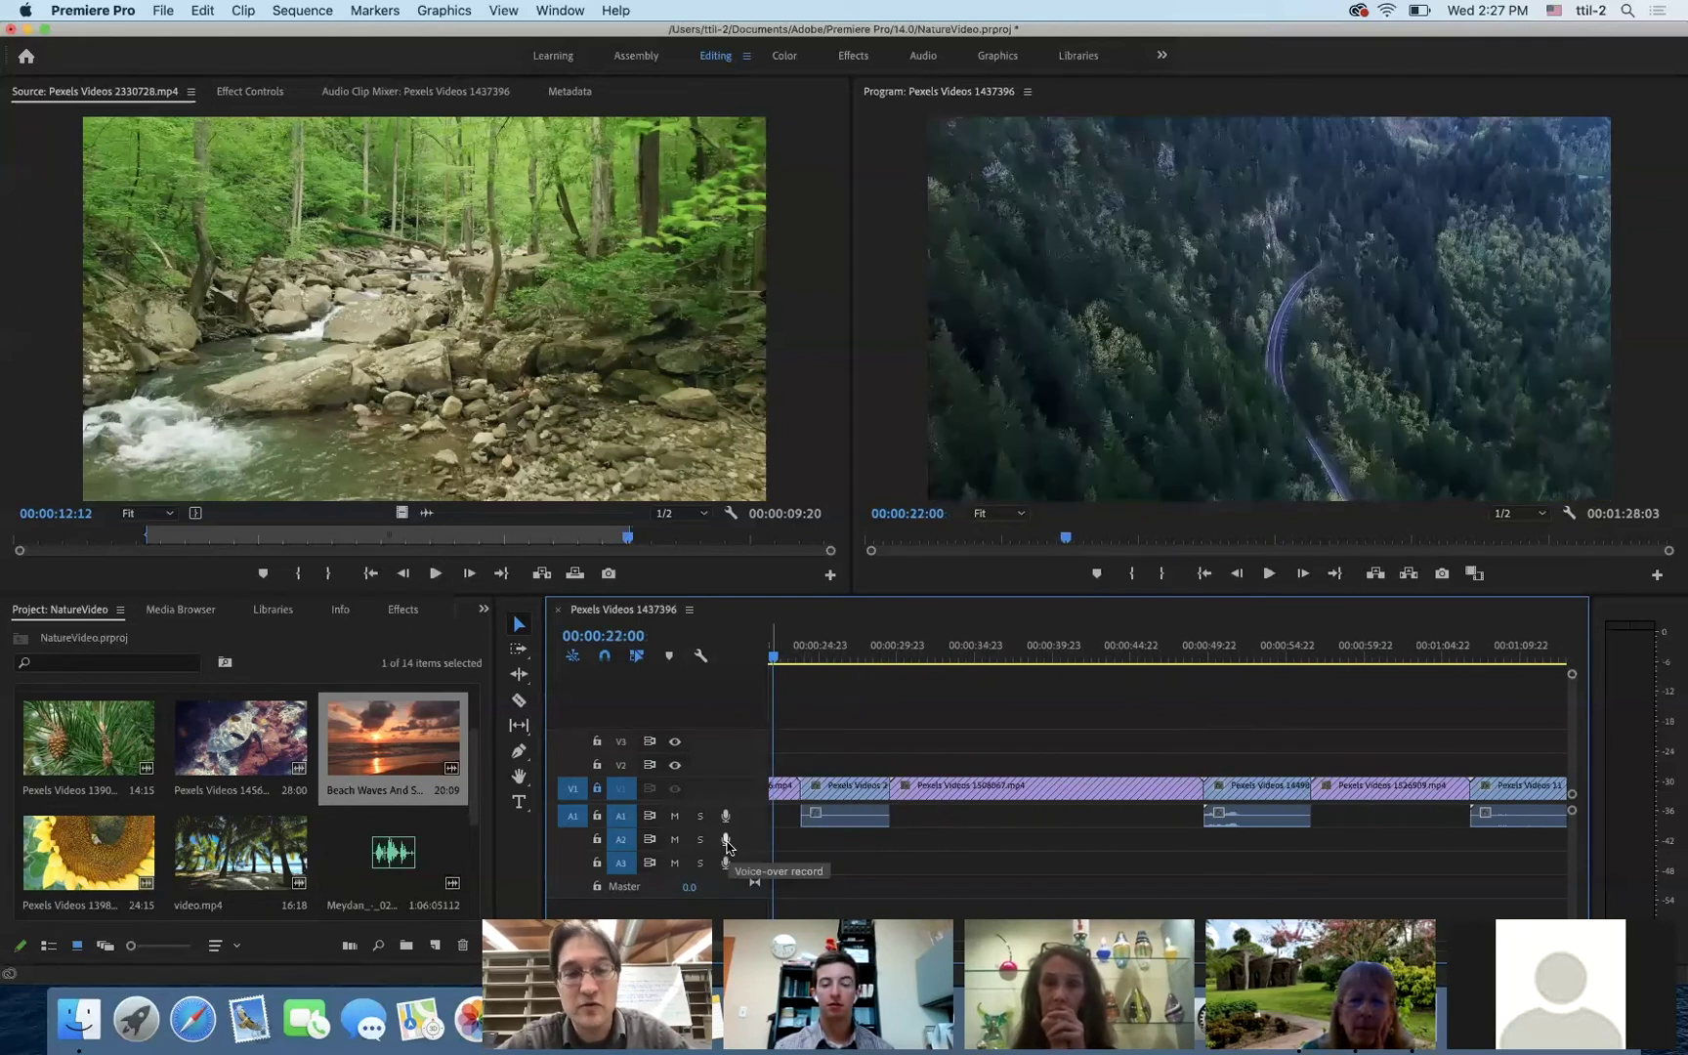
drag(773, 661, 731, 663)
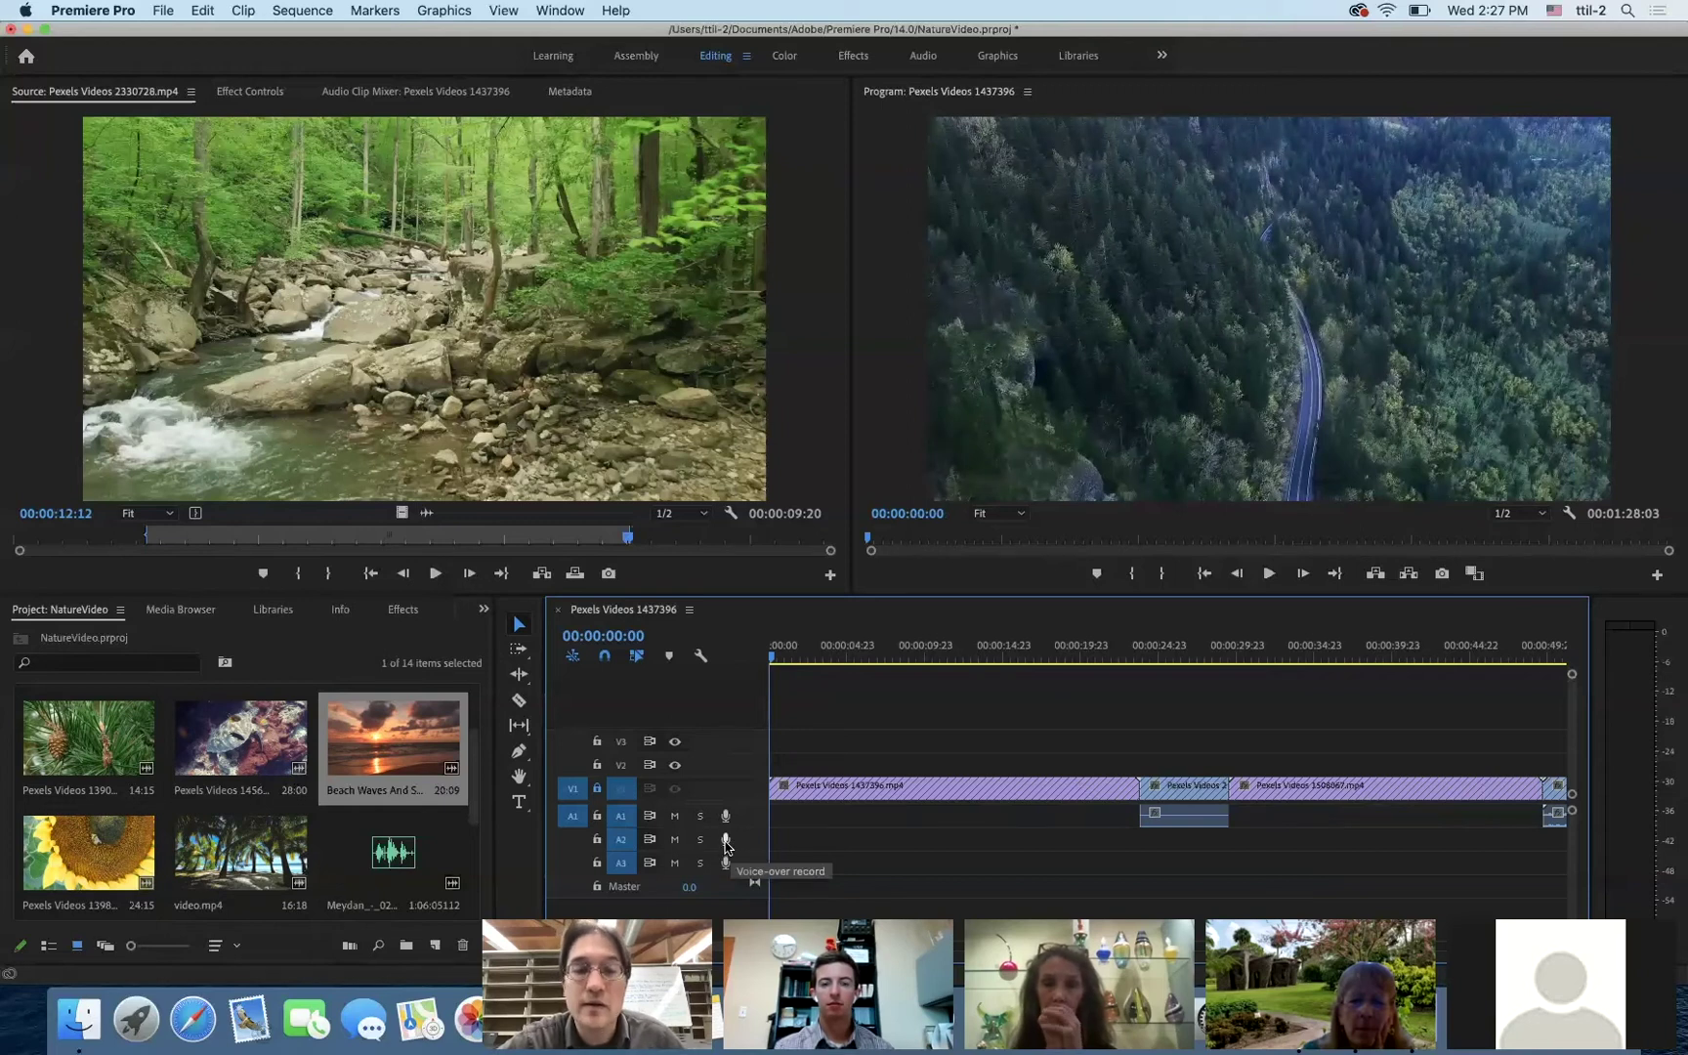
drag(770, 660, 1157, 713)
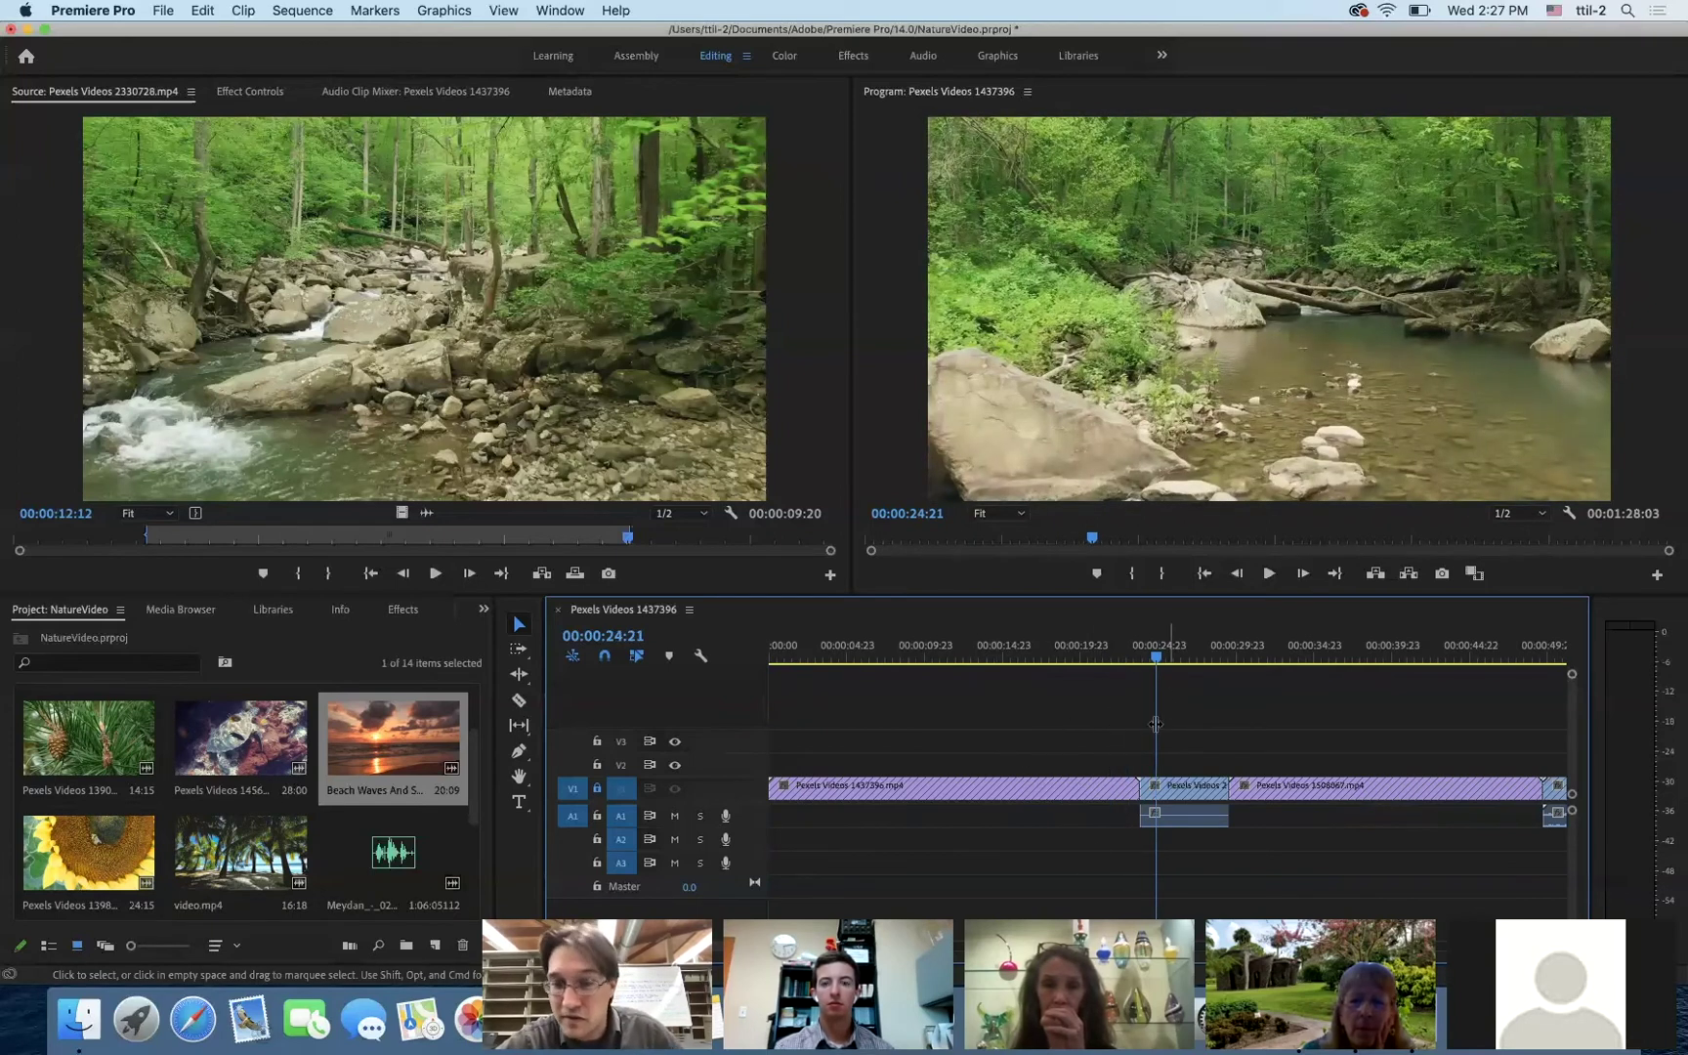
- Record a short voice-over on A2 with microphone access allowed, saved as Audio 2.wav
click(725, 840)
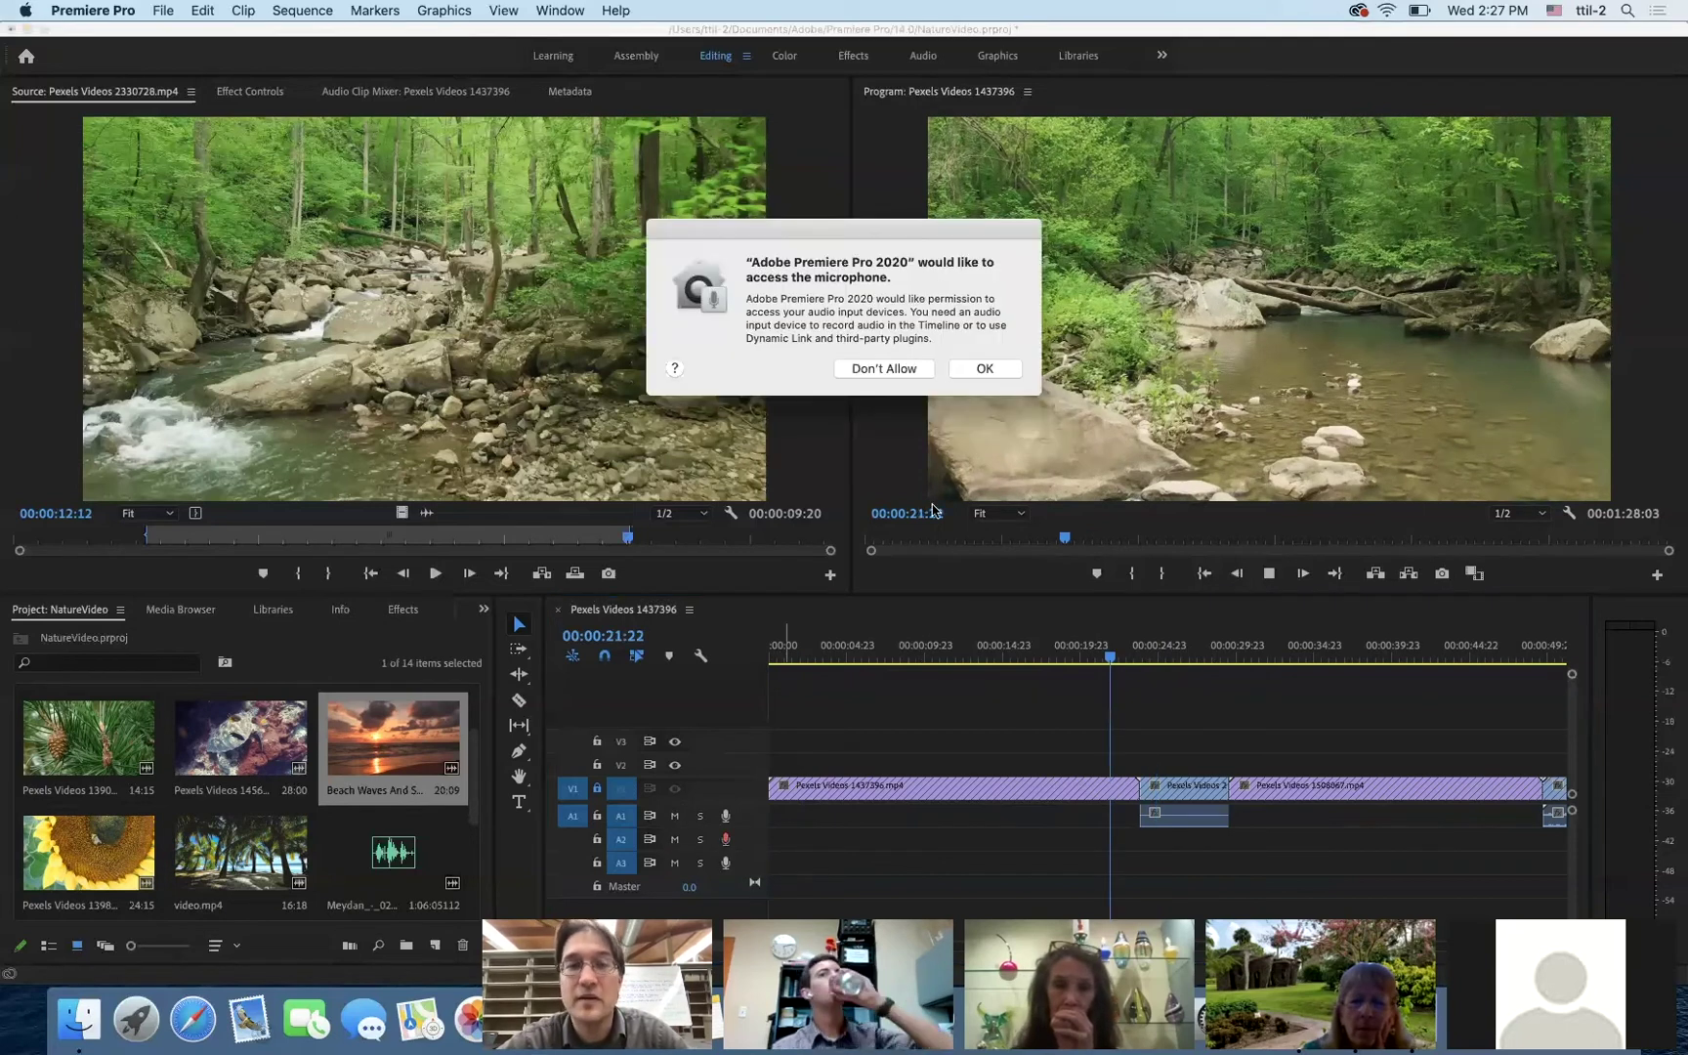
click(984, 369)
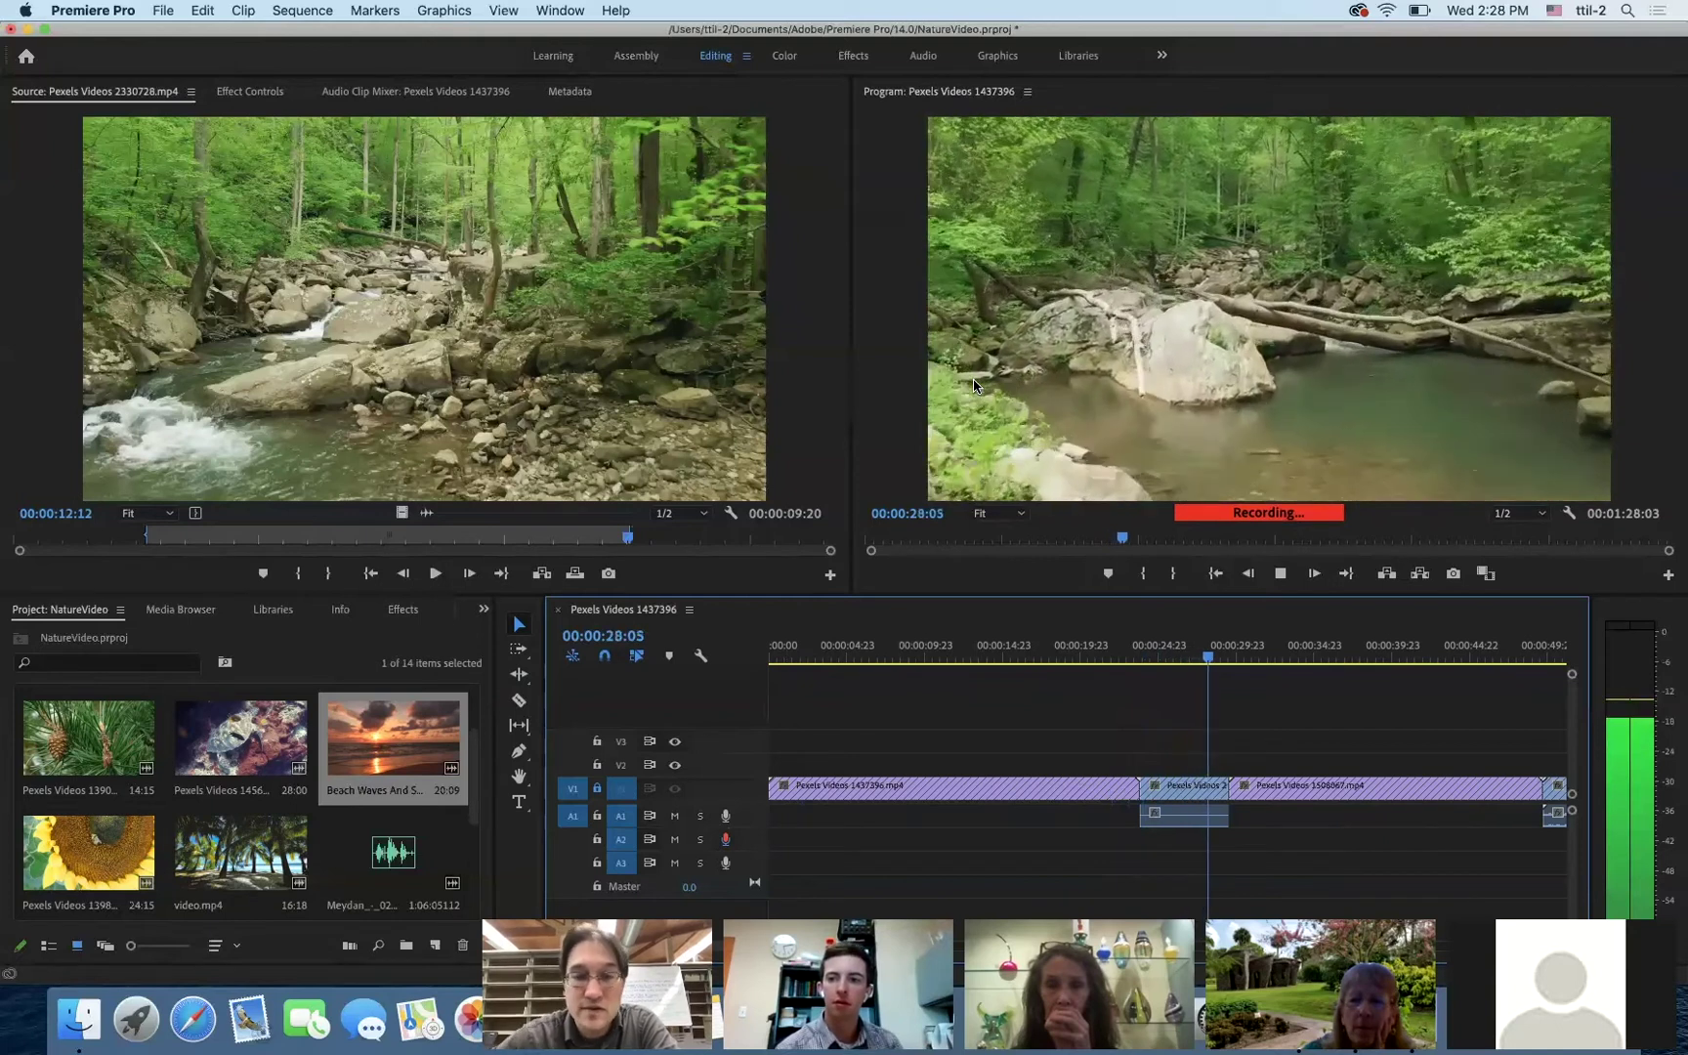
key(space)
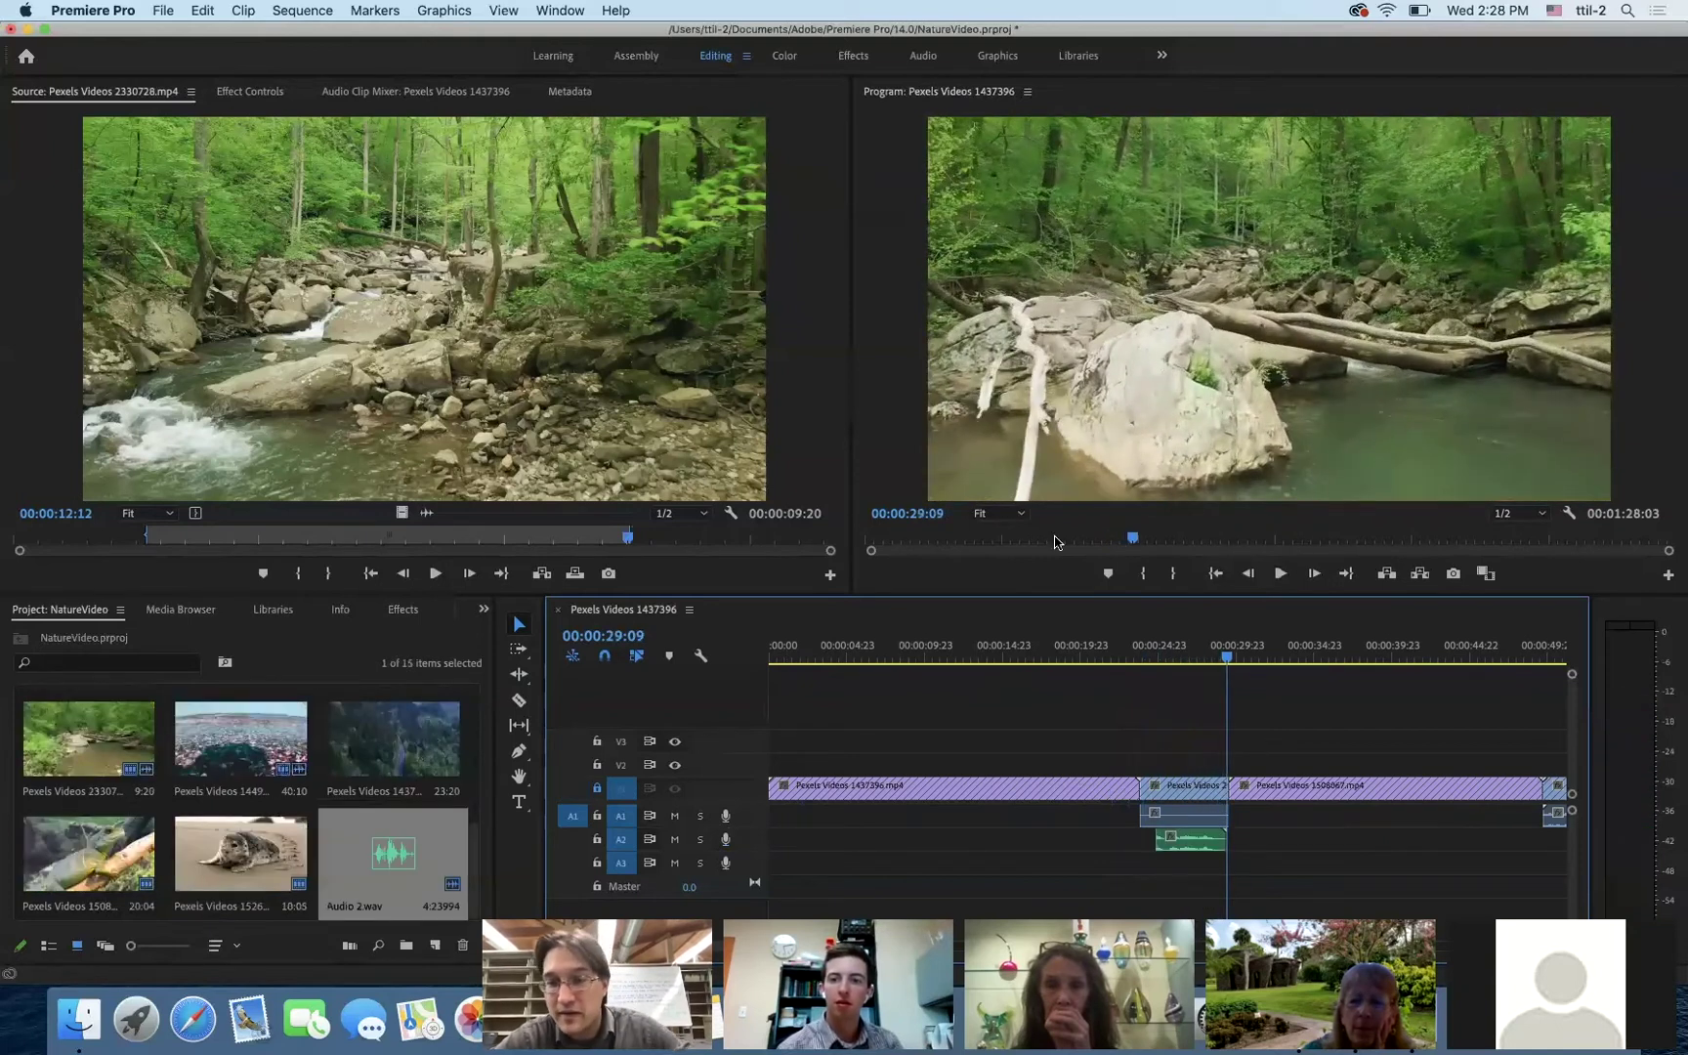
- Play back the new voice-over from just before it starts
click(1194, 663)
drag(1194, 664, 1141, 672)
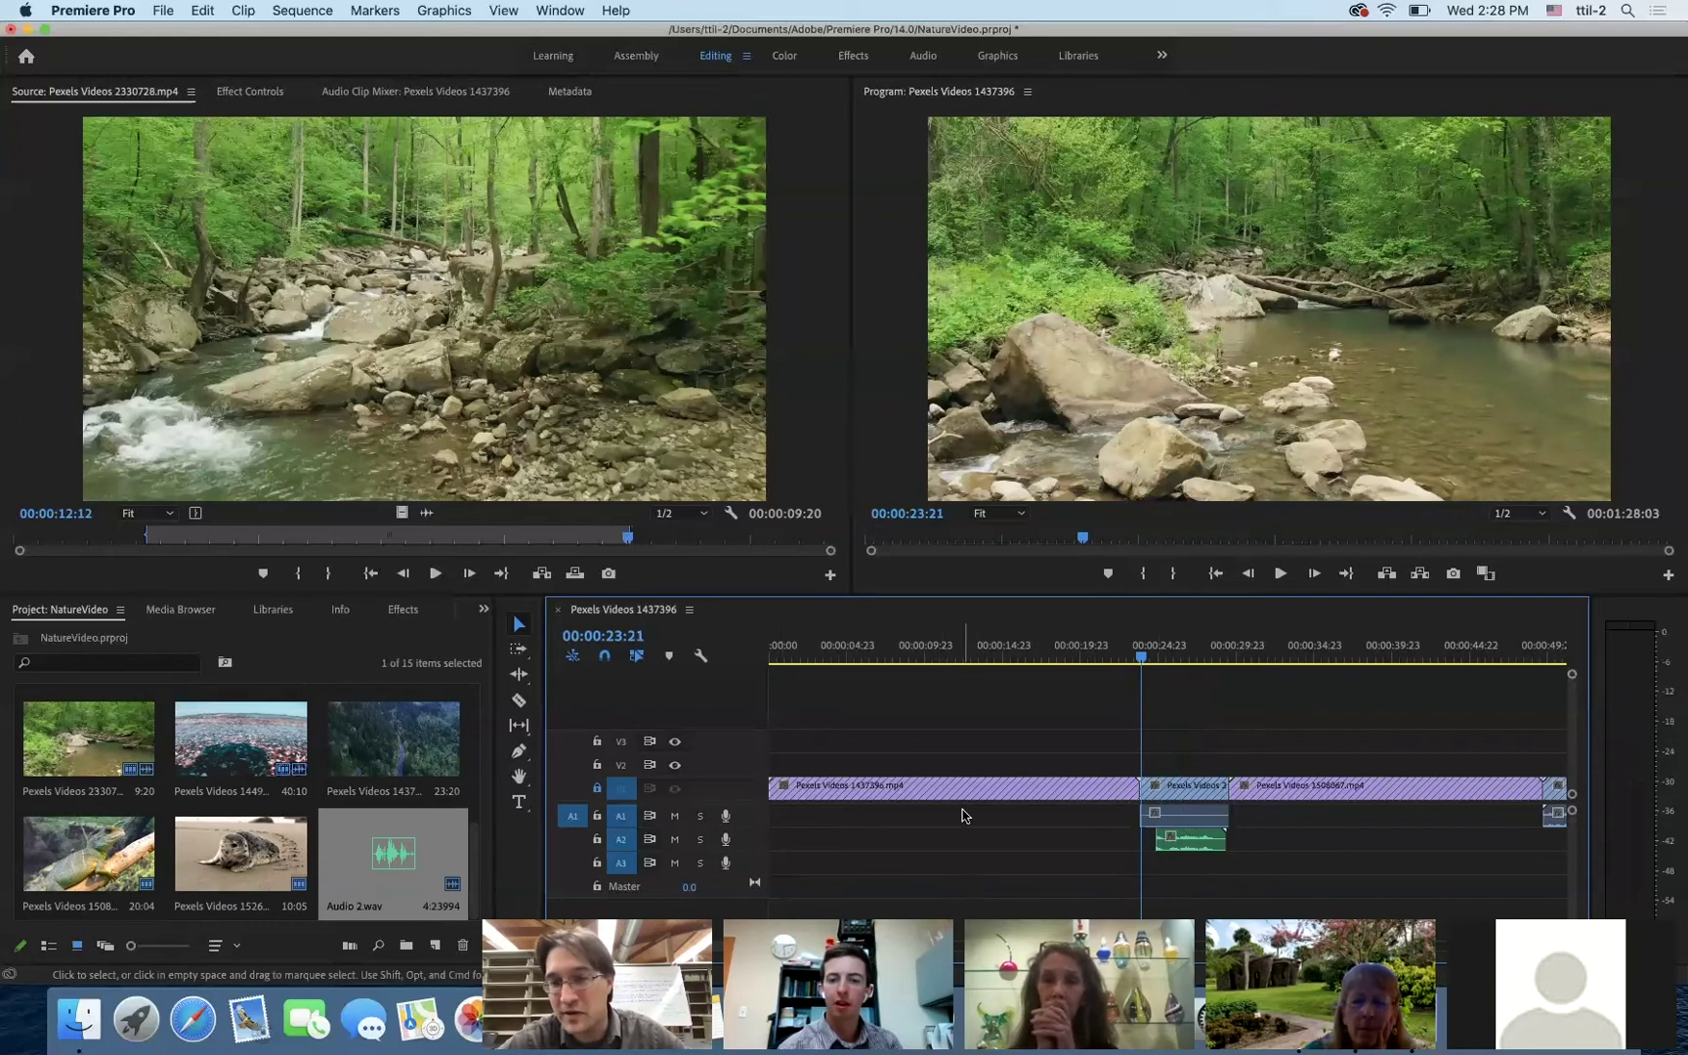
key(space)
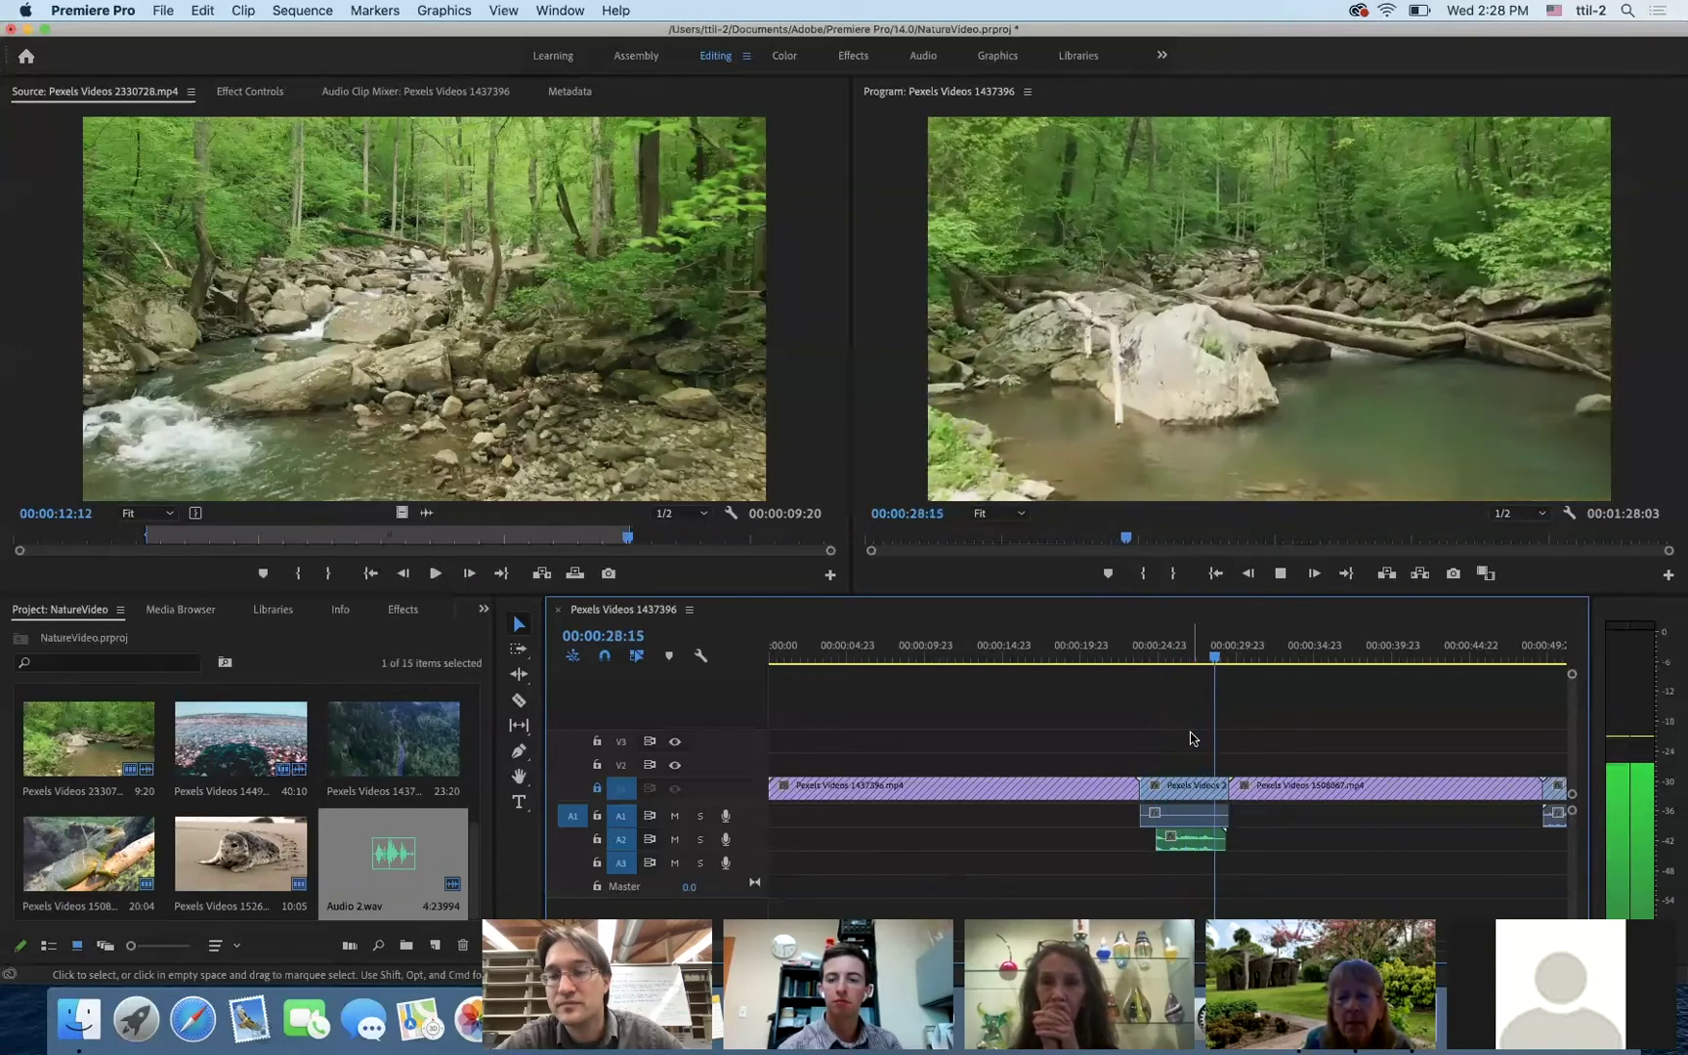
key(space)
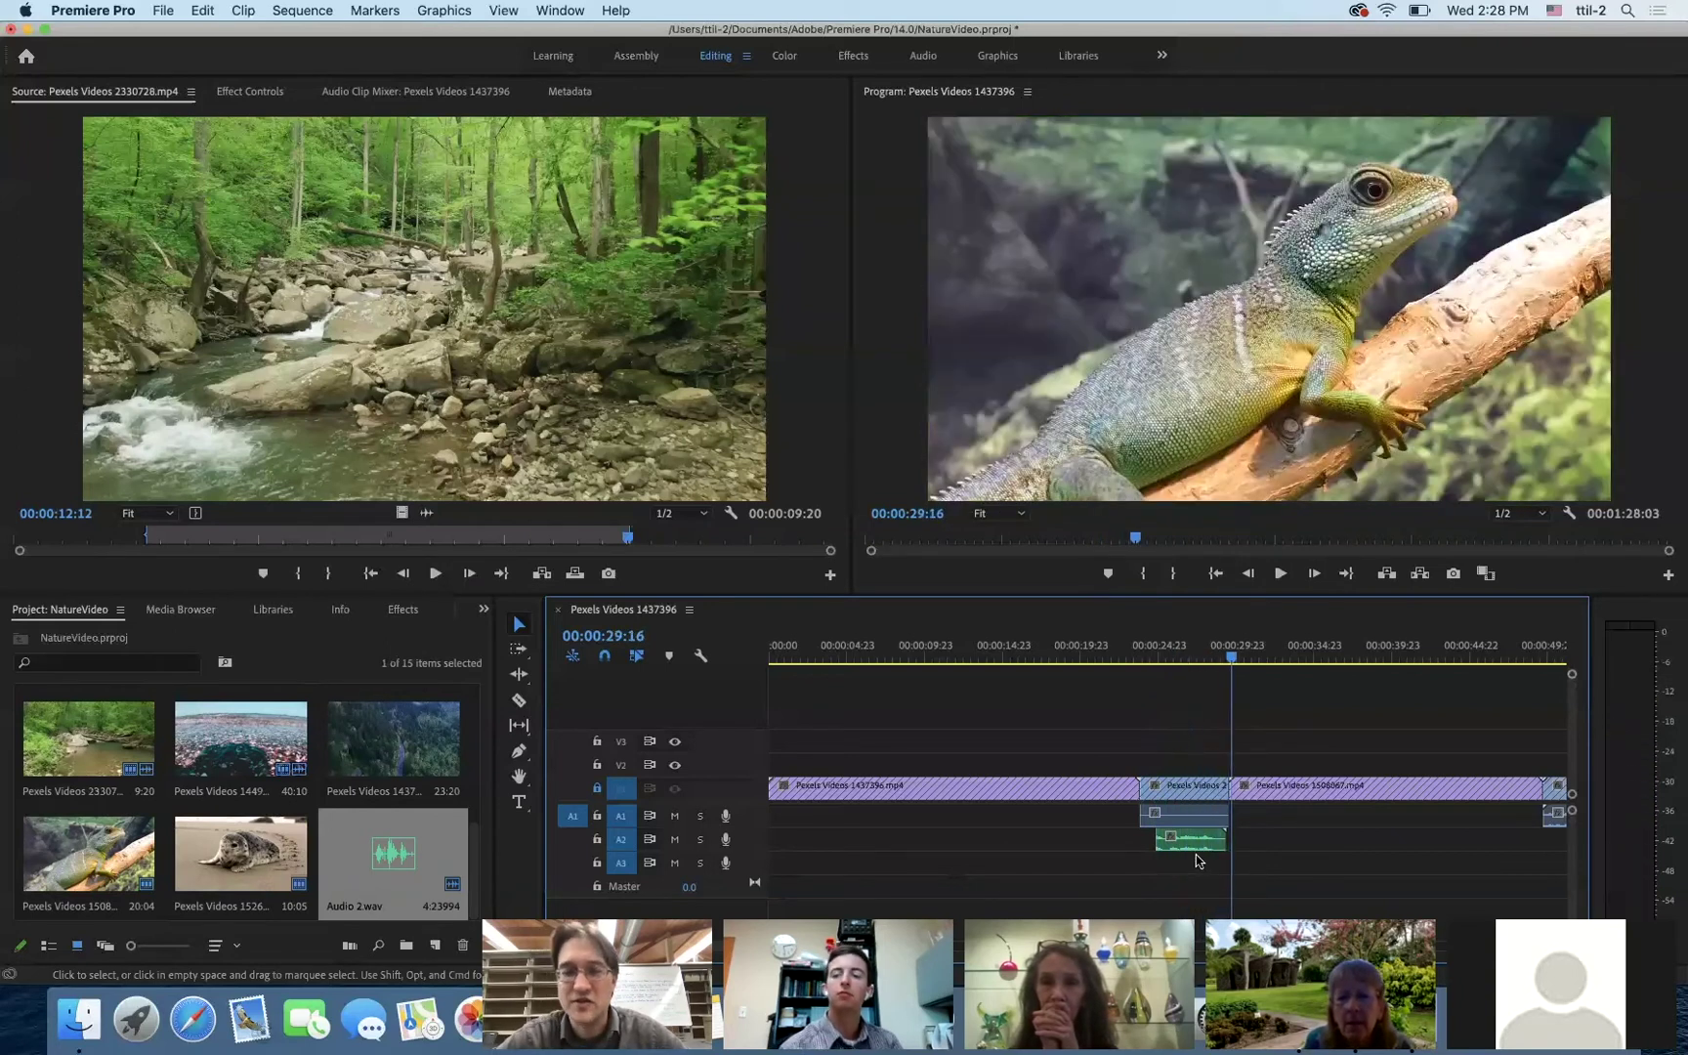
- Delete the voice-over clip from track A2, leaving Audio 2.wav in the project
click(1201, 849)
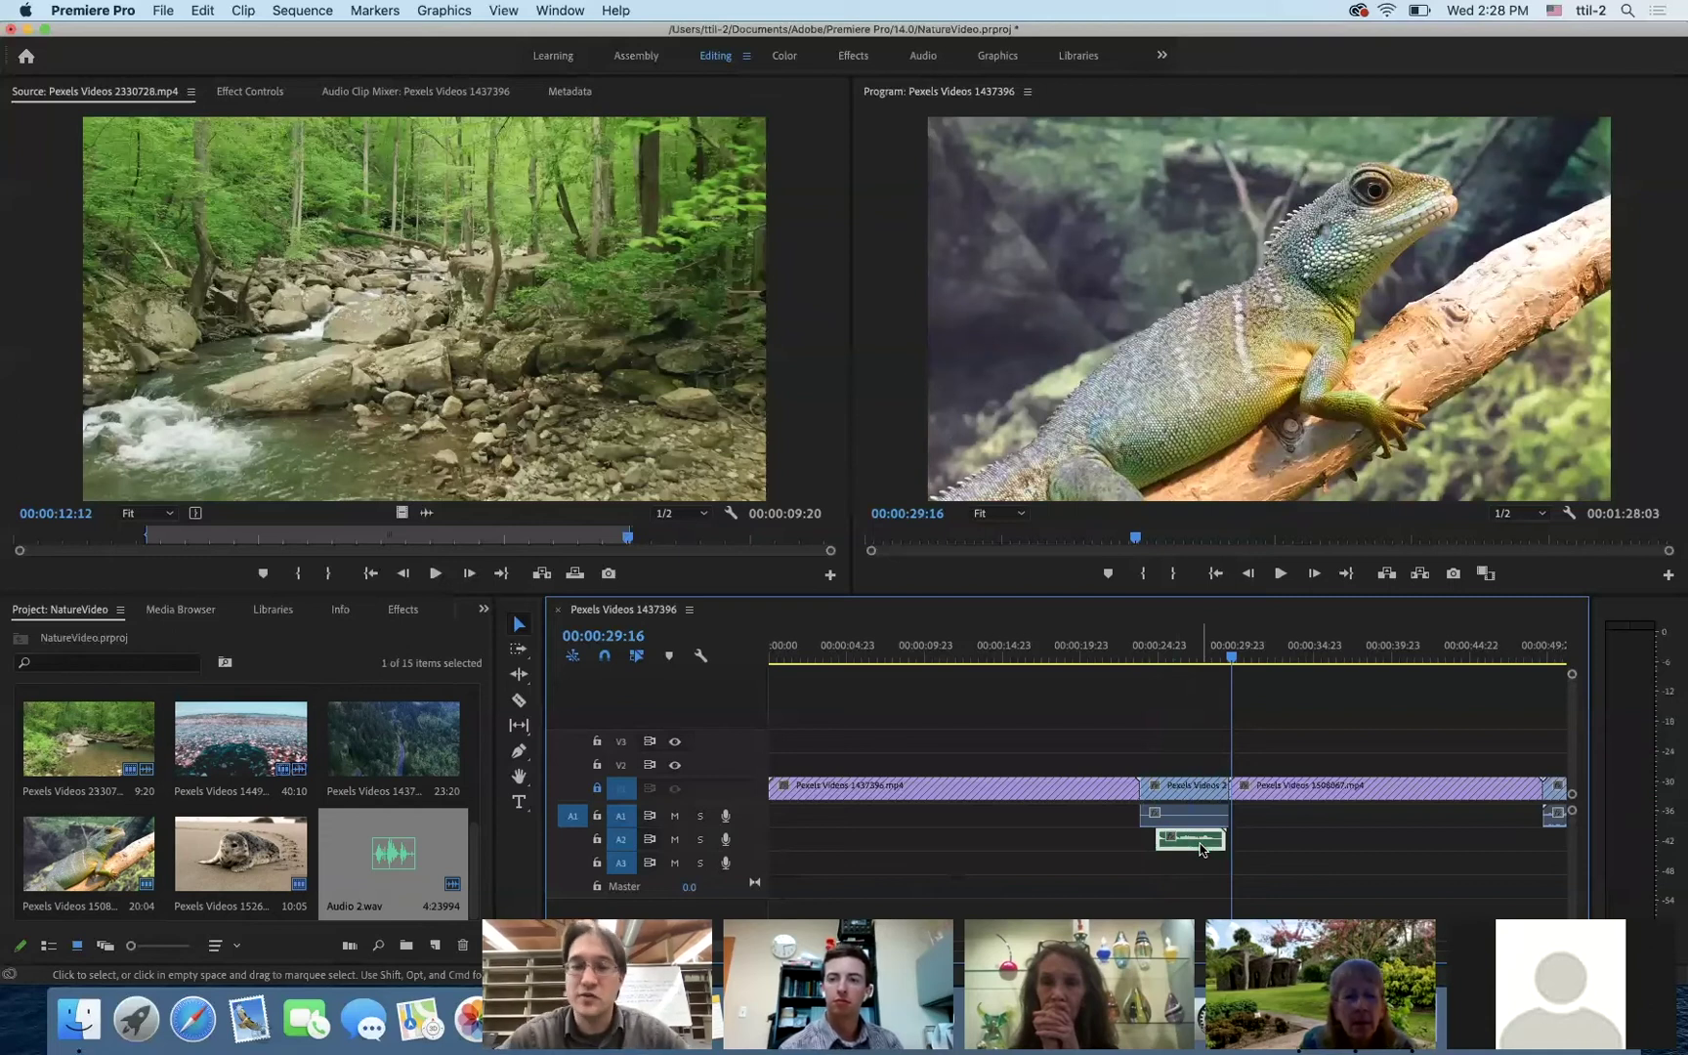
key(Delete)
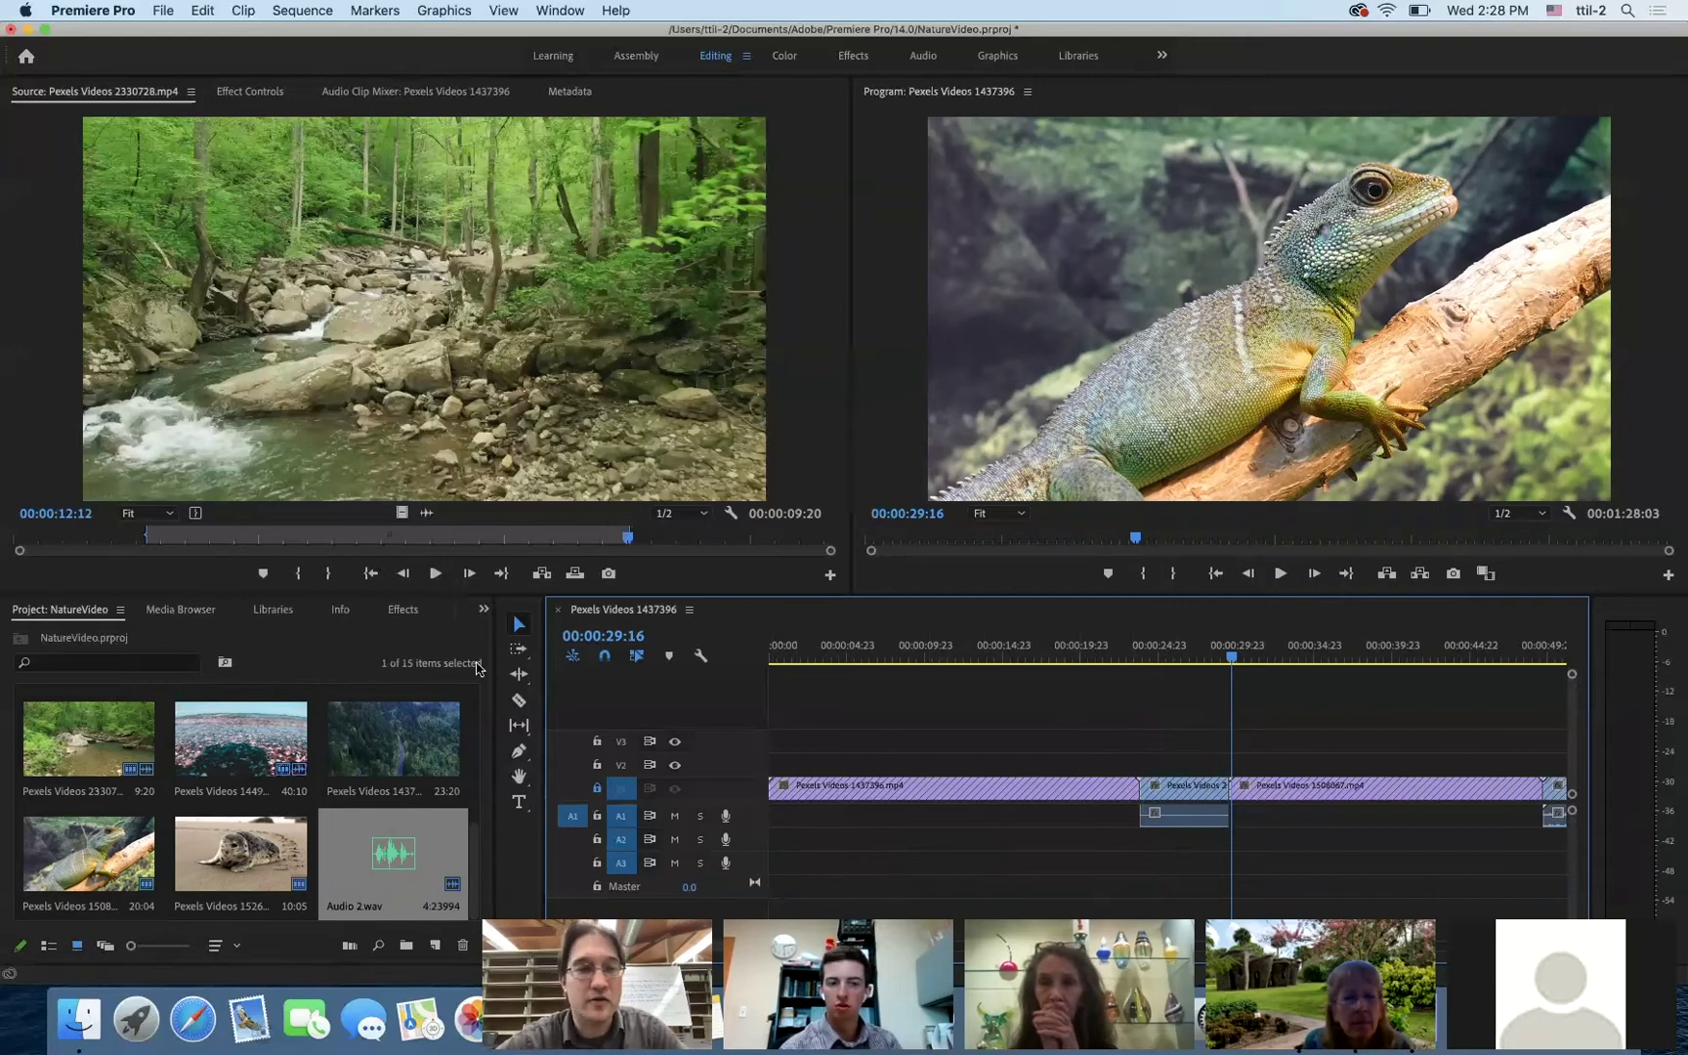
click(356, 850)
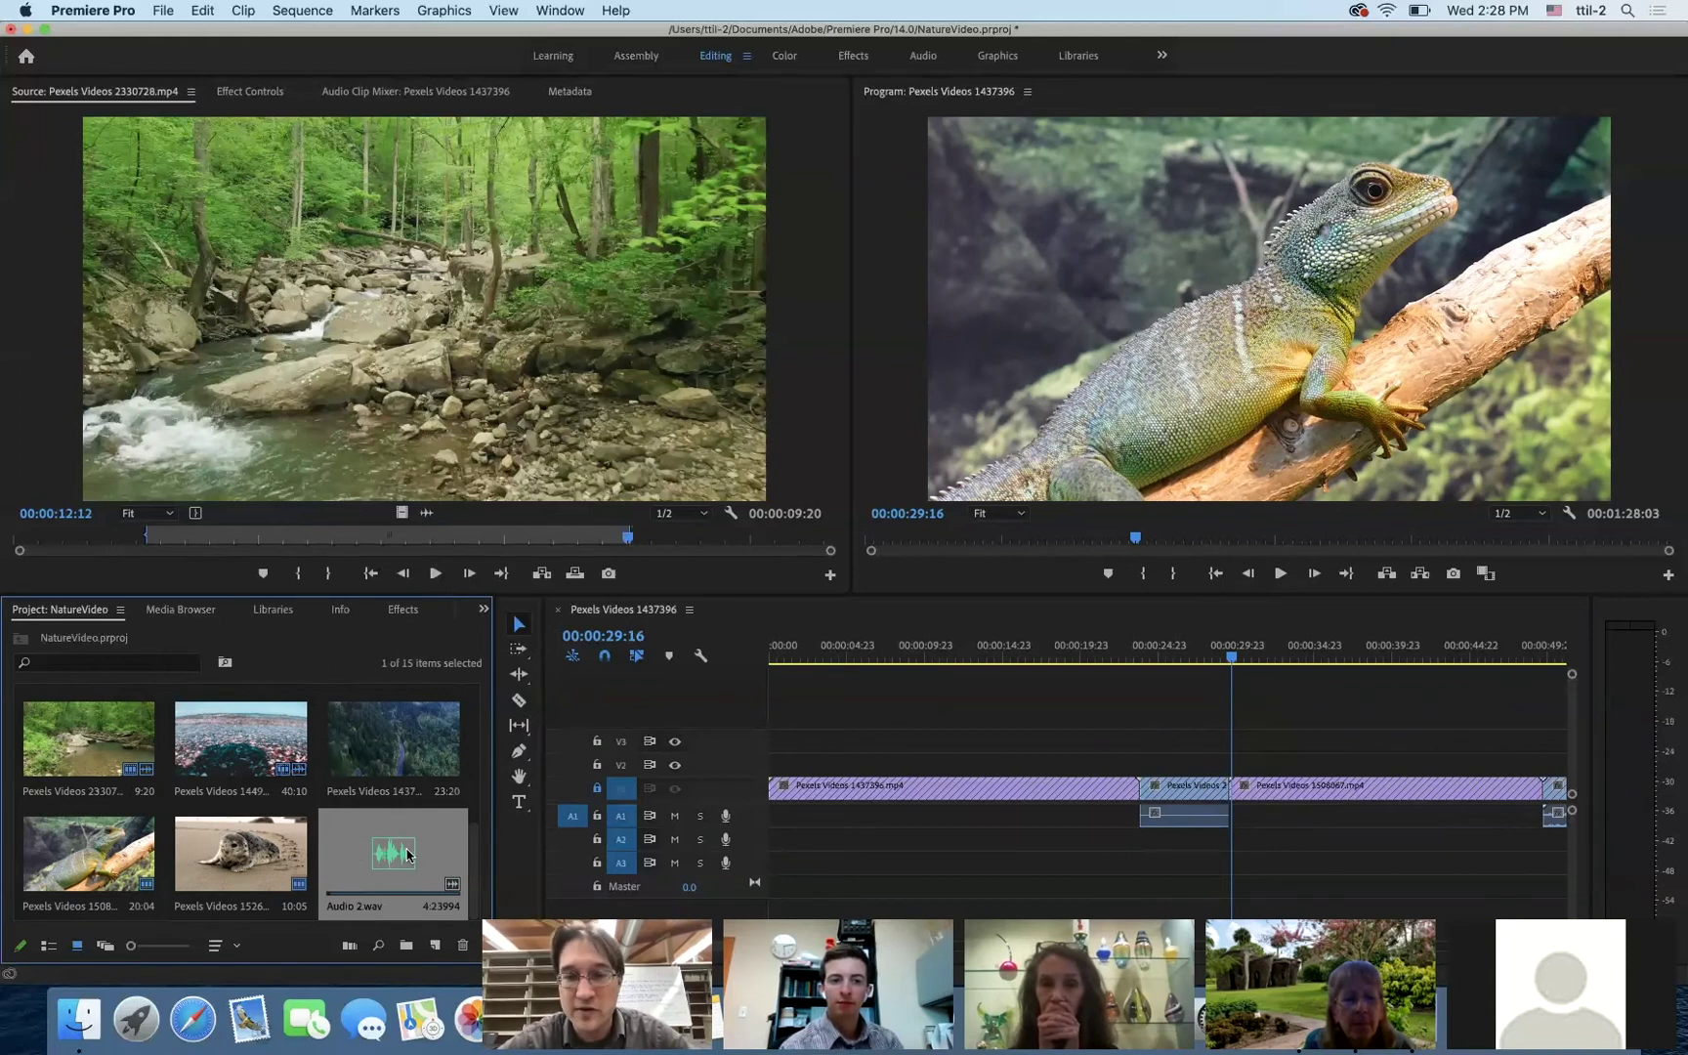
click(163, 9)
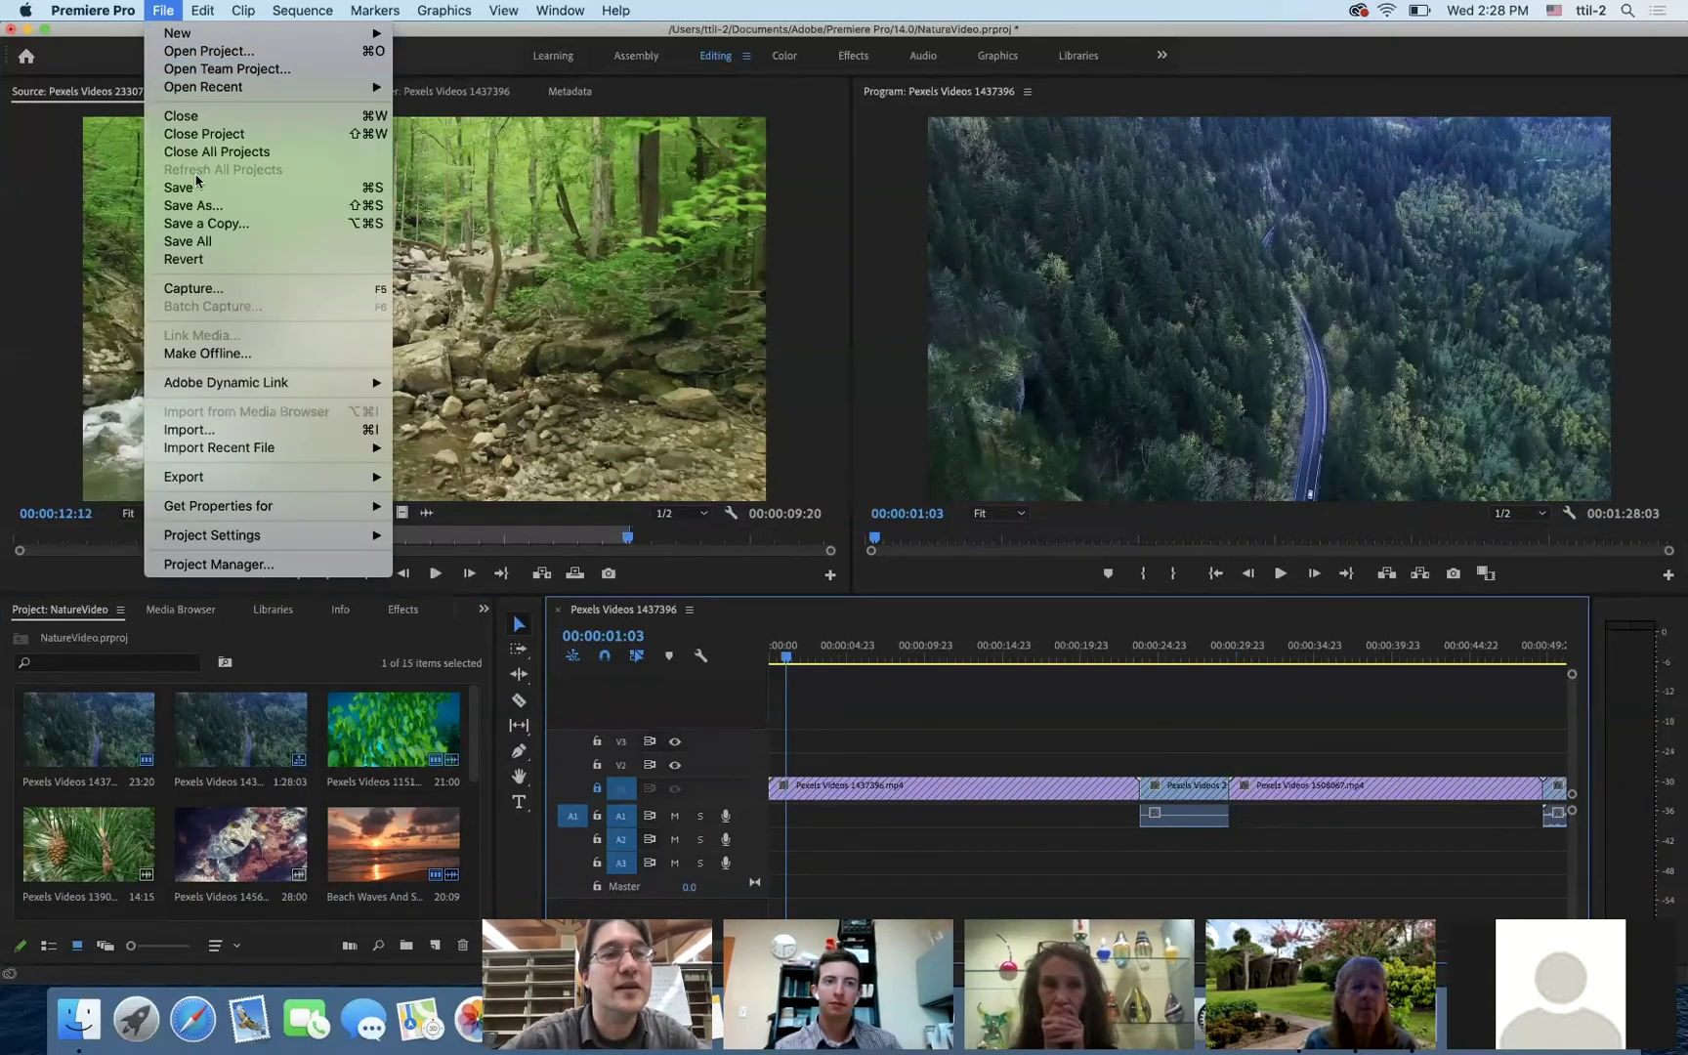
- Import Meydan_-_02_-_Pure_Water_FMA_CCBY.mp3 into the project bin
click(195, 430)
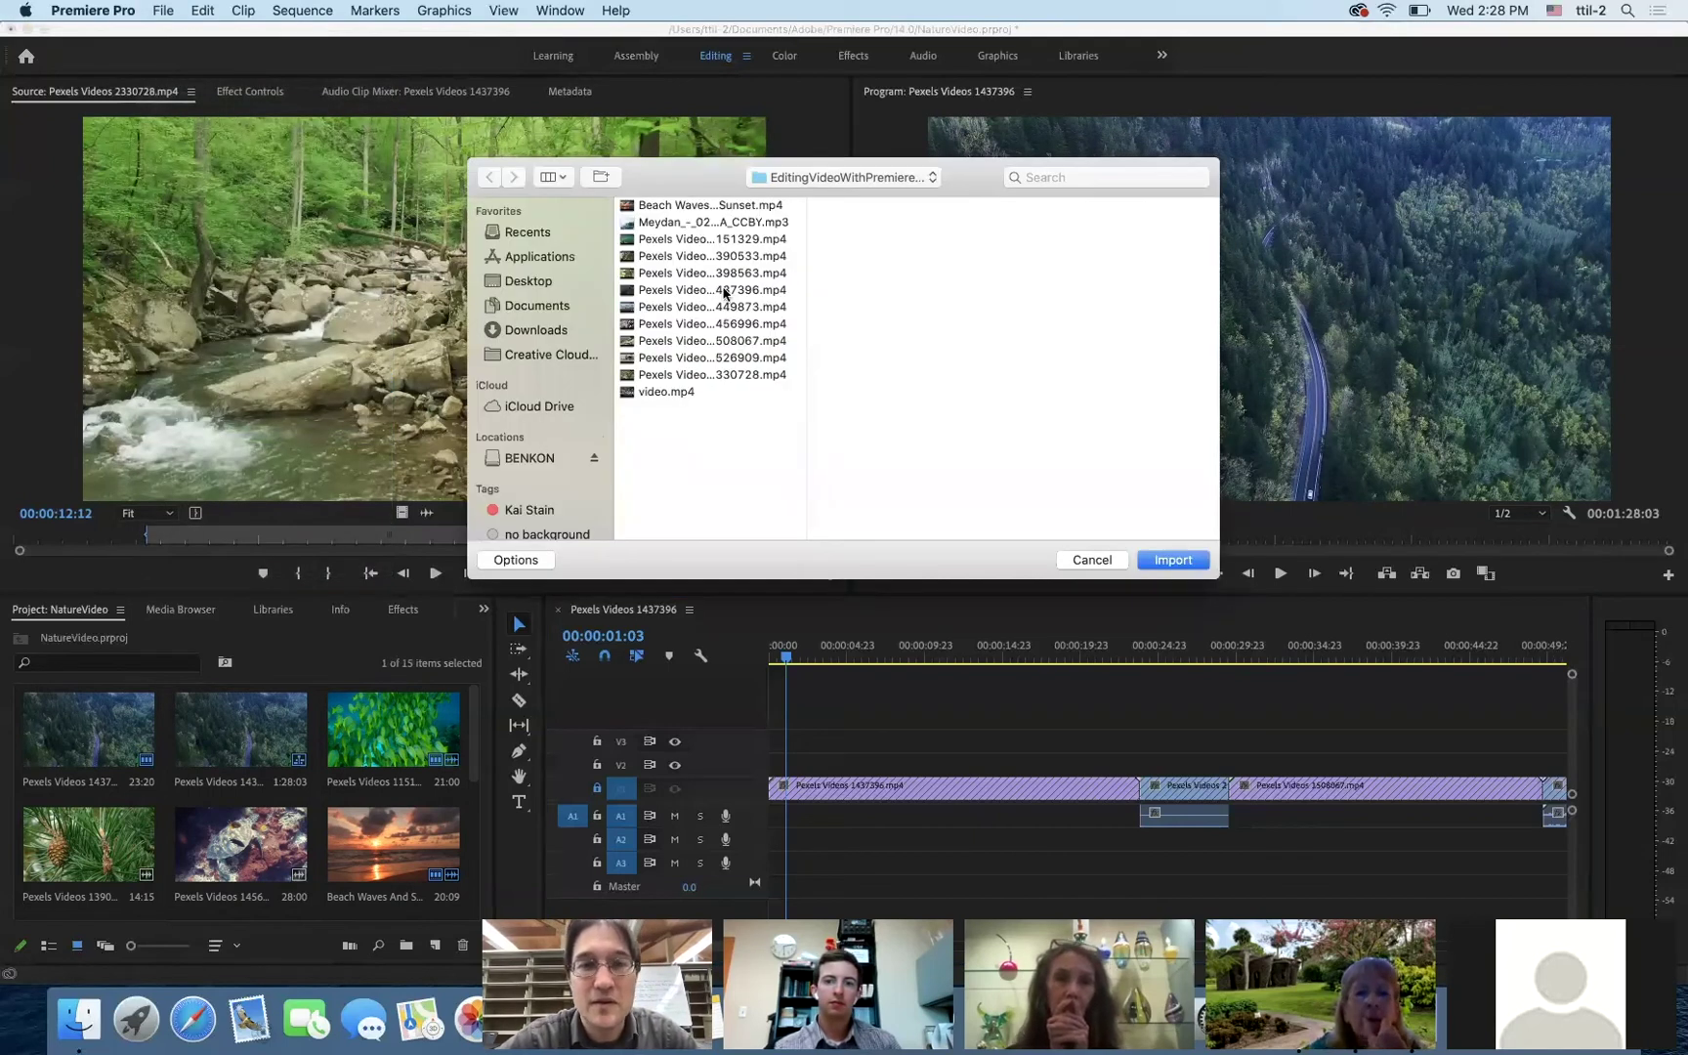
click(673, 222)
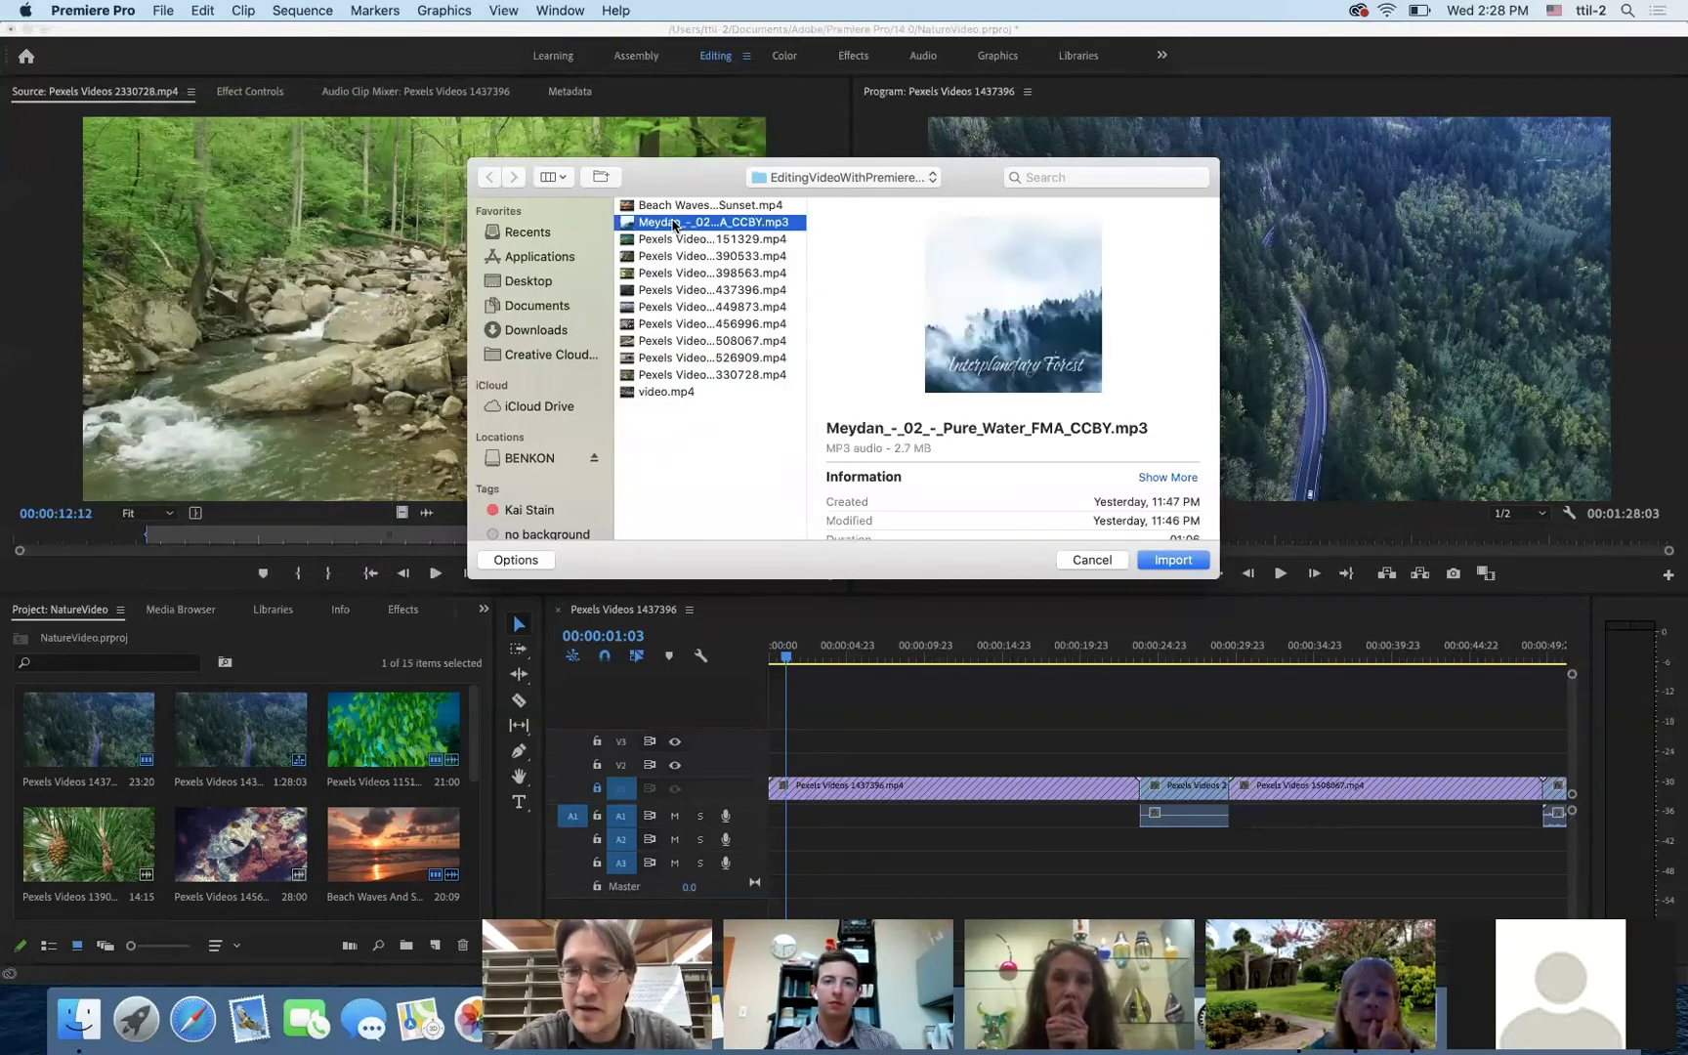
click(1174, 561)
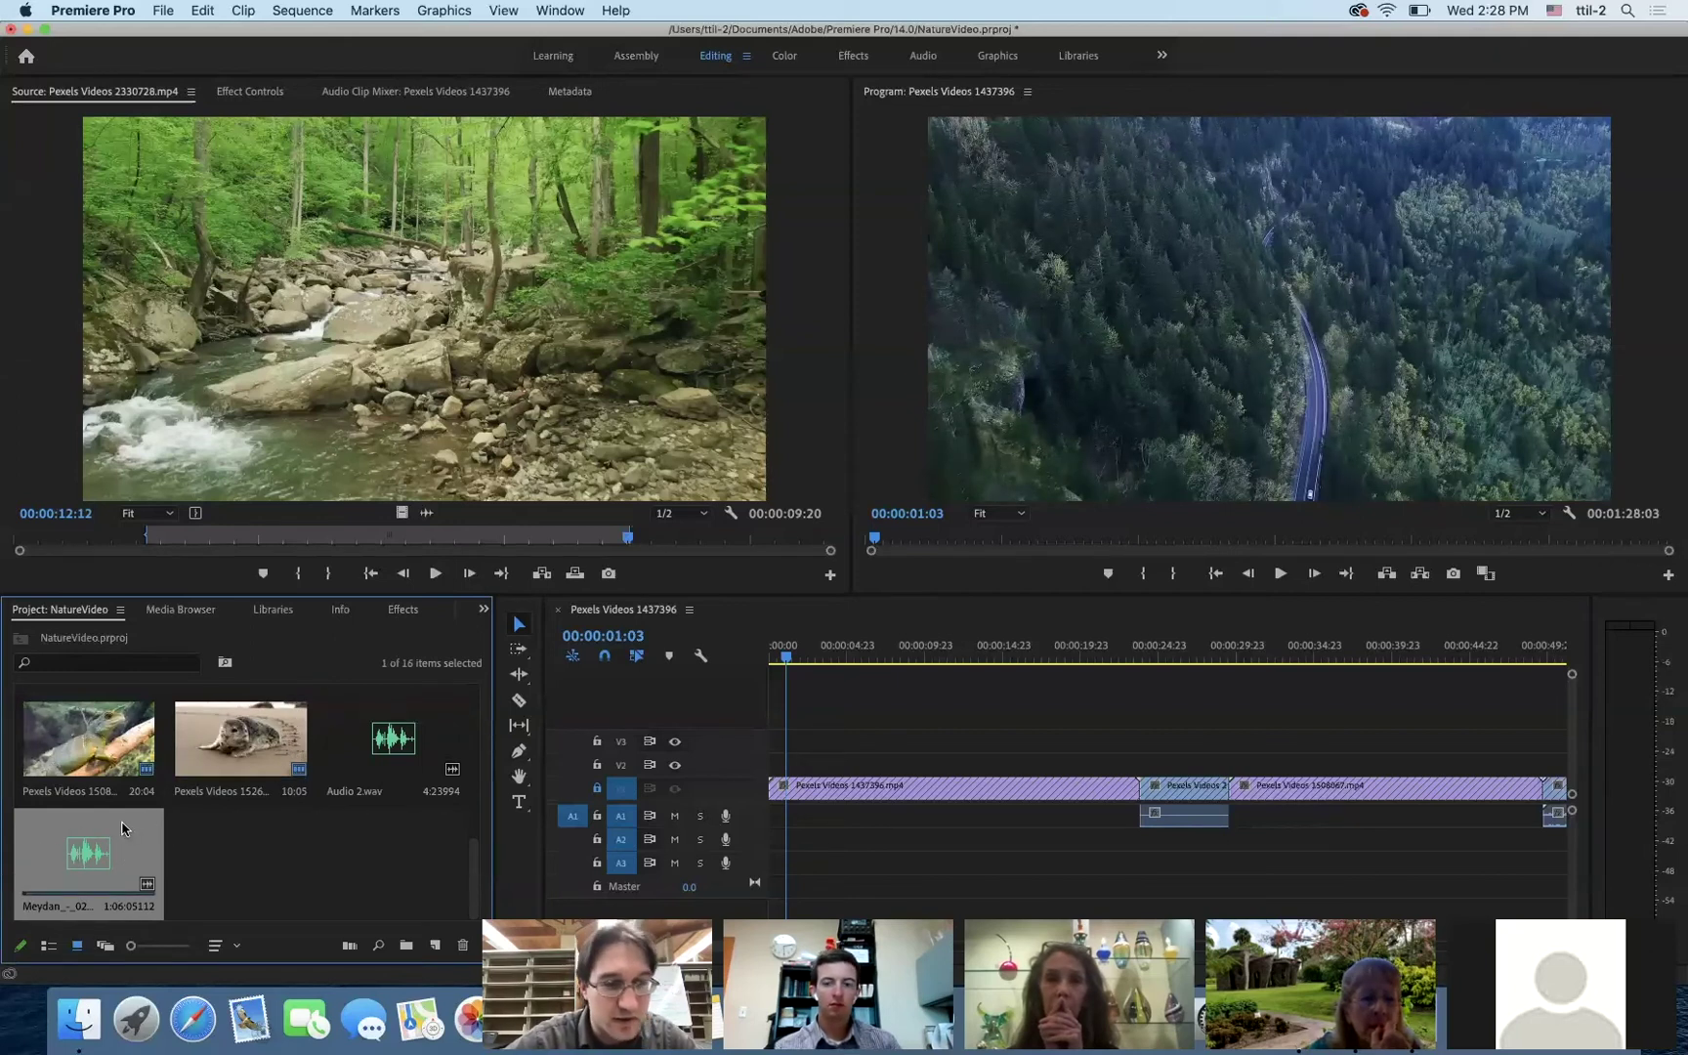
- Place the Meydan music on A2 at the sequence start and preview it
drag(157, 835, 768, 846)
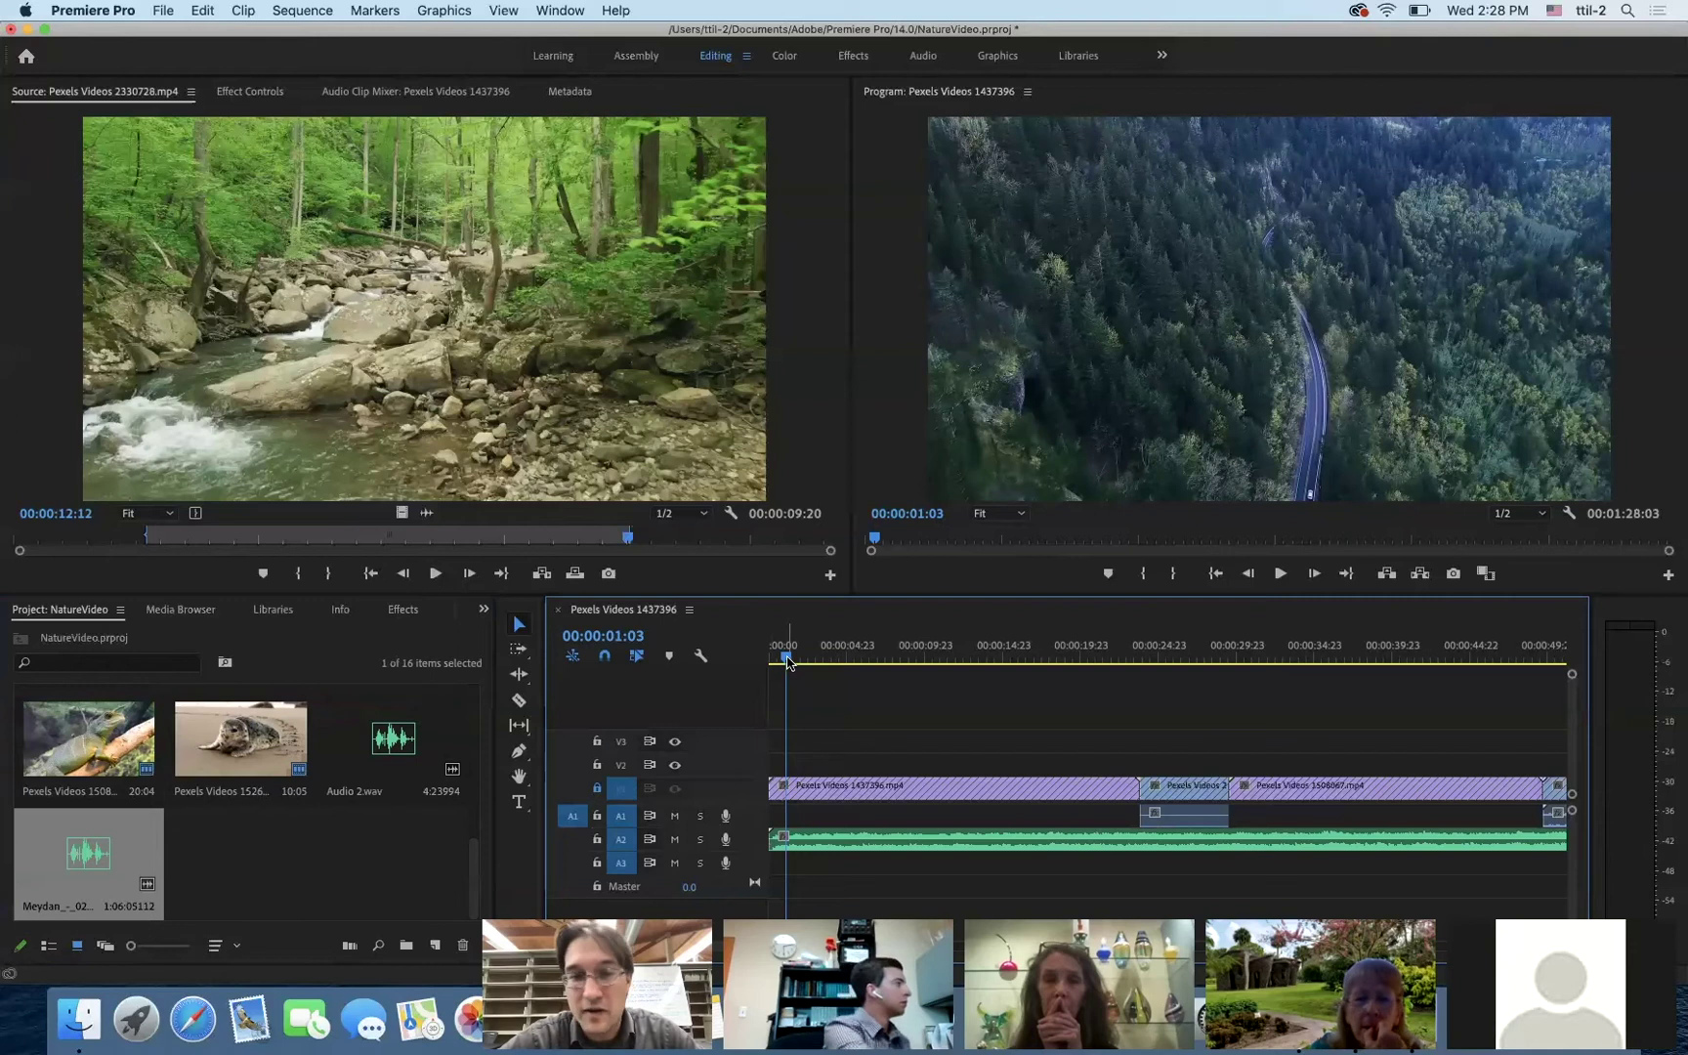
drag(787, 661, 763, 668)
key(space)
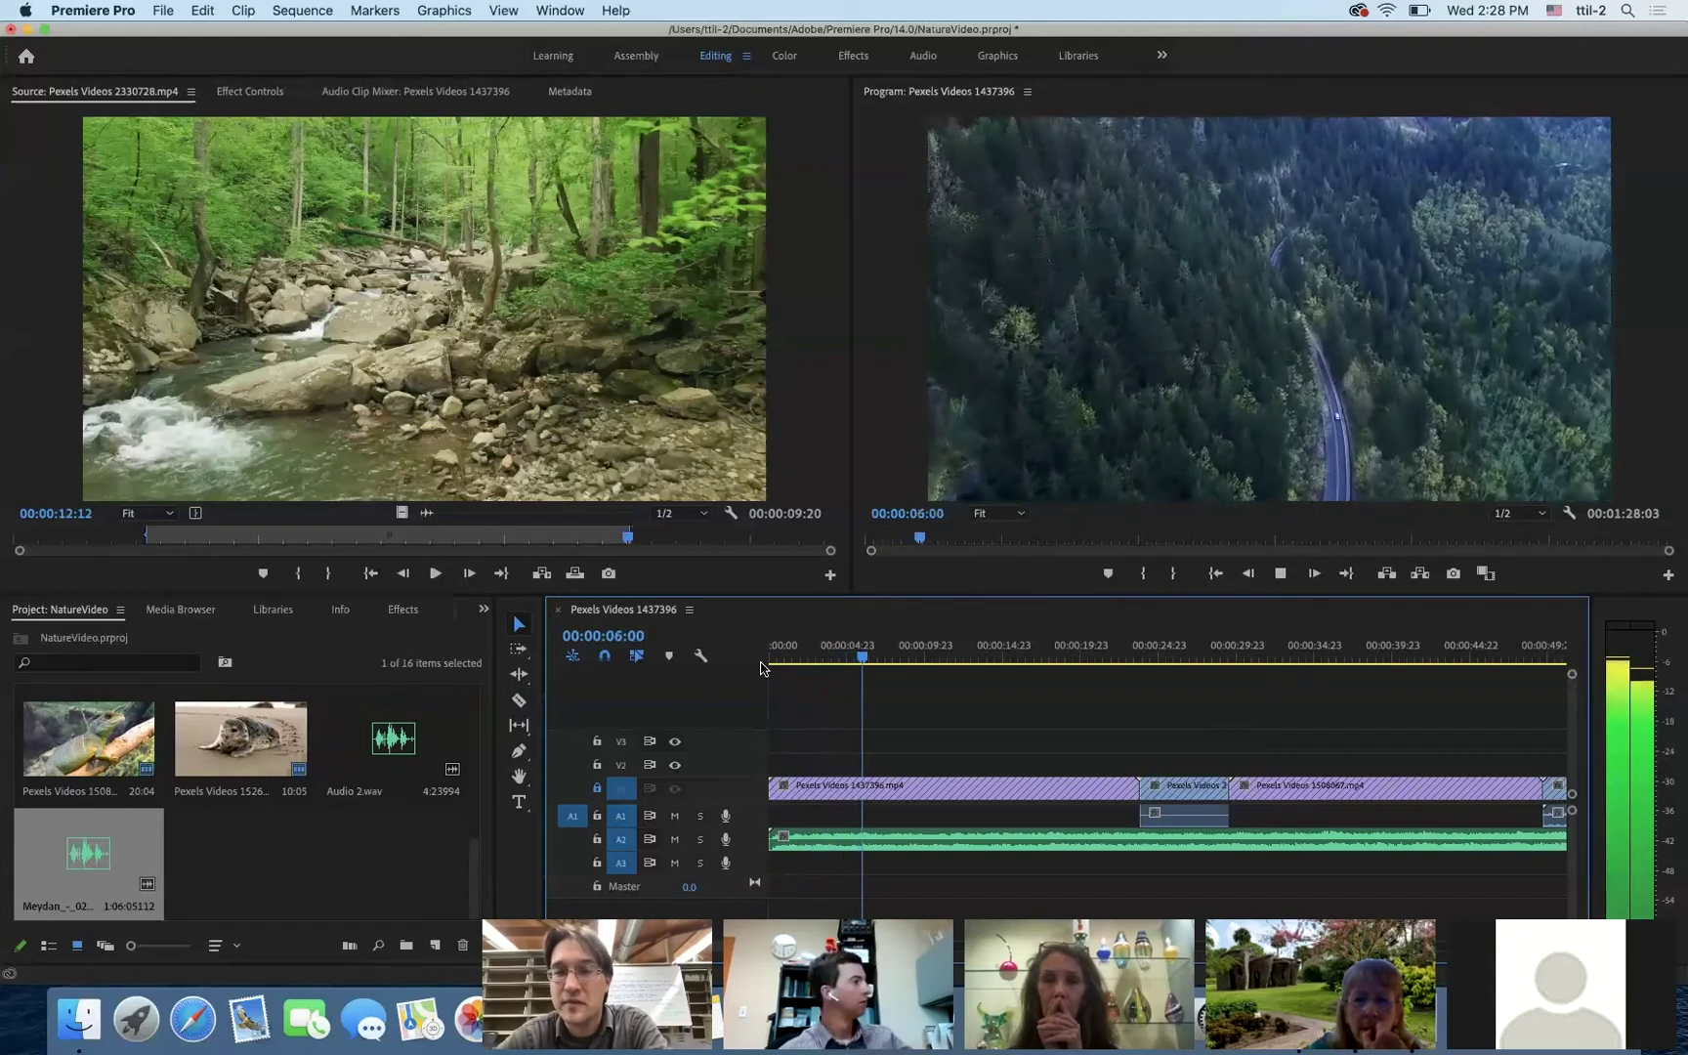
key(space)
- Unlock the V1 video track and switch to the Ripple Edit tool
click(597, 789)
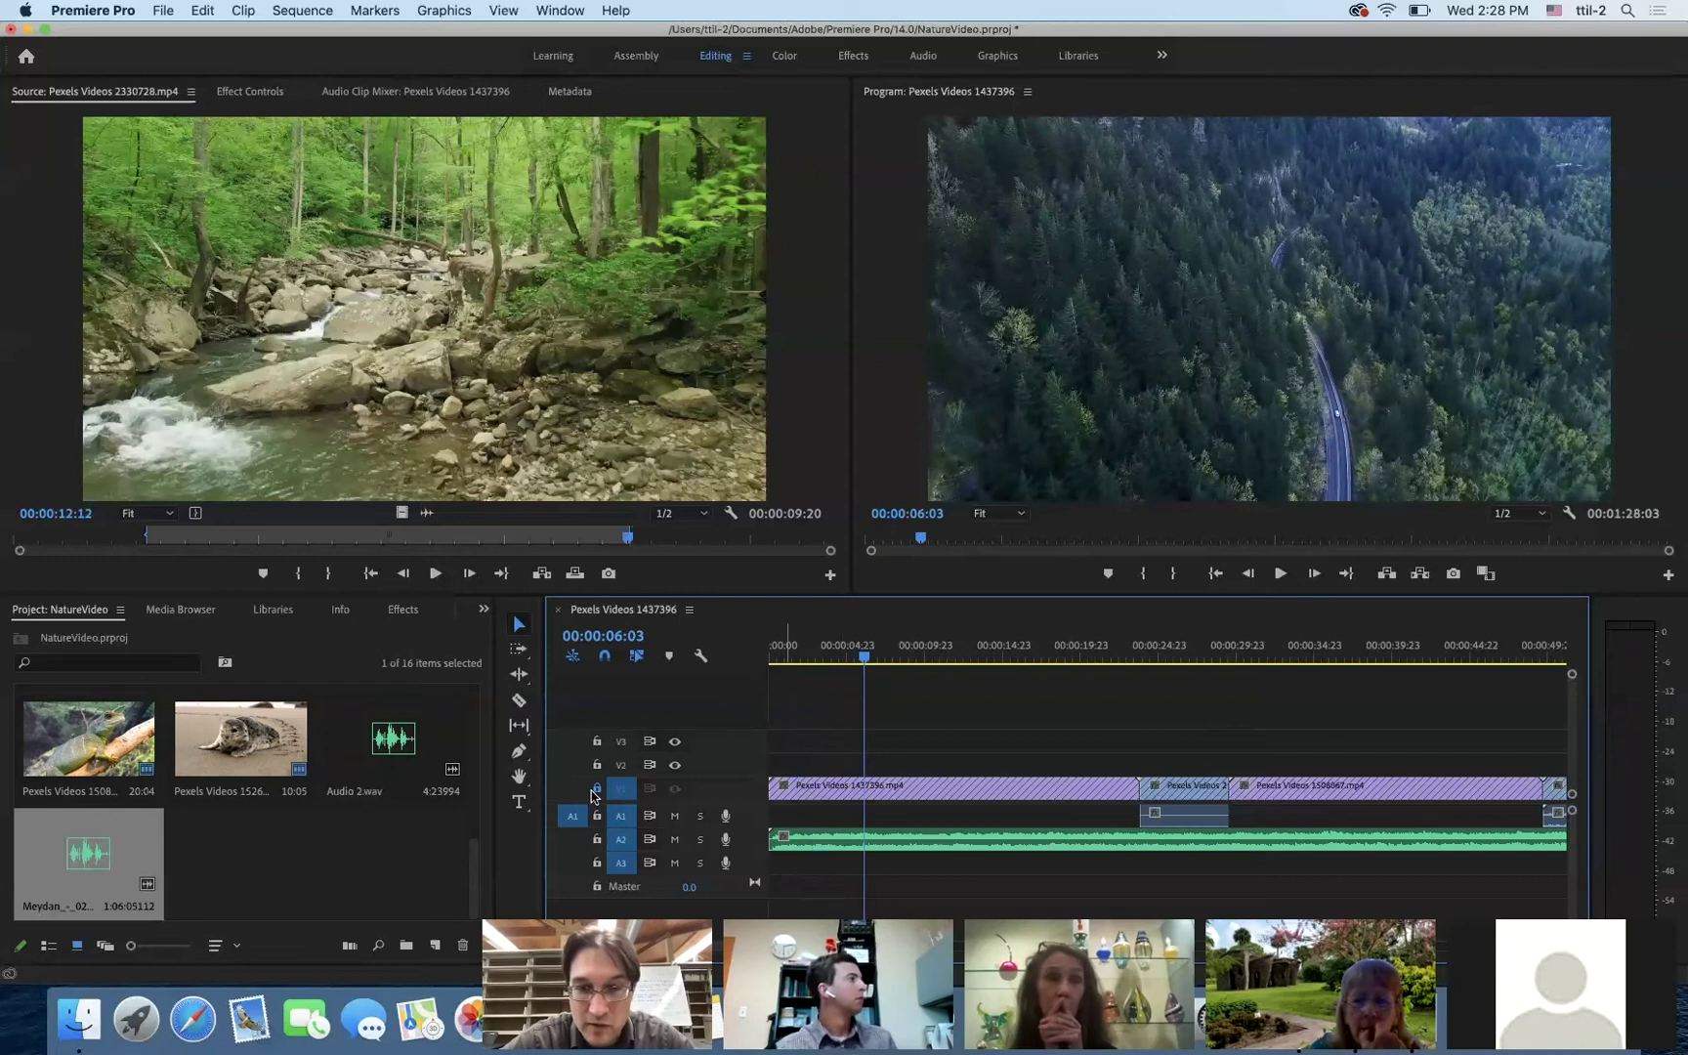
mouse_move(1133, 789)
mouse_down()
mouse_move(990, 786)
mouse_move(1134, 791)
mouse_up()
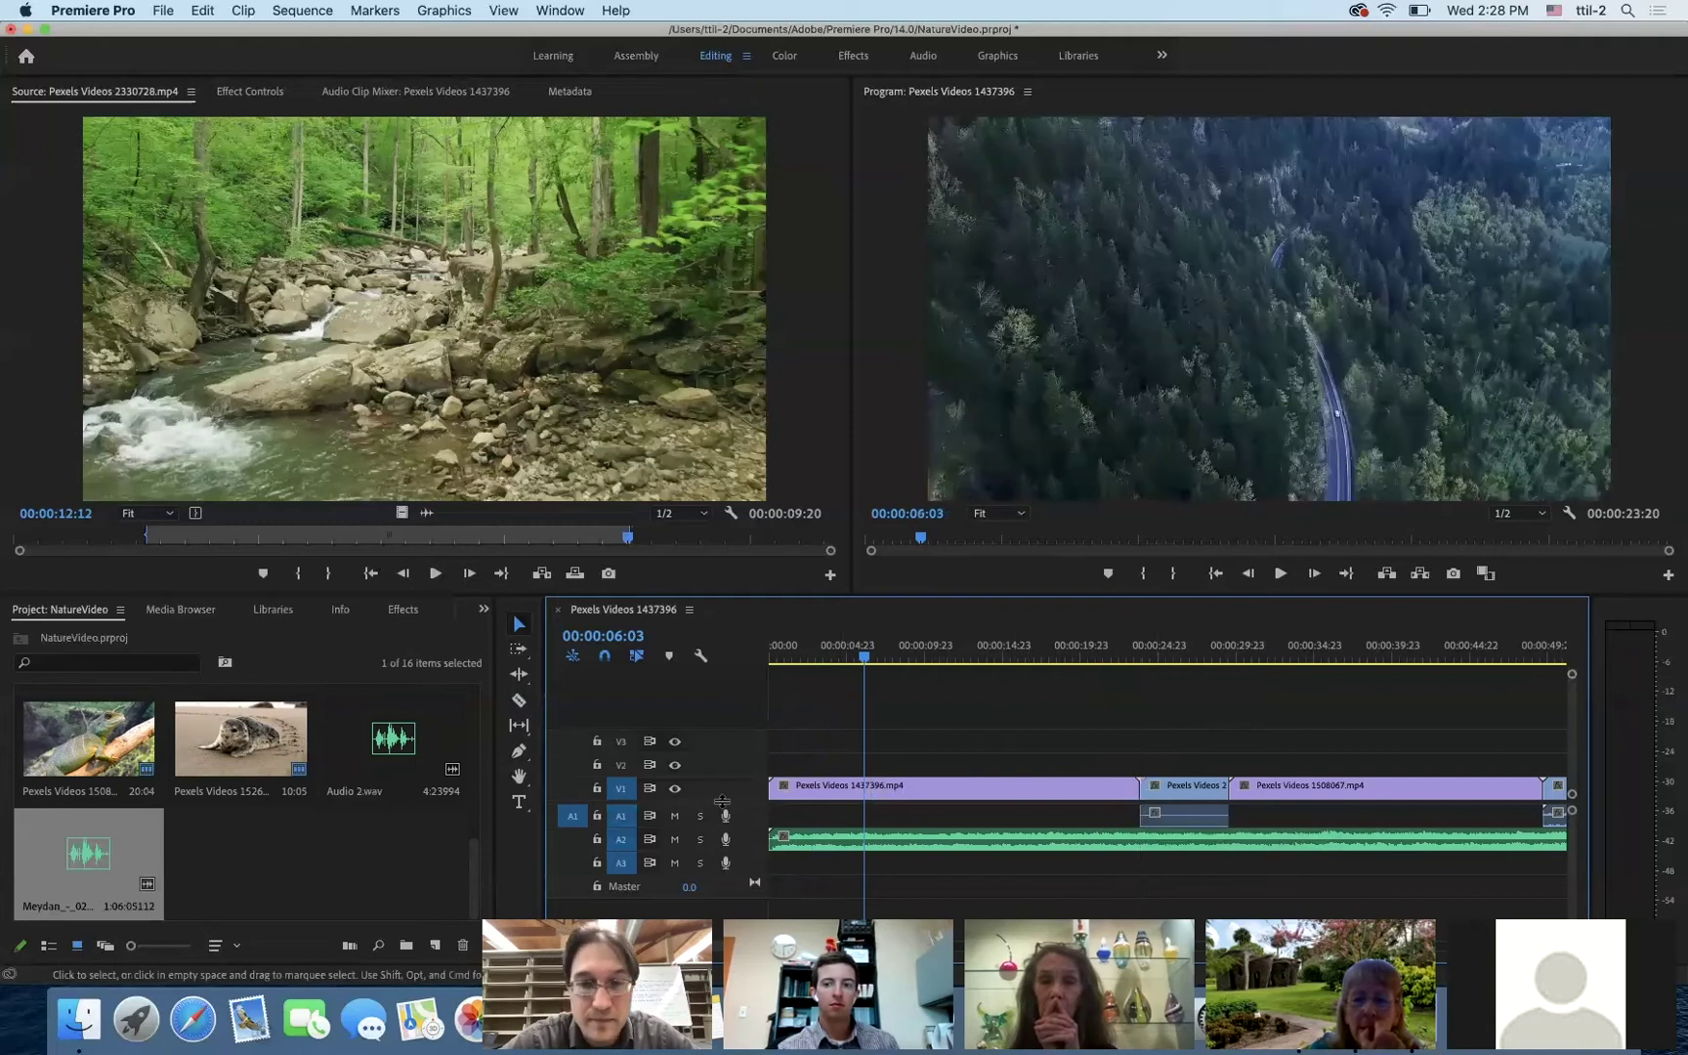
click(518, 676)
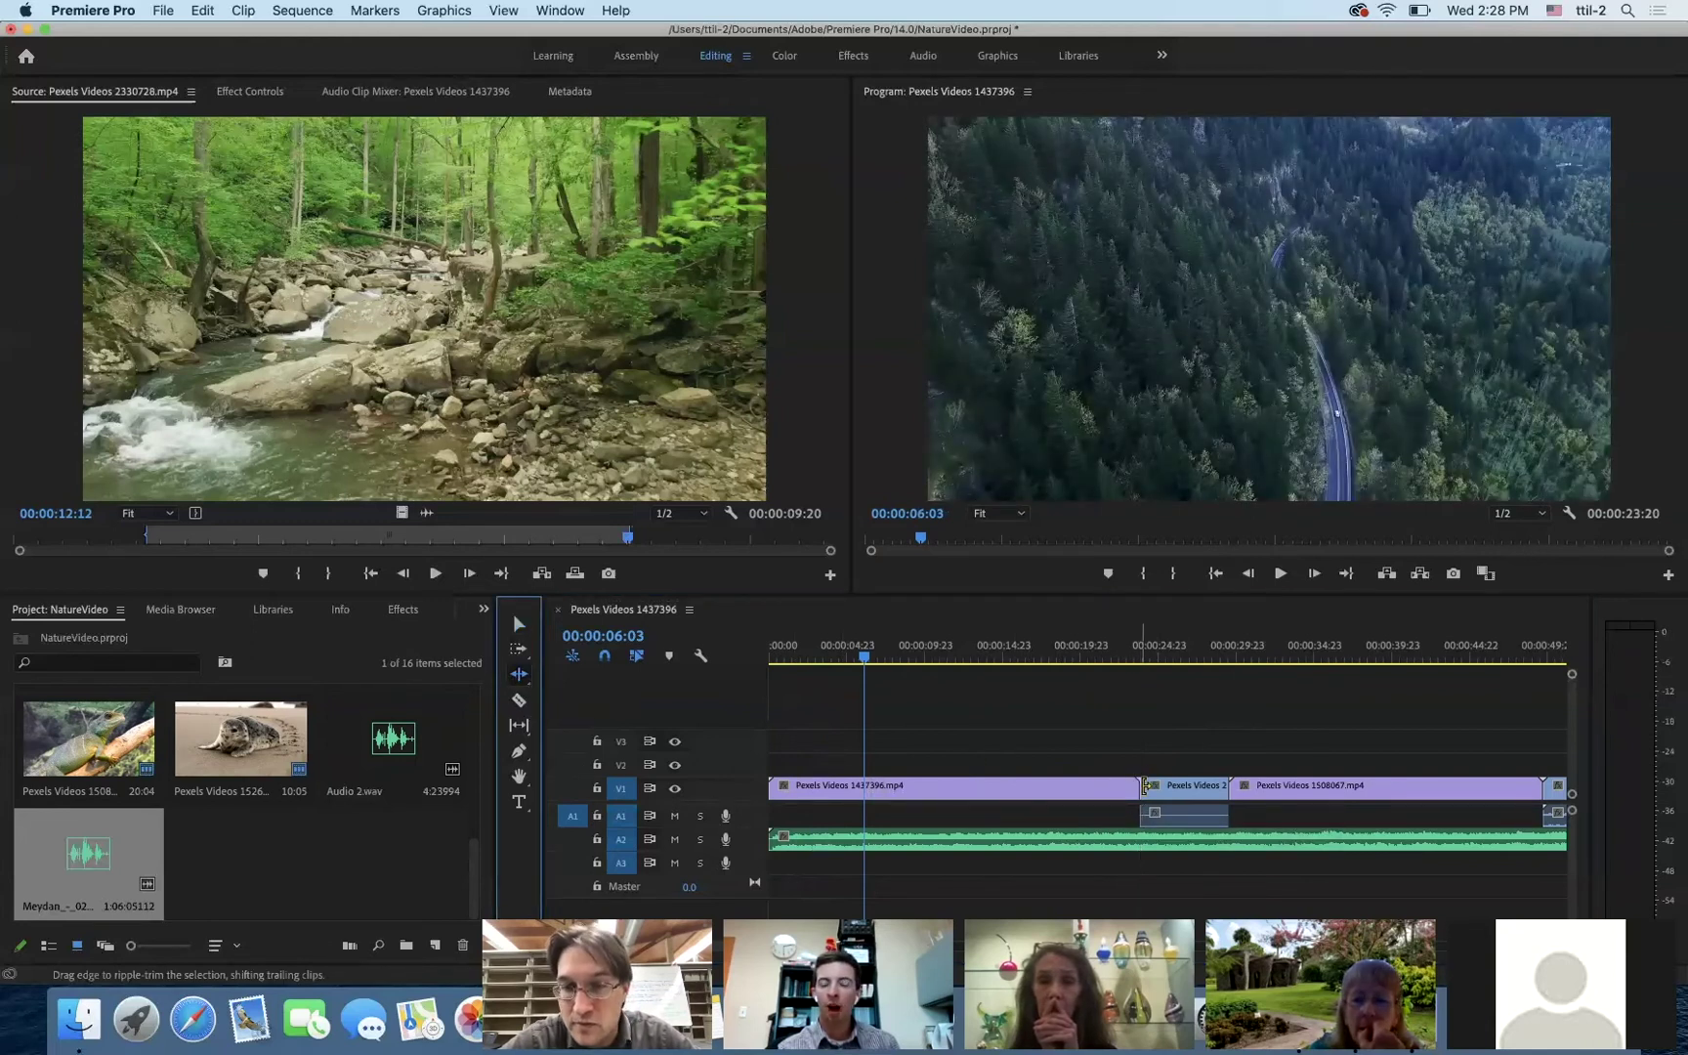
- Ripple-trim the end of the opening aerial clip and play back the new opening
drag(1145, 784, 862, 792)
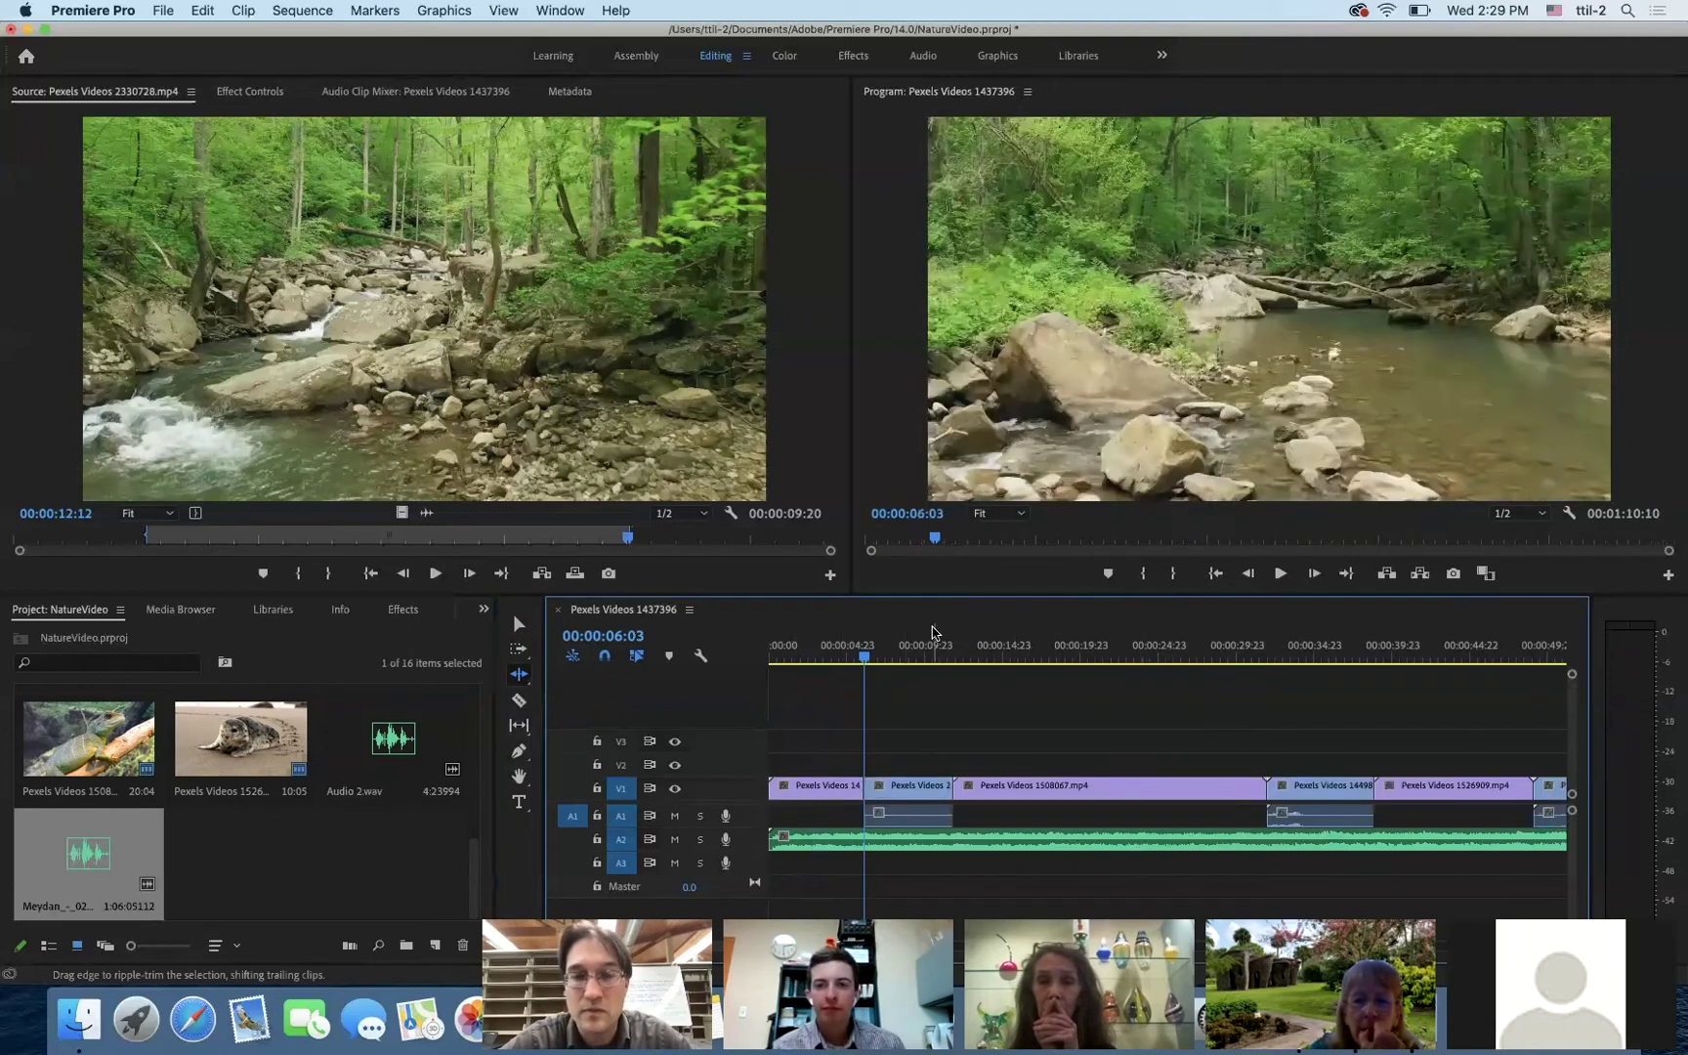
drag(864, 655, 761, 674)
key(space)
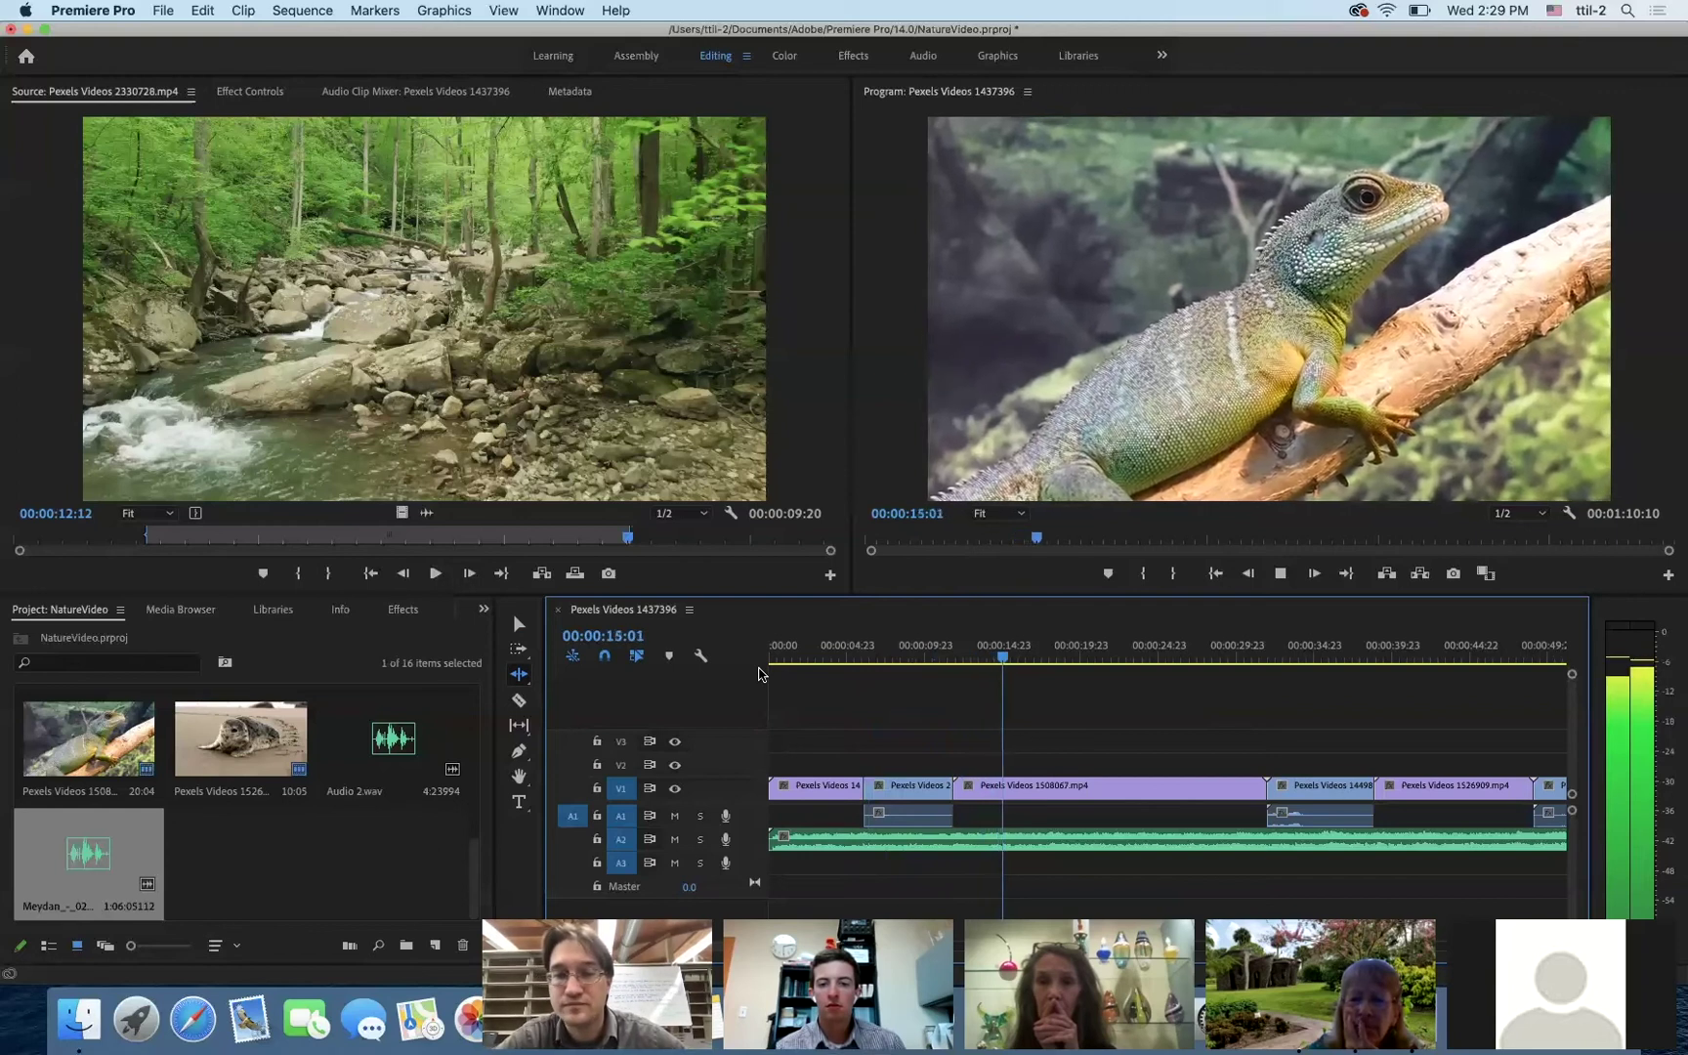
key(space)
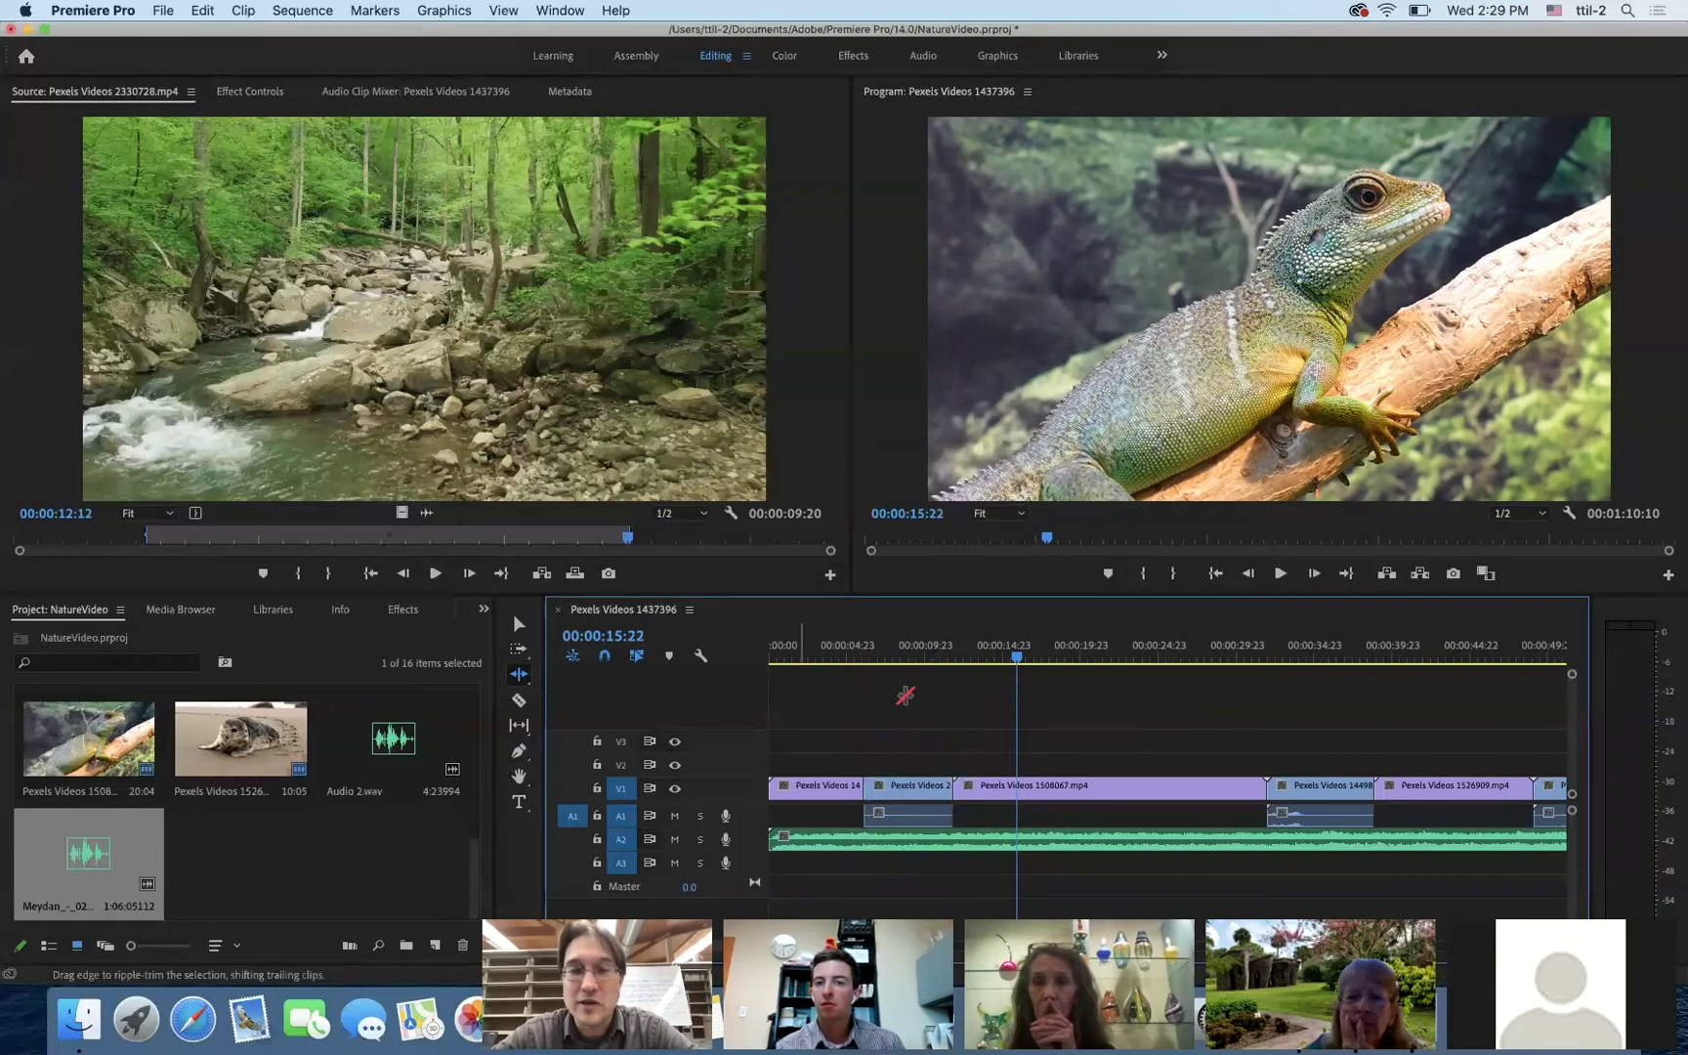
- Ripple-trim the lizard clip's end to the playhead at 00:00:18:00, pulling later clips up
drag(1019, 665, 845, 669)
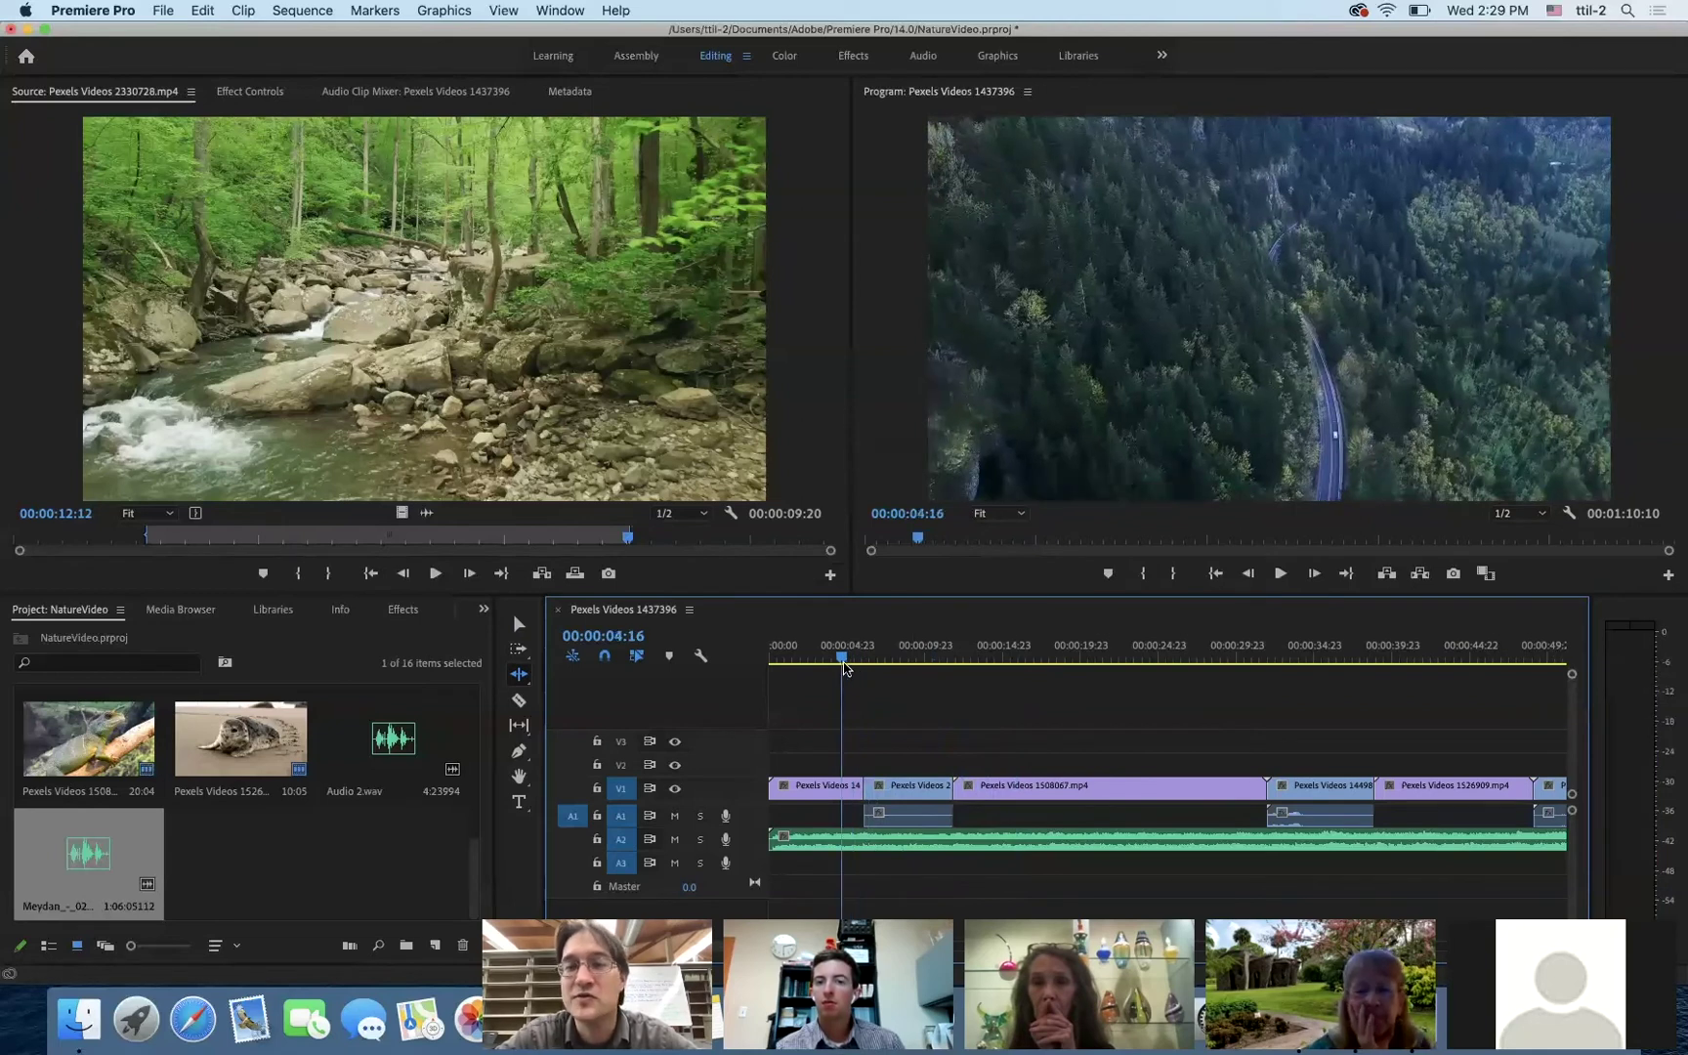
key(space)
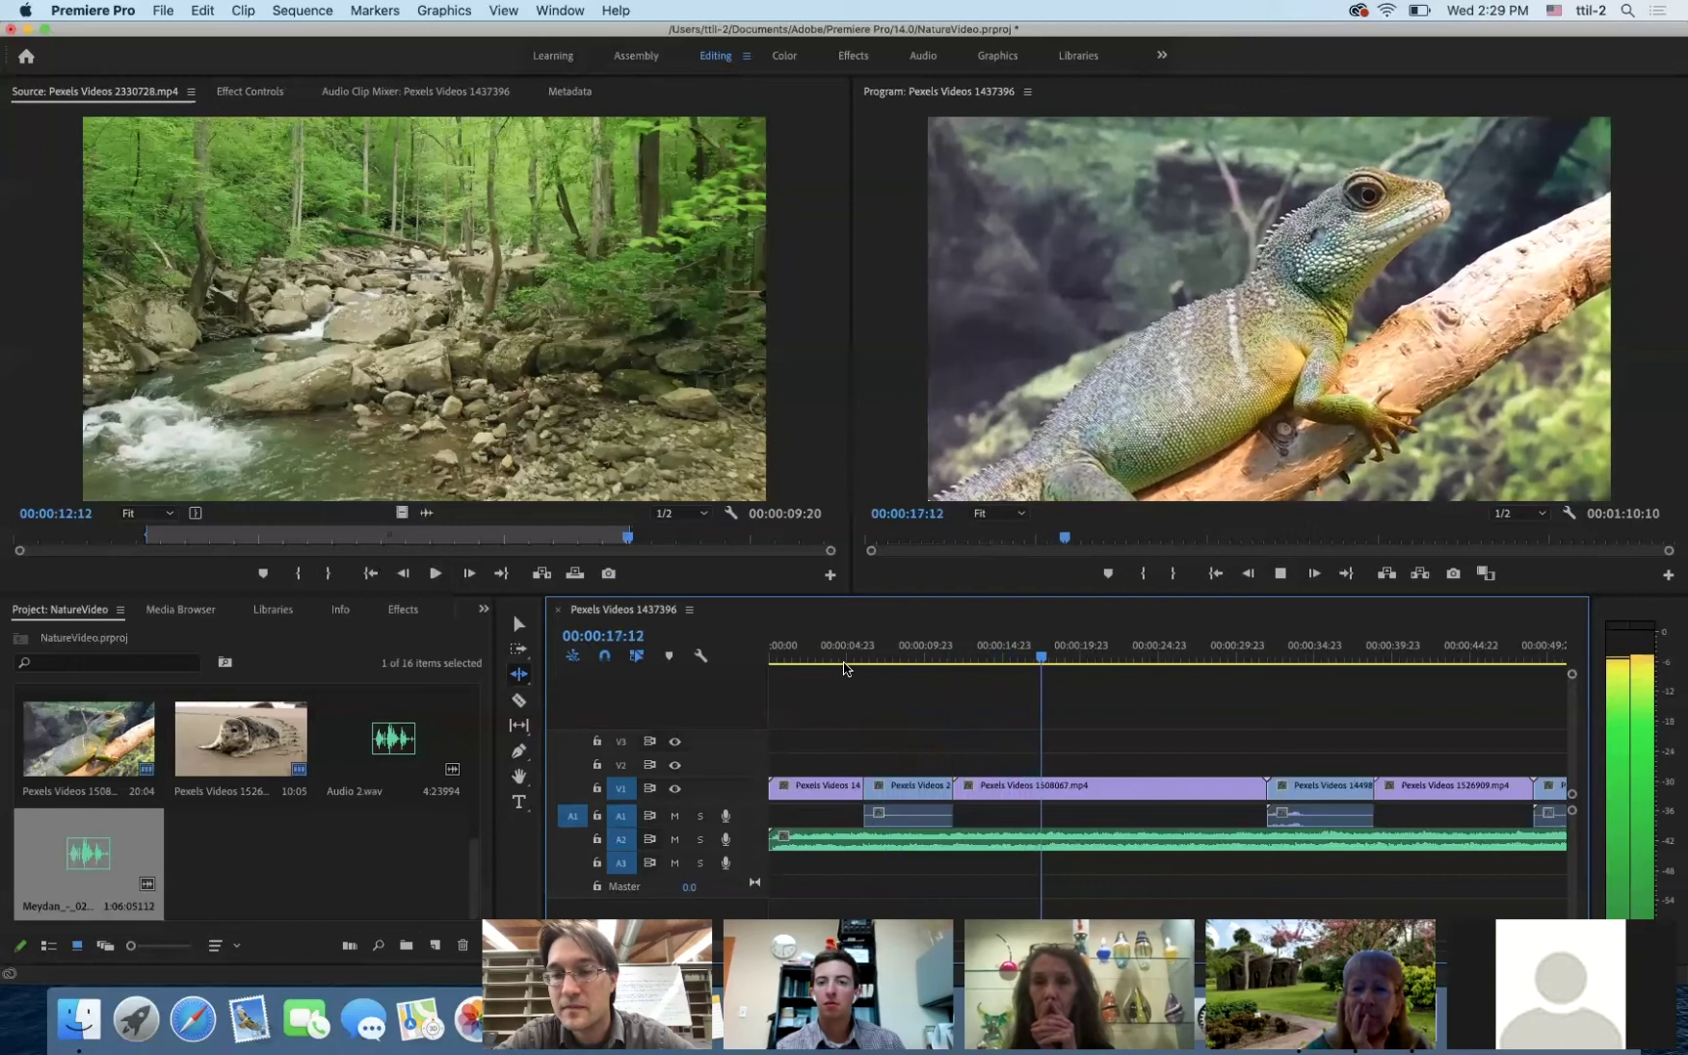
key(space)
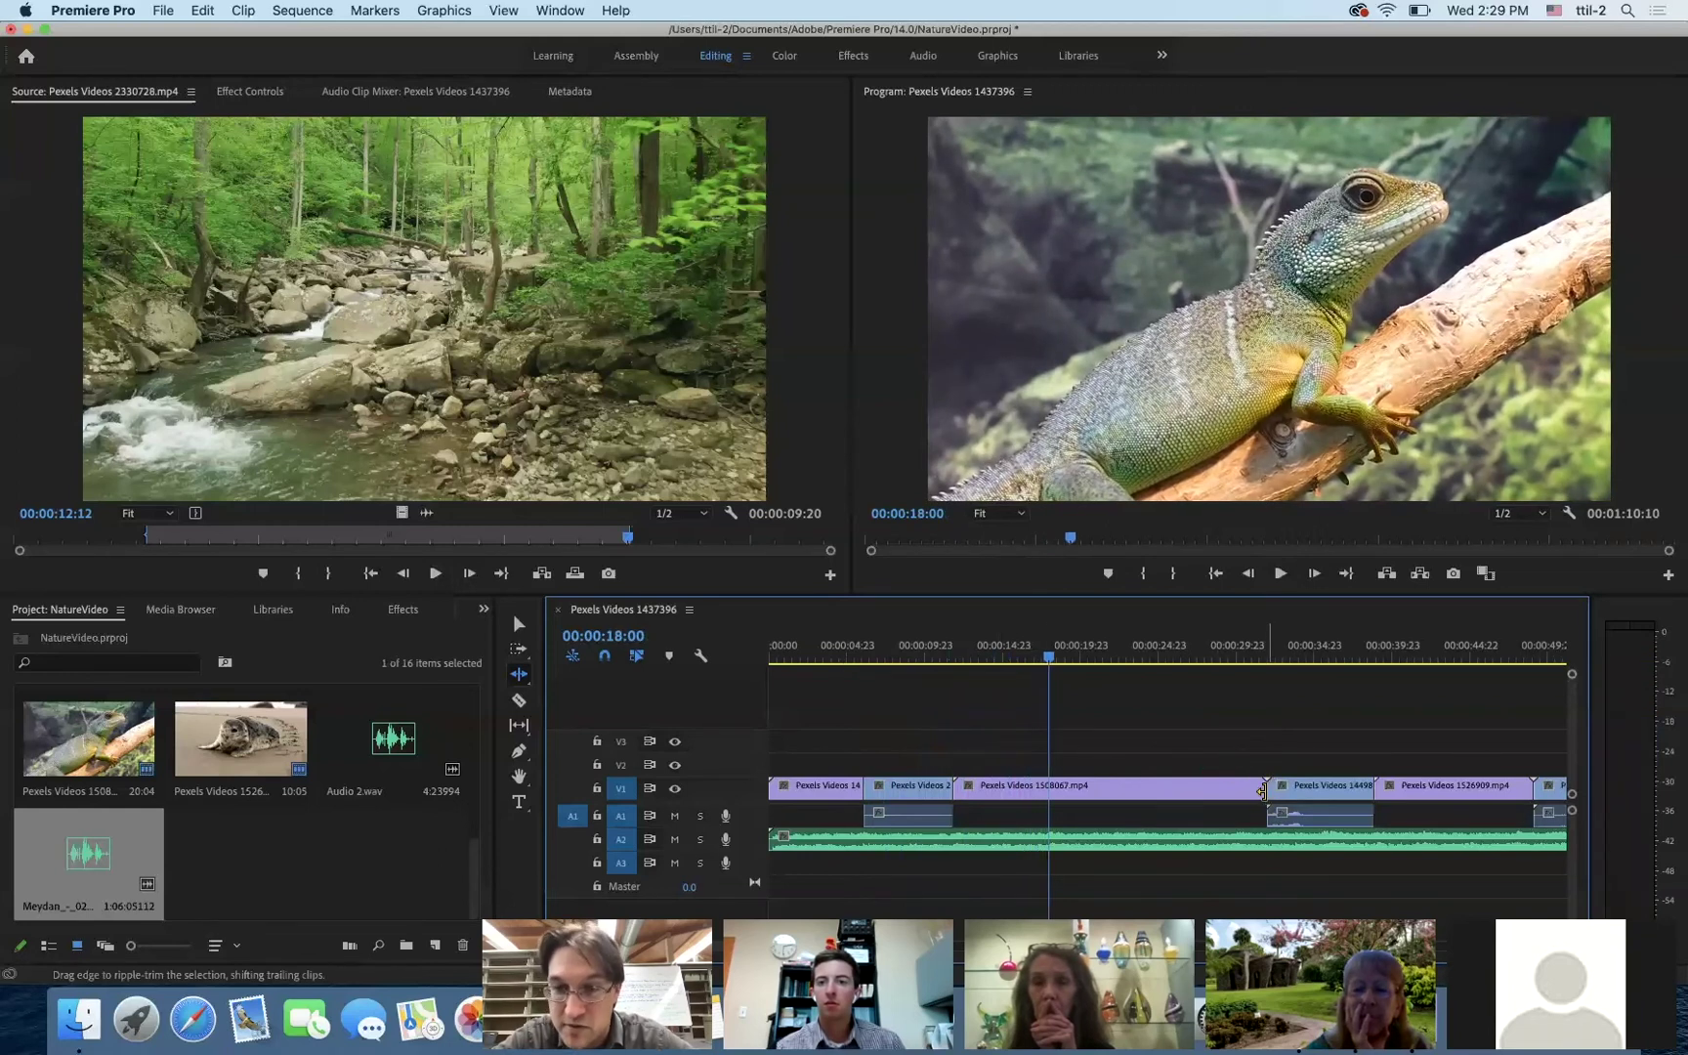
drag(1260, 791, 1051, 810)
- Review from the lizard clip and ripple-trim the waves clip's end to the playhead
click(1010, 660)
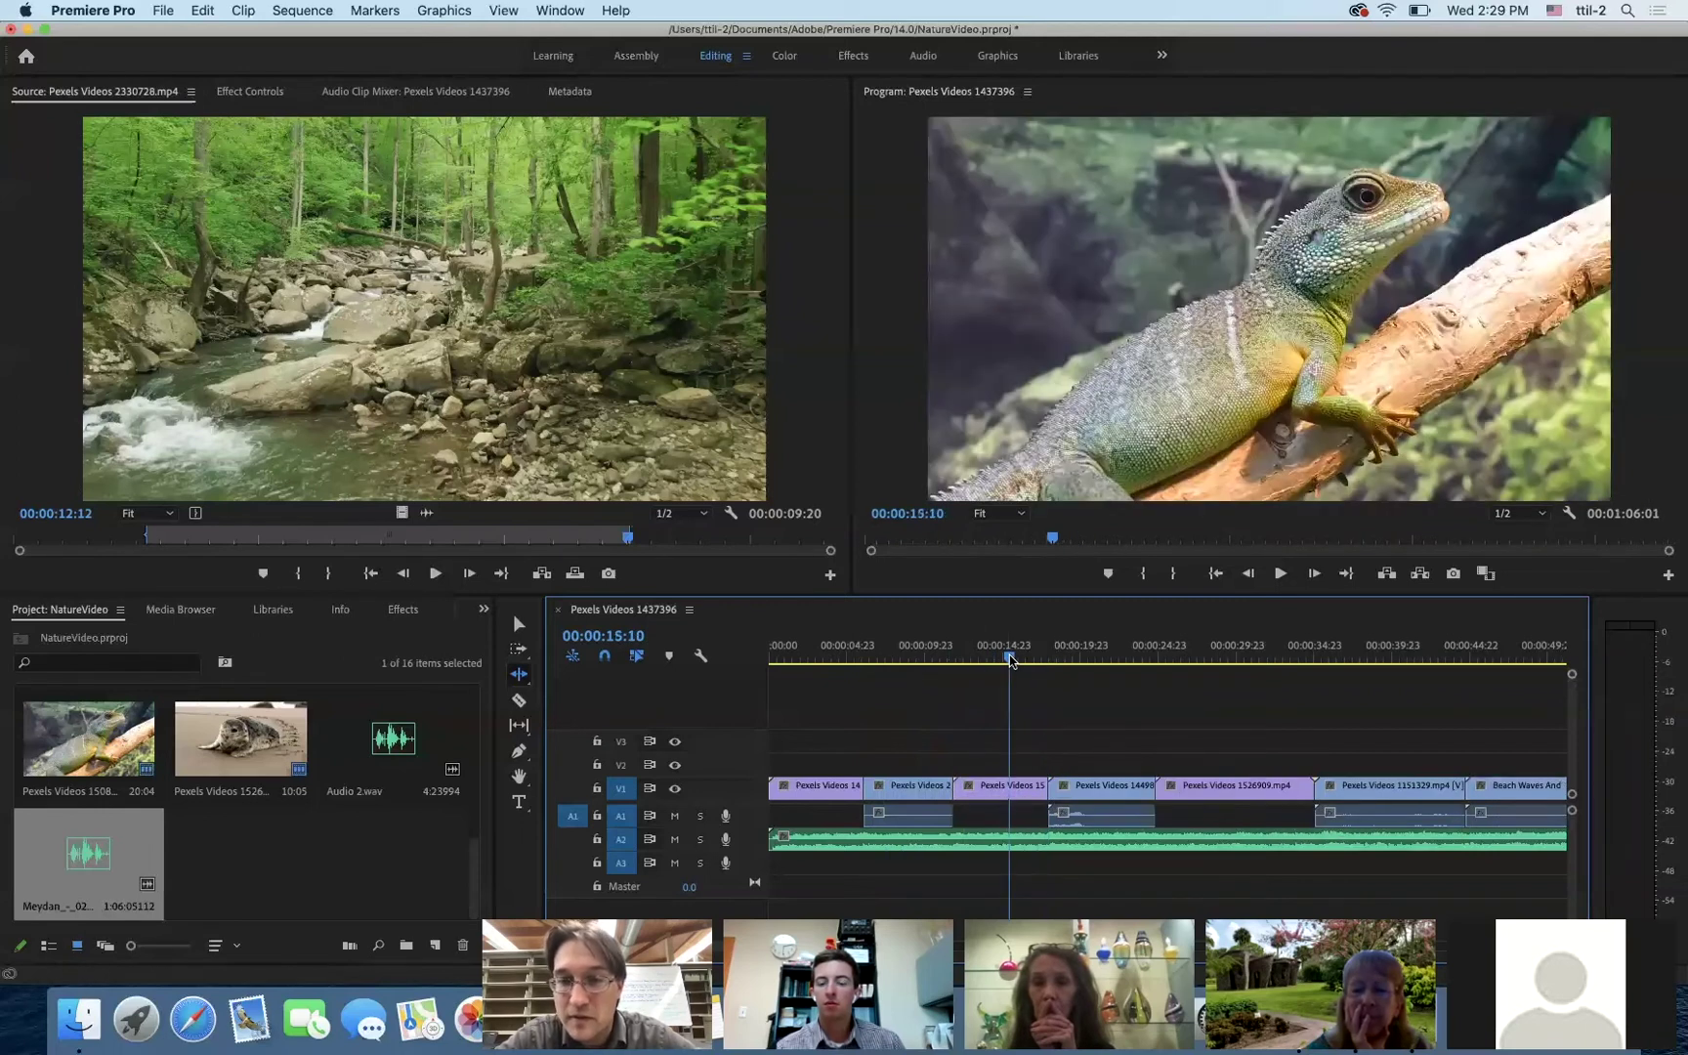
key(space)
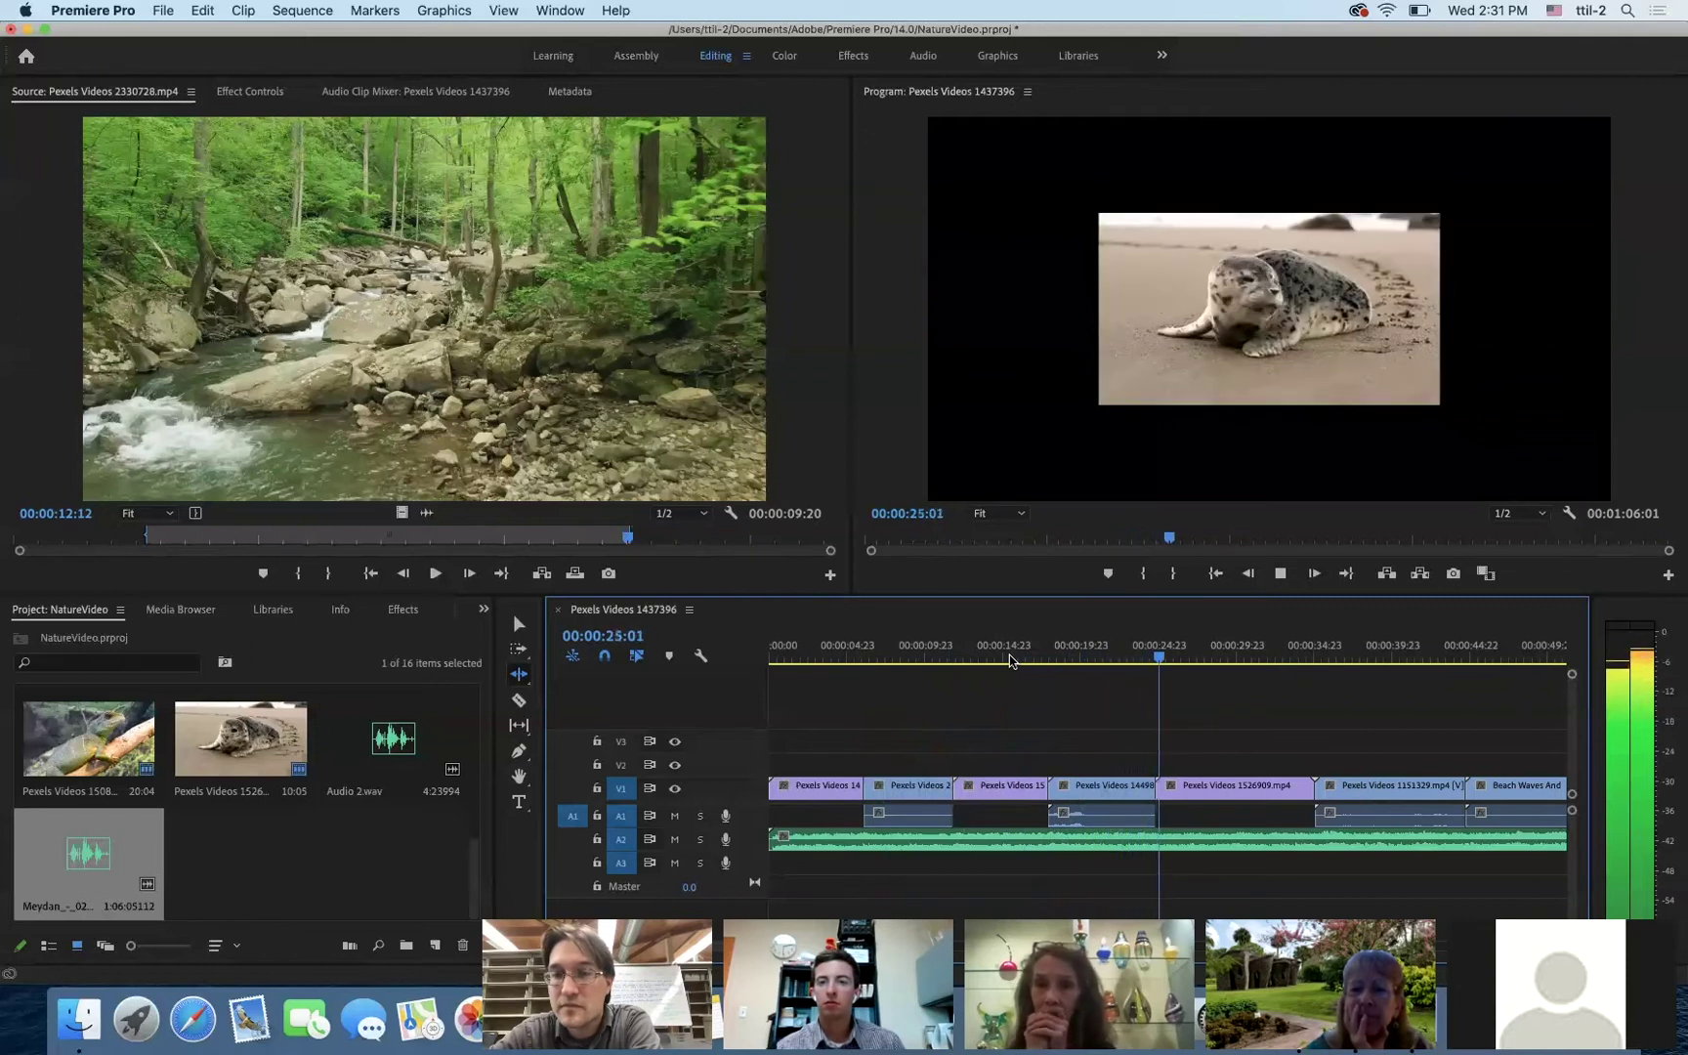
key(space)
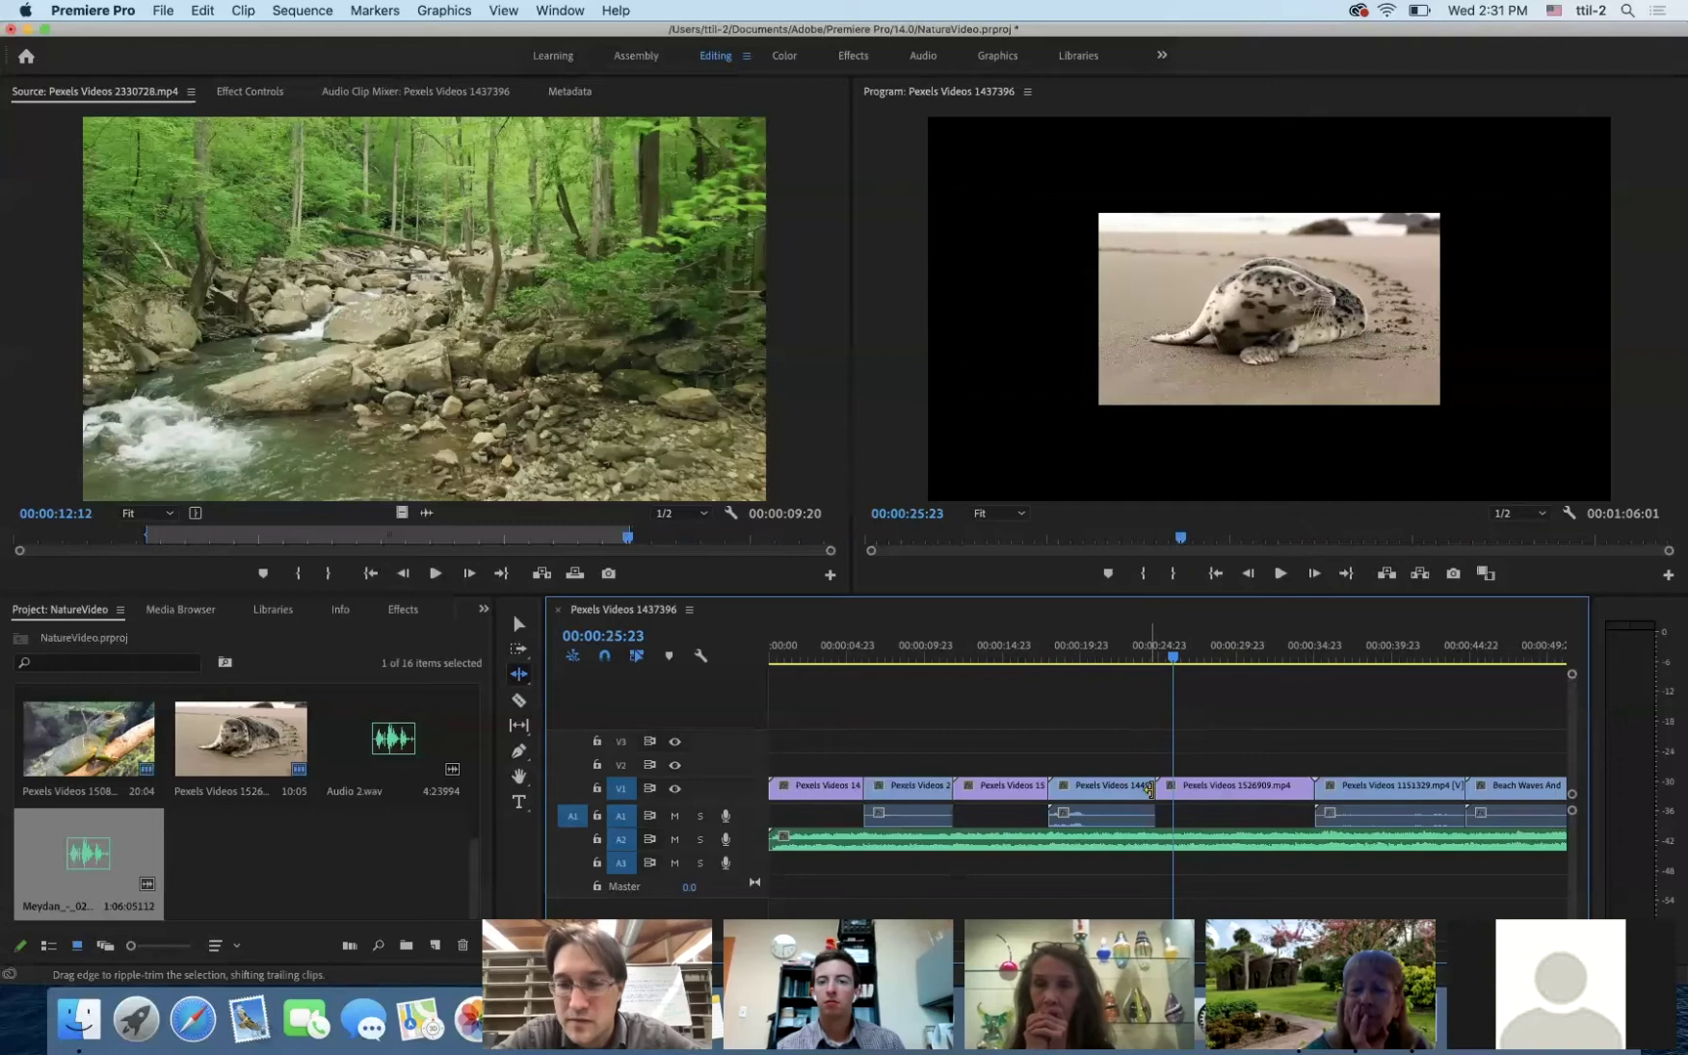
drag(1175, 661, 1140, 663)
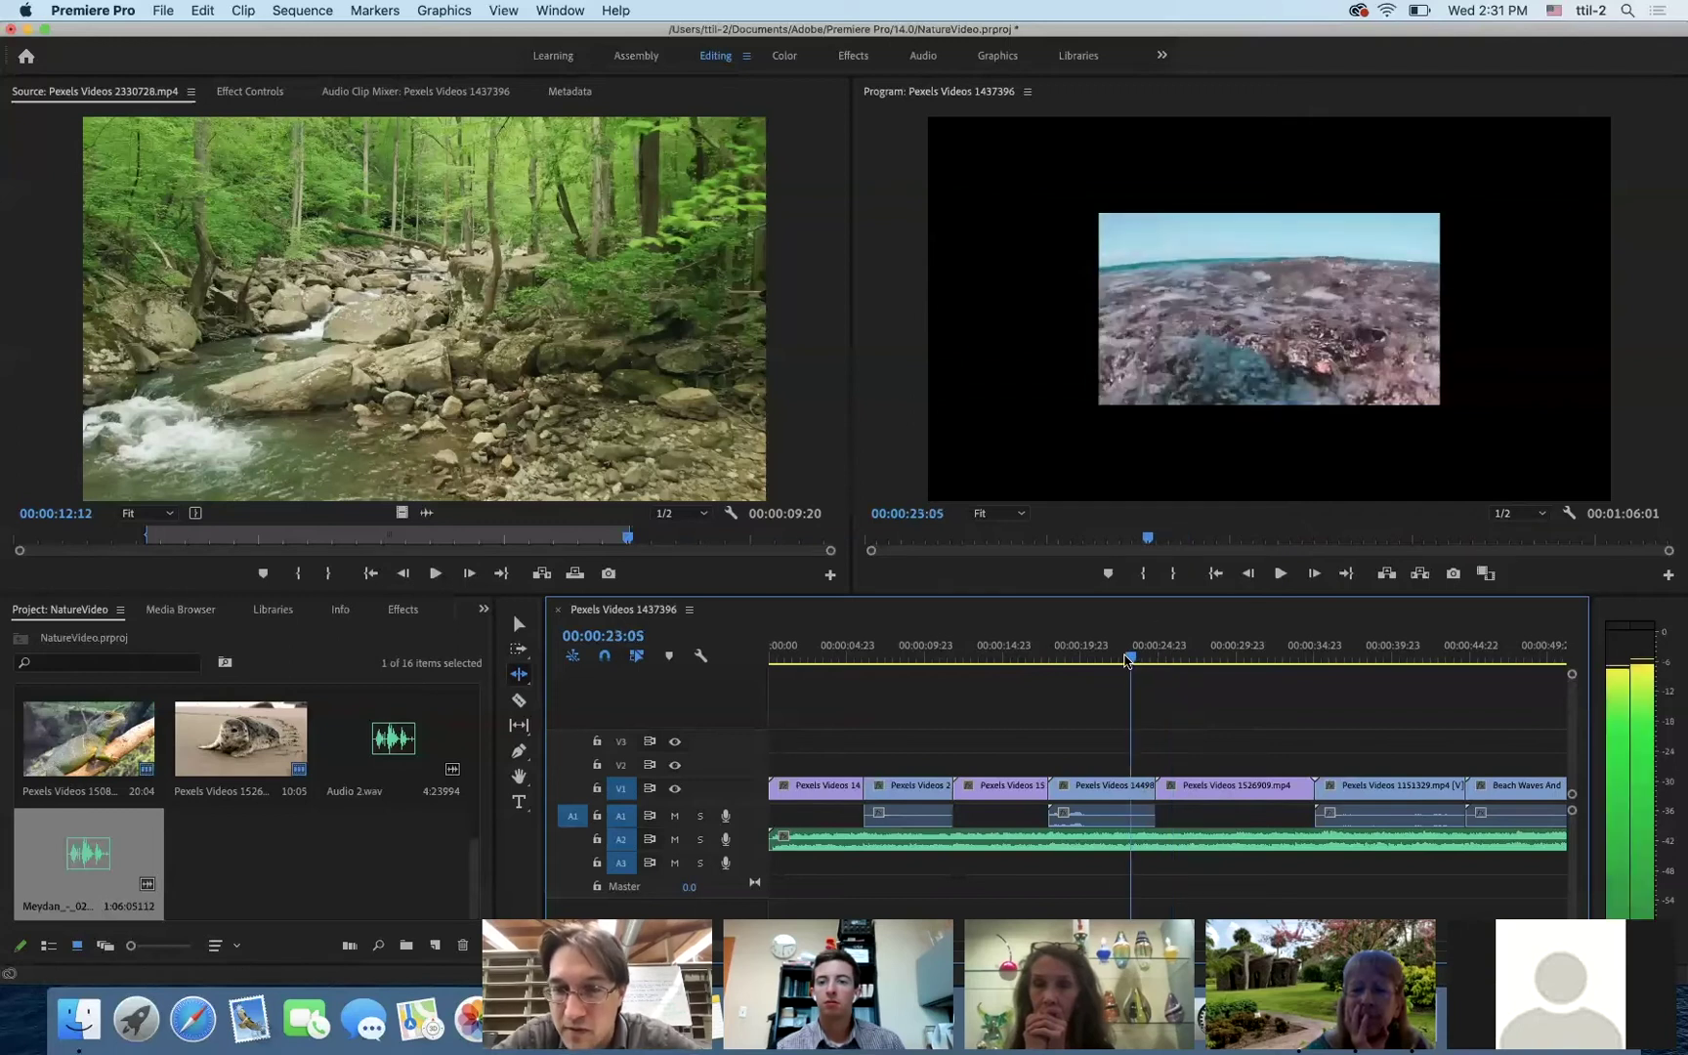
key(space)
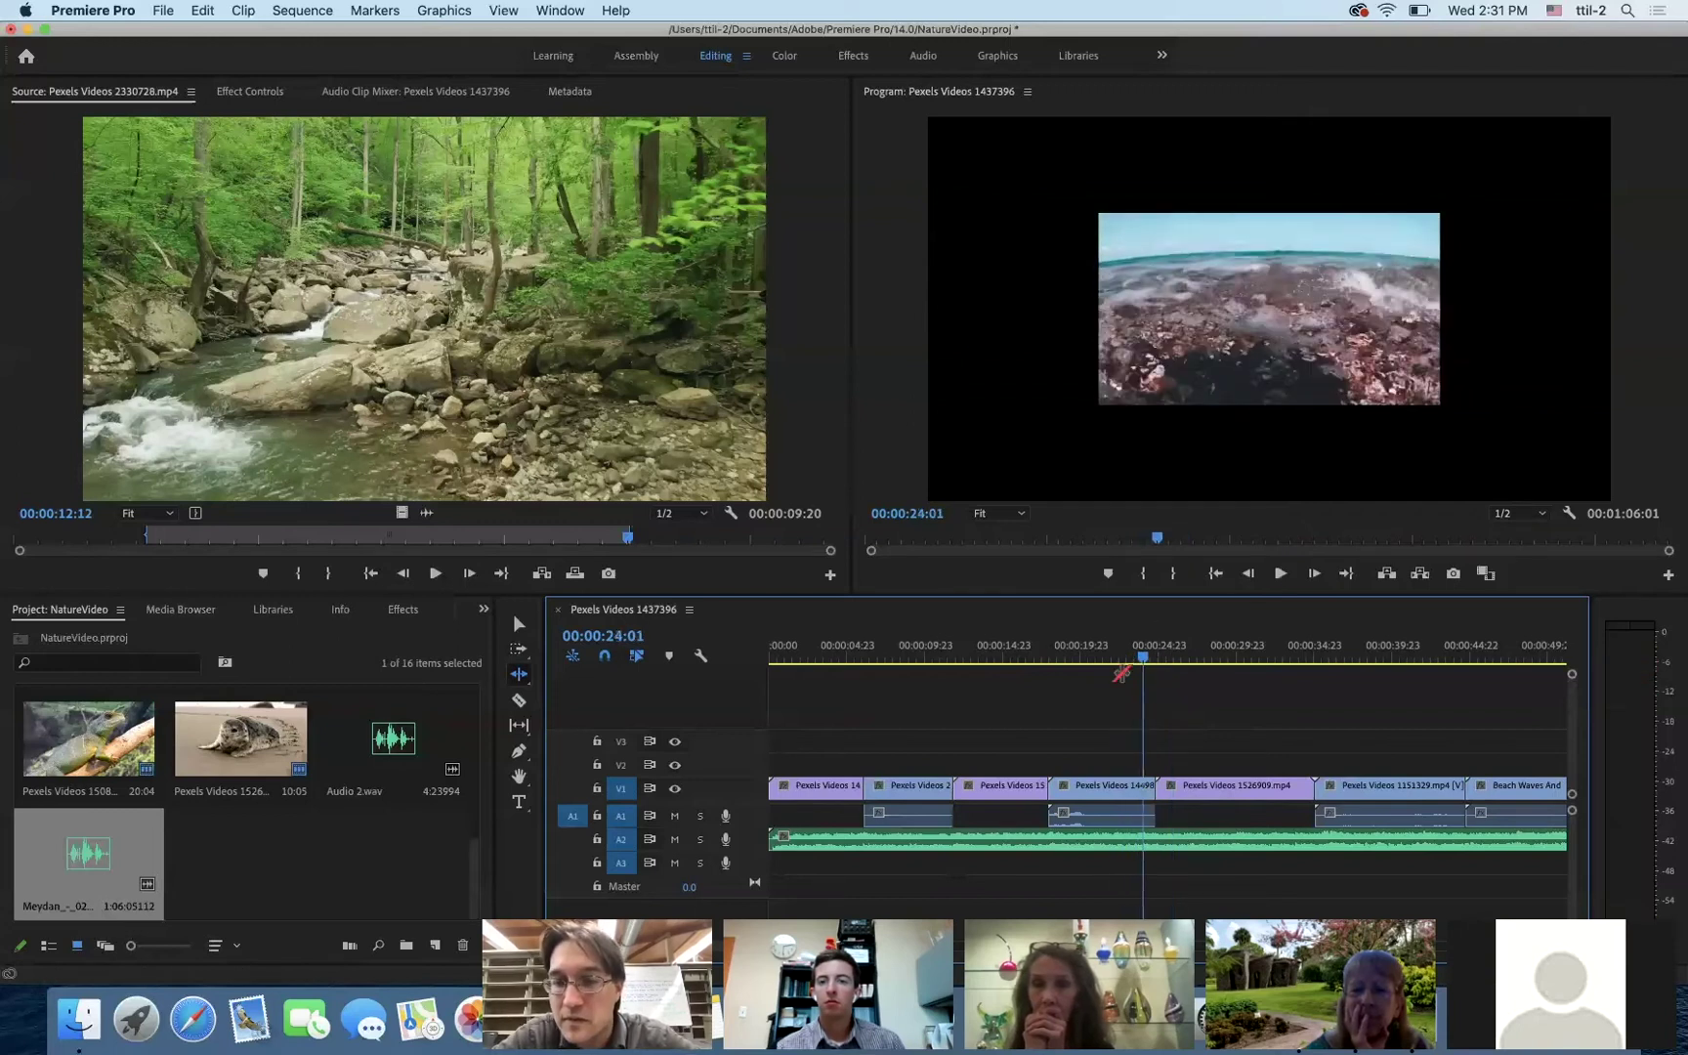
drag(1150, 791, 1143, 791)
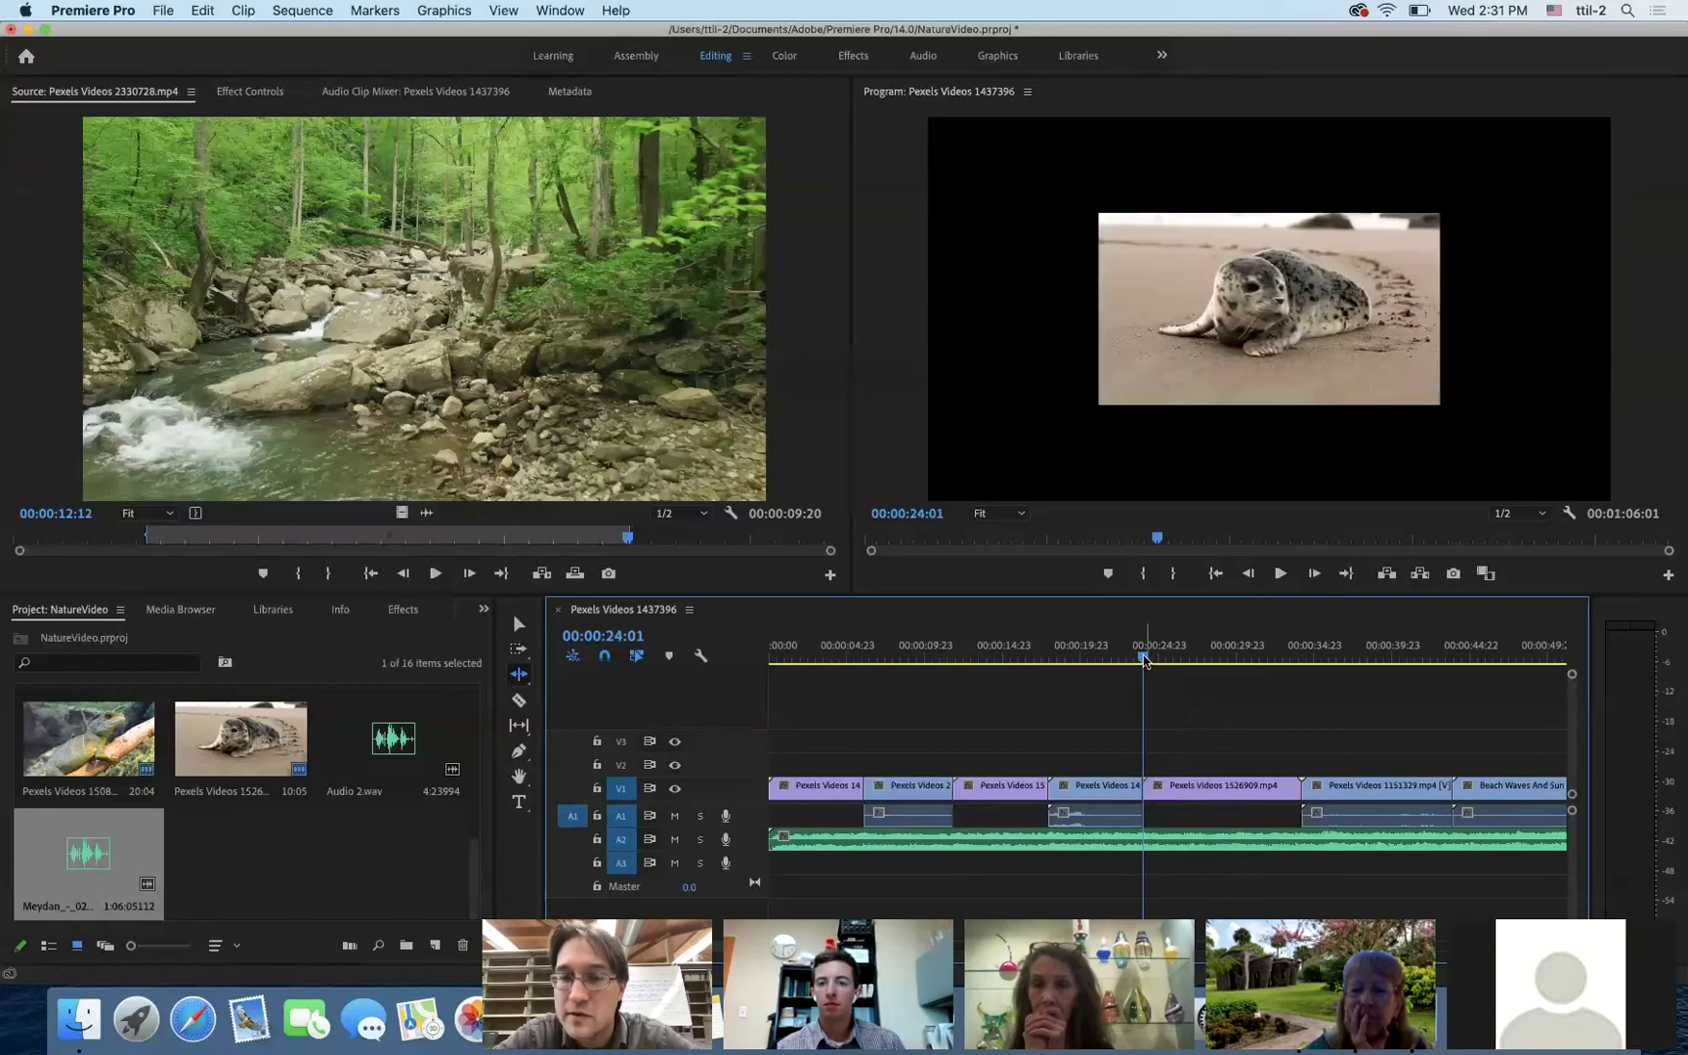
- Review the waves-to-seal cut and ripple-trim the seal clip's end at 29:23
drag(1144, 661, 1095, 663)
key(space)
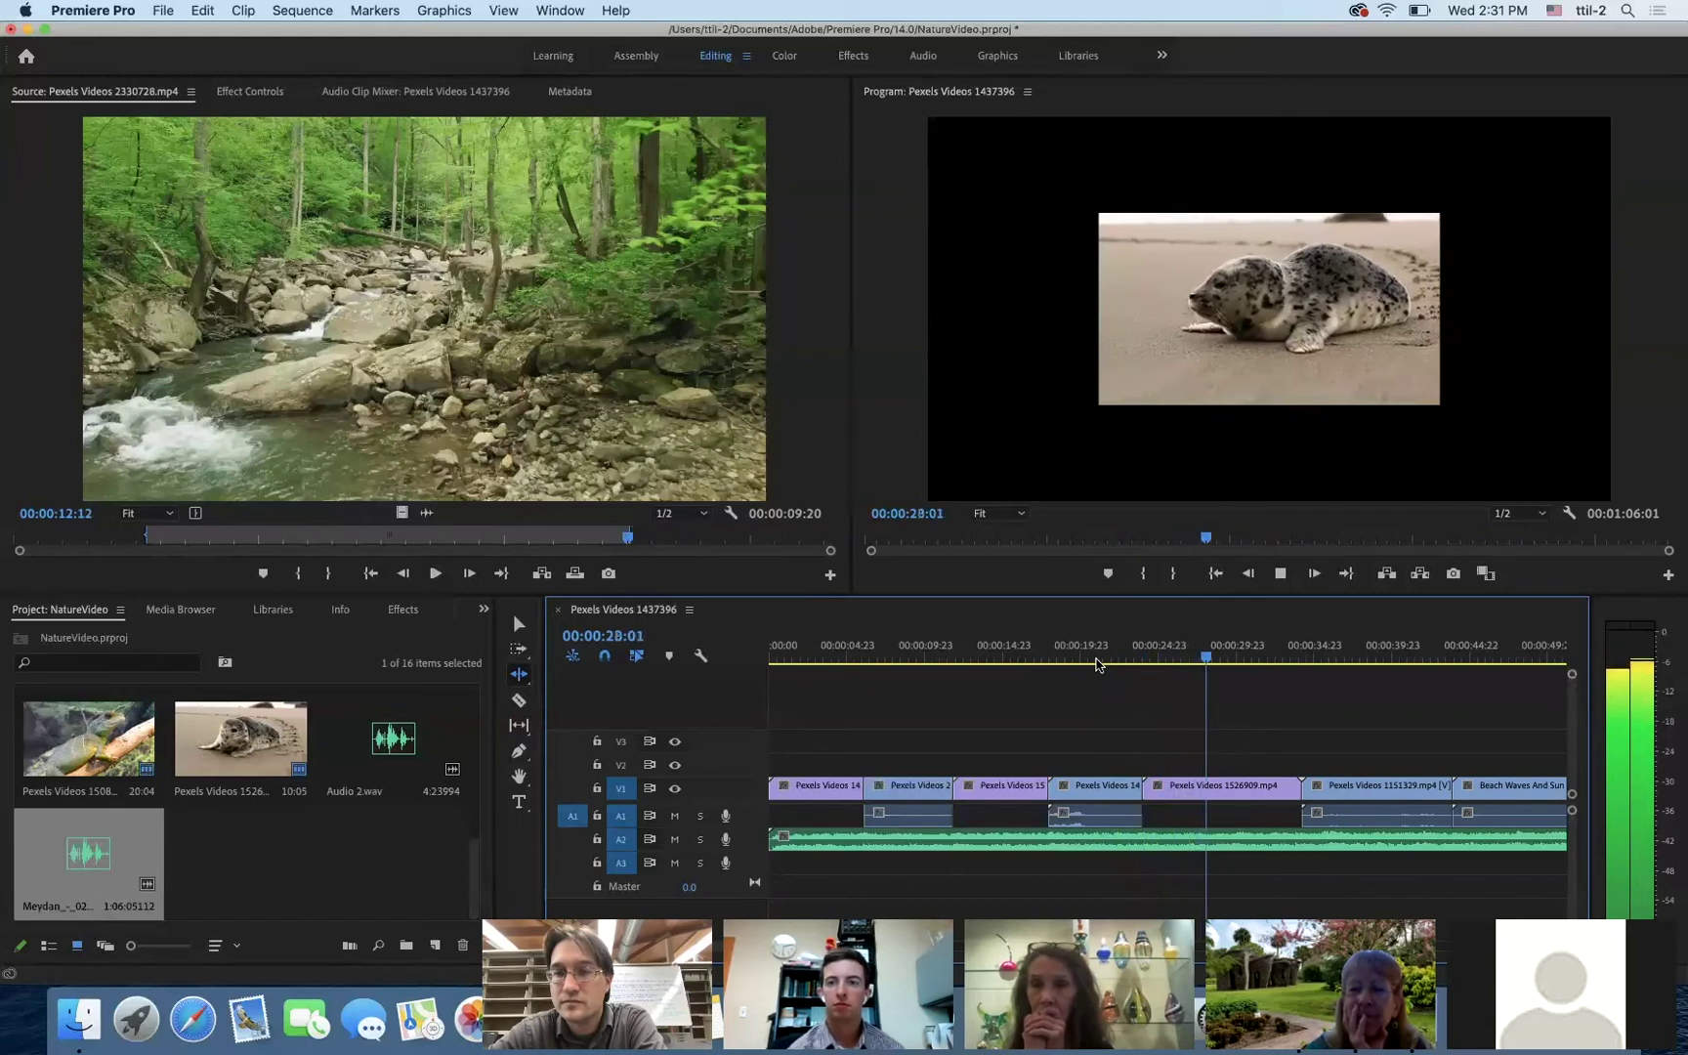
key(space)
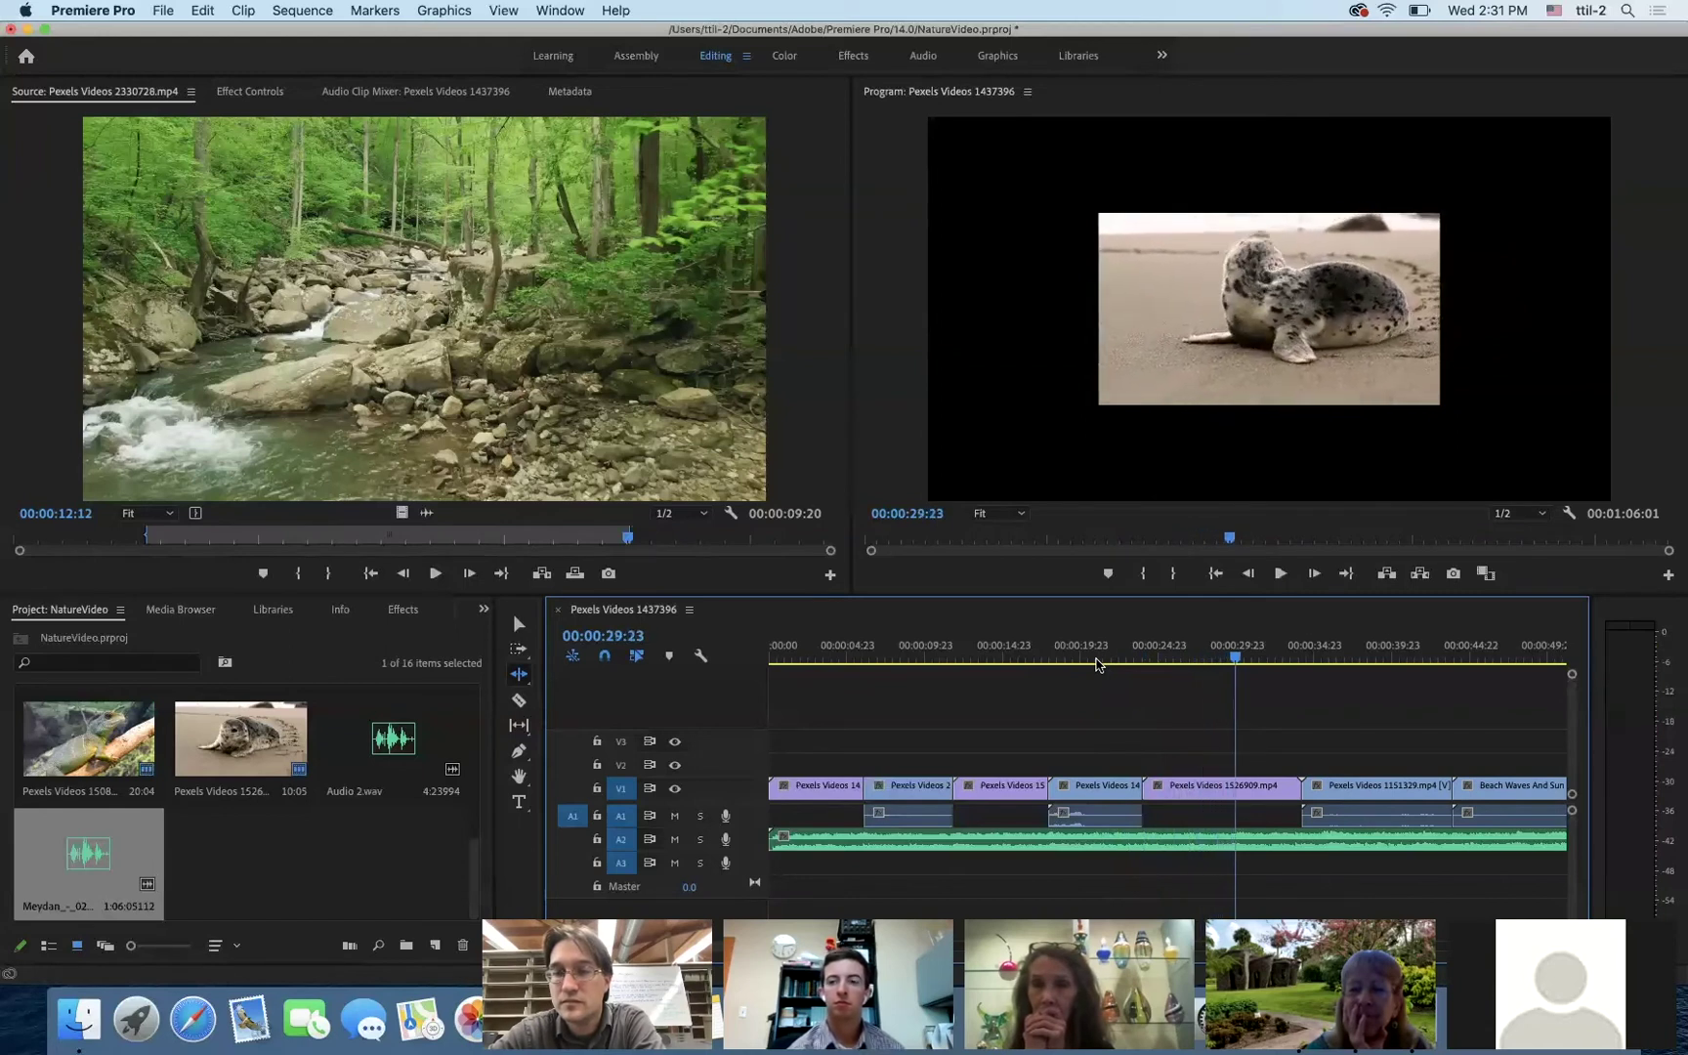
drag(1296, 788, 1234, 794)
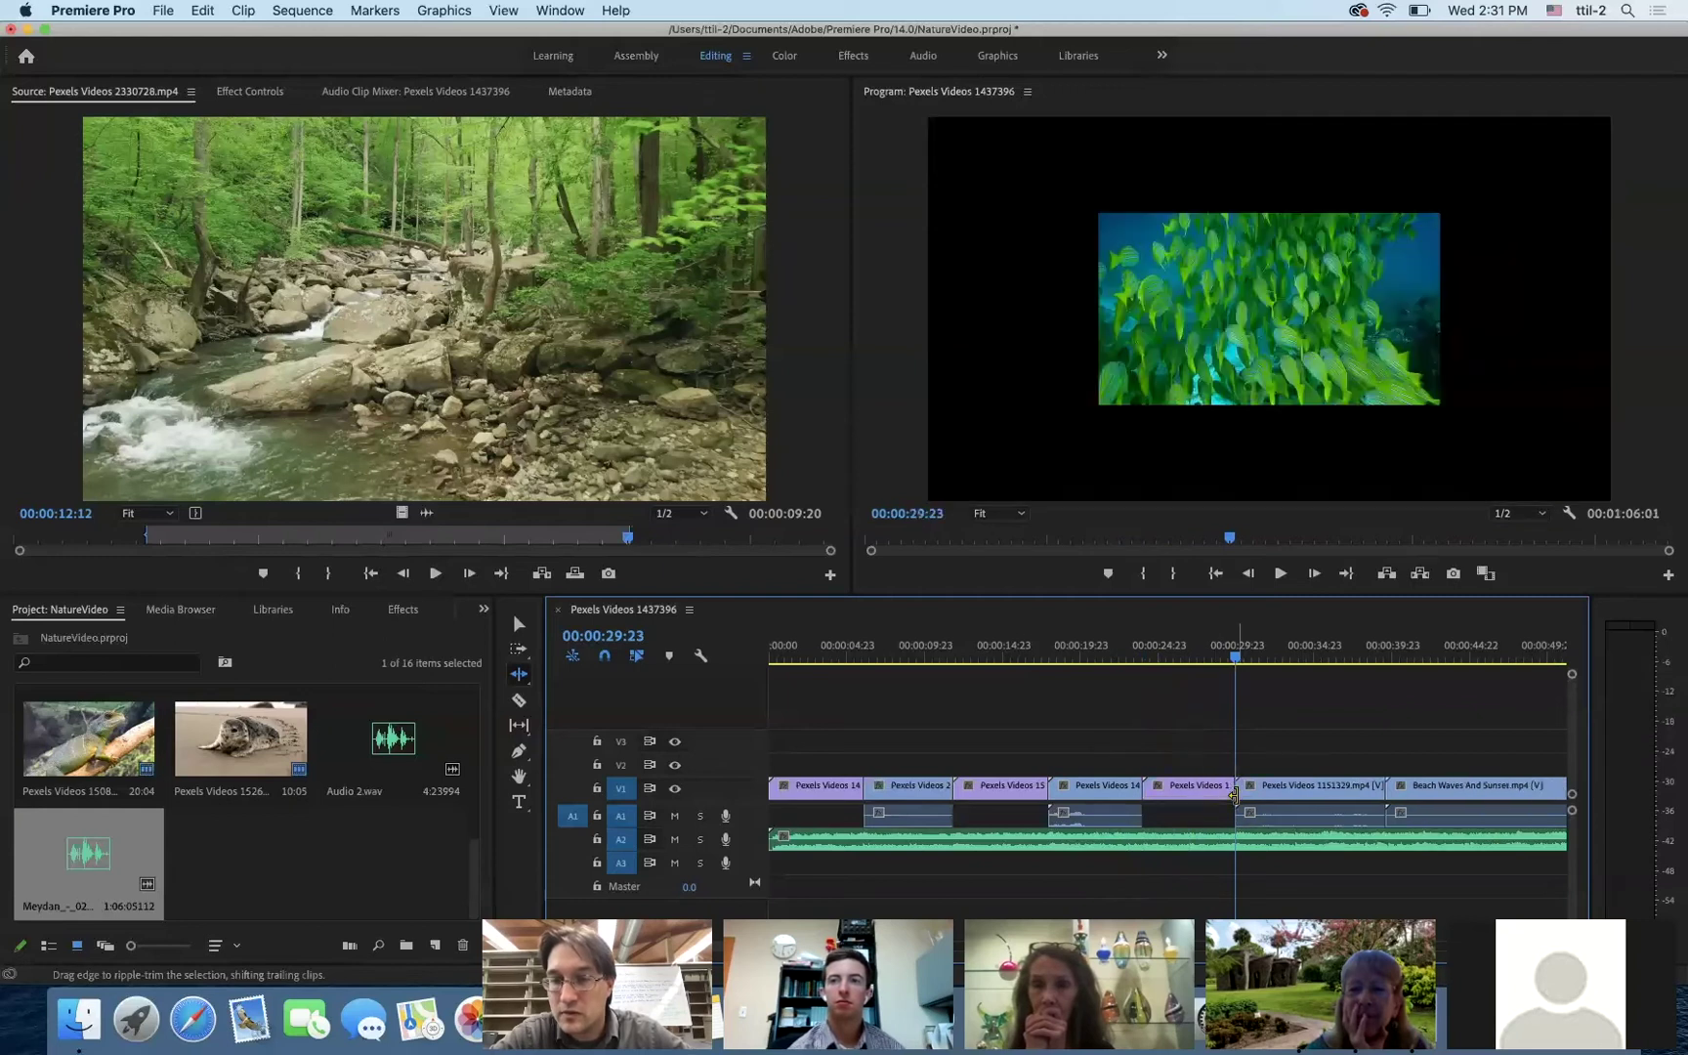
- Ripple-trim the fish clip's end at 36:02 and return the playhead to the start
key(space)
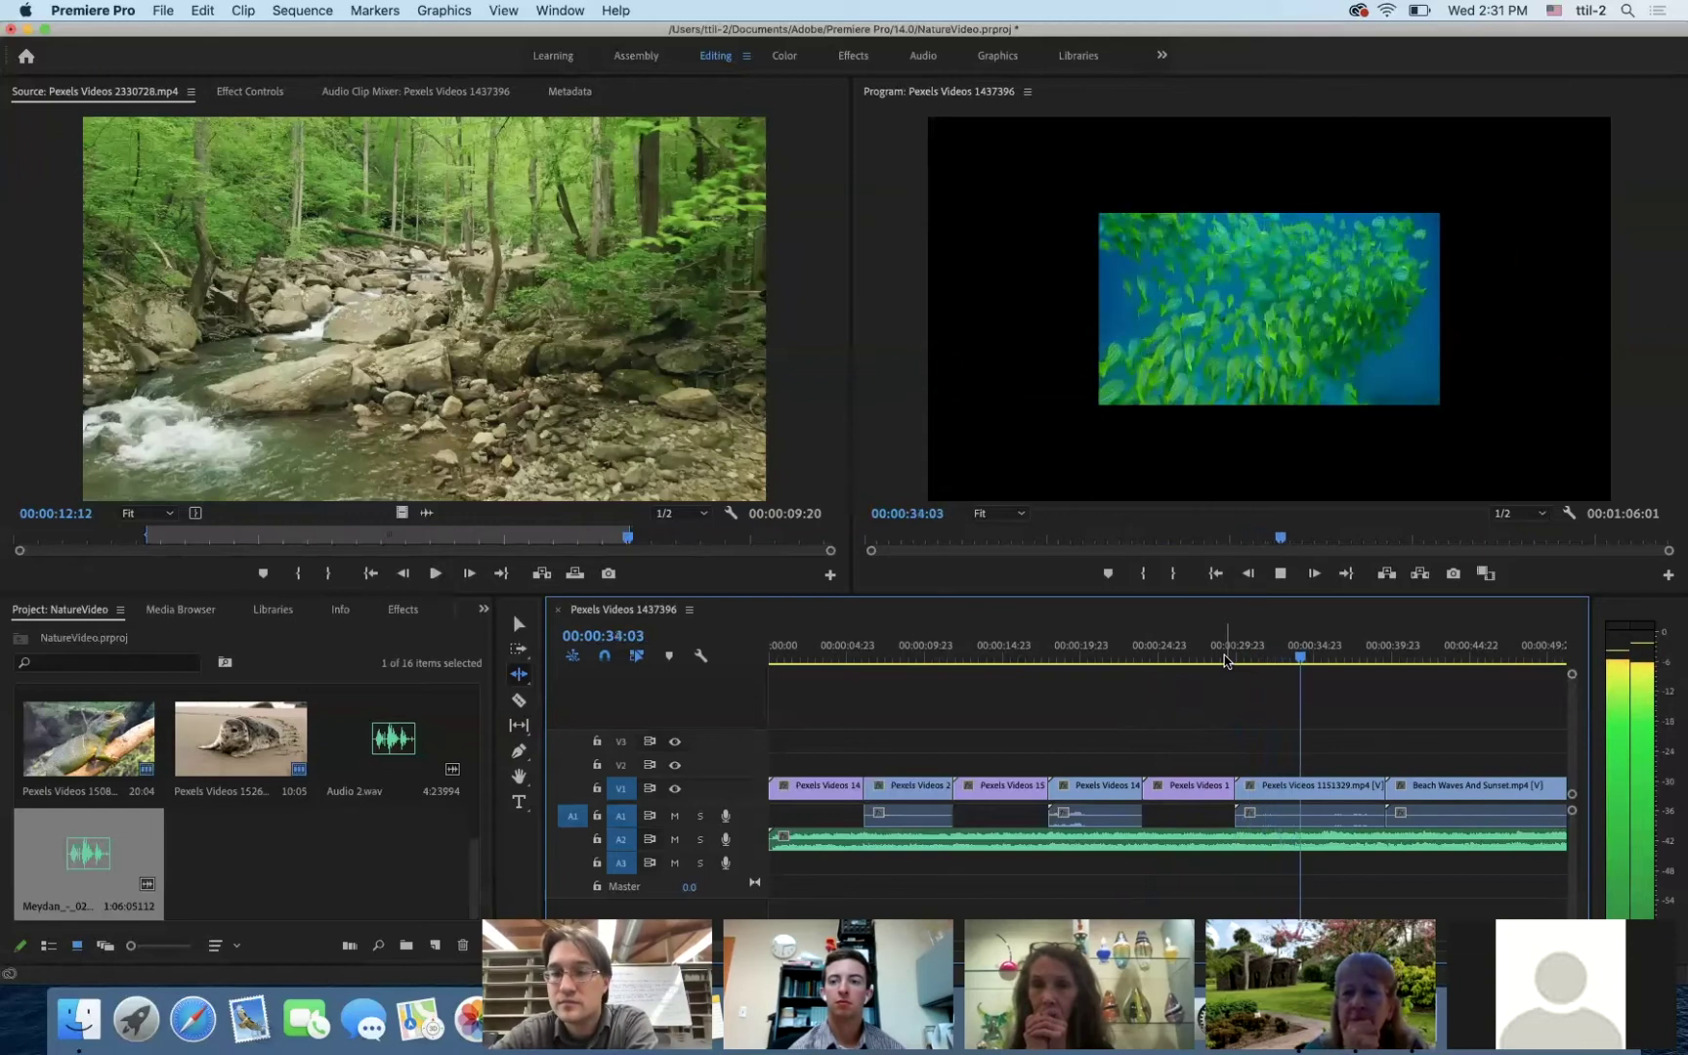
key(space)
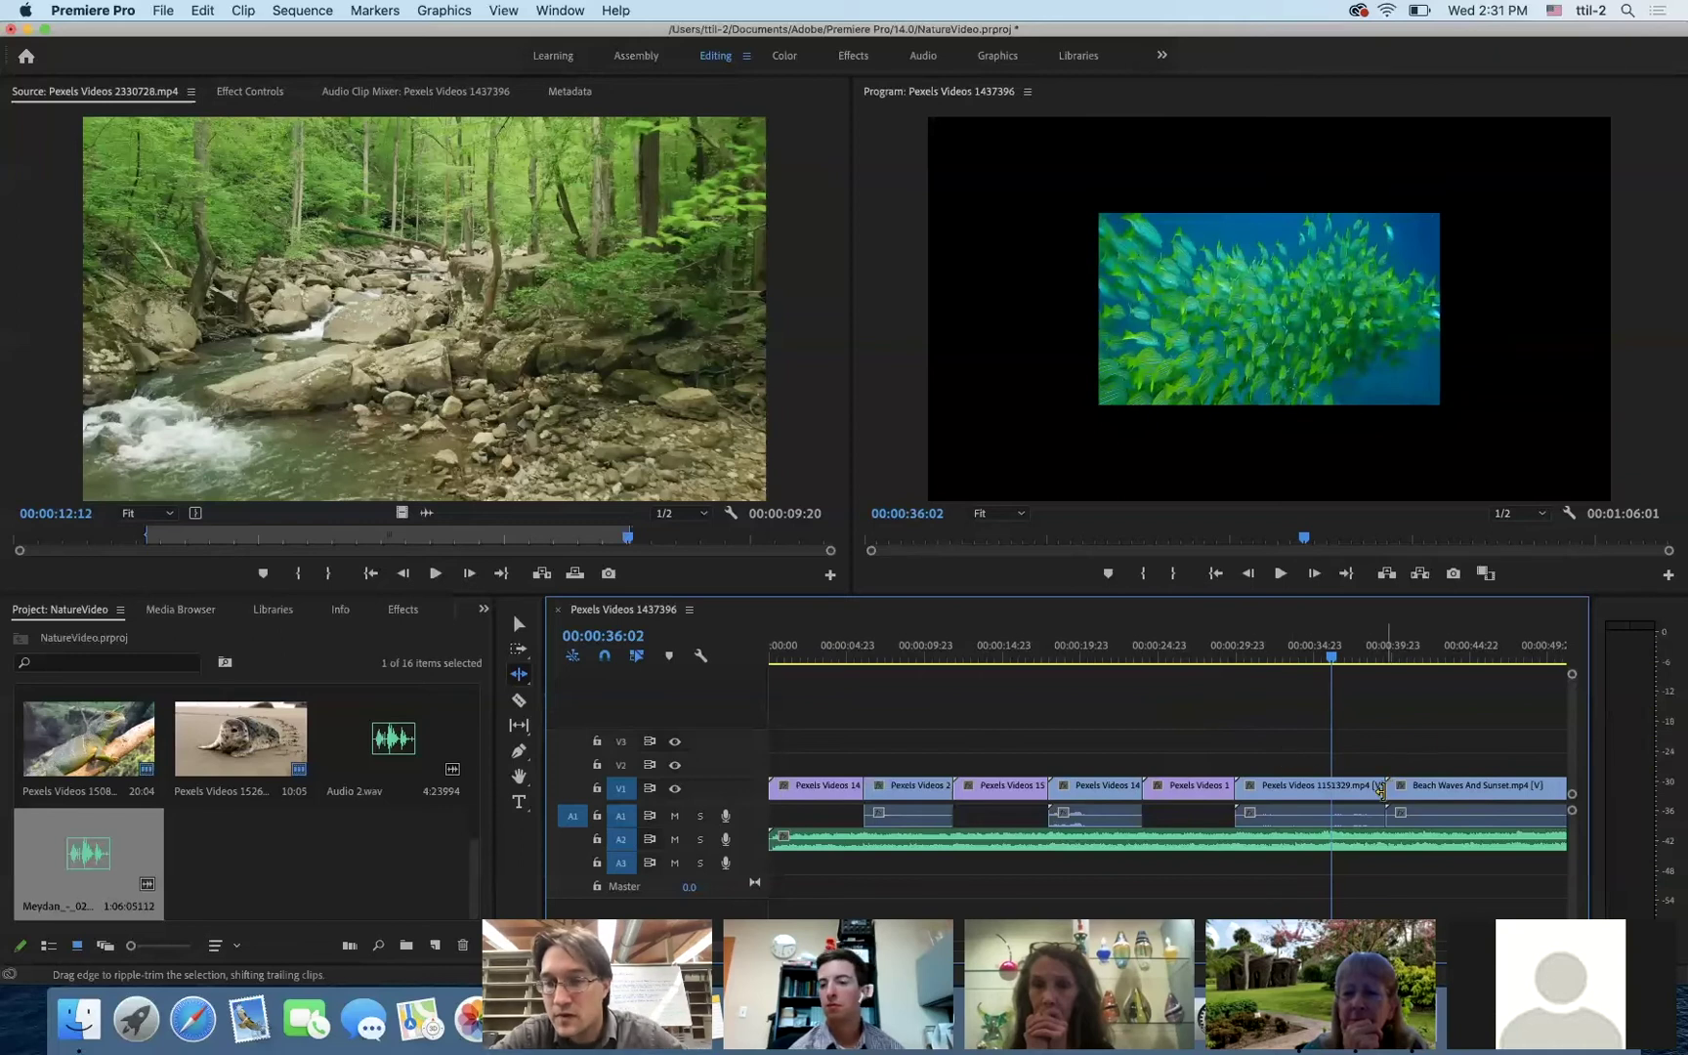
drag(1372, 791, 1332, 795)
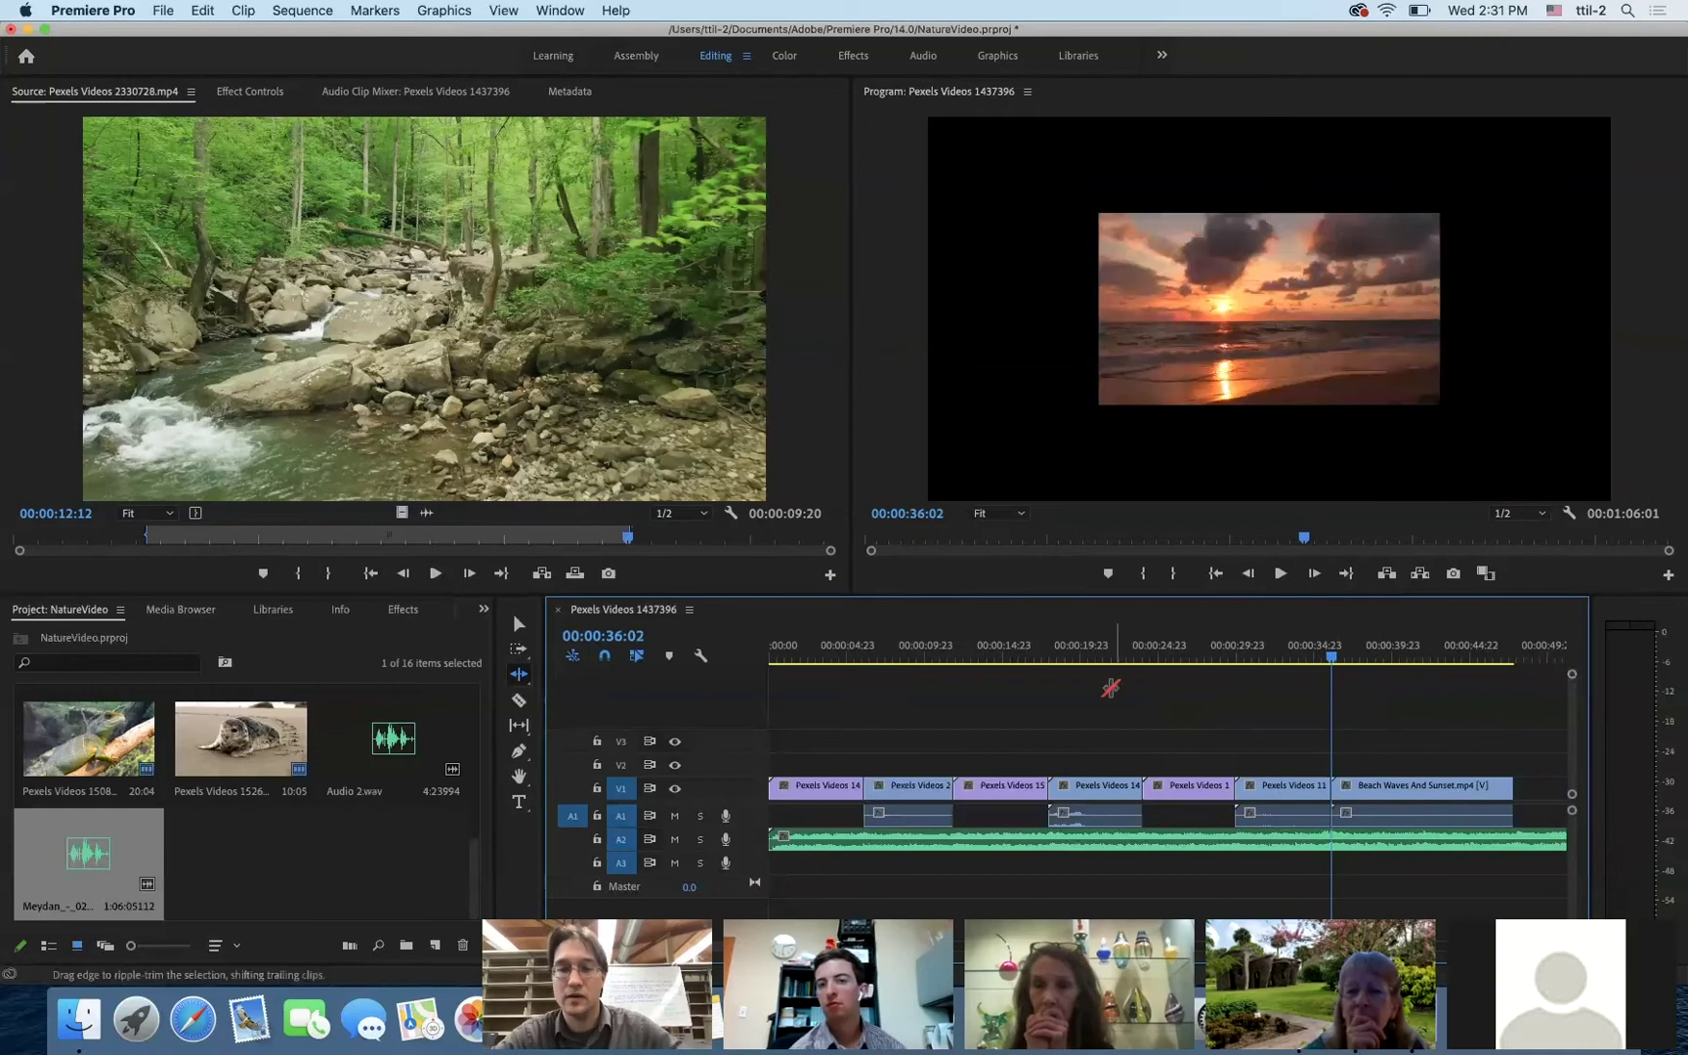
click(779, 661)
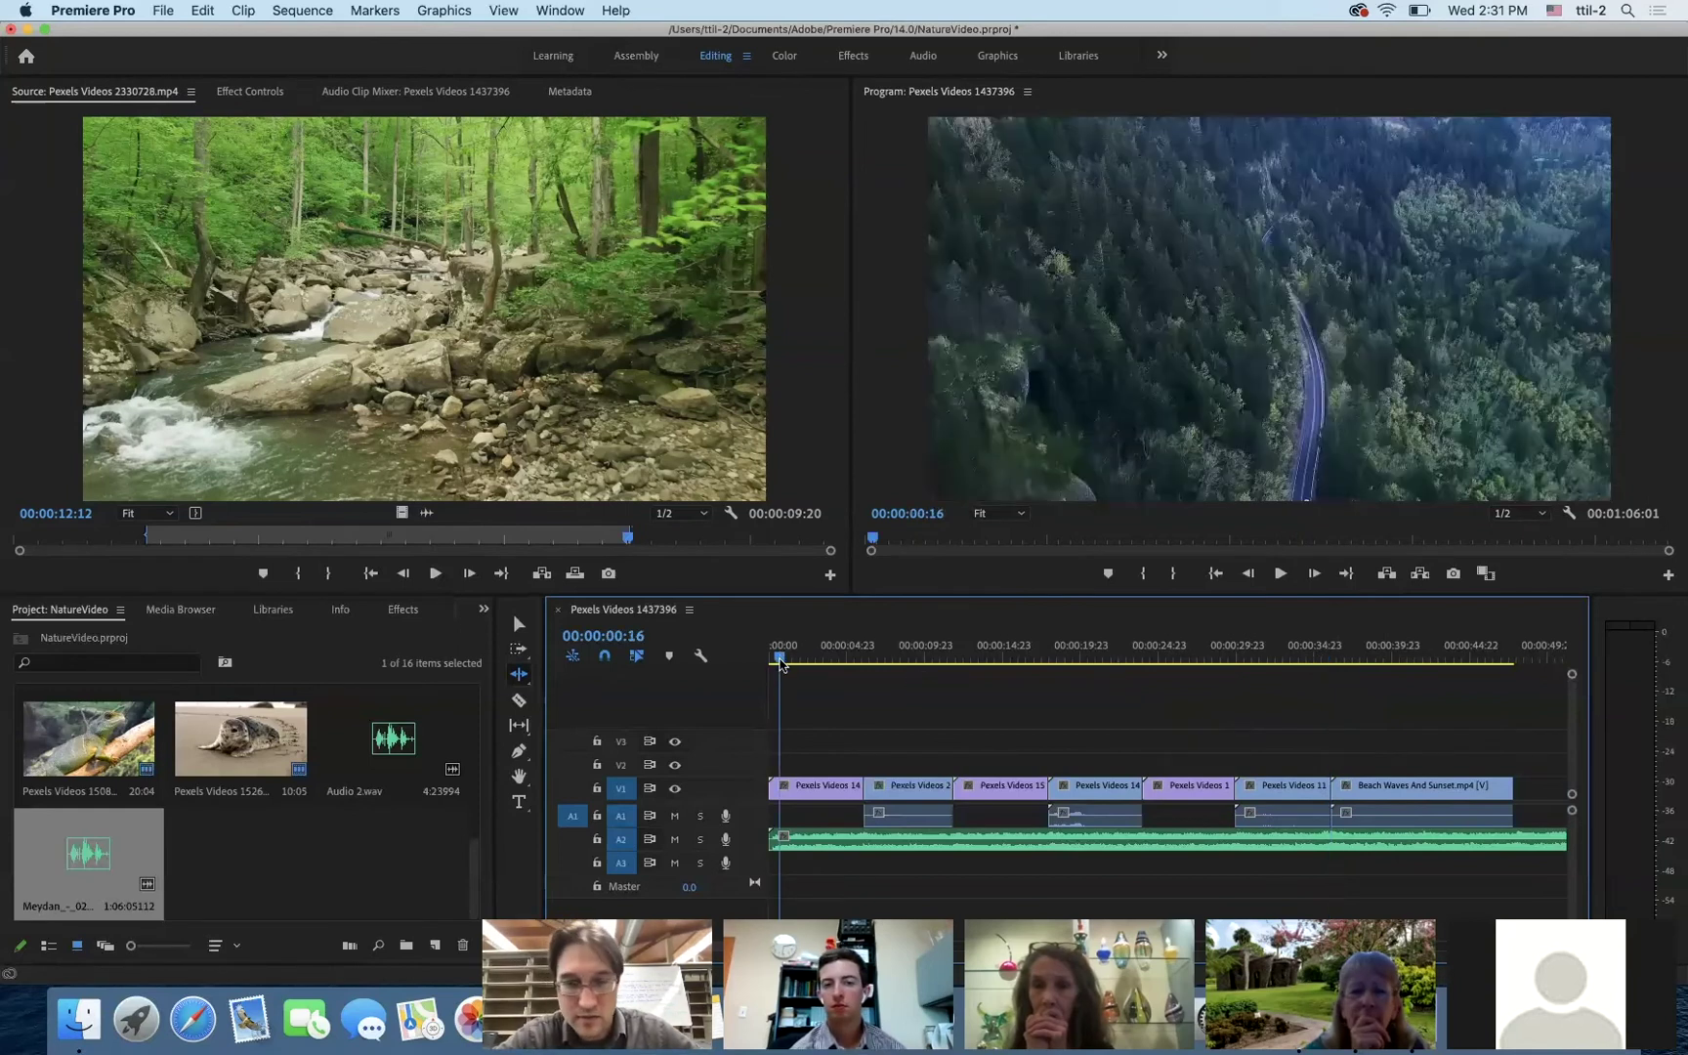
click(766, 663)
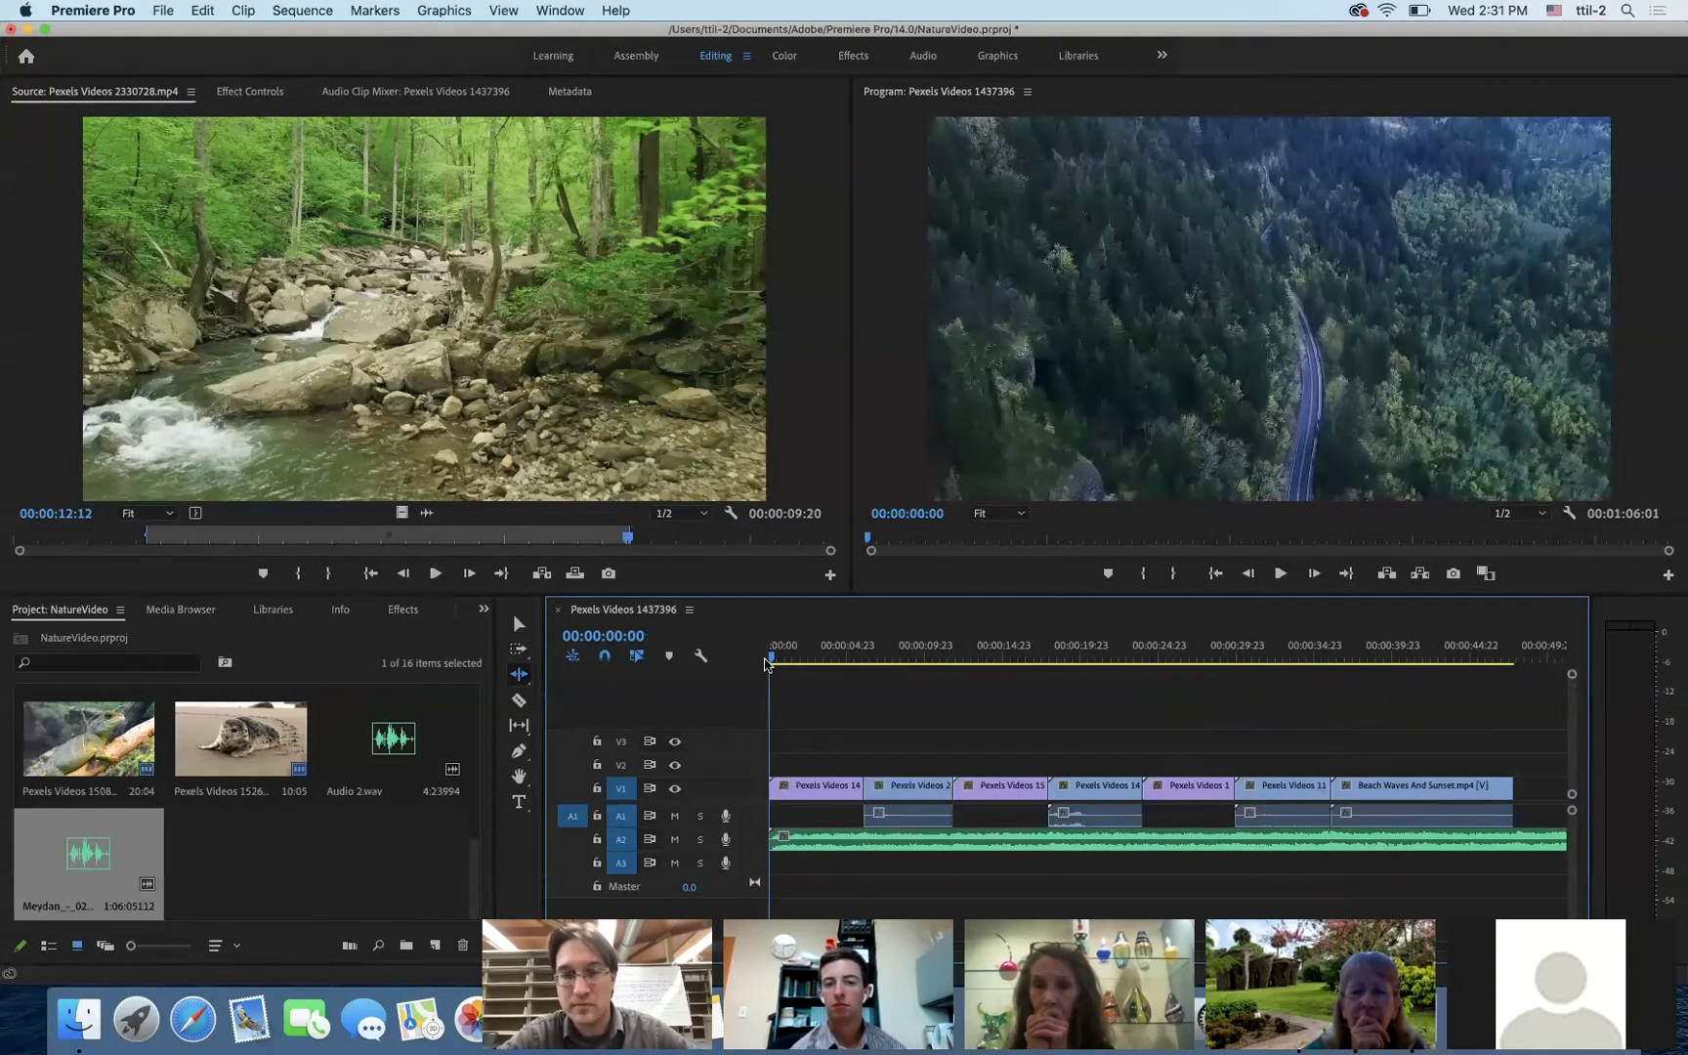
key(space)
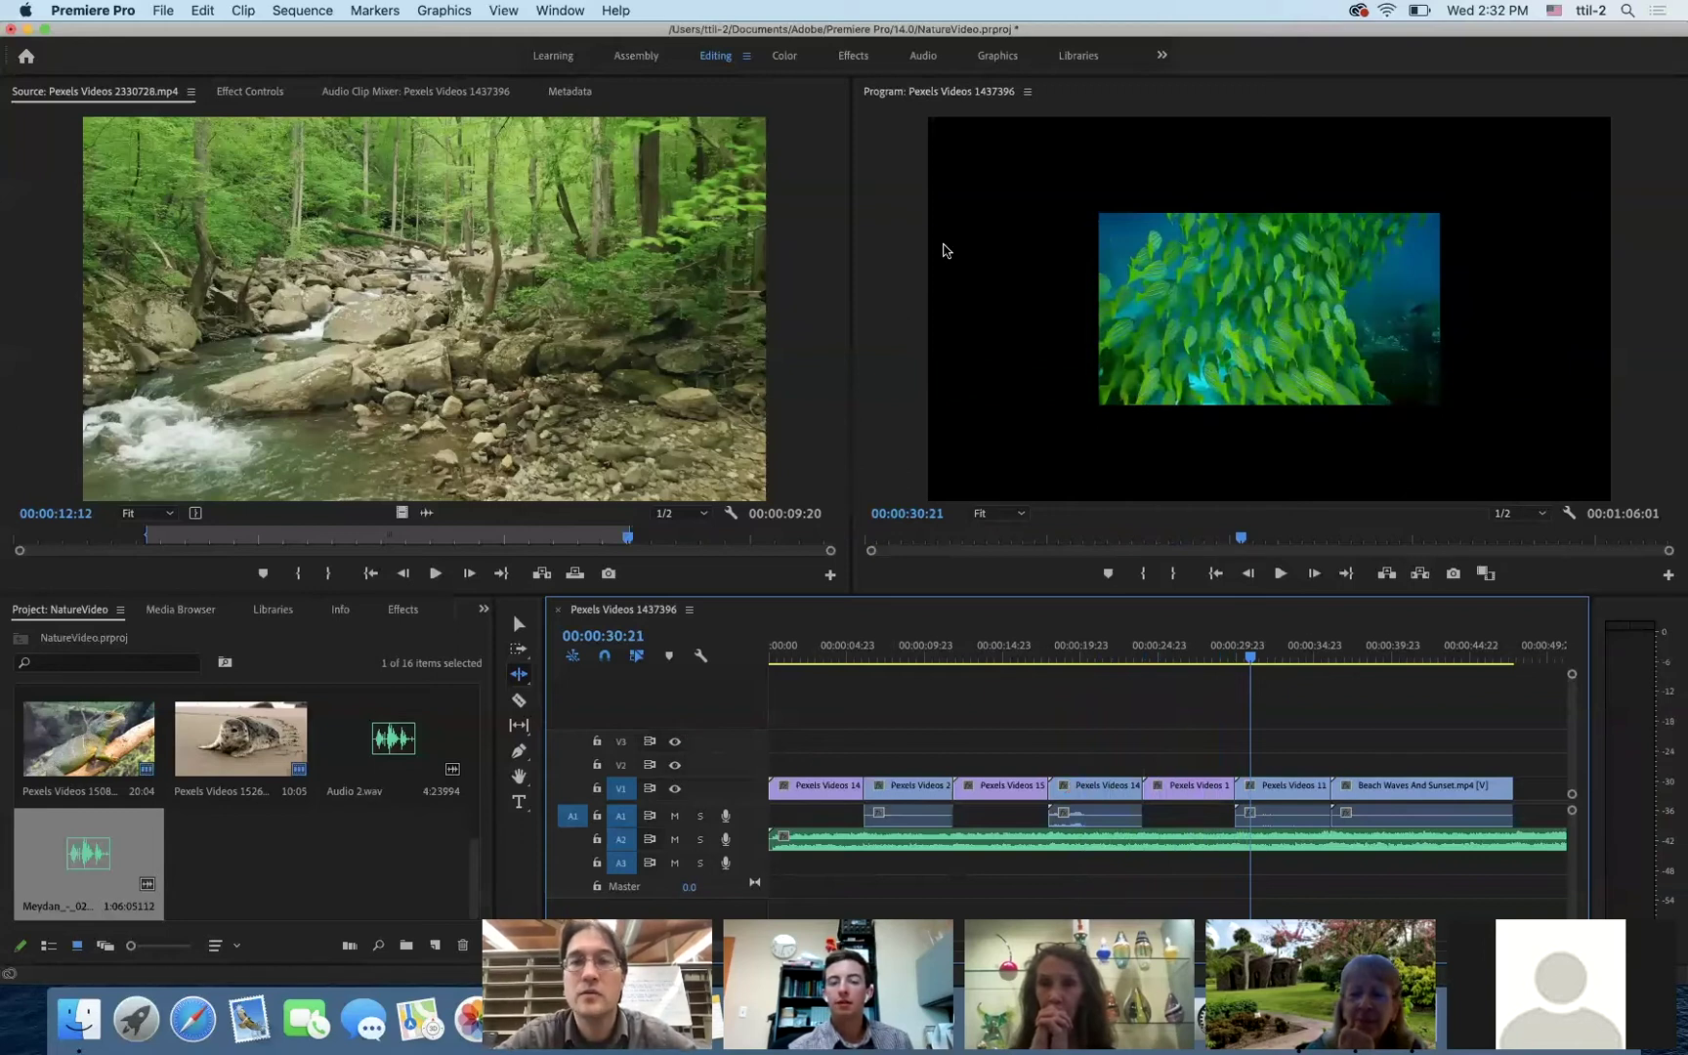
- In the Audio workspace, lower the Audio 2 music level to -2.6 during playback
click(921, 59)
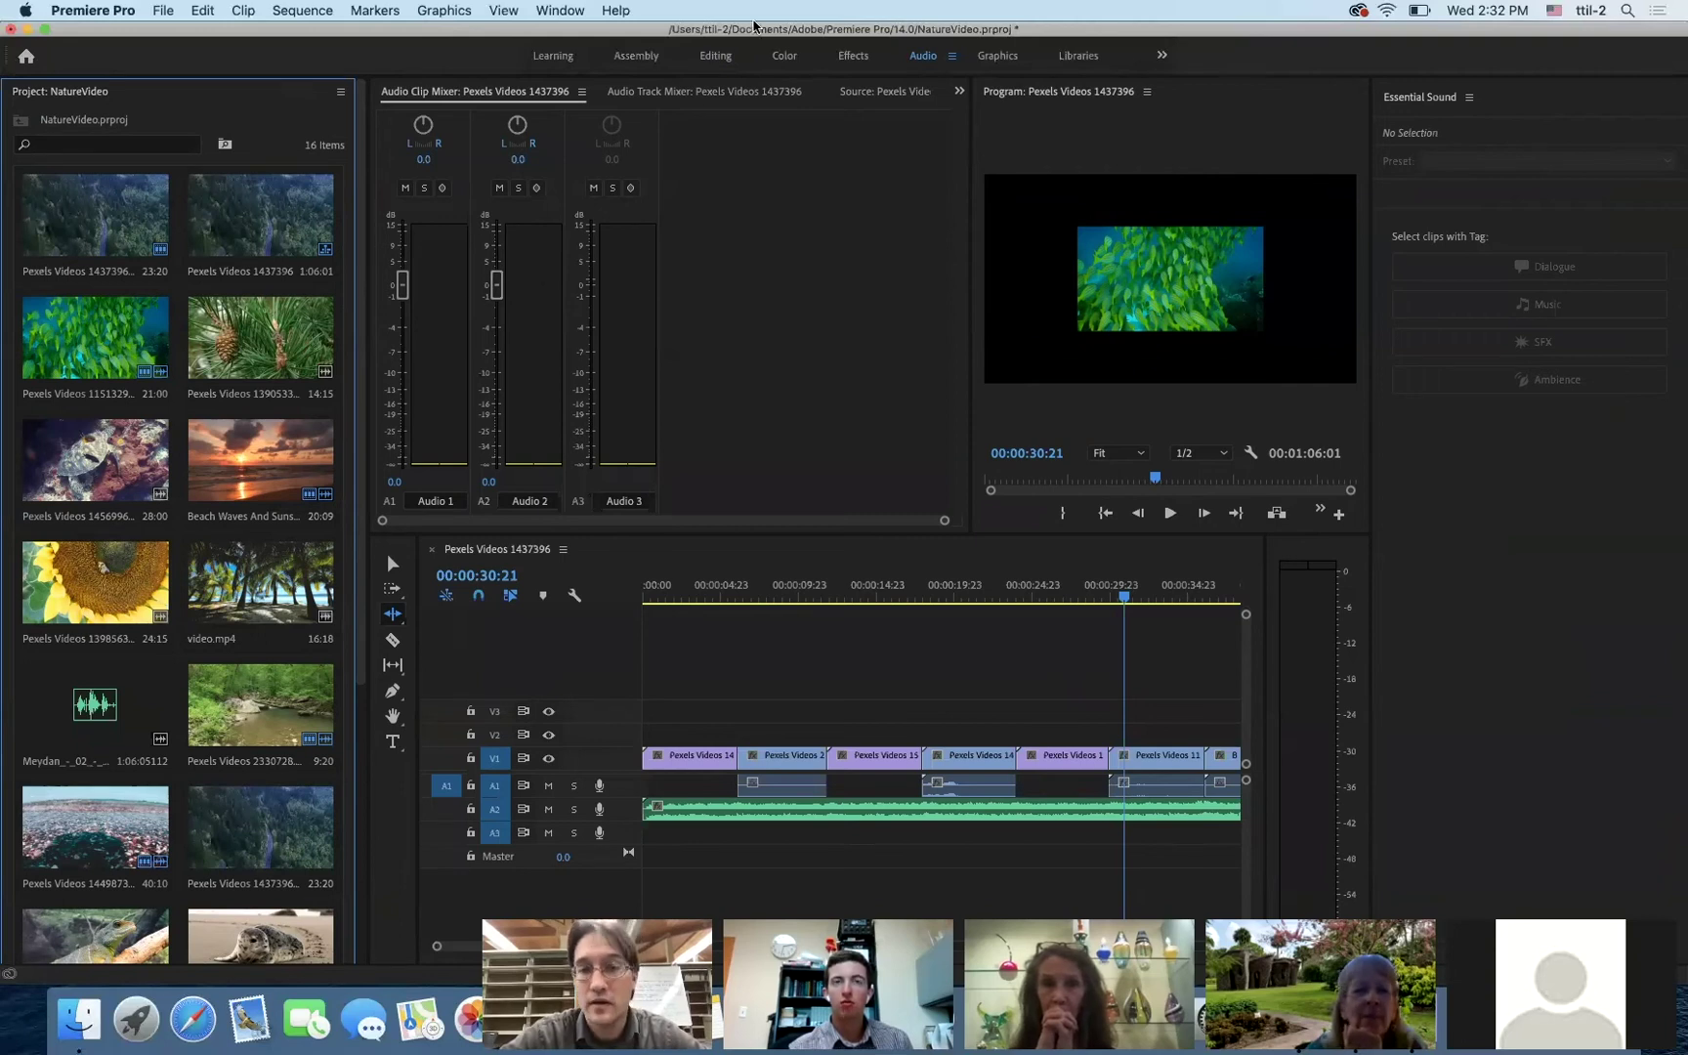
key(space)
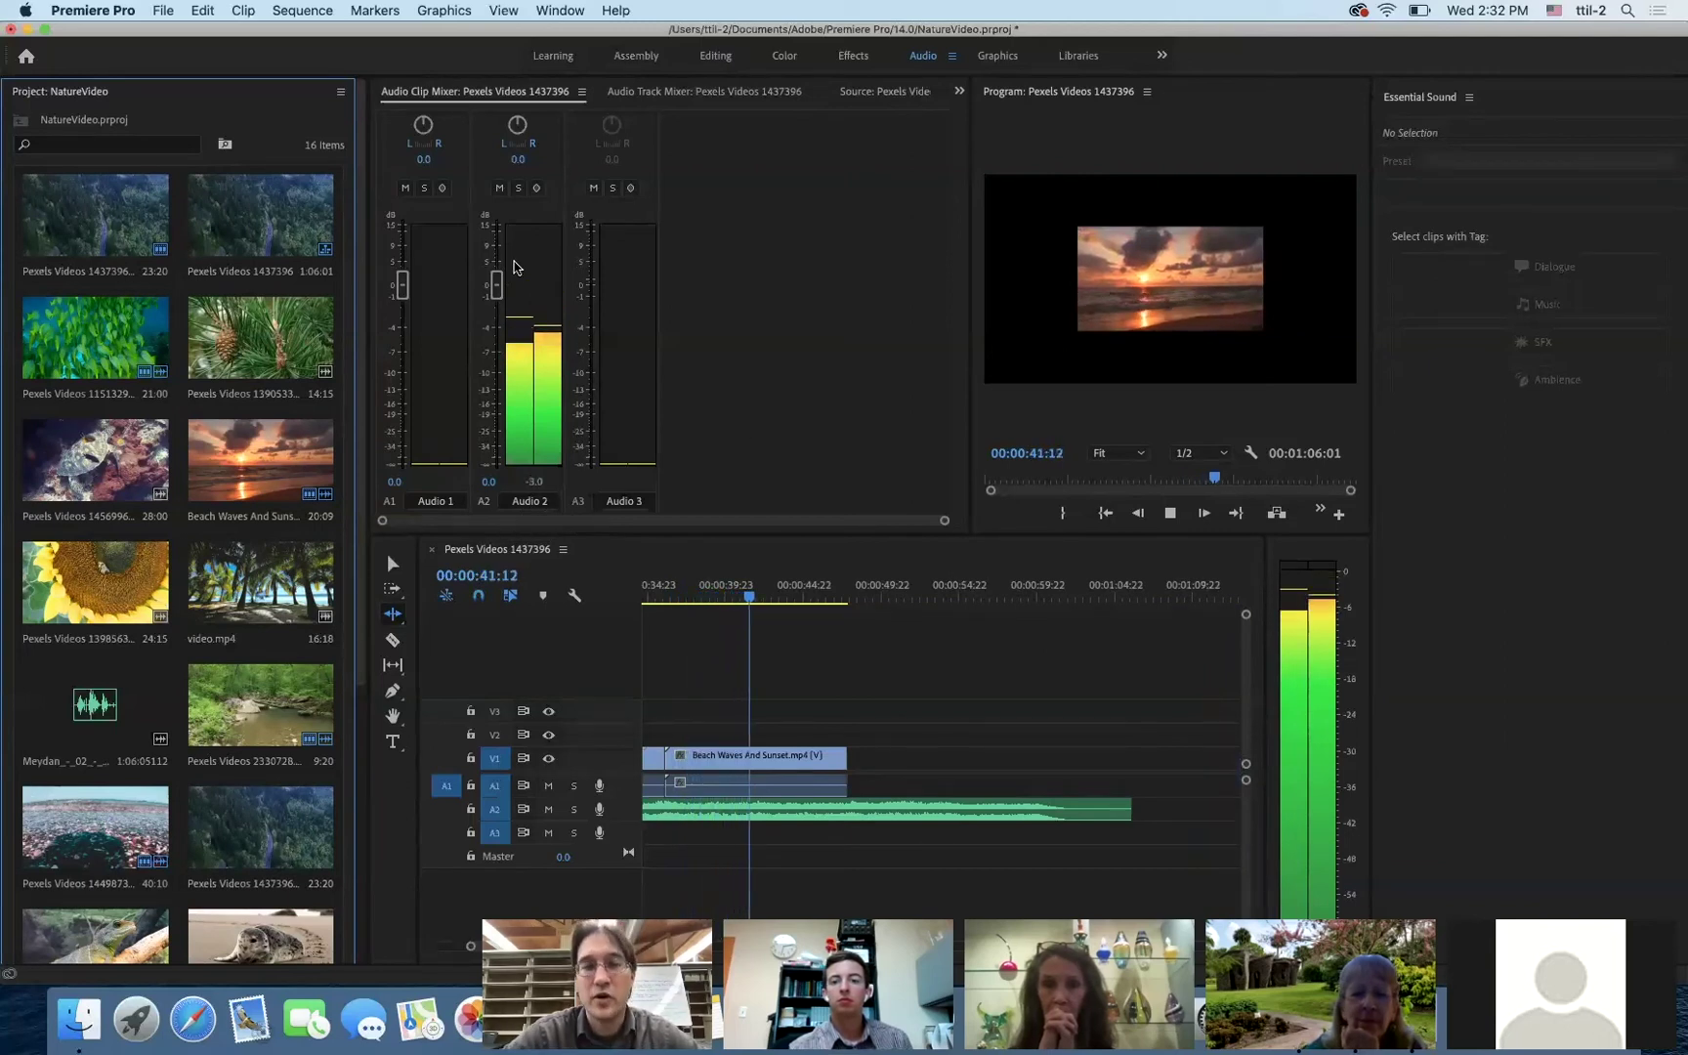
drag(497, 290, 496, 322)
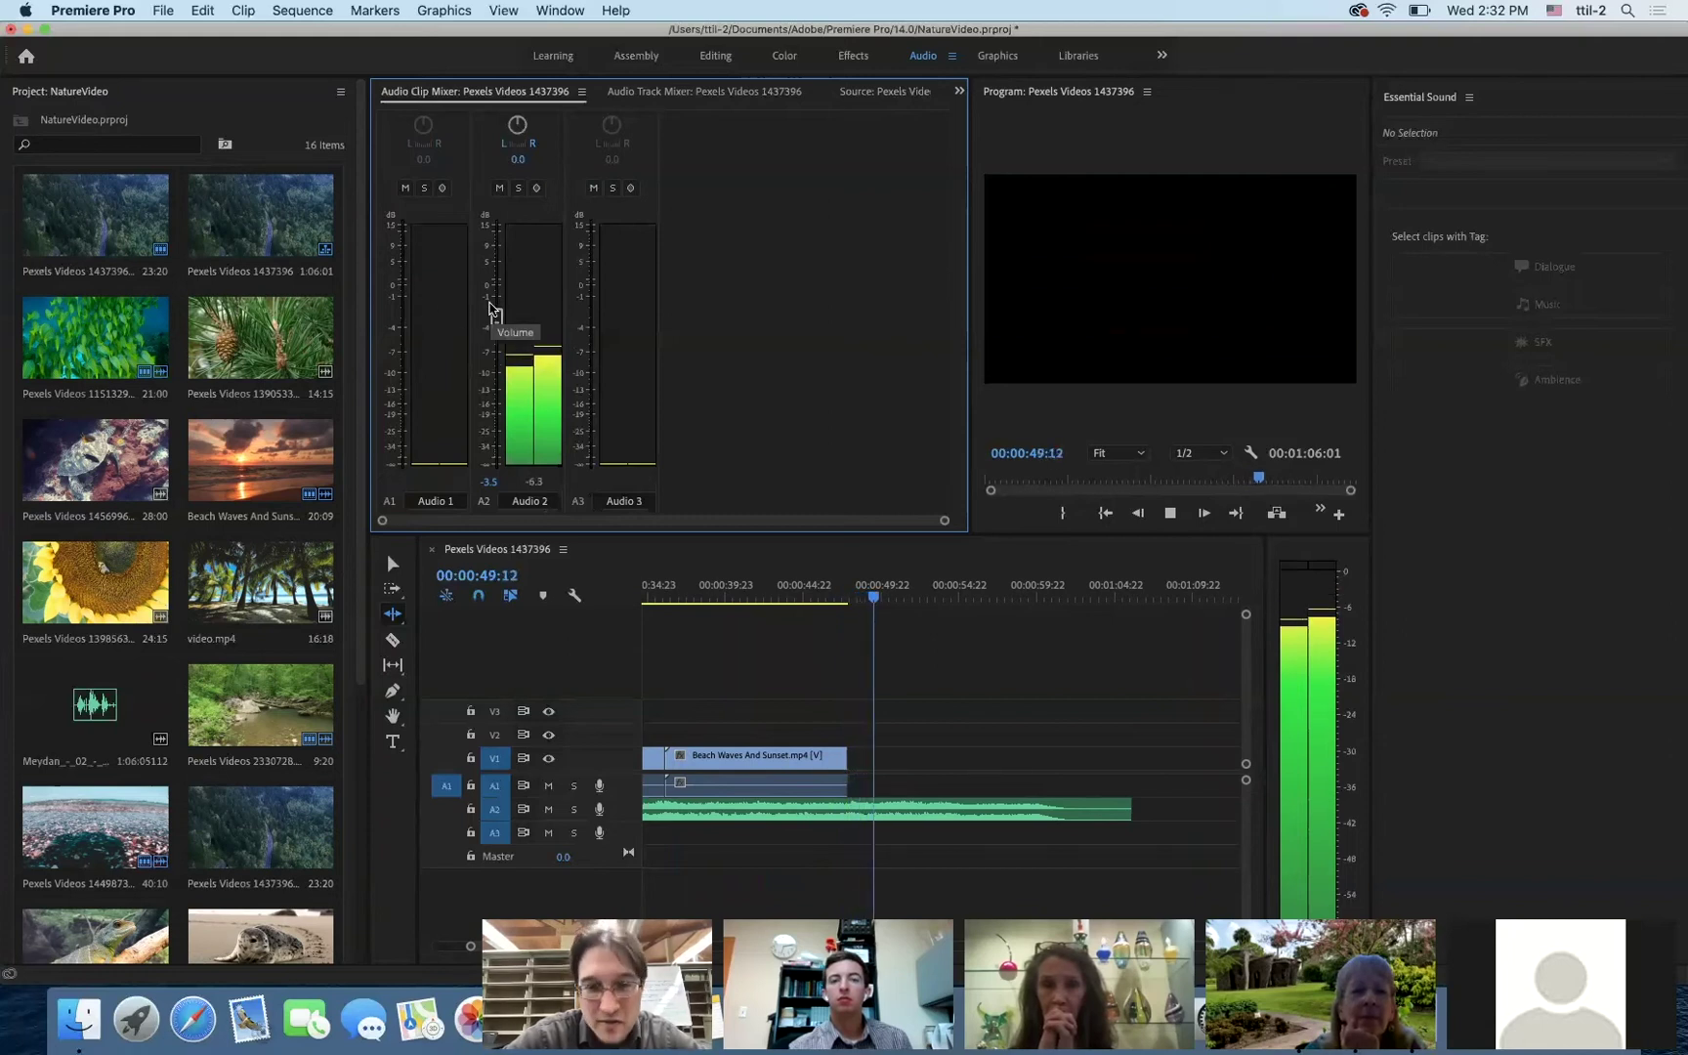
- Stop playback, scrub back through the sequence, and switch to the Effects workspace
key(space)
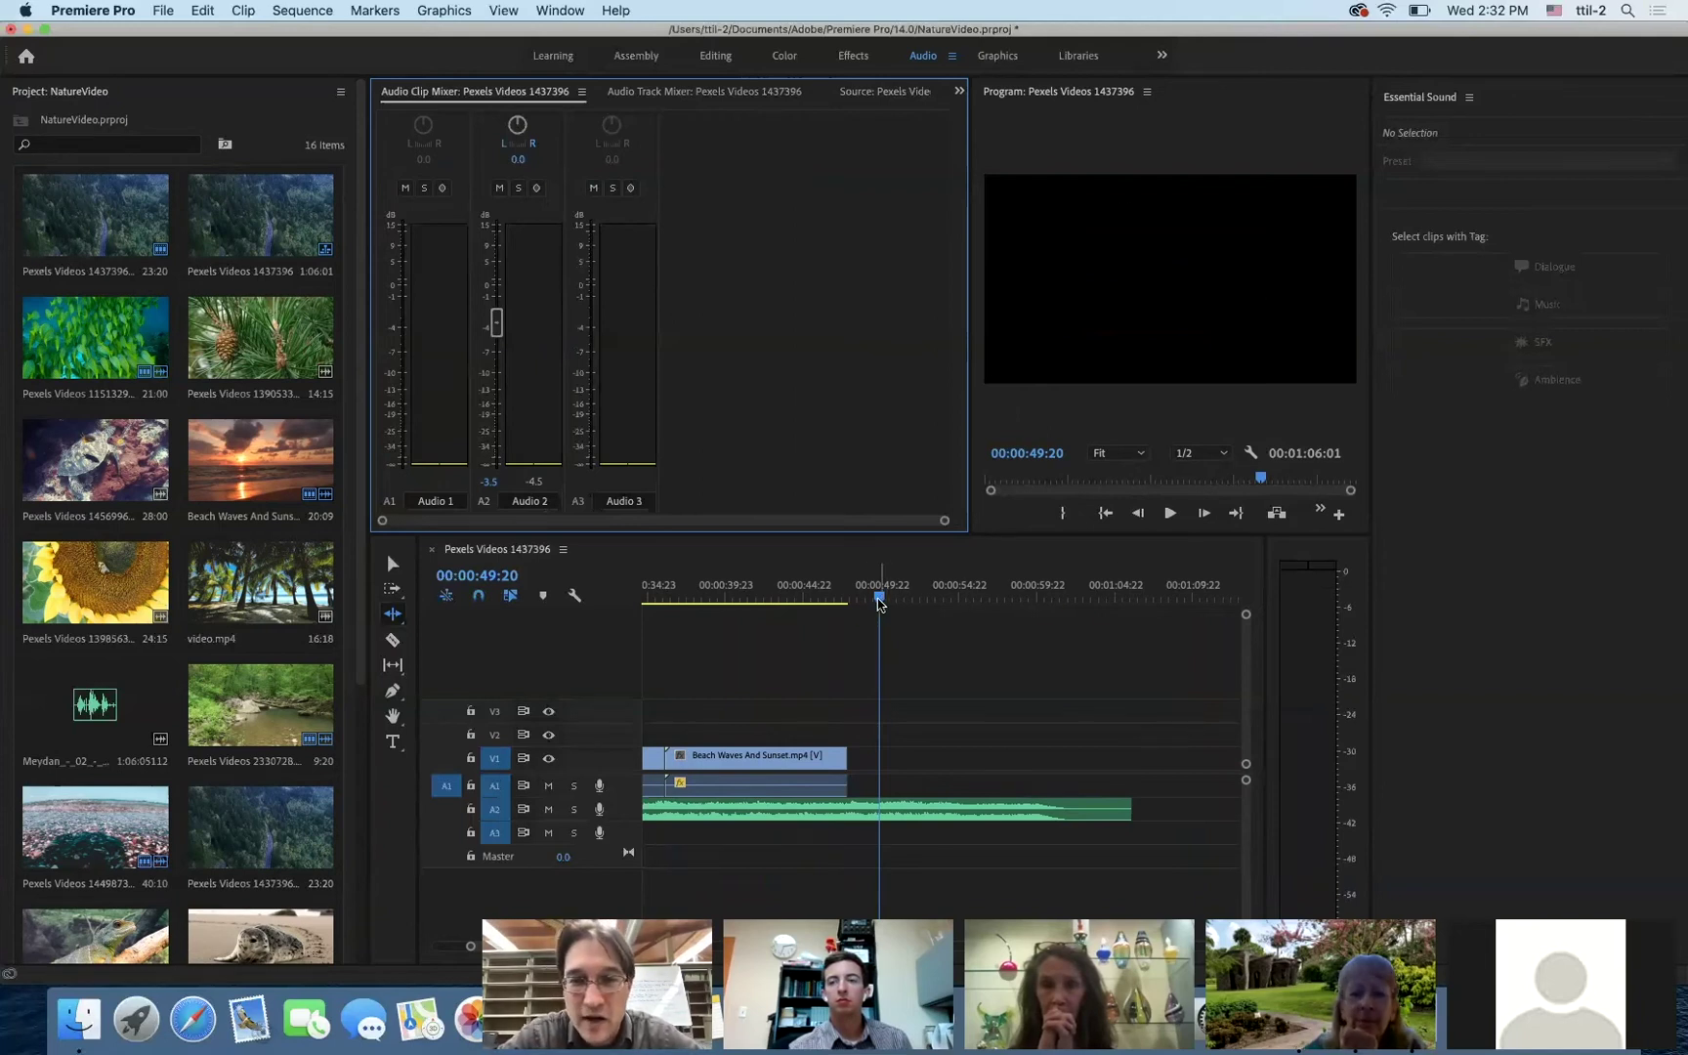
drag(880, 600, 475, 617)
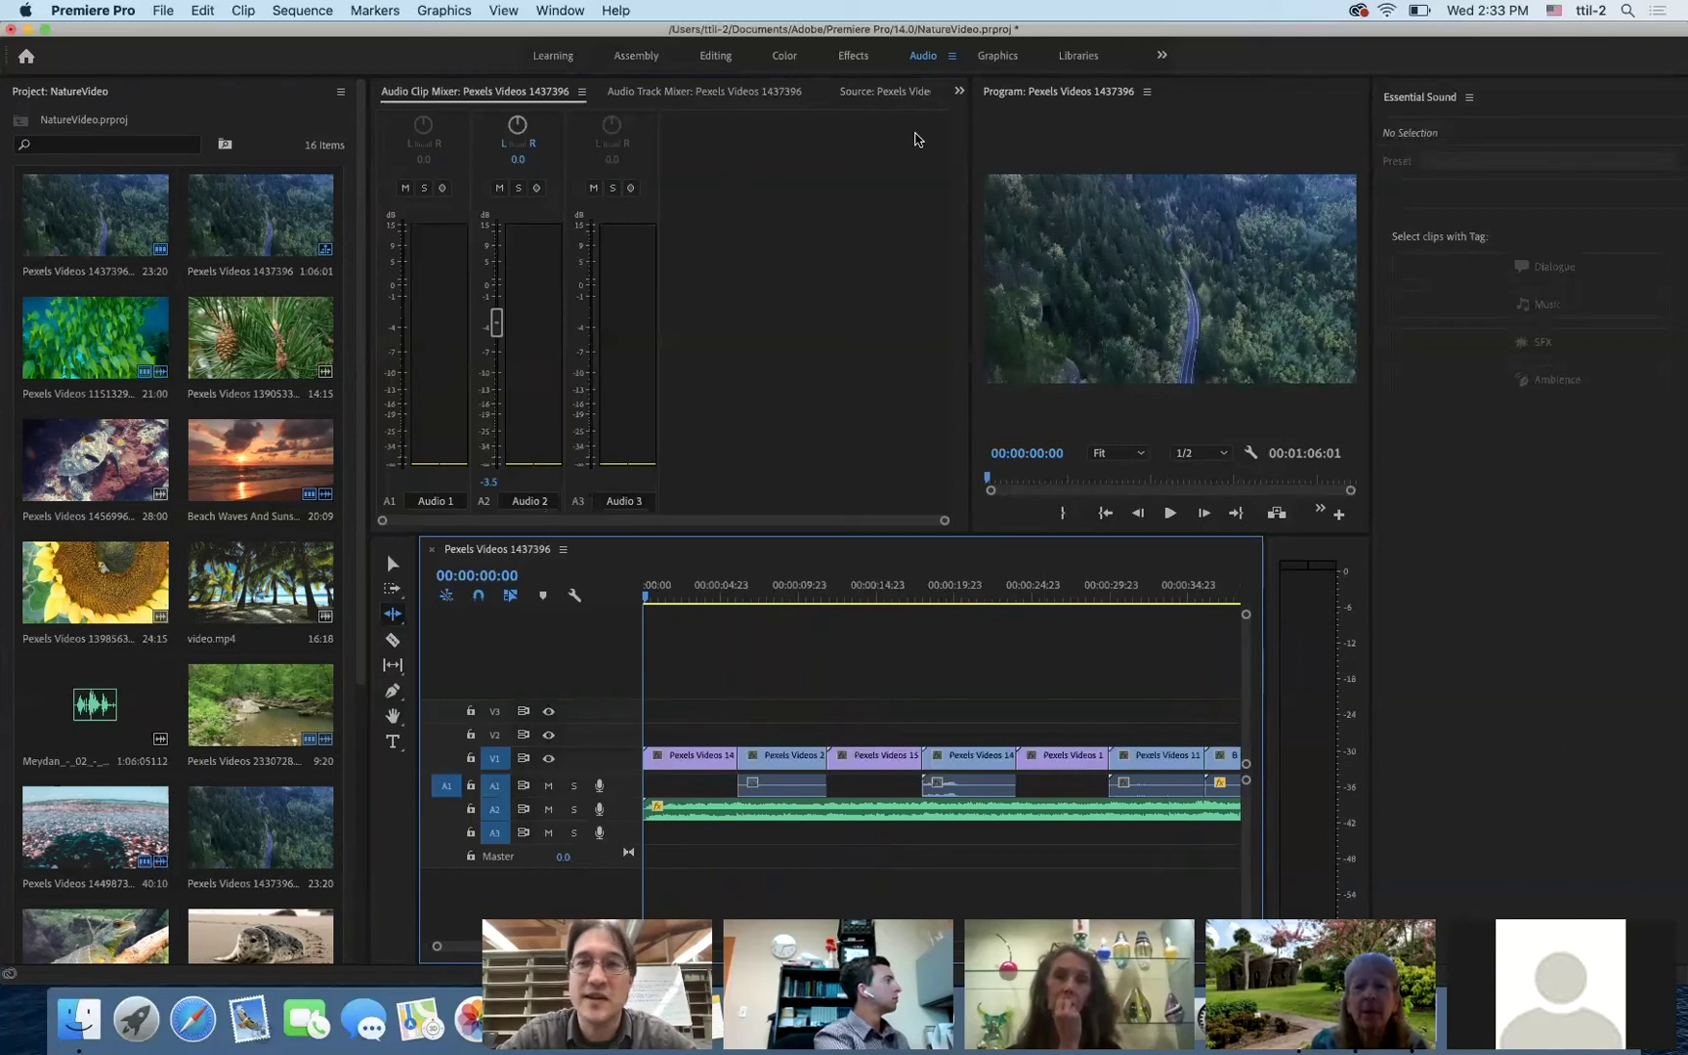
click(854, 56)
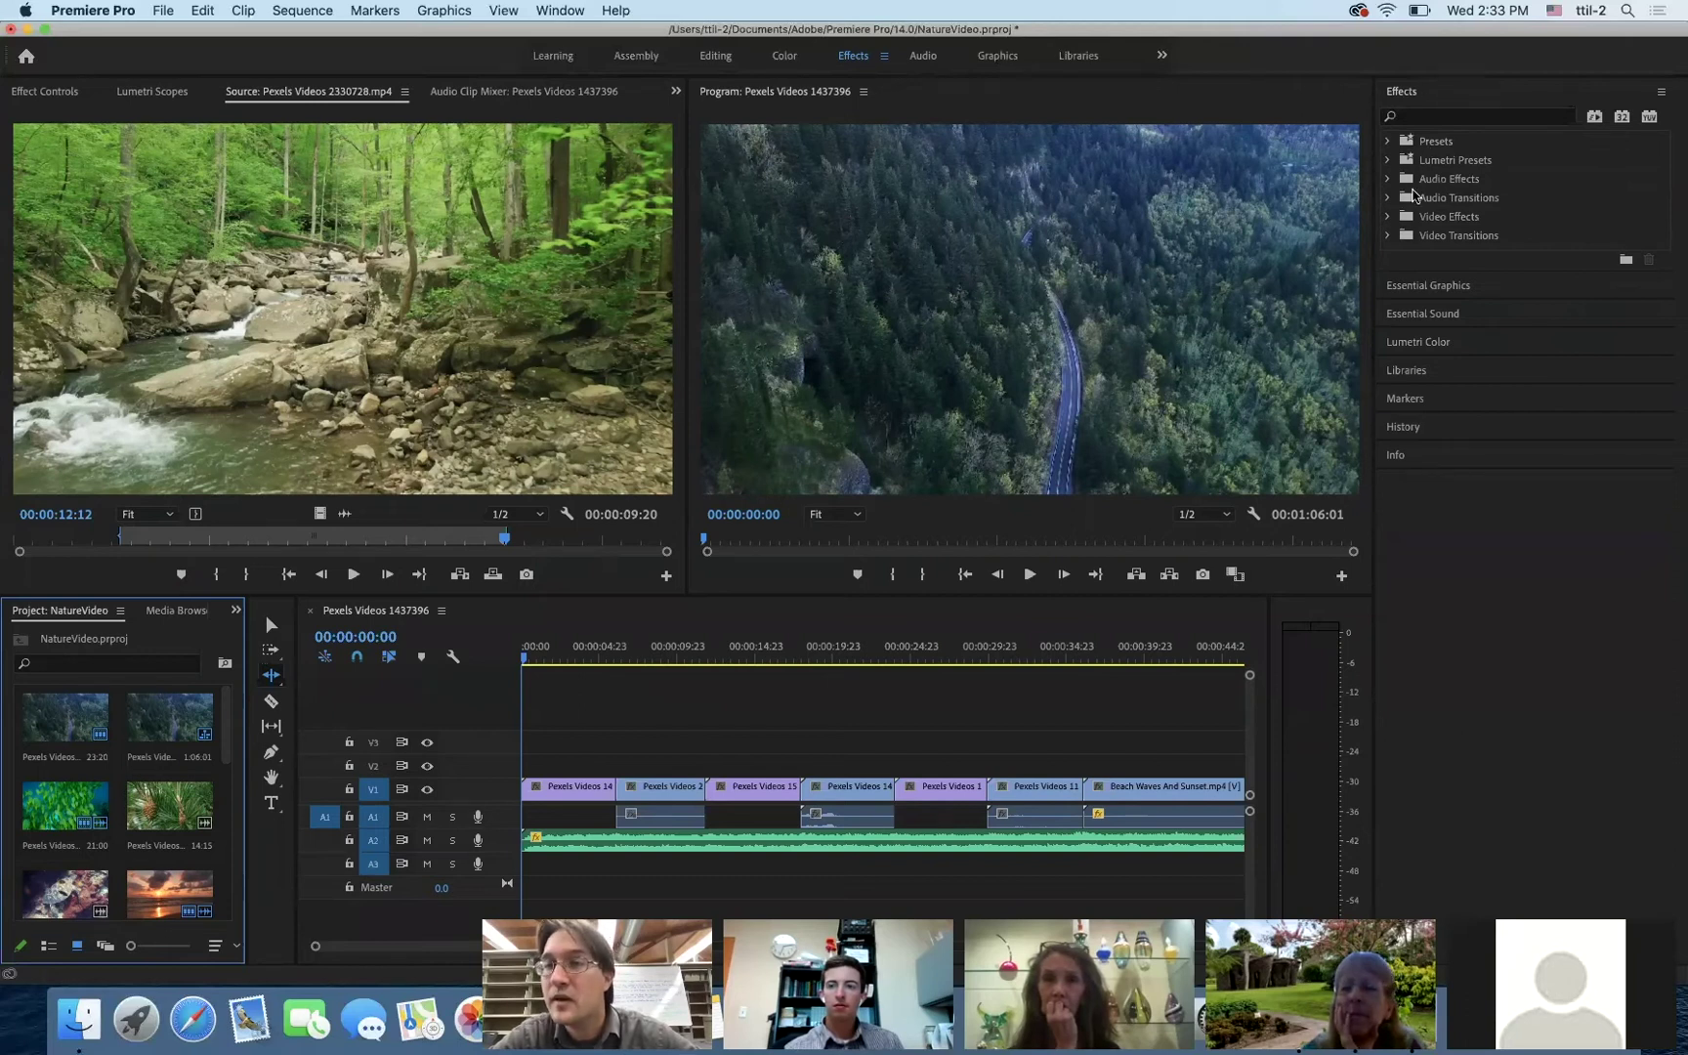
- Apply the Crossfade > Exponential Fade transition to the start of the Meydan music on A2
click(1388, 197)
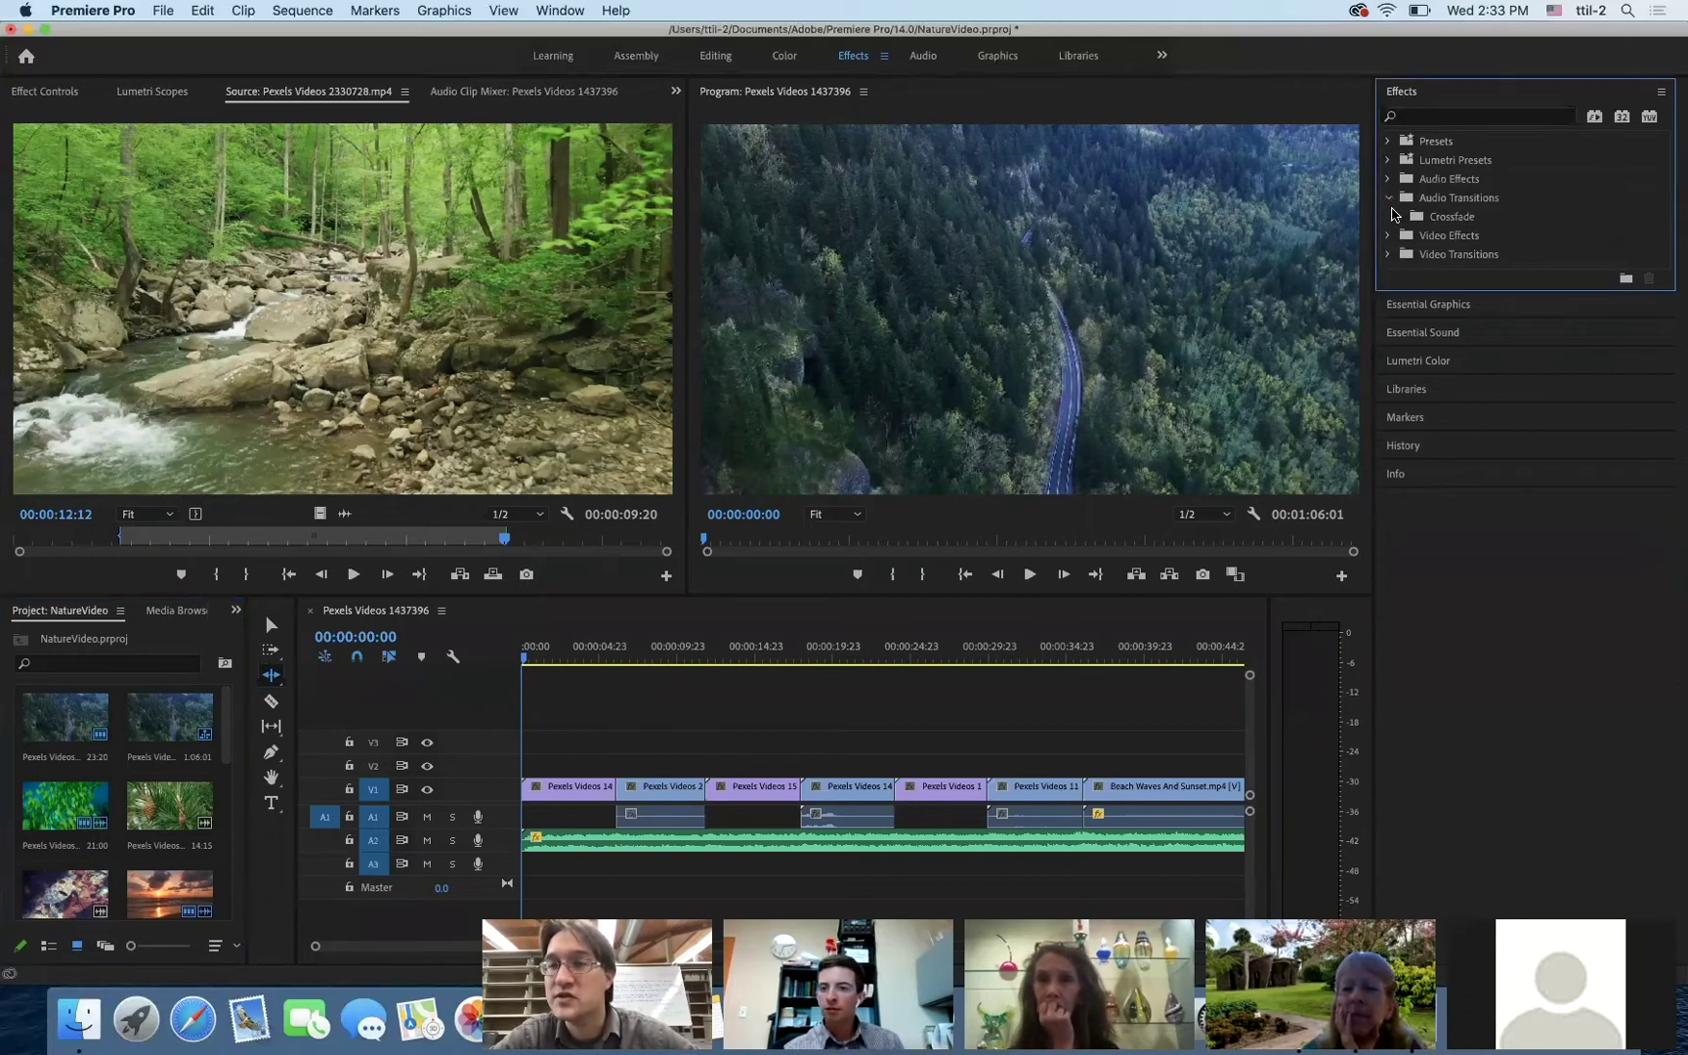
click(1400, 217)
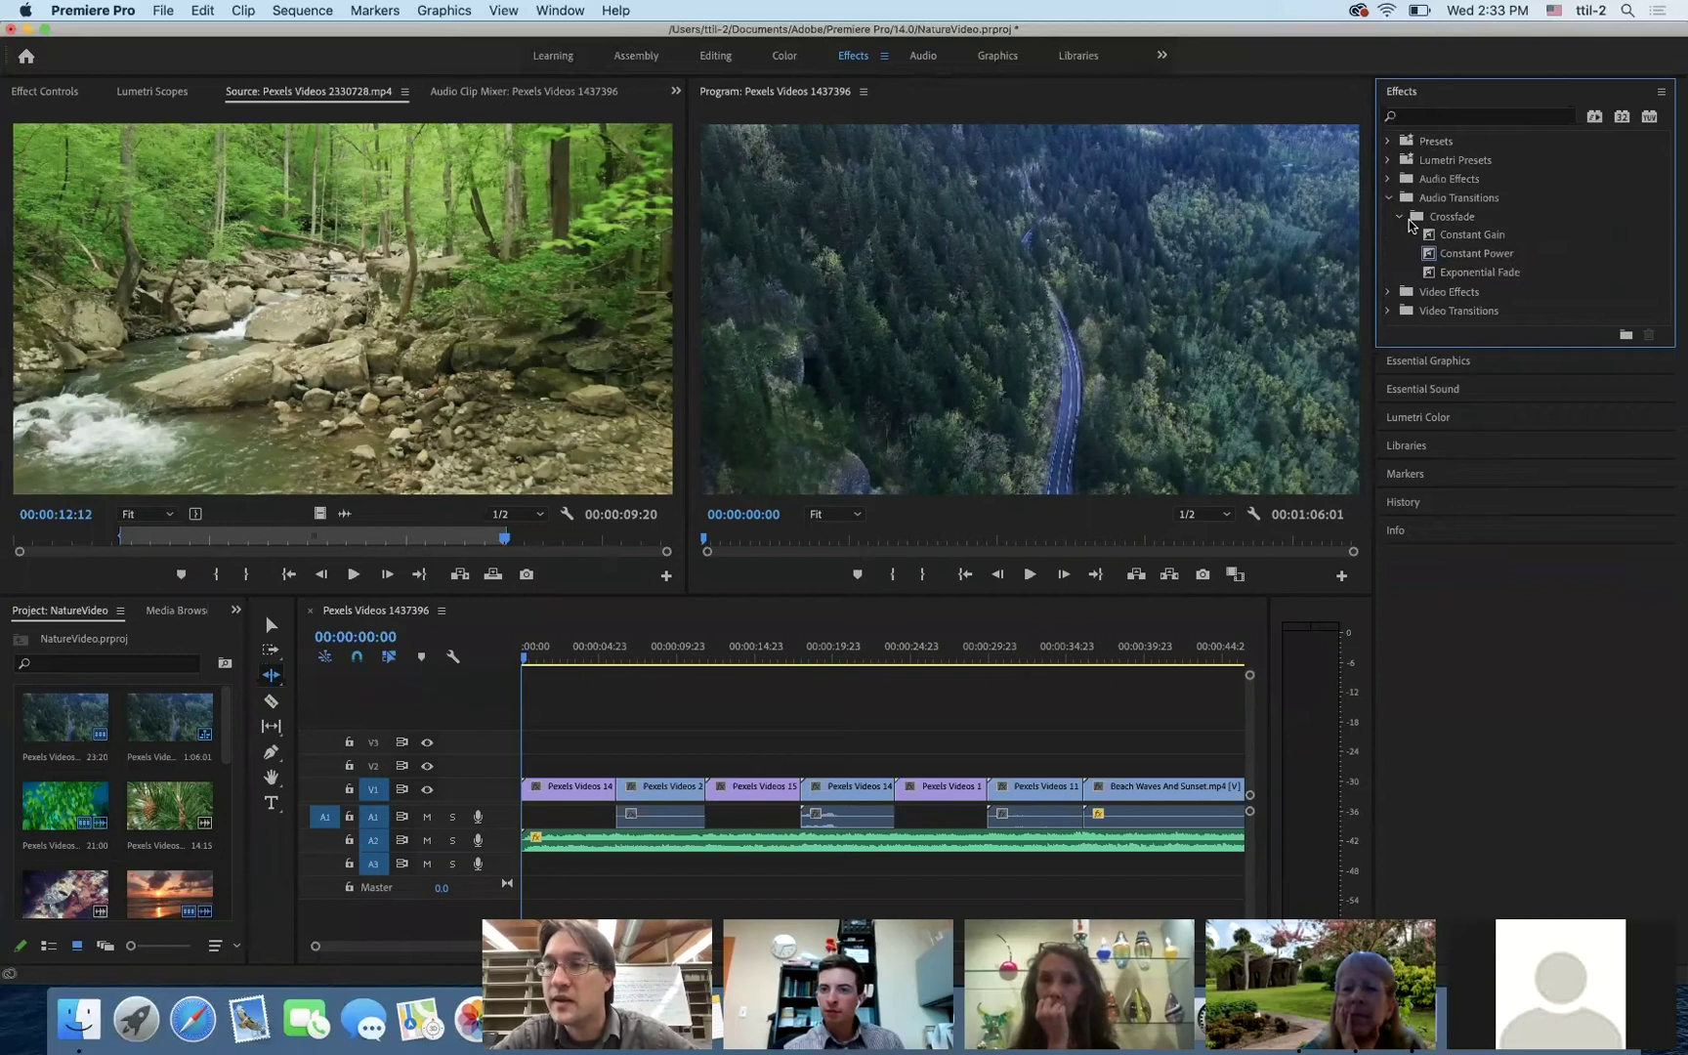
click(1451, 276)
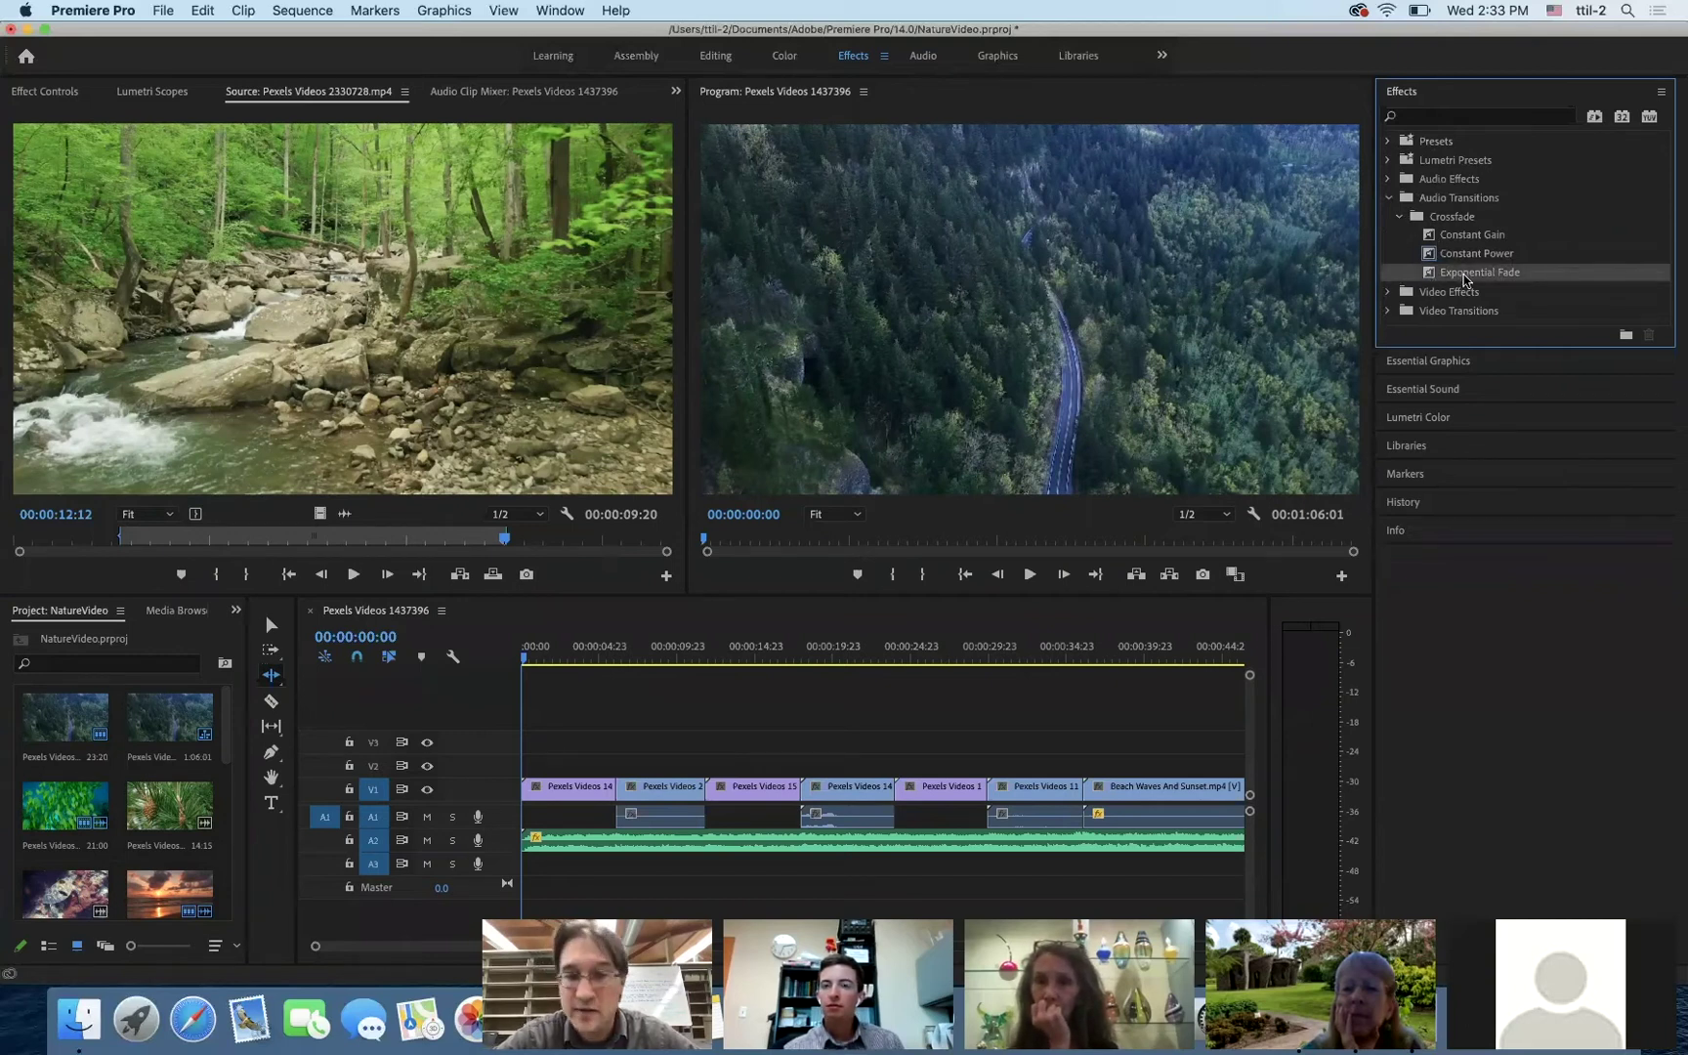
drag(659, 705, 528, 838)
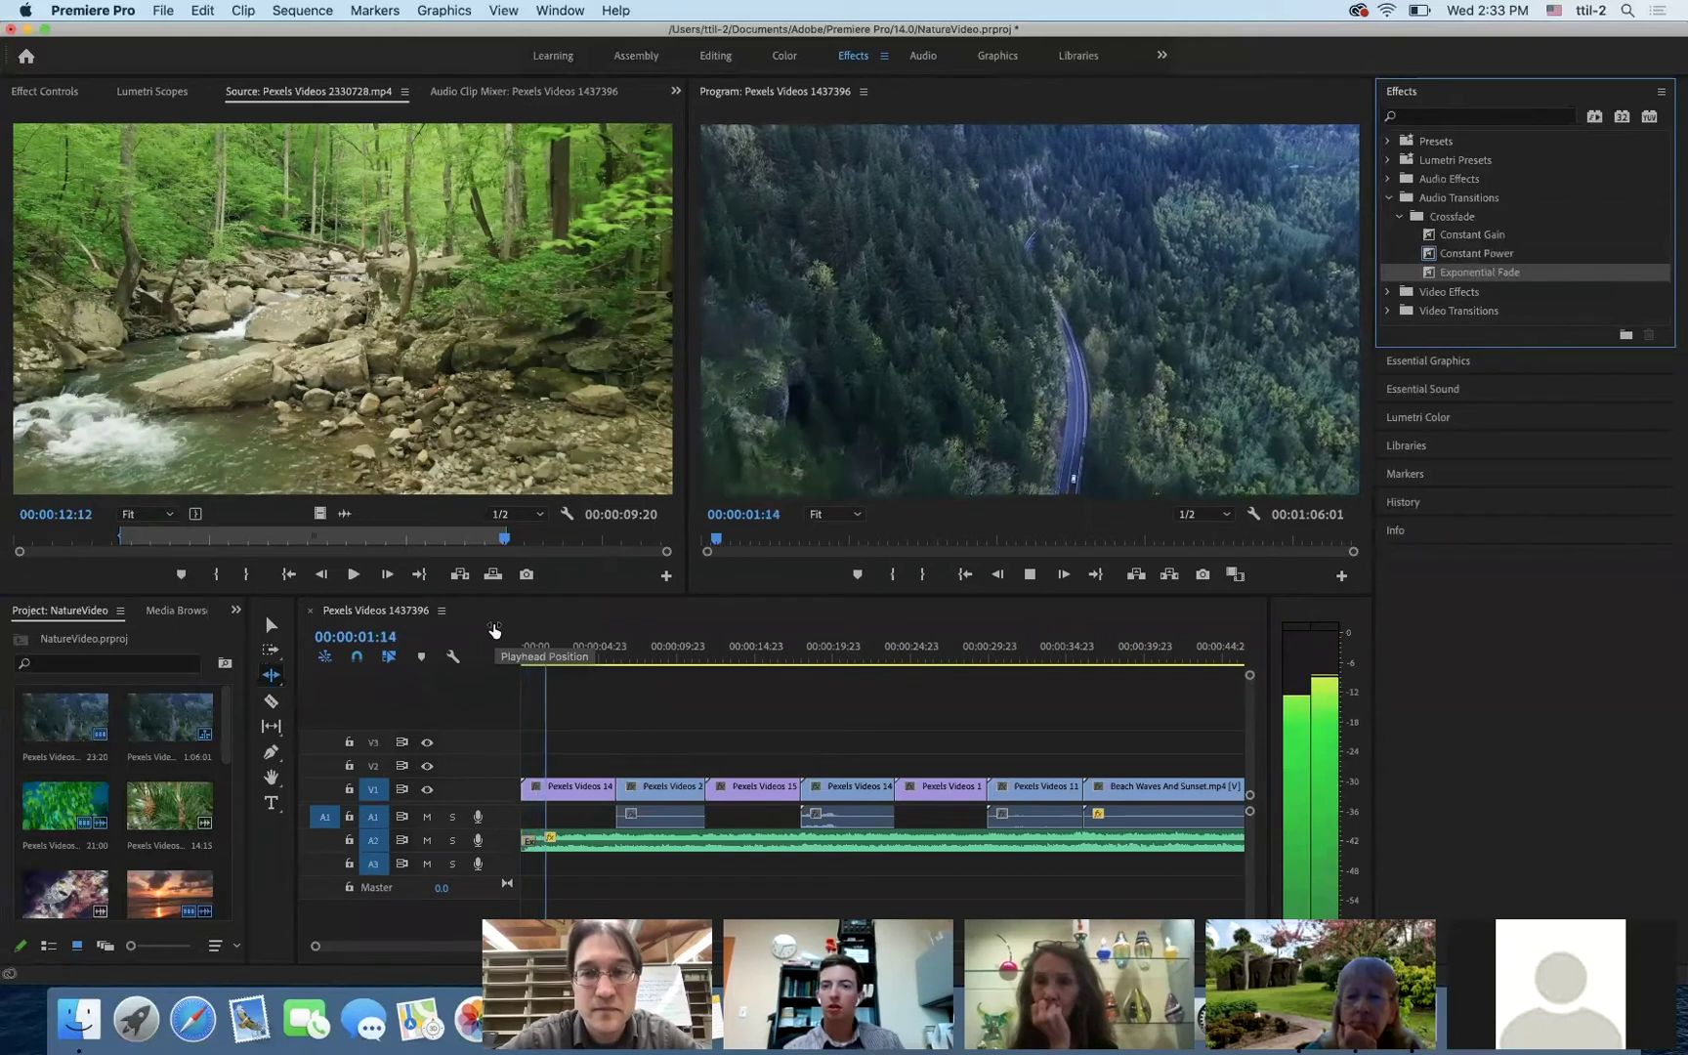
key(space)
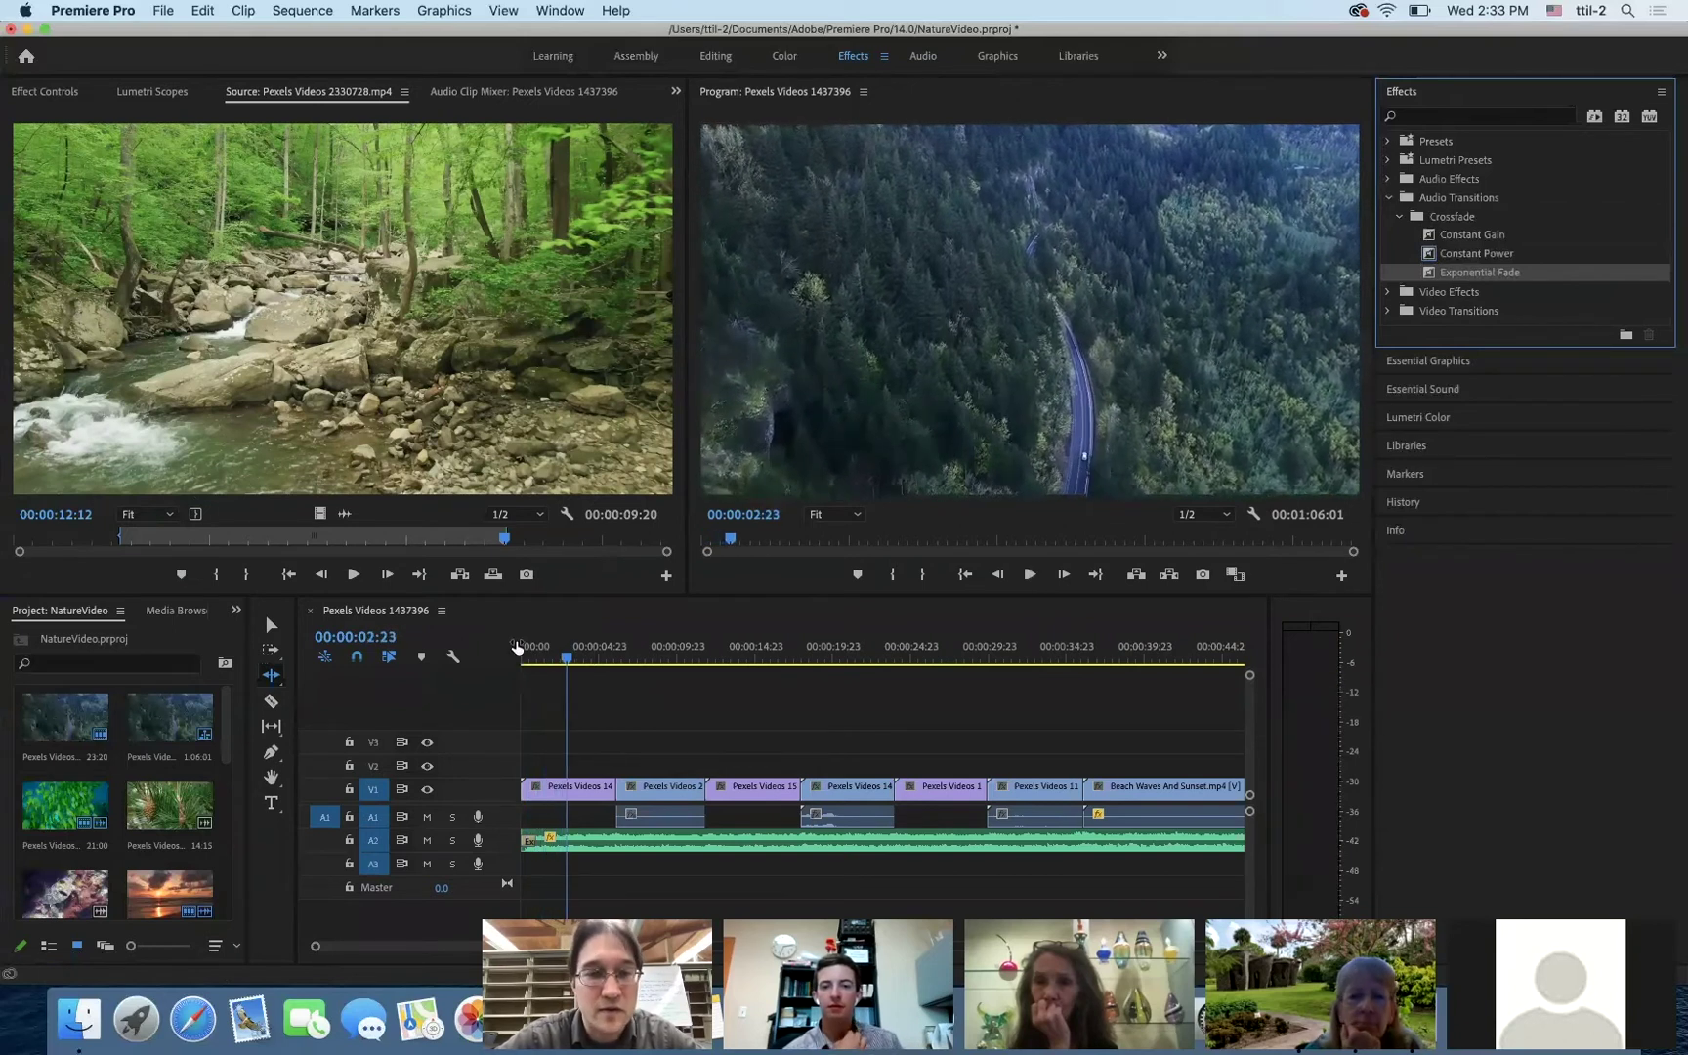
click(518, 655)
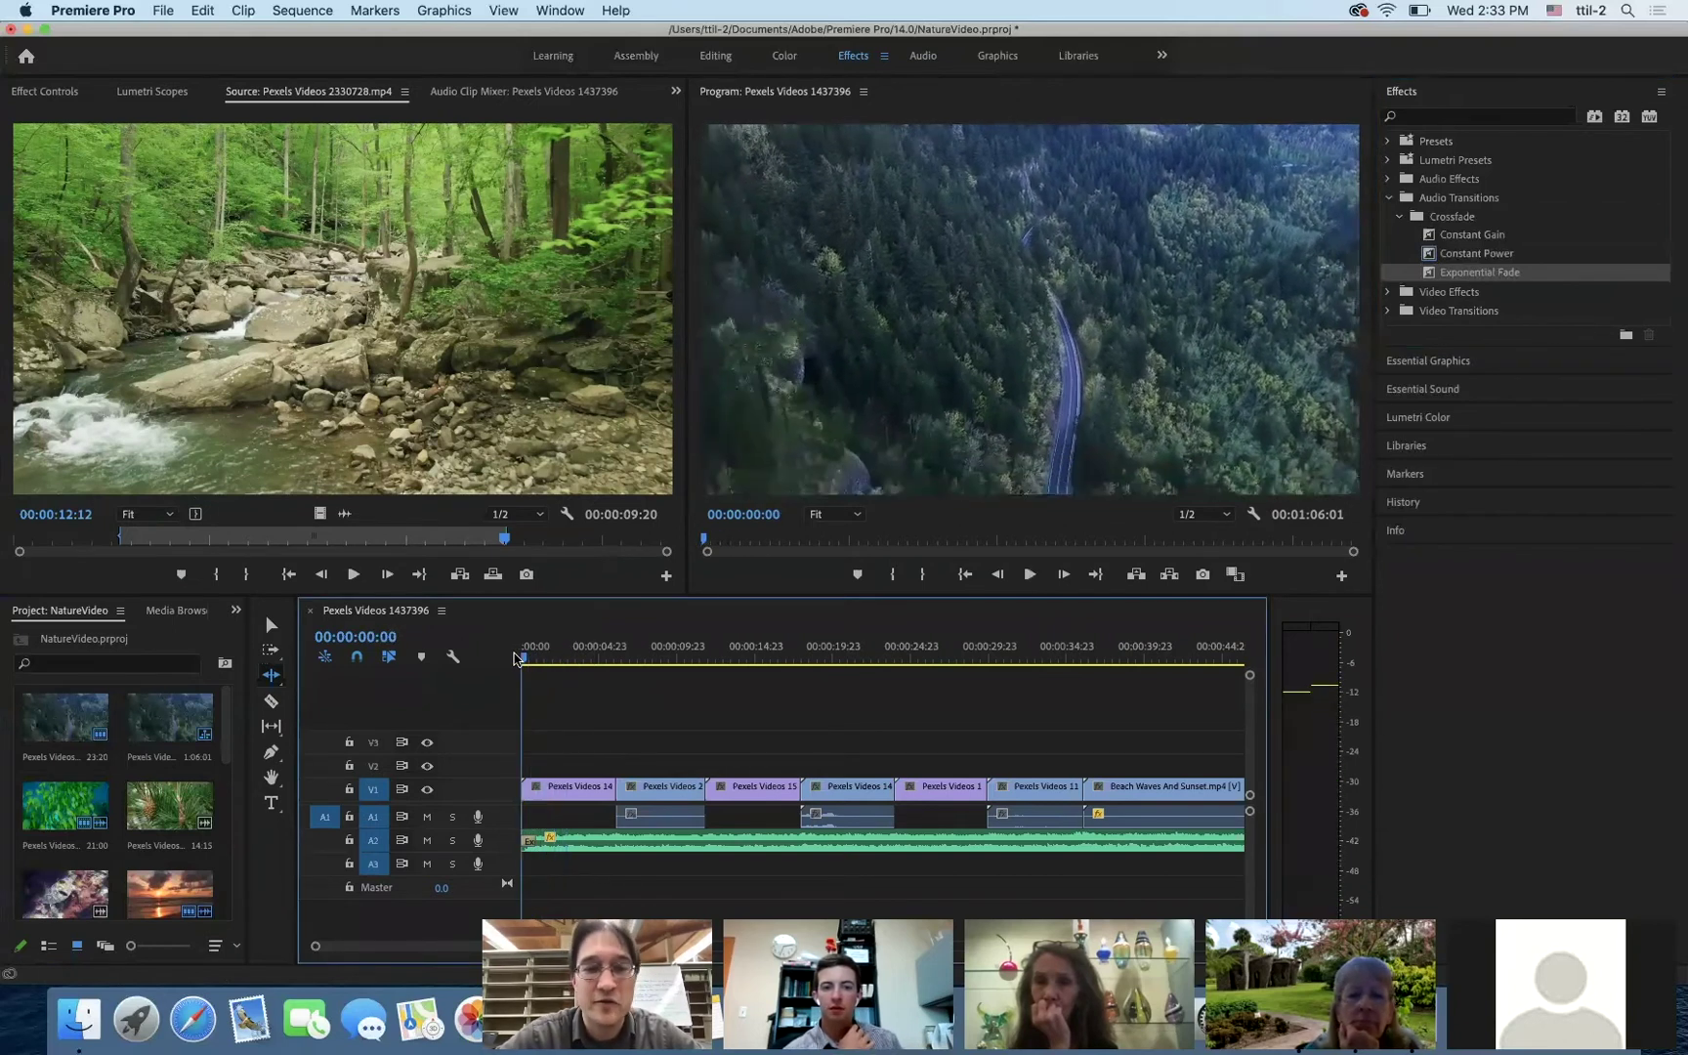
- Review the music fade-in, scroll to the sequence end, and switch between Selection and Razor tools
key(space)
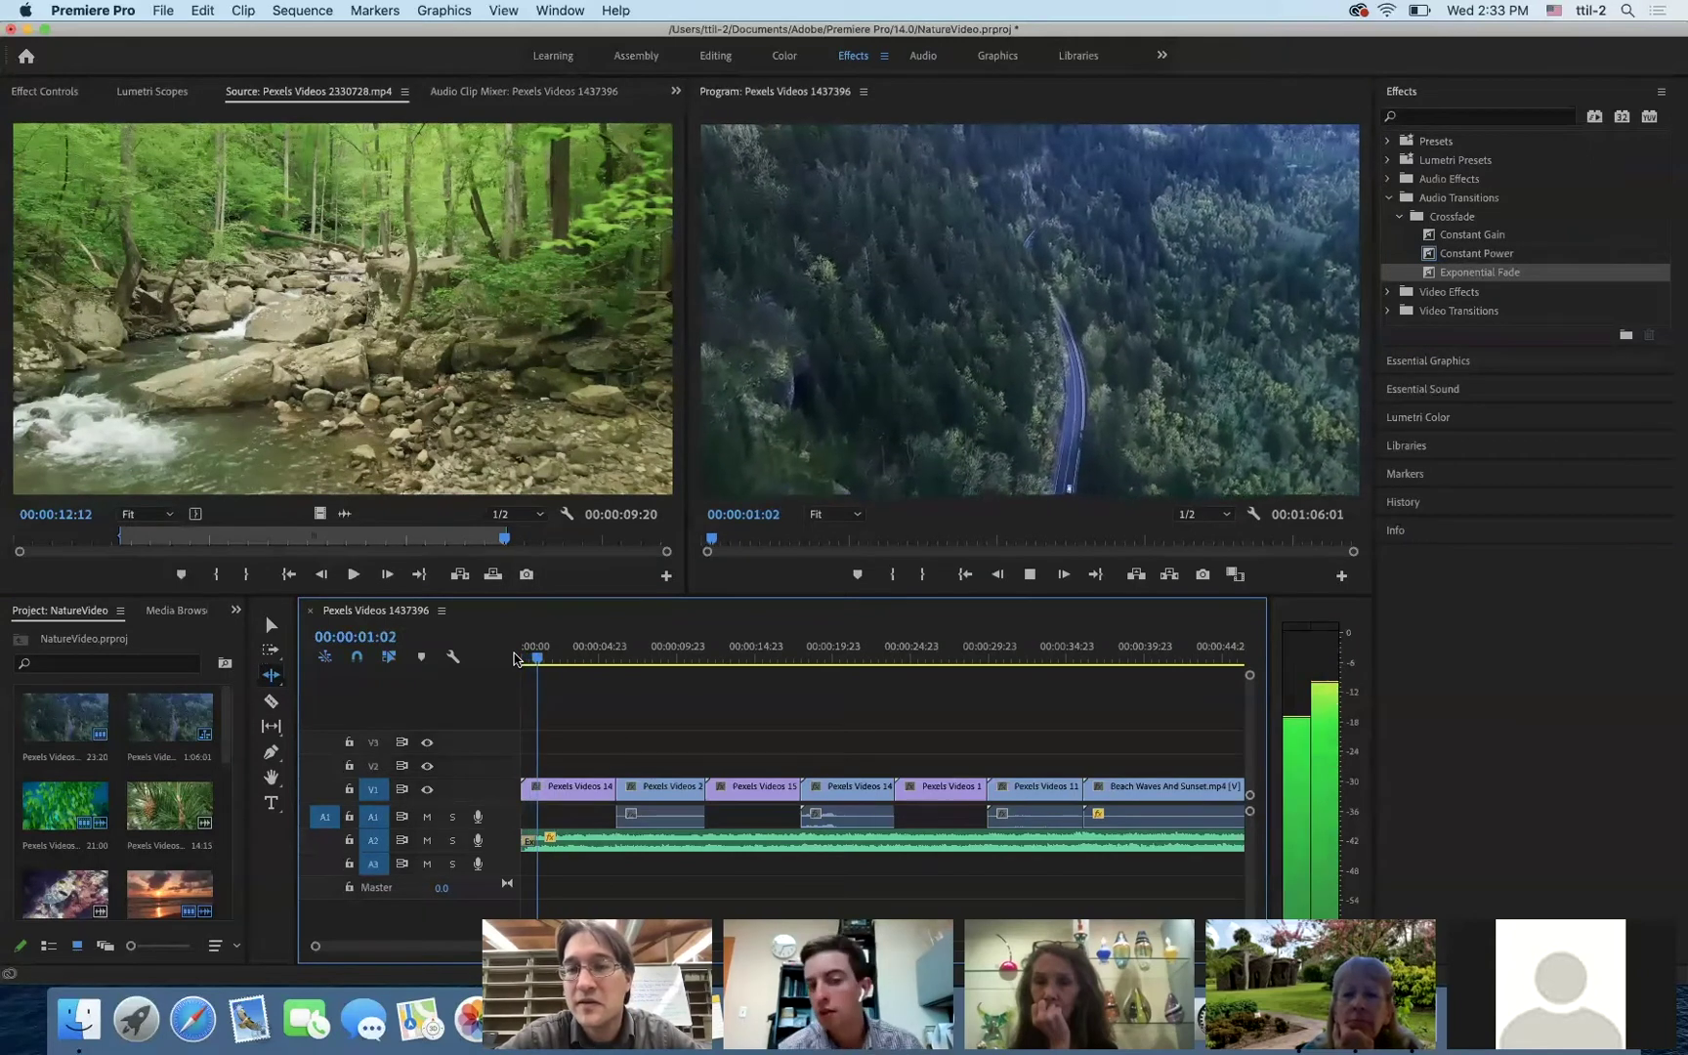
key(space)
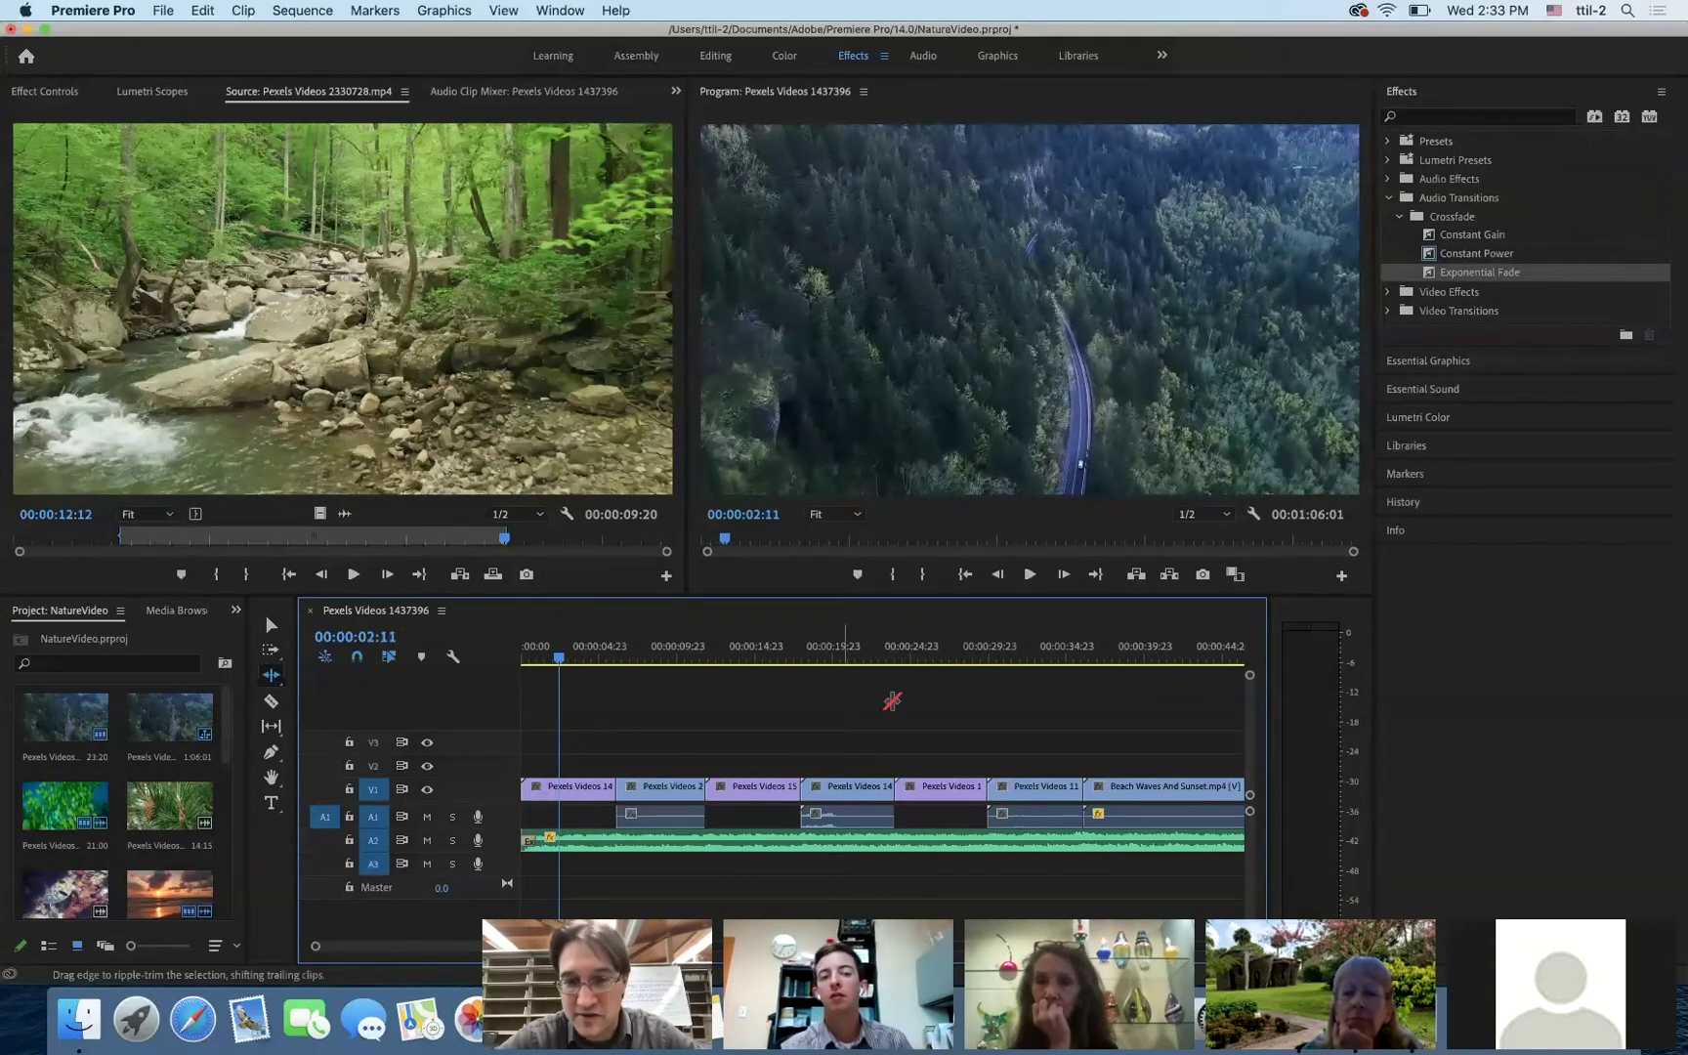
scroll(945, 706, right, 8)
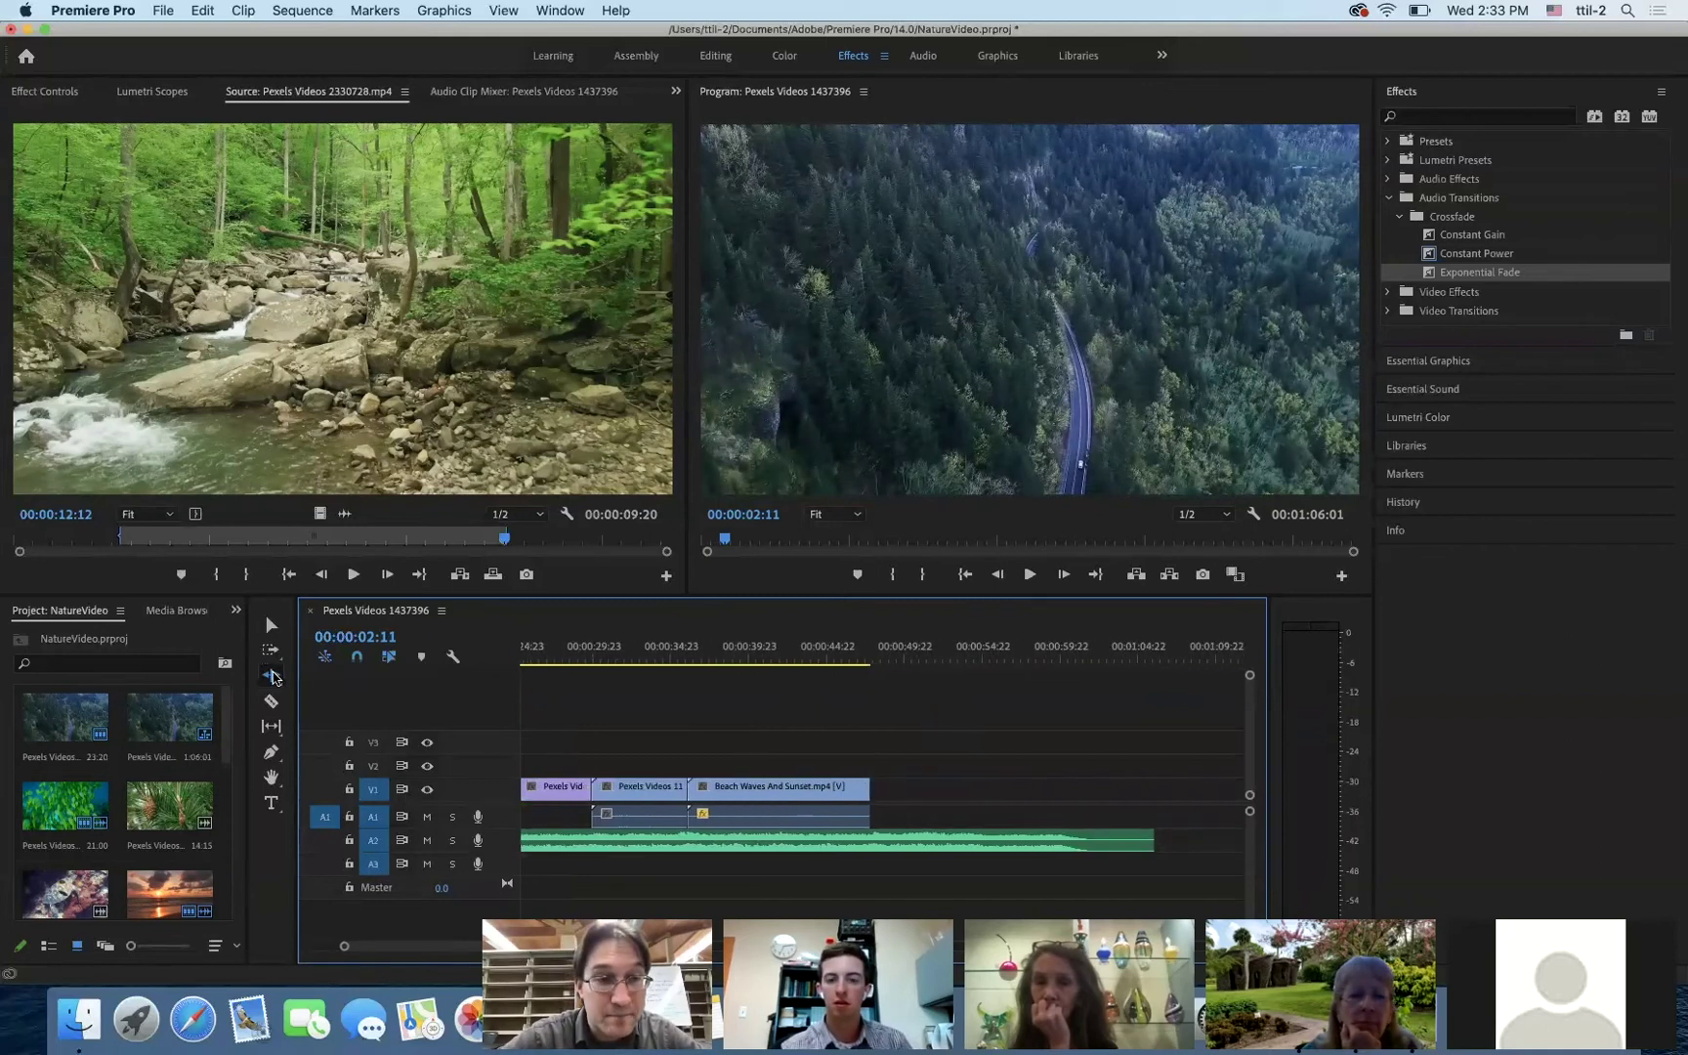
click(270, 624)
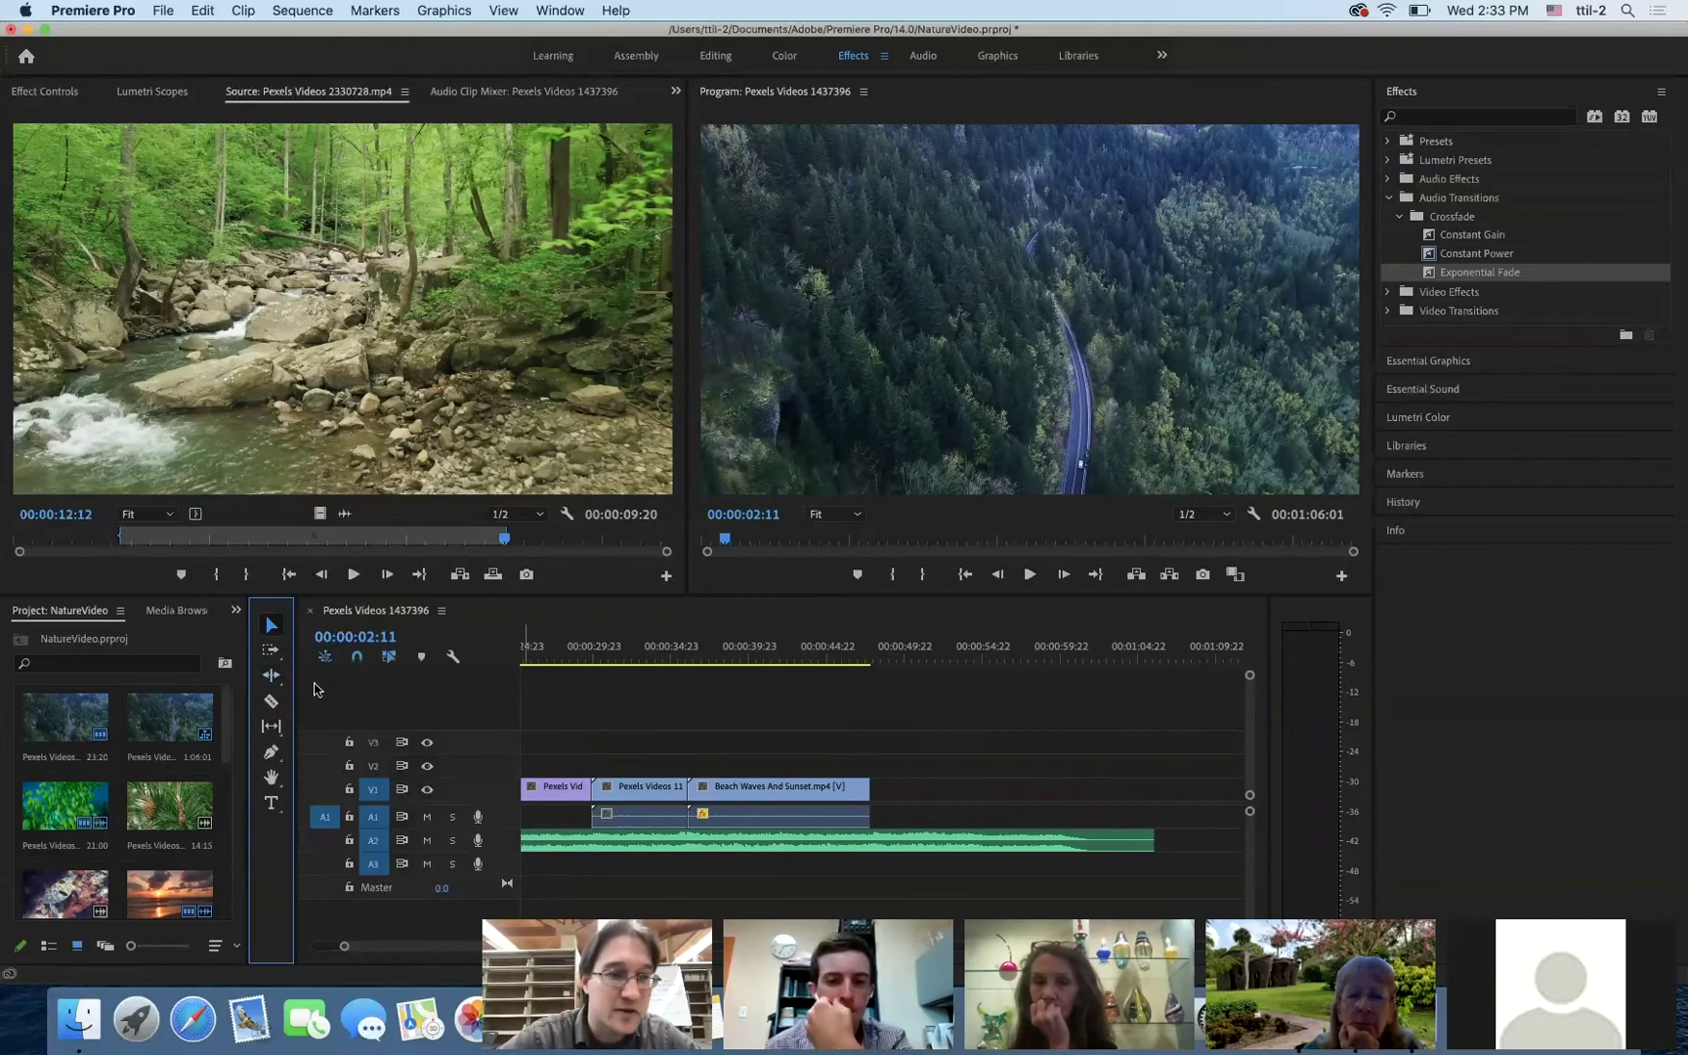
click(272, 700)
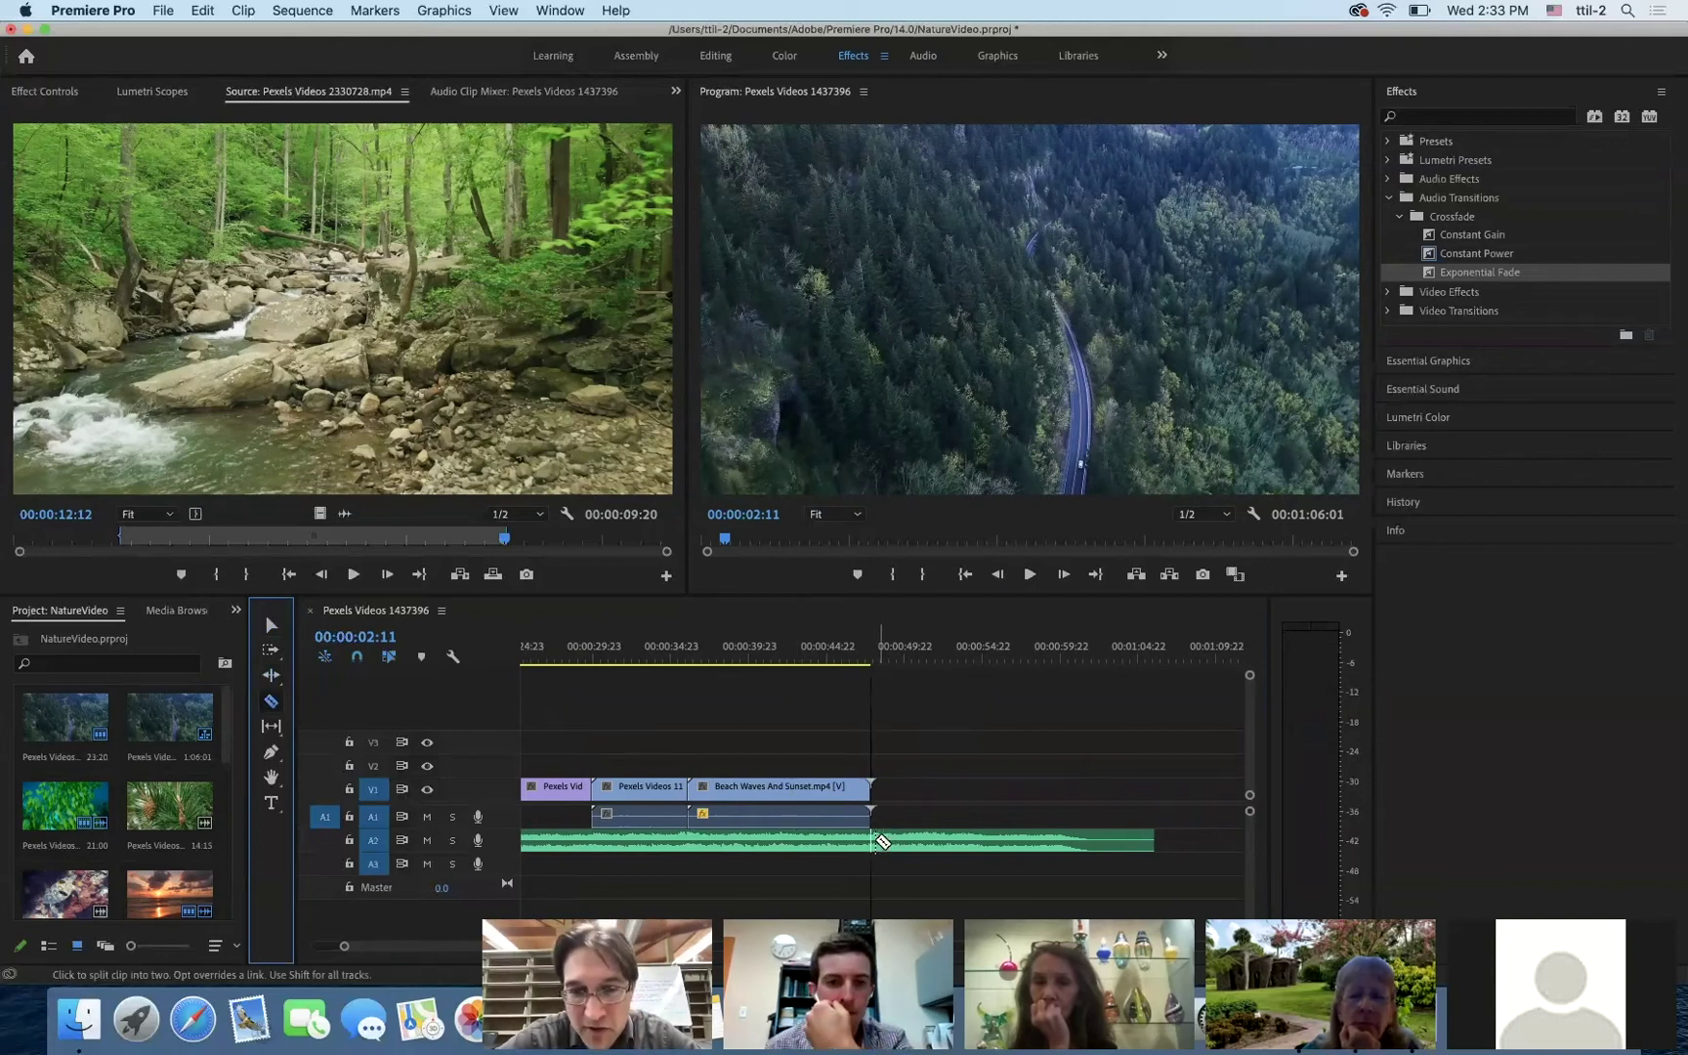
click(271, 630)
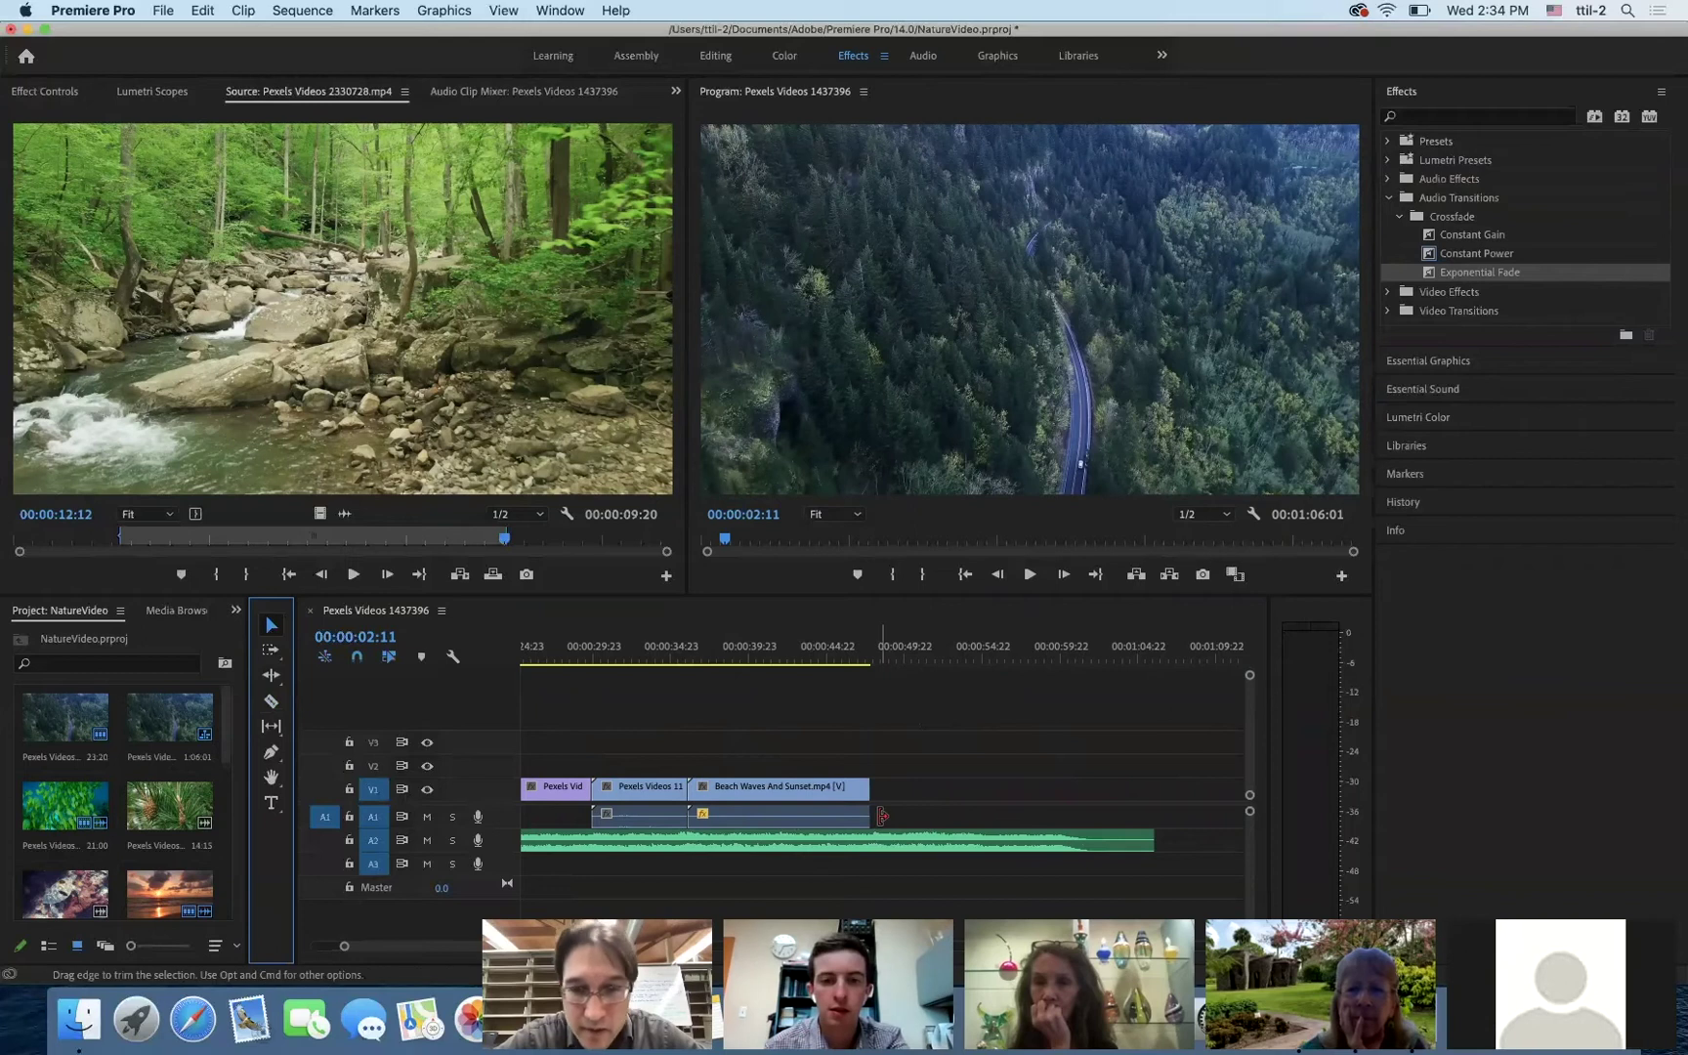
click(1482, 276)
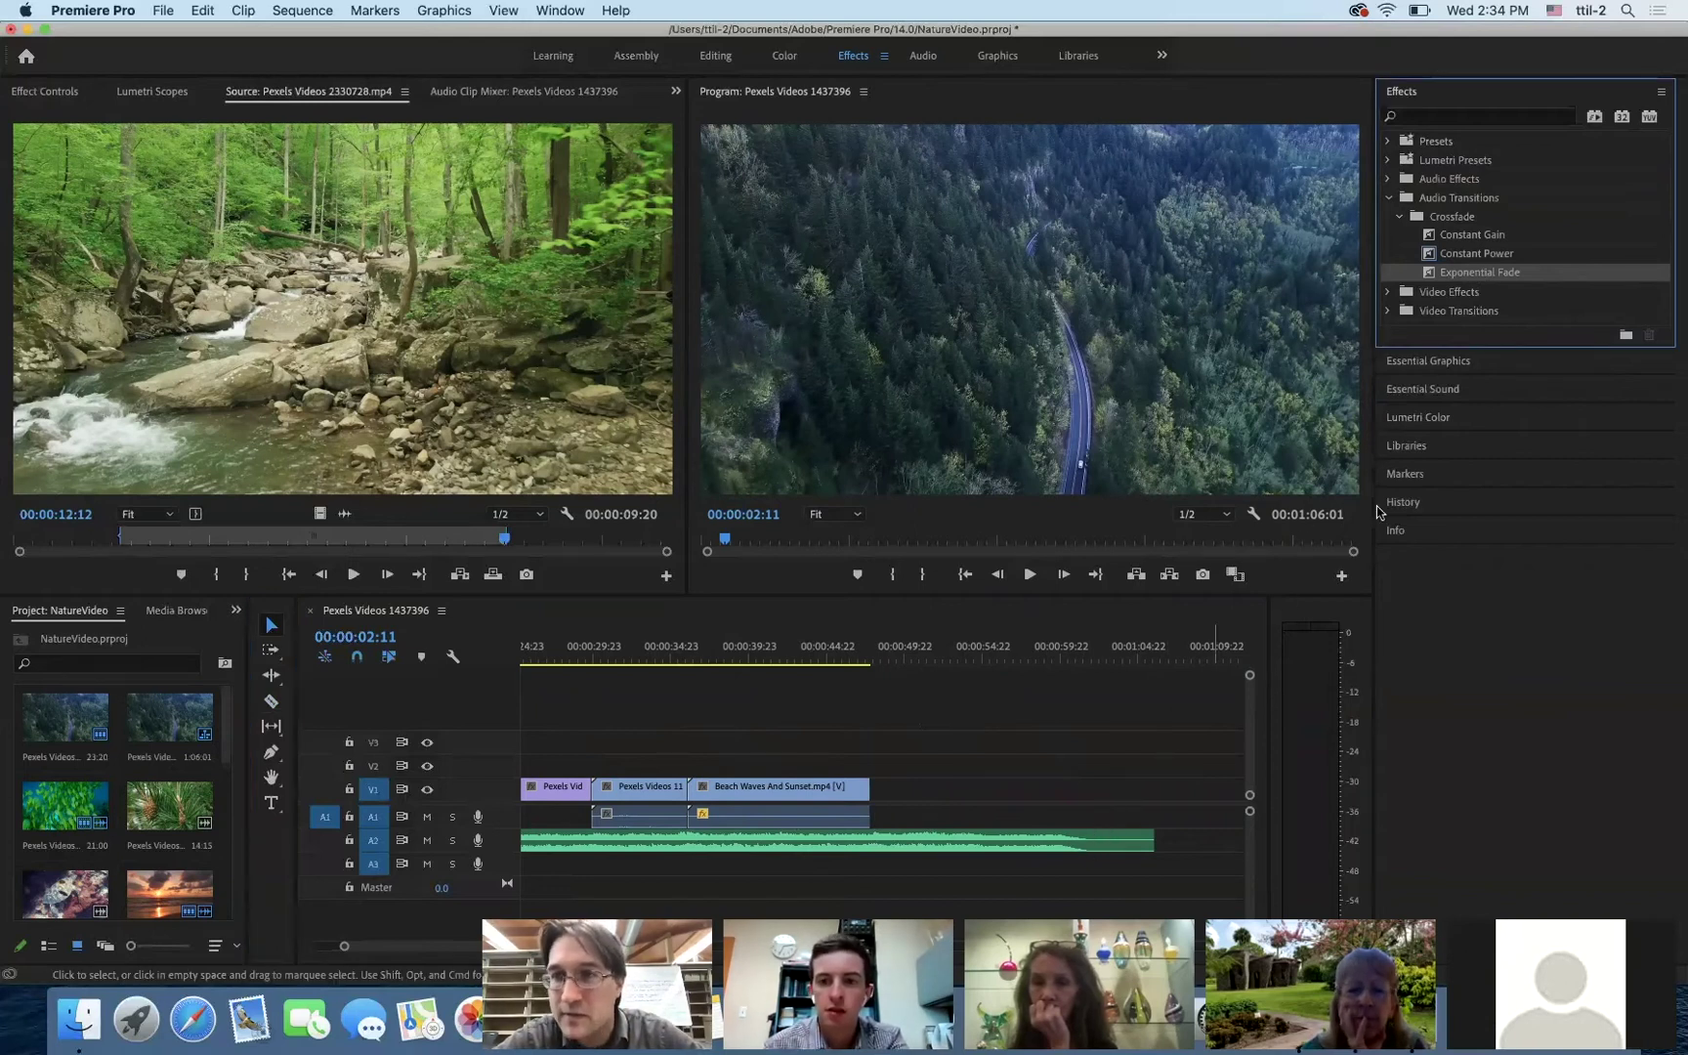
- Razor the A2 music where the video ends and delete the leftover tail
click(271, 702)
click(1090, 839)
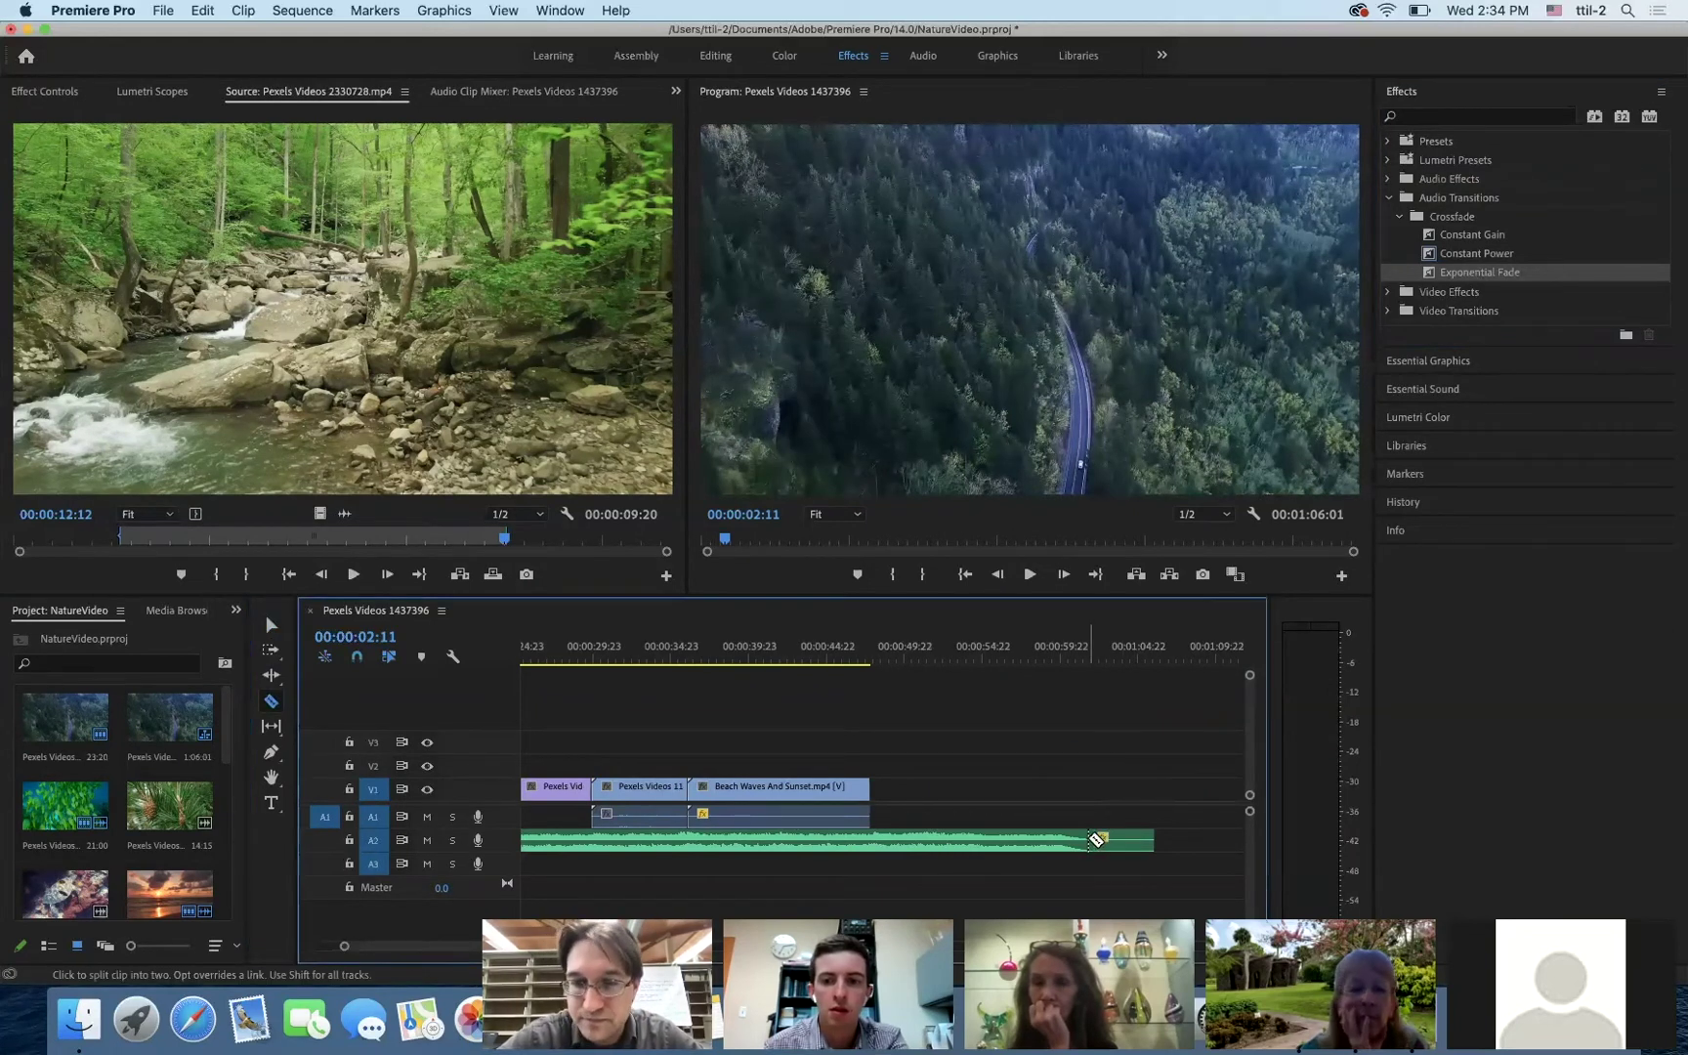
click(274, 642)
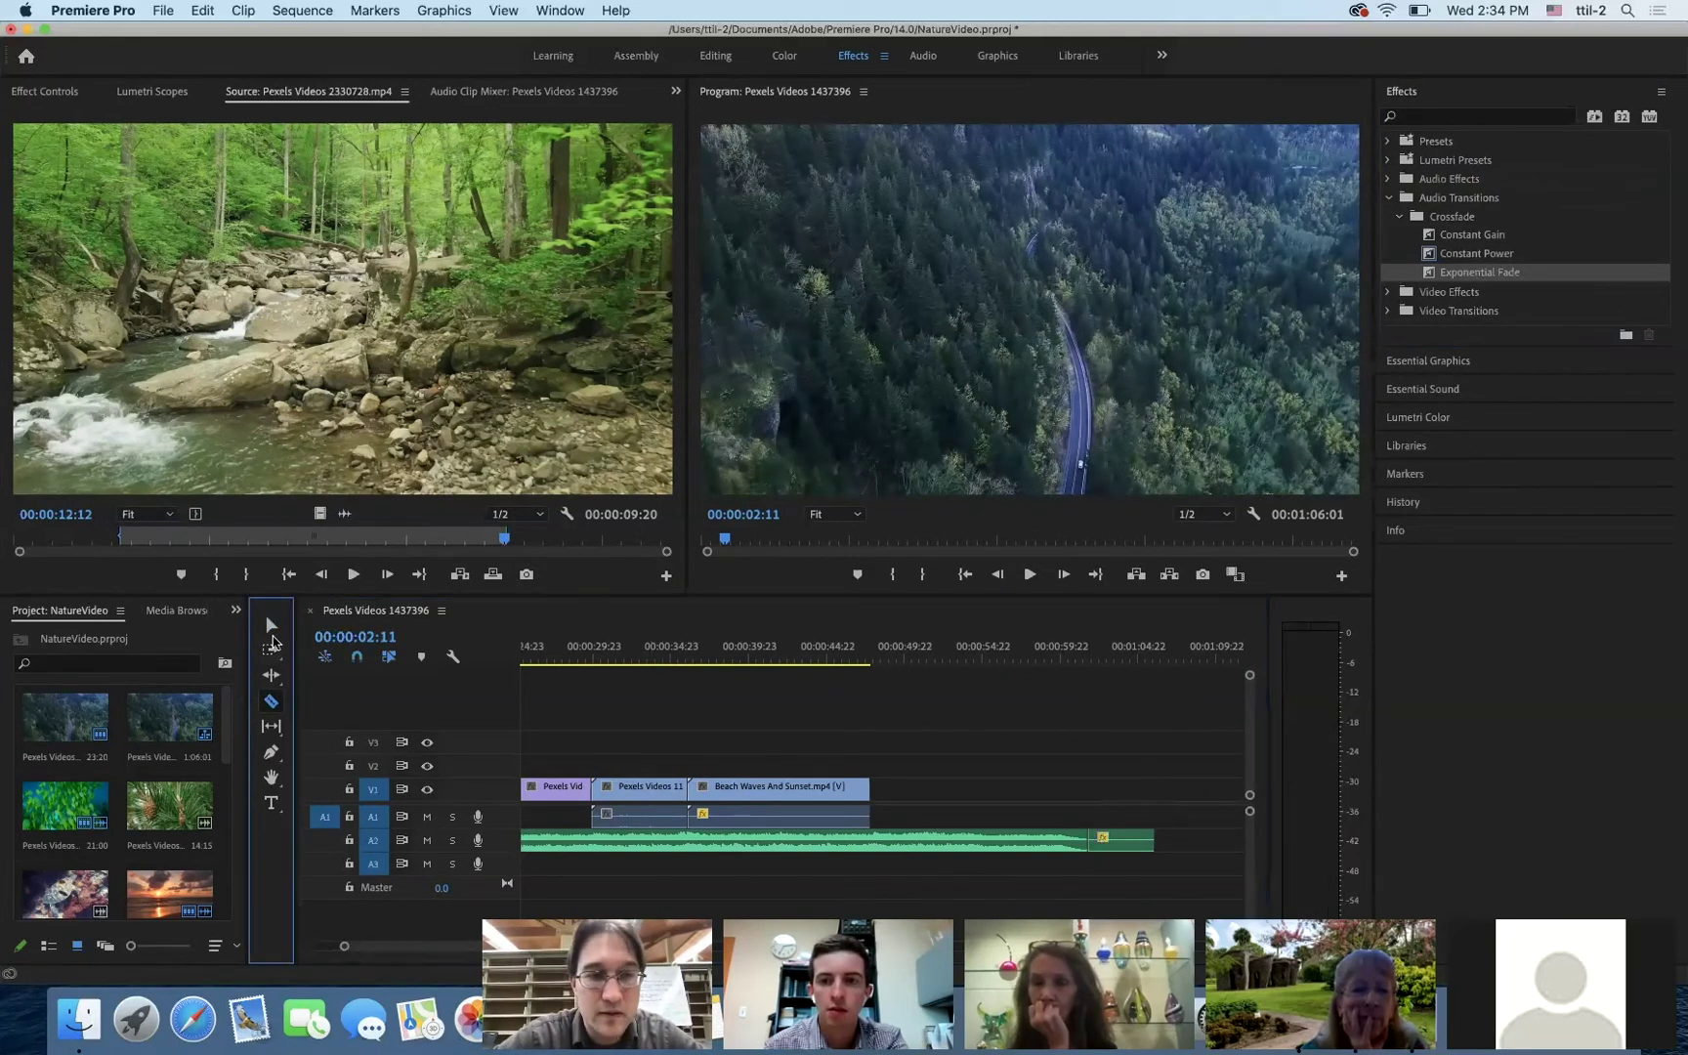
click(271, 628)
click(1124, 844)
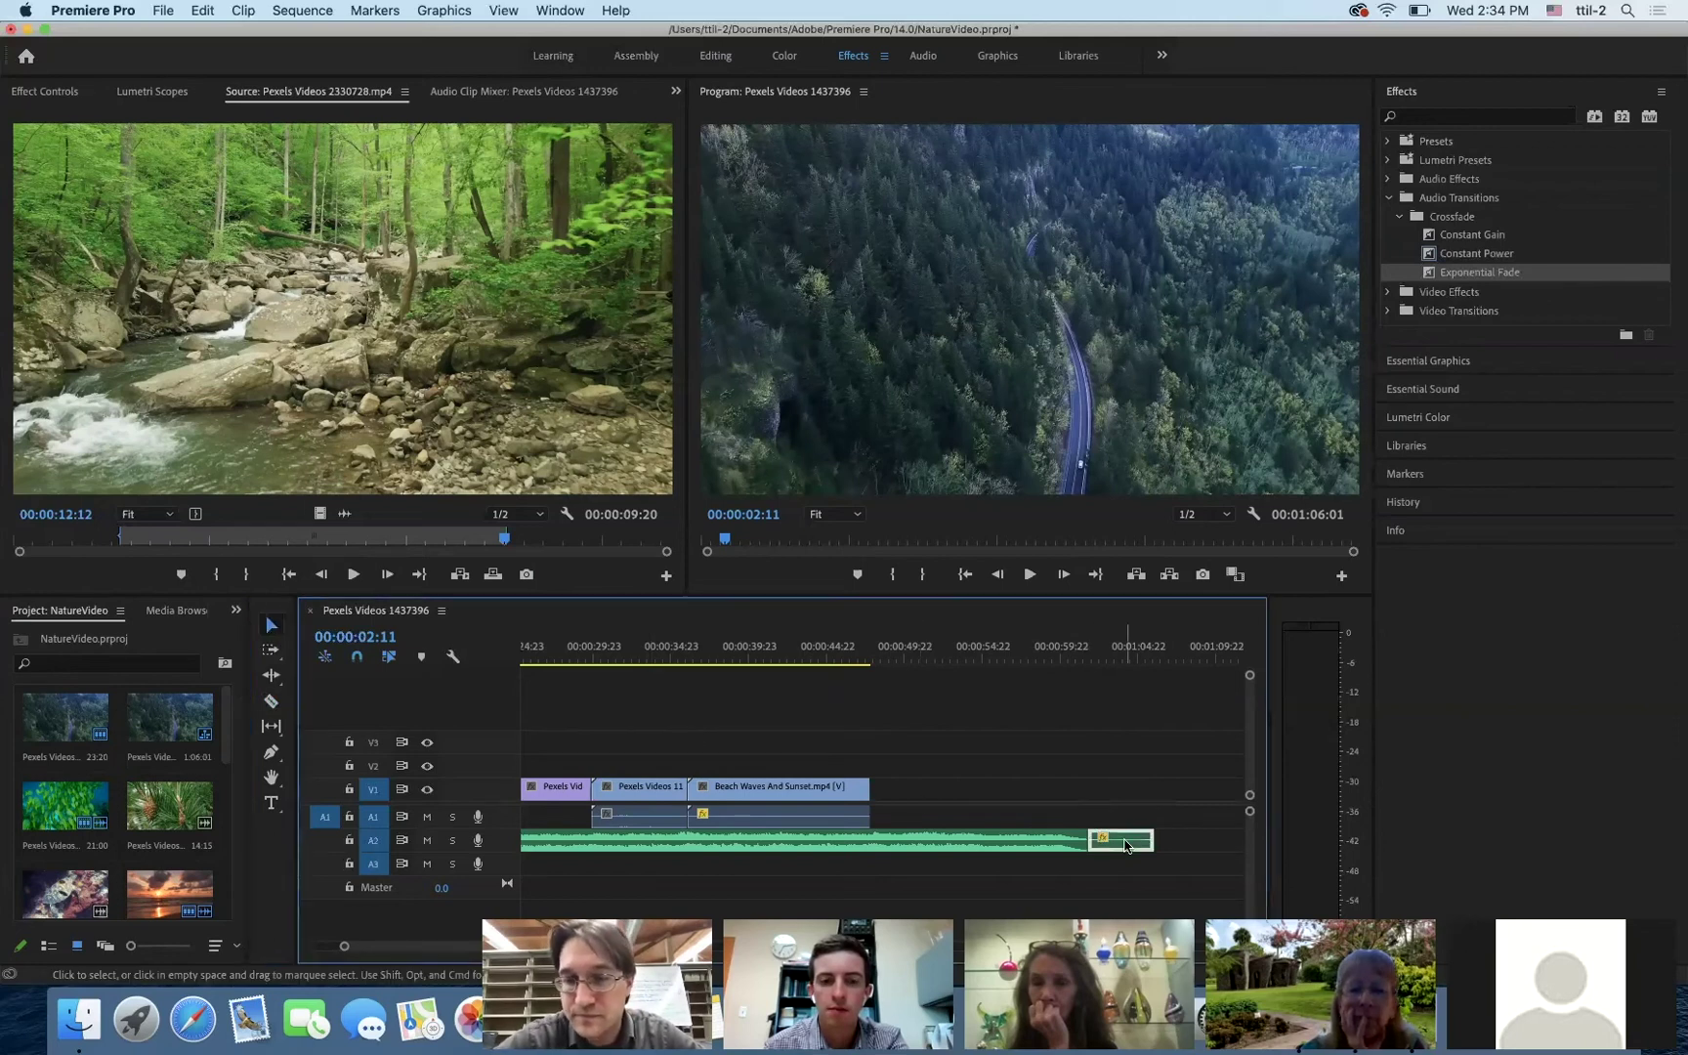
key(Delete)
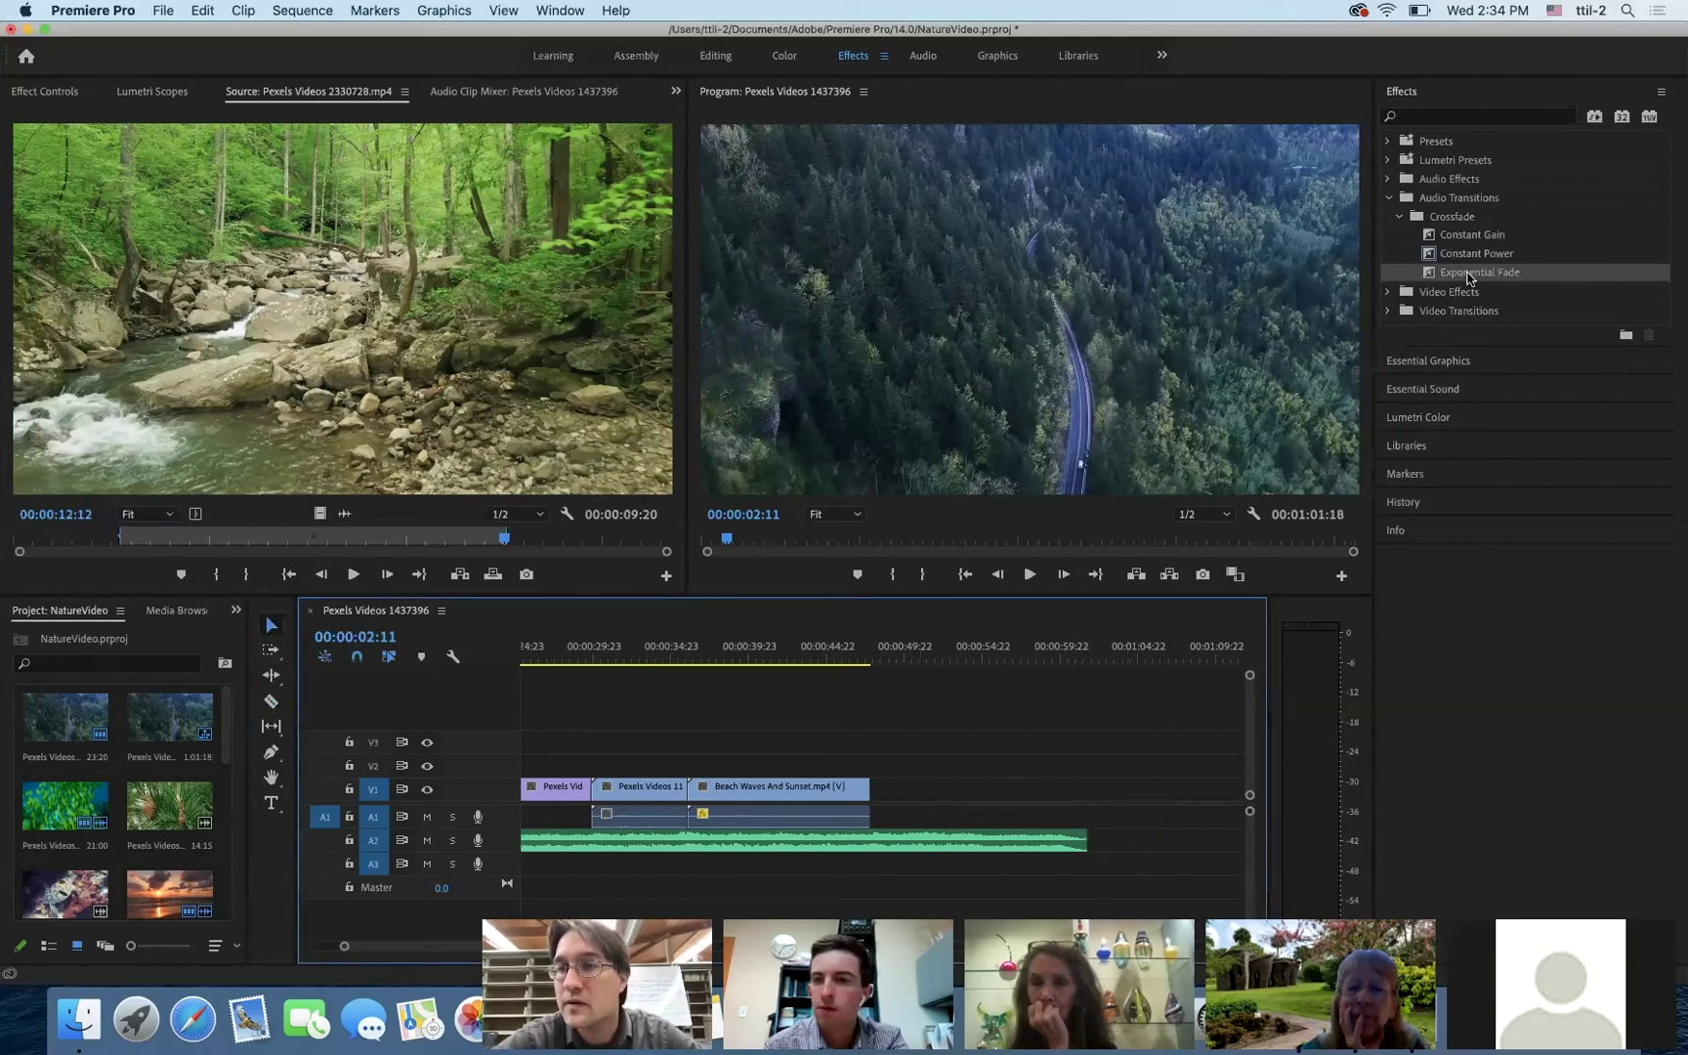
- Drop an Exponential Fade onto the end of the Meydan music clip on A2
click(1468, 277)
drag(1465, 278, 1270, 478)
drag(1120, 689, 1082, 840)
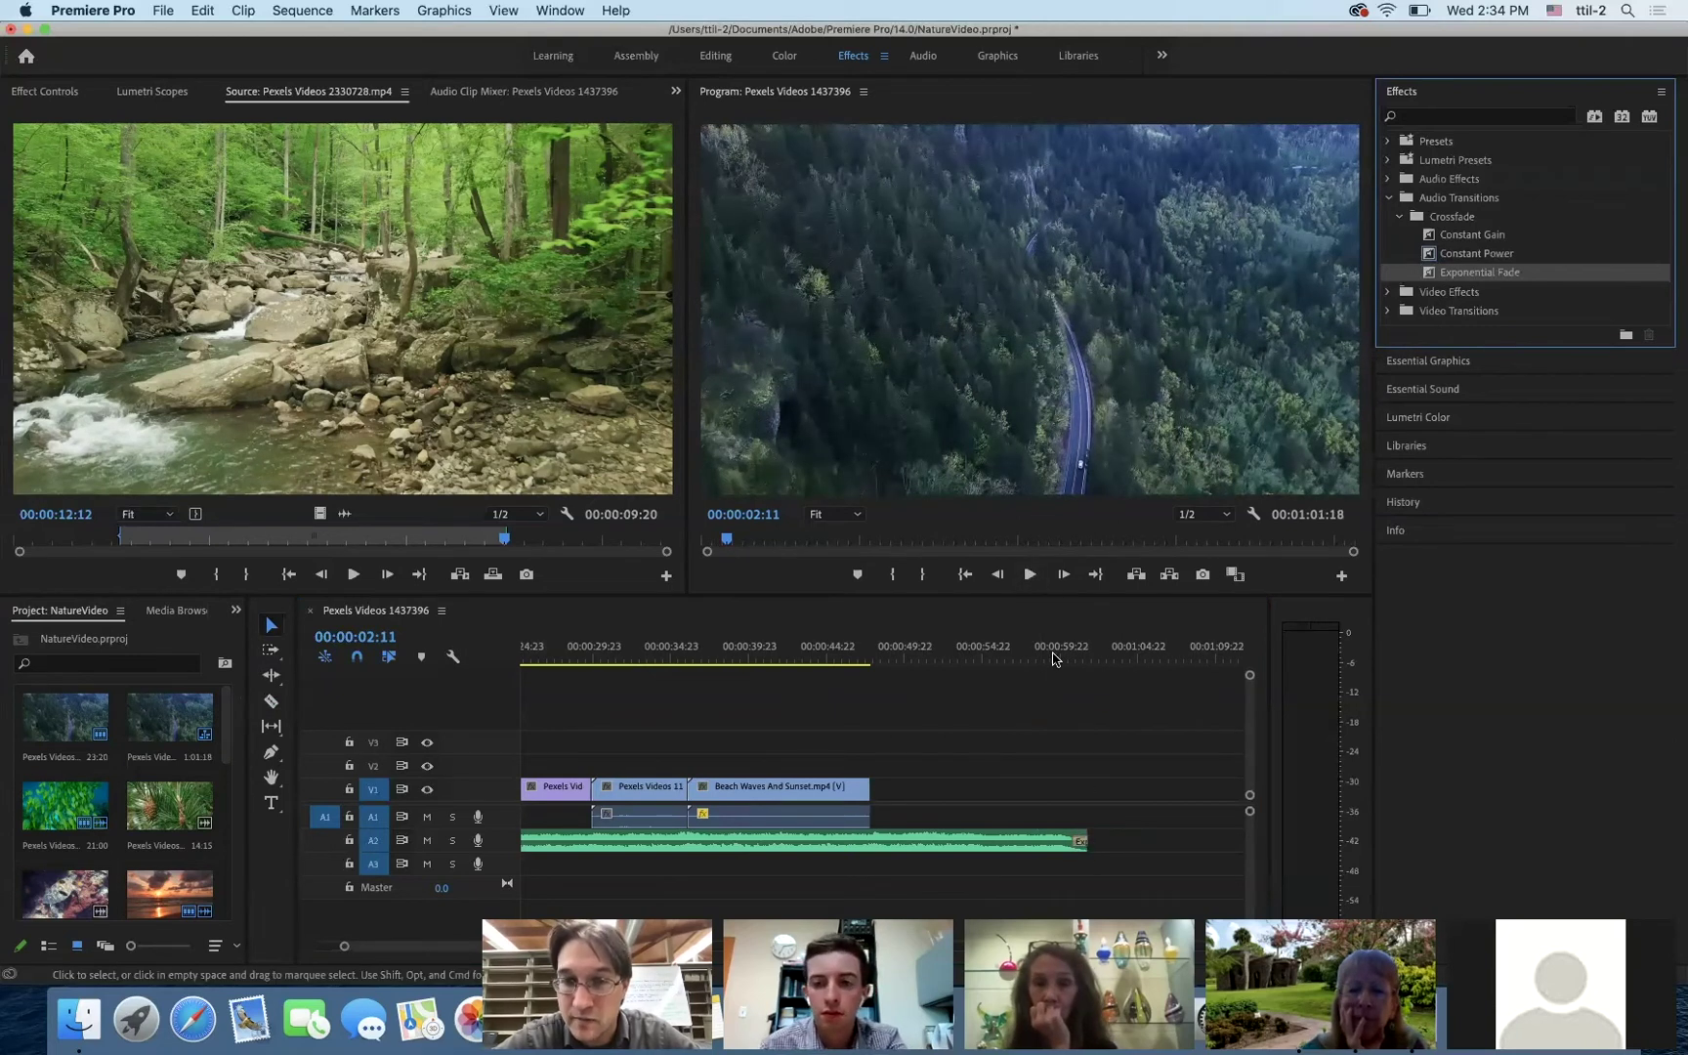
- Play the sequence ending to hear the music fade out
click(1022, 658)
click(1059, 663)
key(space)
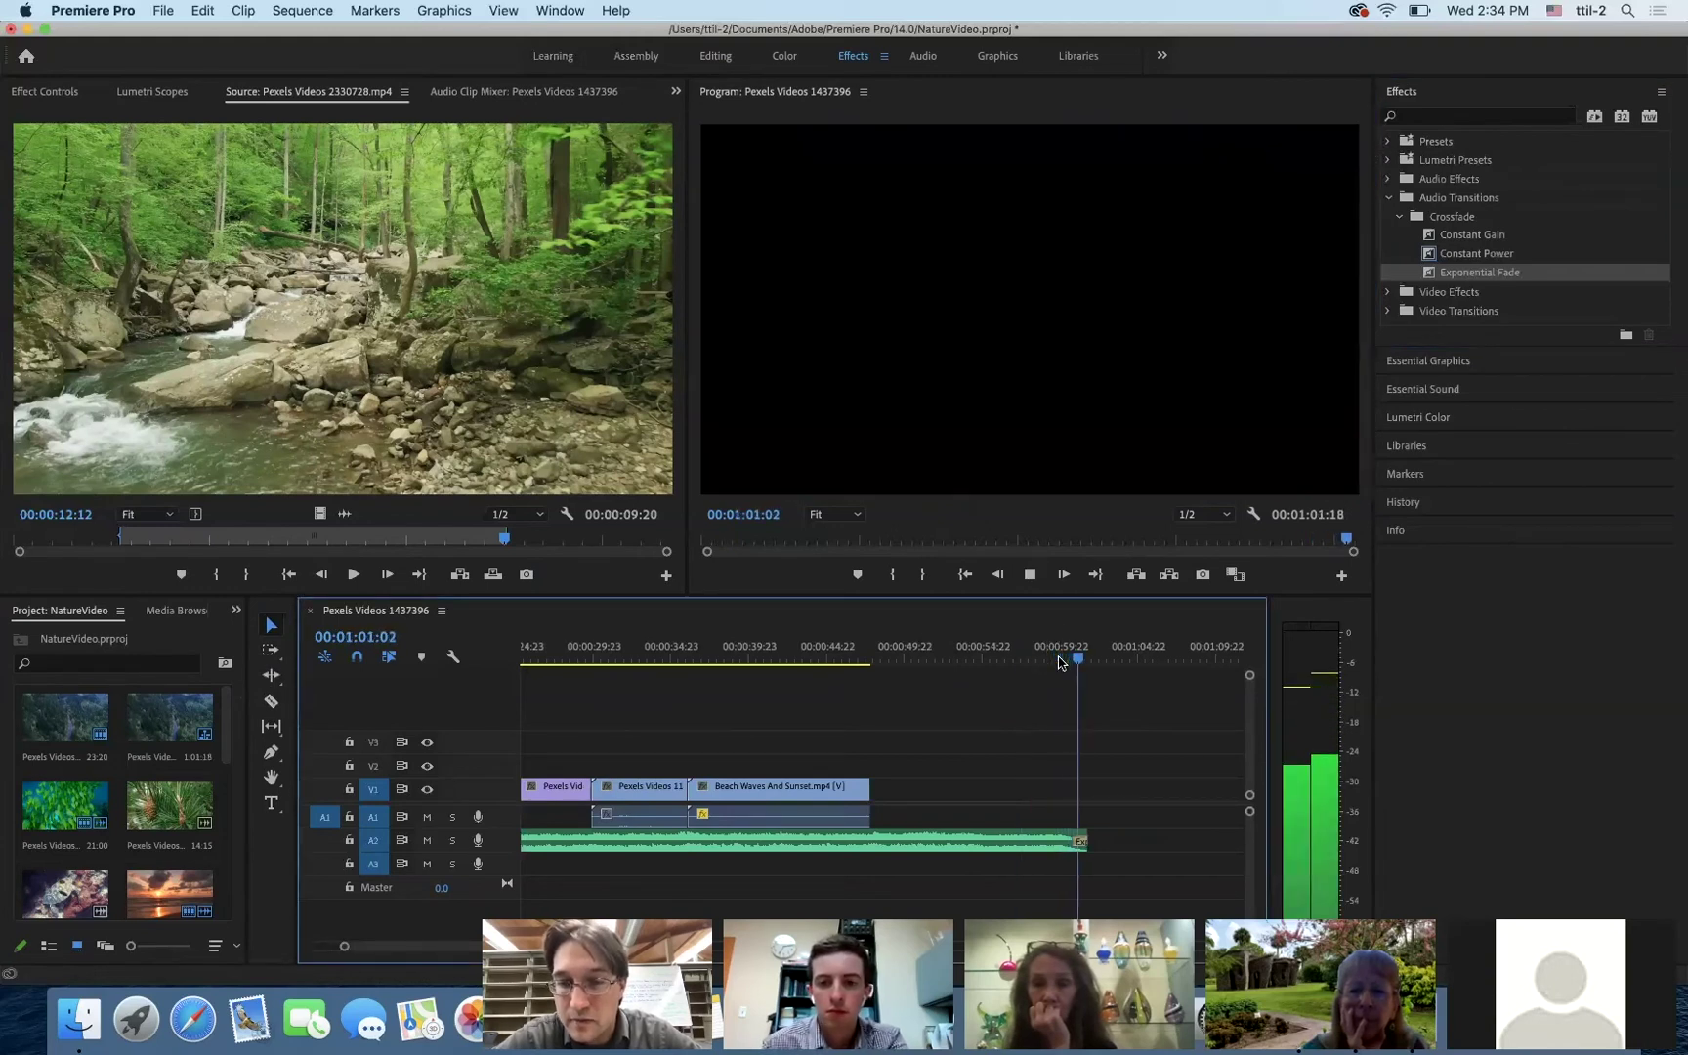
key(space)
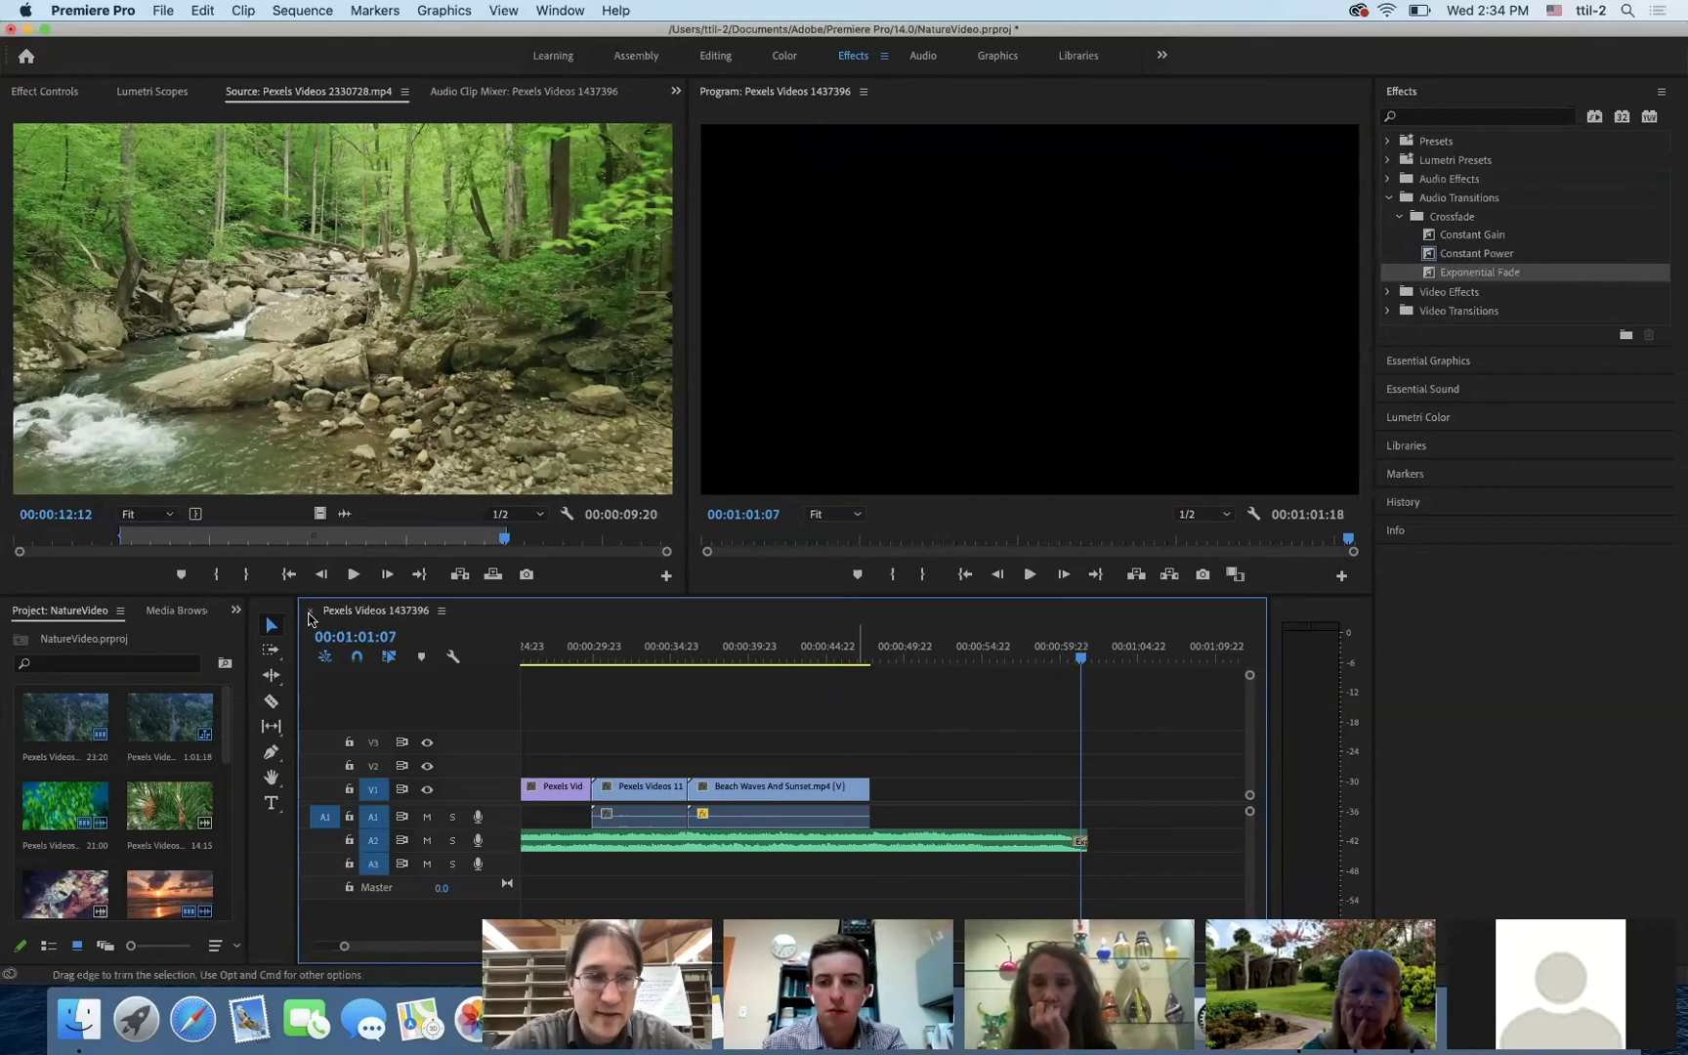
click(272, 626)
click(1079, 844)
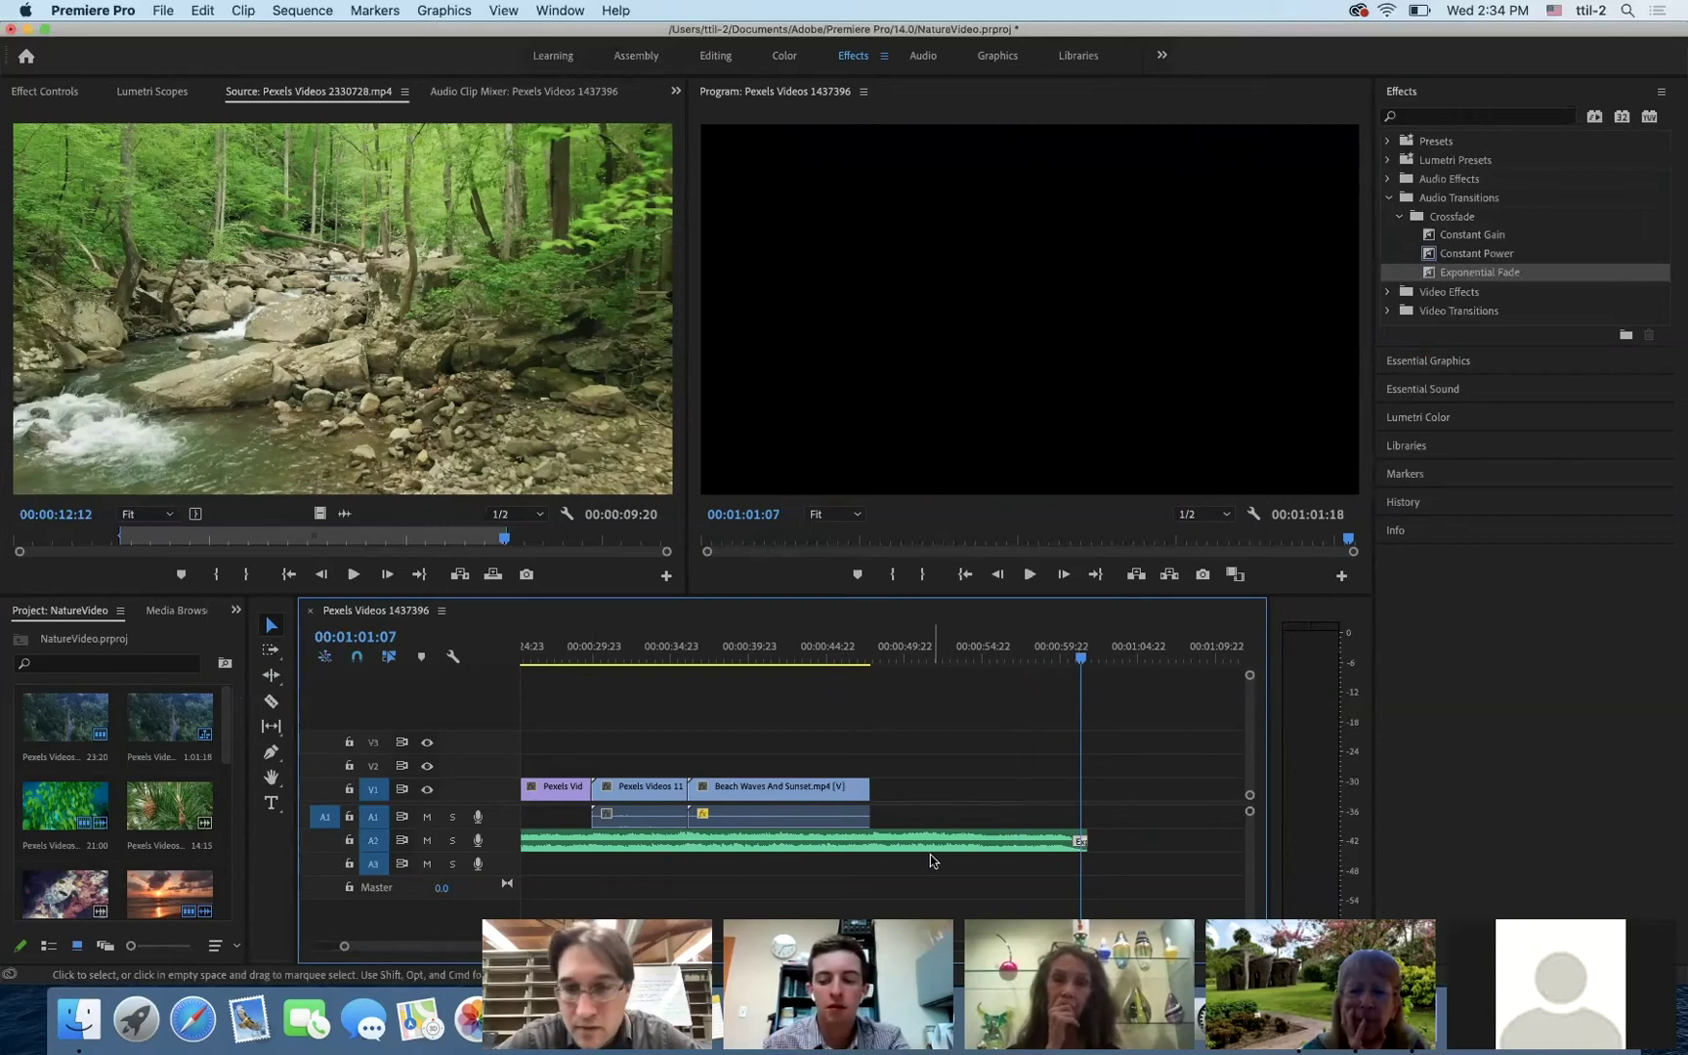
- Zoom in on the A2 clip's end and drag the Exponential Fade's left edge to lengthen it
click(1075, 847)
drag(1069, 847, 1076, 848)
click(1077, 846)
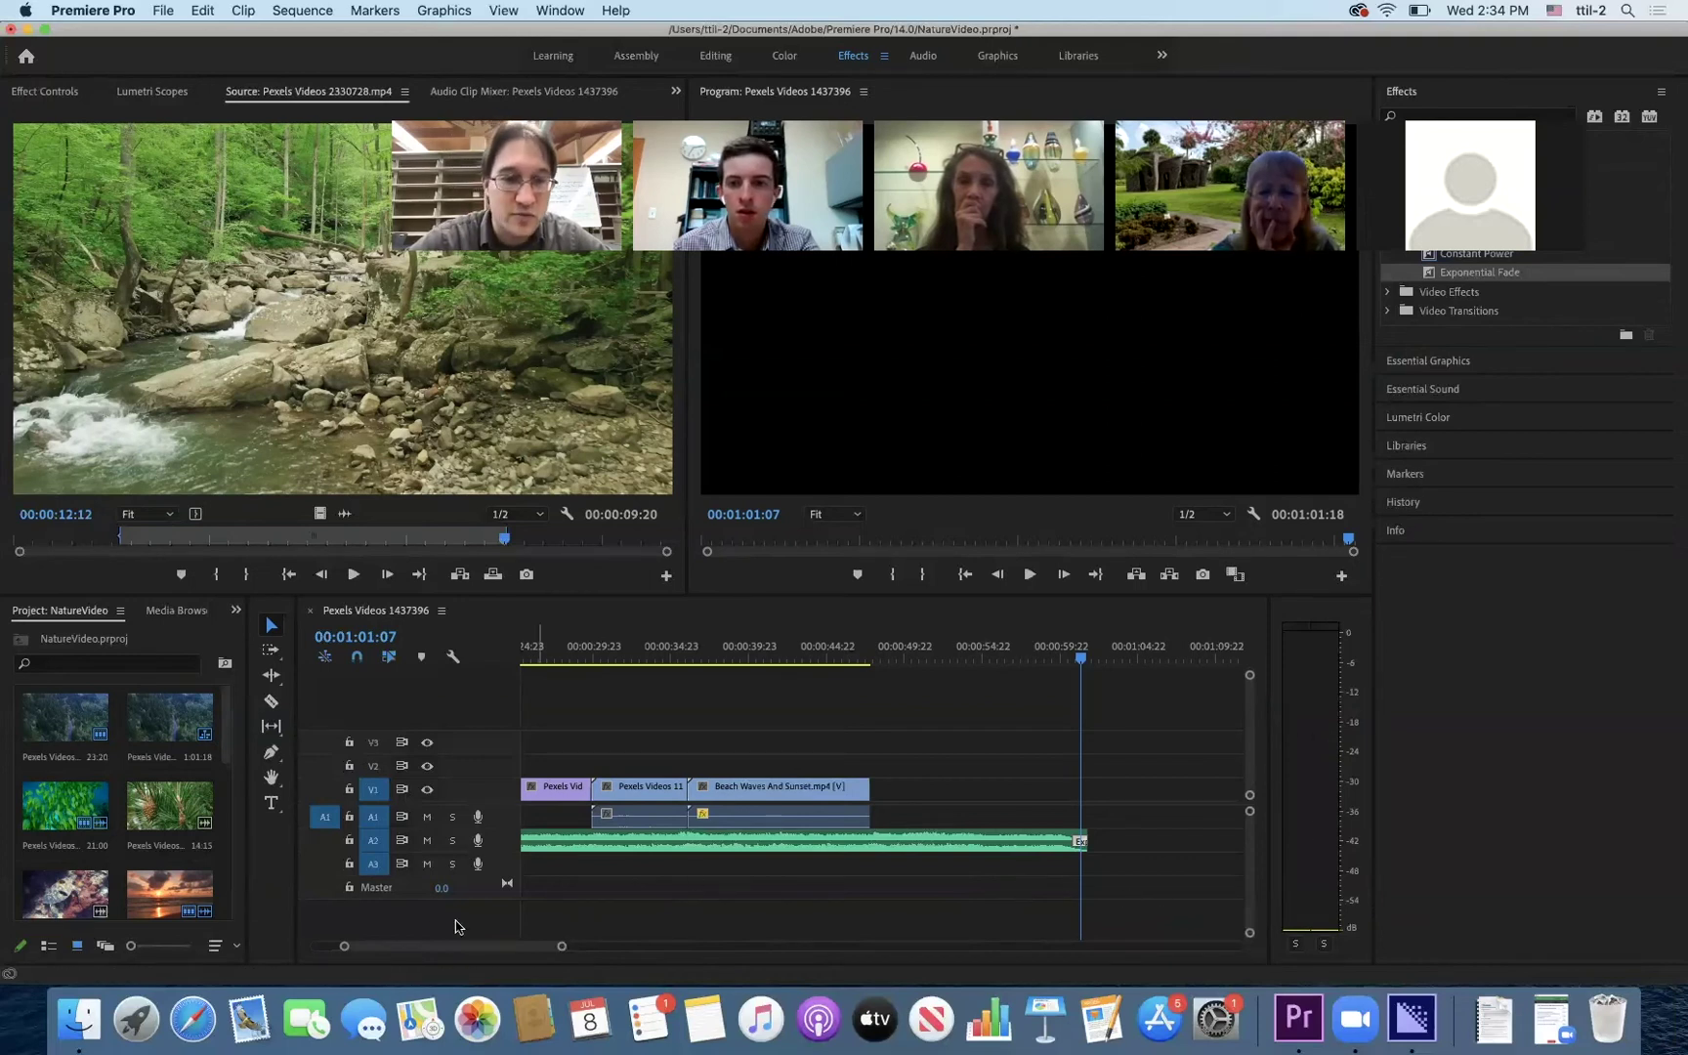
mouse_move(488, 951)
mouse_down()
mouse_move(557, 950)
mouse_move(446, 954)
mouse_move(558, 948)
mouse_move(518, 950)
mouse_up()
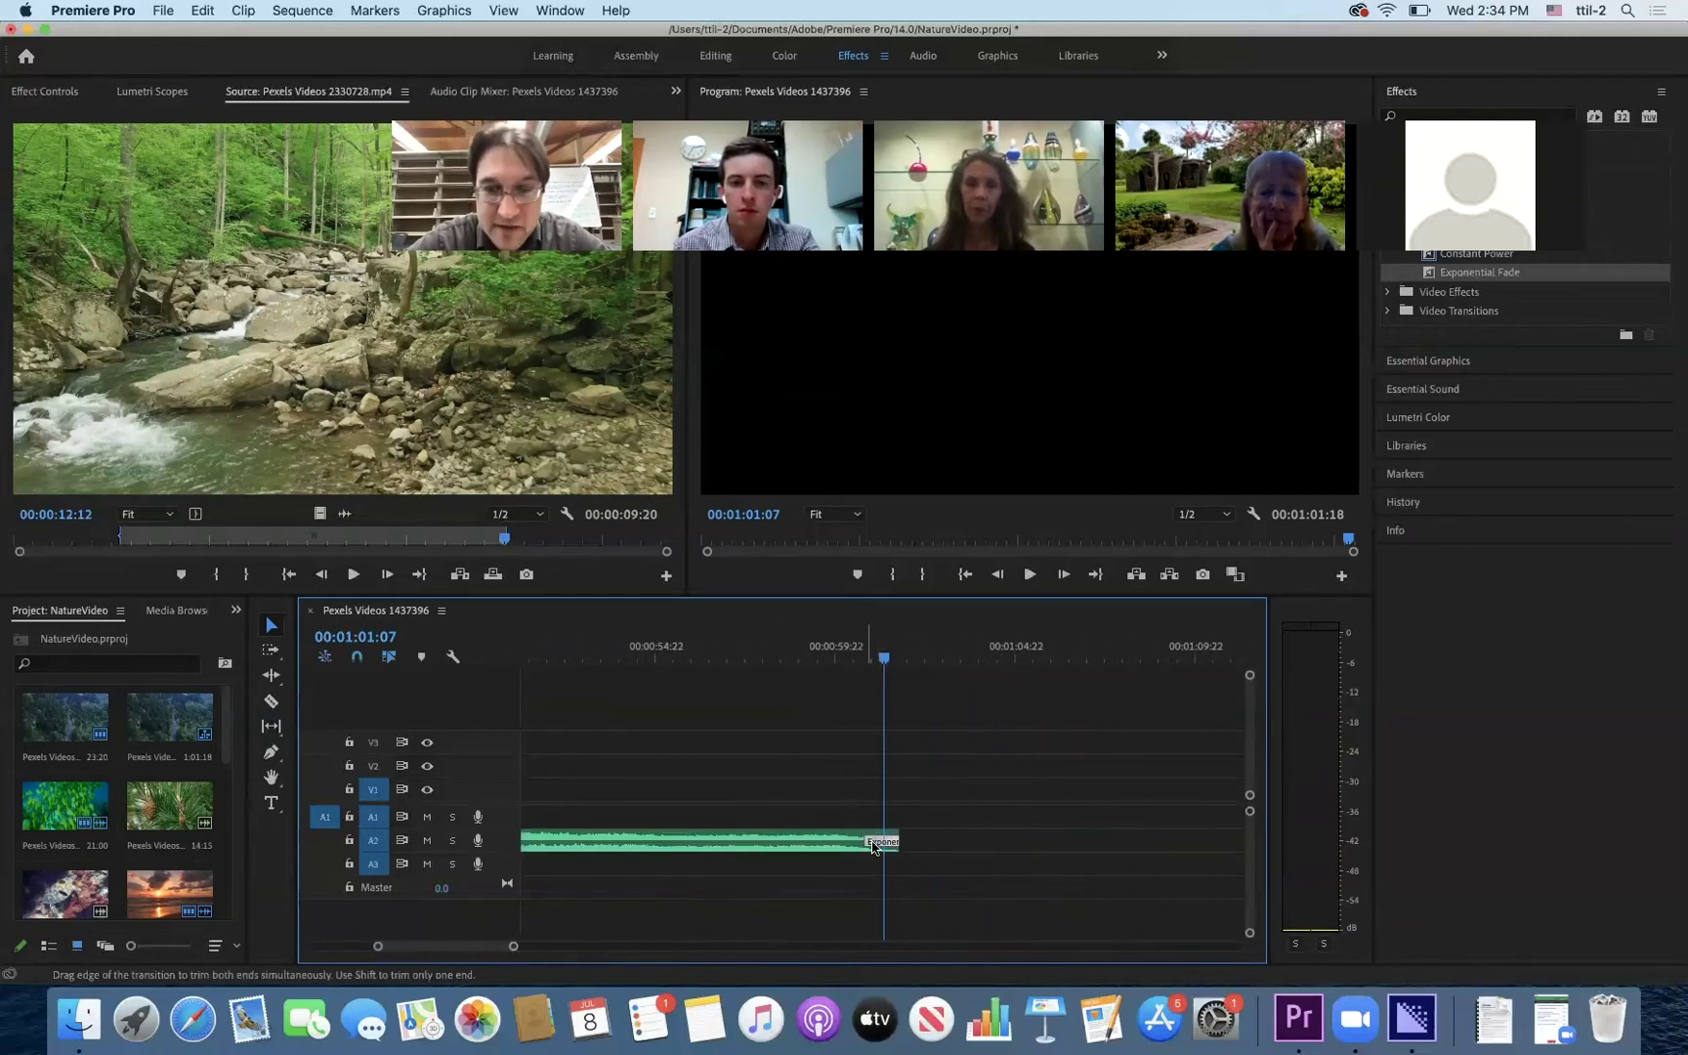
drag(862, 838, 812, 842)
- Play back from before the fade to hear the longer fade-out
drag(886, 666, 687, 668)
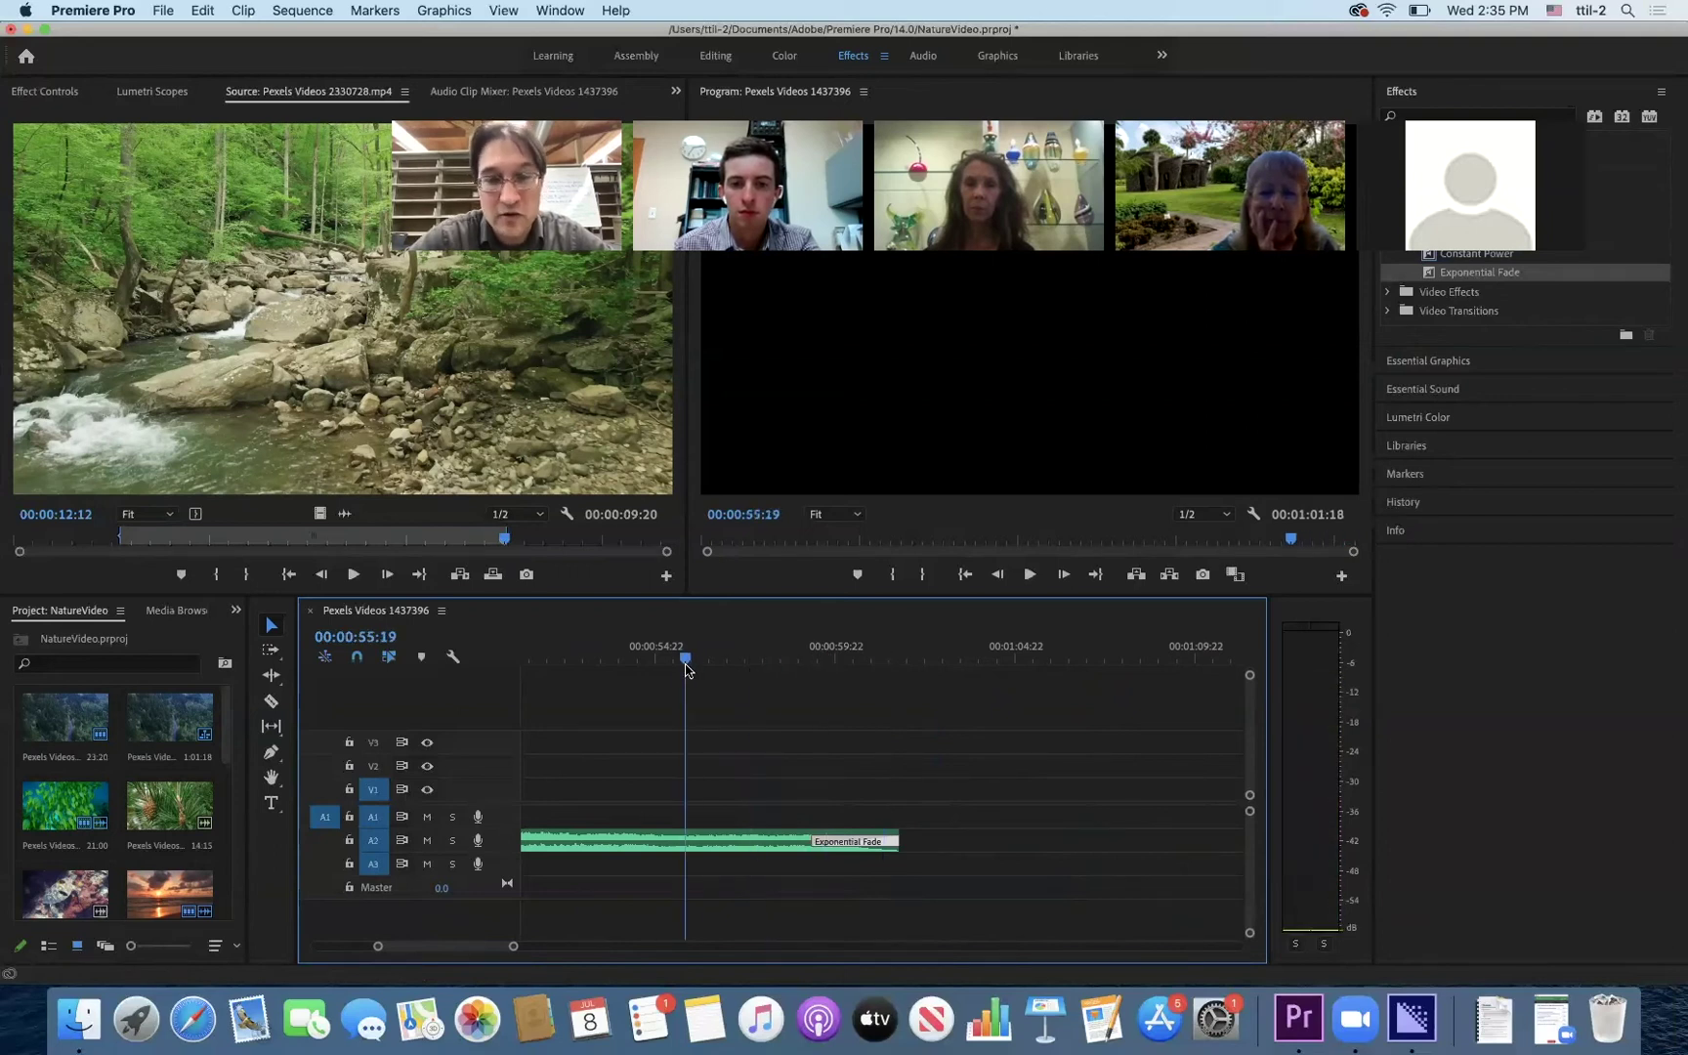
key(space)
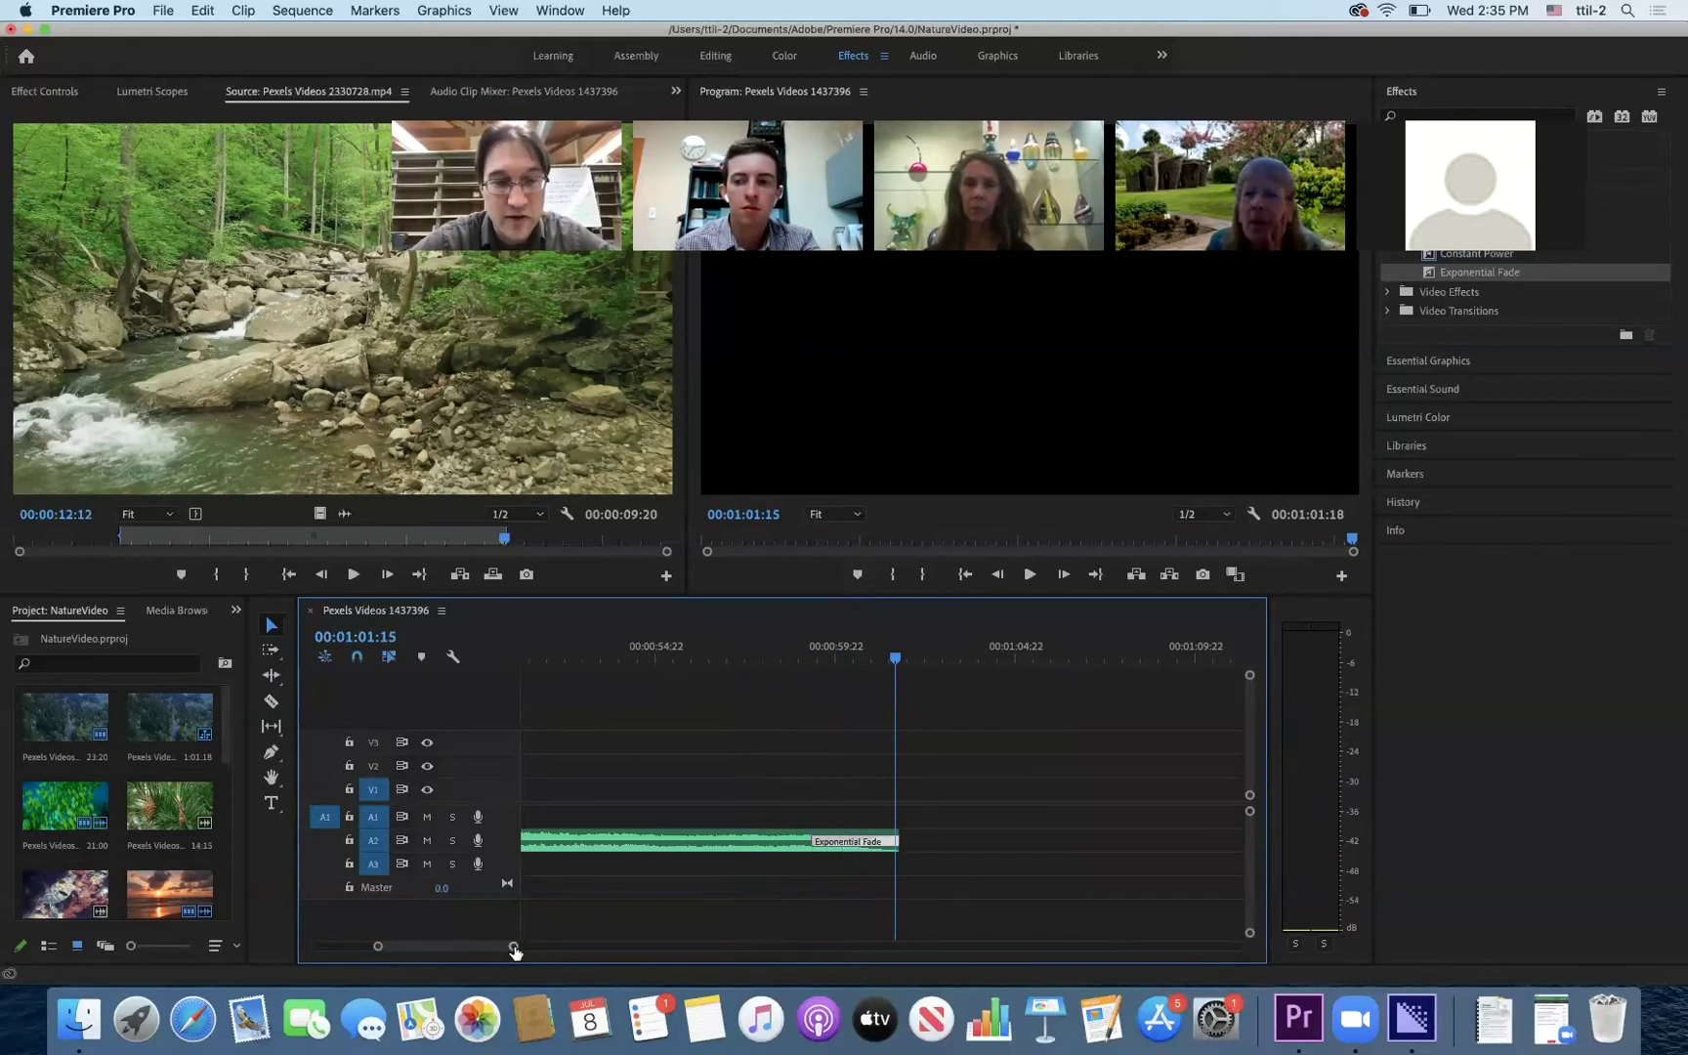
mouse_move(515, 949)
mouse_down()
mouse_move(655, 955)
mouse_move(545, 956)
mouse_up()
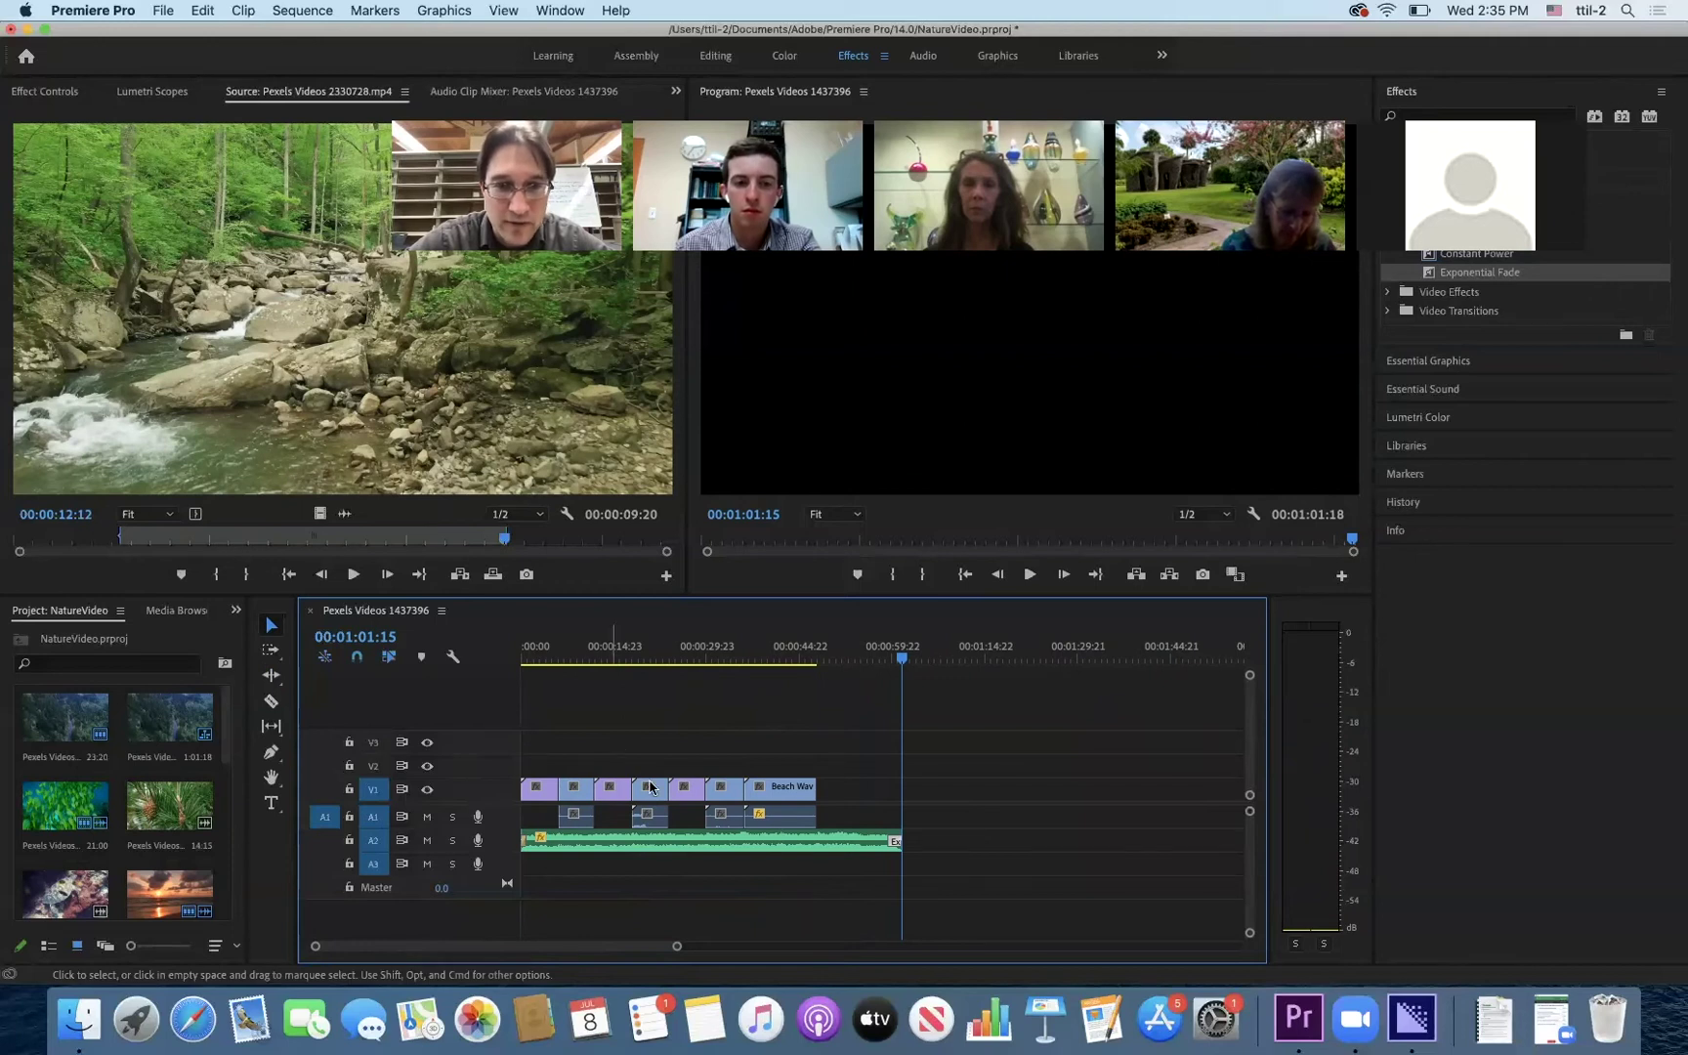
- Enlarge the V1 track and zoom the timeline so all seven clip names and thumbnails show
drag(1248, 677, 1251, 697)
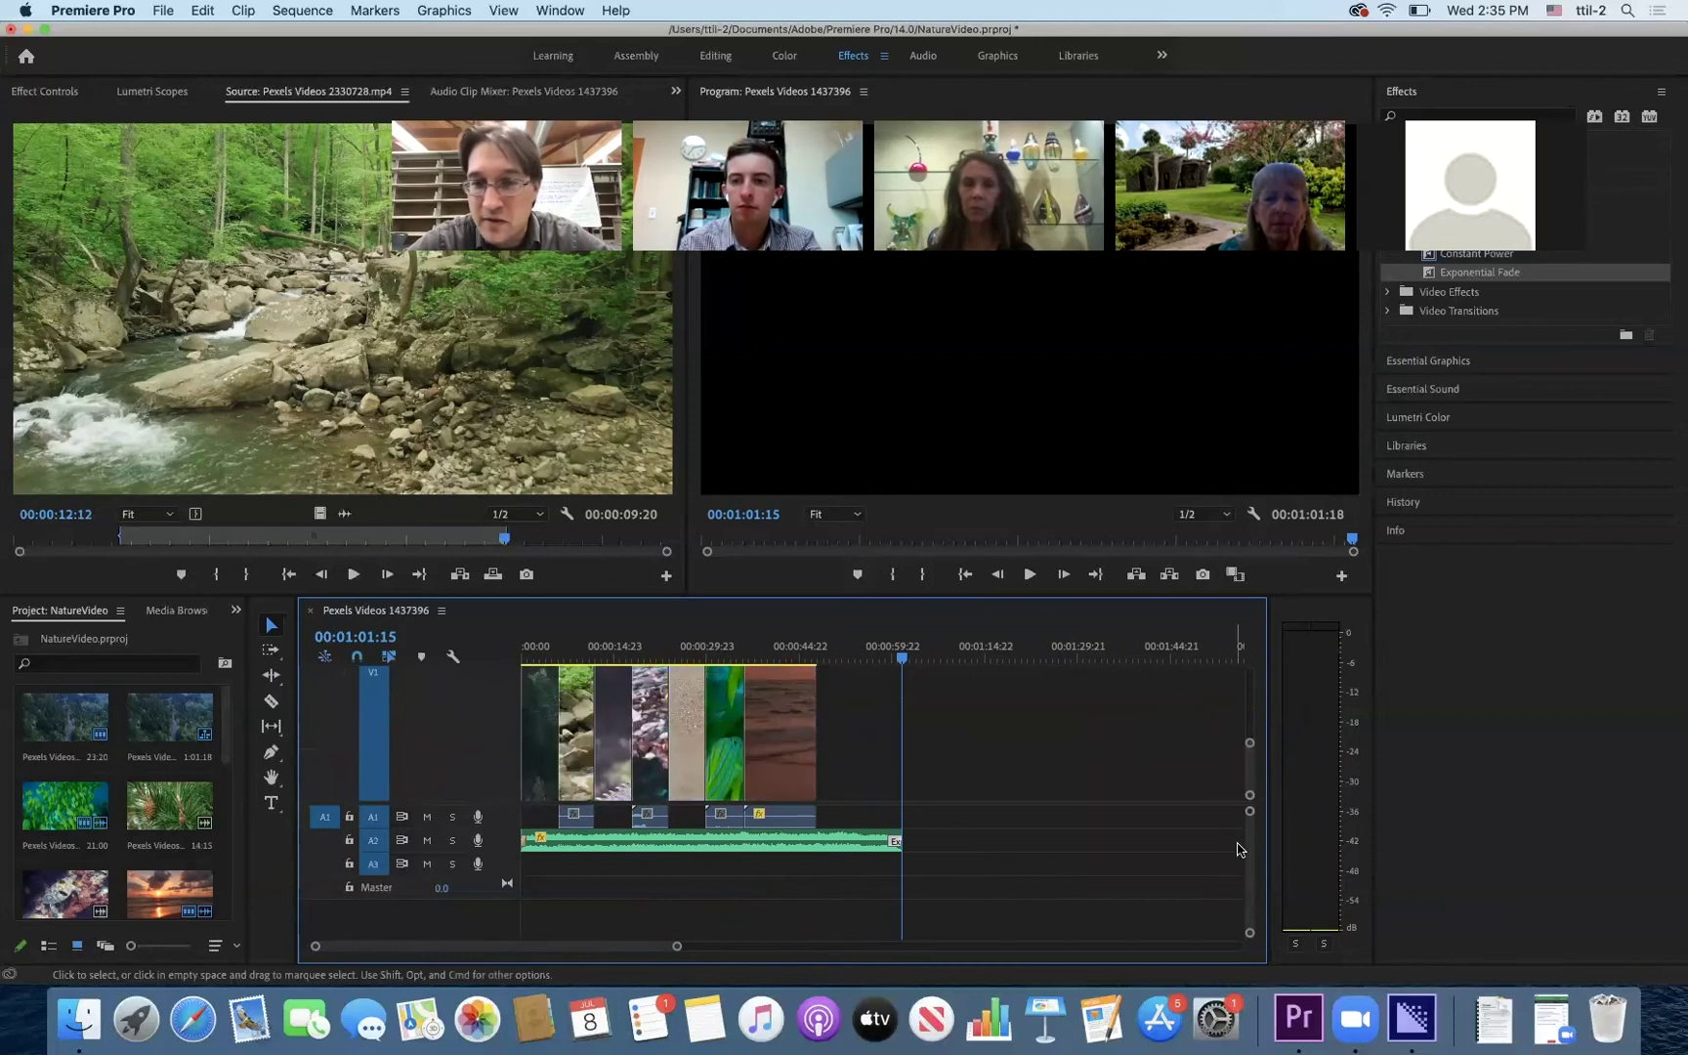
drag(1250, 812, 1248, 820)
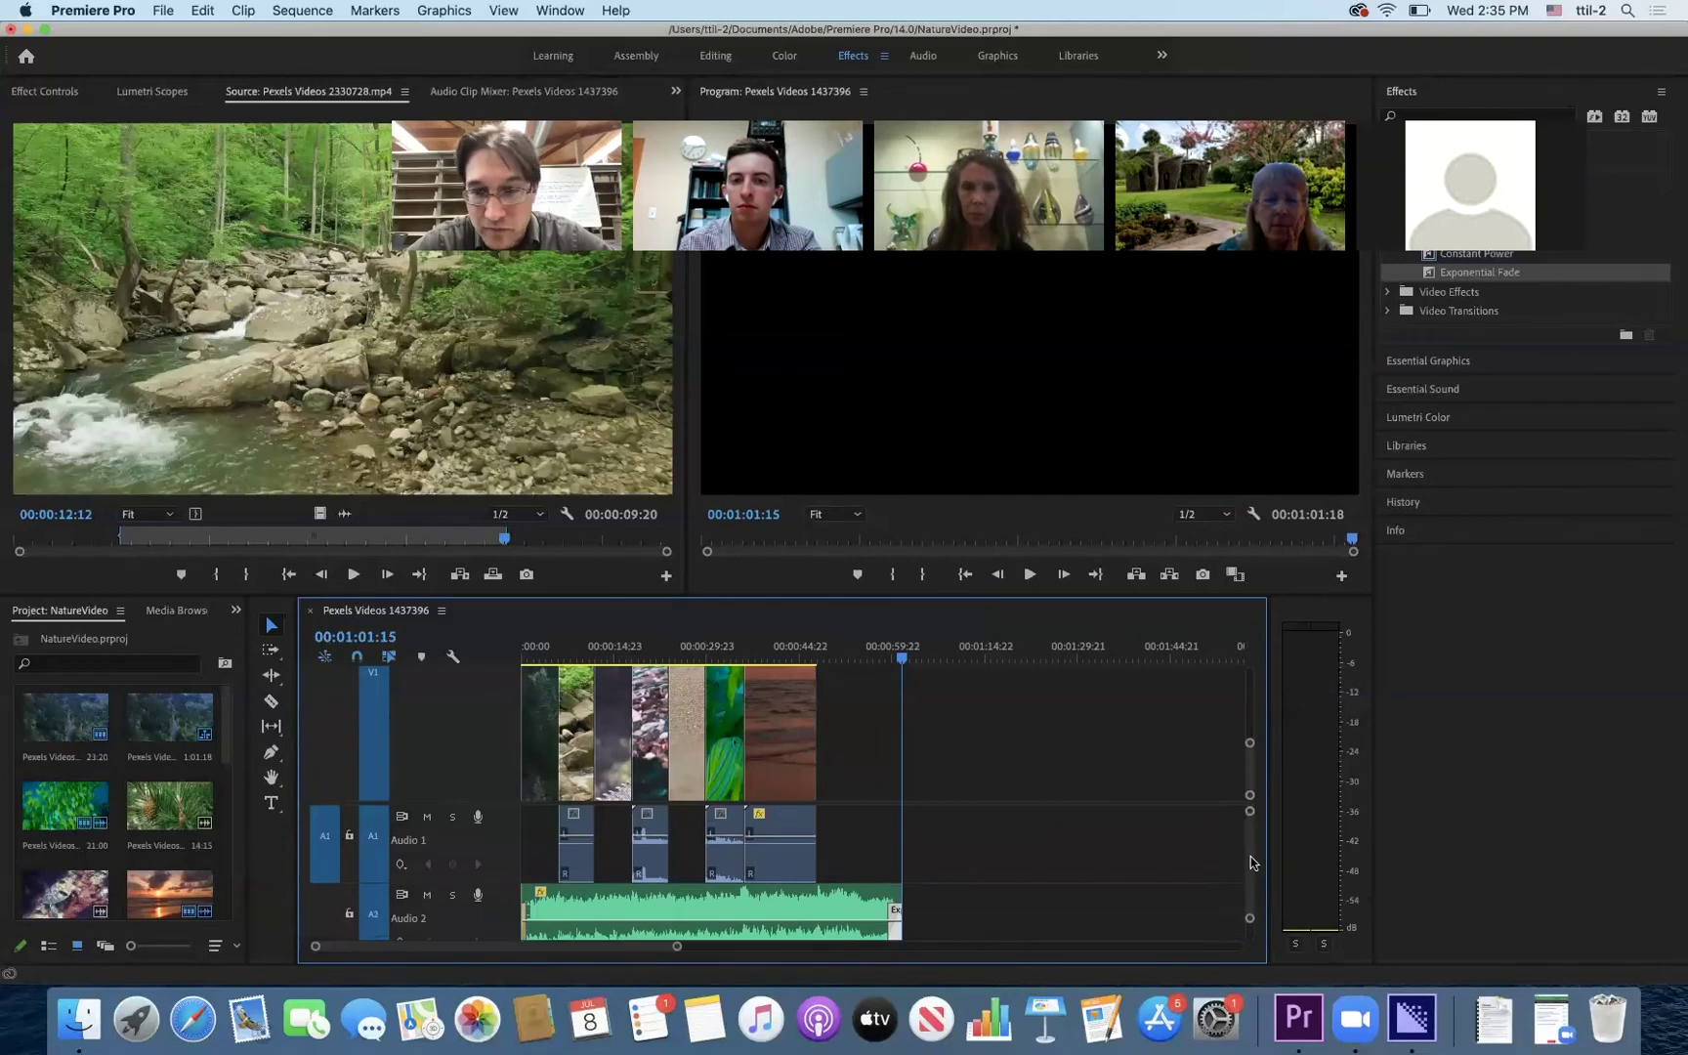
scroll(1250, 862, down, 2)
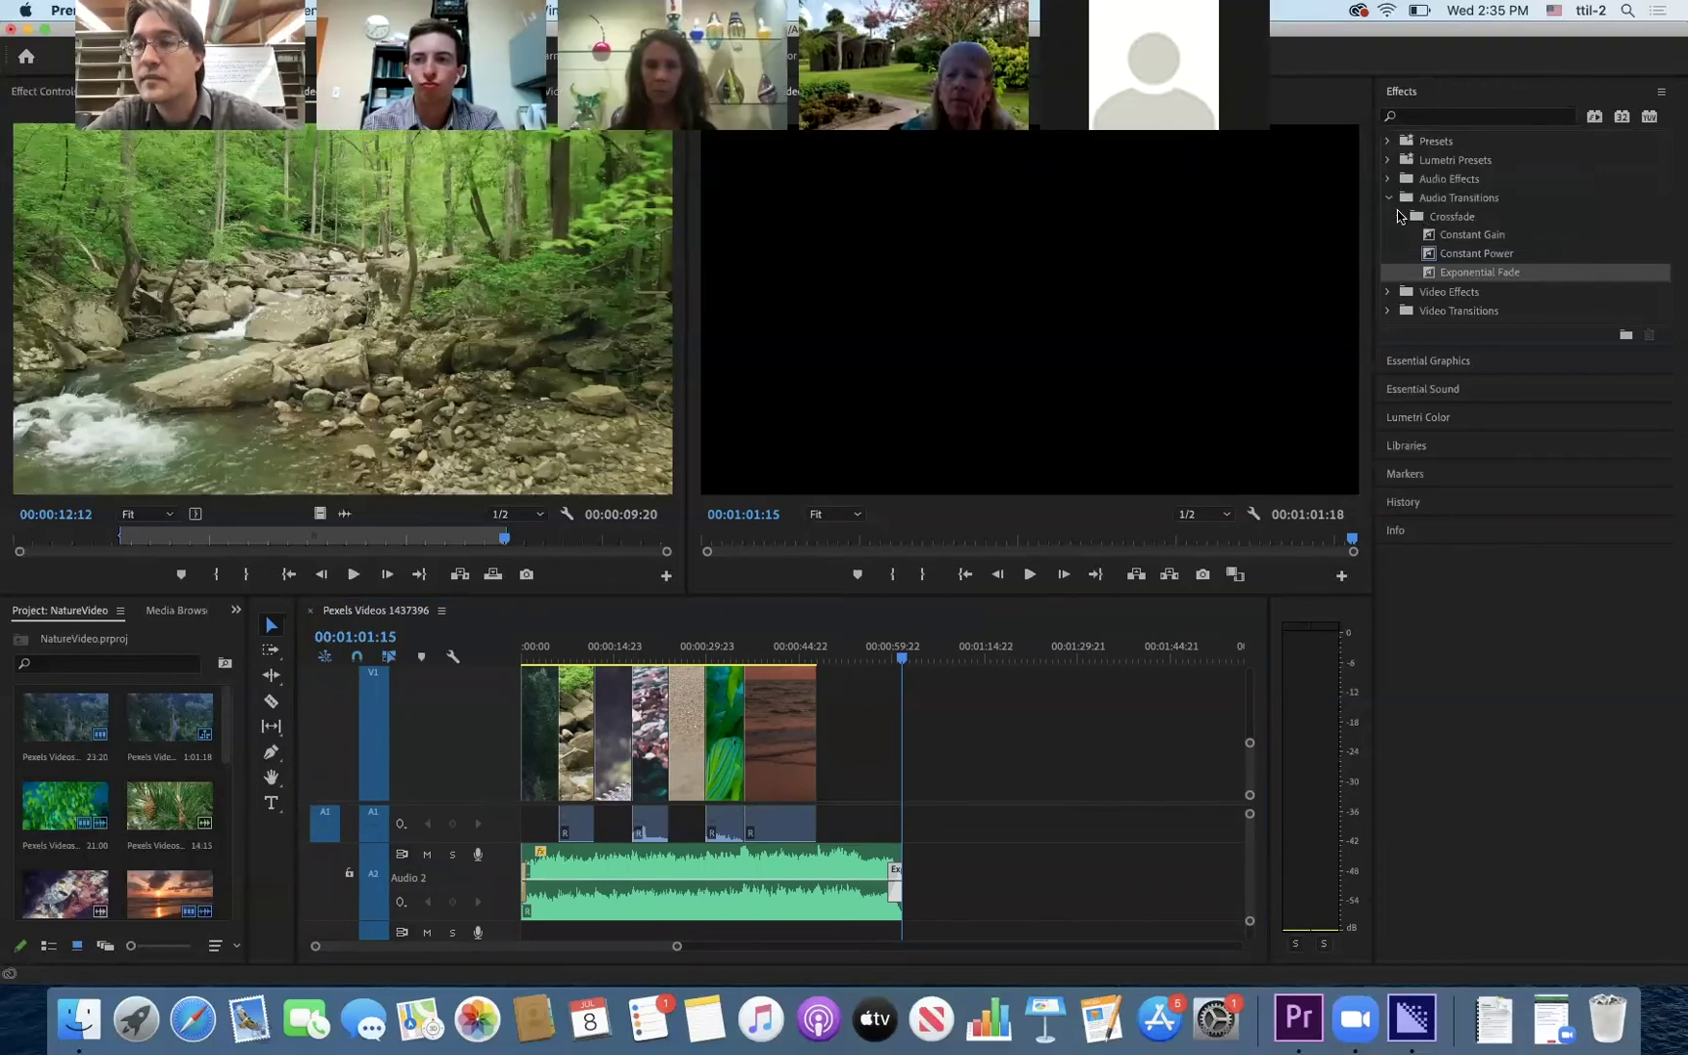
click(1388, 197)
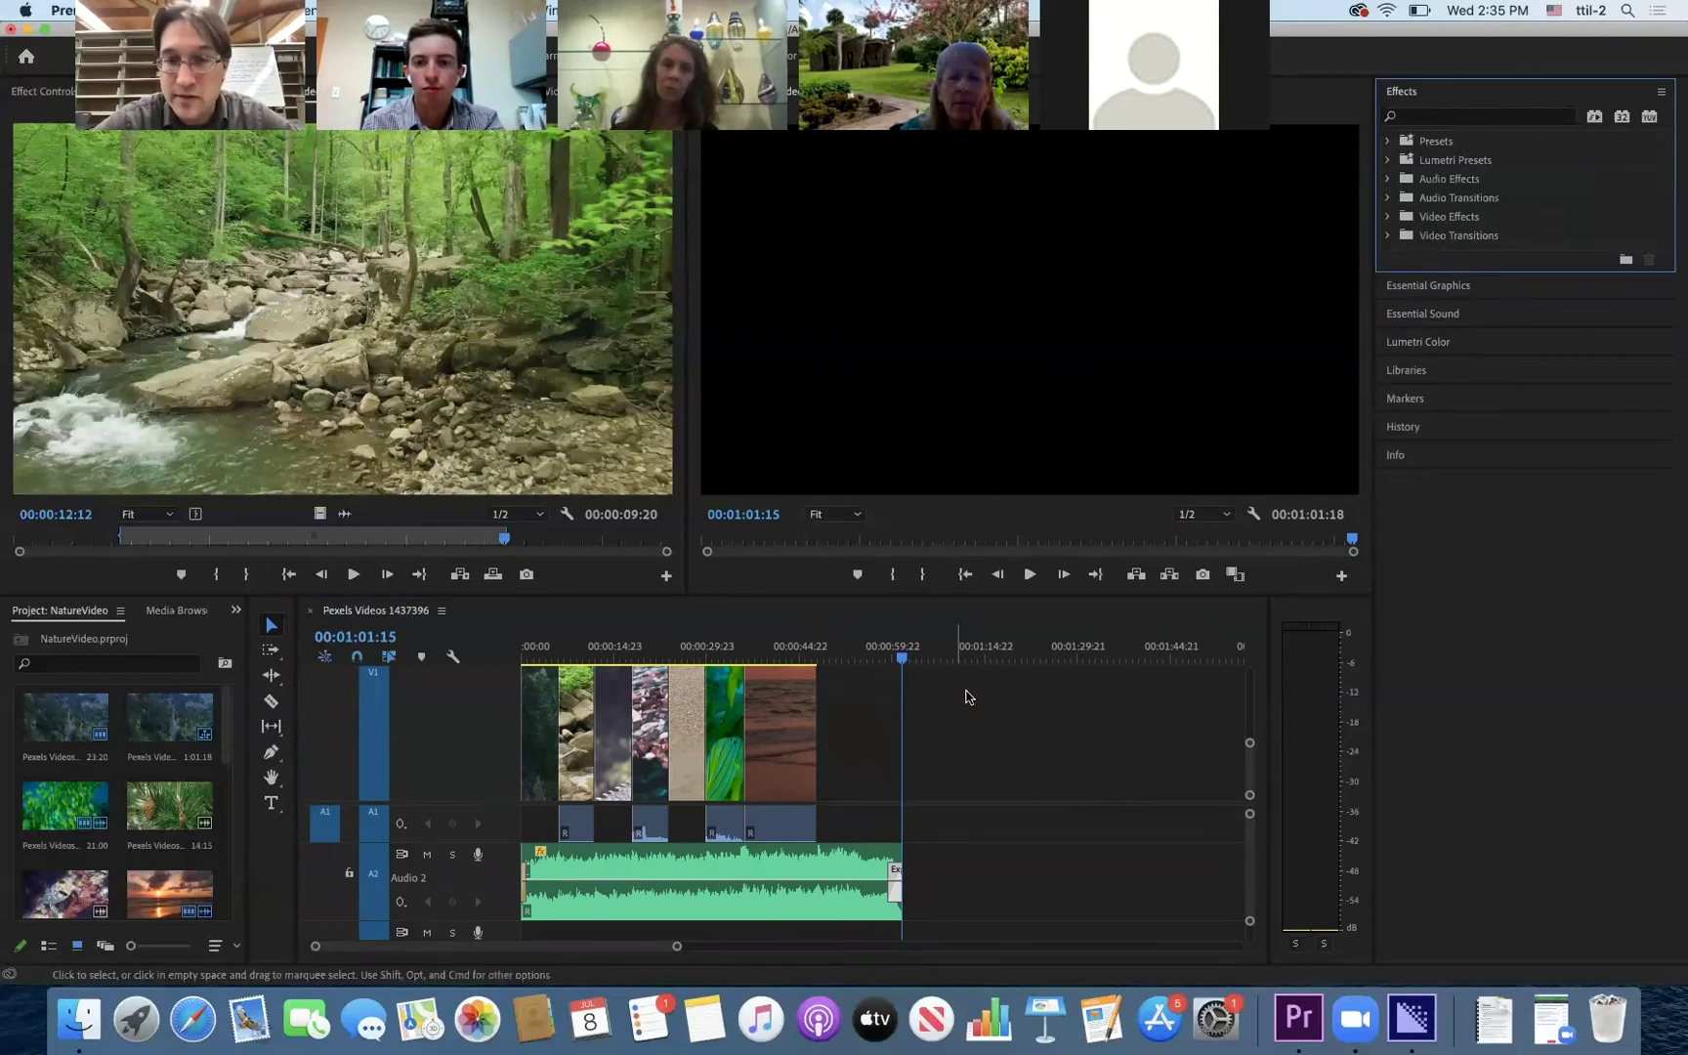
drag(1250, 744, 1250, 690)
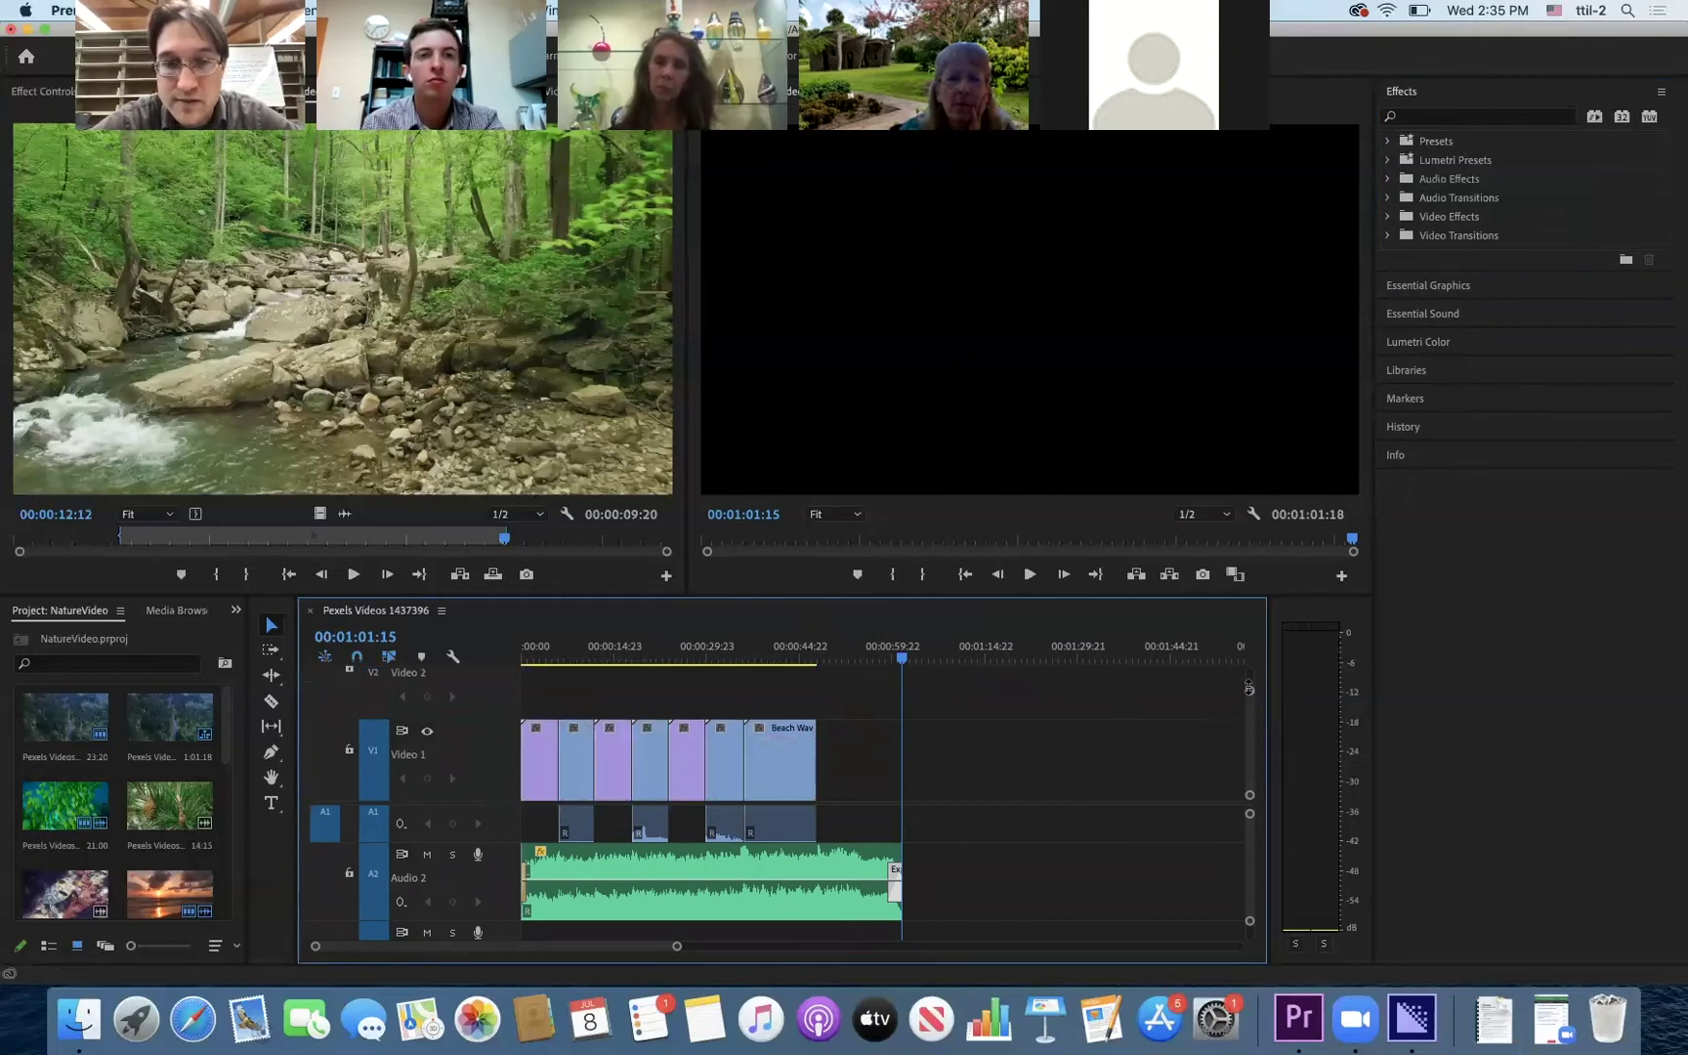
drag(677, 947, 439, 953)
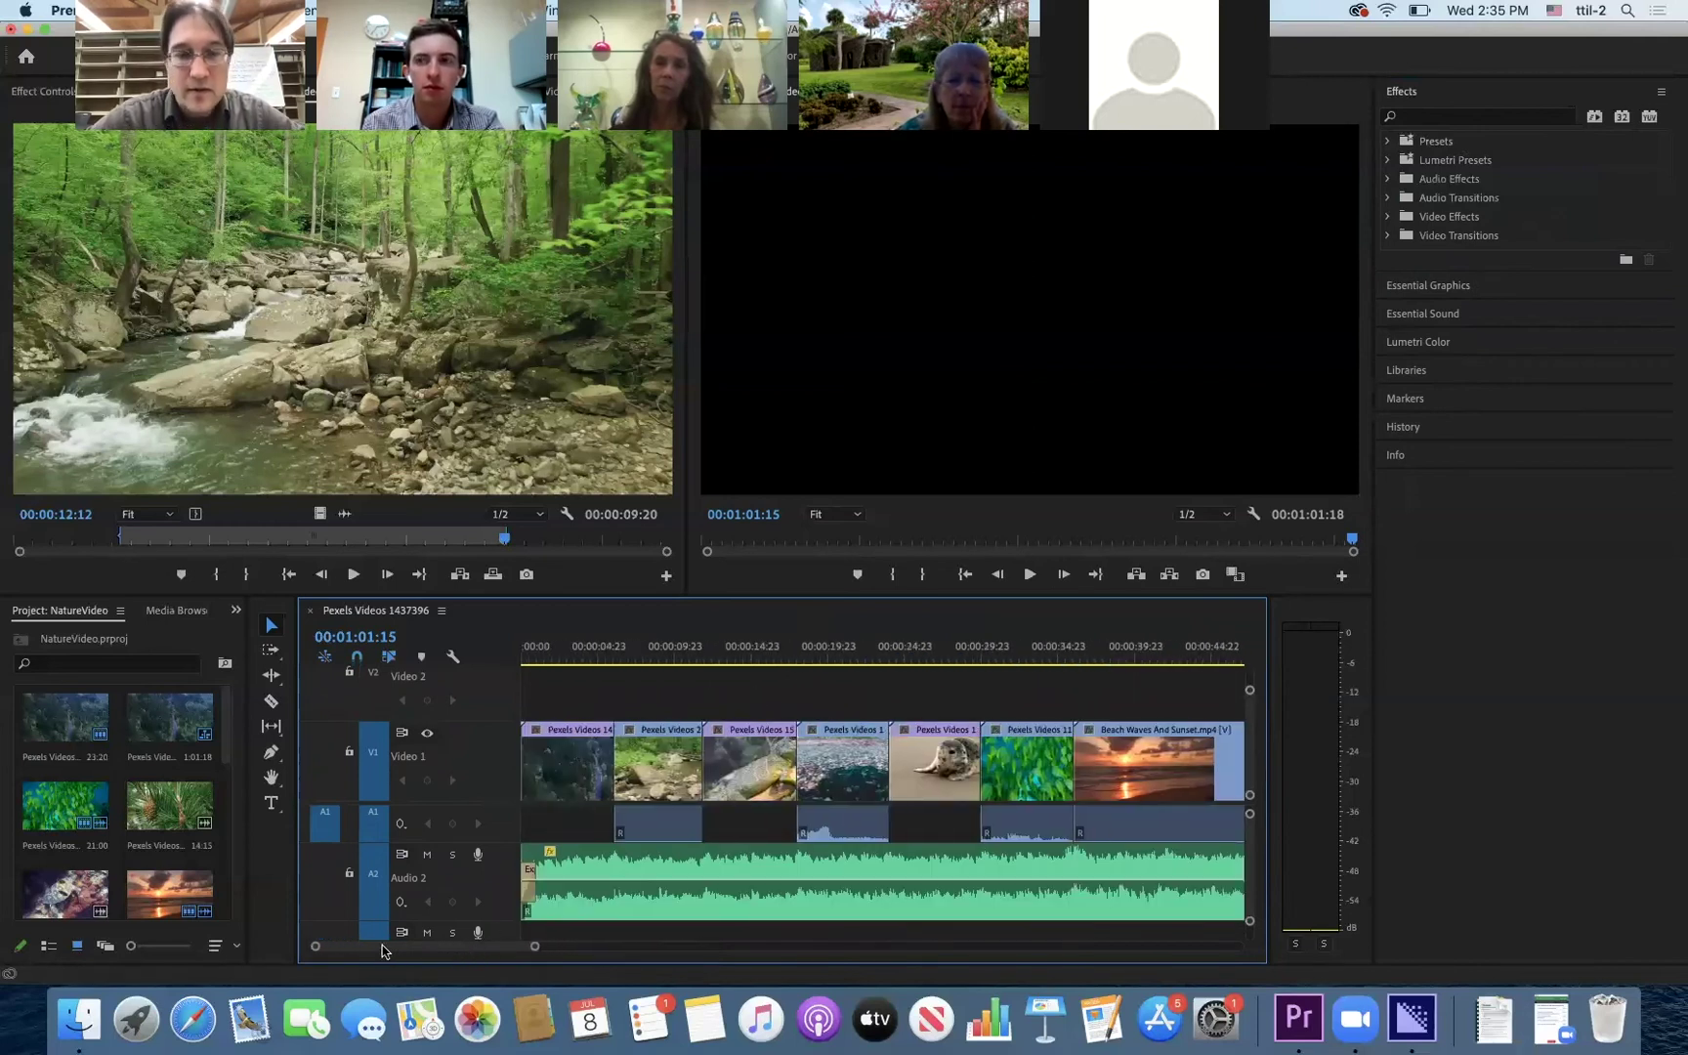
- Preview the sequence opening up to the first edit on V1
click(605, 658)
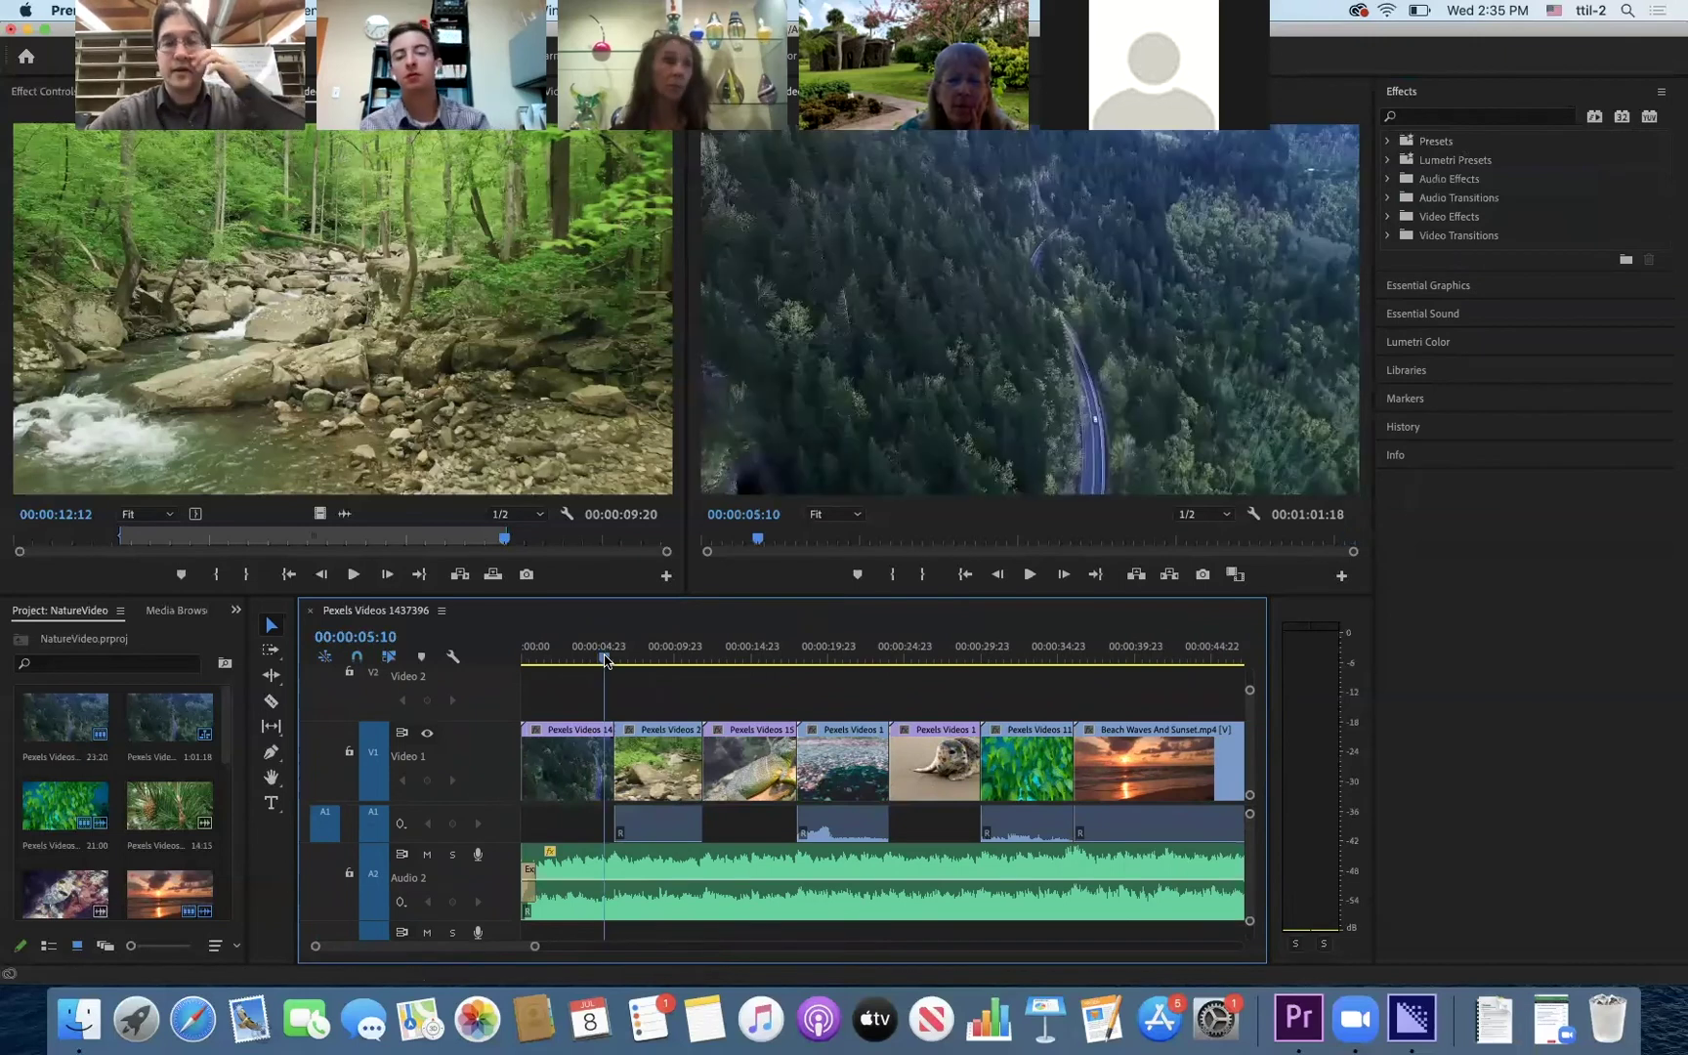
click(592, 661)
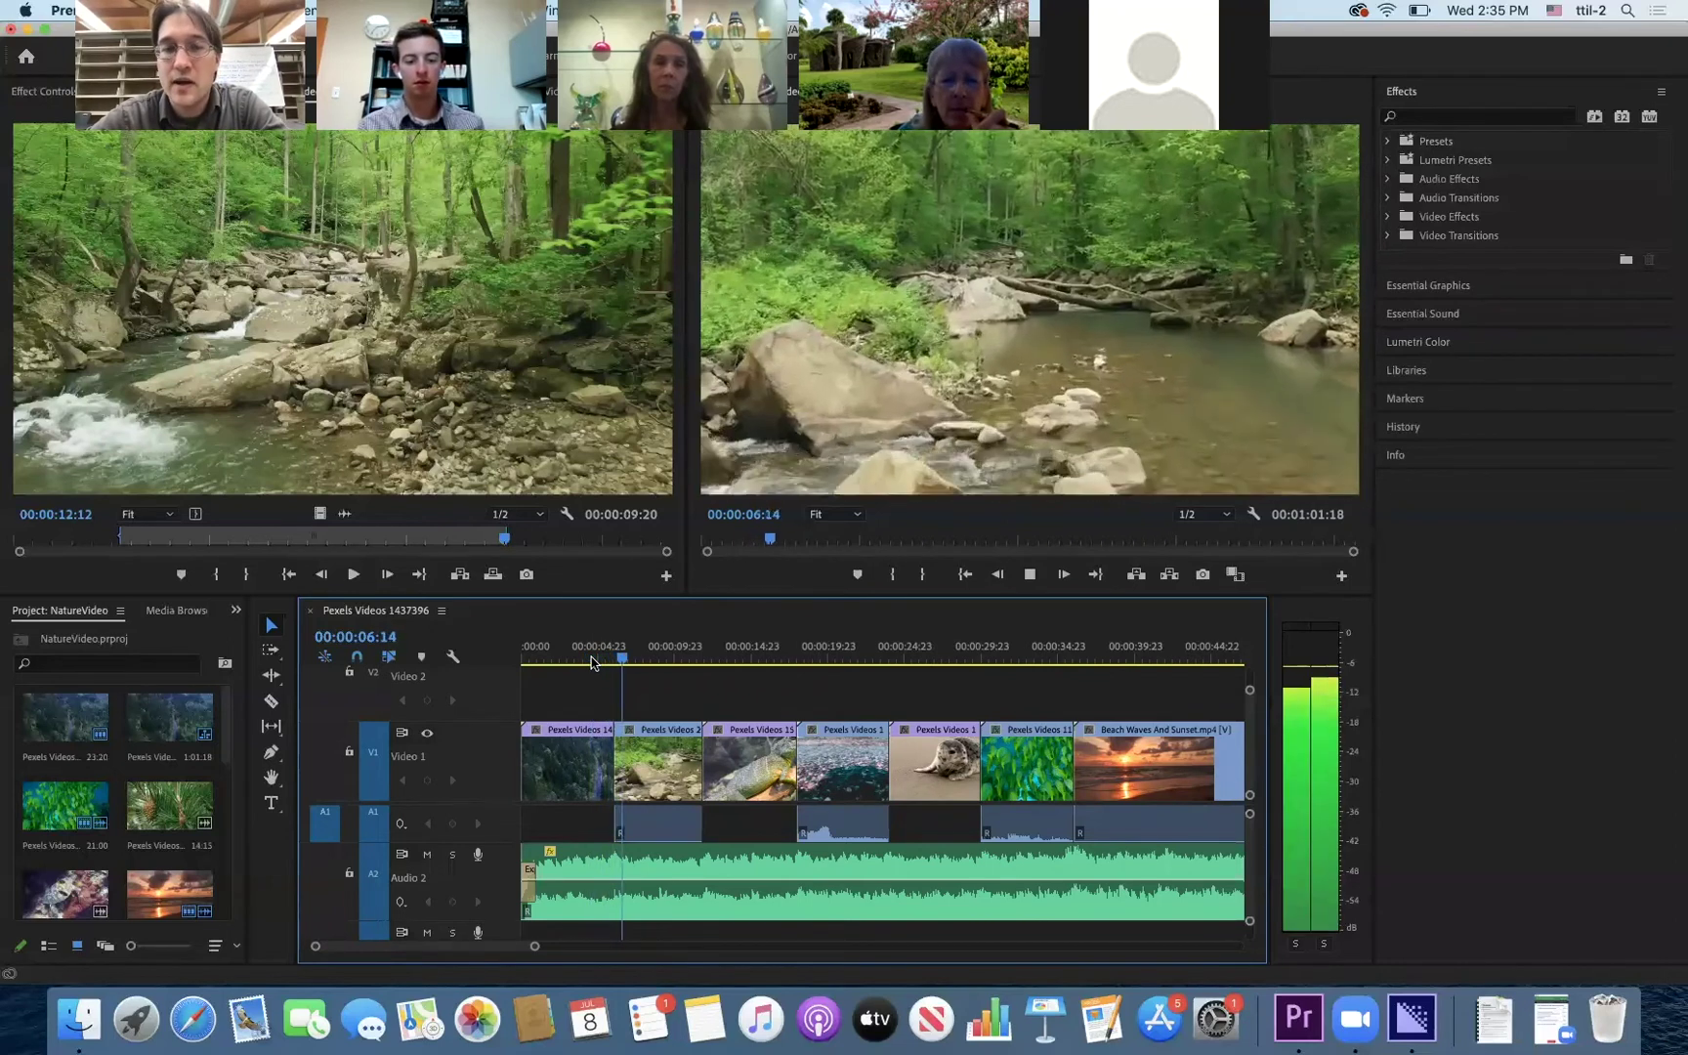
key(space)
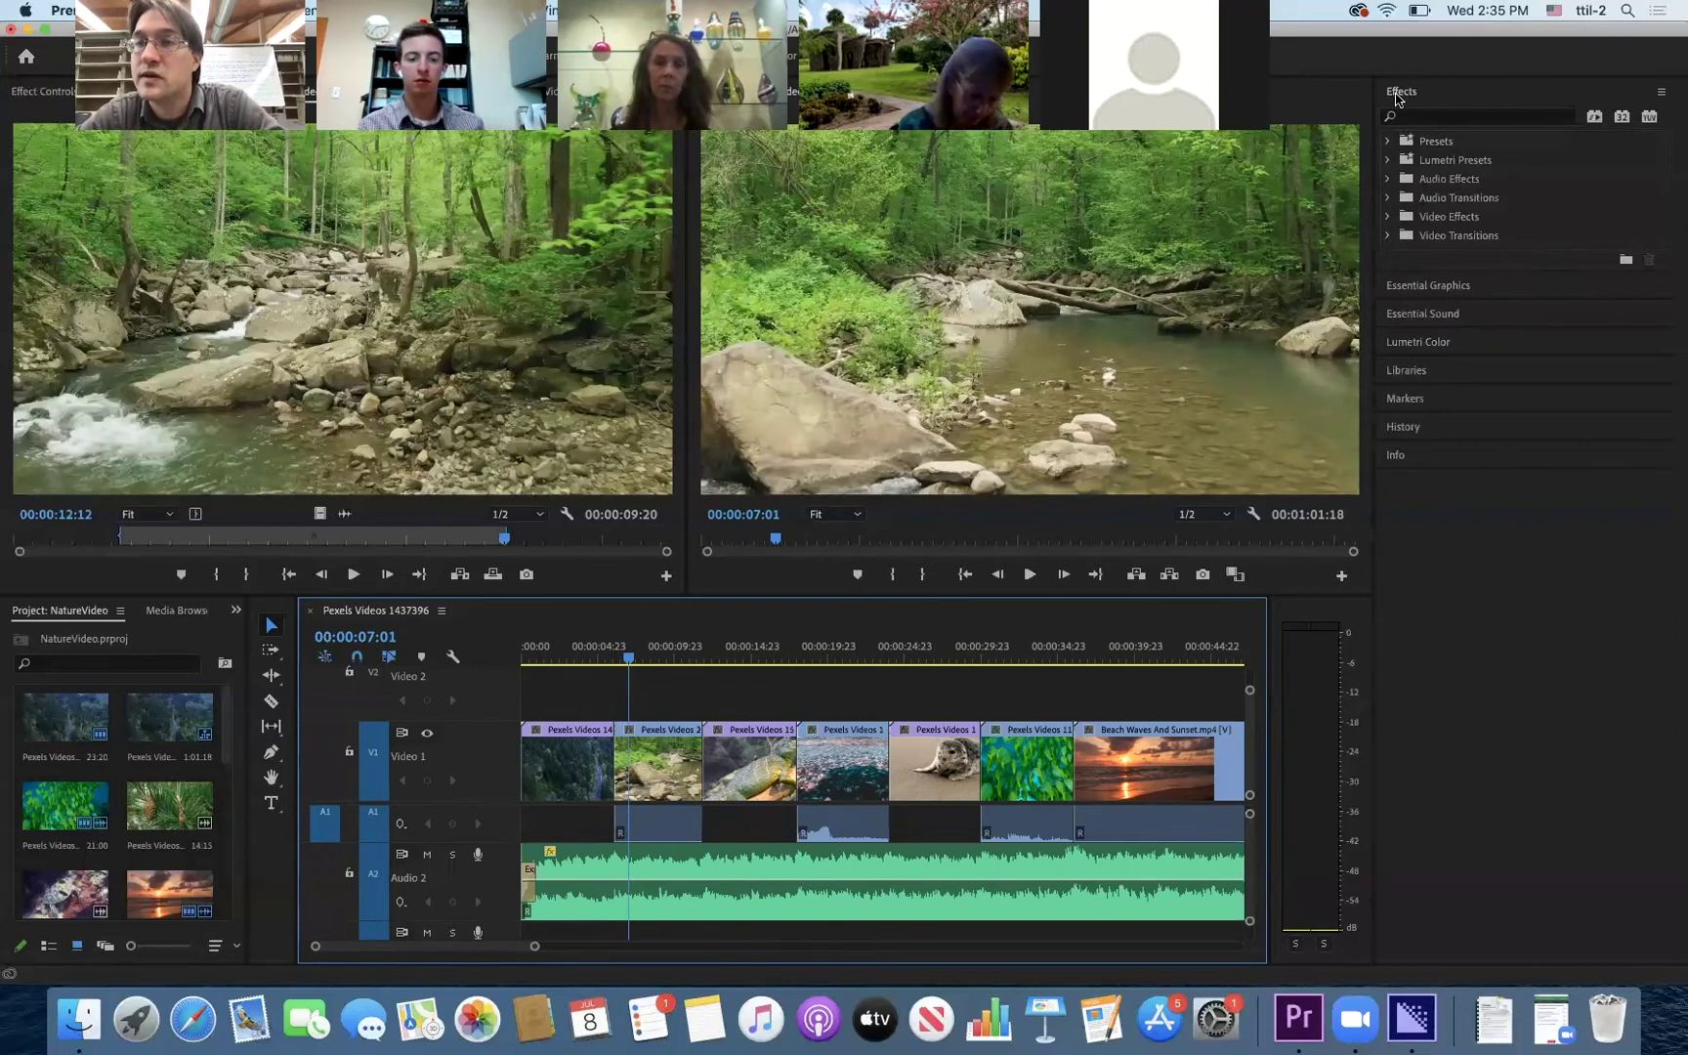
- Add a Cross Dissolve between the forest road clip and the river clip
click(1387, 237)
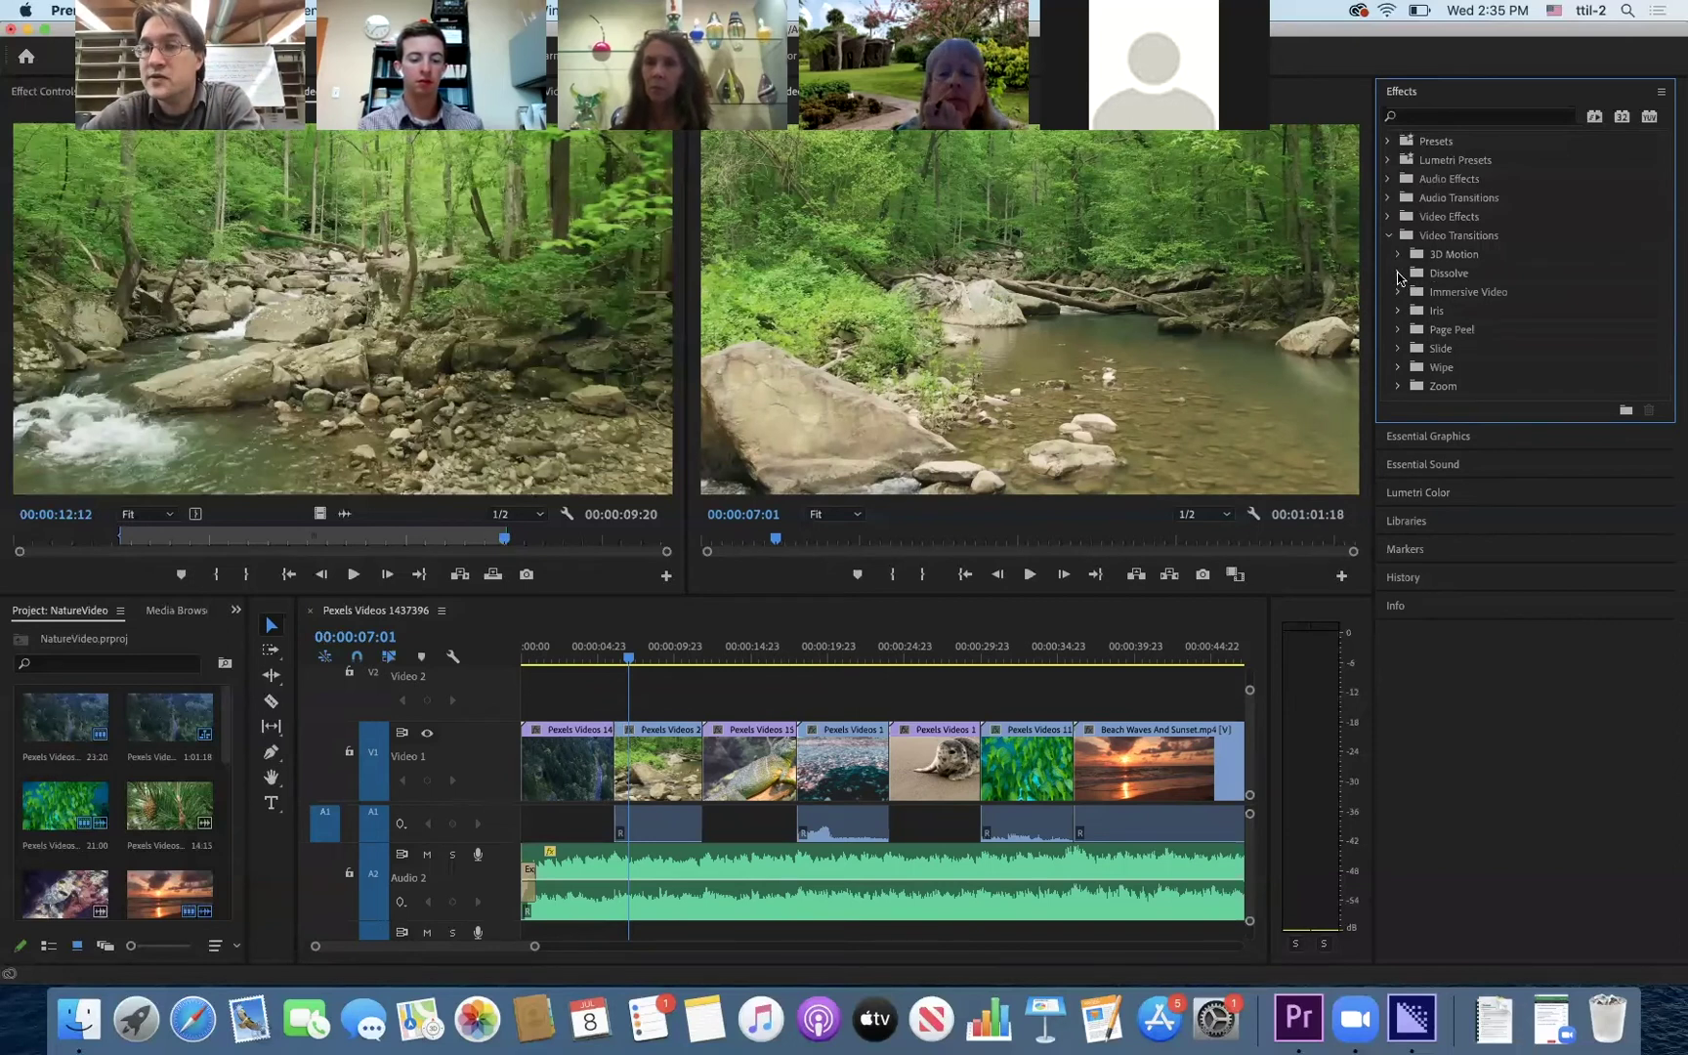
click(1398, 275)
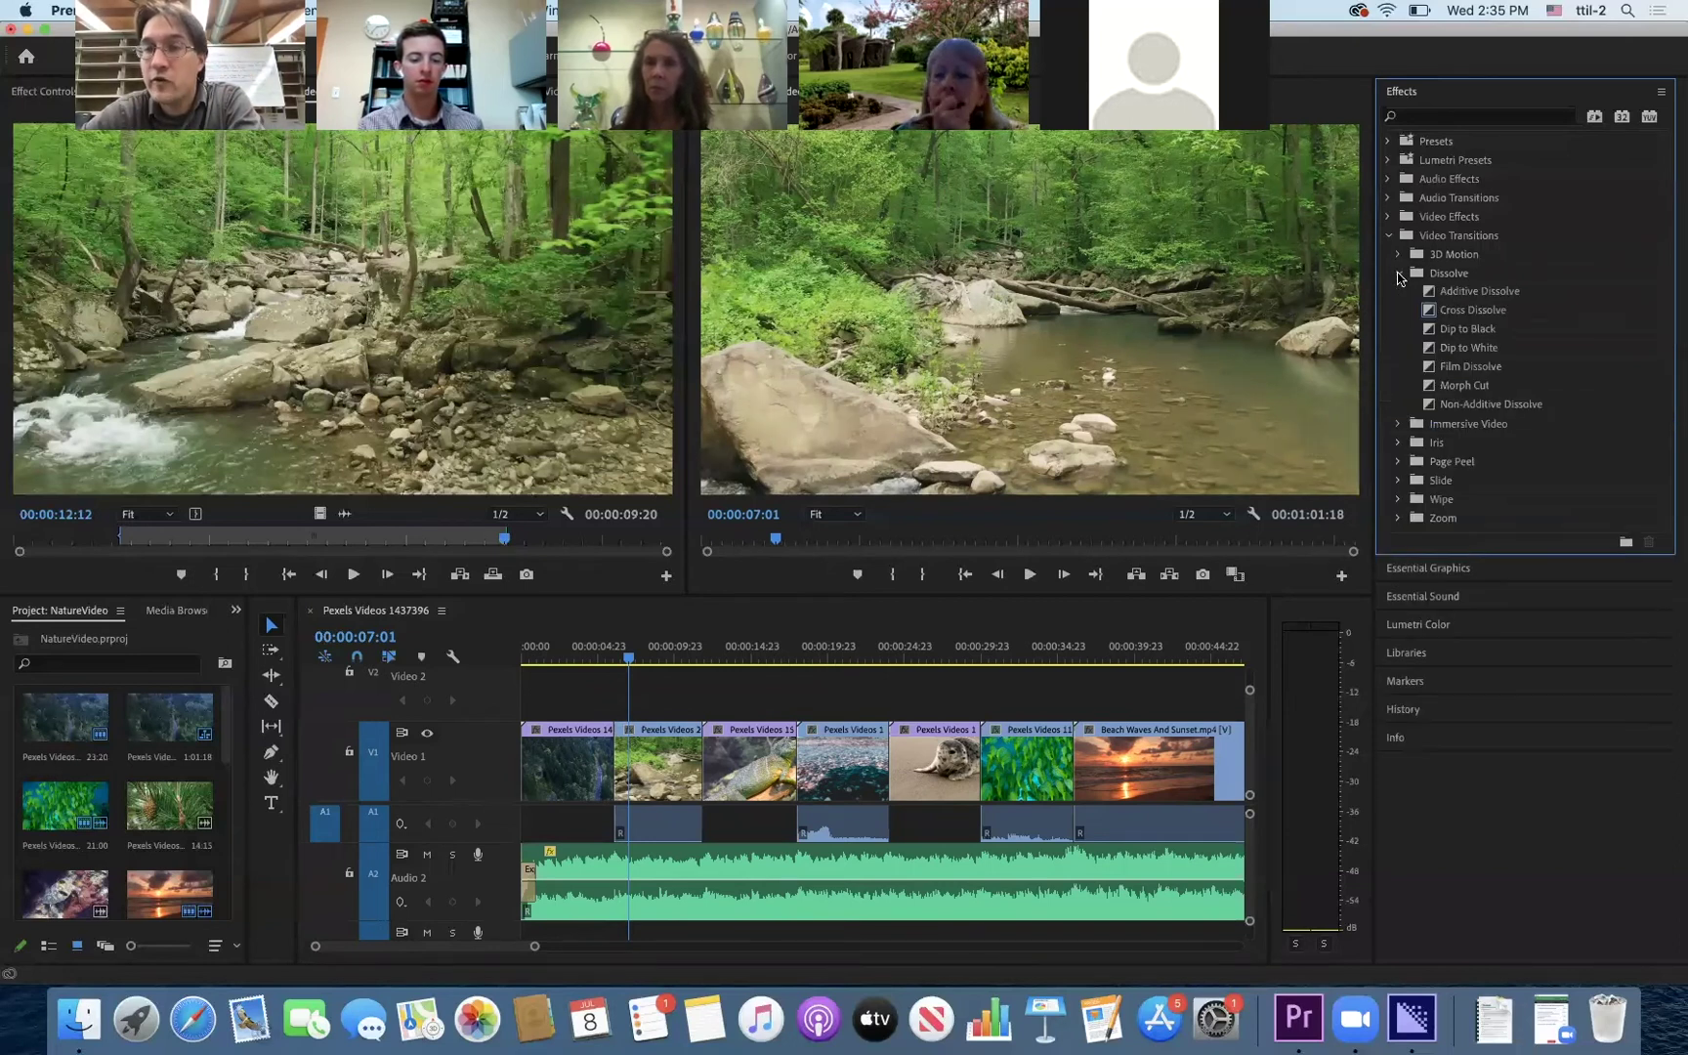
click(1459, 319)
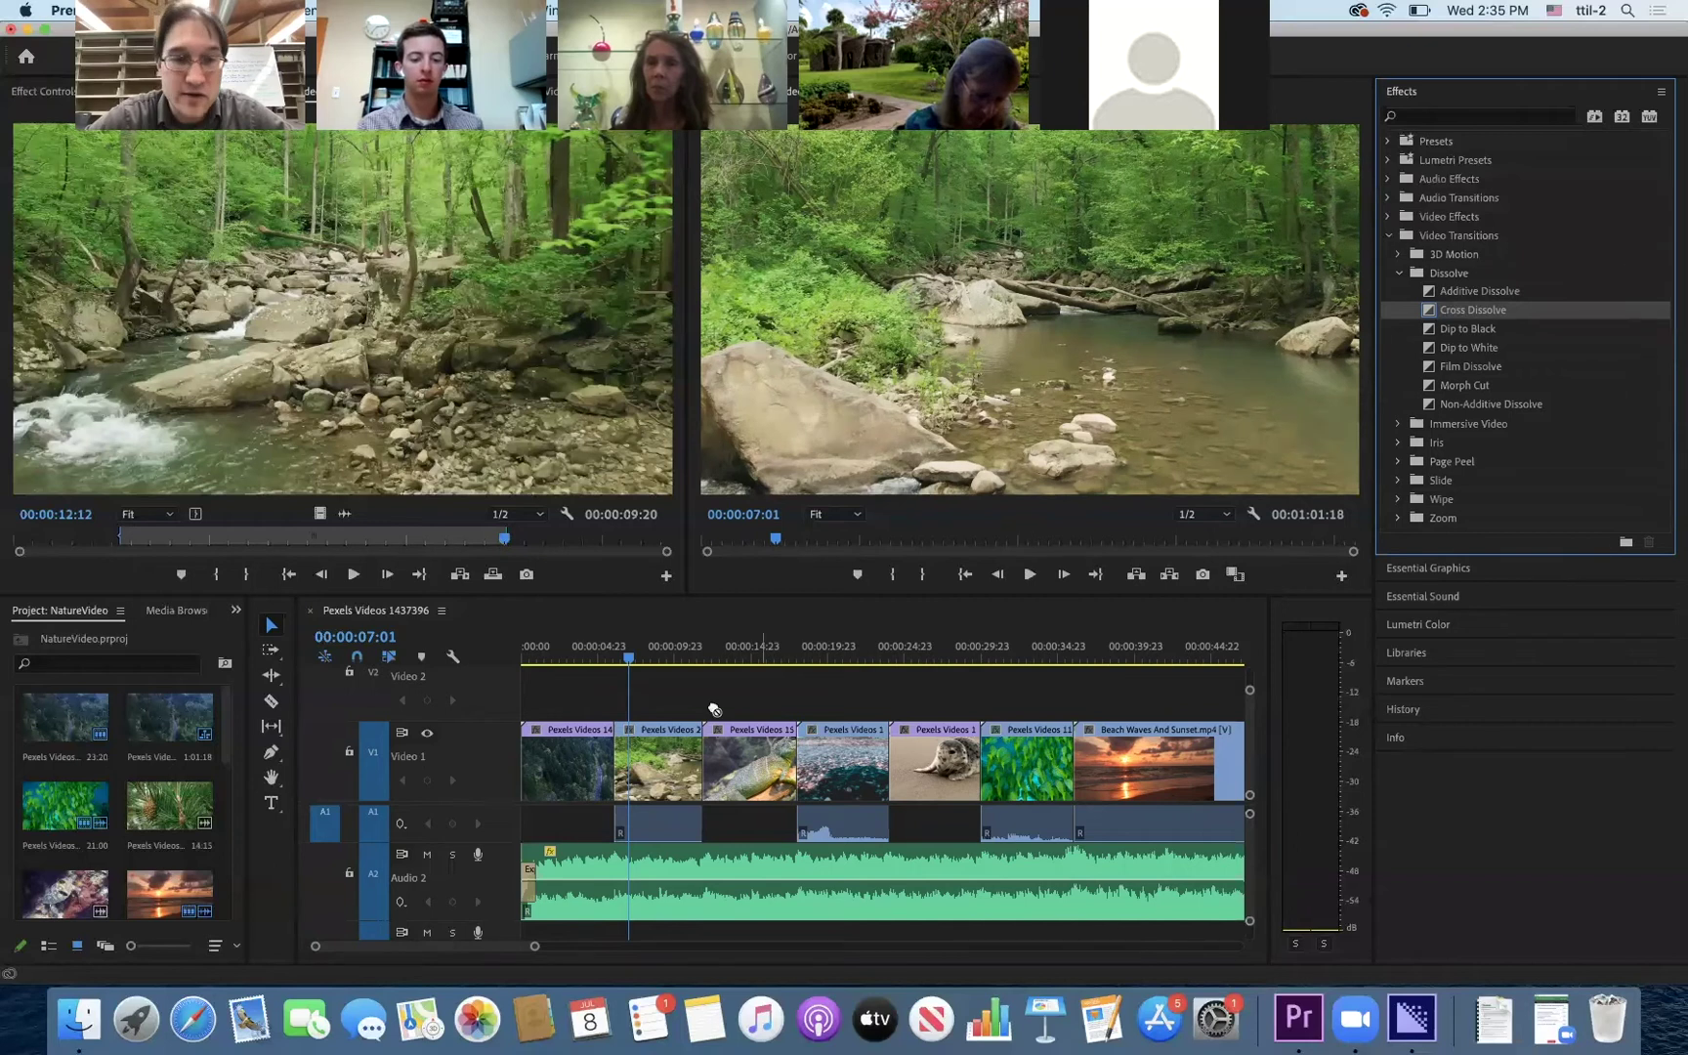
mouse_move(637, 744)
mouse_down()
mouse_move(625, 772)
mouse_move(613, 760)
mouse_up()
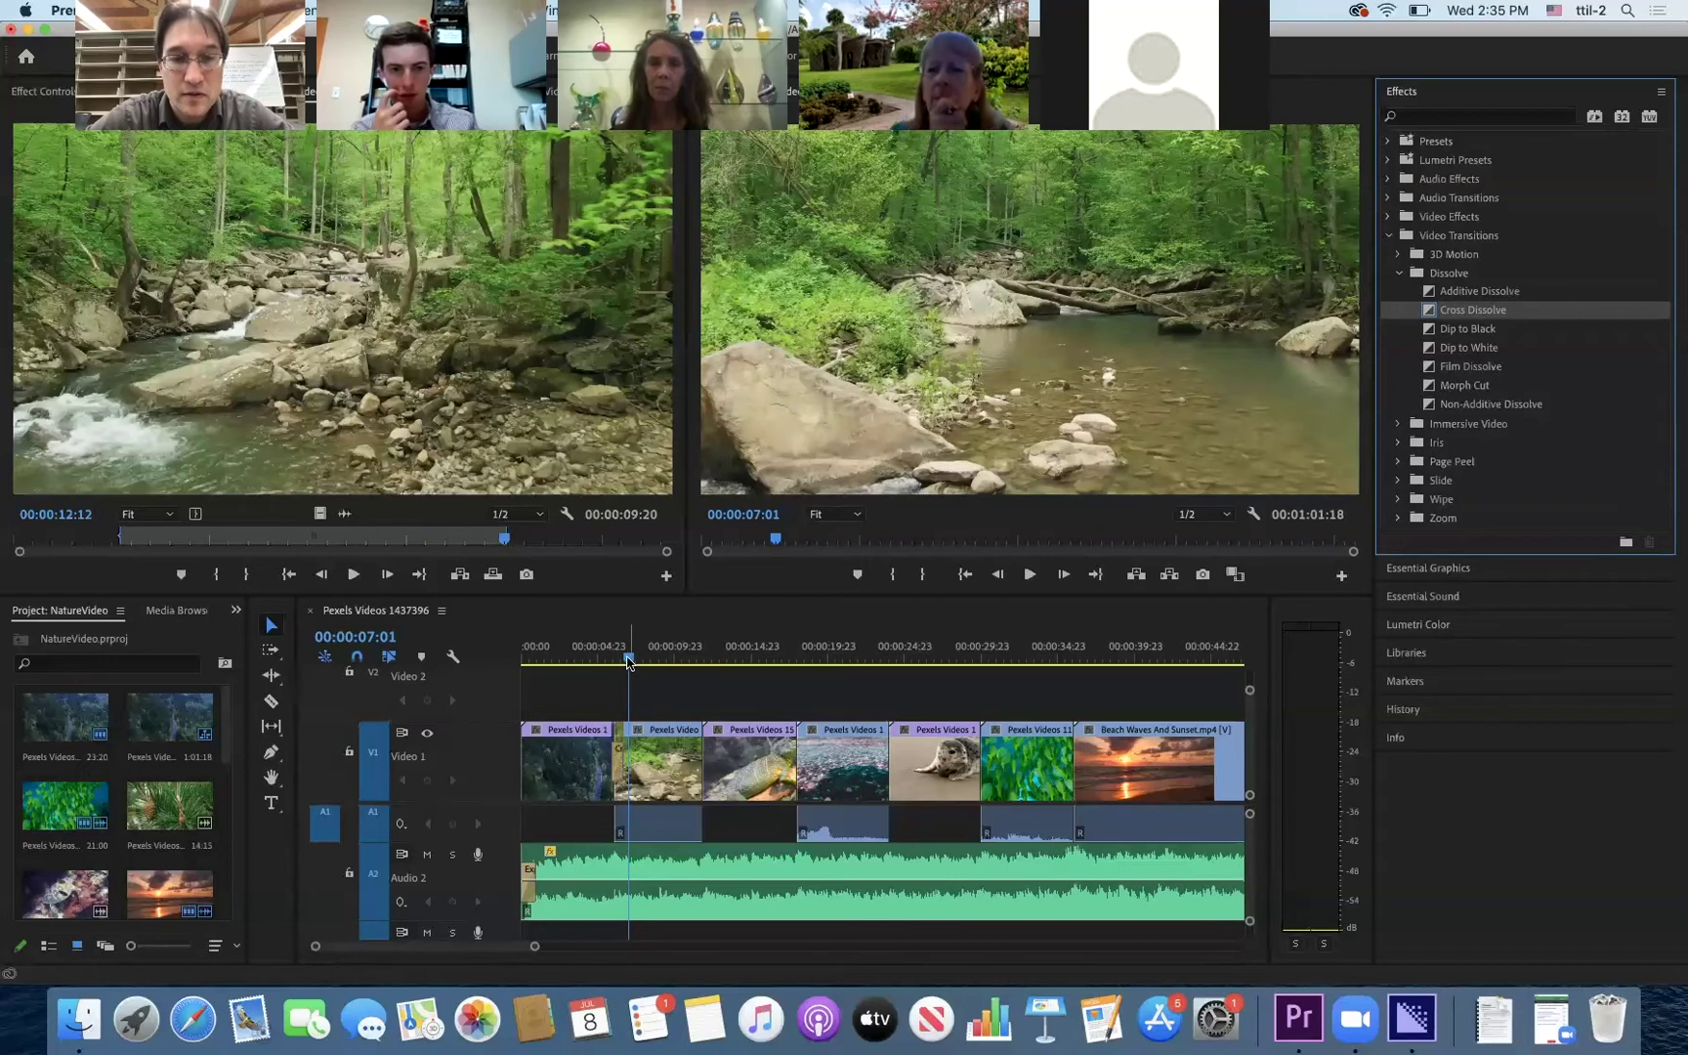
drag(628, 662, 589, 664)
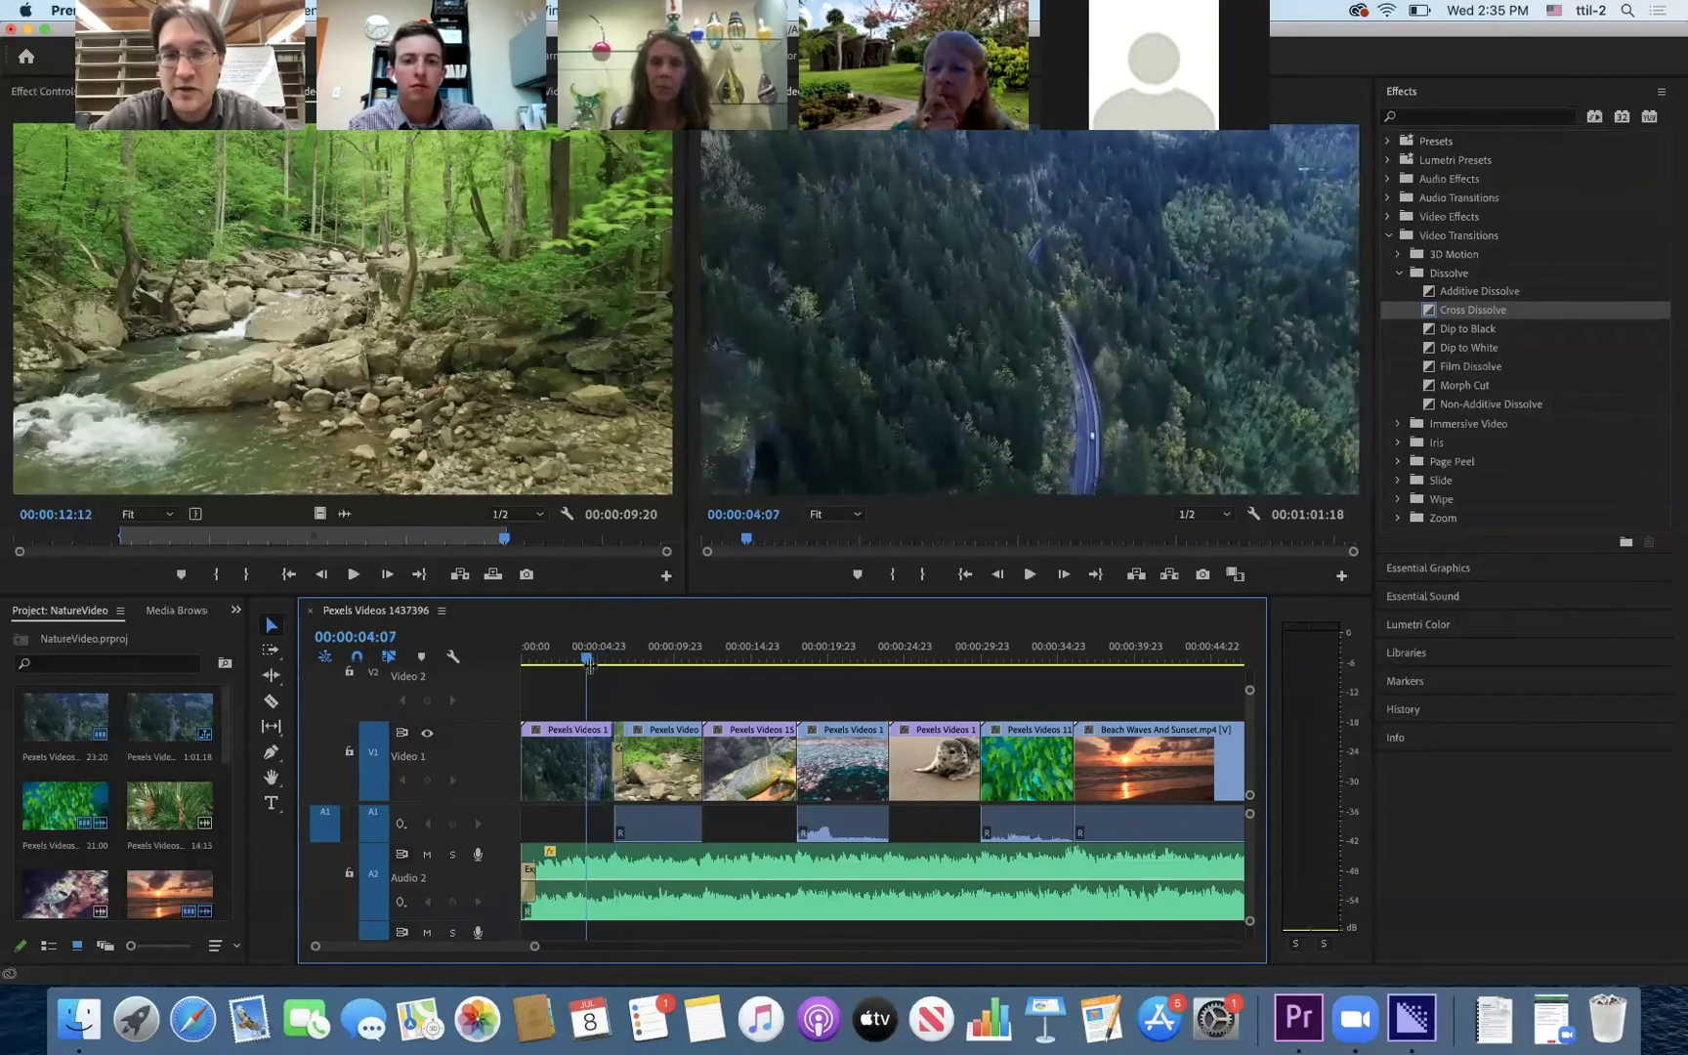
- Add a Cross Dissolve before the lizard clip and preview it
key(space)
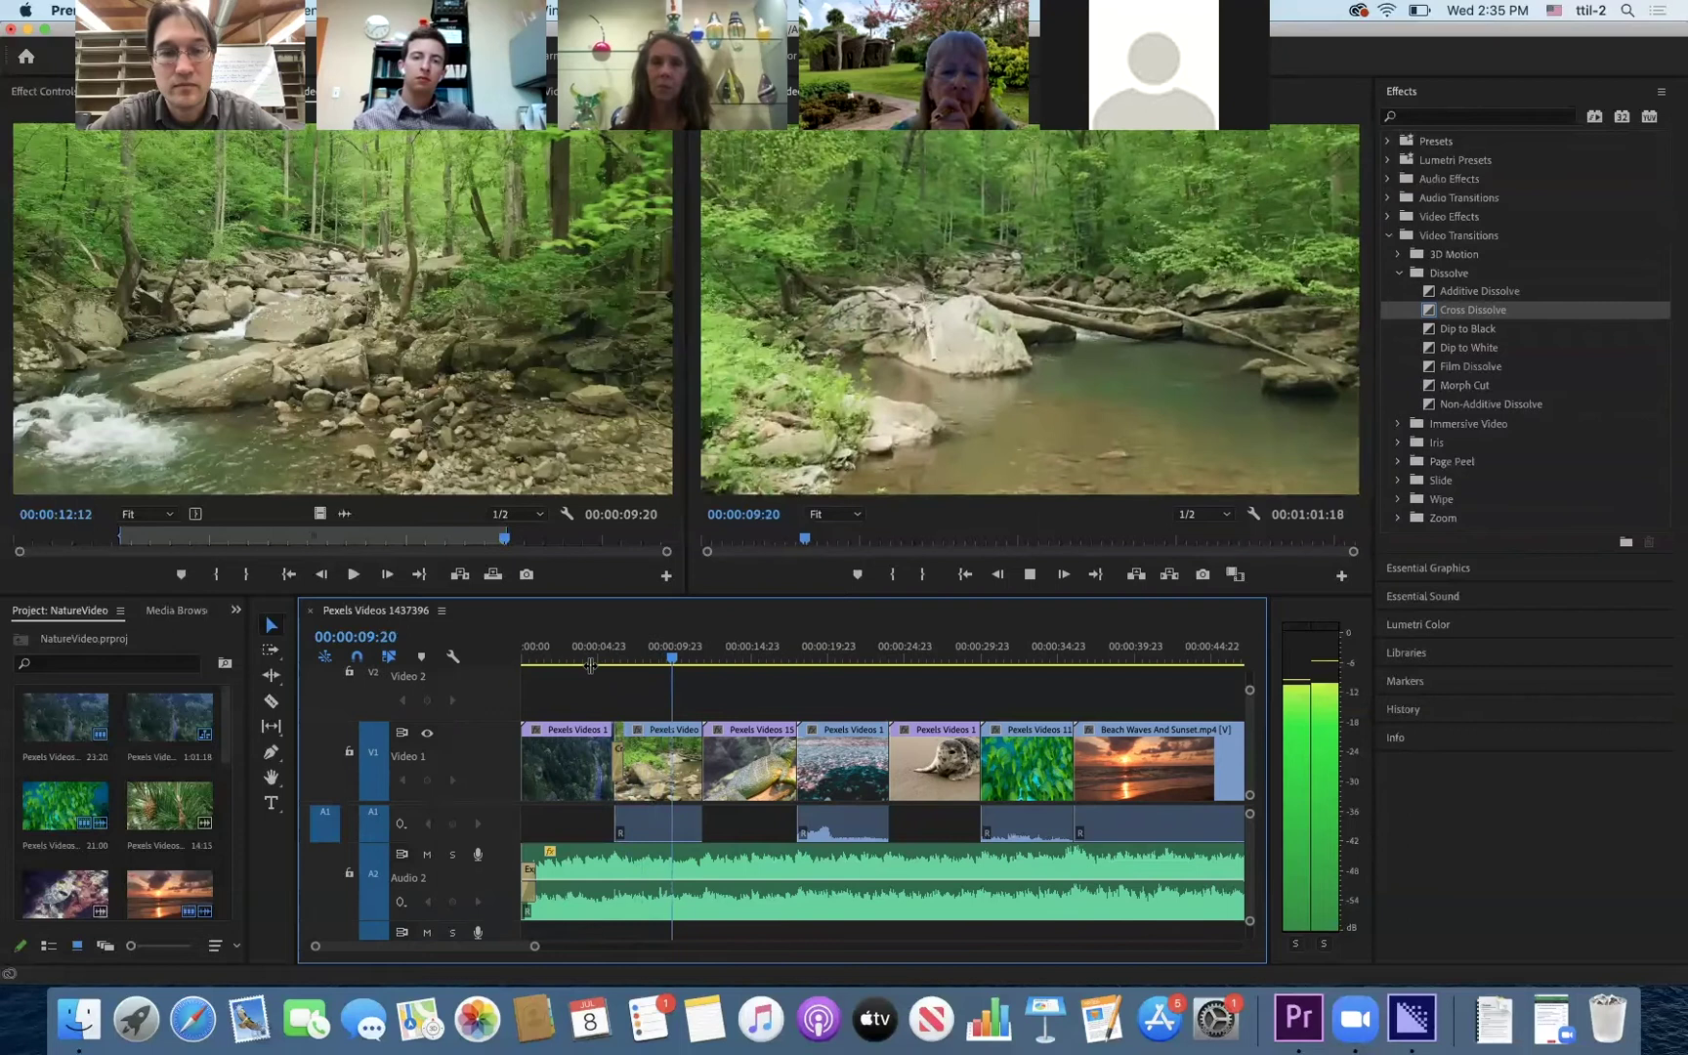
key(space)
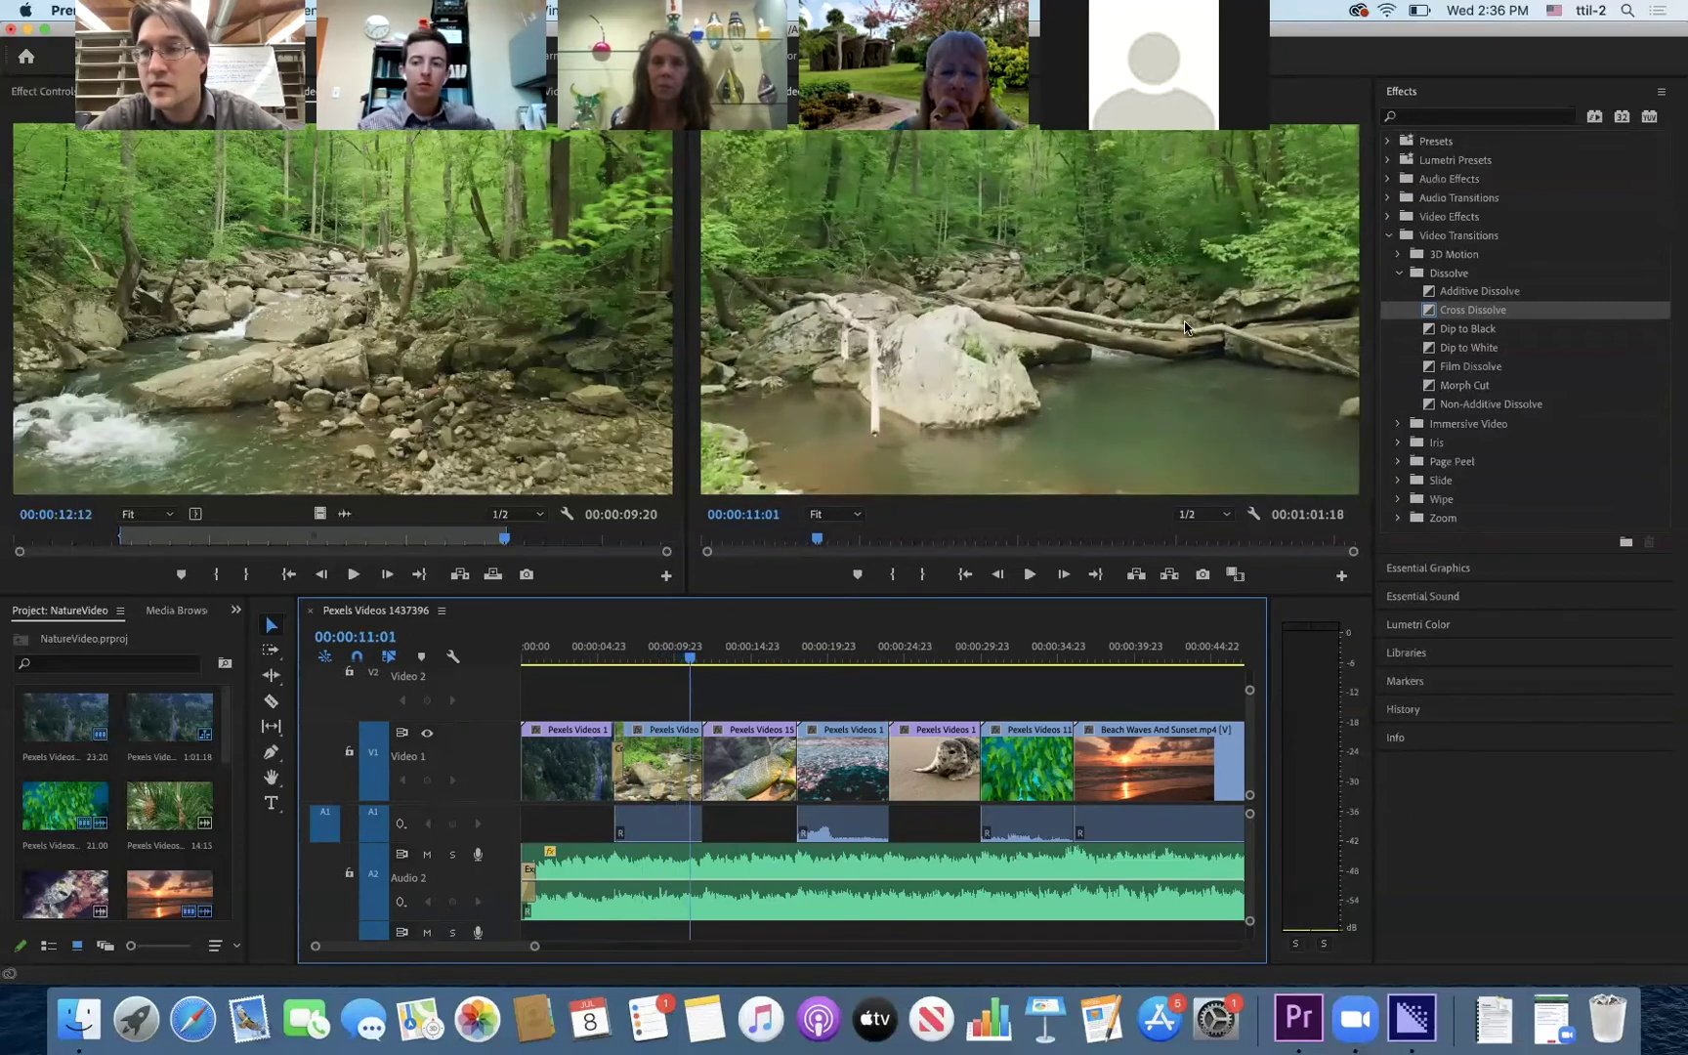
drag(1470, 308, 710, 780)
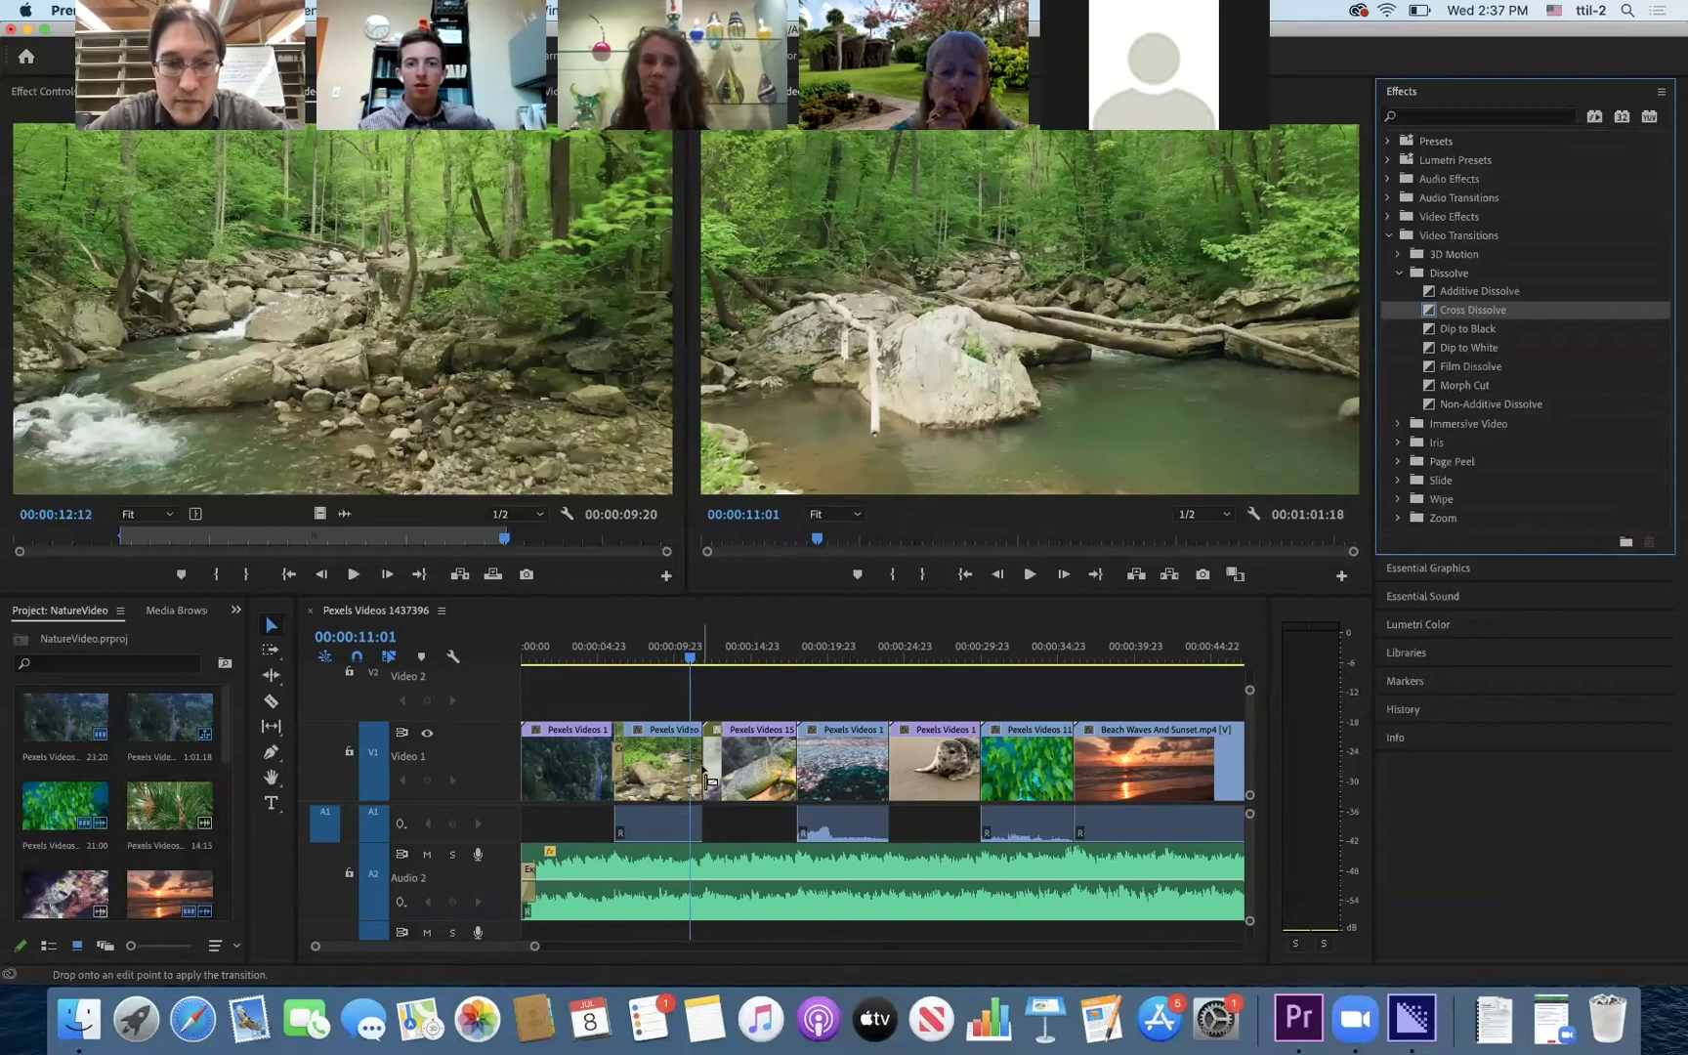
key(space)
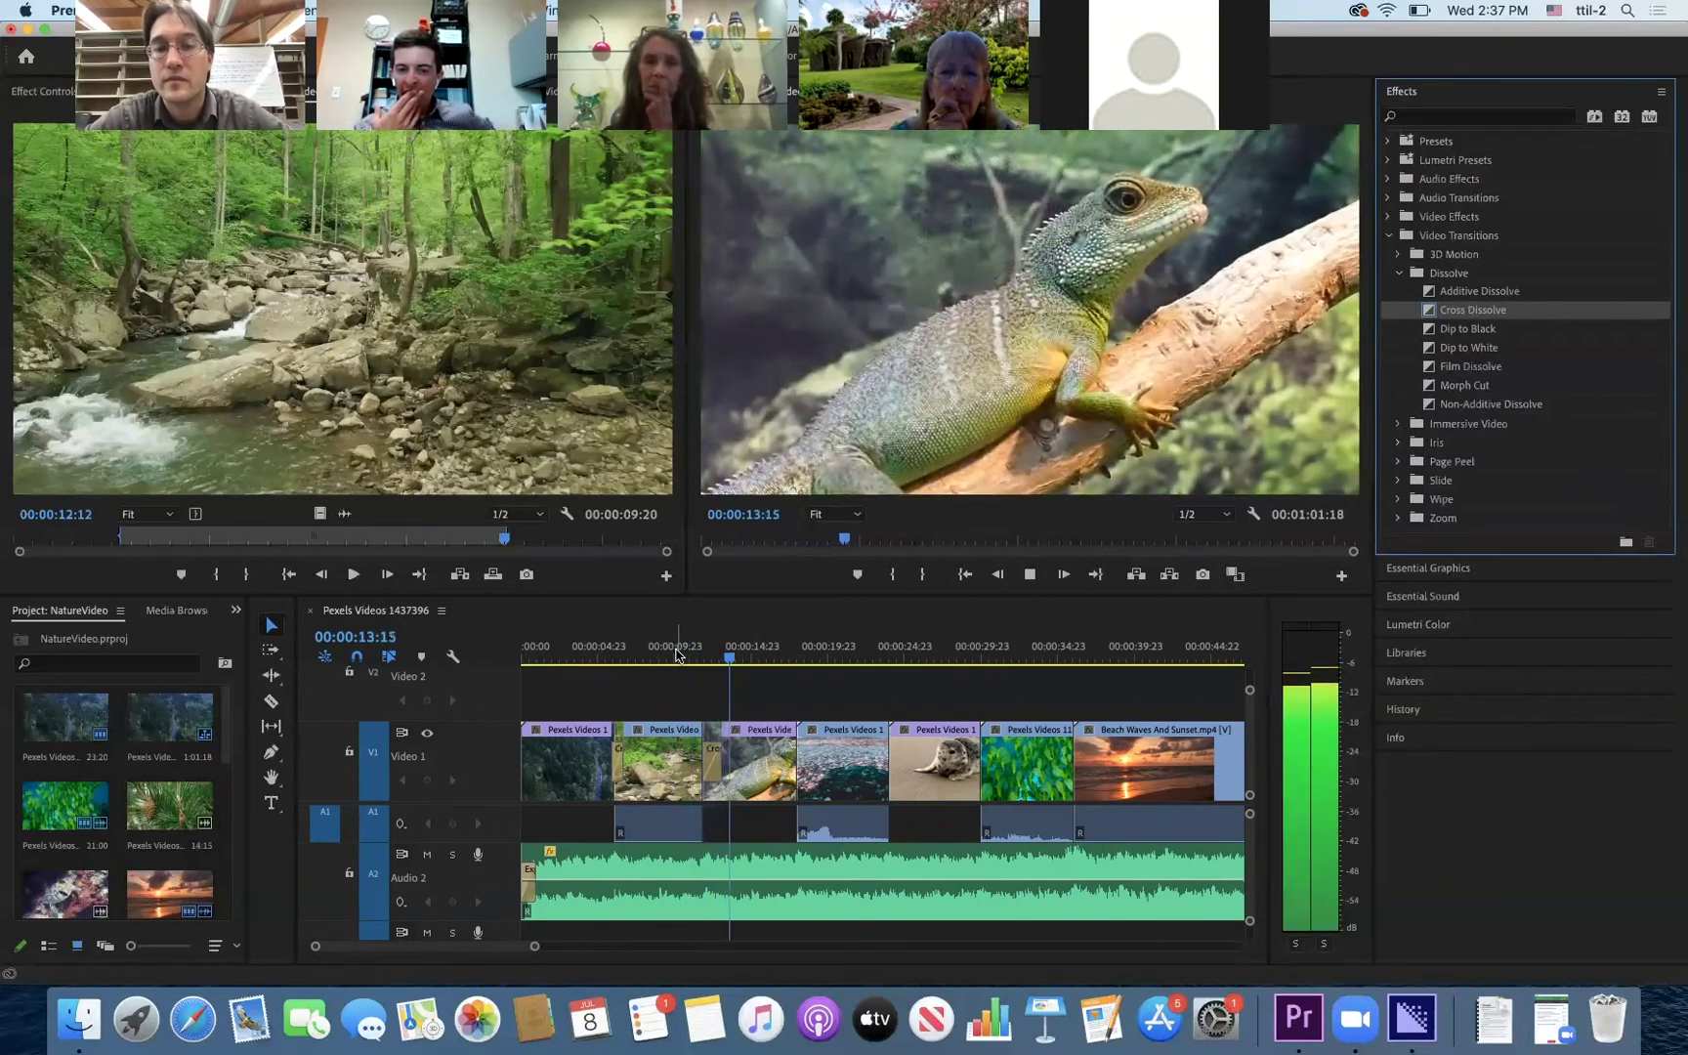
key(space)
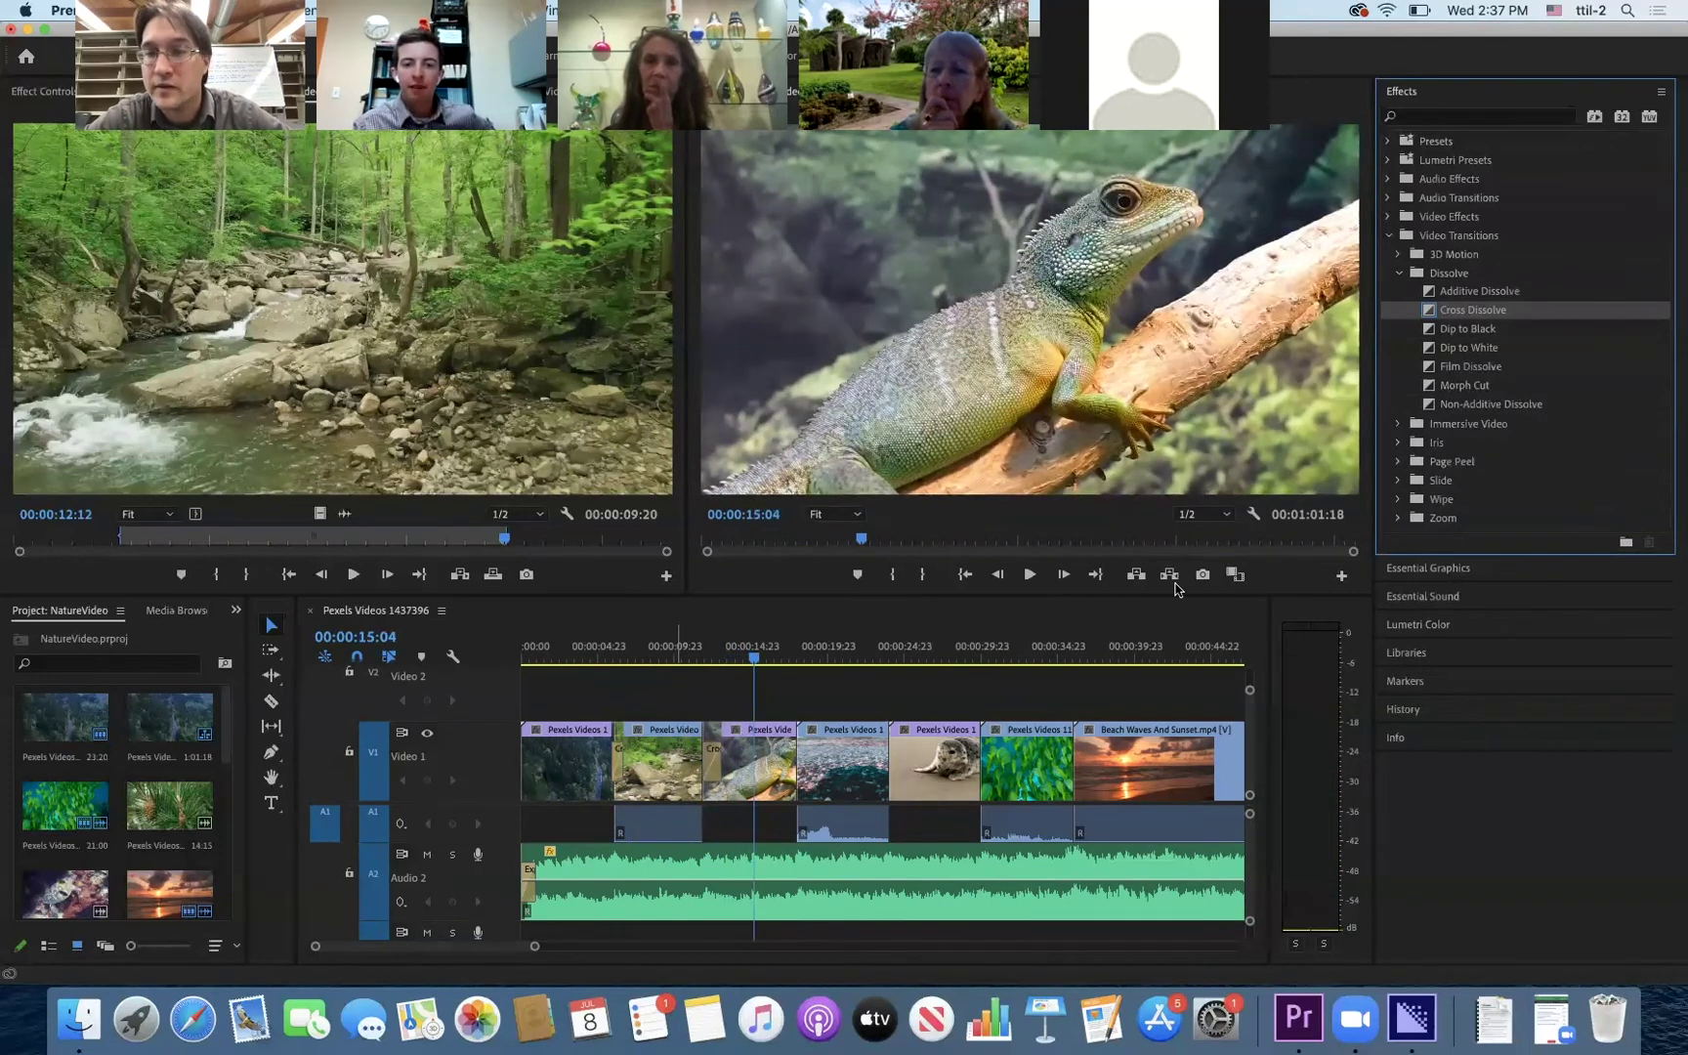
- Add a Dip to Black before the shoreline clip and a Cross Dissolve before the seal clip
click(1465, 333)
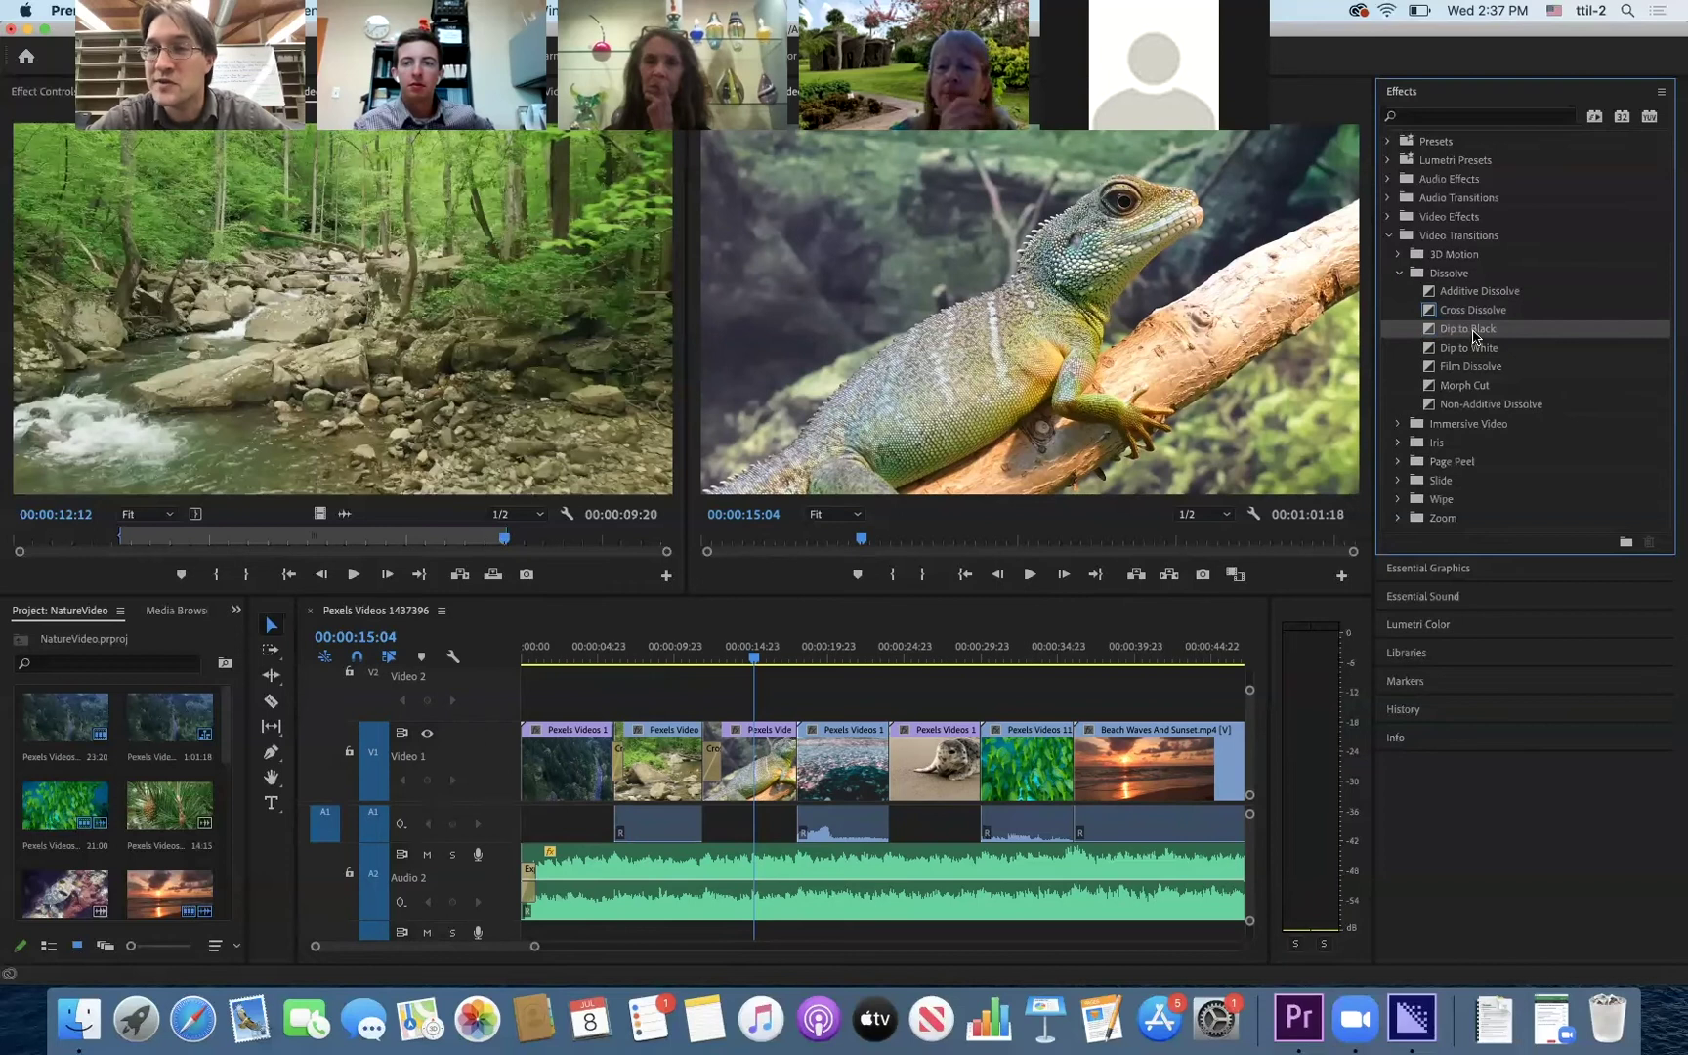
drag(1472, 337, 799, 778)
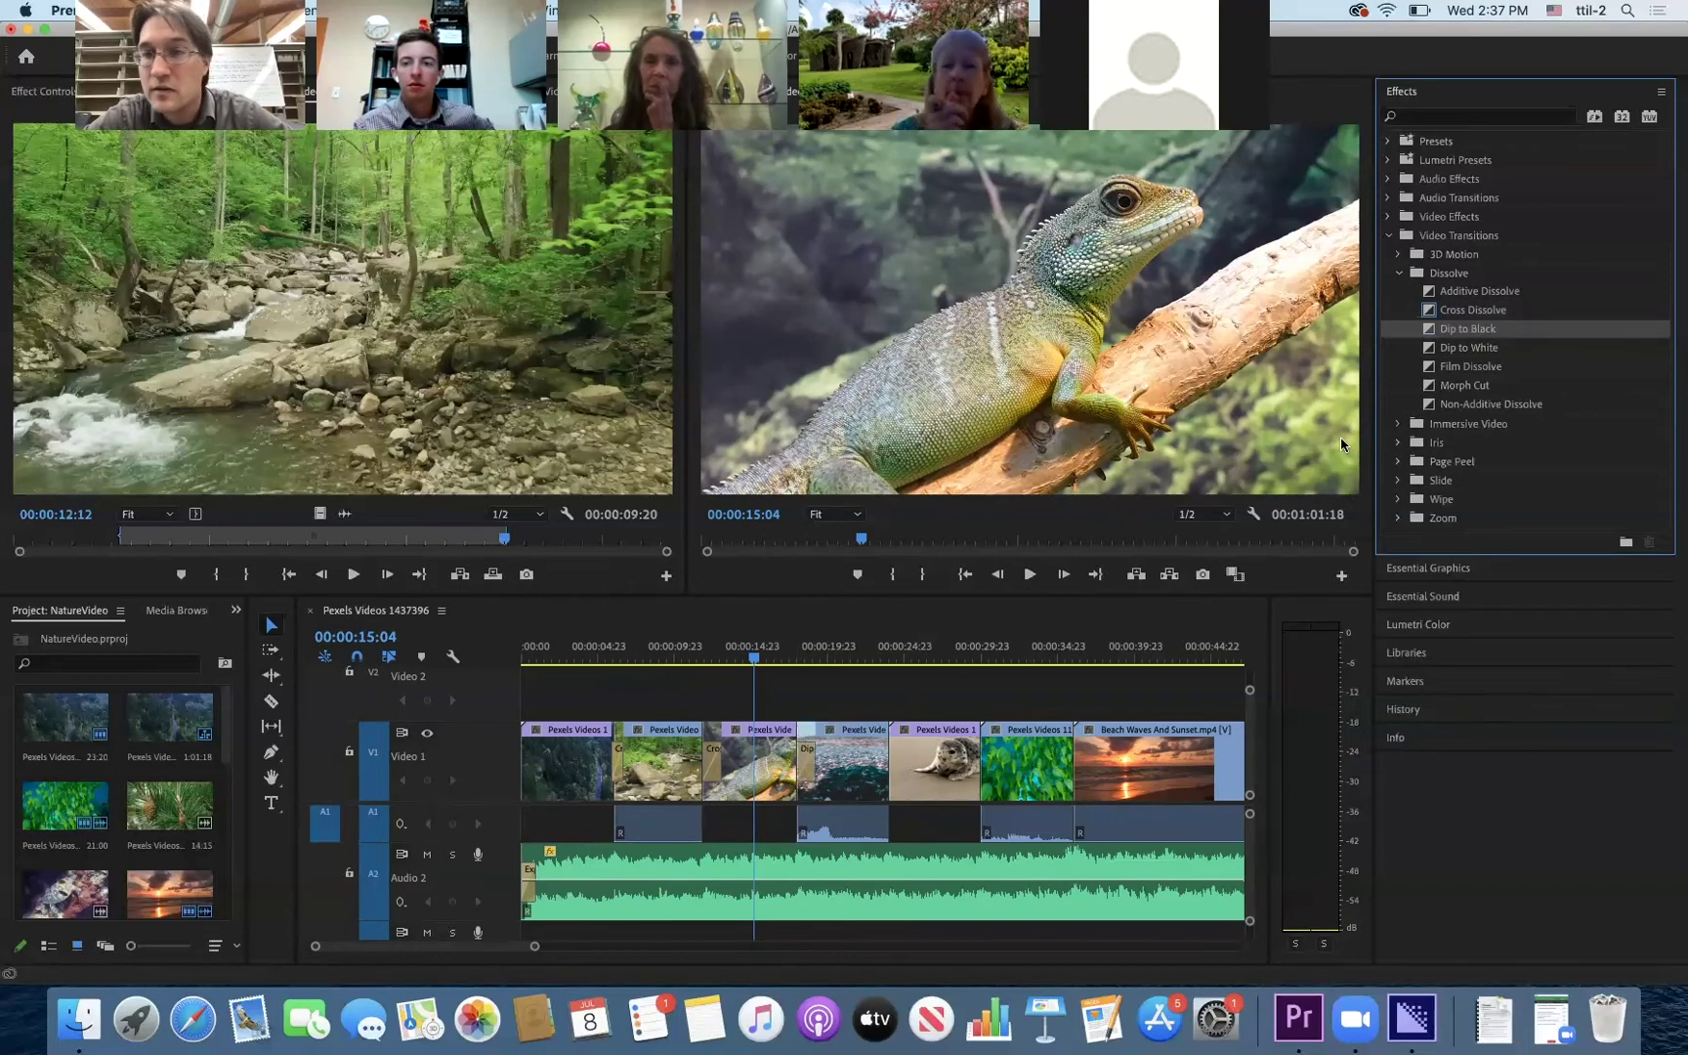
click(1474, 313)
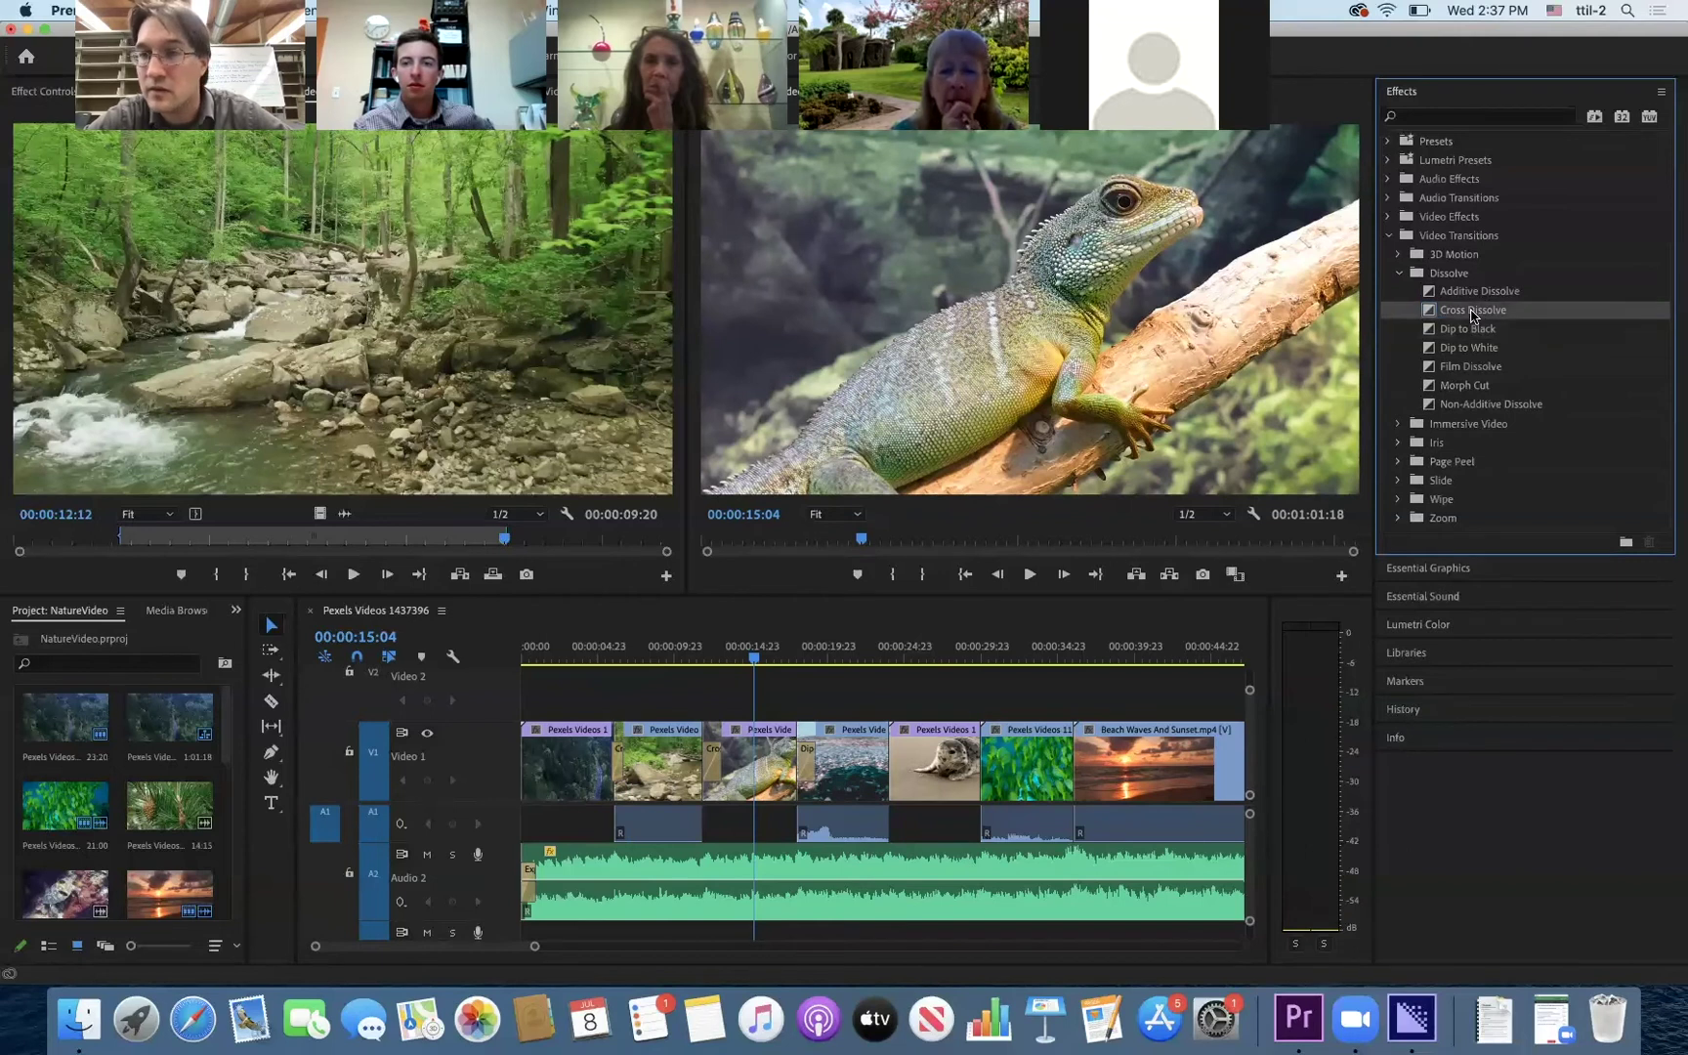
drag(1199, 599, 891, 772)
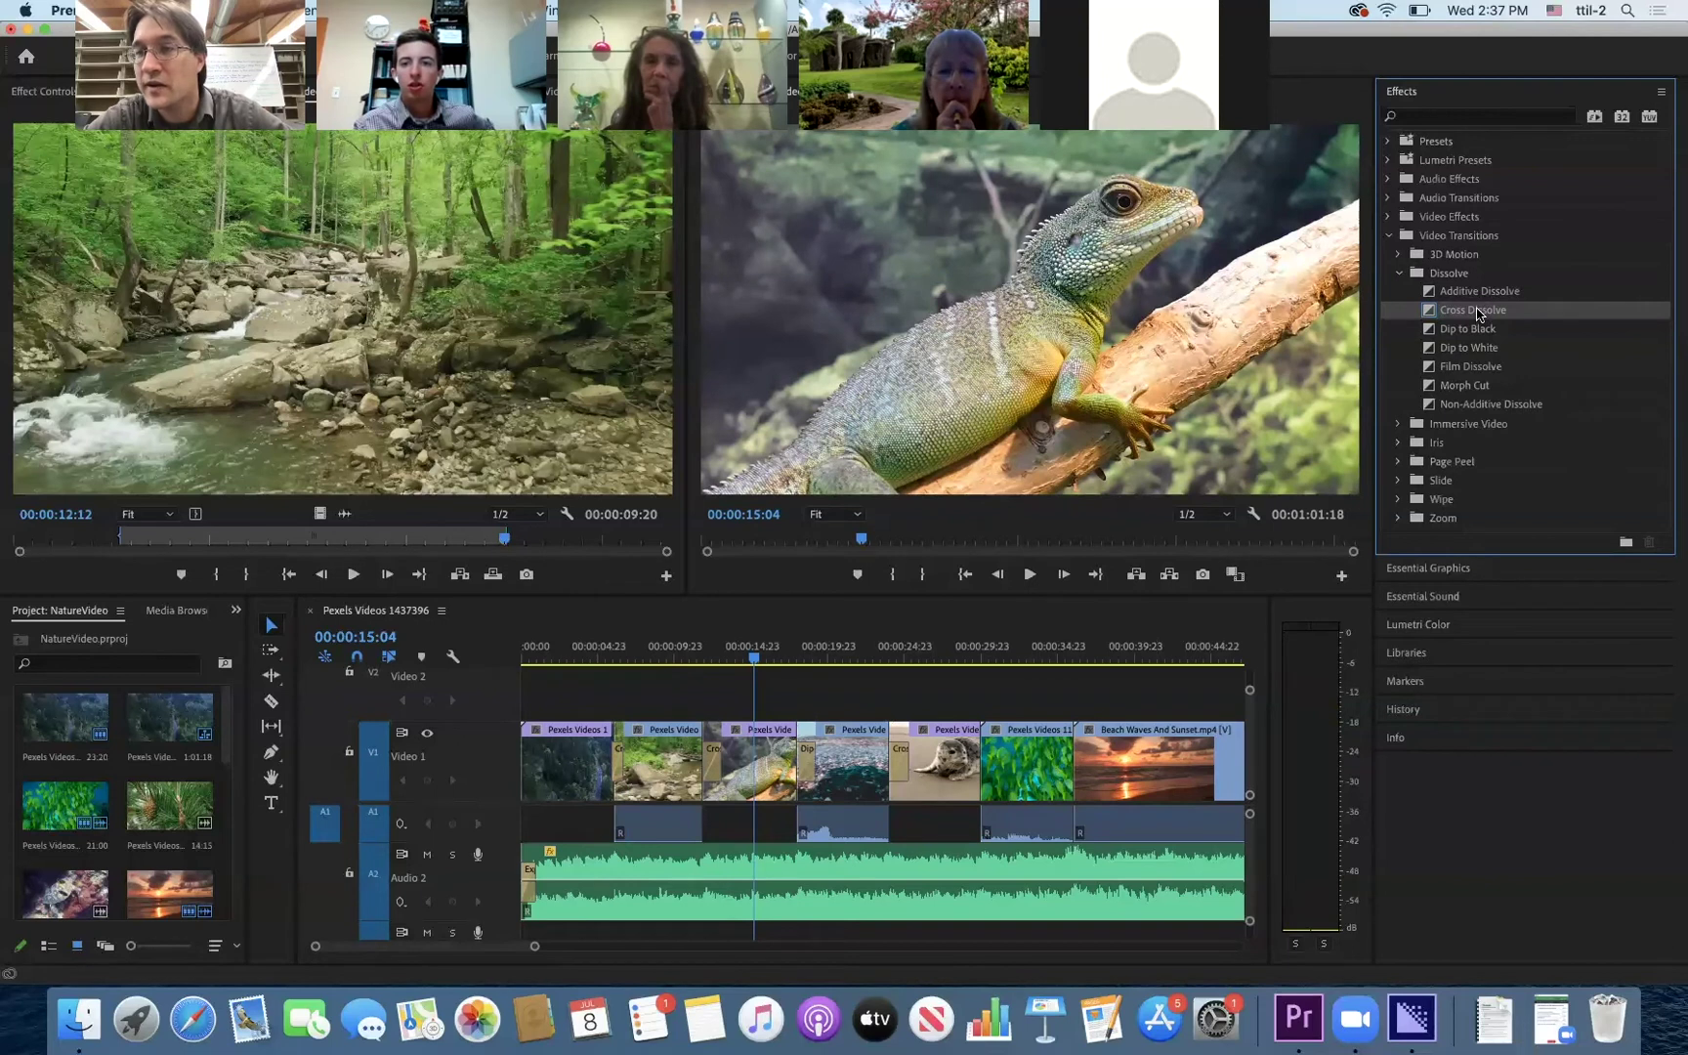
- Add Cross Dissolves before the green fish clip and the Beach Waves And Sunset clip
drag(1269, 492, 992, 777)
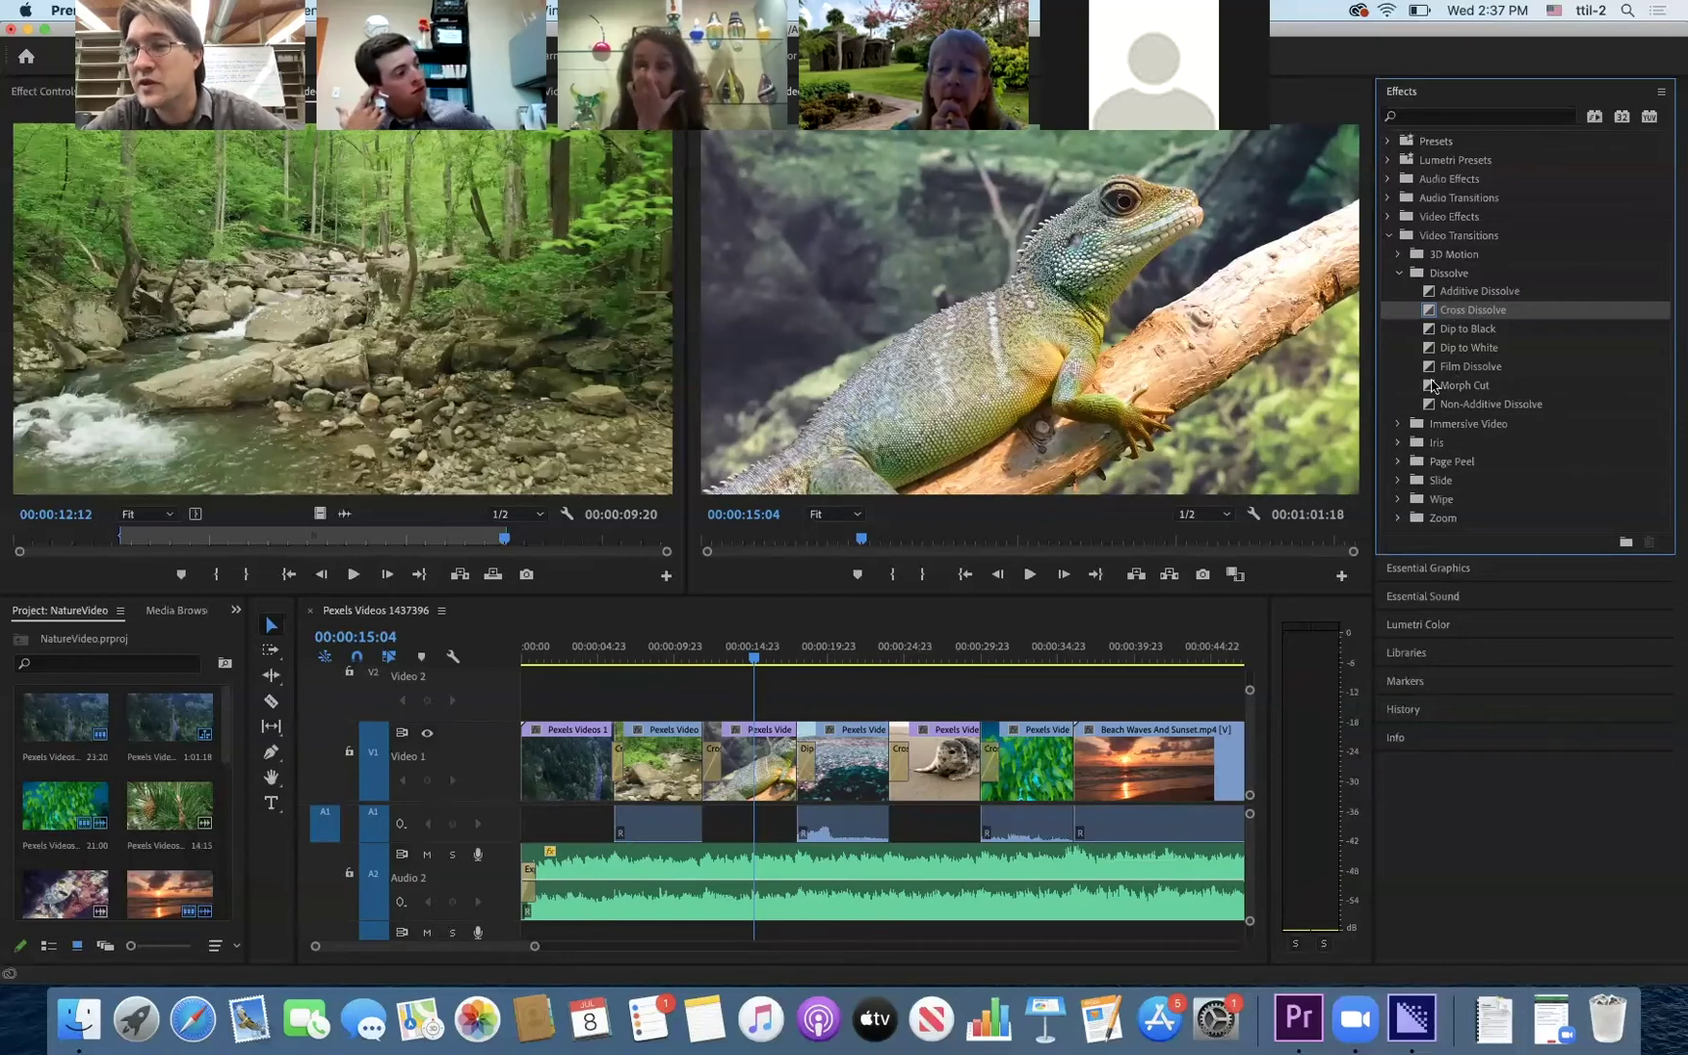
click(1395, 274)
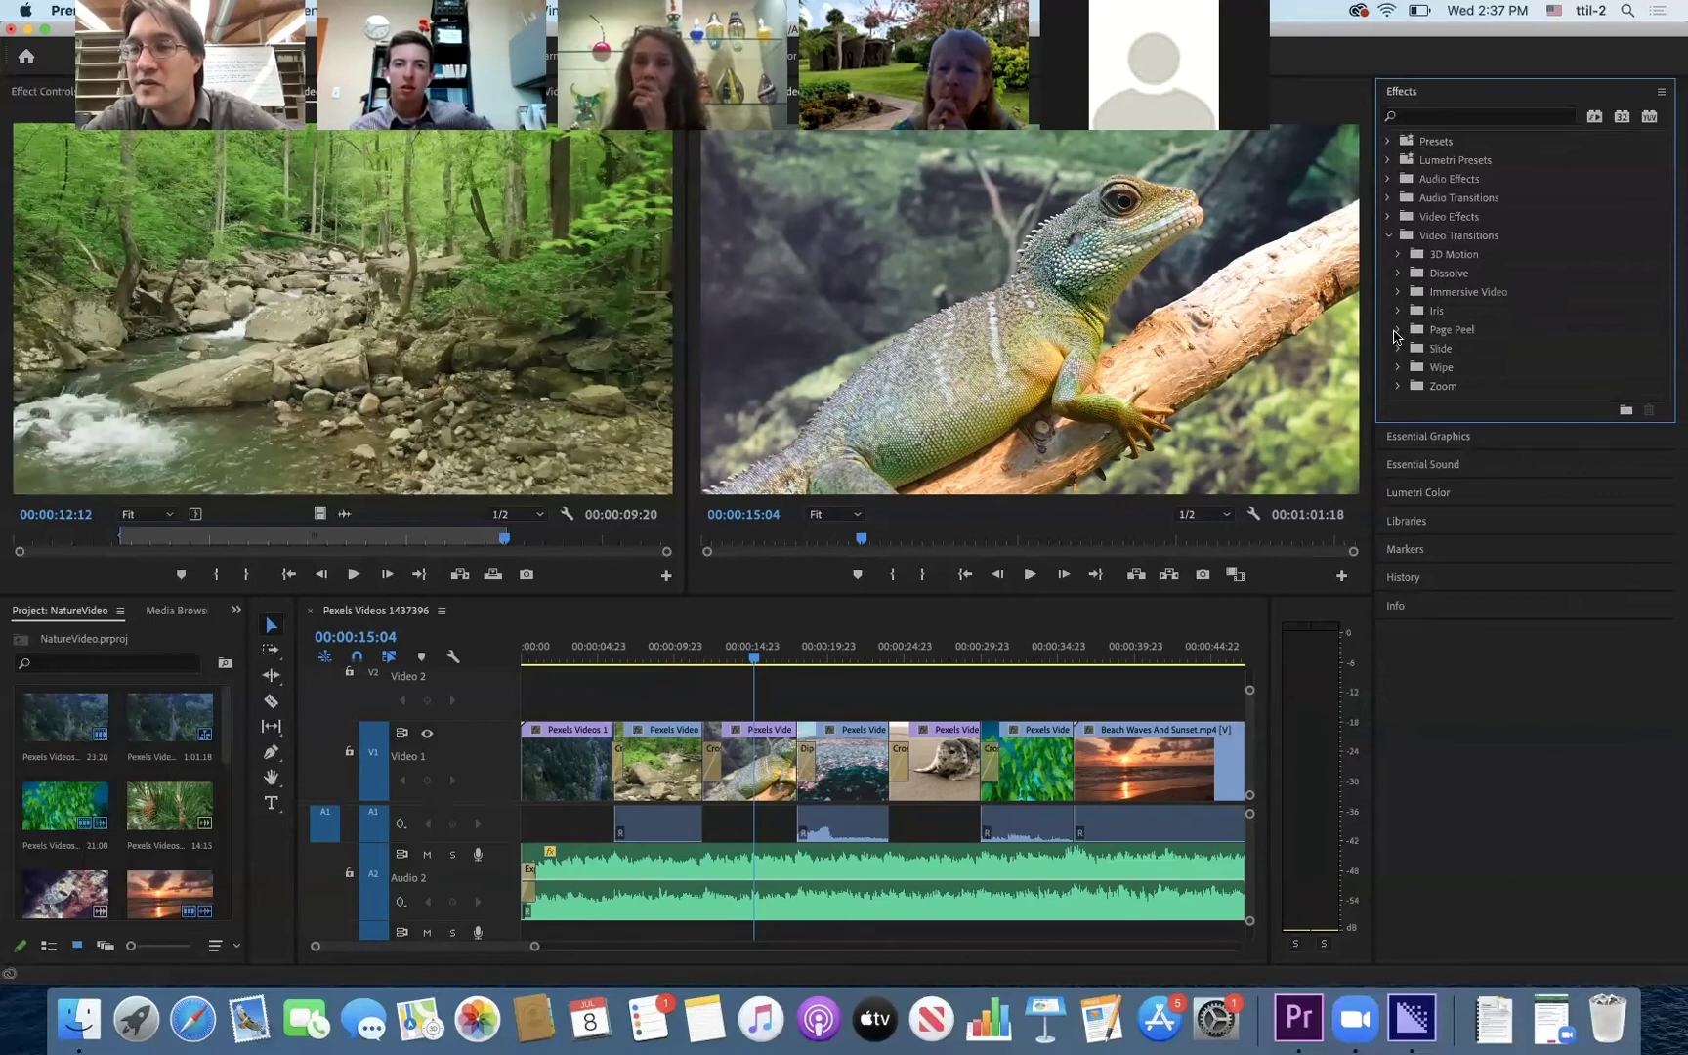
click(1398, 368)
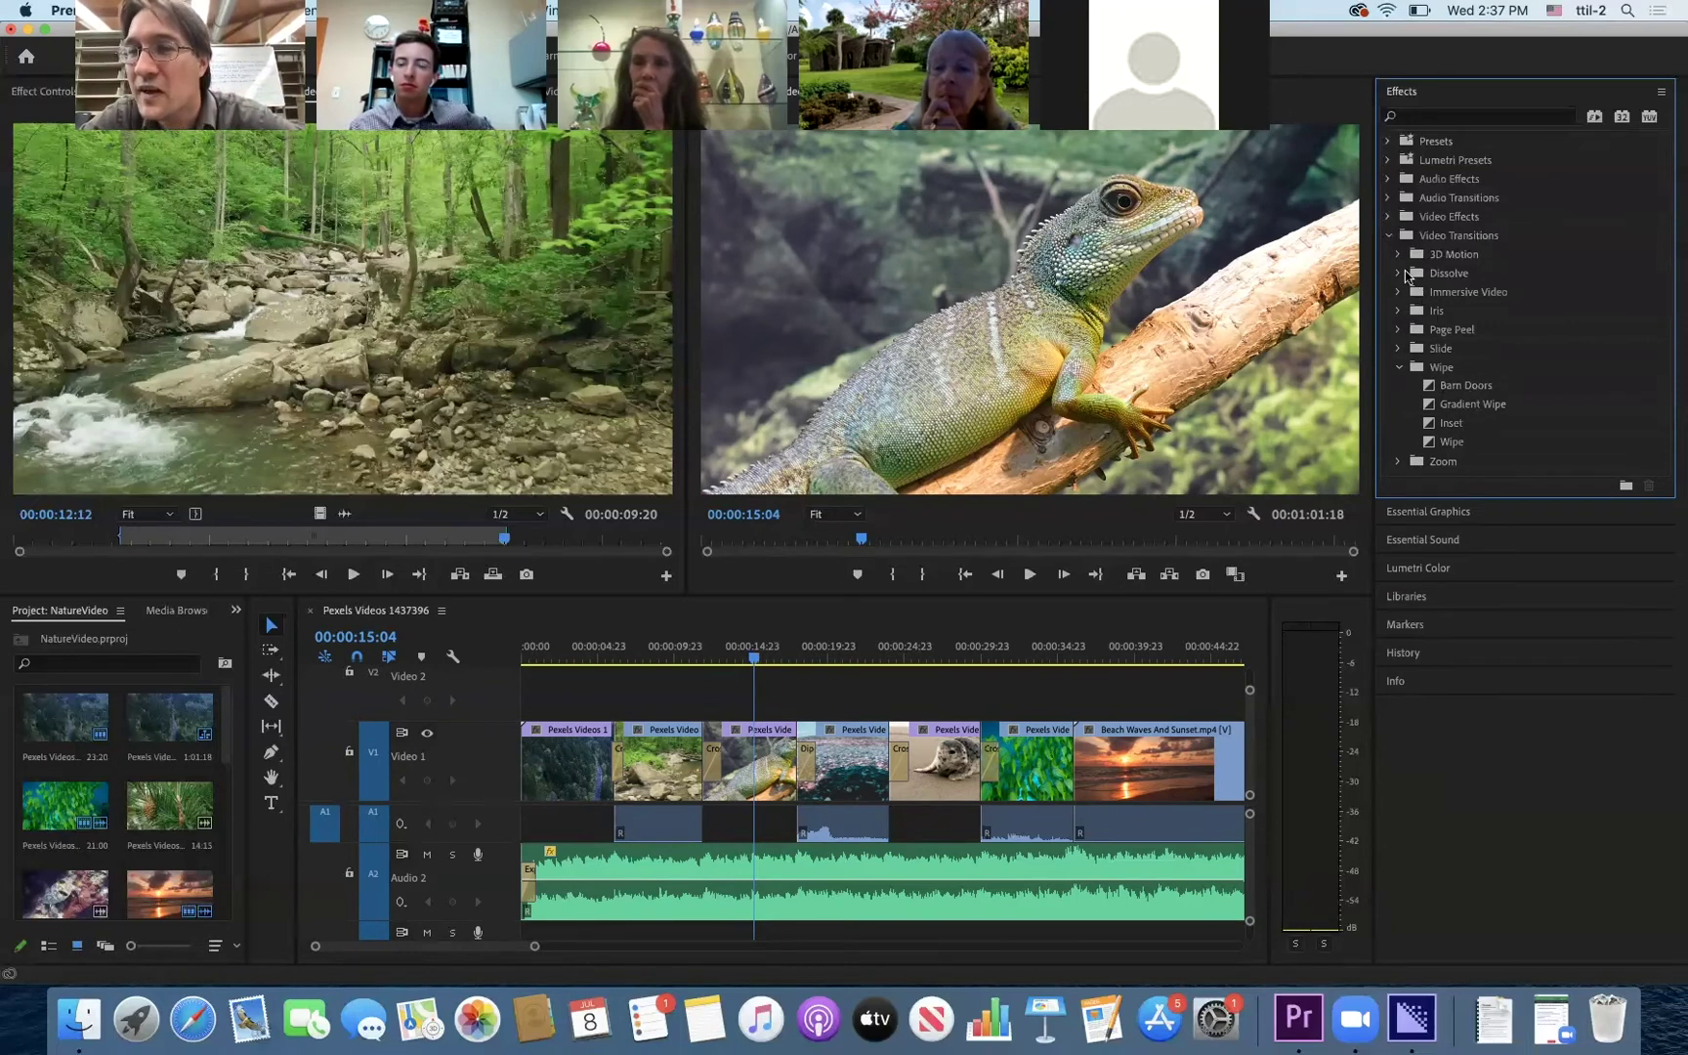
click(1399, 273)
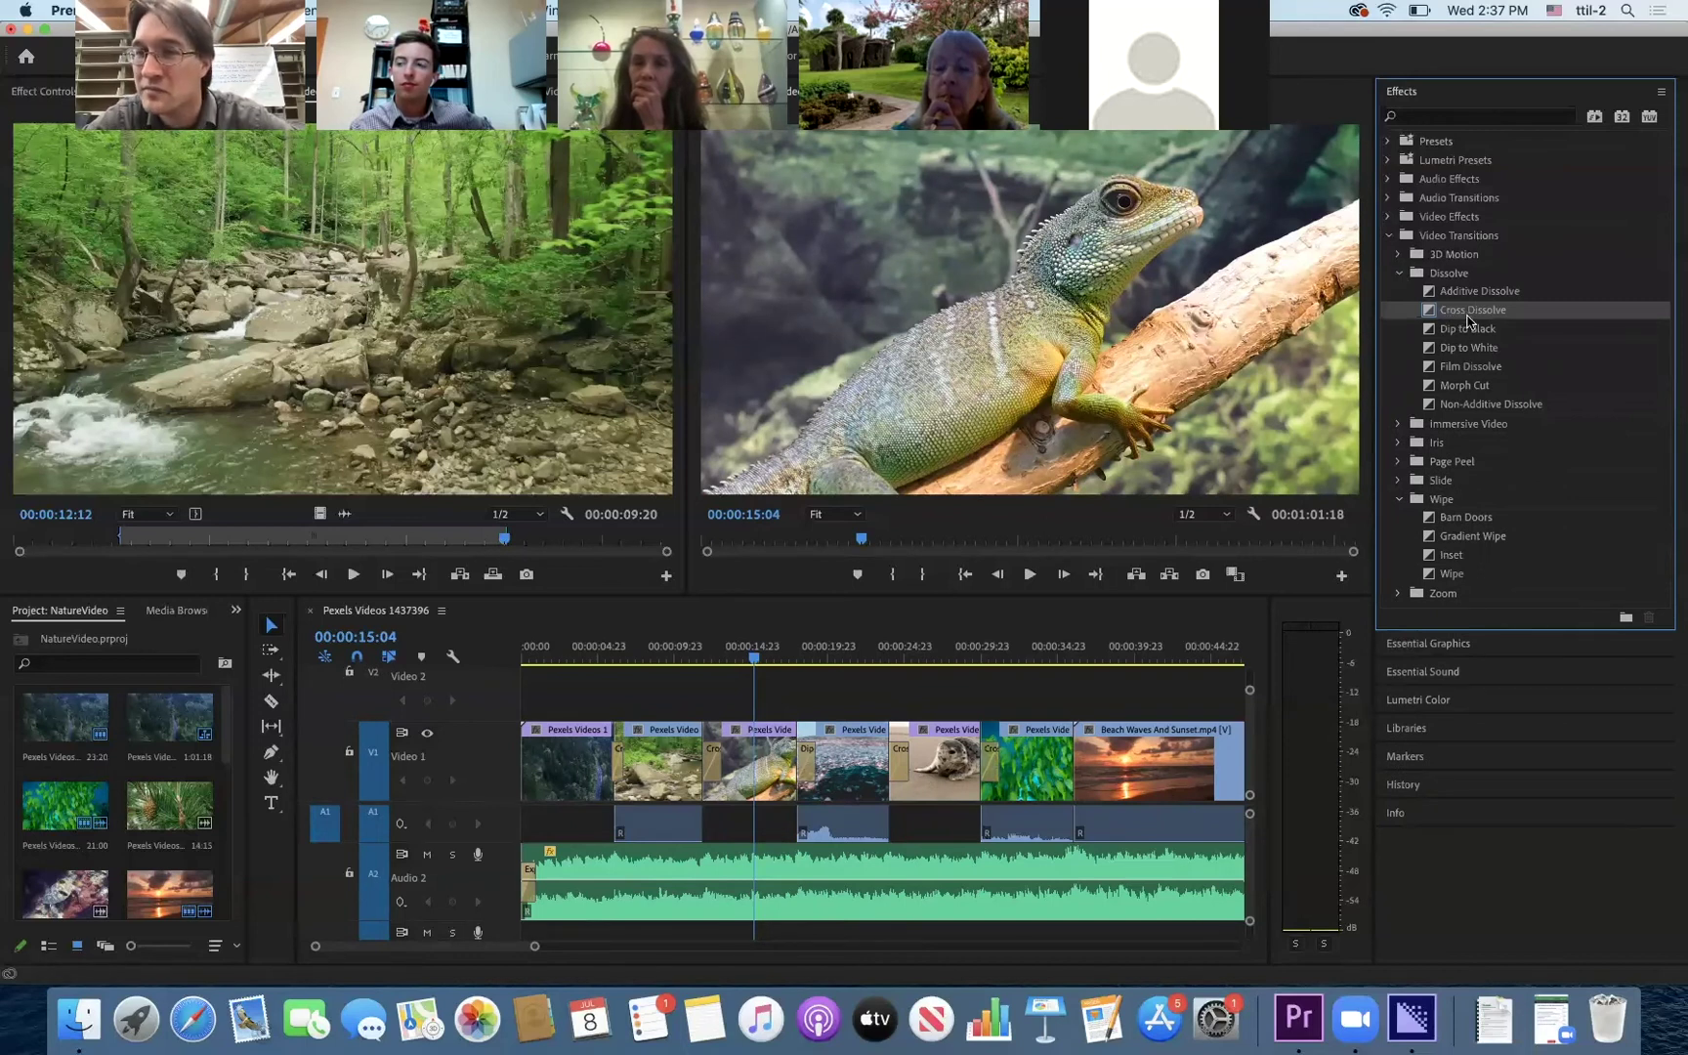
drag(1150, 647, 1087, 770)
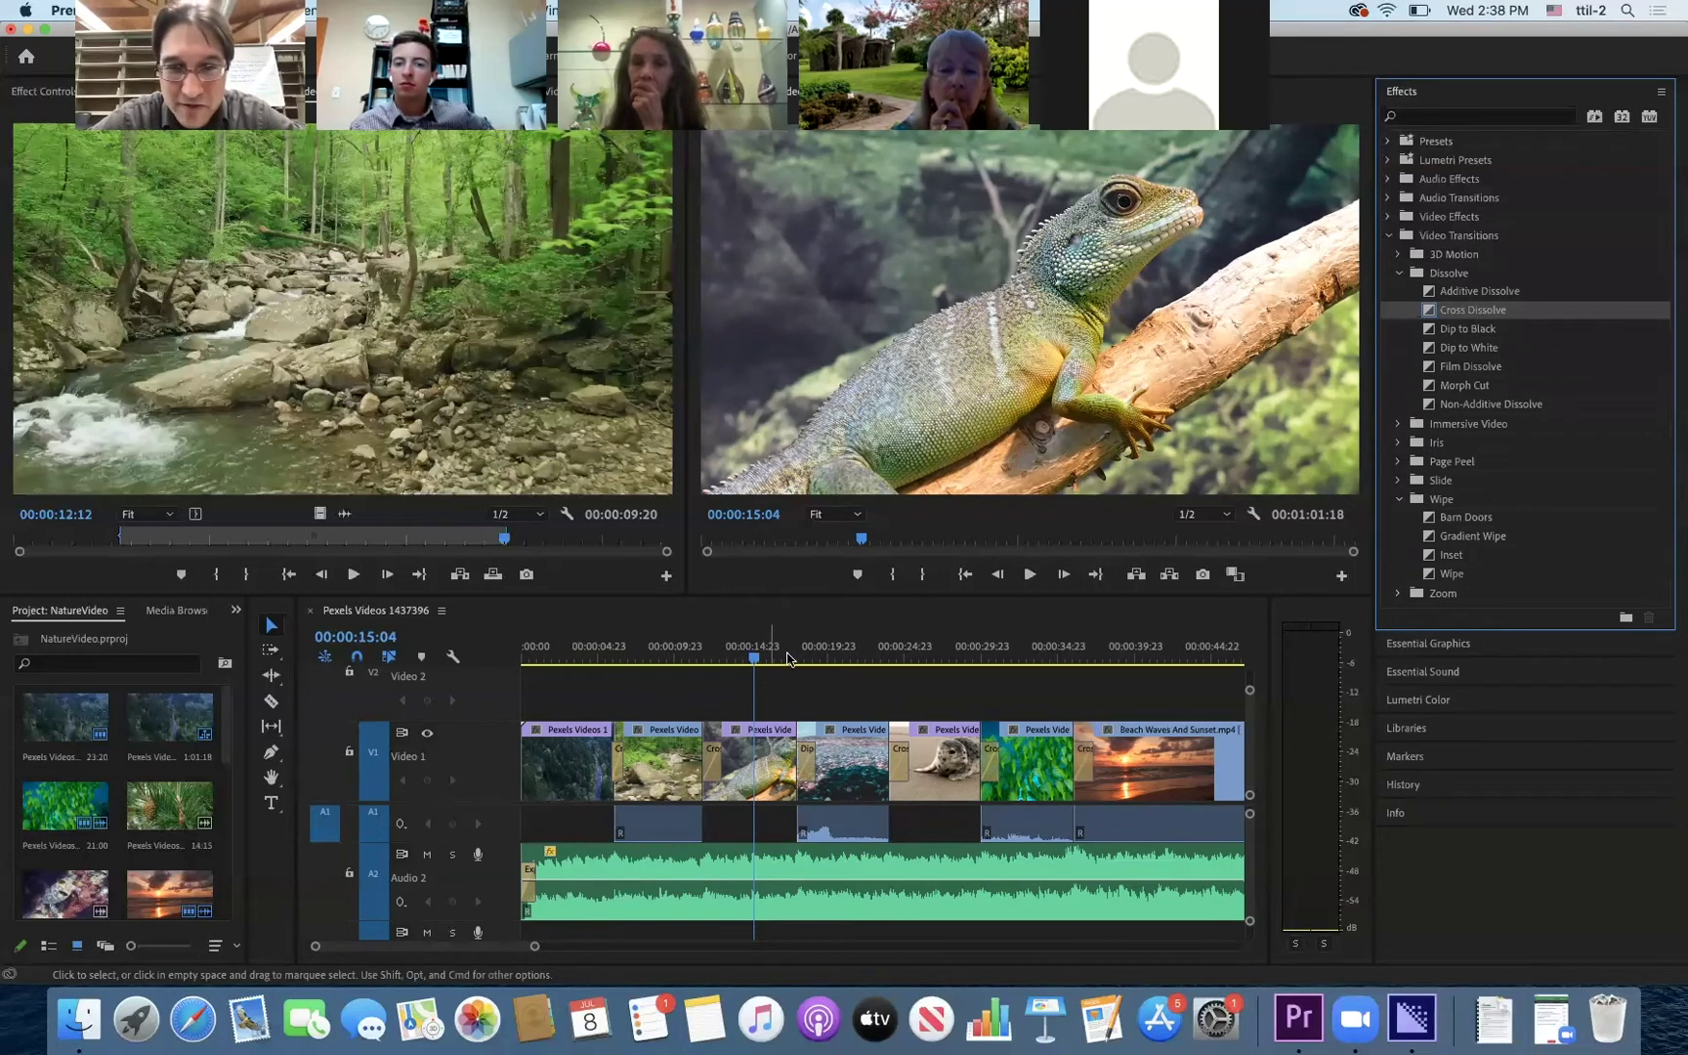
click(774, 658)
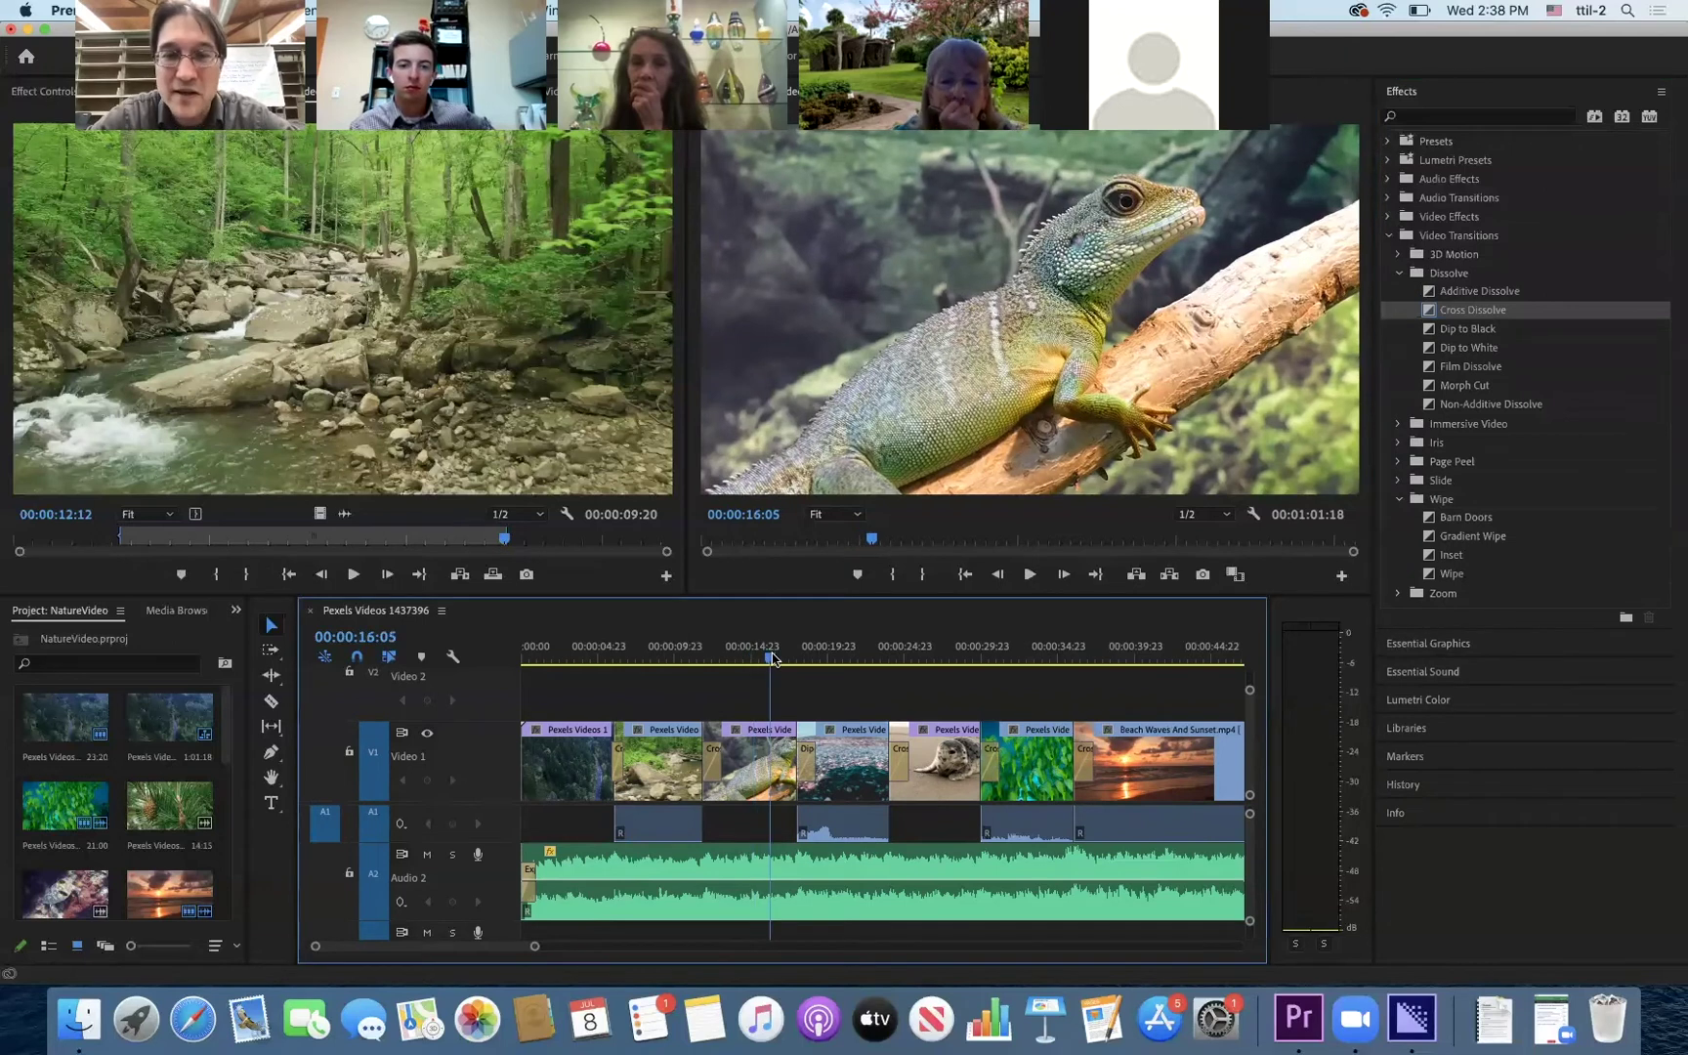
key(space)
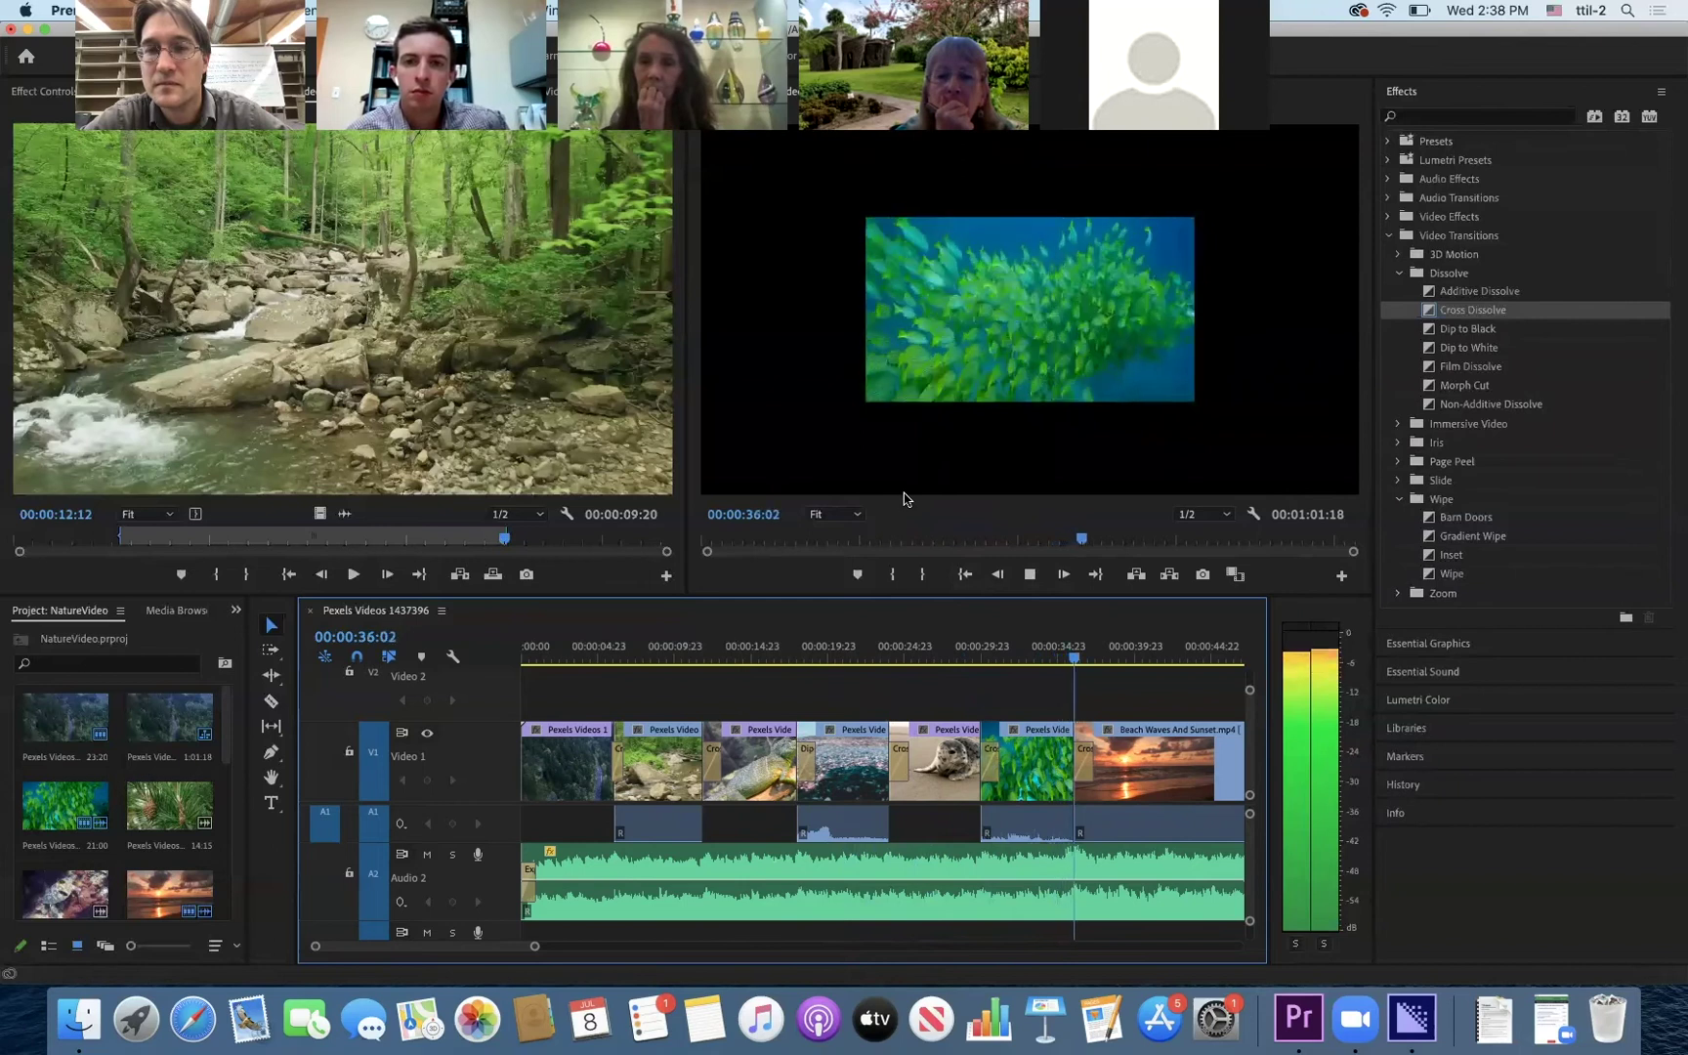
key(space)
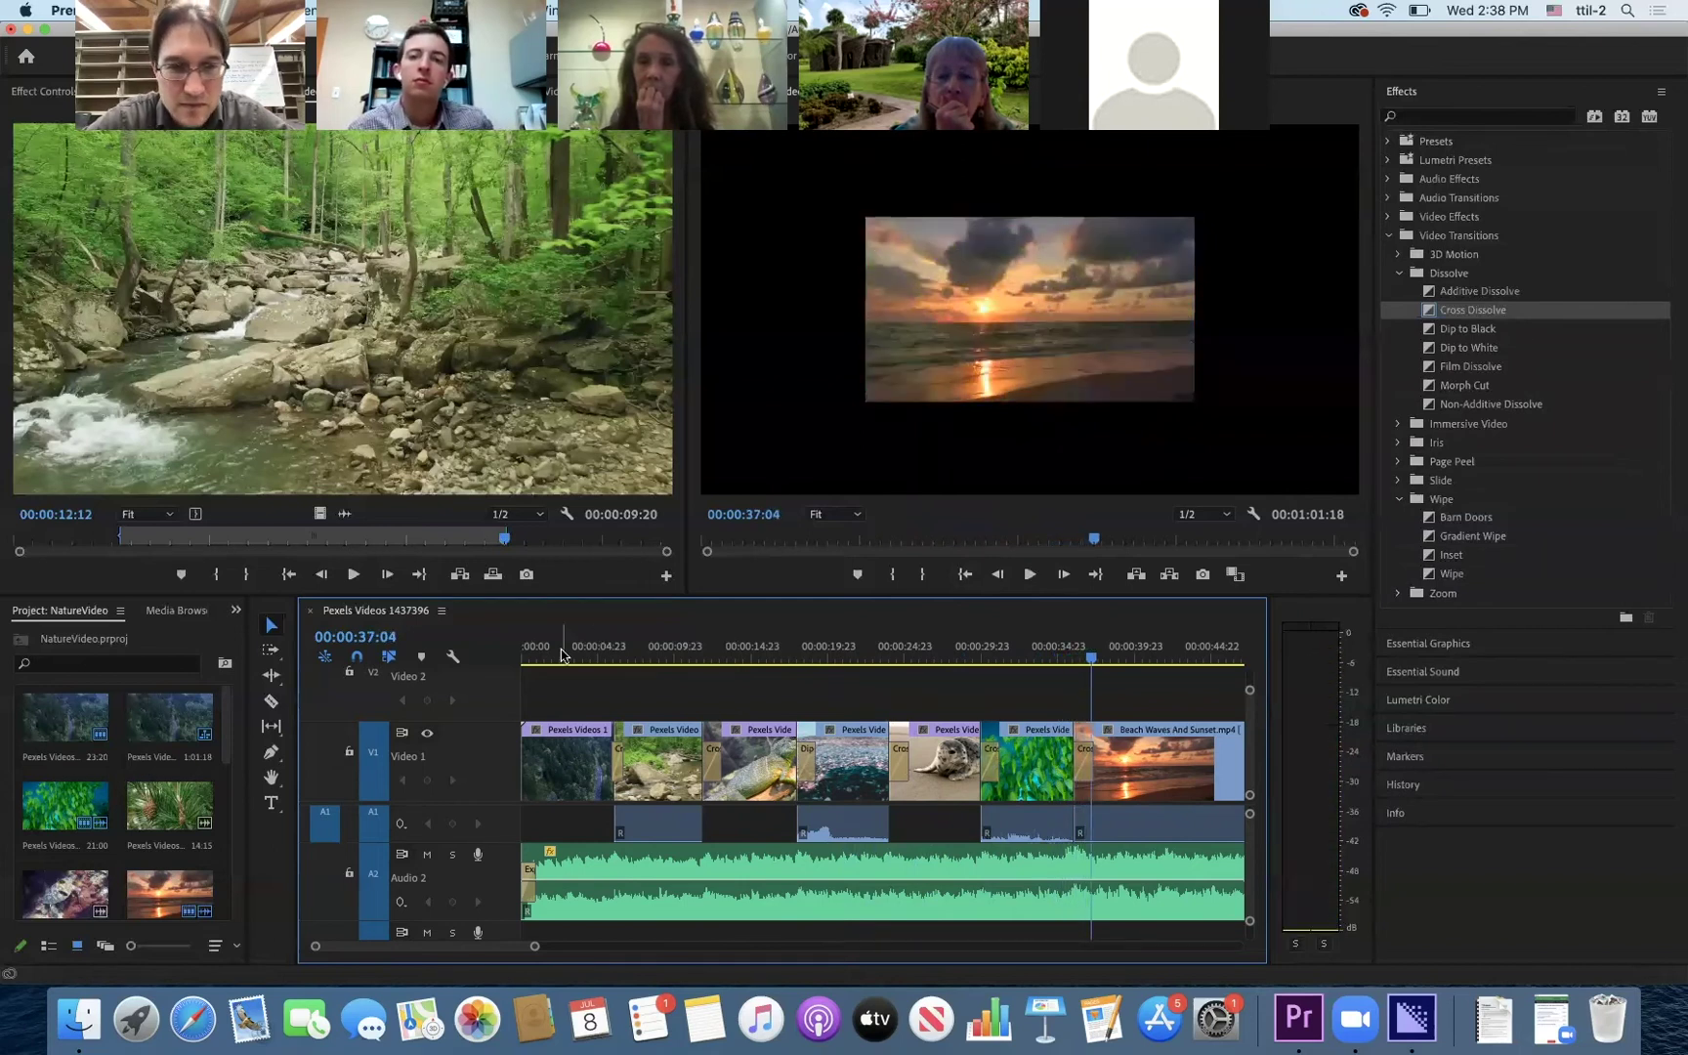
click(561, 654)
drag(570, 662, 822, 681)
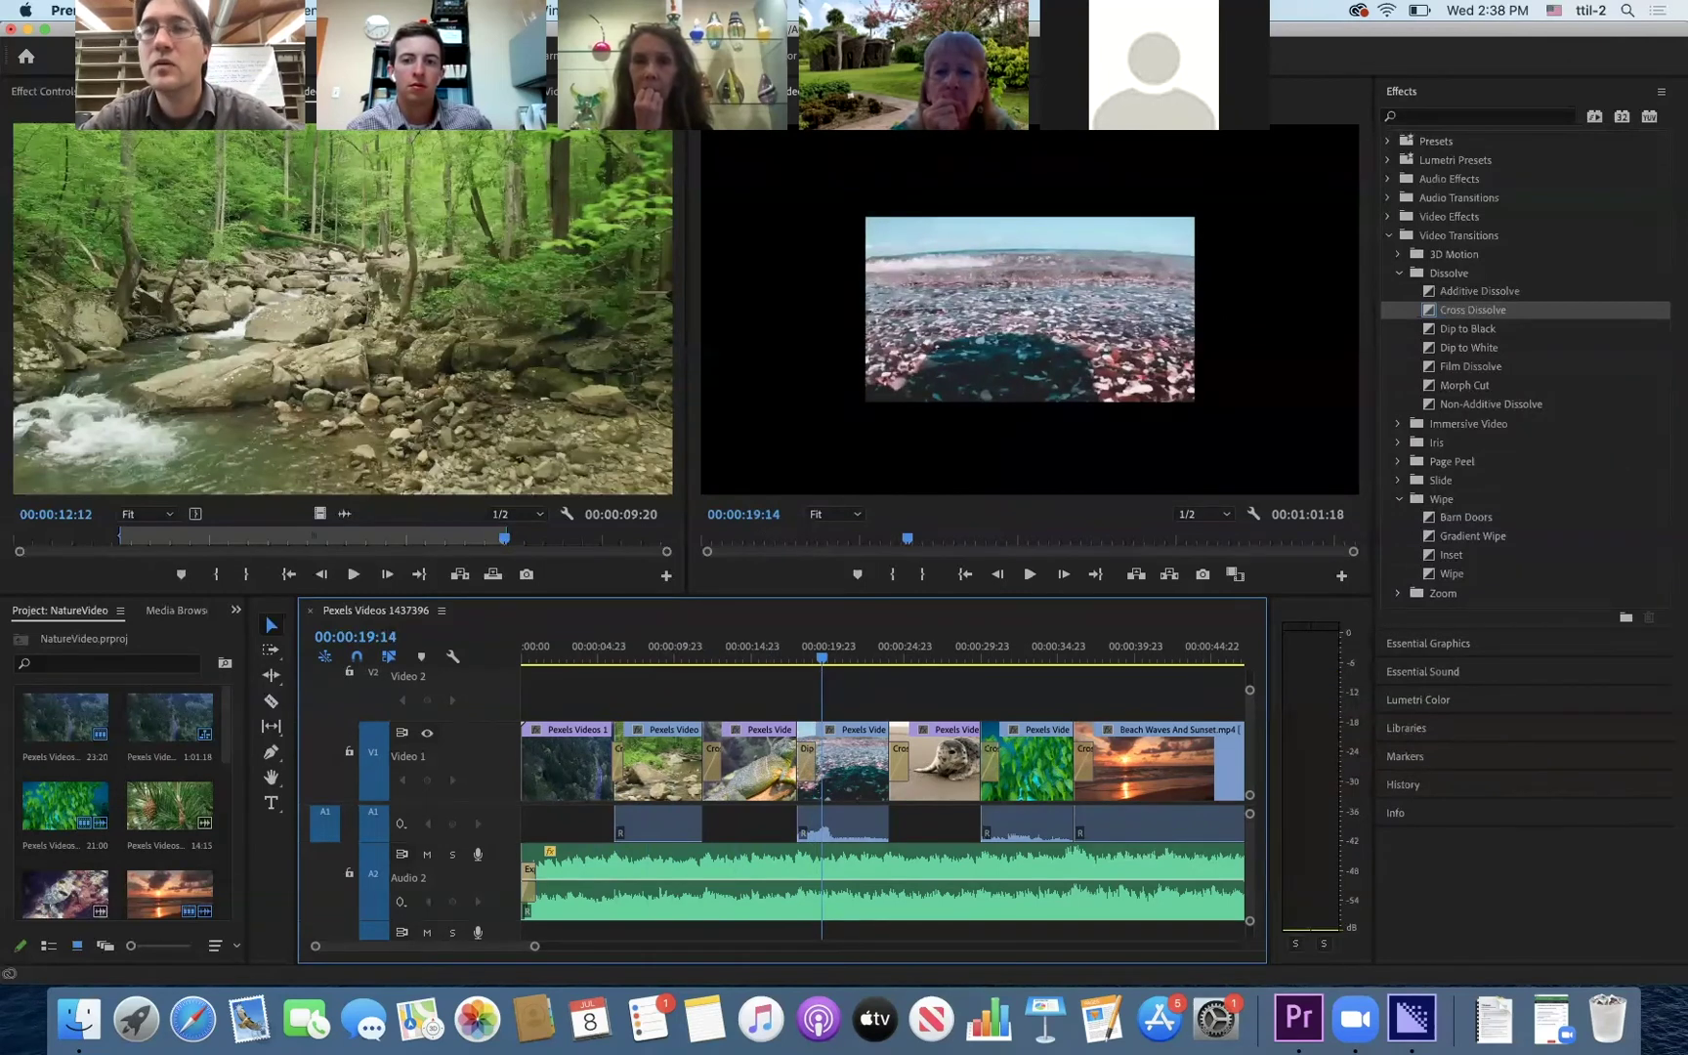
- Scale the small shoreline clip up to fill the frame
click(1107, 327)
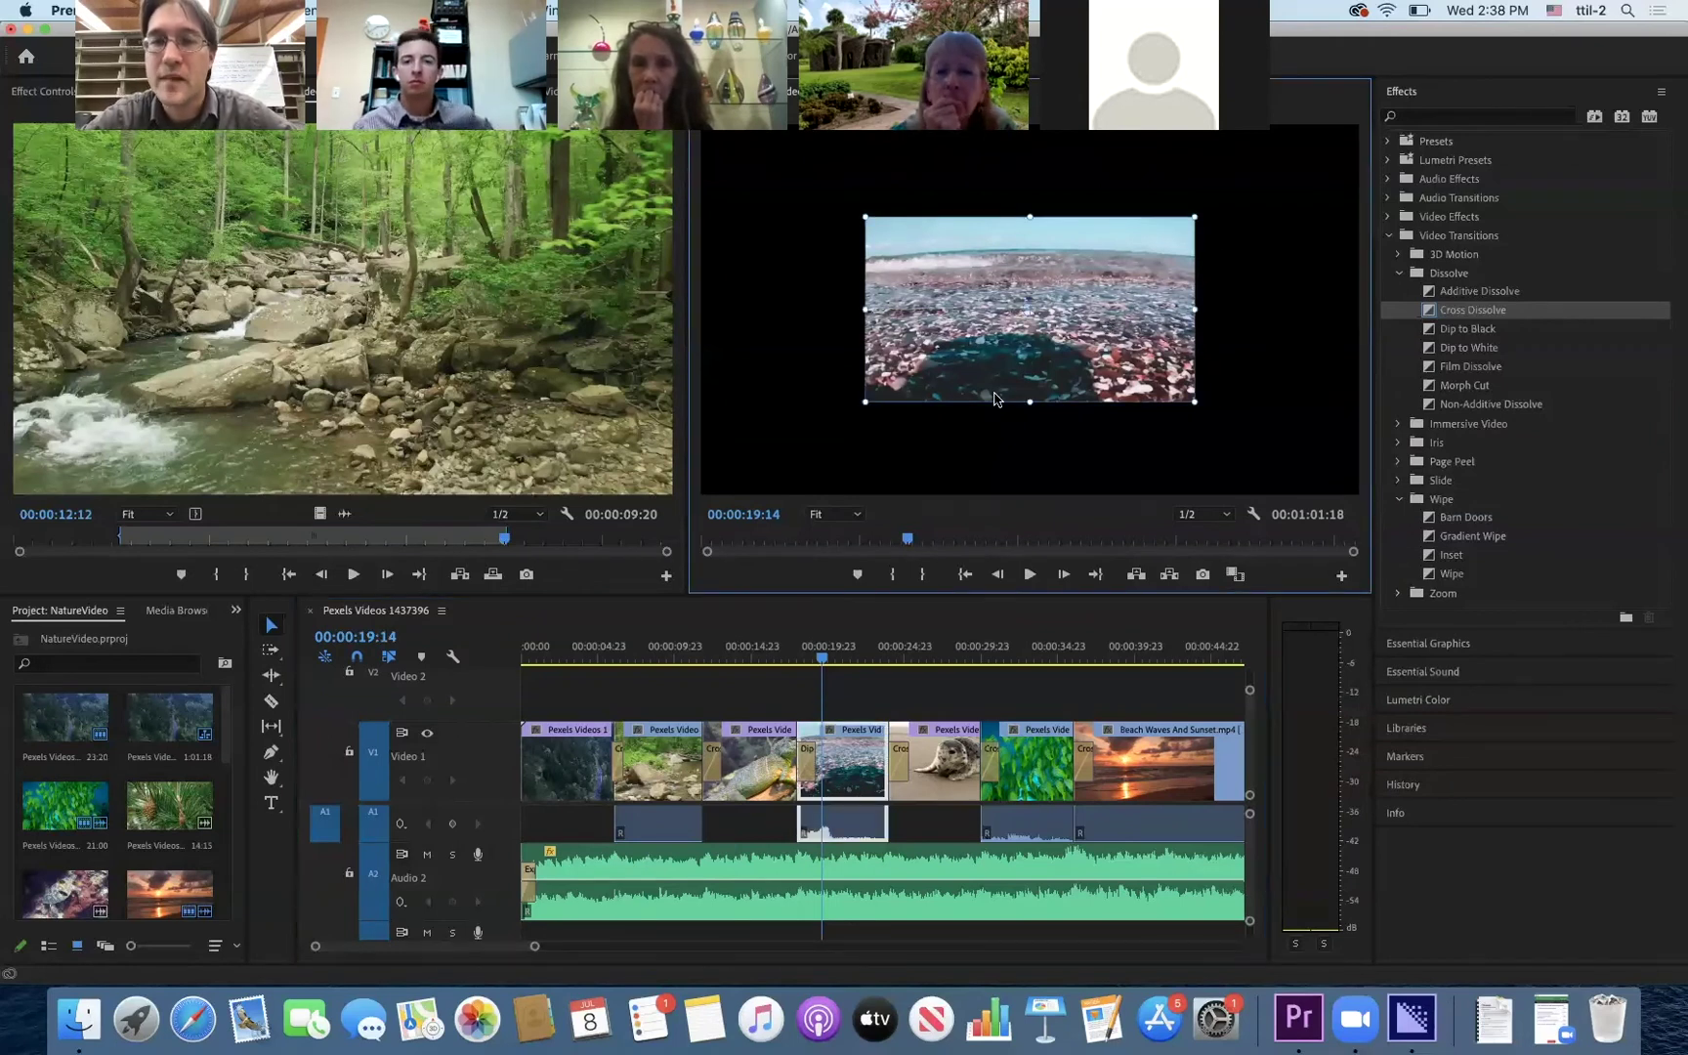
click(1090, 284)
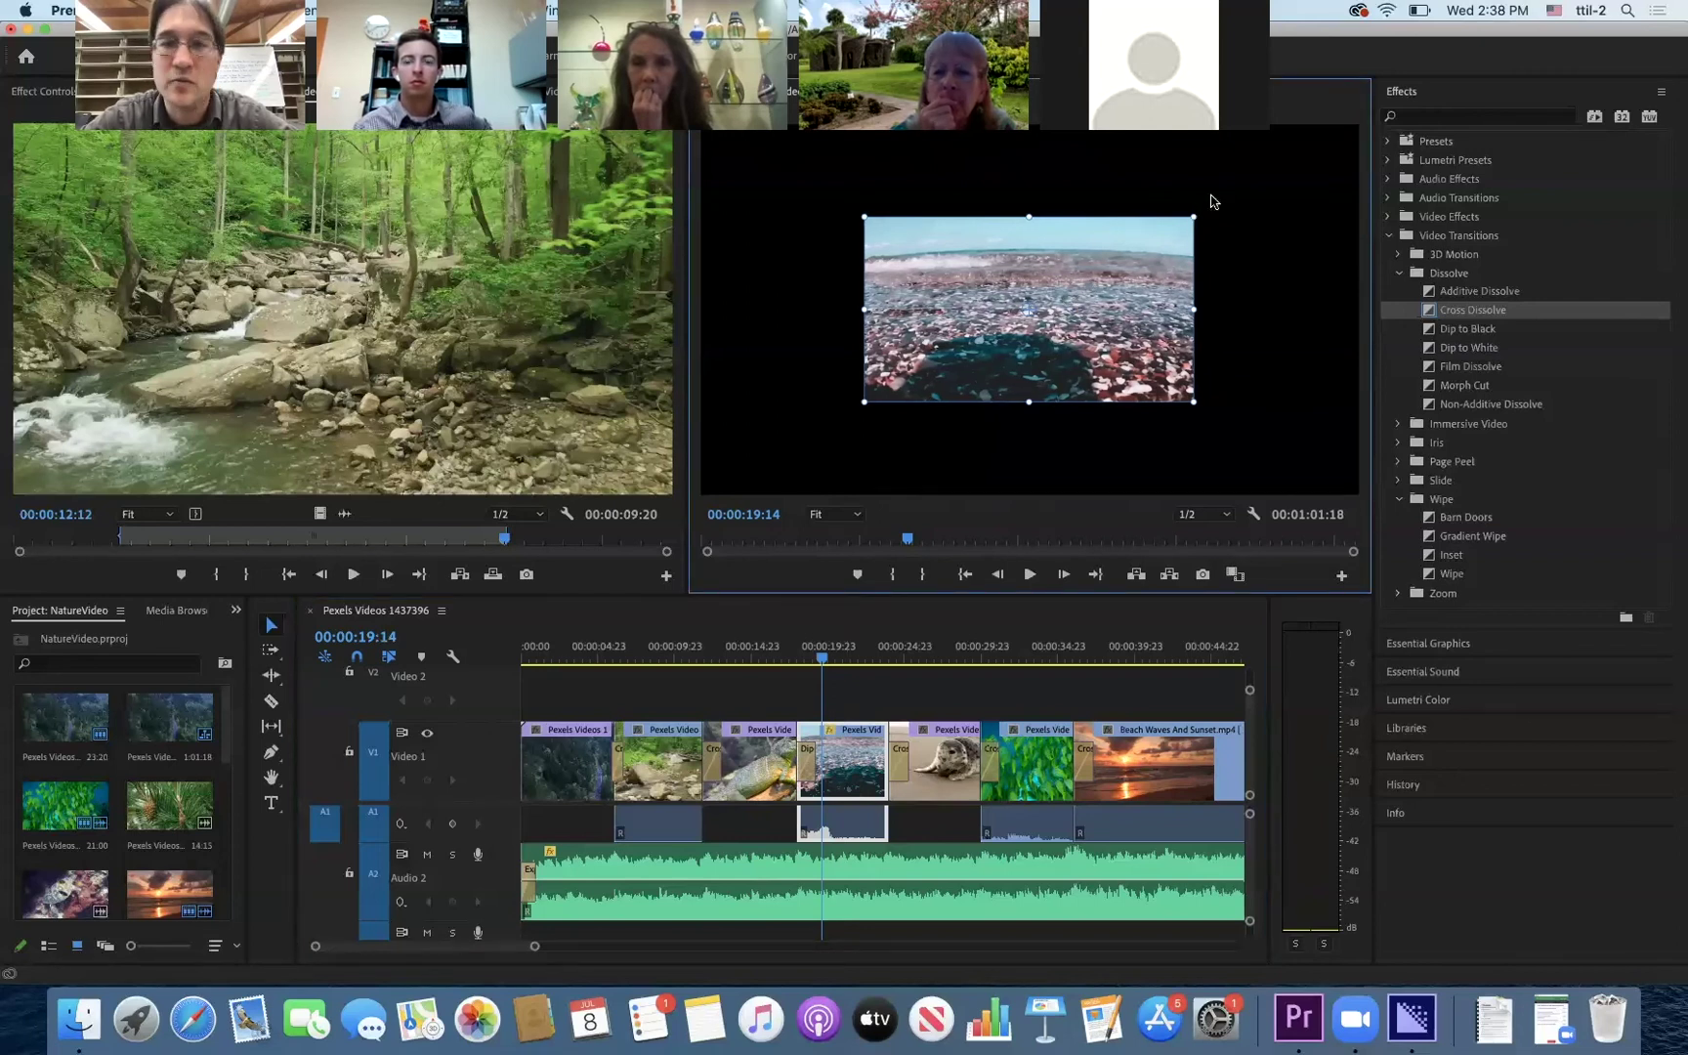
drag(1197, 214, 1354, 125)
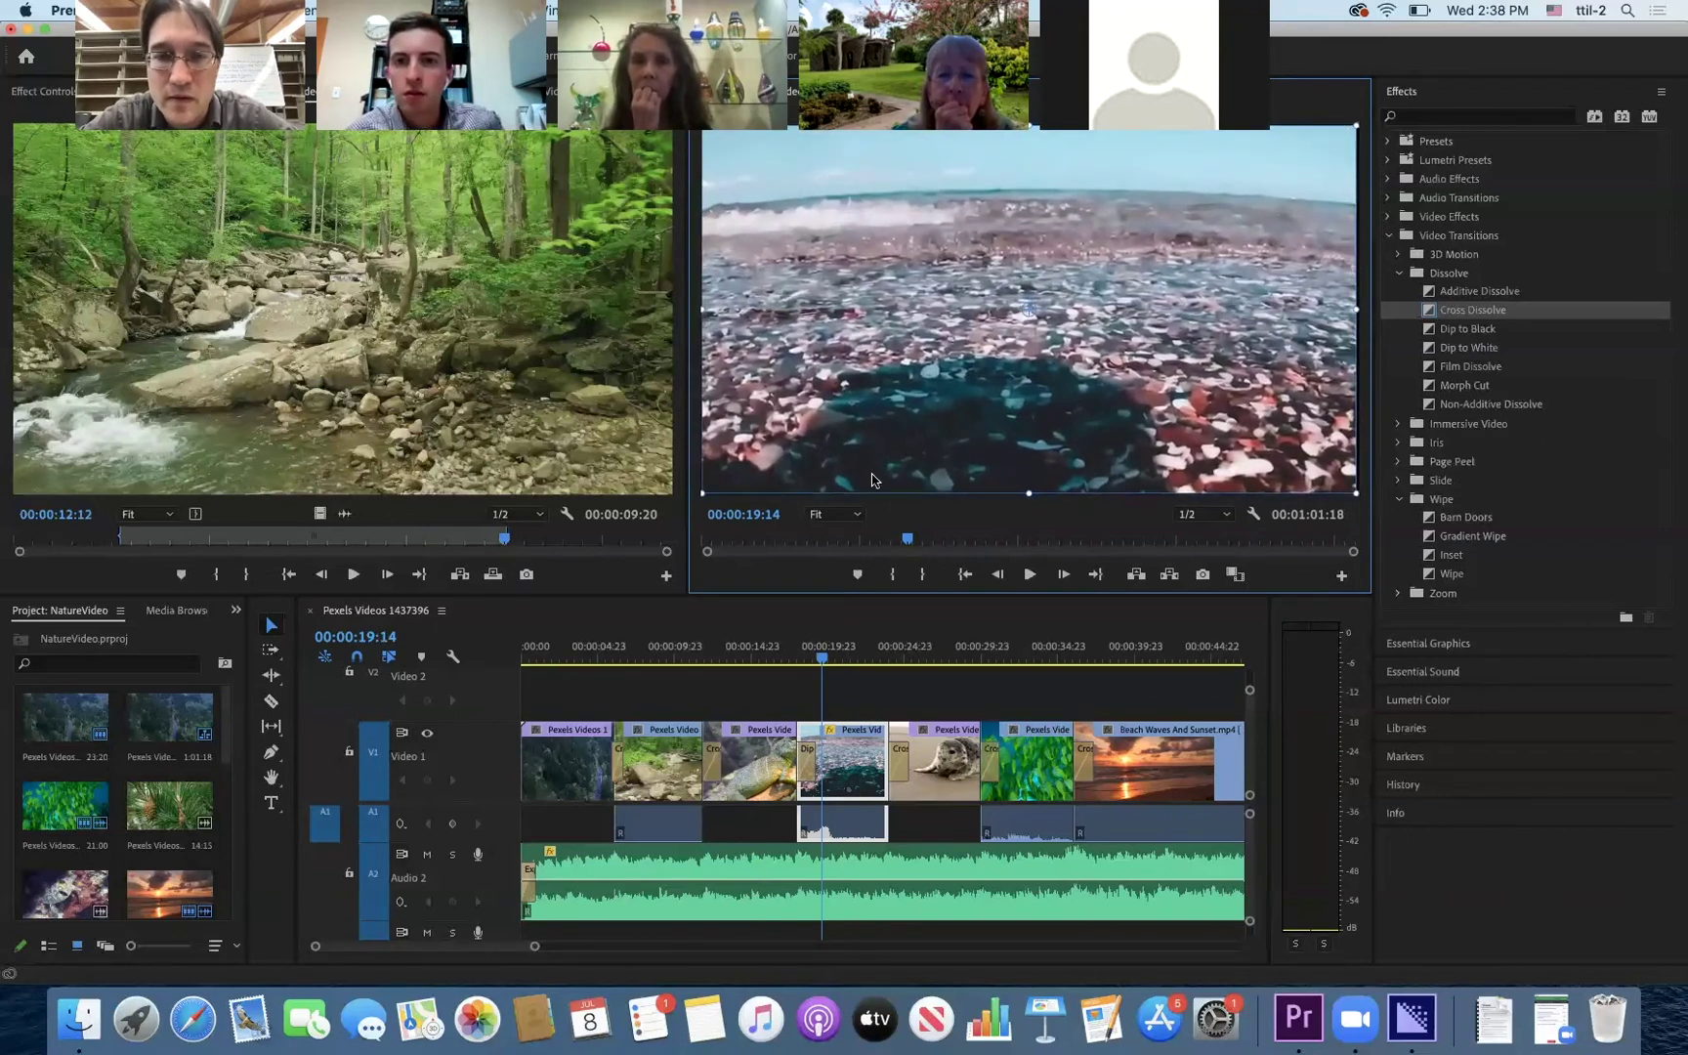
- Set the Program Monitor zoom to 25% after trying 75%, 50% and 100%
click(836, 514)
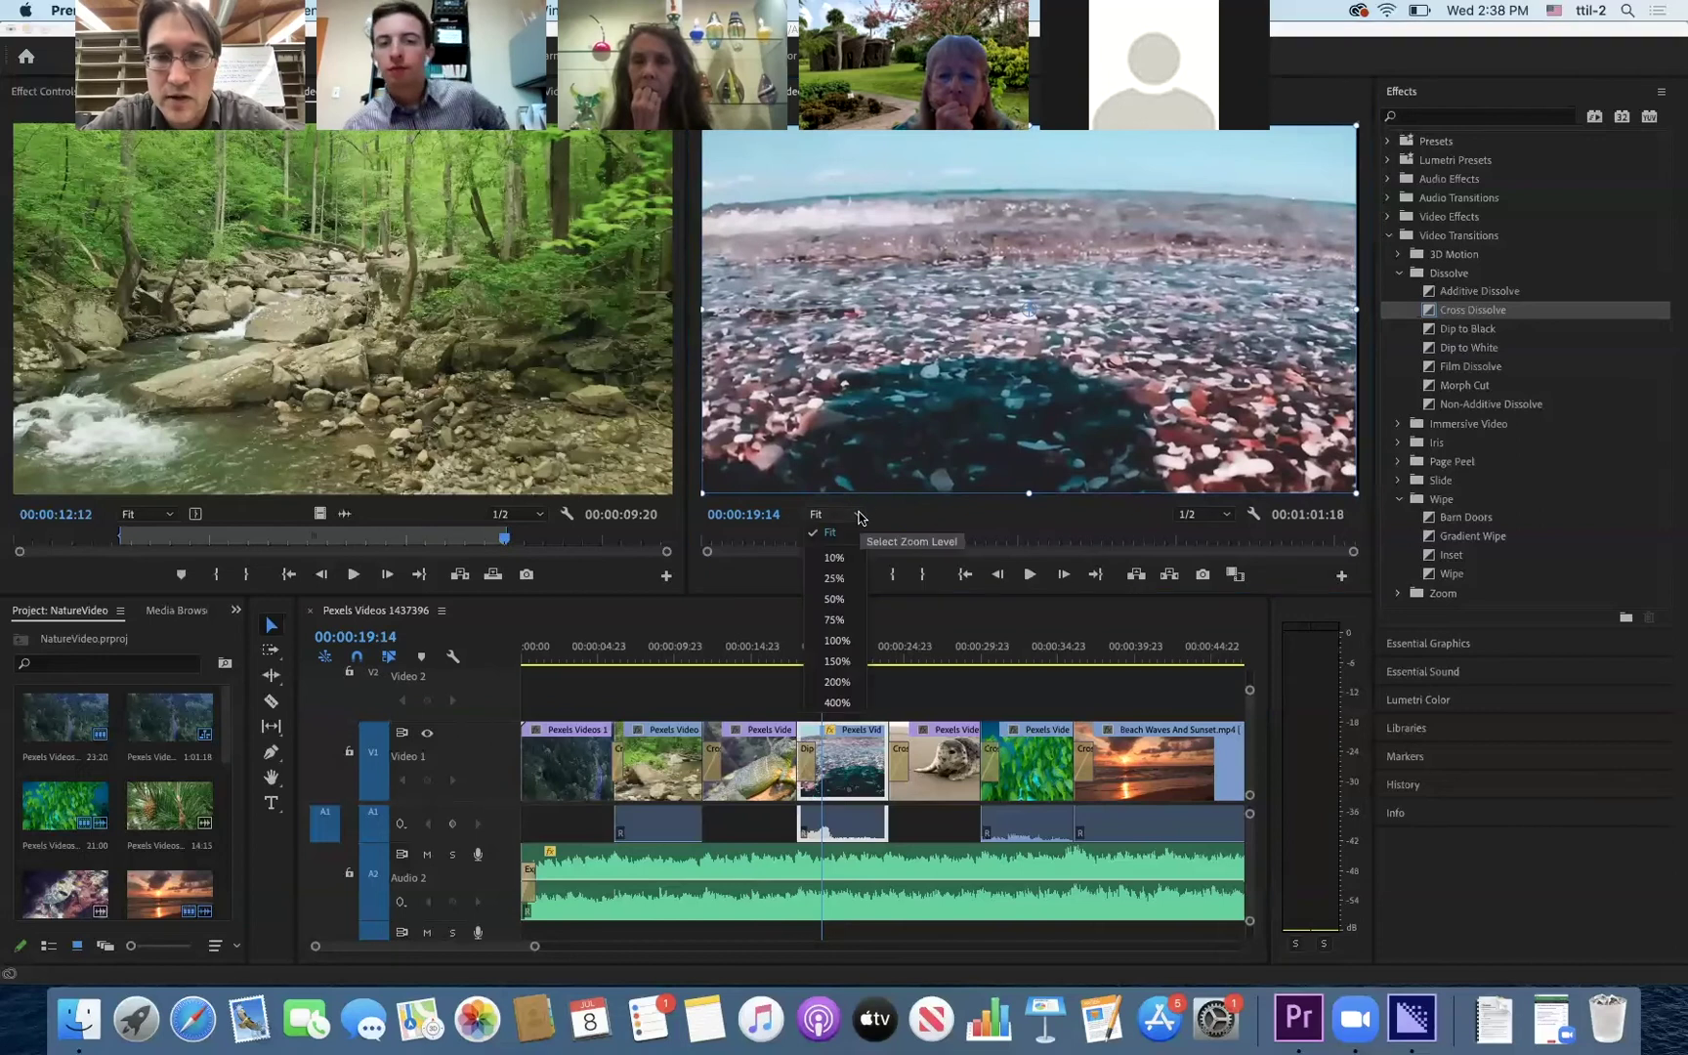
click(835, 622)
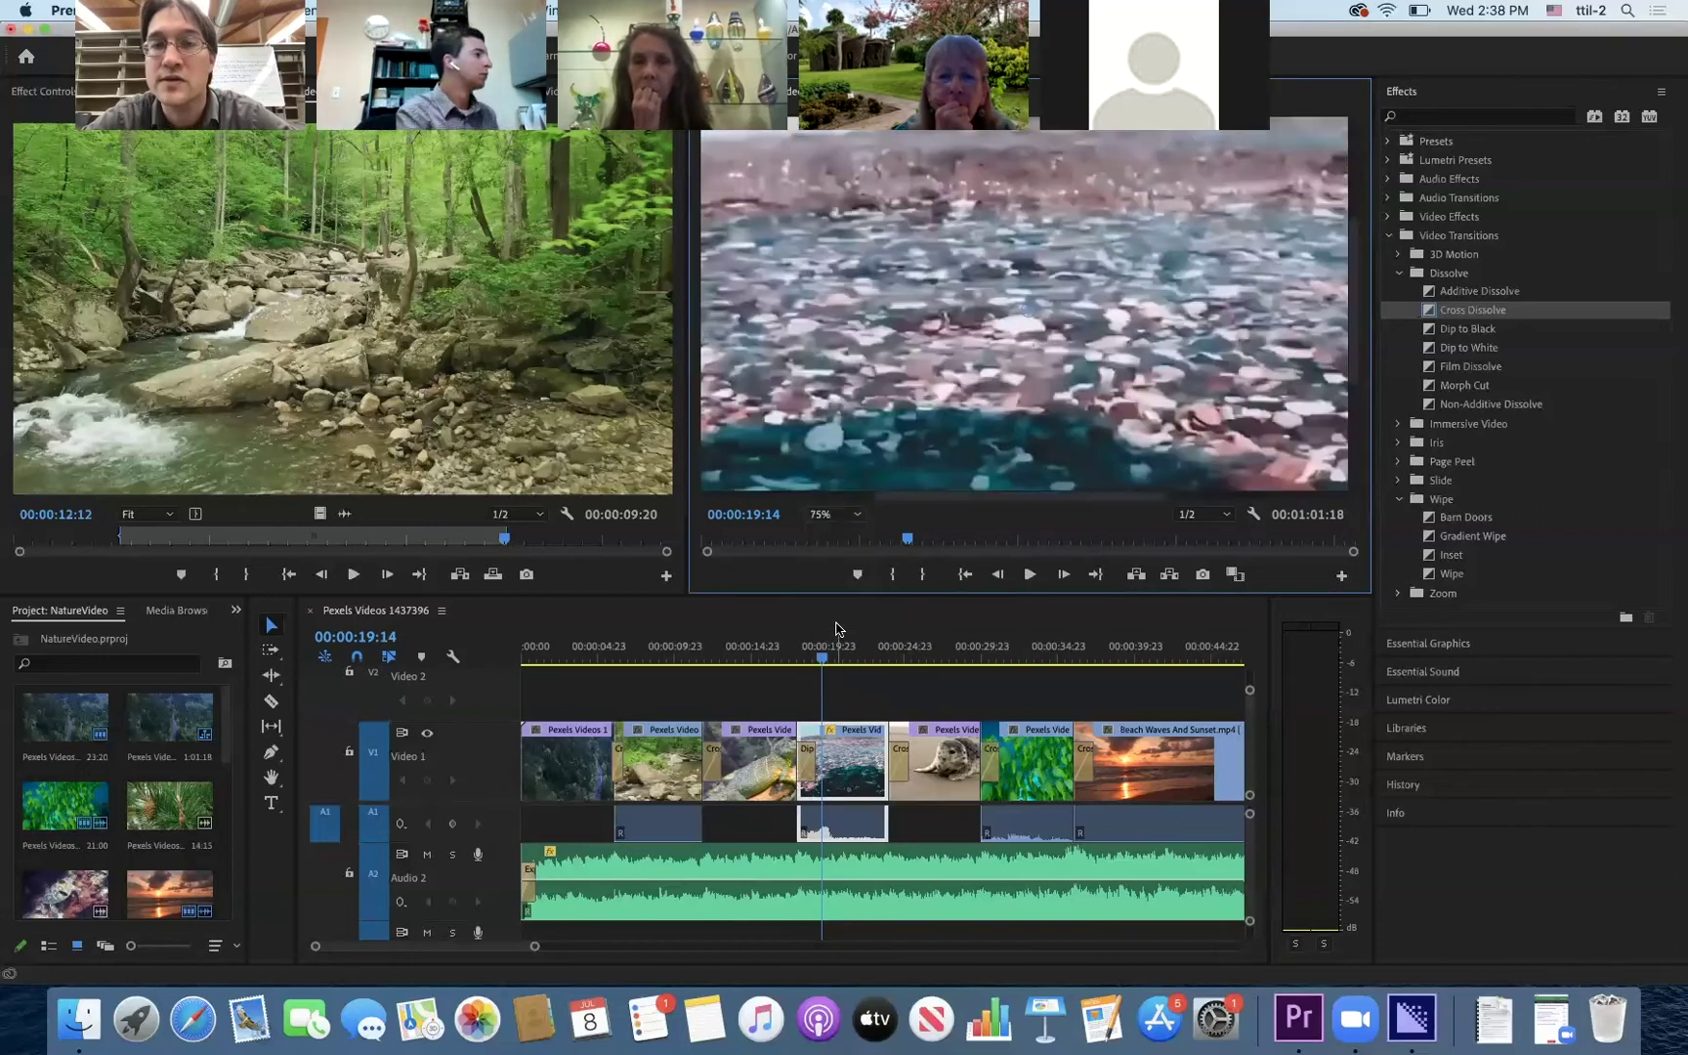
click(848, 514)
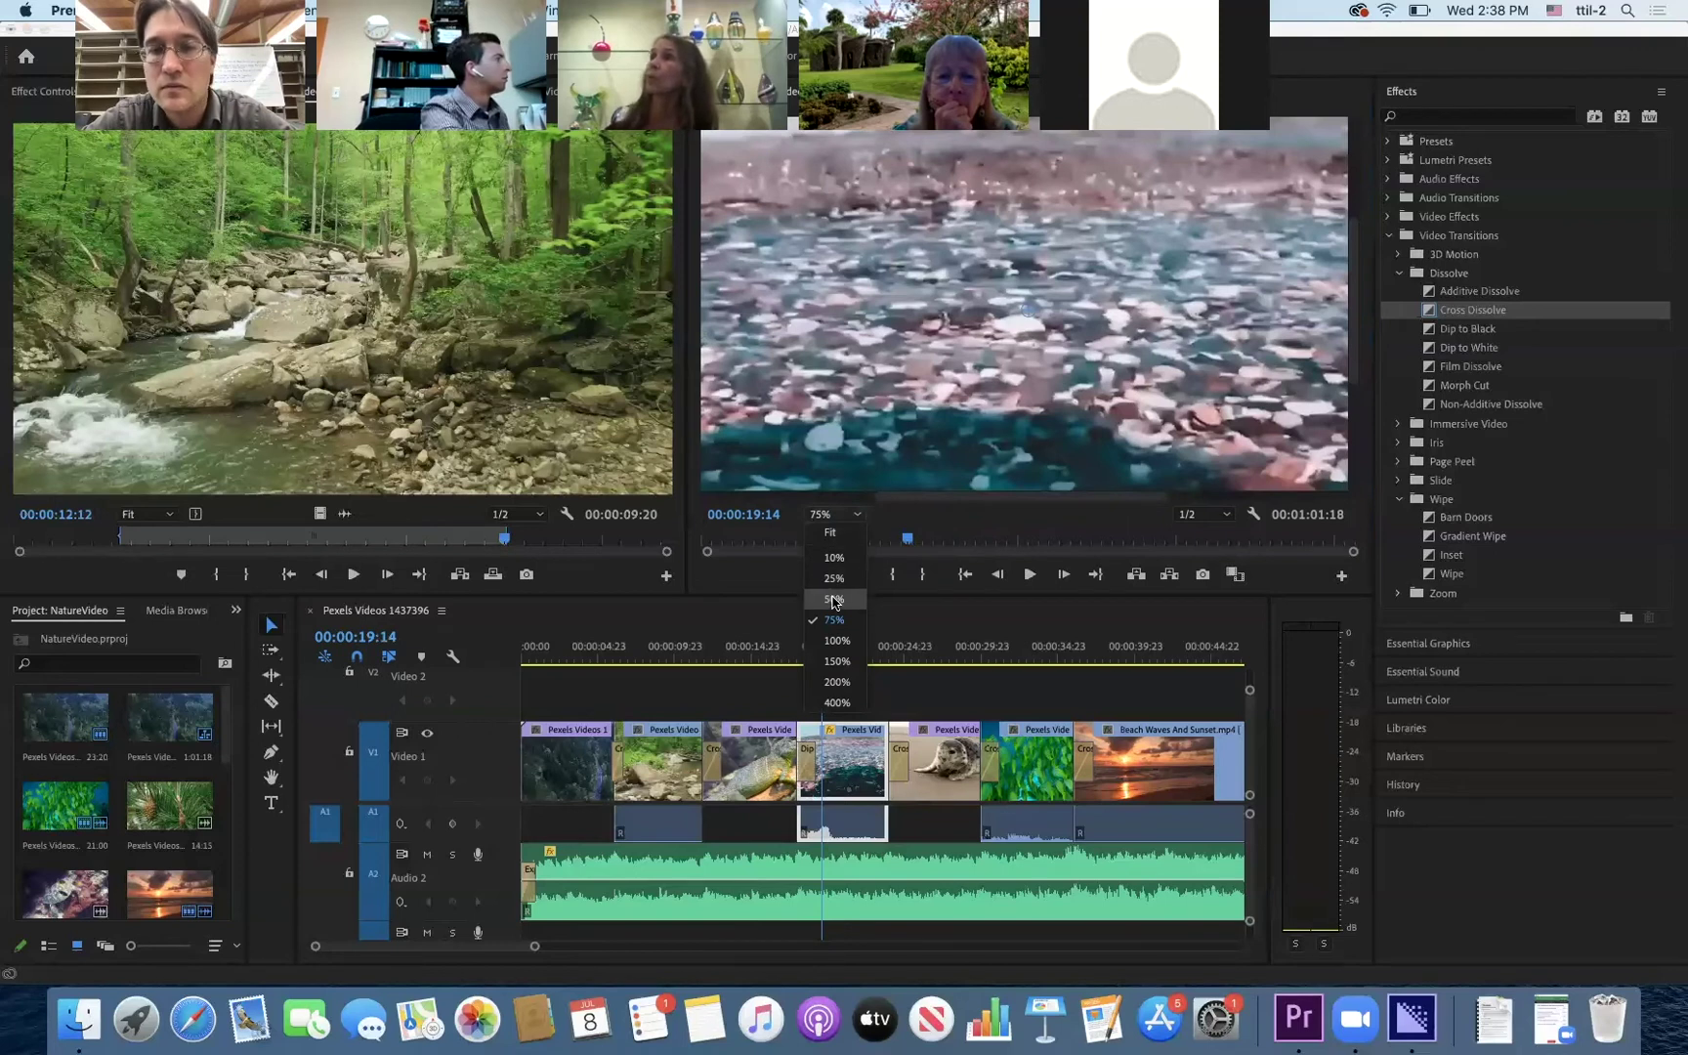
click(835, 599)
click(848, 514)
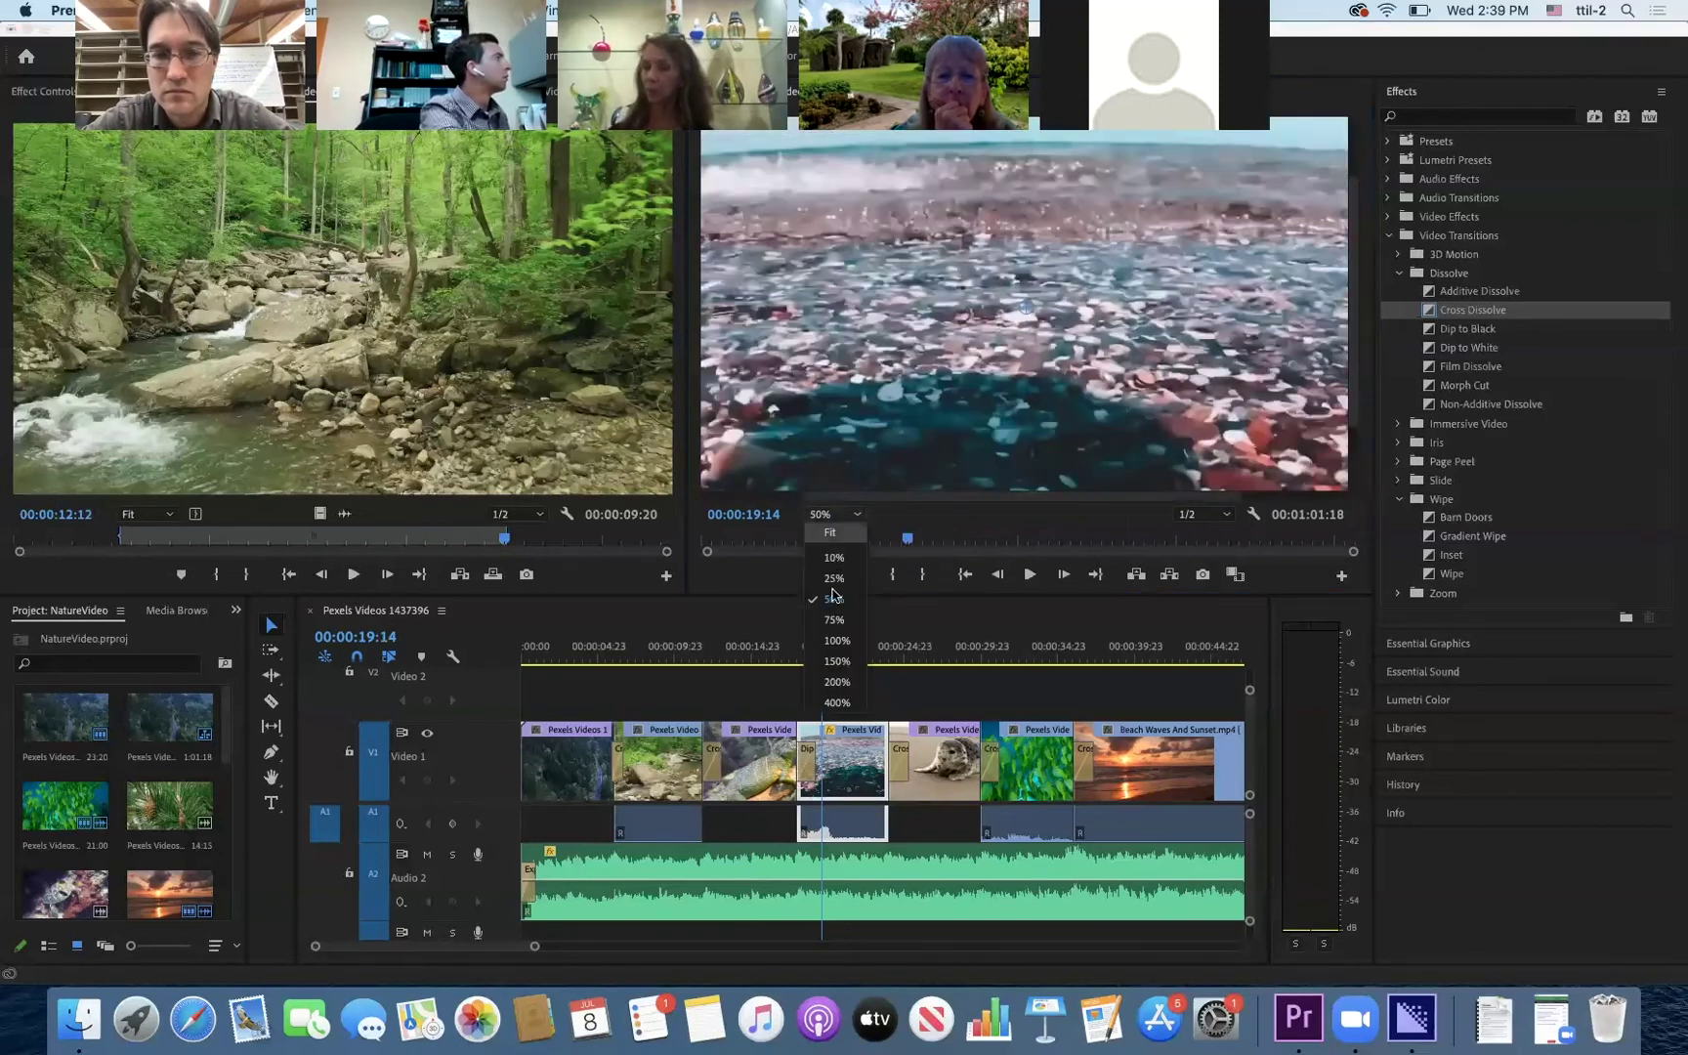
click(837, 641)
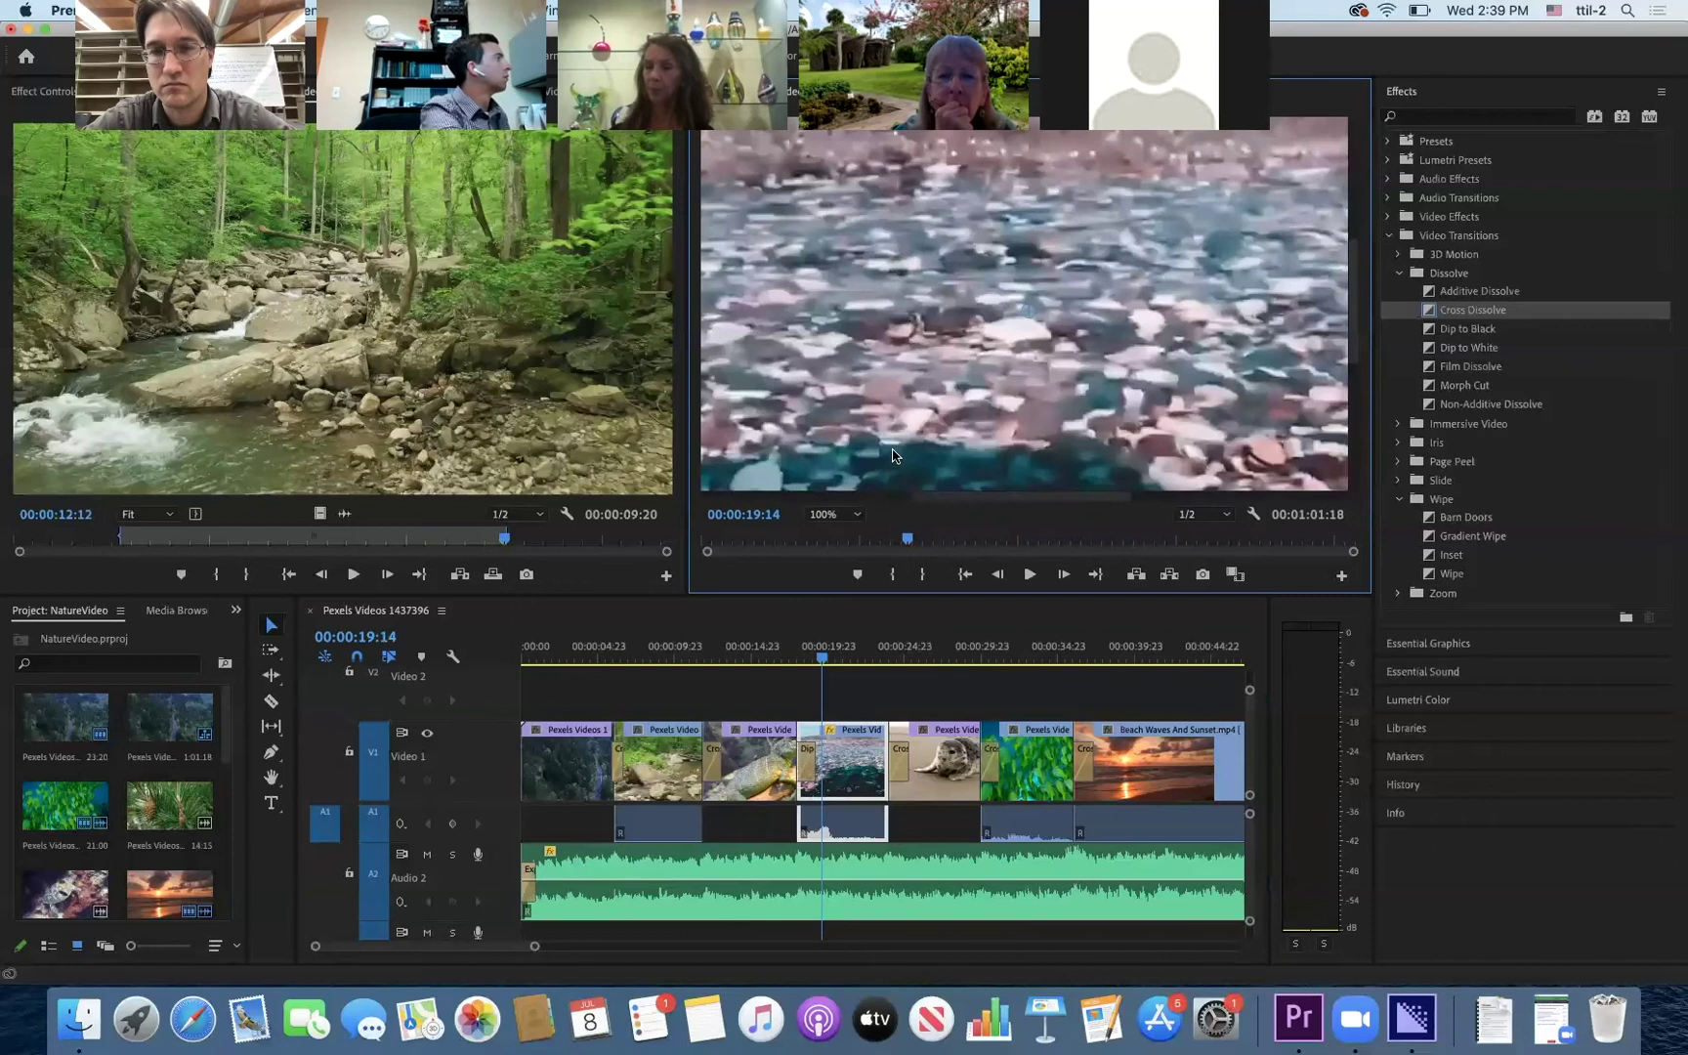
click(860, 518)
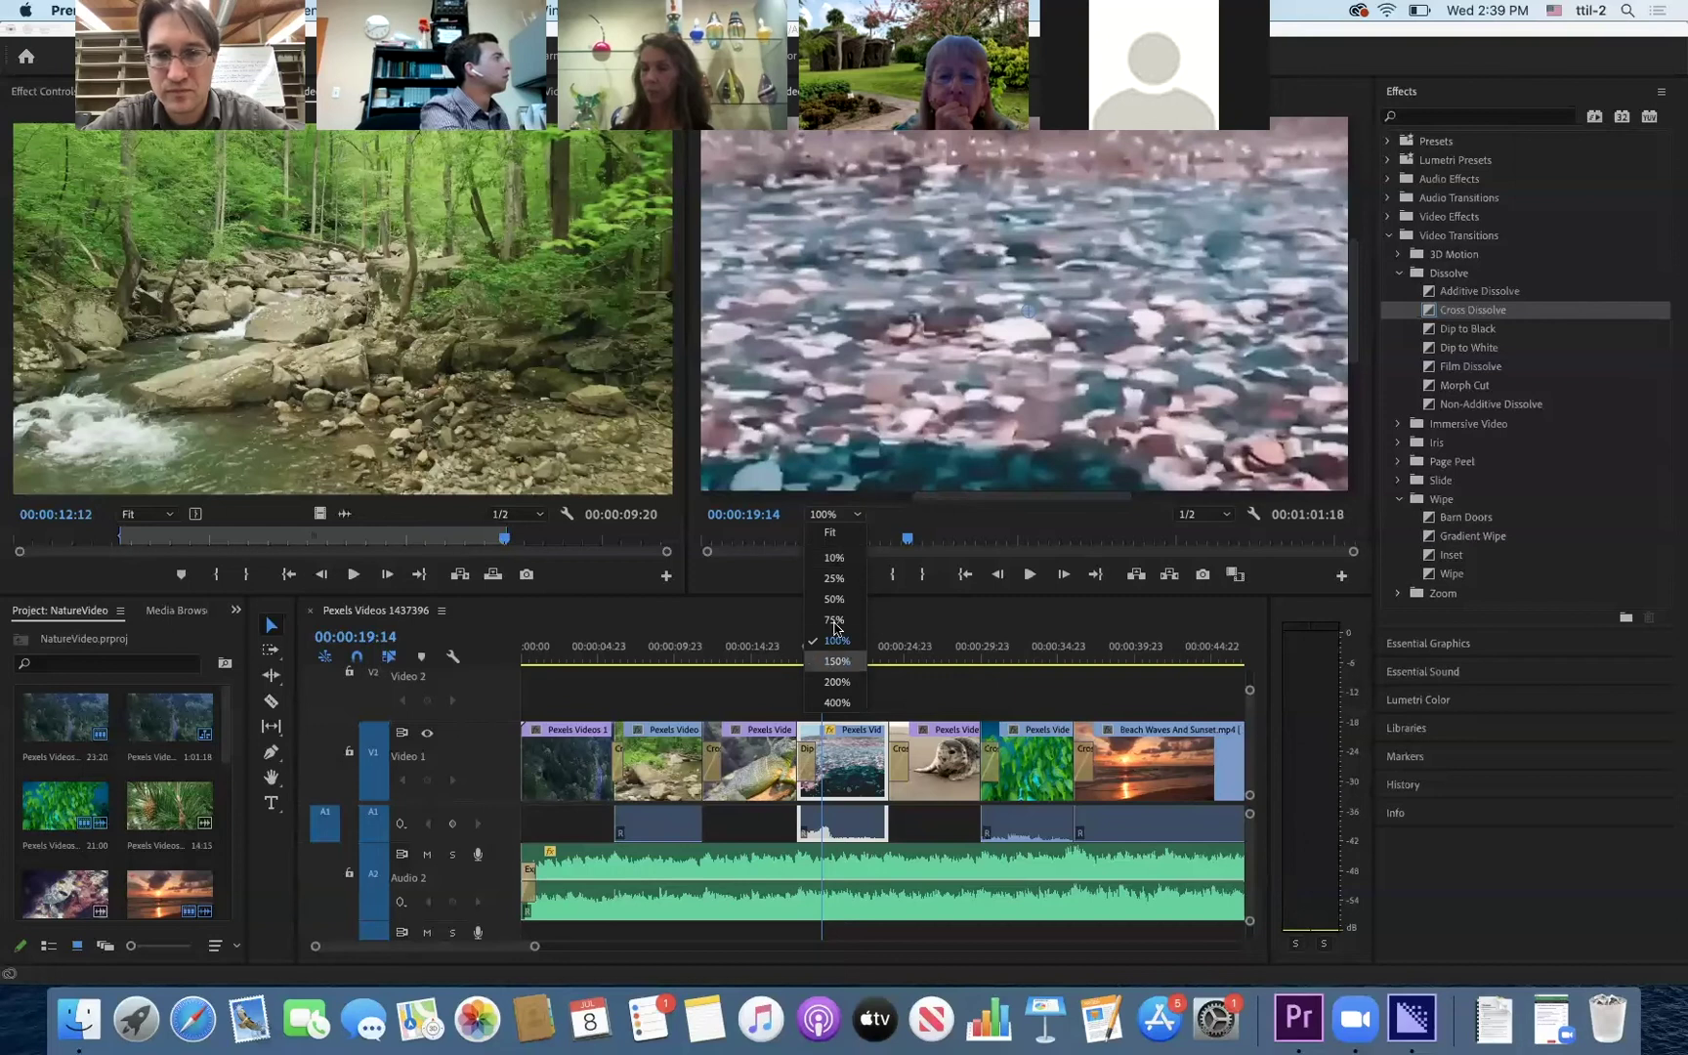
click(835, 578)
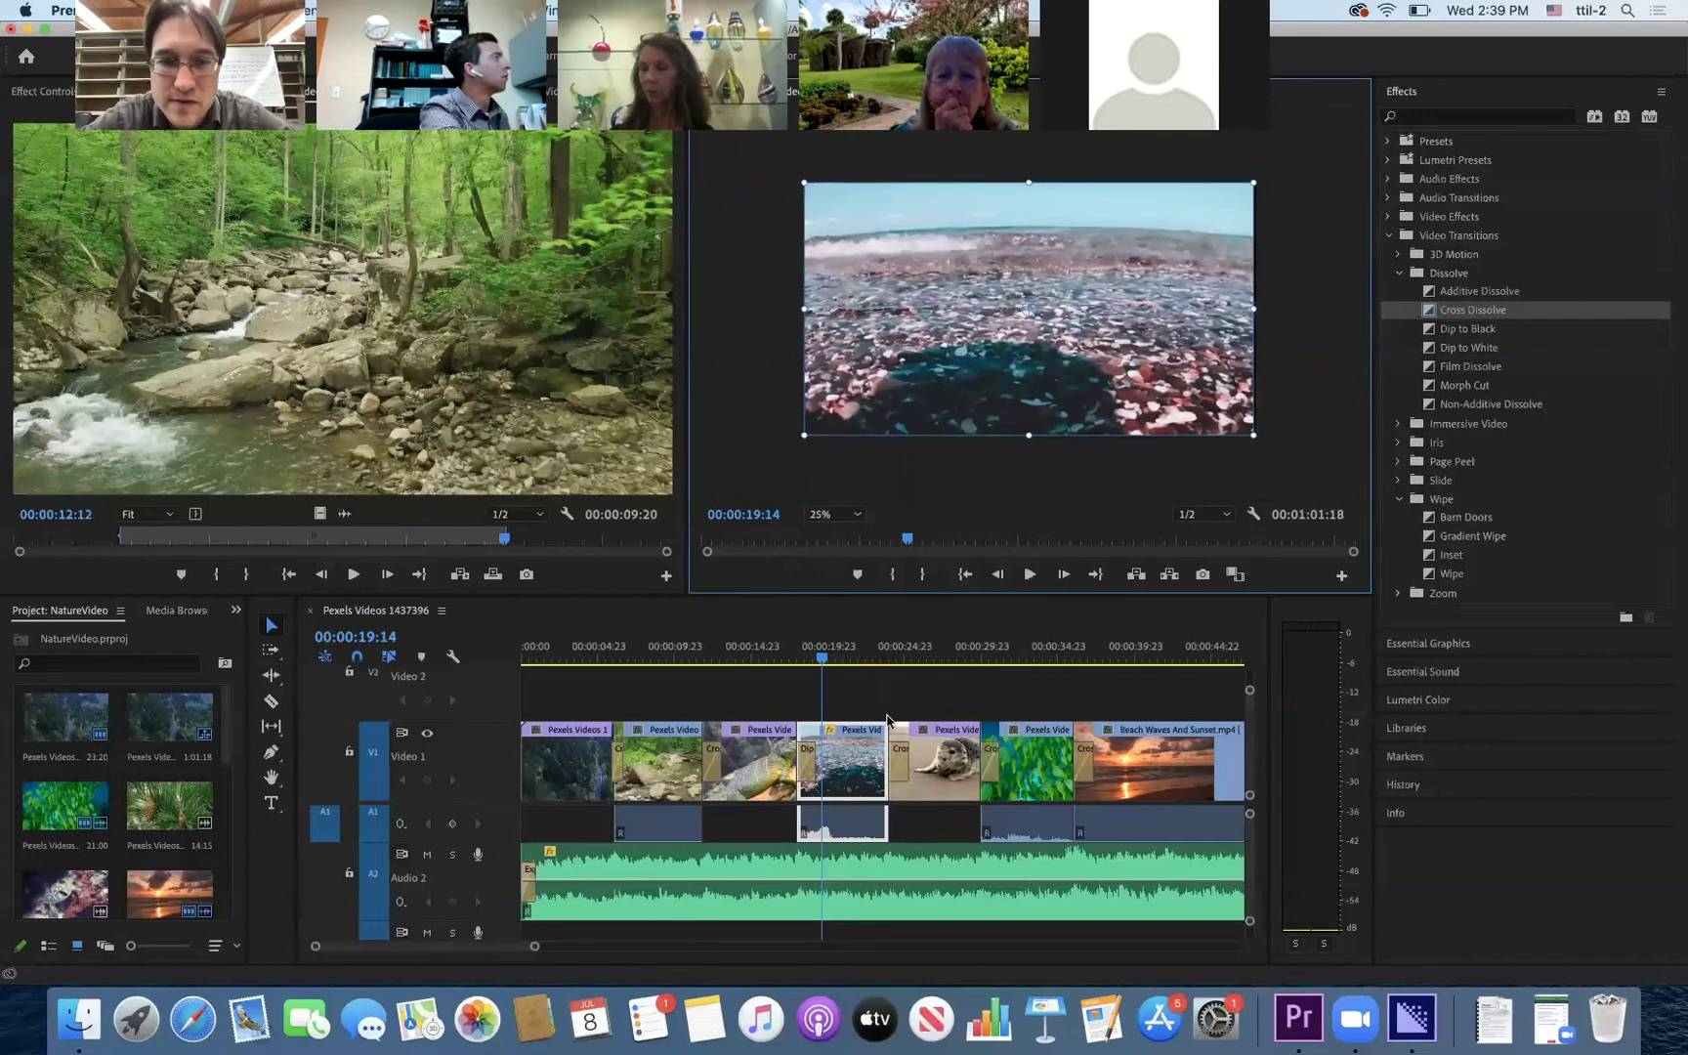
drag(822, 658, 927, 670)
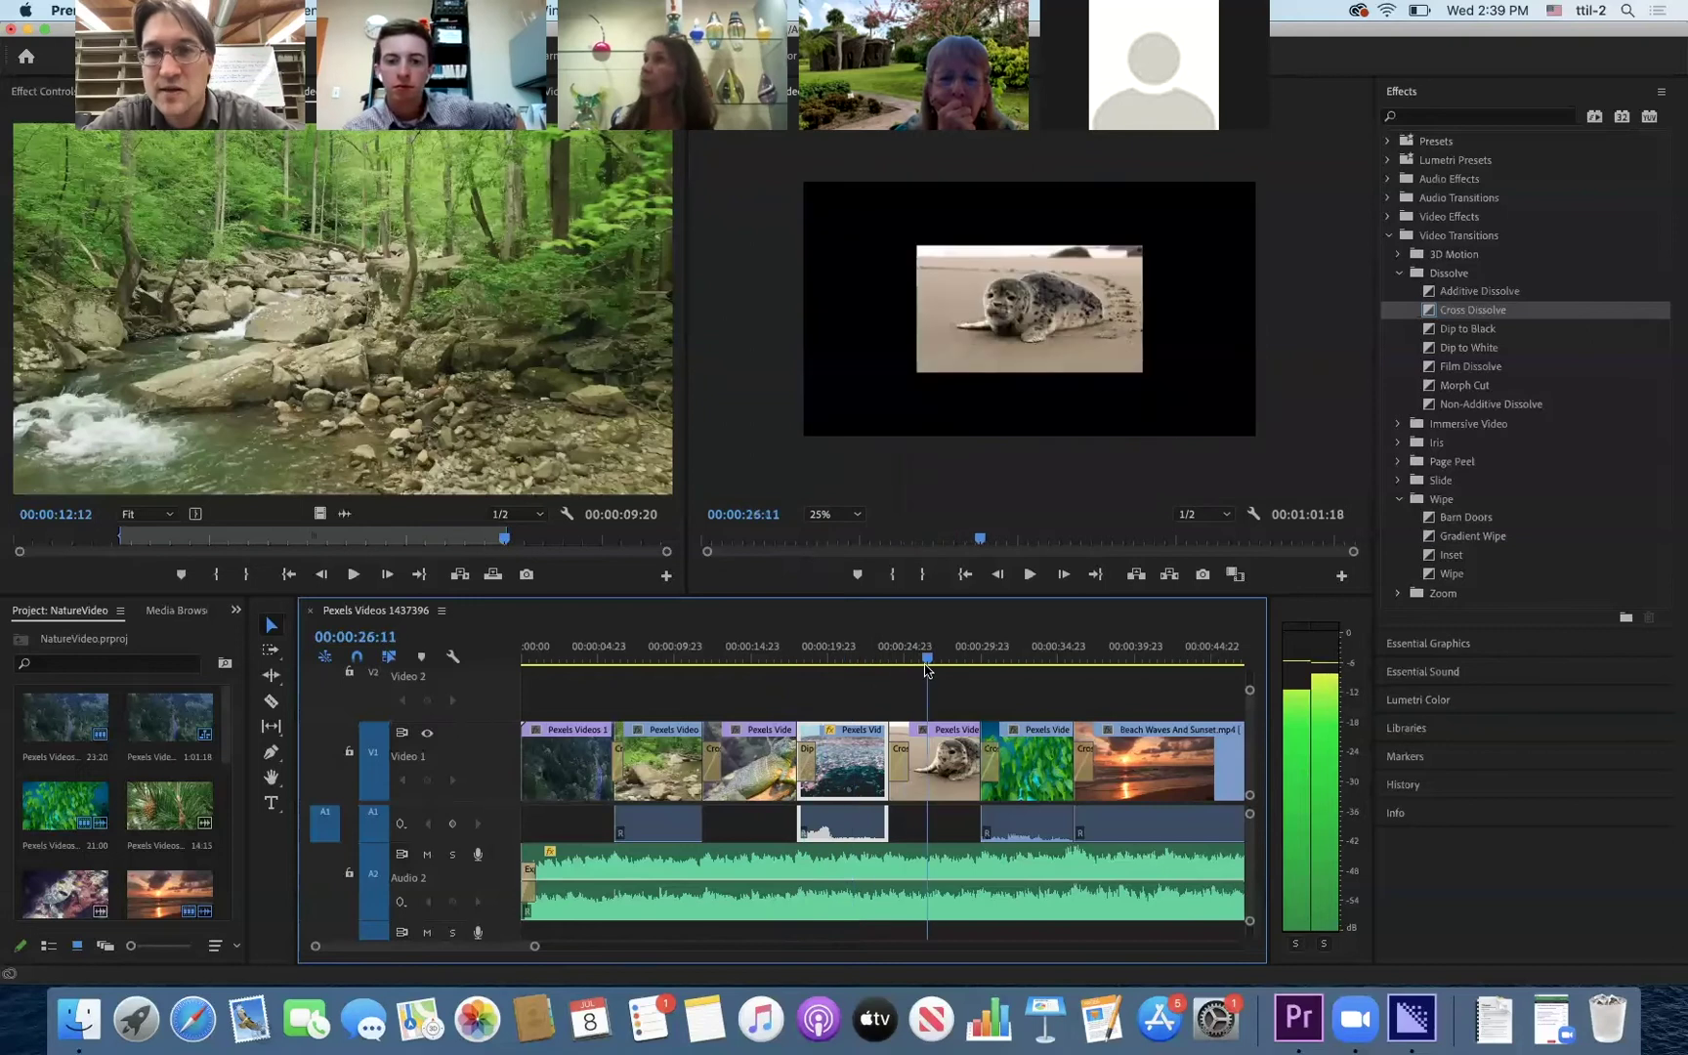
- Scale the seal clip up to fill the frame
click(1032, 325)
click(969, 832)
click(958, 767)
click(1088, 318)
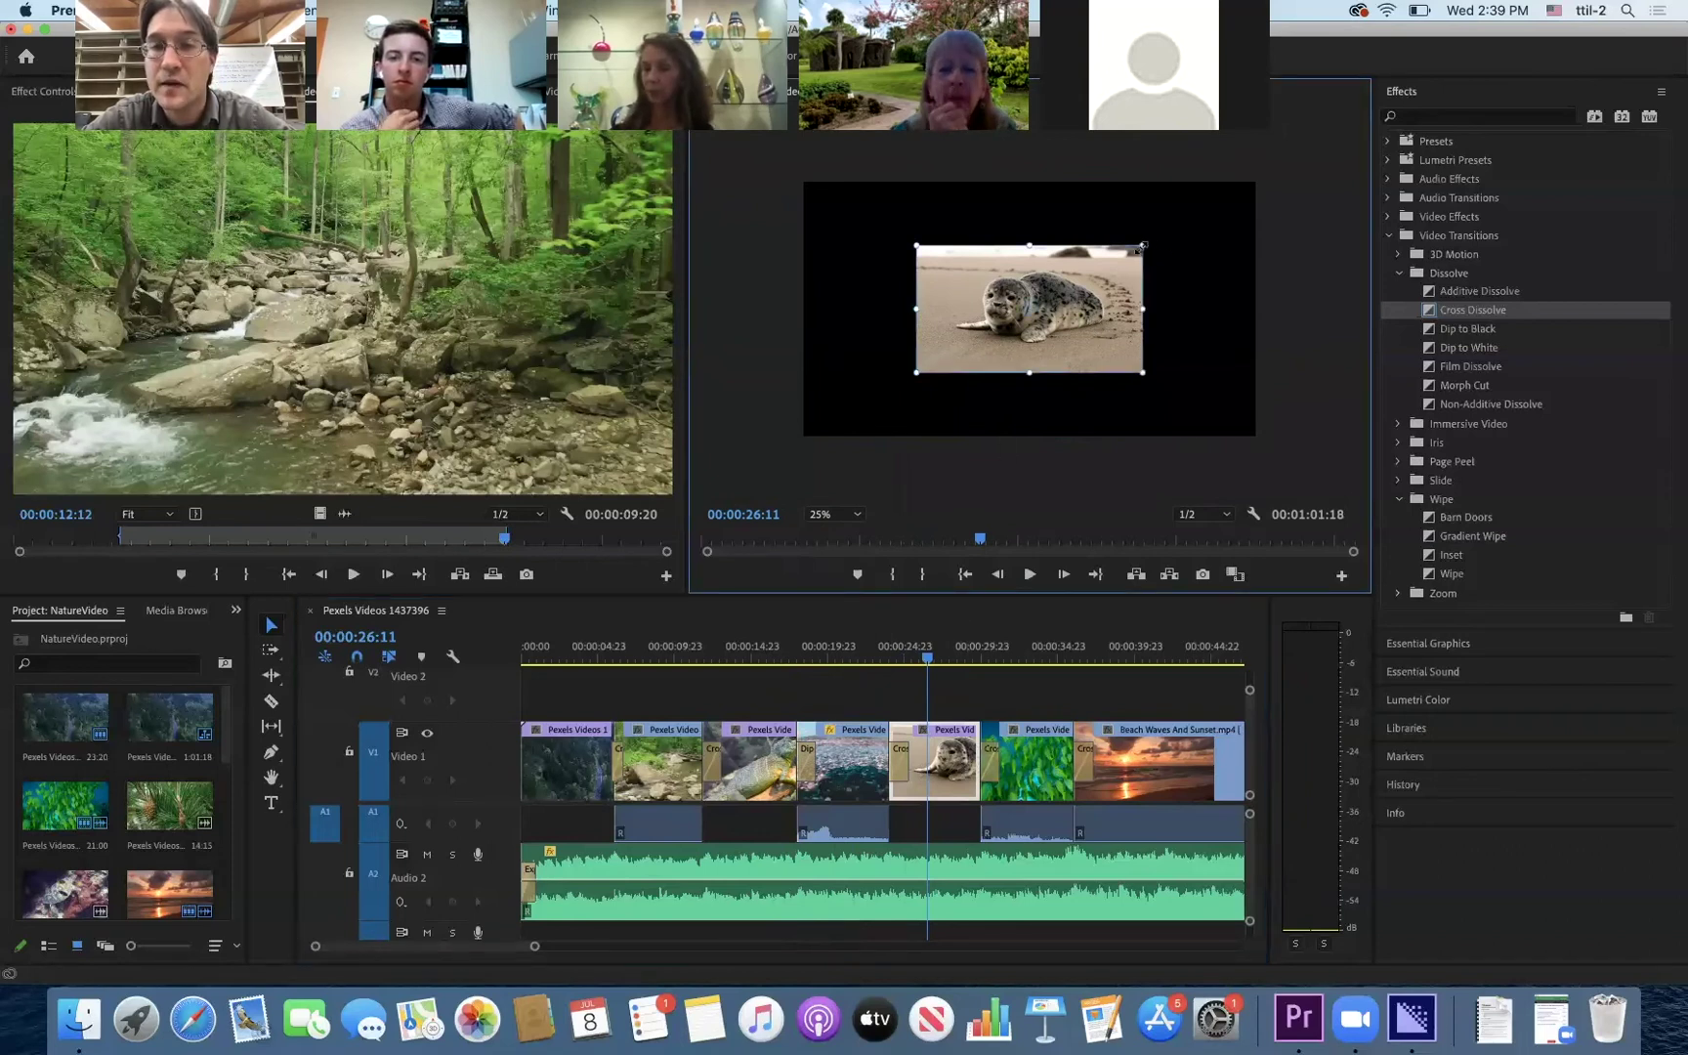
drag(1141, 248, 1251, 180)
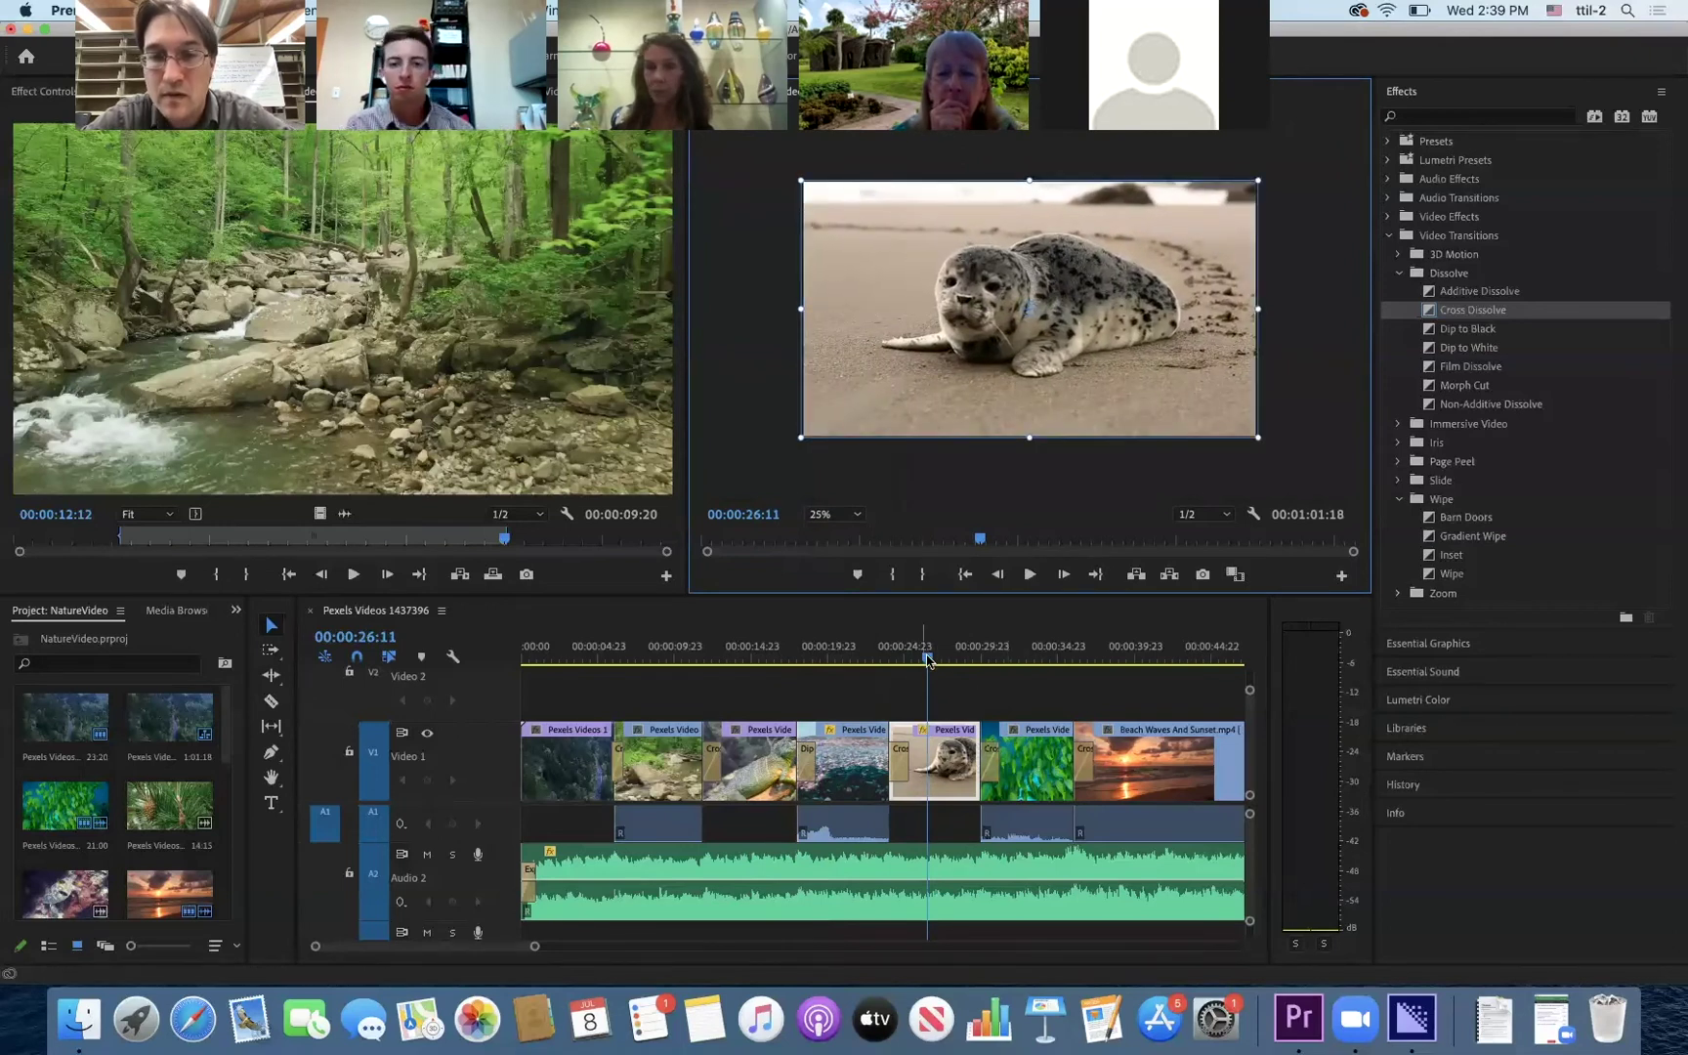
- Scale the green fish clip up to fill the frame
click(1019, 659)
click(1062, 333)
click(1019, 757)
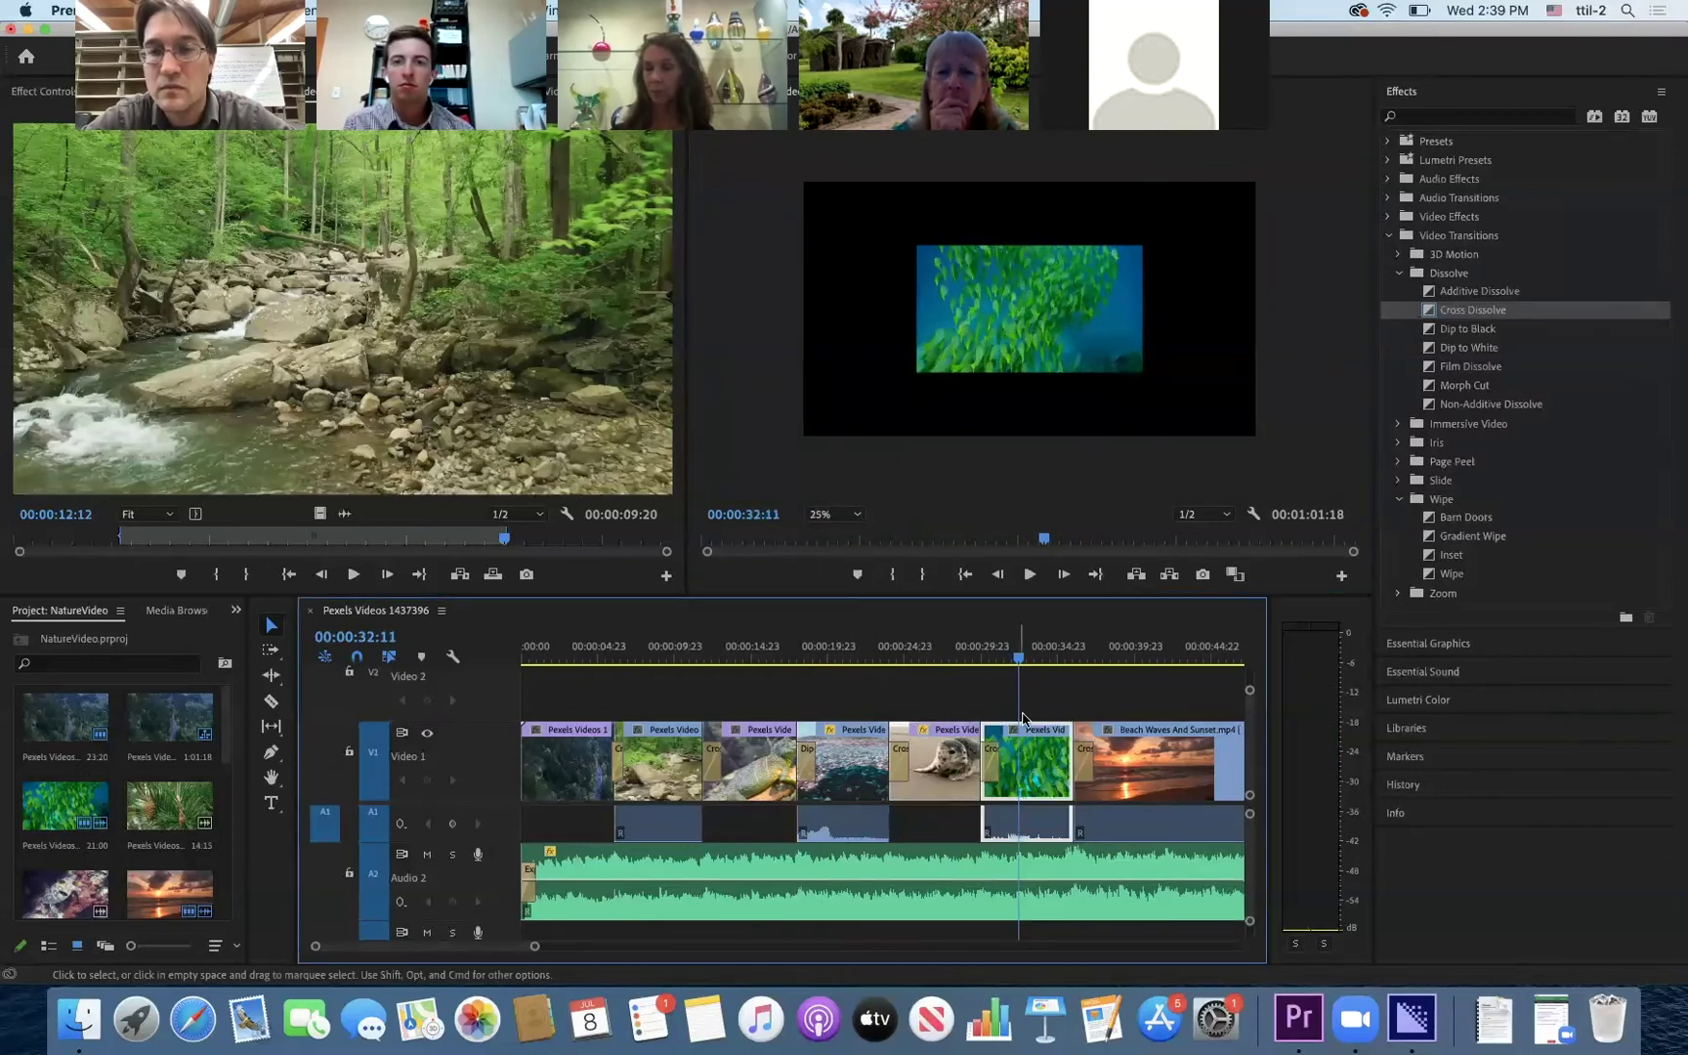
click(1088, 319)
drag(1145, 241, 1251, 173)
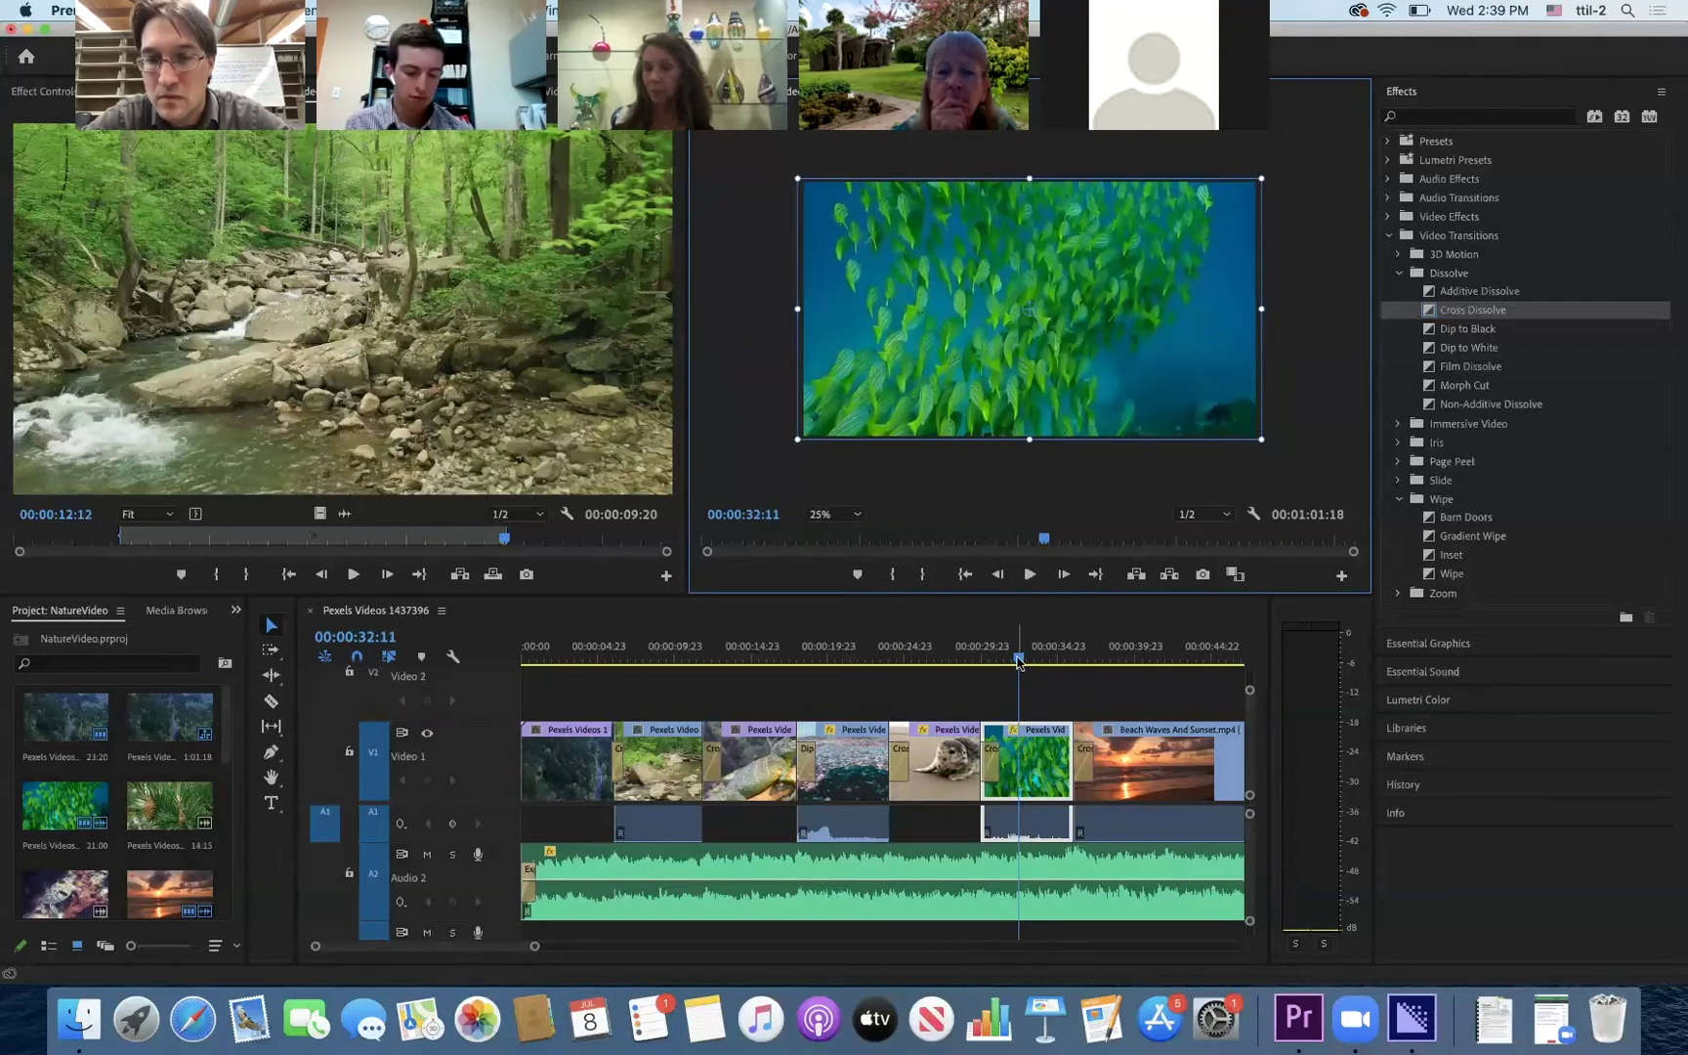
- Scale the Beach Waves And Sunset clip up to fill the frame
drag(1021, 657, 1121, 657)
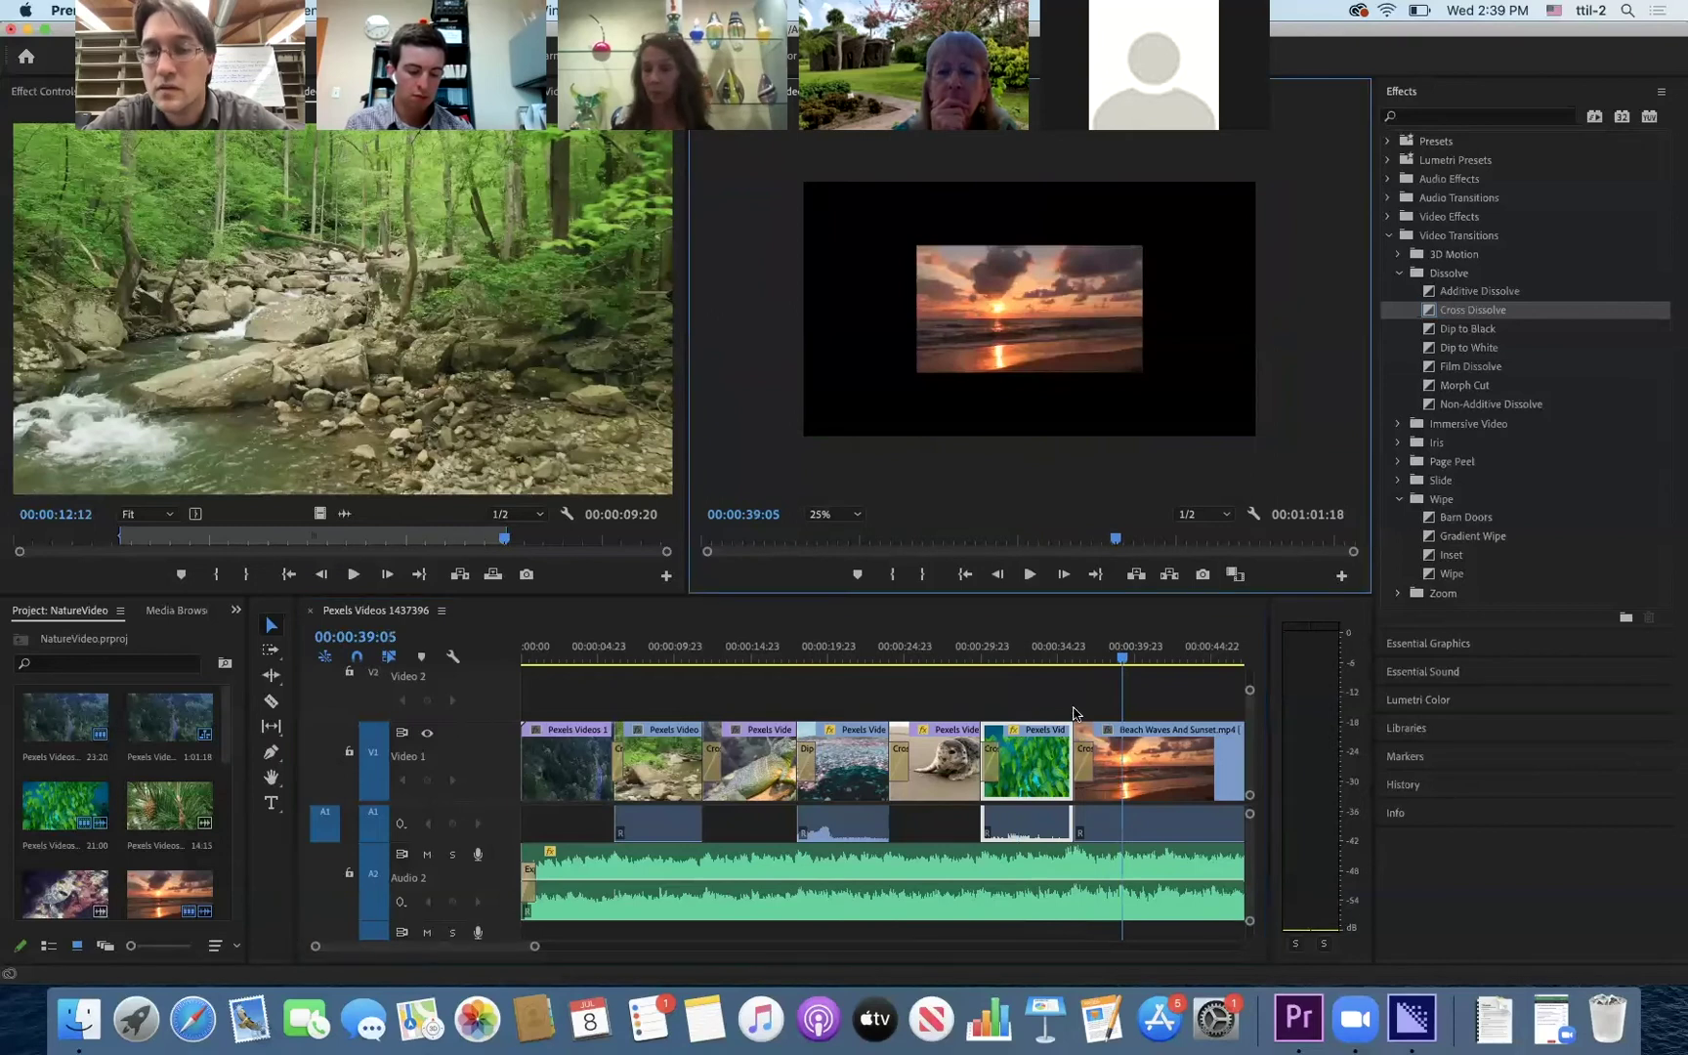
click(1133, 752)
click(1079, 291)
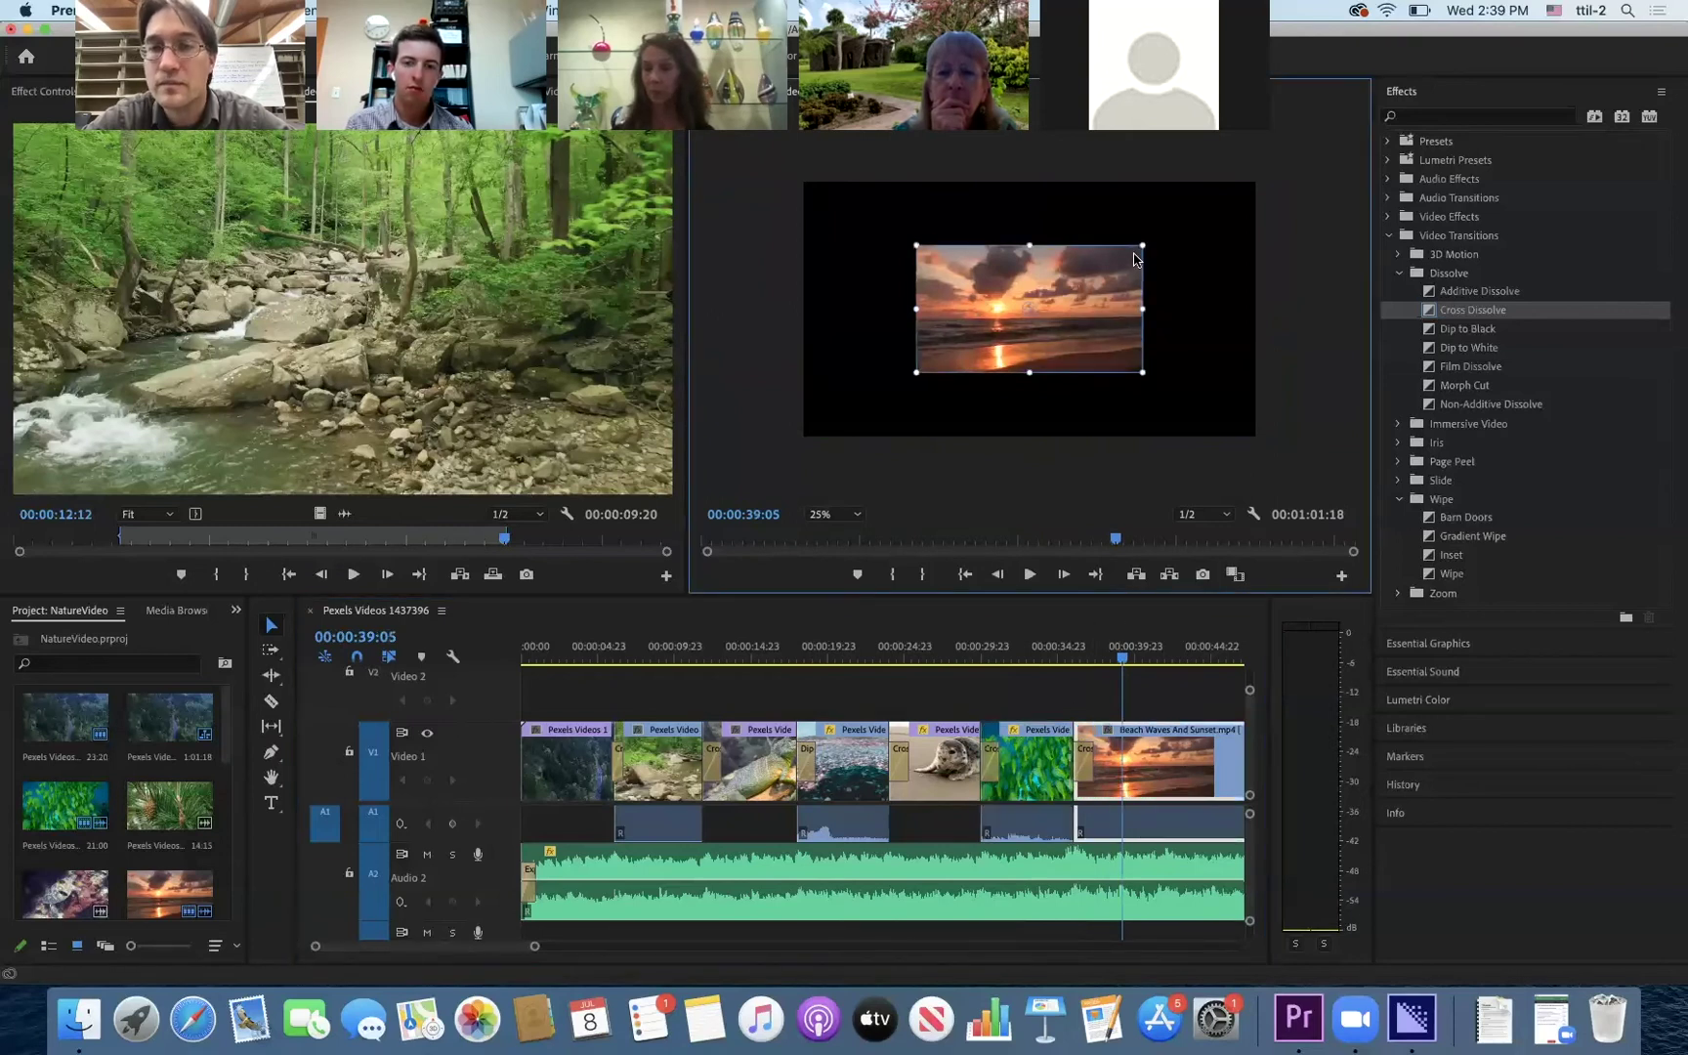
drag(1139, 242, 1263, 174)
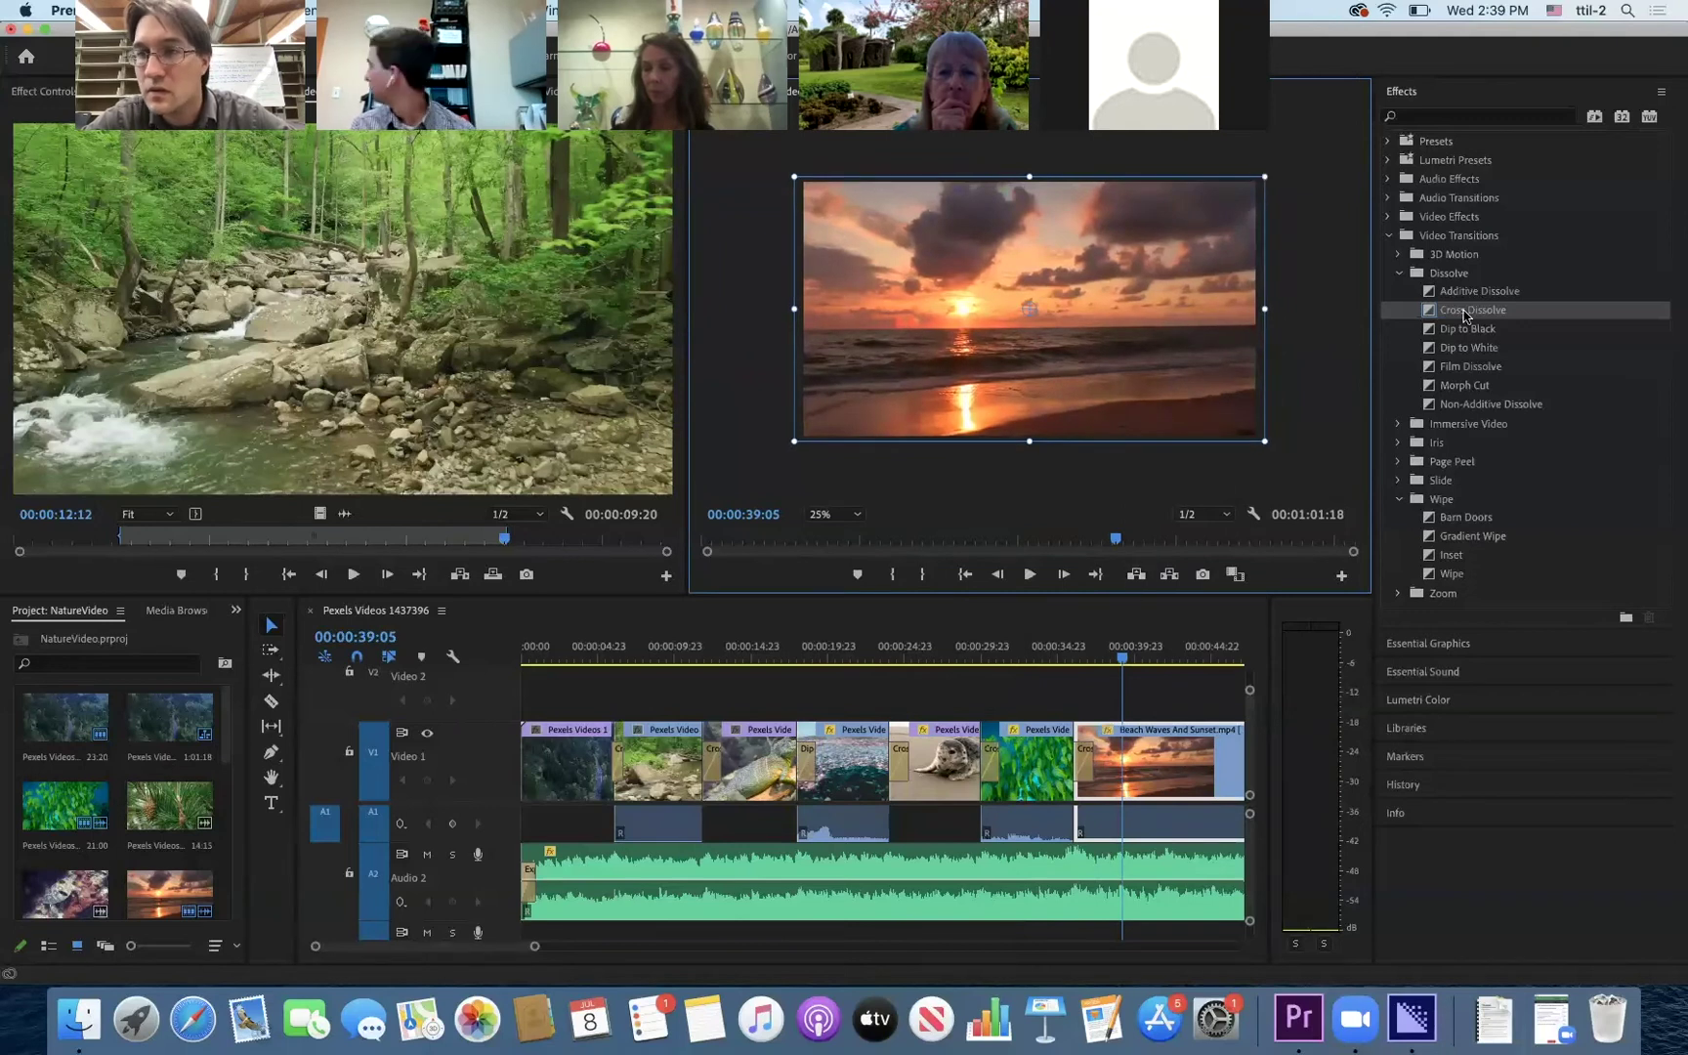
- Replace the Cross Dissolve before the sunset clip with Dip to Black
click(1463, 331)
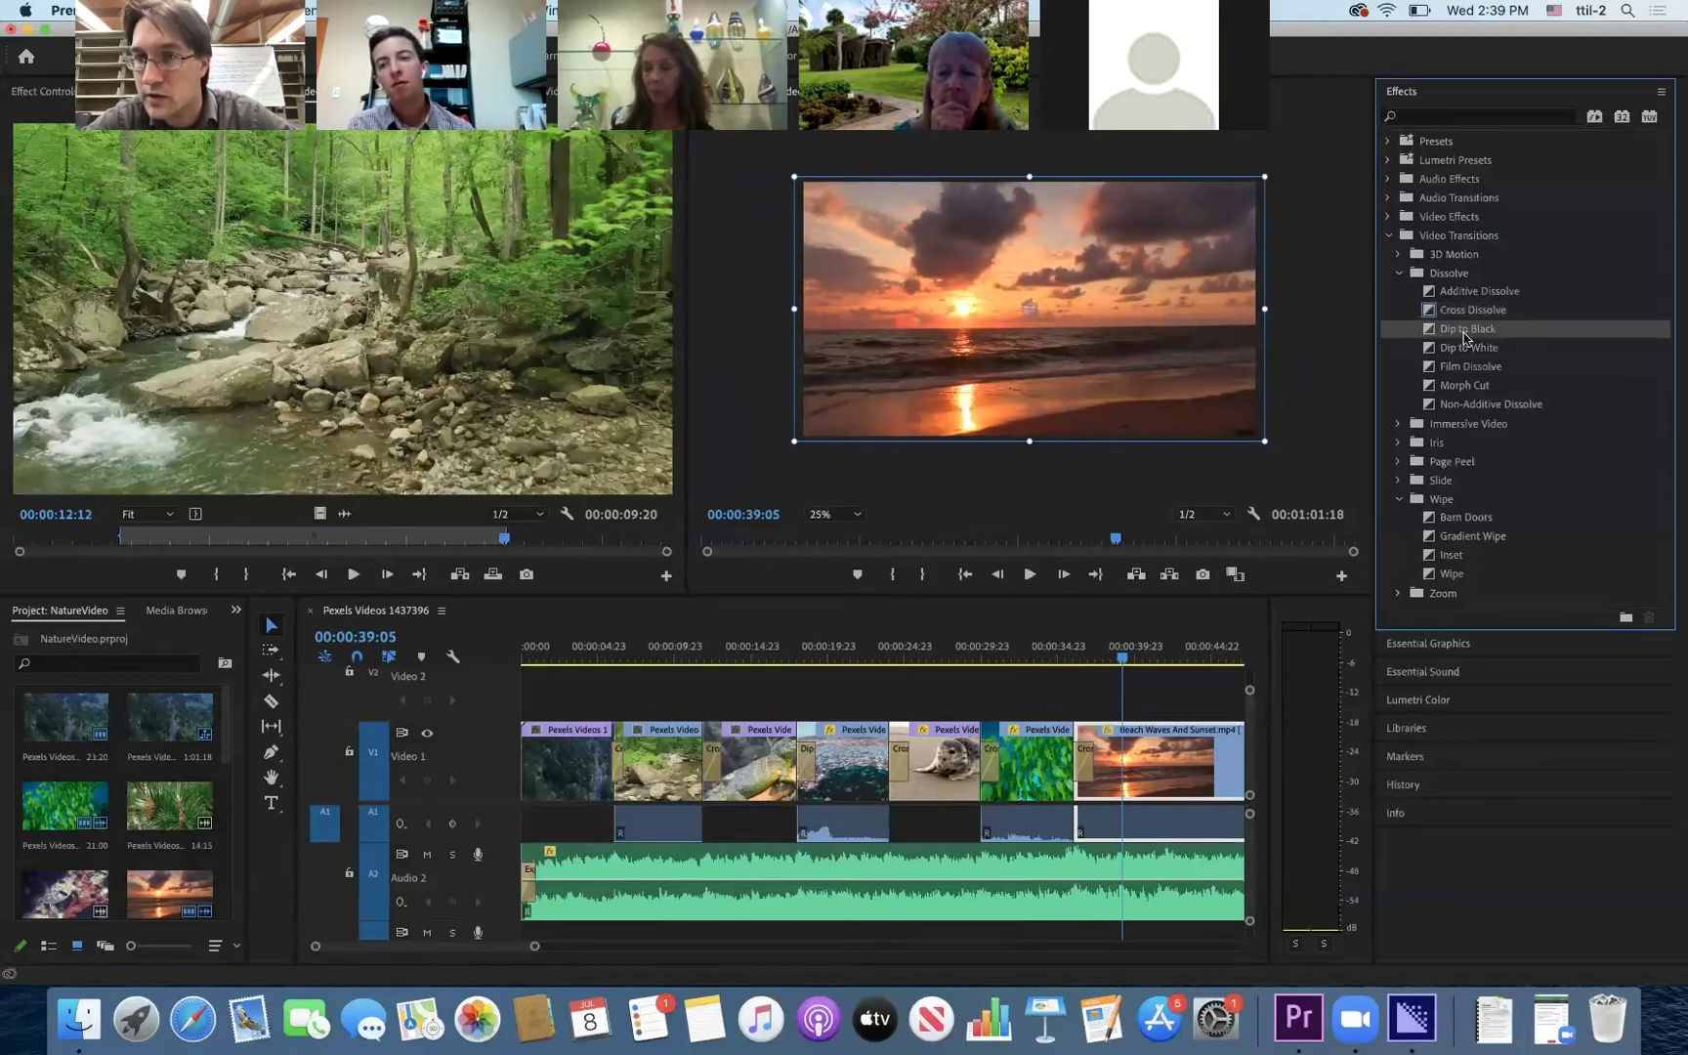
drag(1096, 769, 1094, 767)
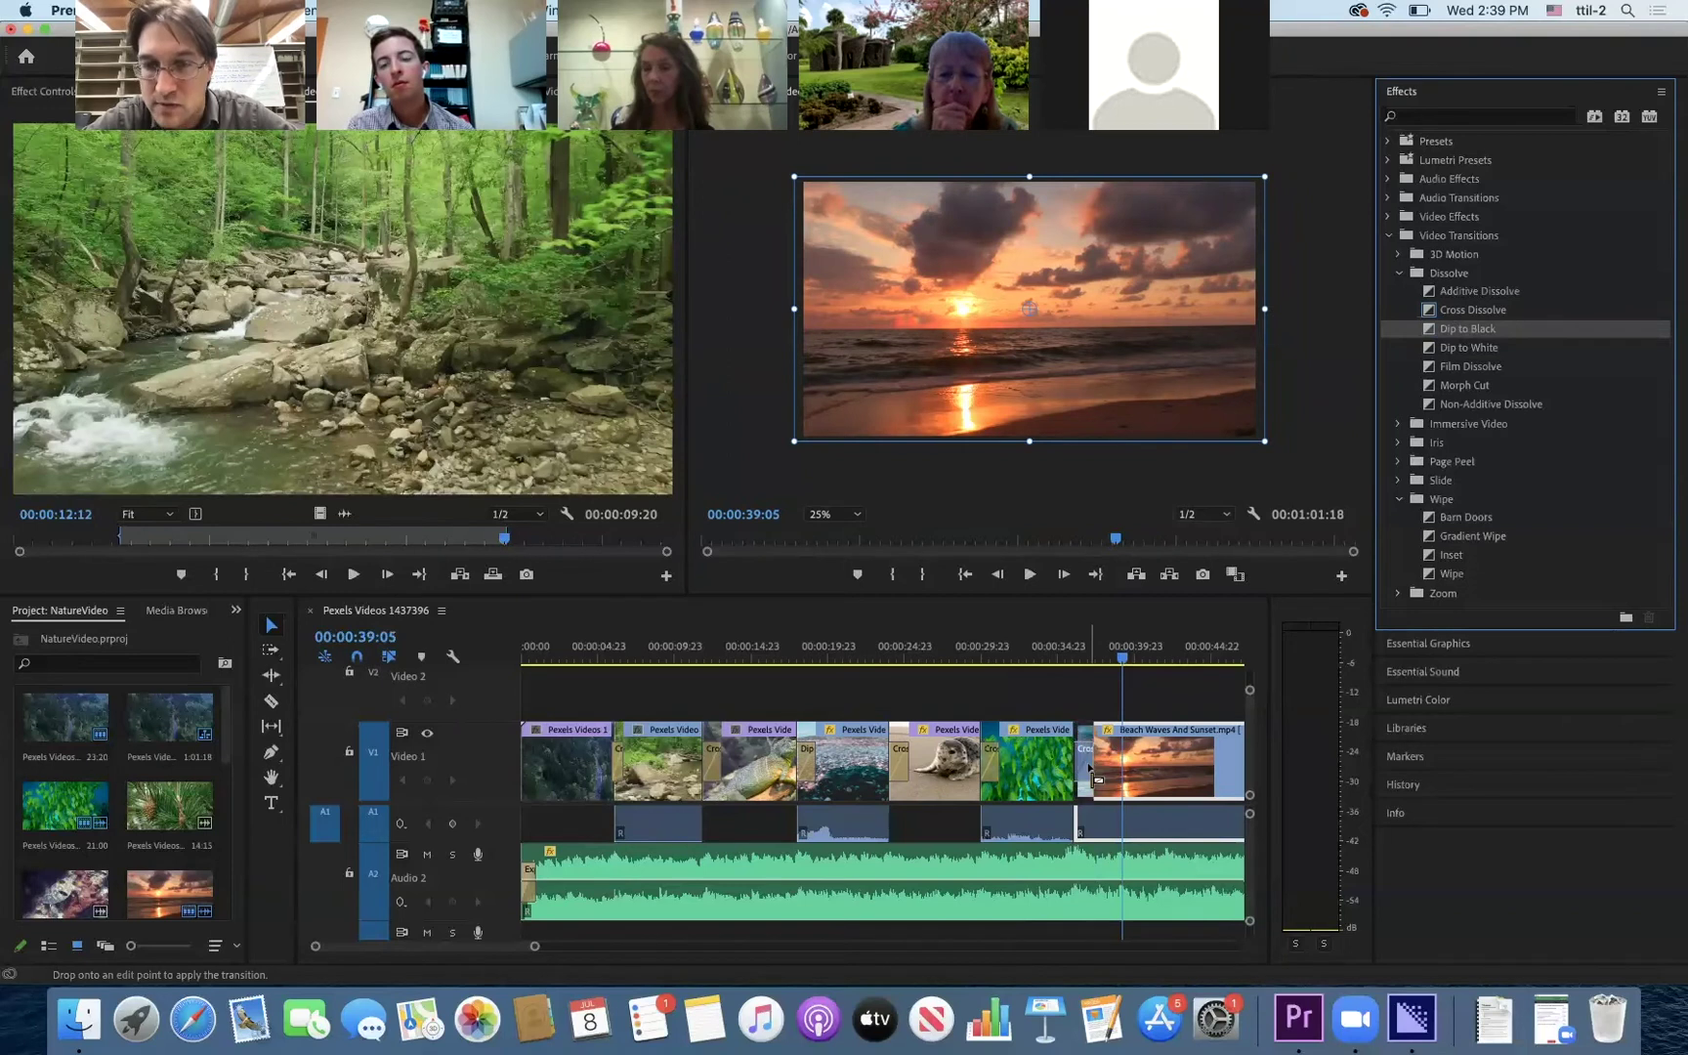
drag(1122, 662, 975, 661)
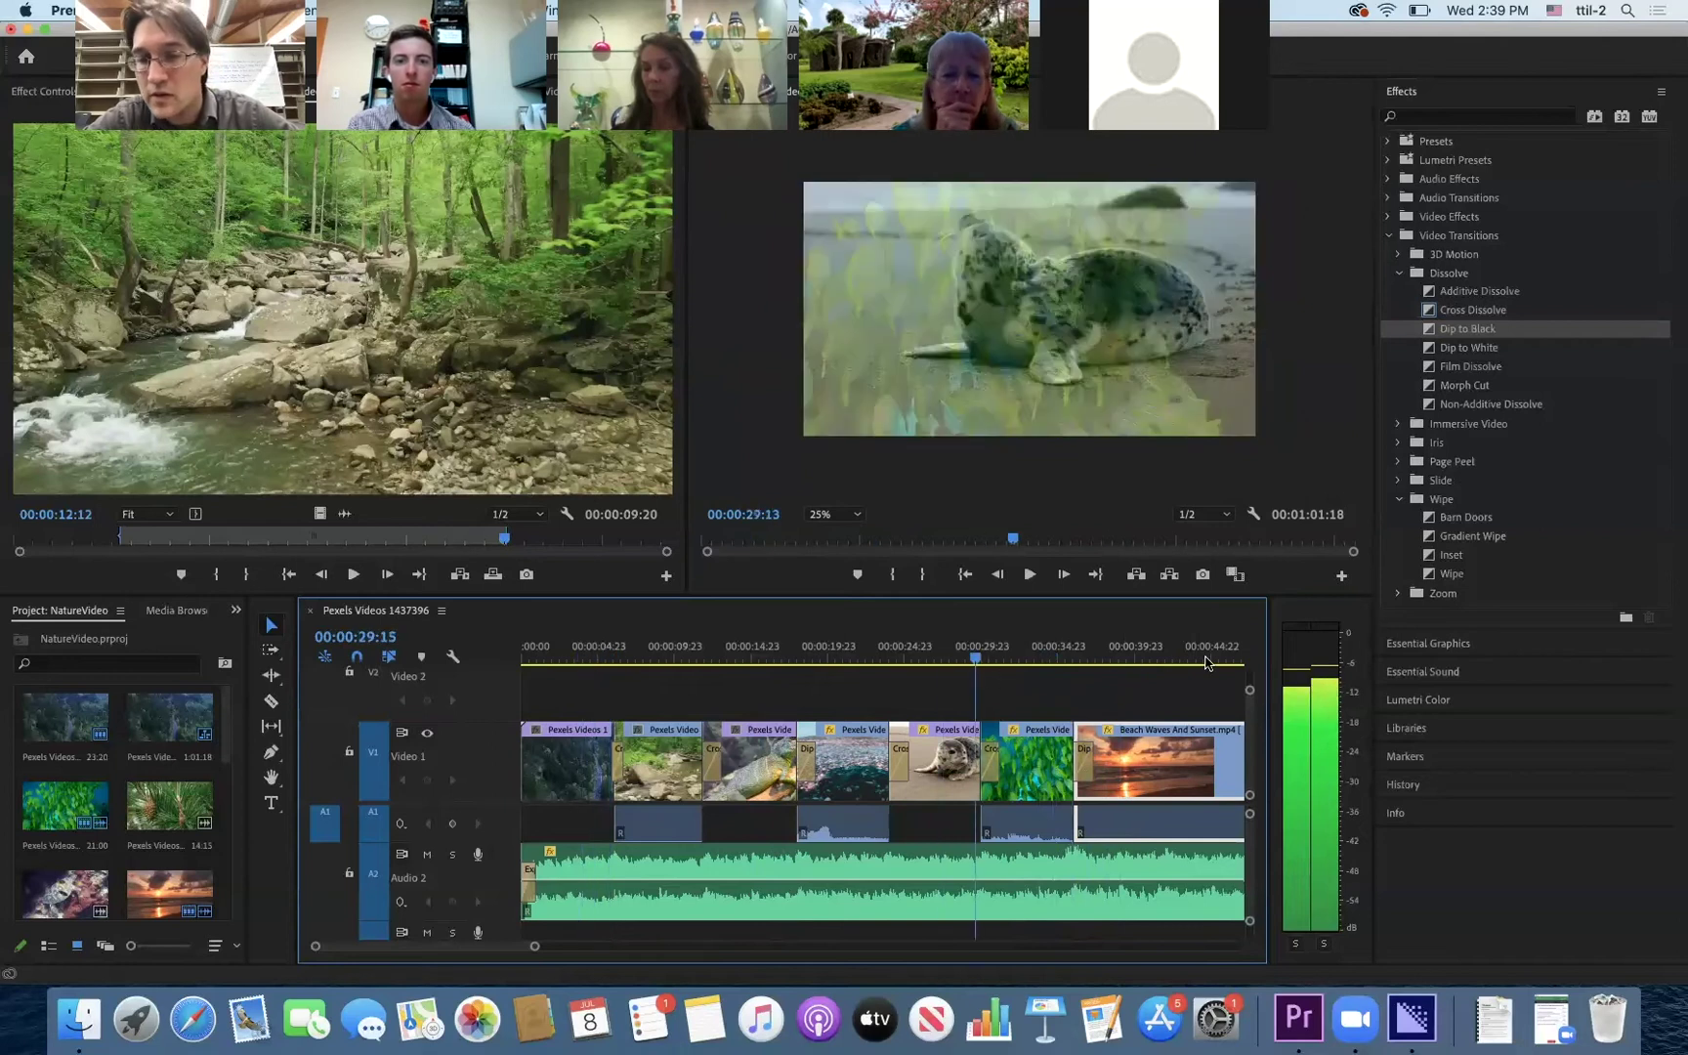
drag(1208, 664, 1075, 665)
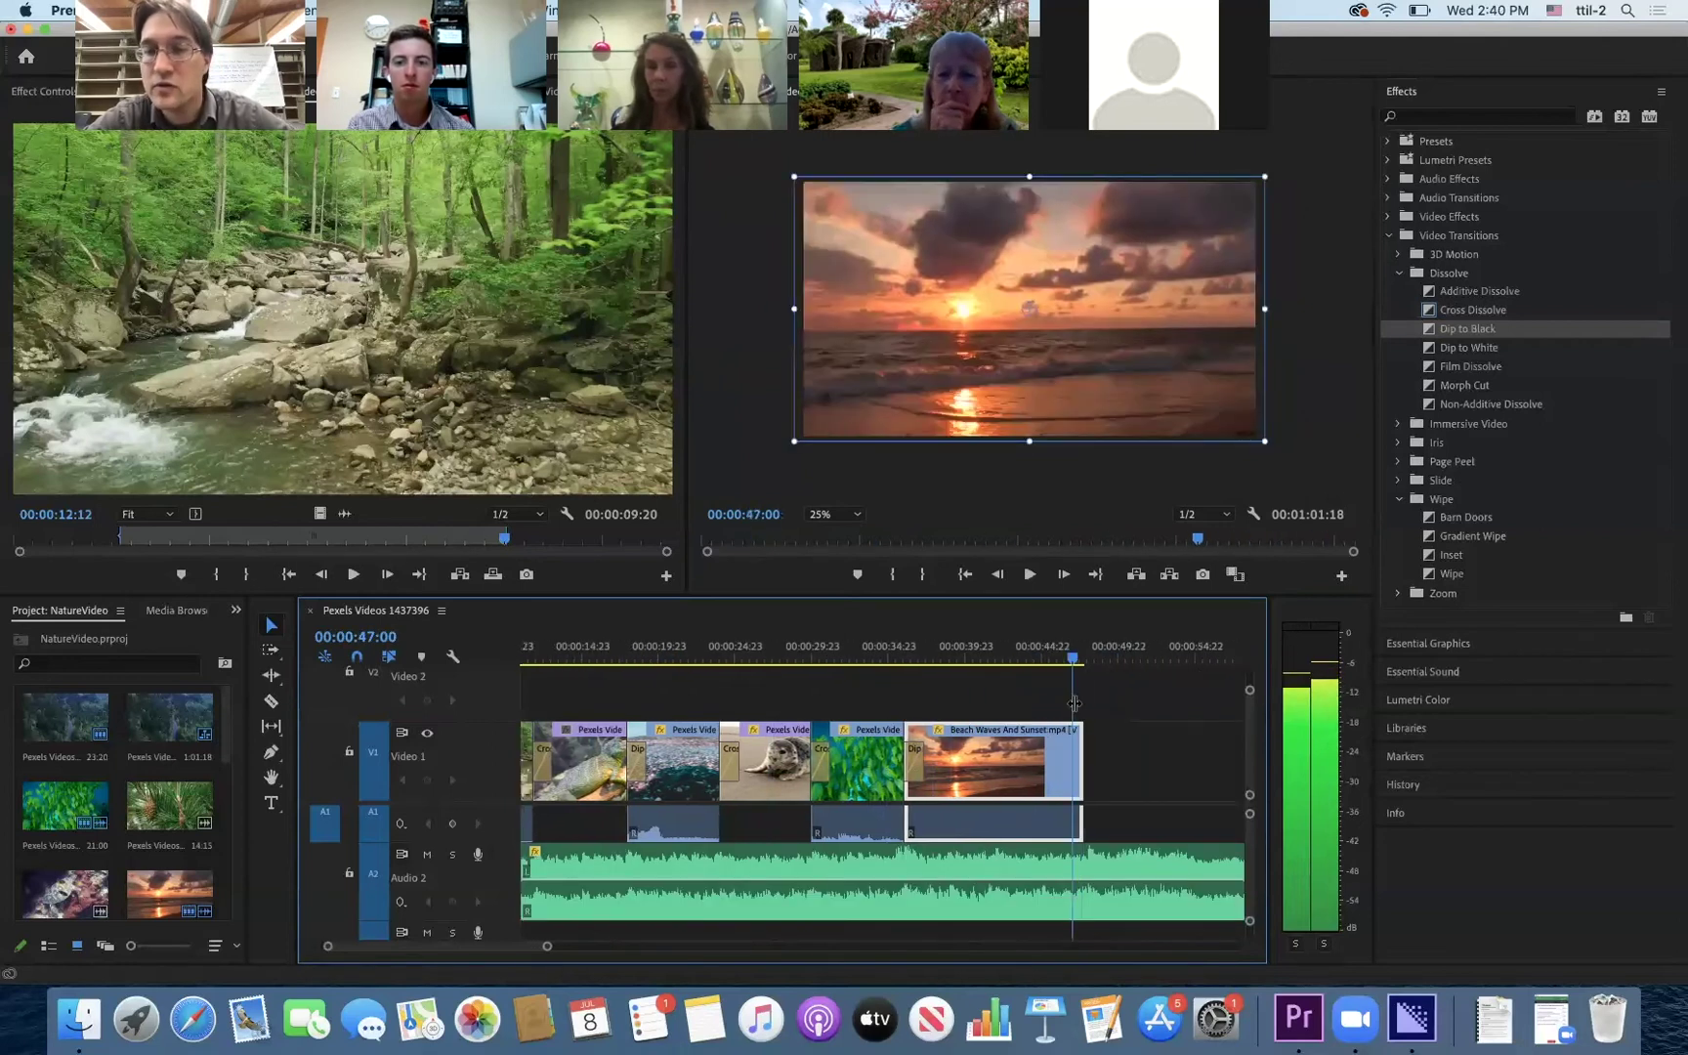
- Add a Dip to Black at the sunset clip's end and preview it
click(1487, 334)
drag(1239, 590, 1075, 767)
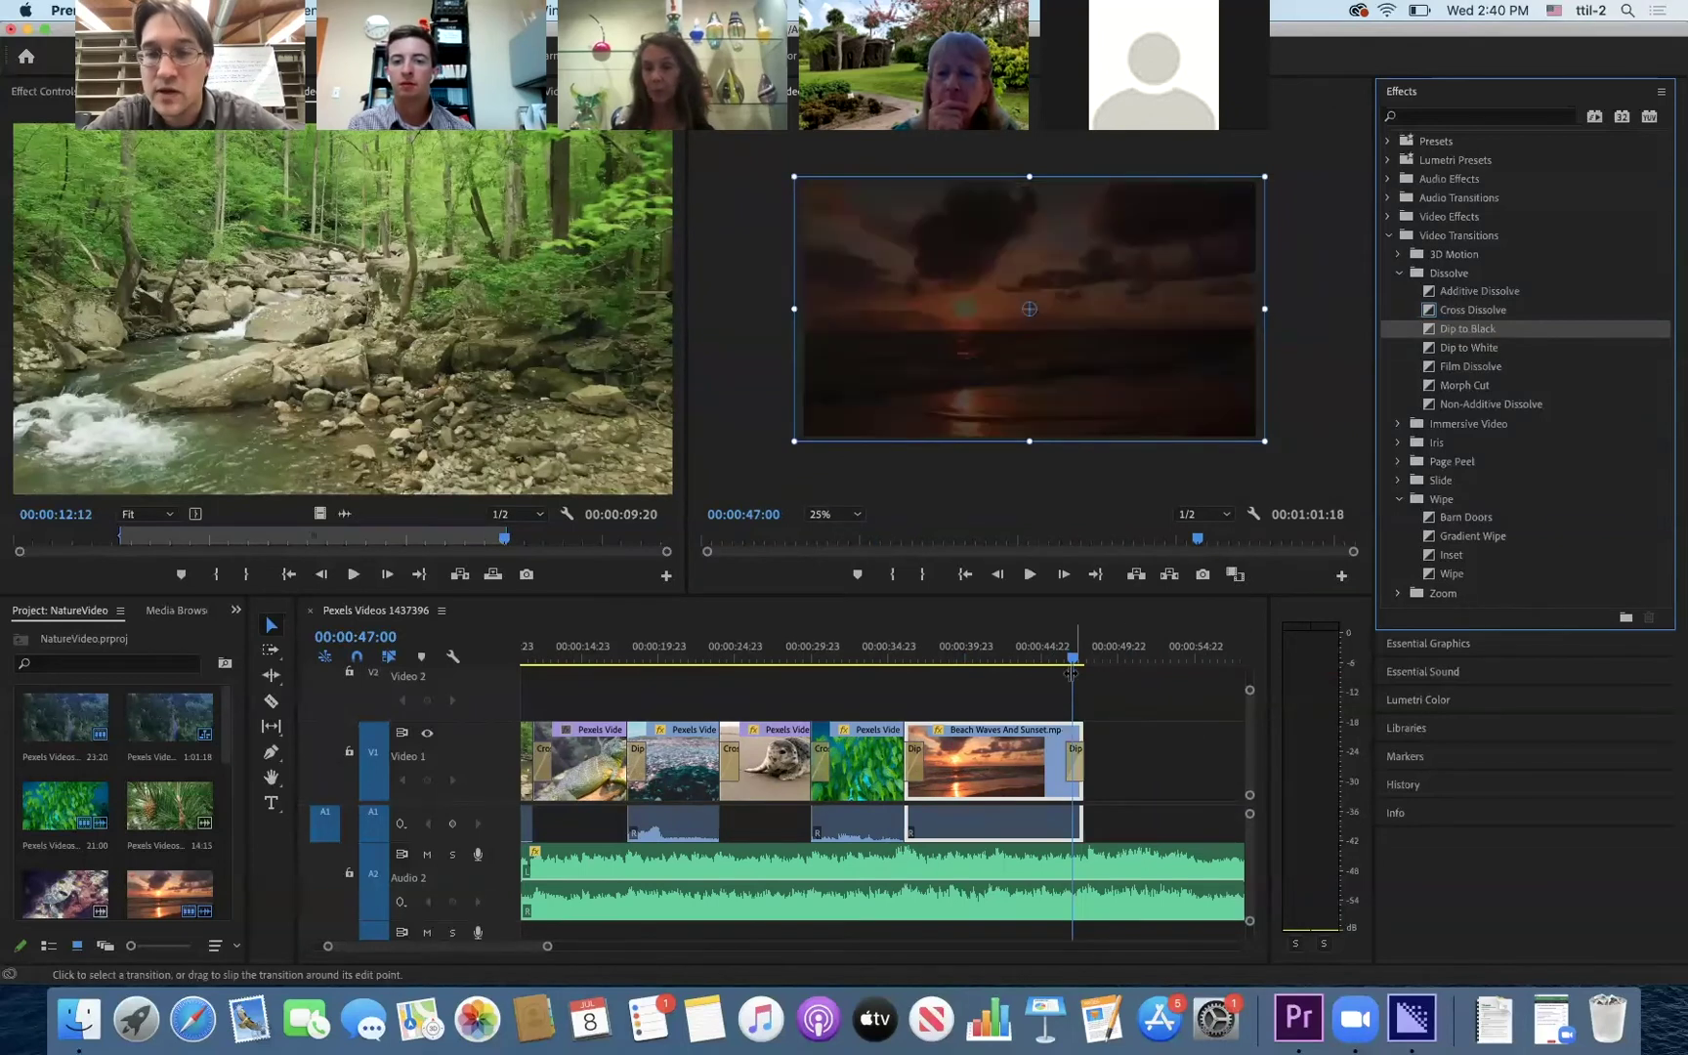
mouse_move(1072, 662)
mouse_down()
mouse_move(1045, 662)
mouse_move(1089, 662)
mouse_move(1063, 664)
mouse_up()
- Add a Dip to Black at the start of the opening forest road clip
click(964, 668)
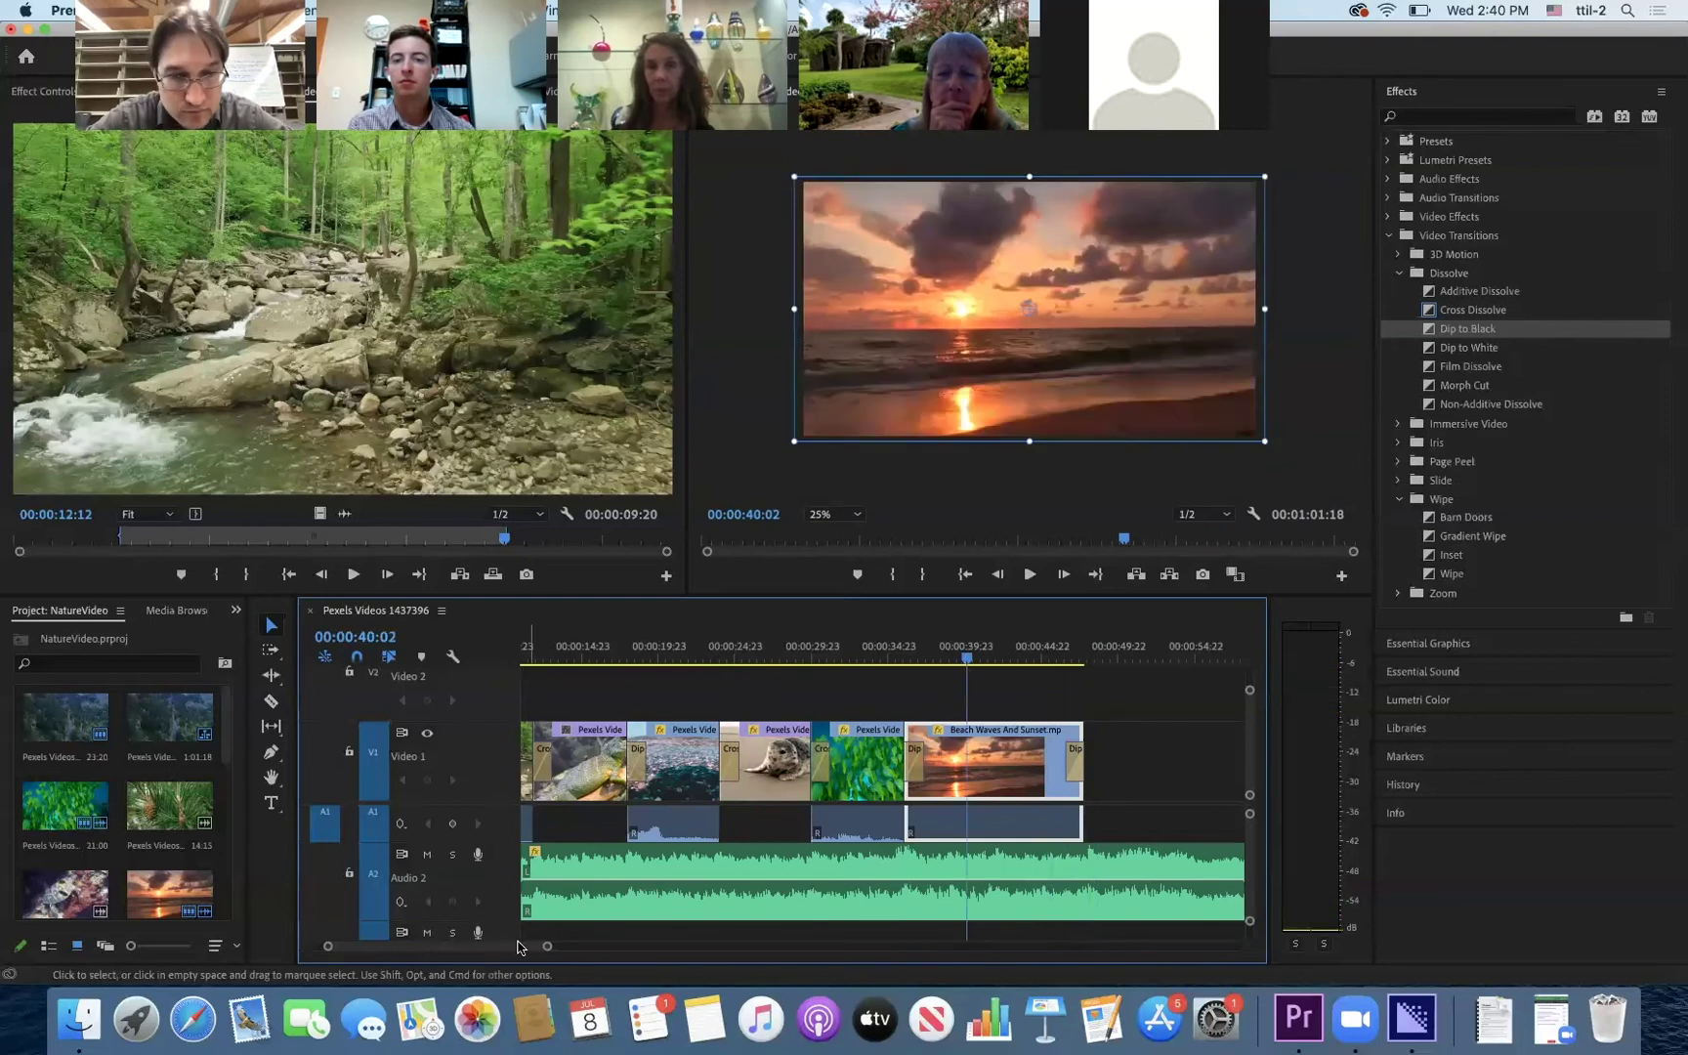
scroll(454, 952, left, 3)
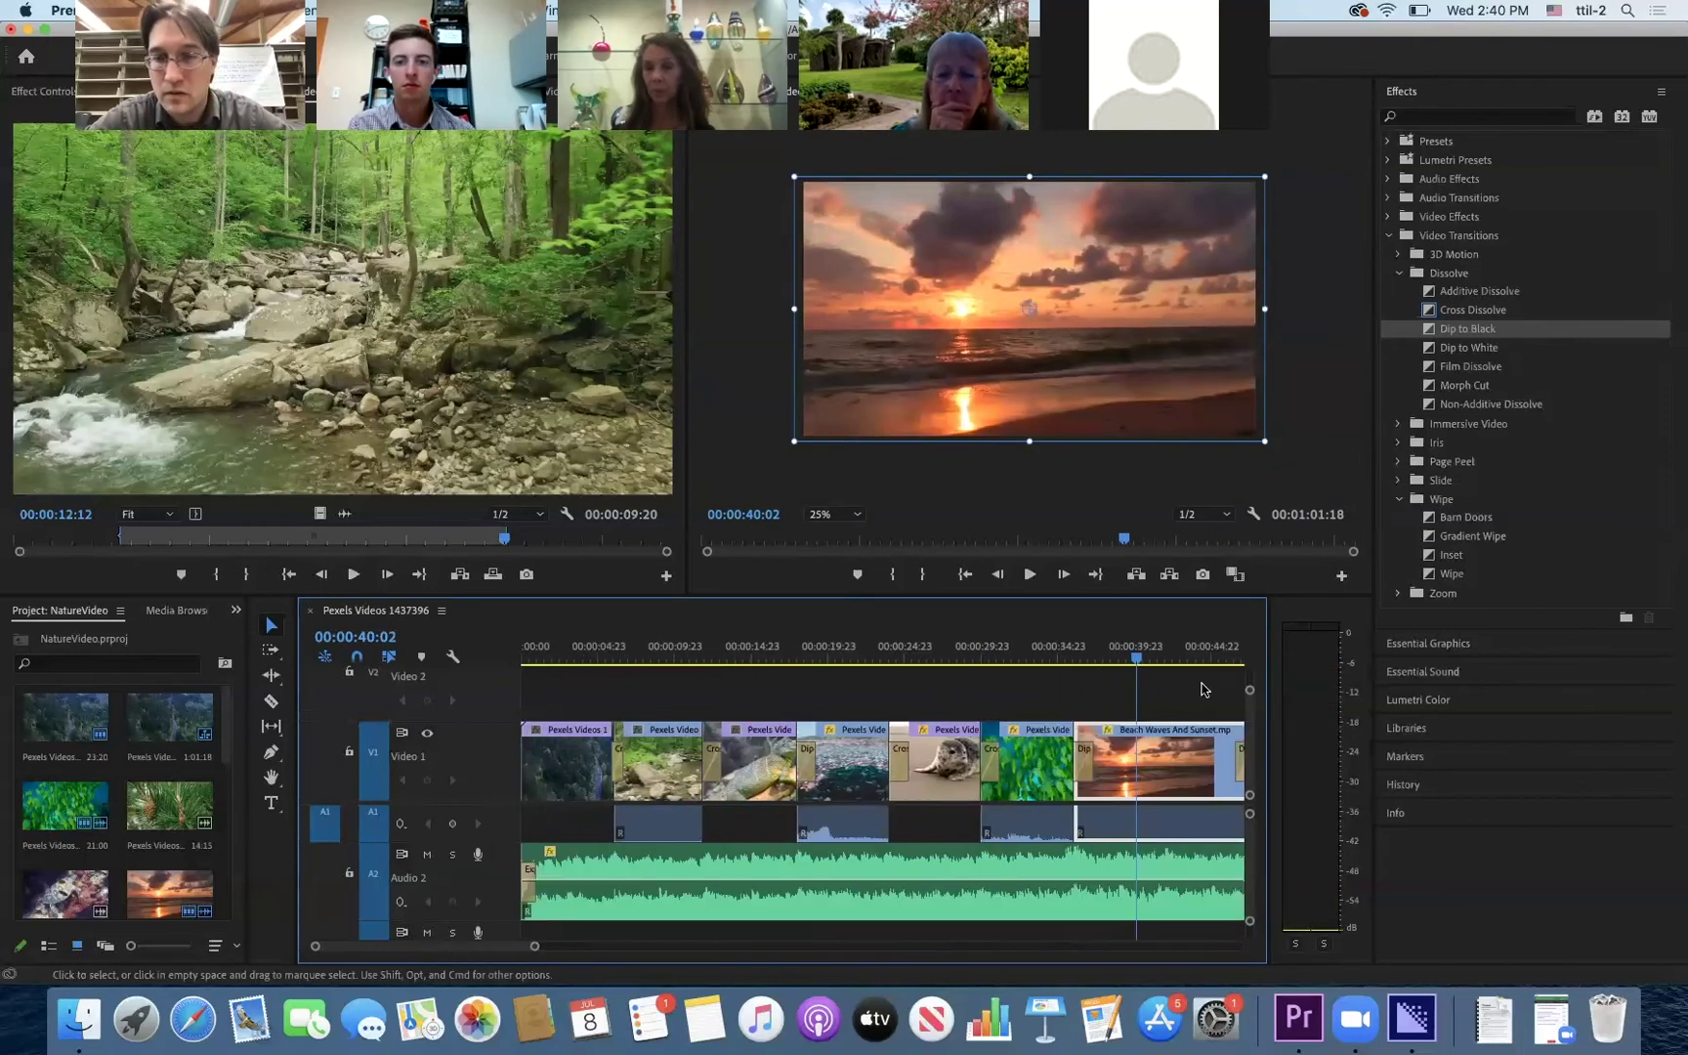
drag(1043, 662, 521, 705)
key(space)
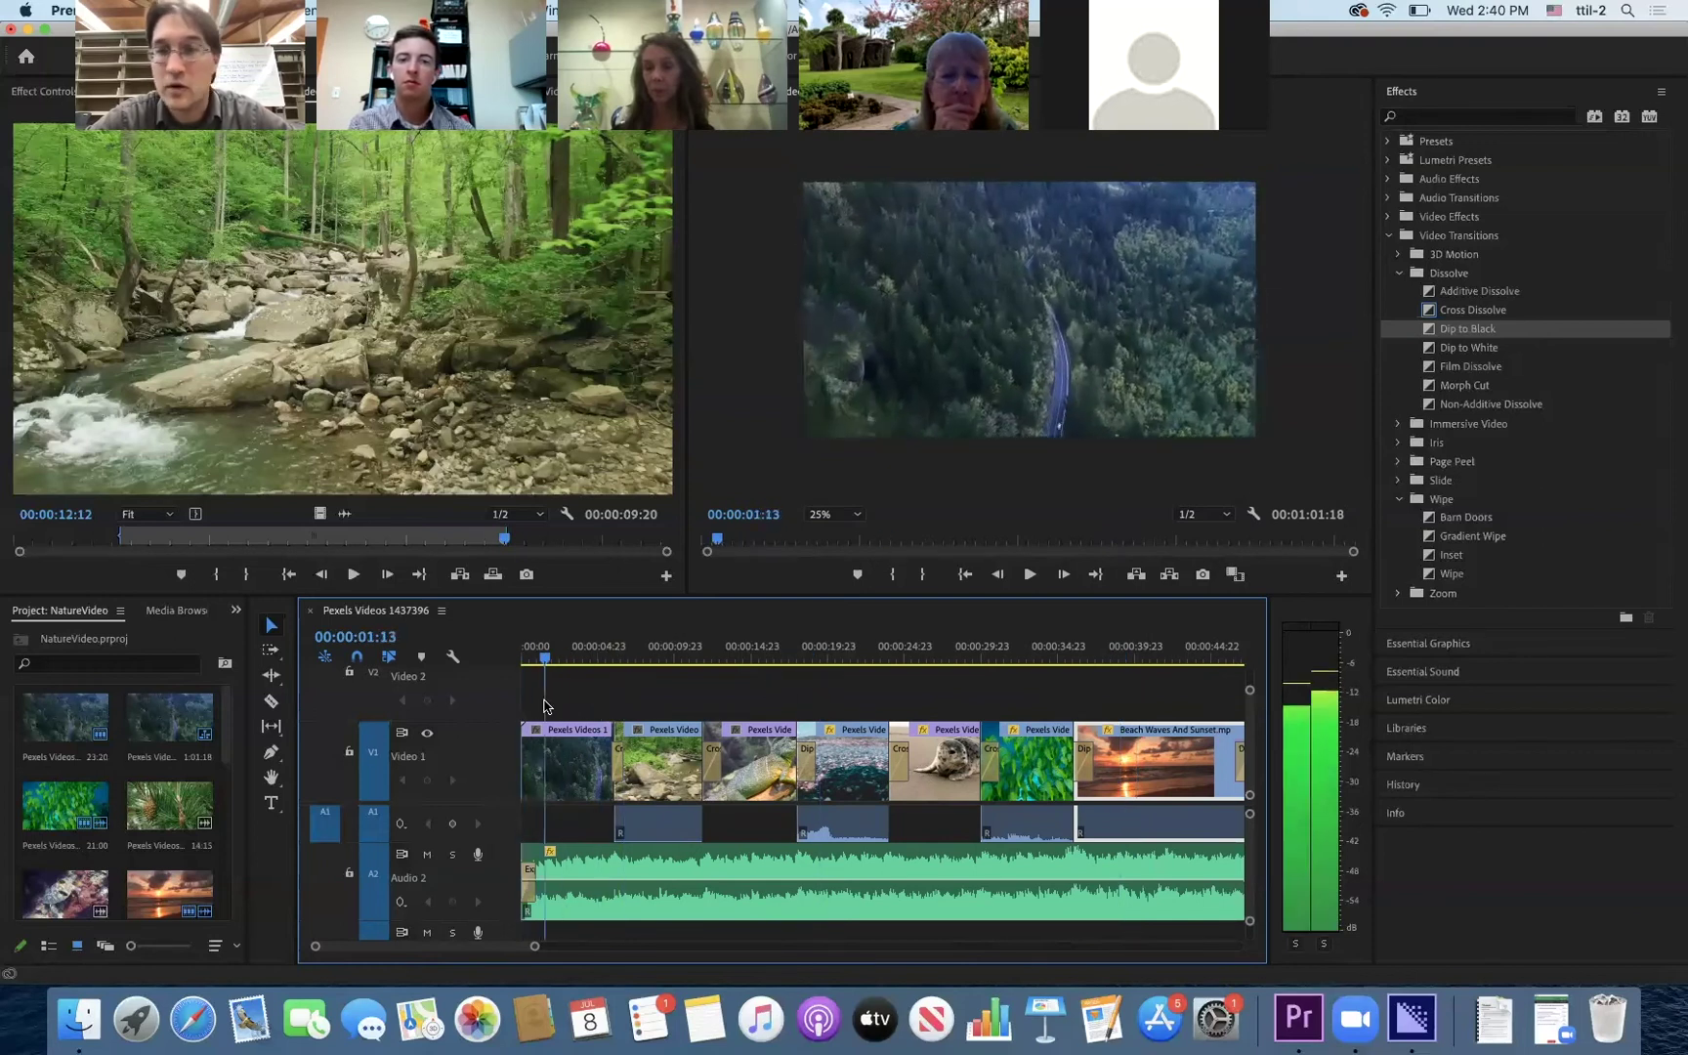
click(1466, 332)
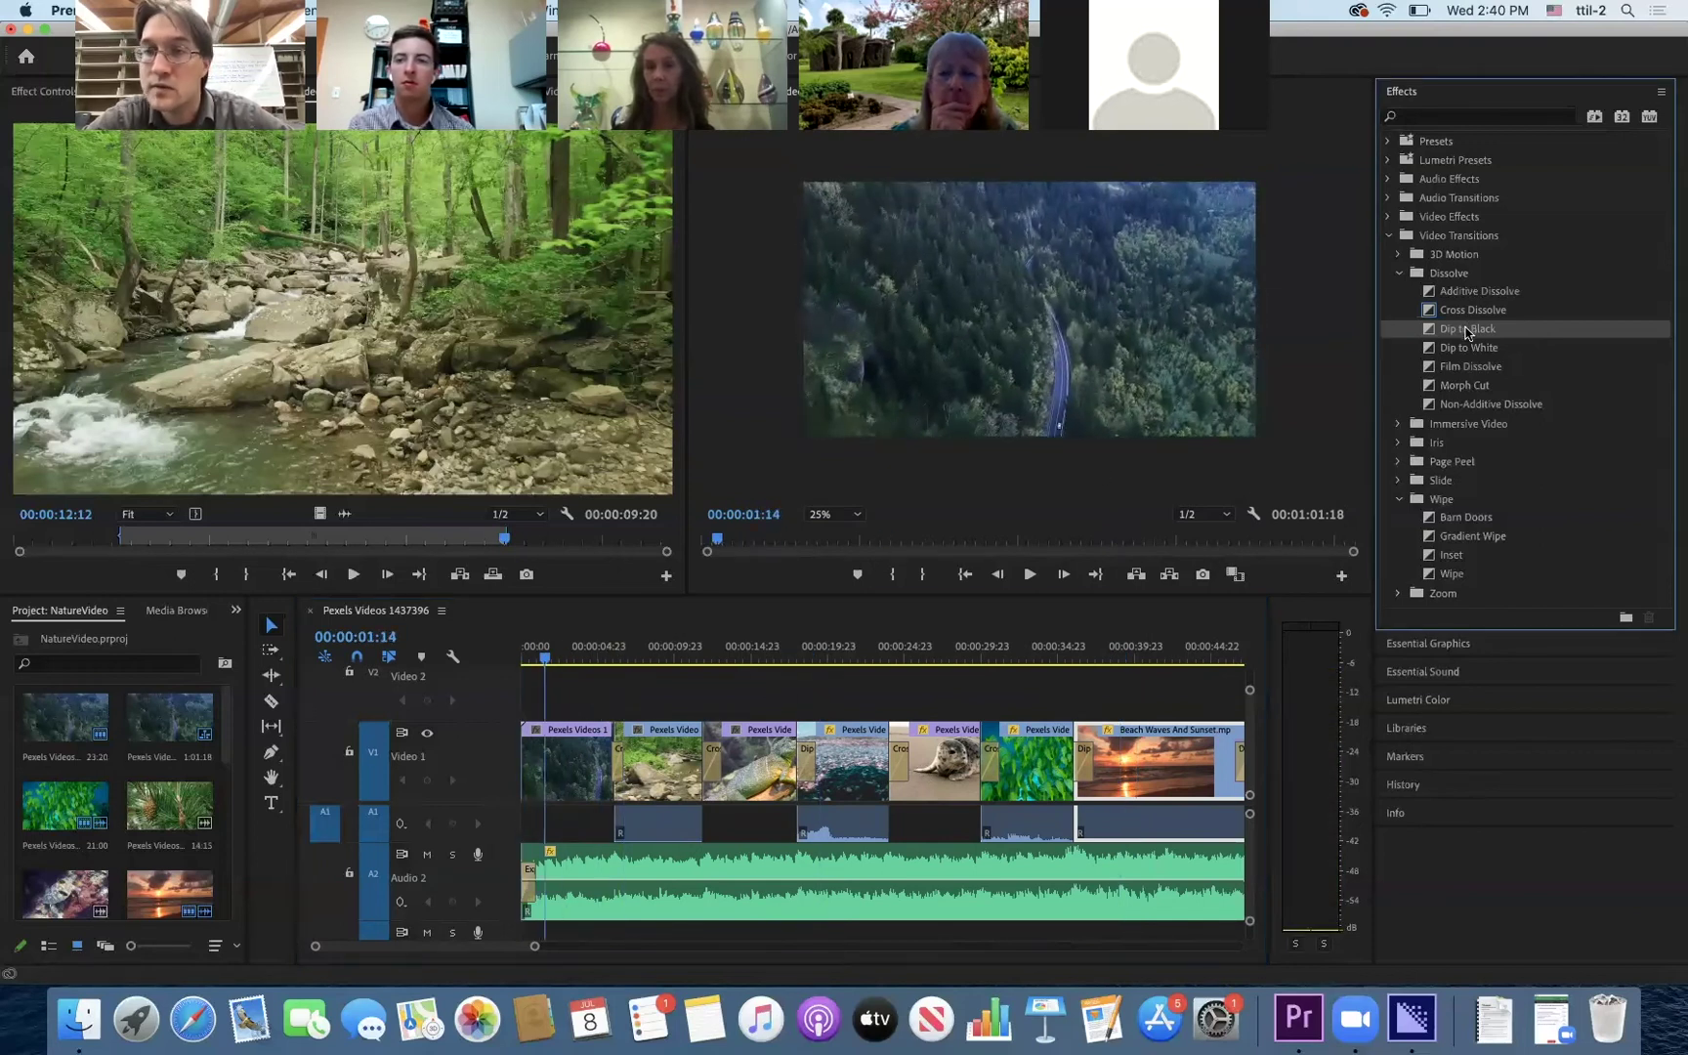
drag(700, 610, 535, 757)
drag(549, 662, 507, 663)
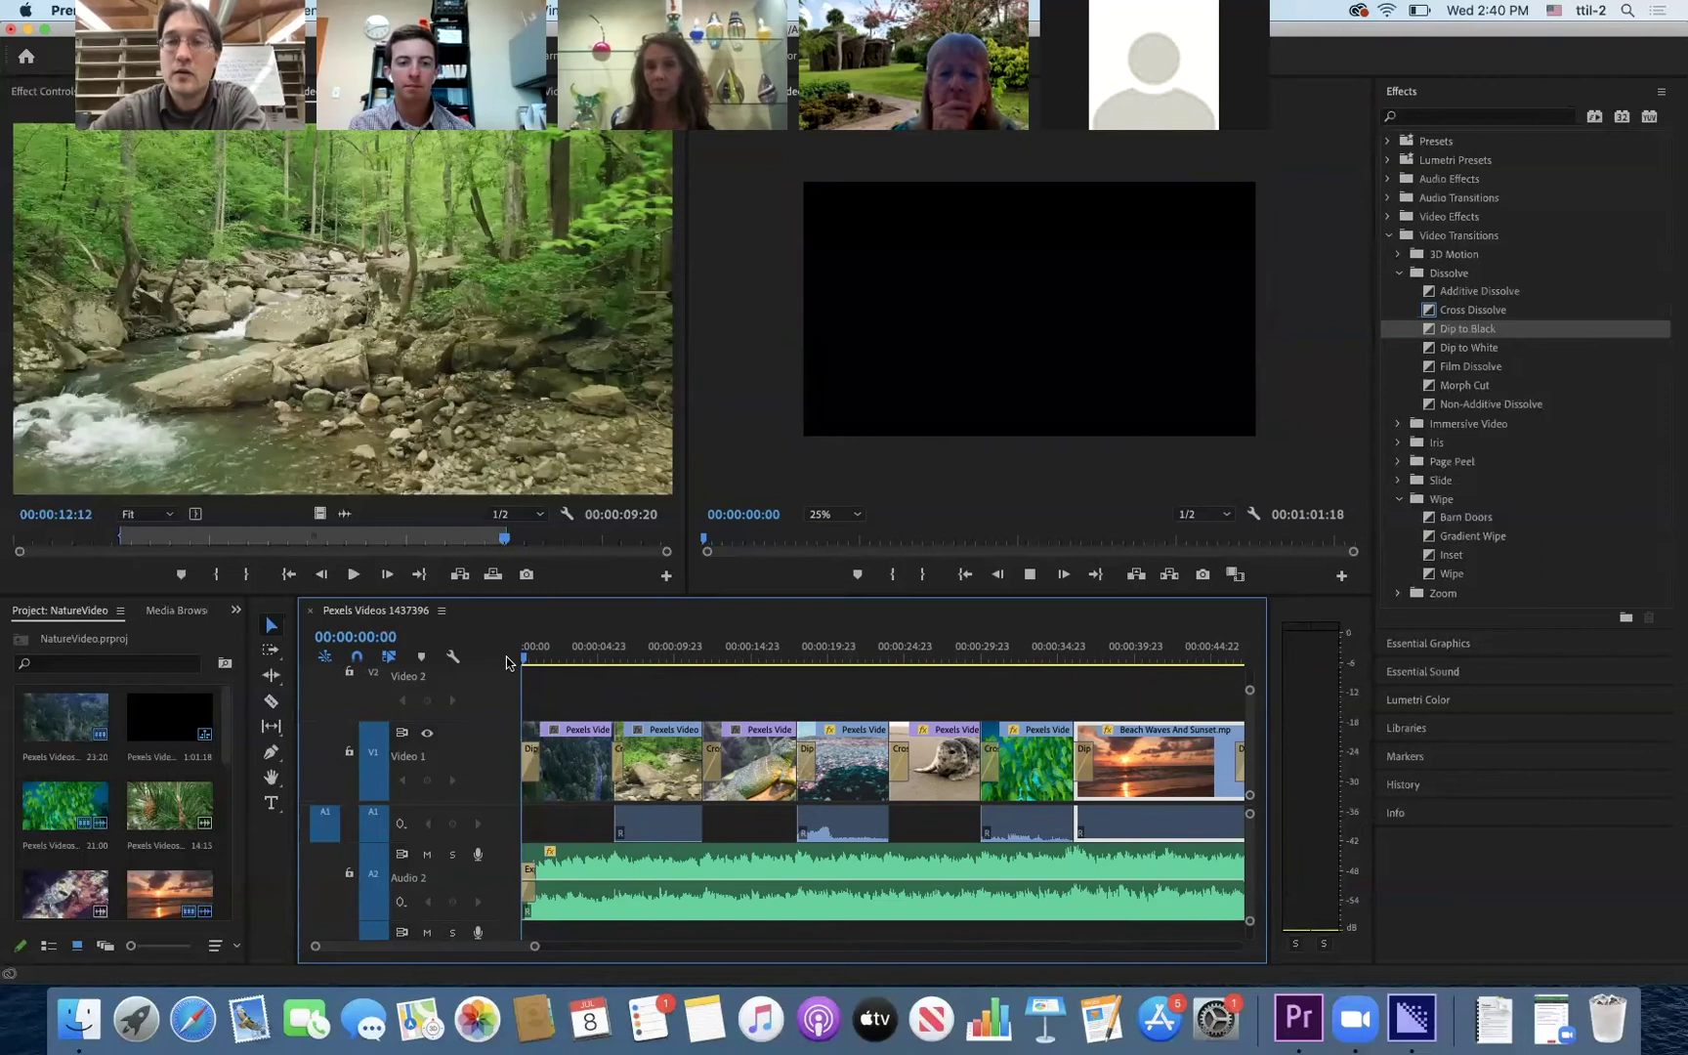
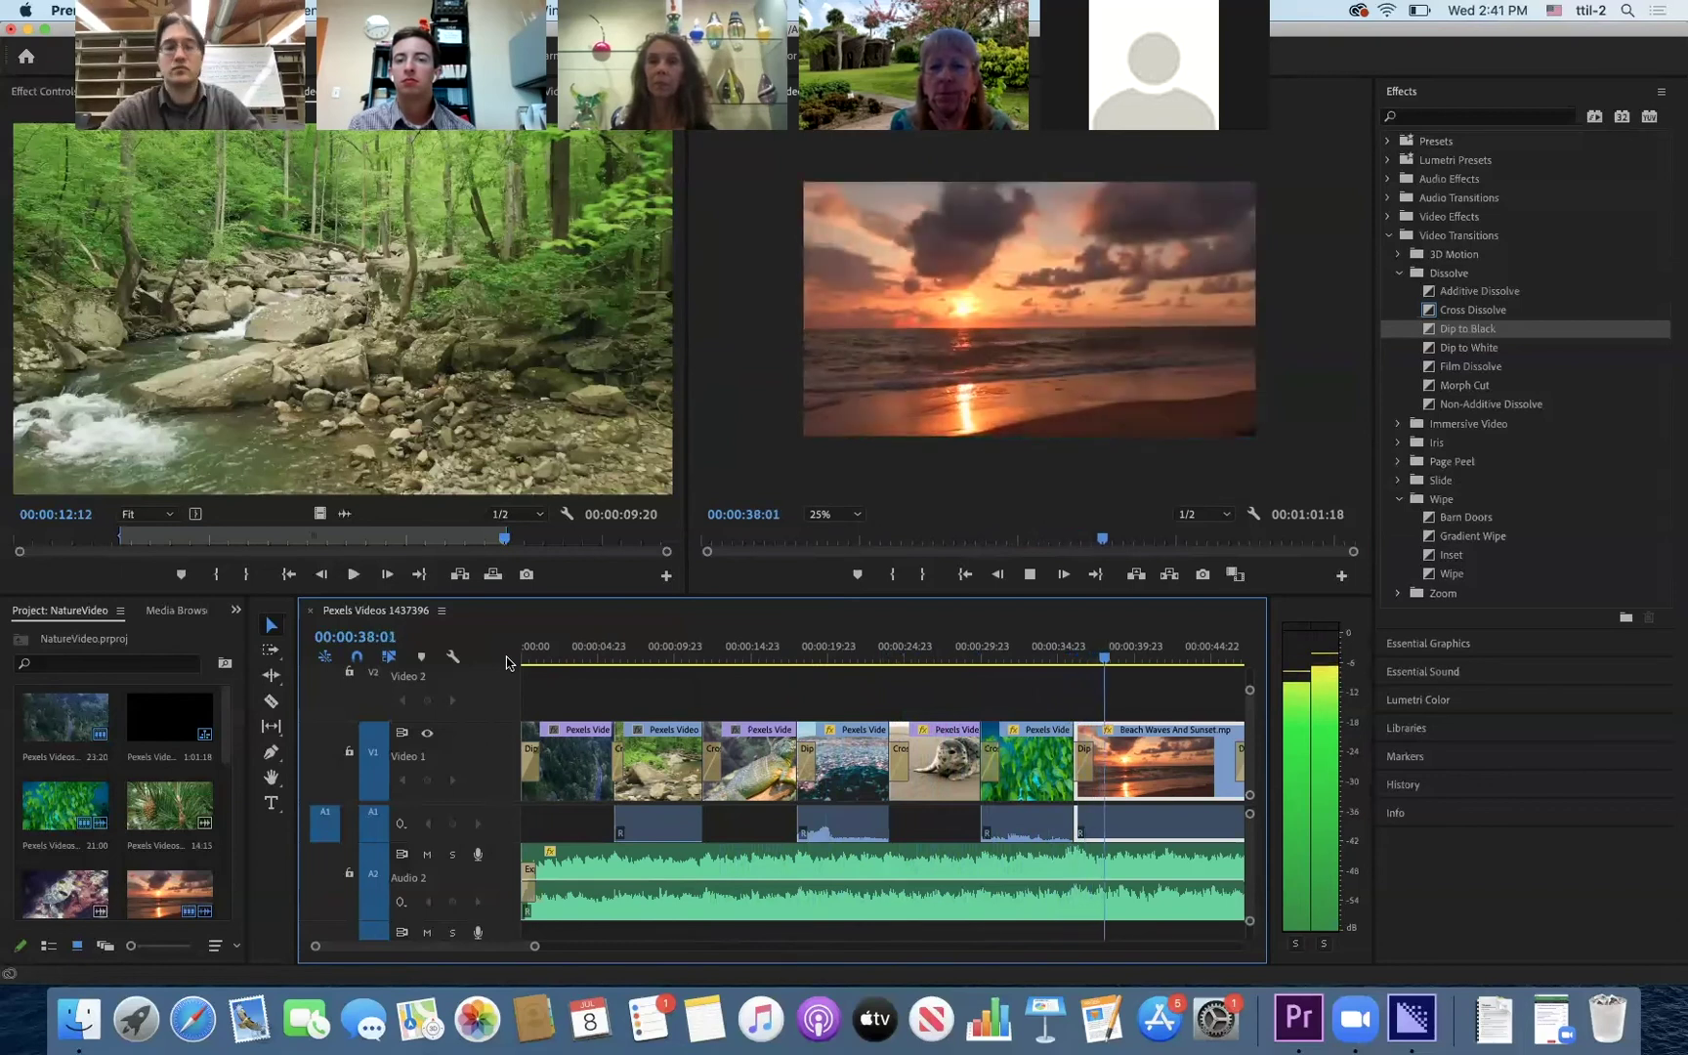
- Replay the sequence from the start, then switch to the Graphics workspace with the playhead near 0
key(space)
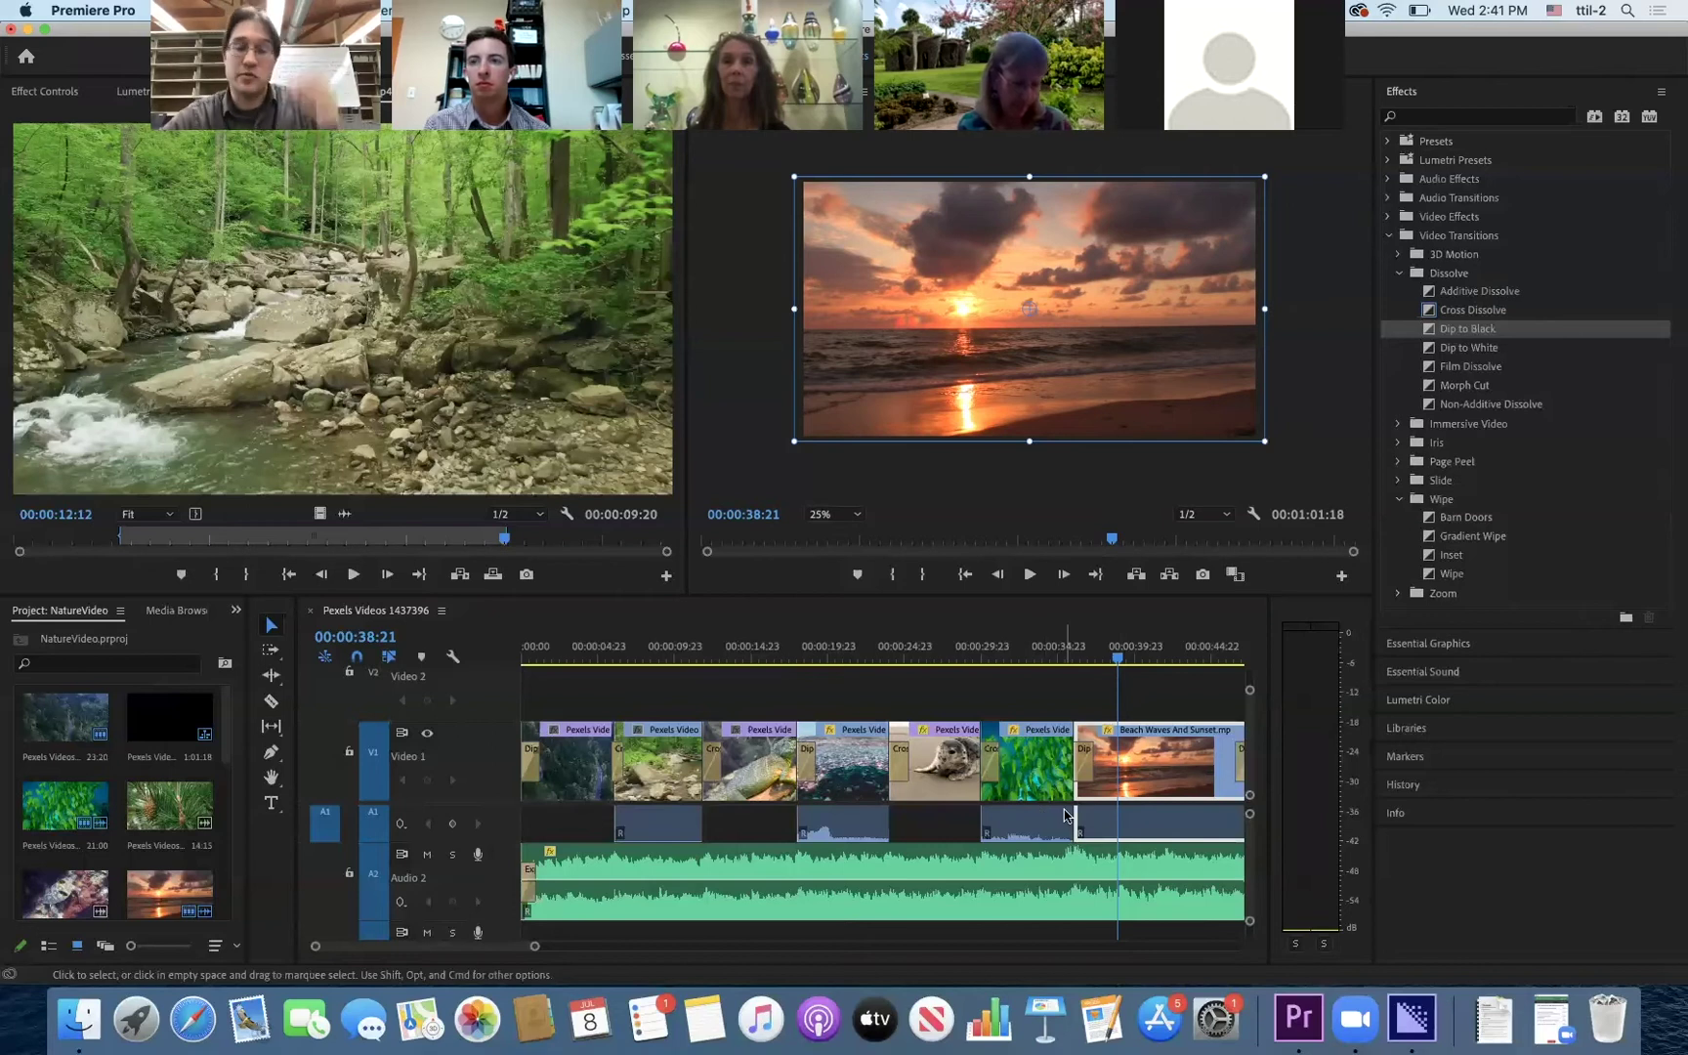
click(1091, 661)
drag(1092, 661, 445, 659)
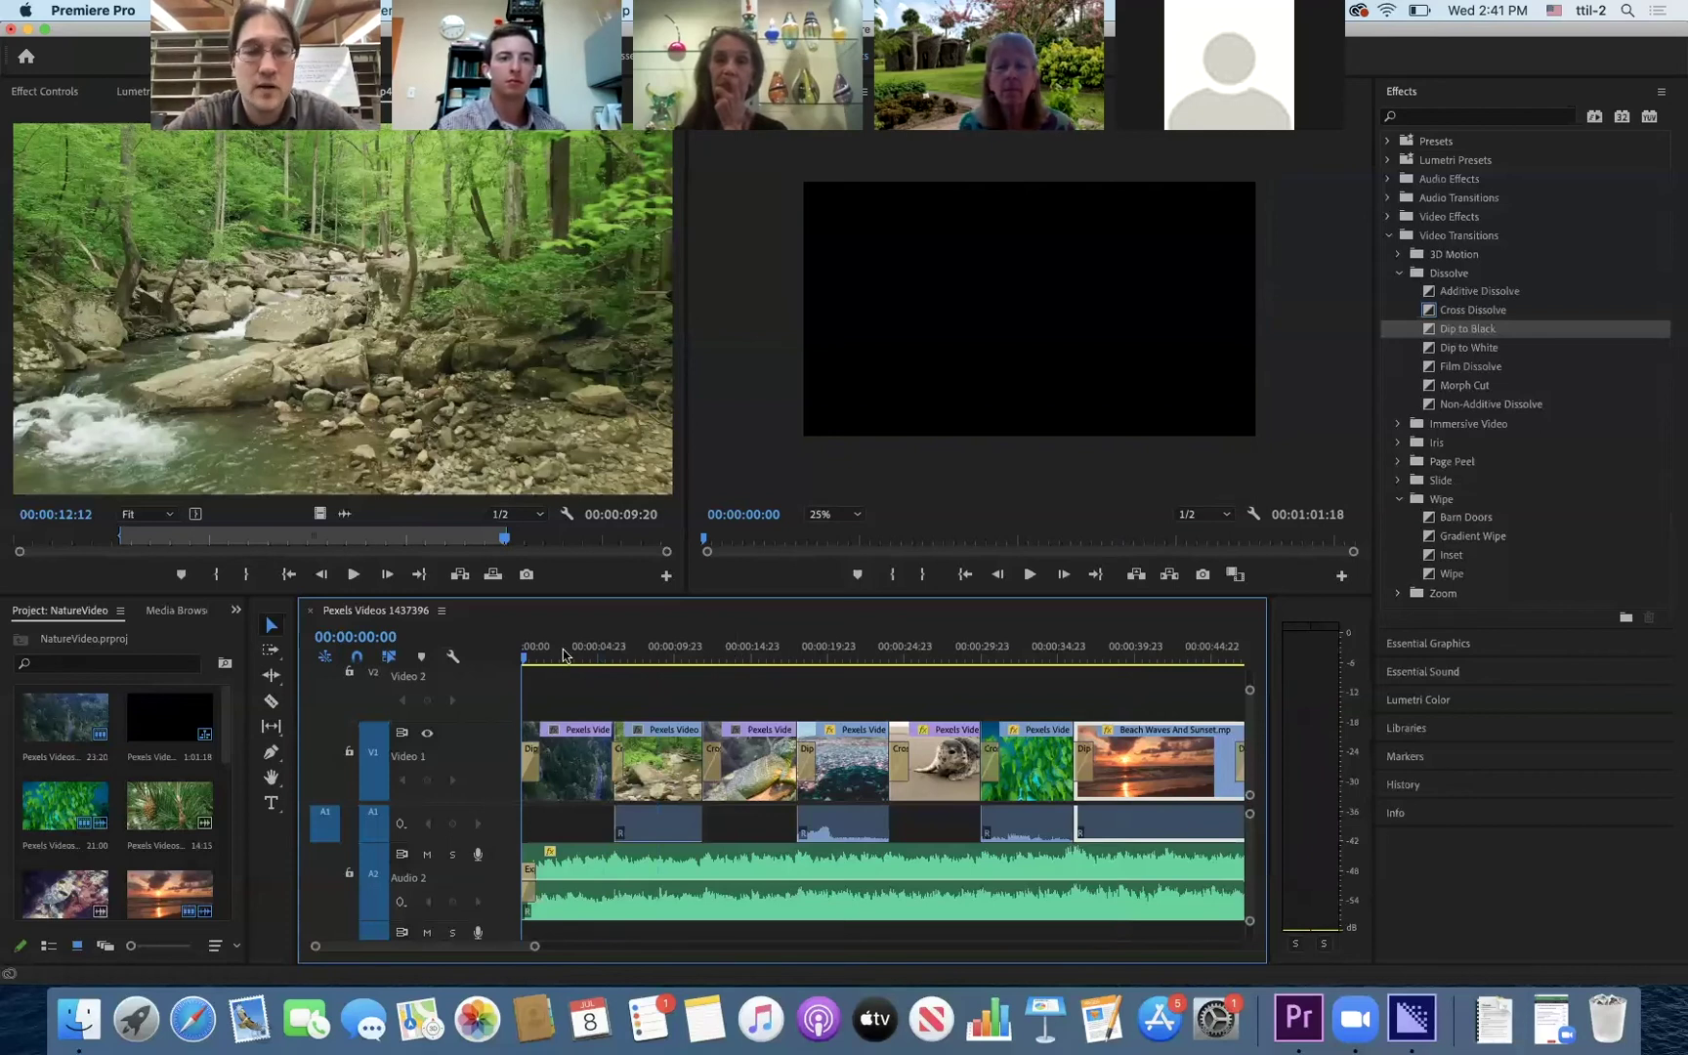
key(space)
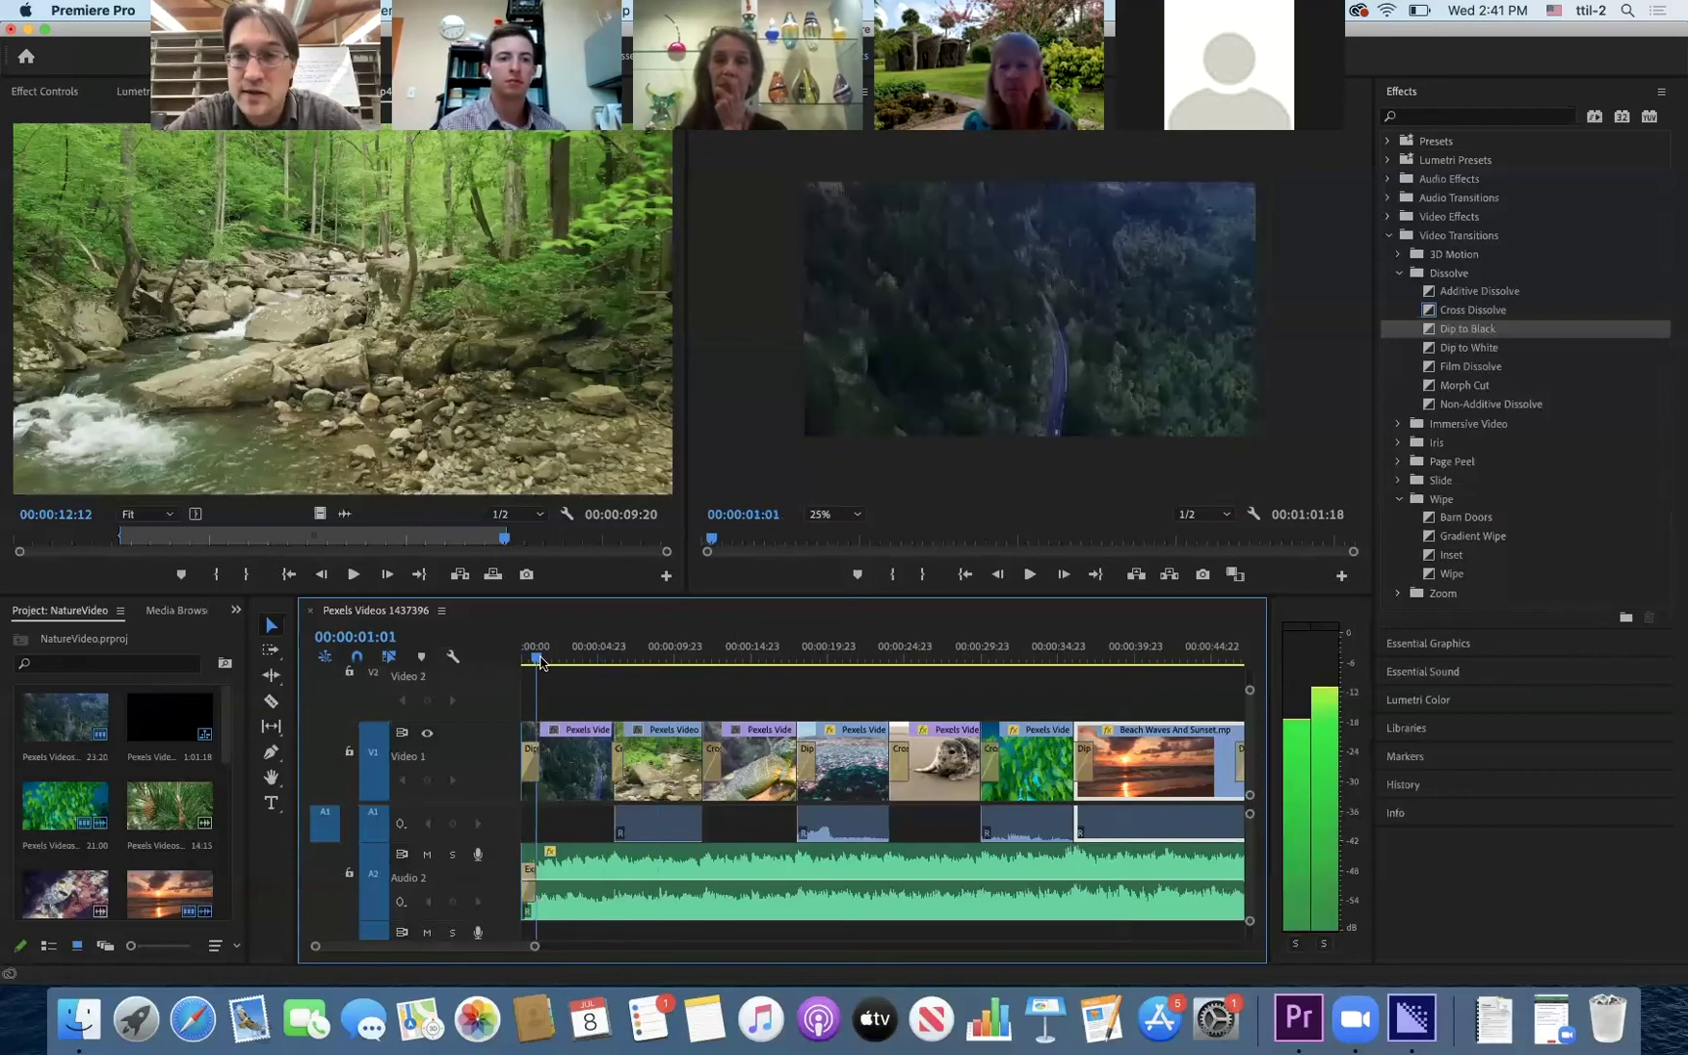
key(space)
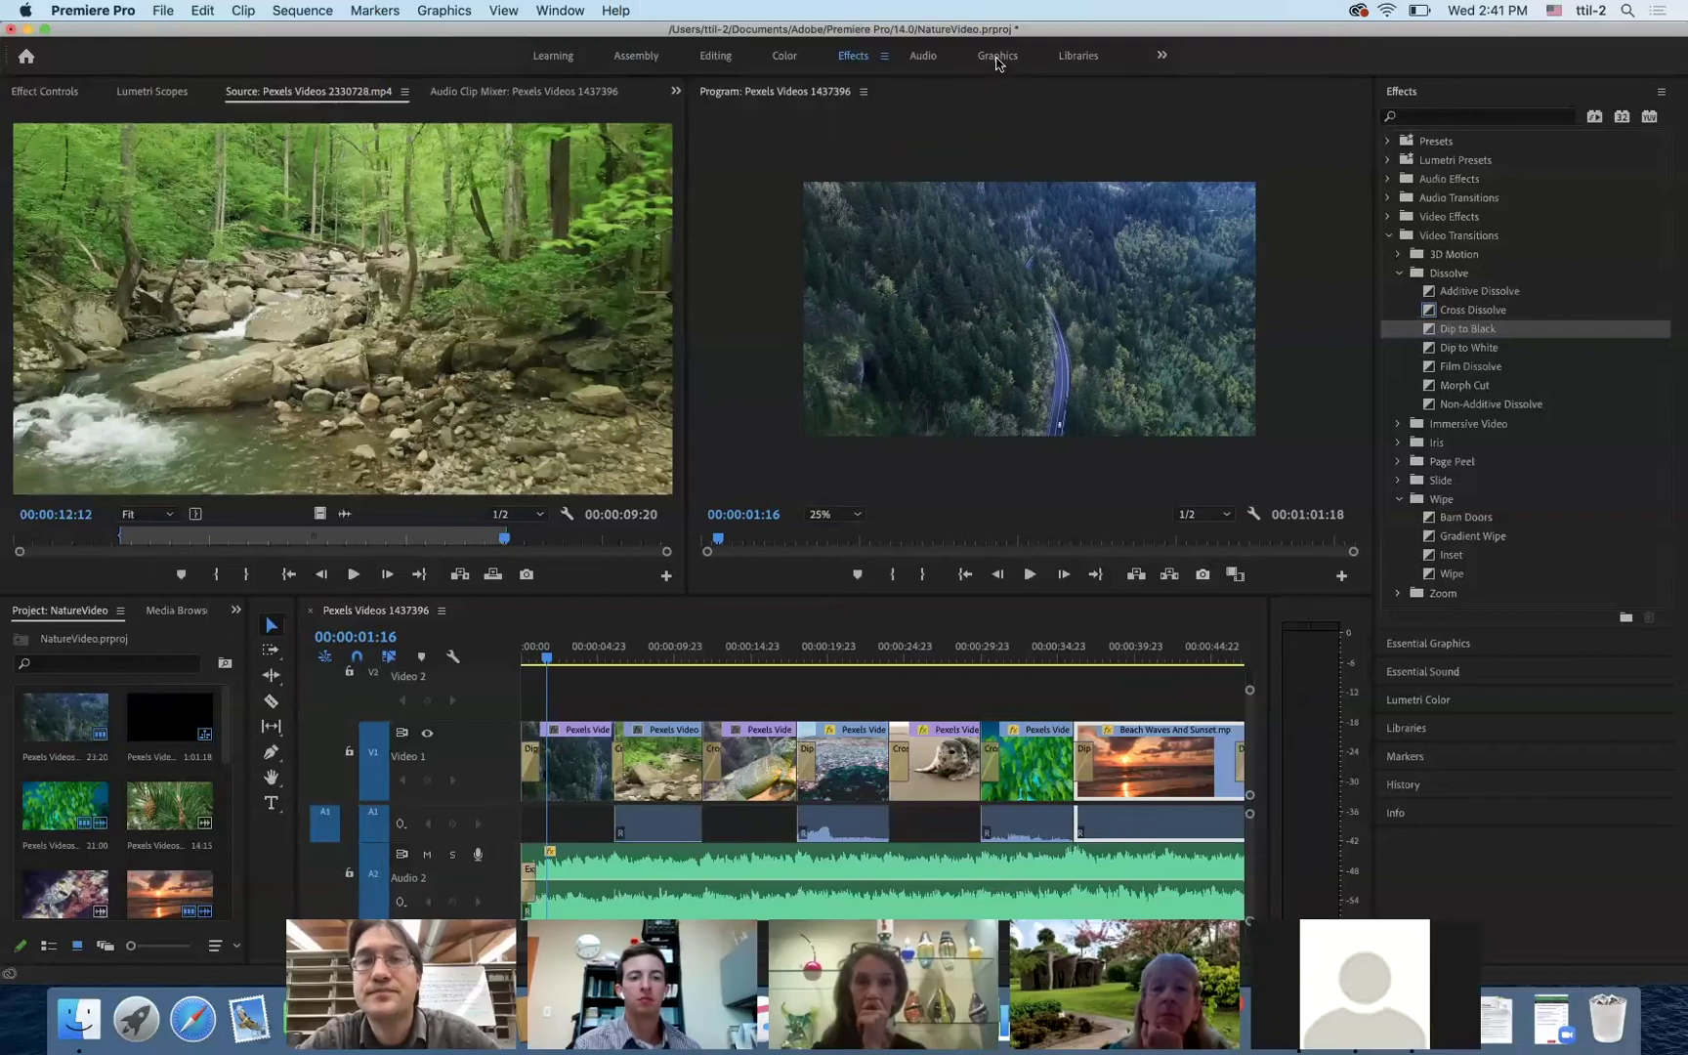
click(997, 56)
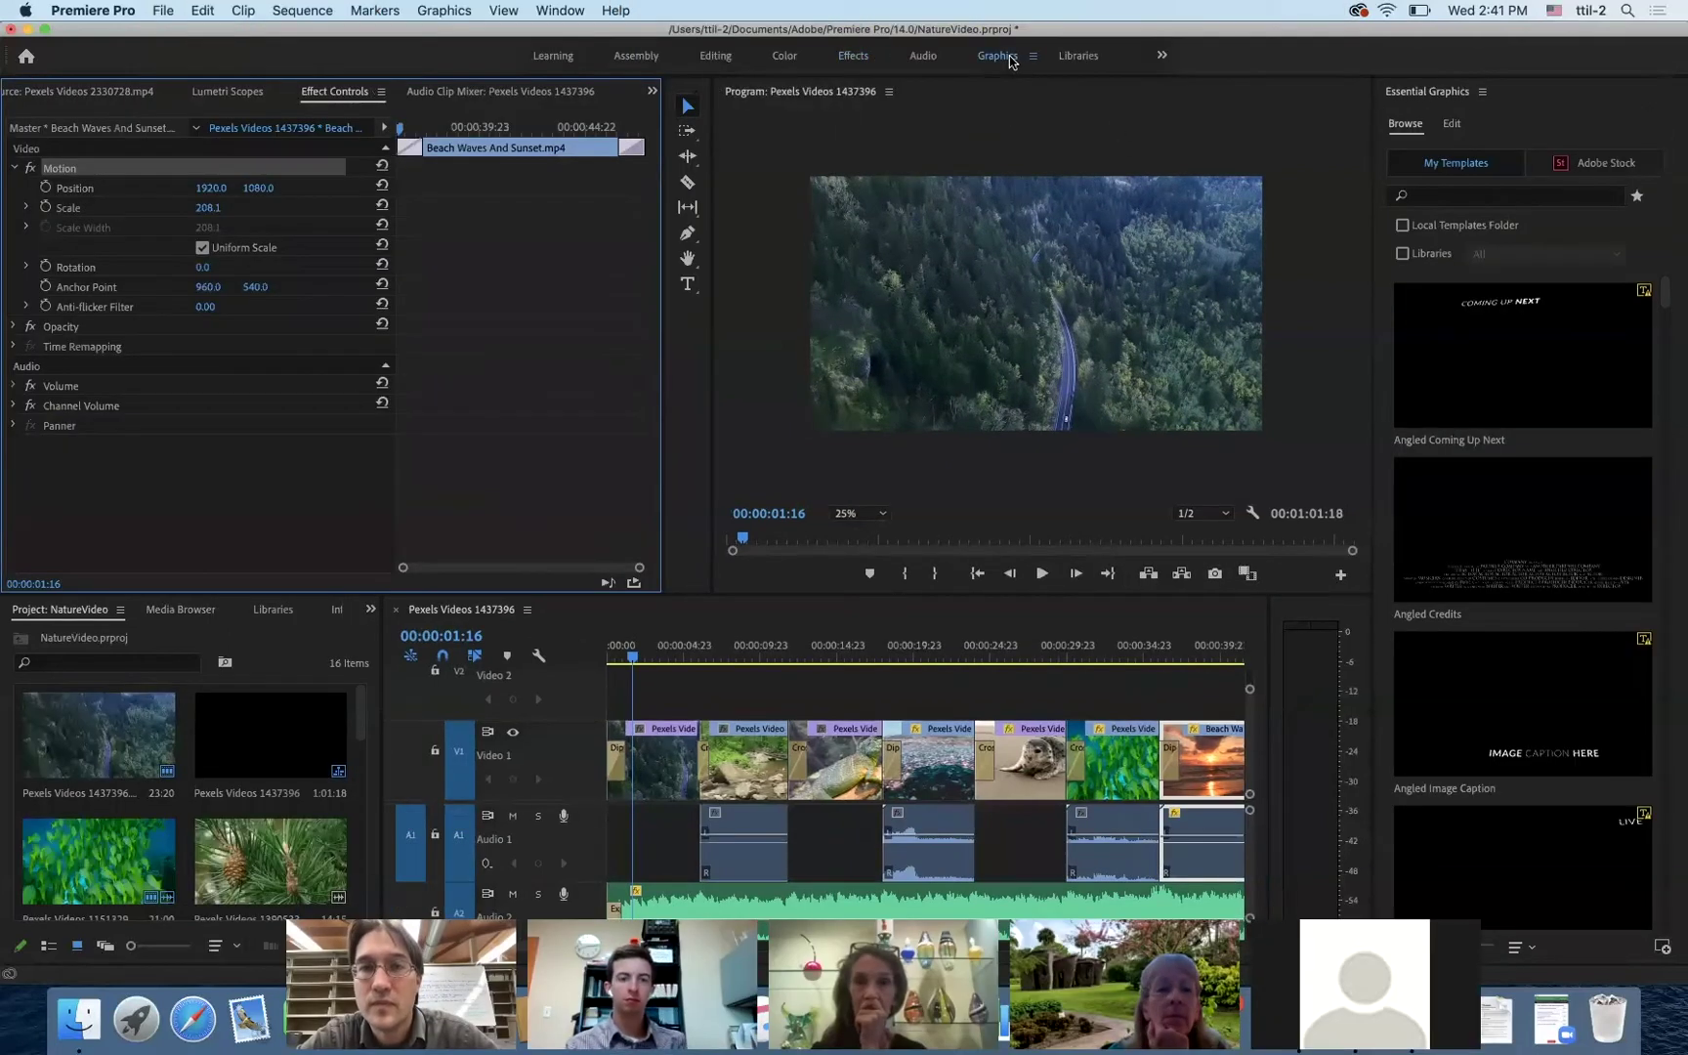
click(628, 660)
drag(628, 660, 625, 660)
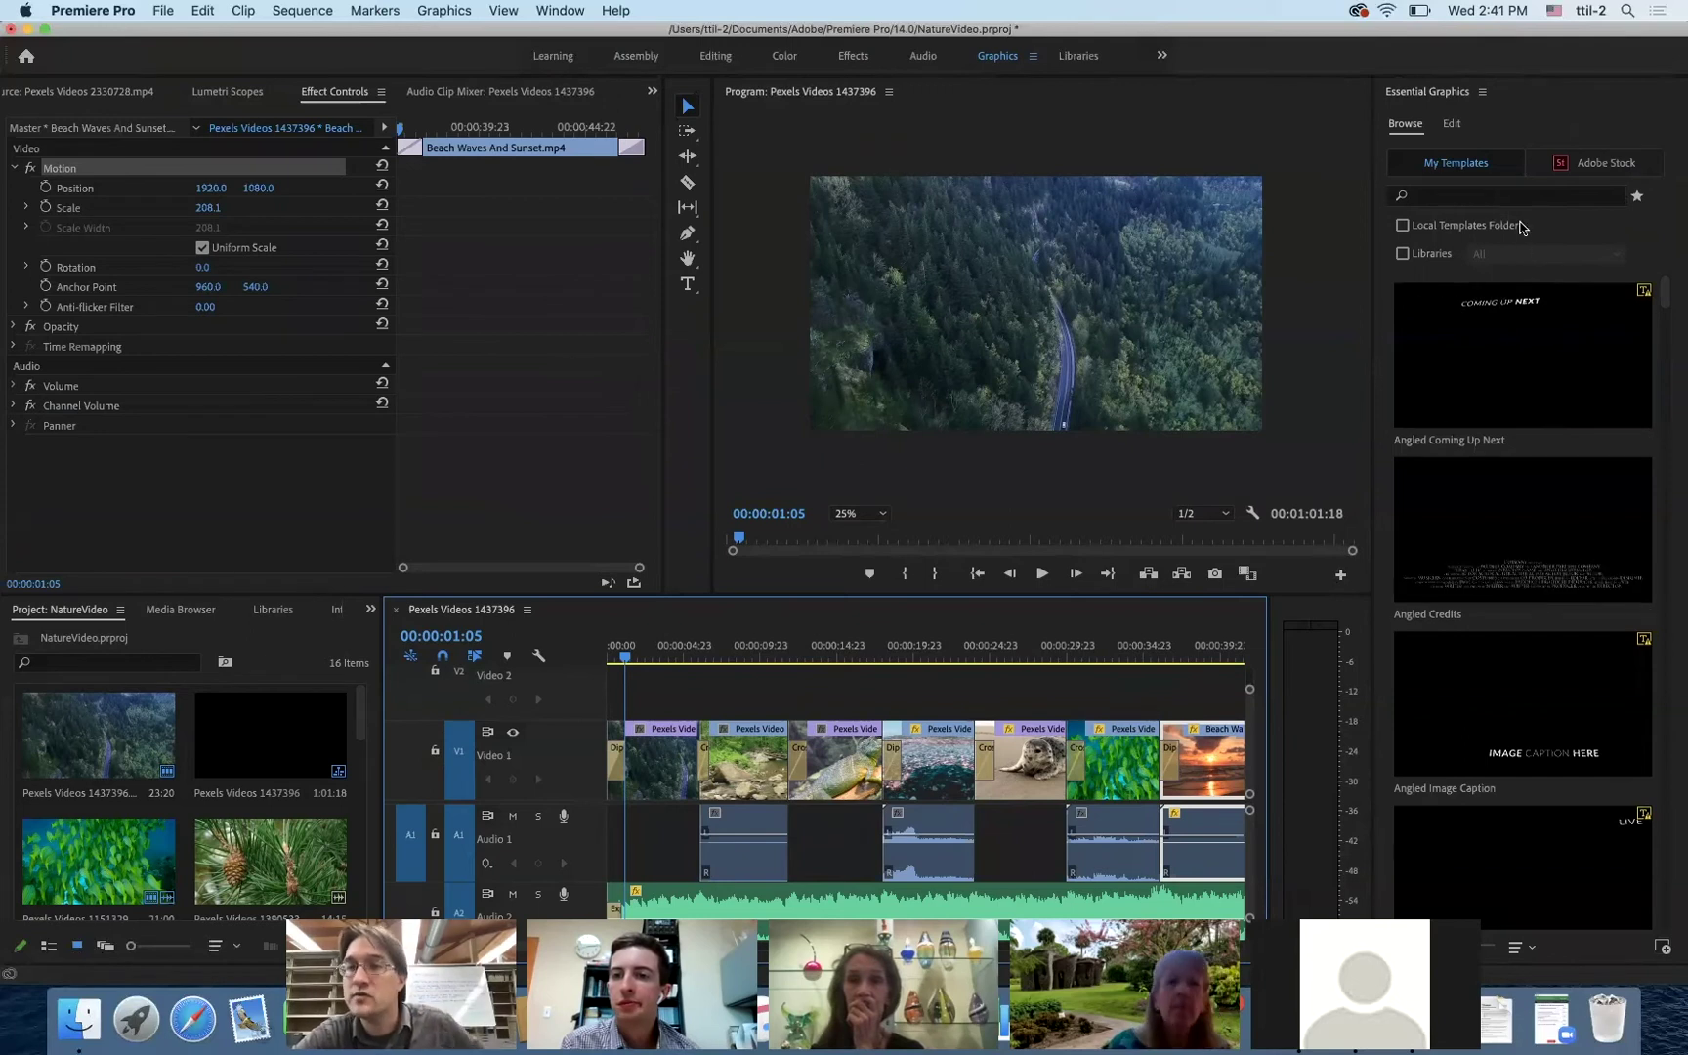
- Search the Essential Graphics templates for 'Title' and place Film Title on V2 above the forest clip
click(1505, 196)
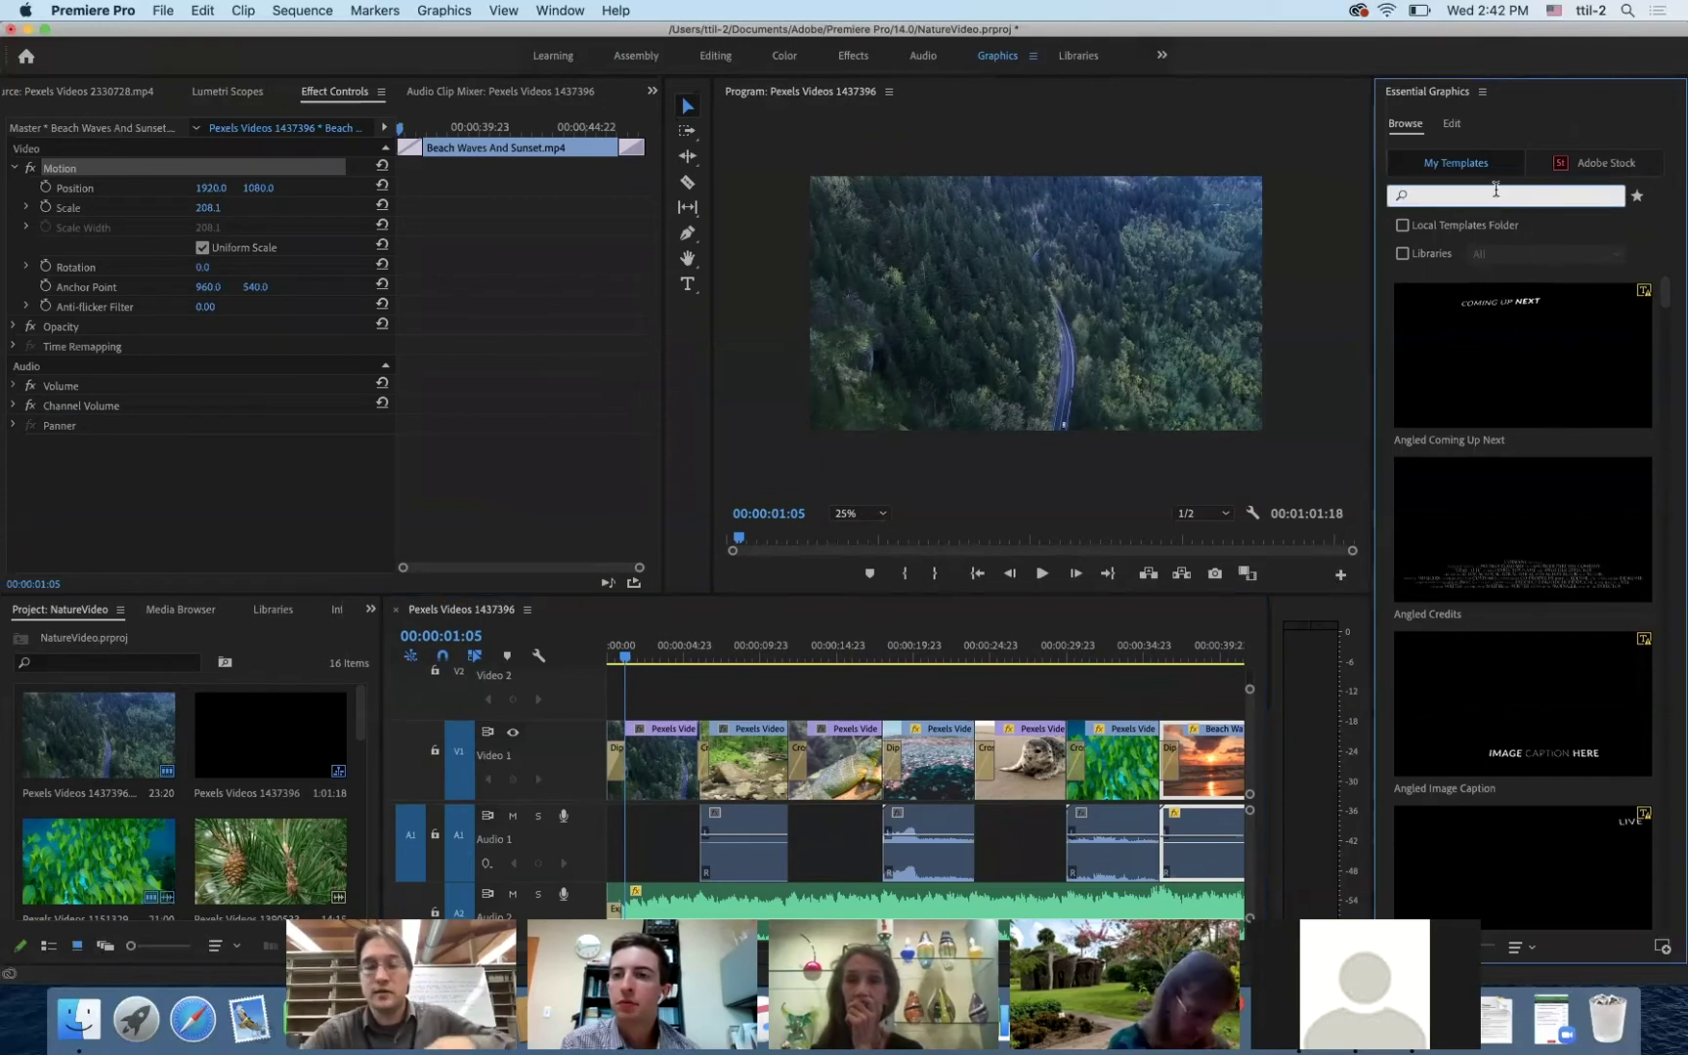
text(Title)
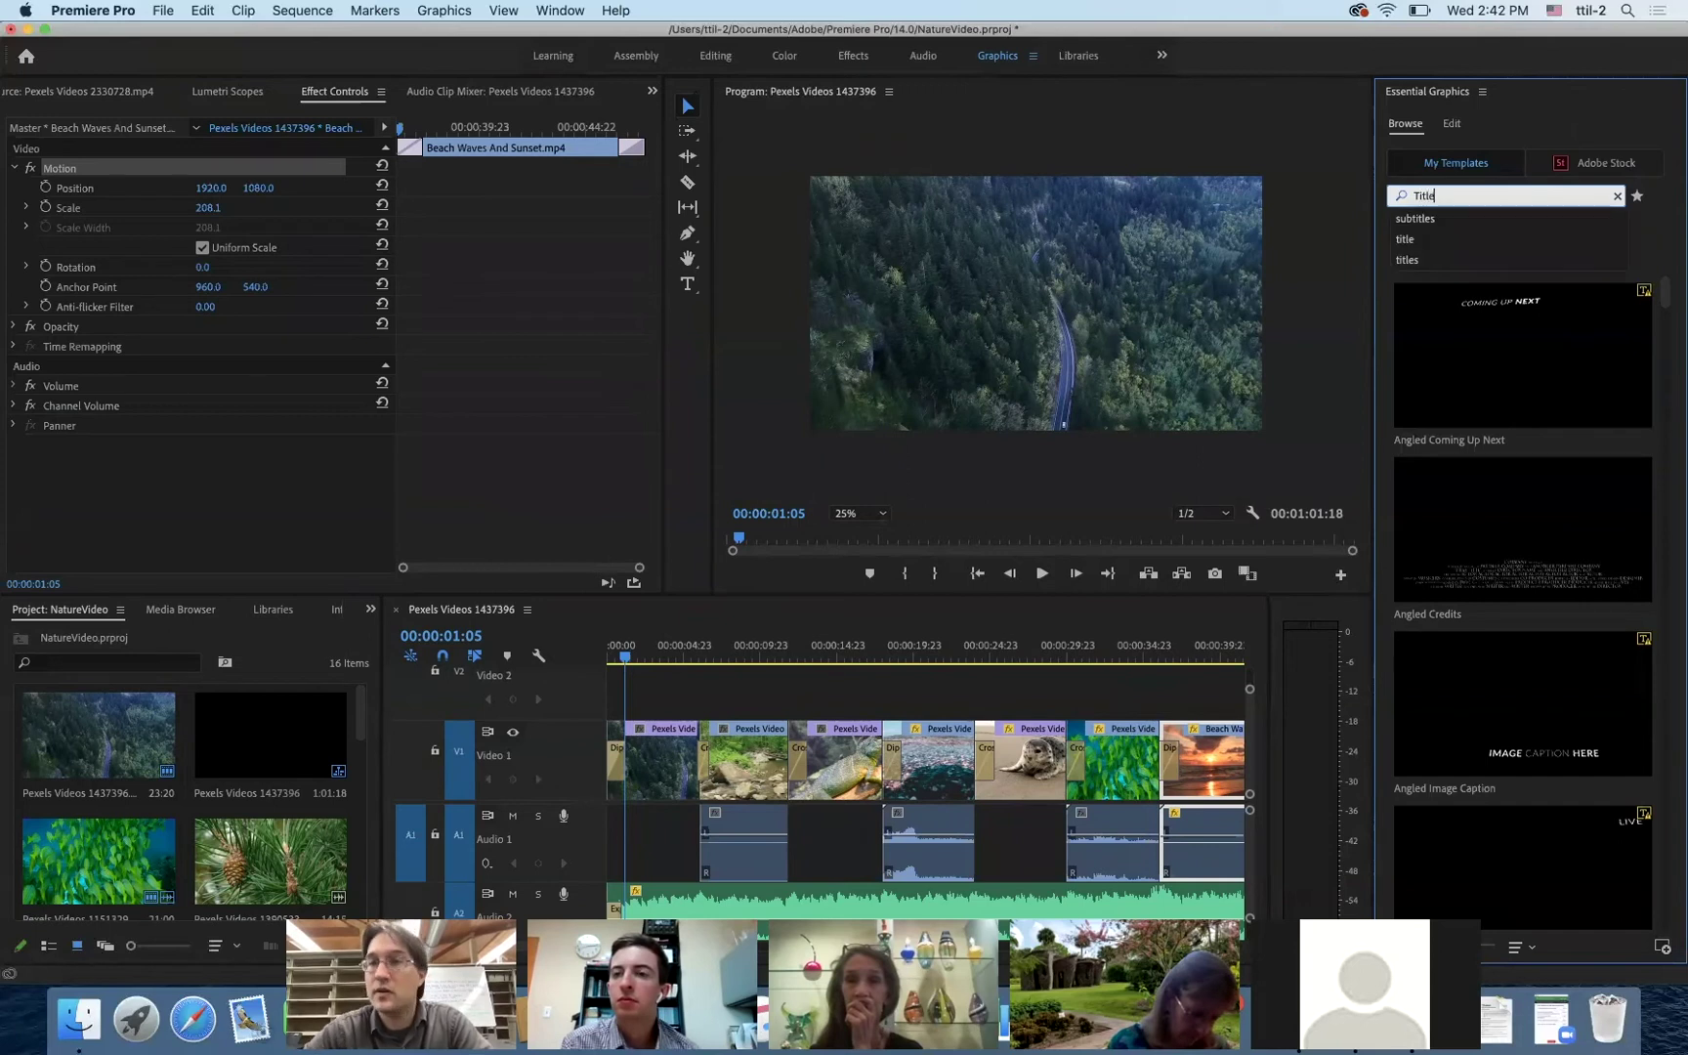
click(1455, 168)
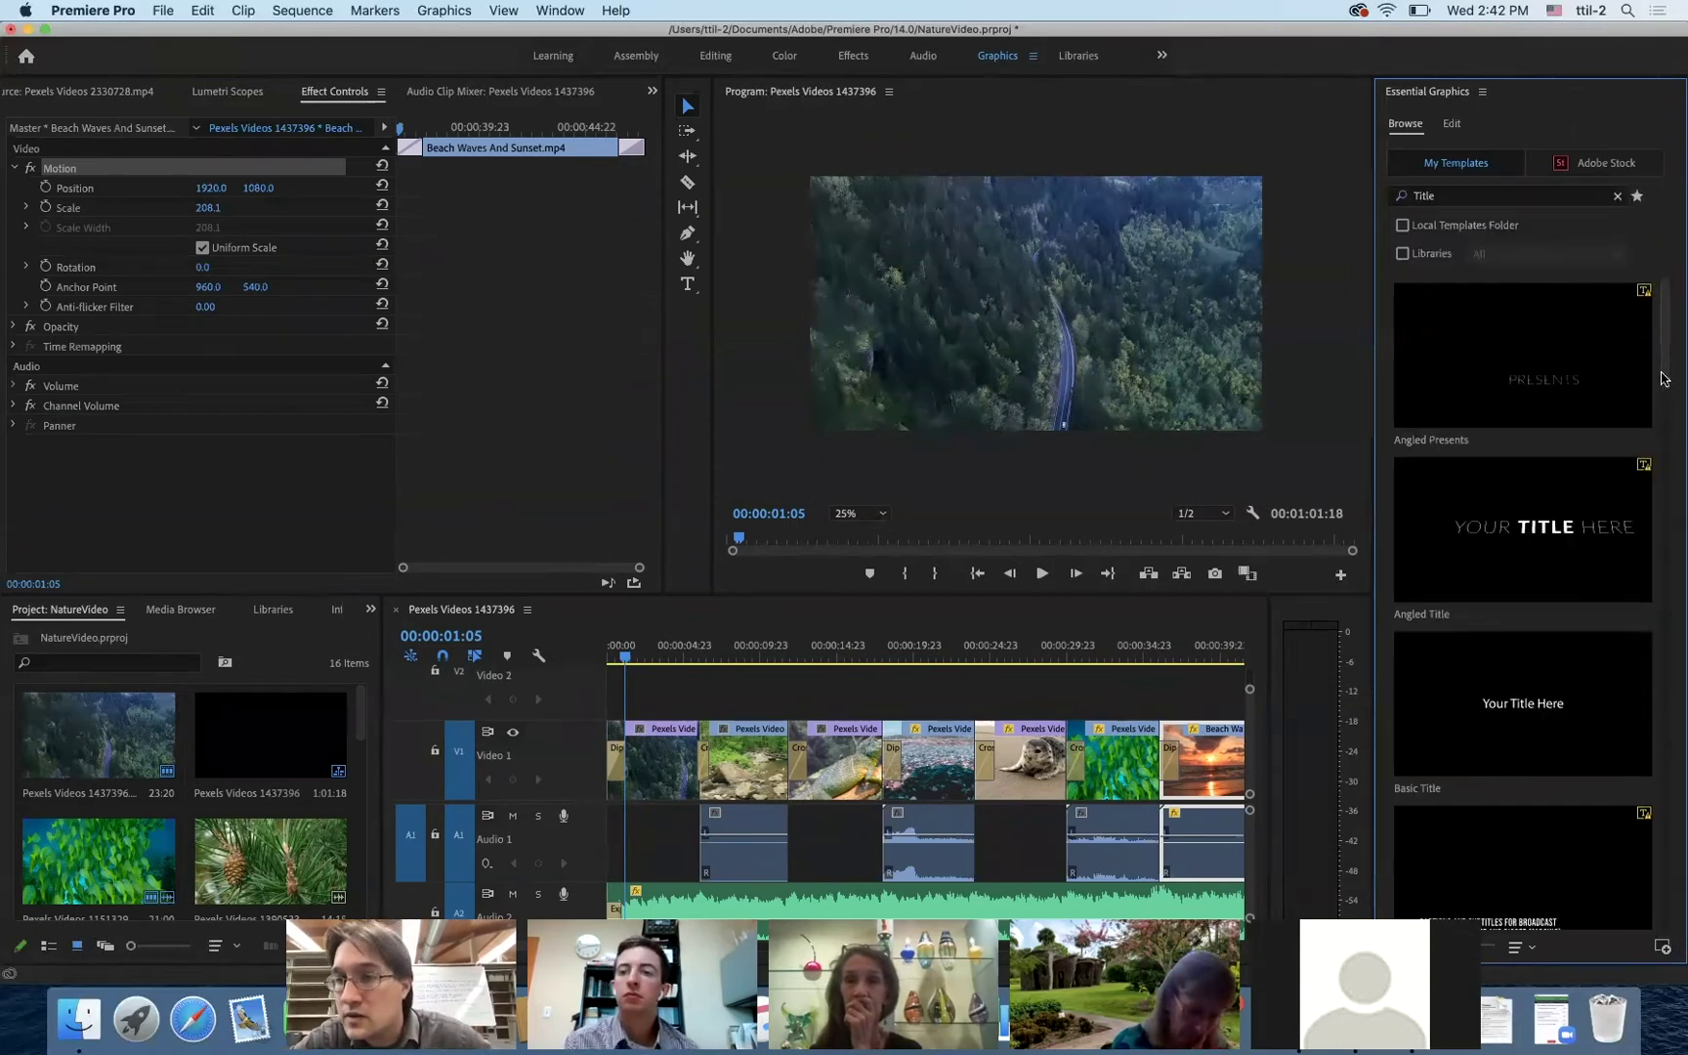
drag(1663, 379, 1670, 461)
scroll(1670, 461, down, 5)
scroll(1671, 449, up, 5)
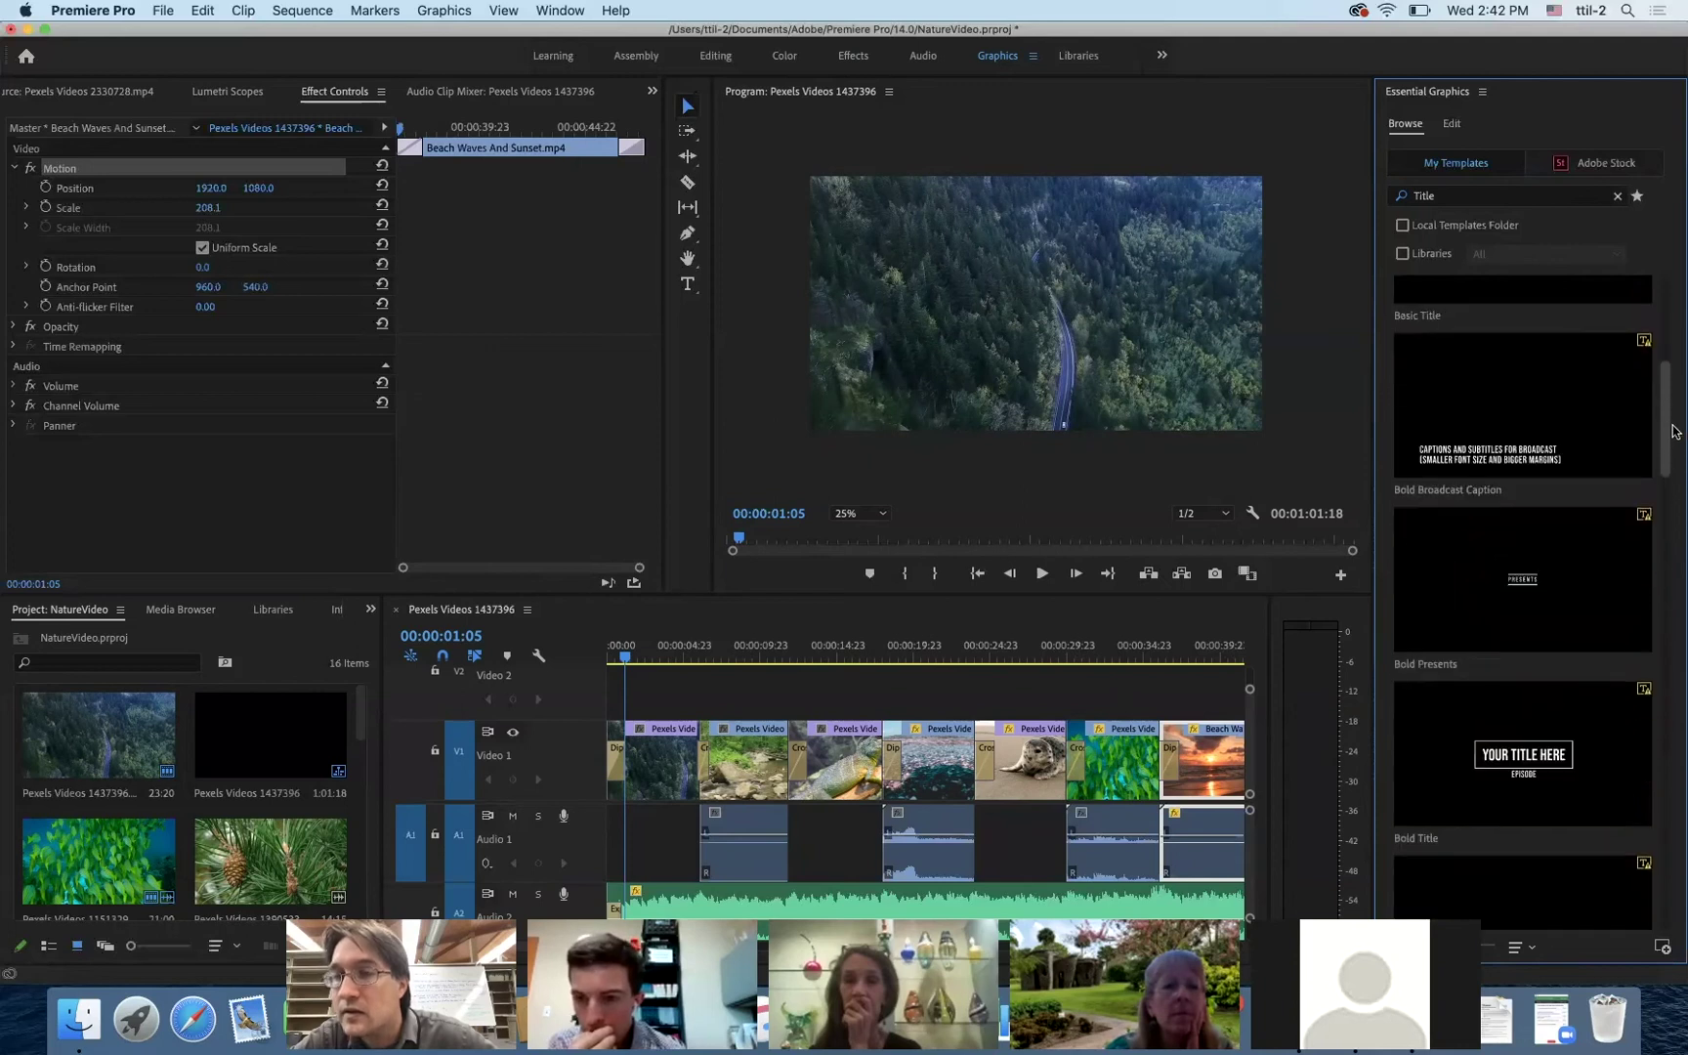
scroll(1672, 432, up, 4)
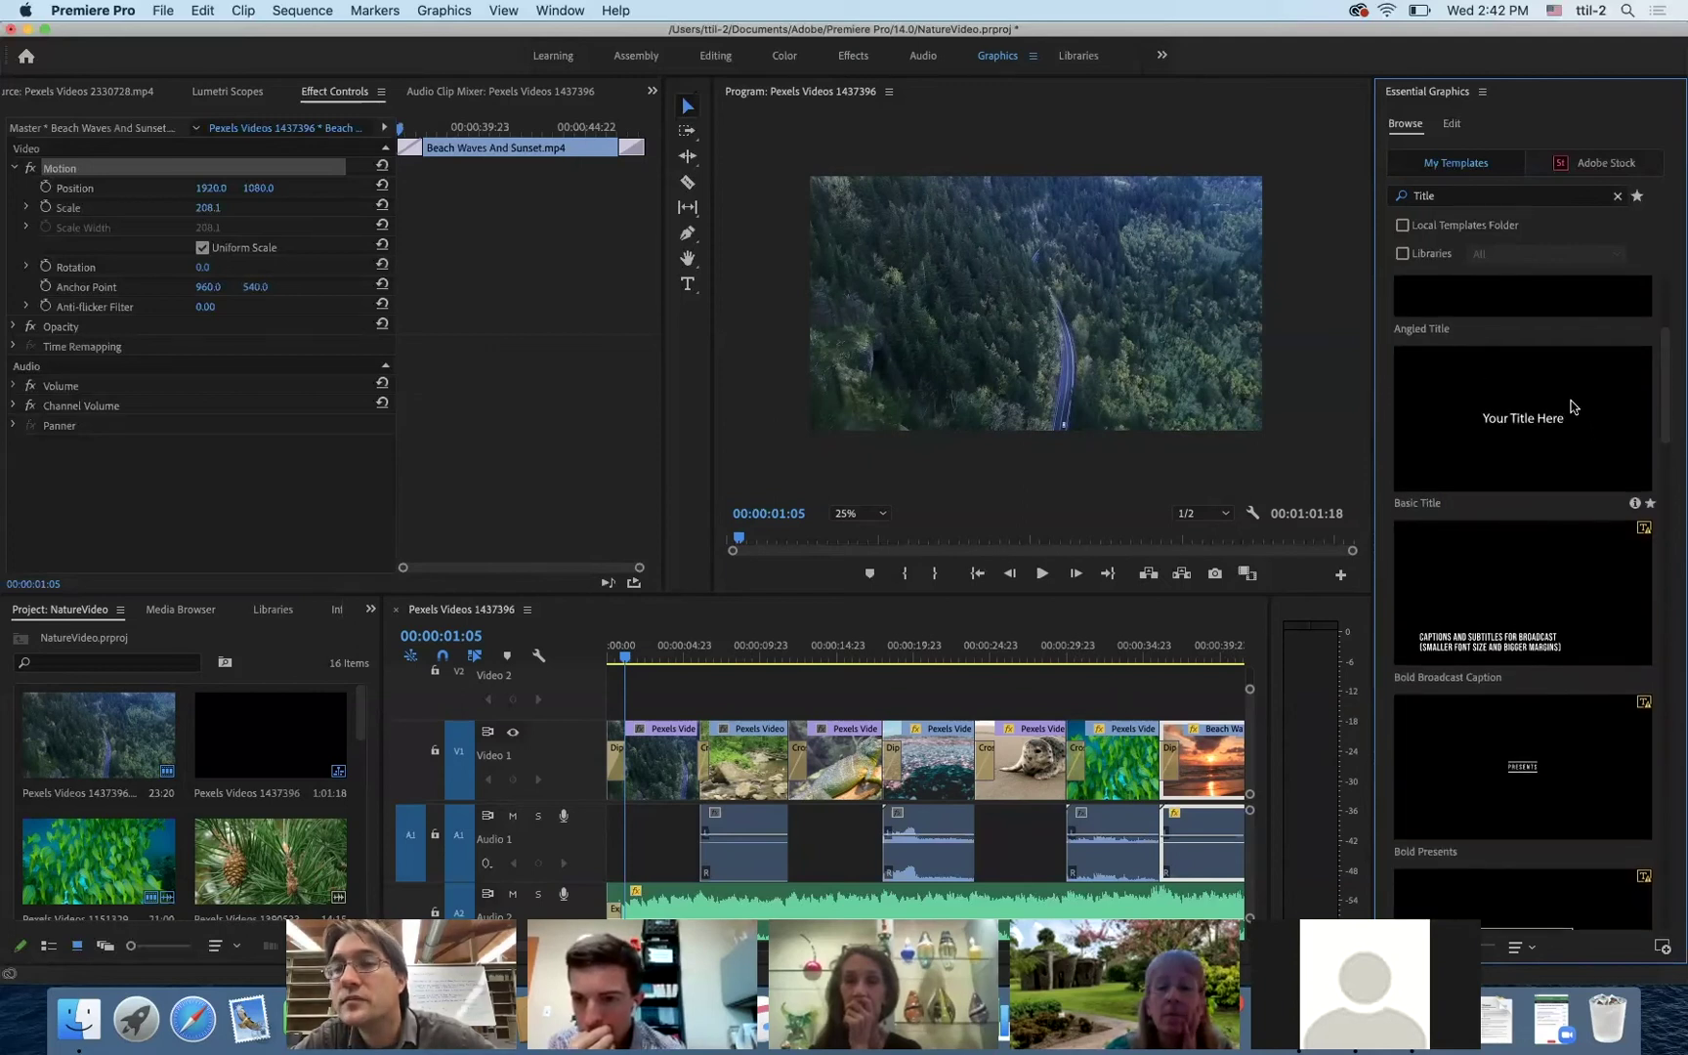
drag(1665, 414, 1669, 593)
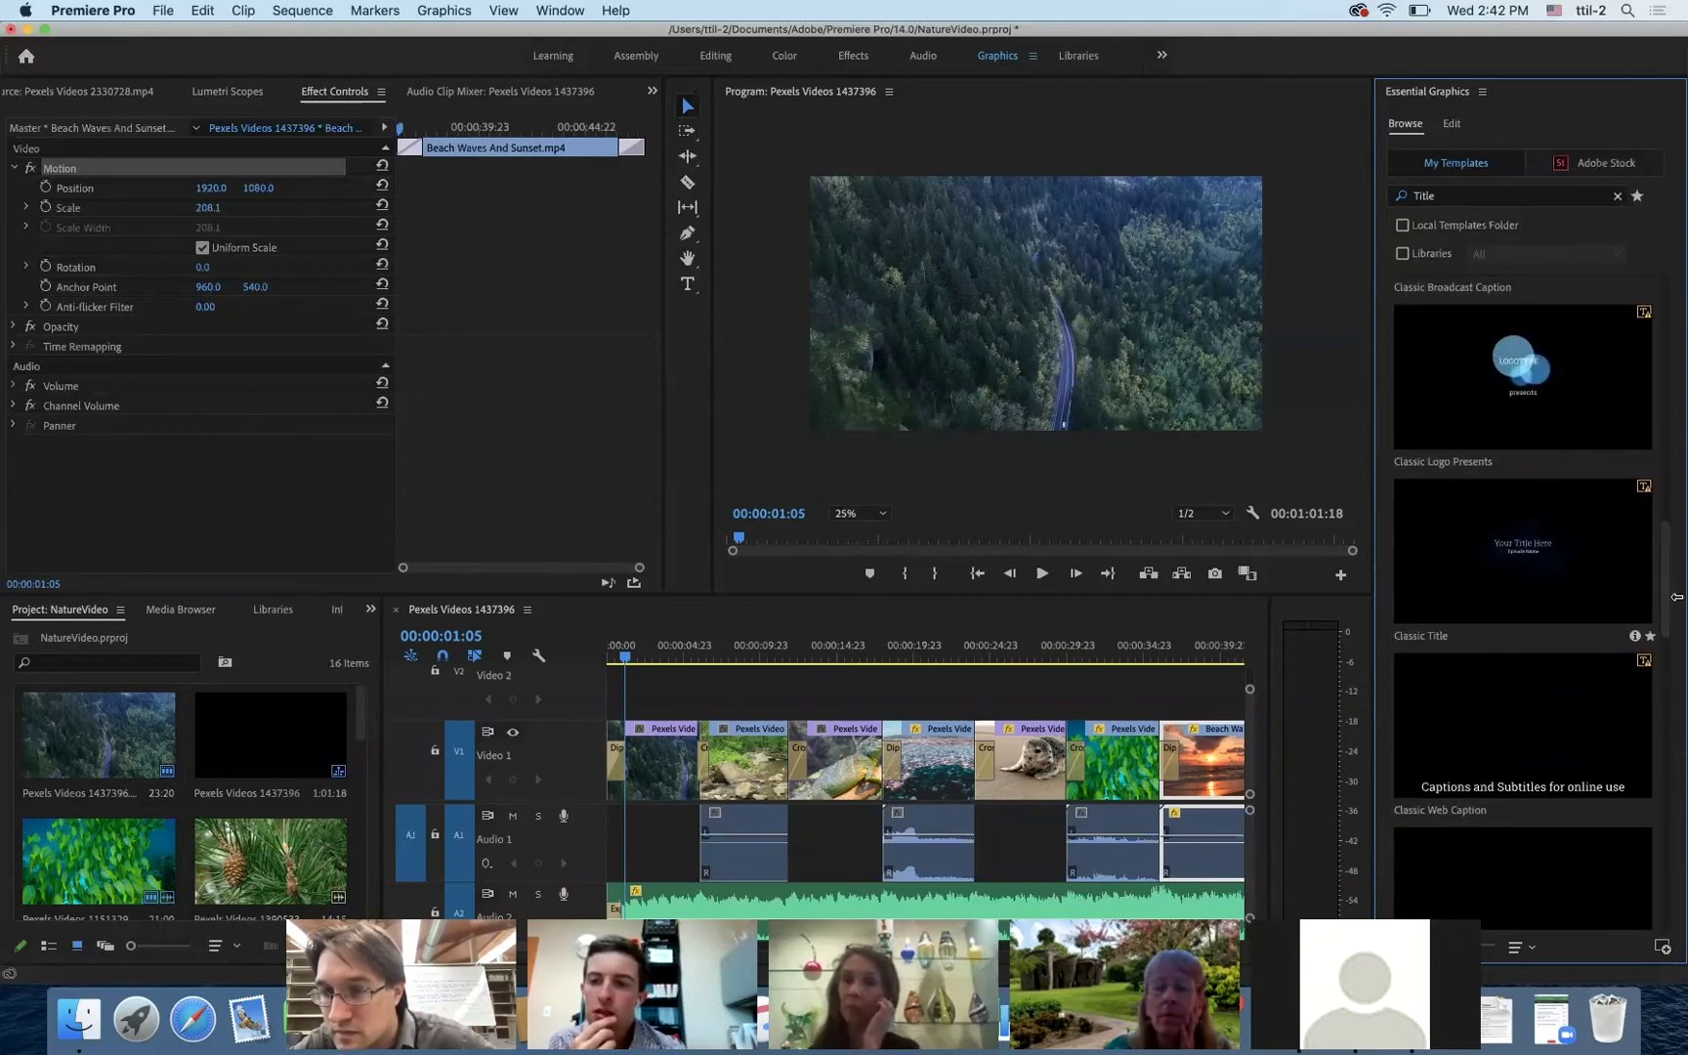
scroll(1641, 625, down, 5)
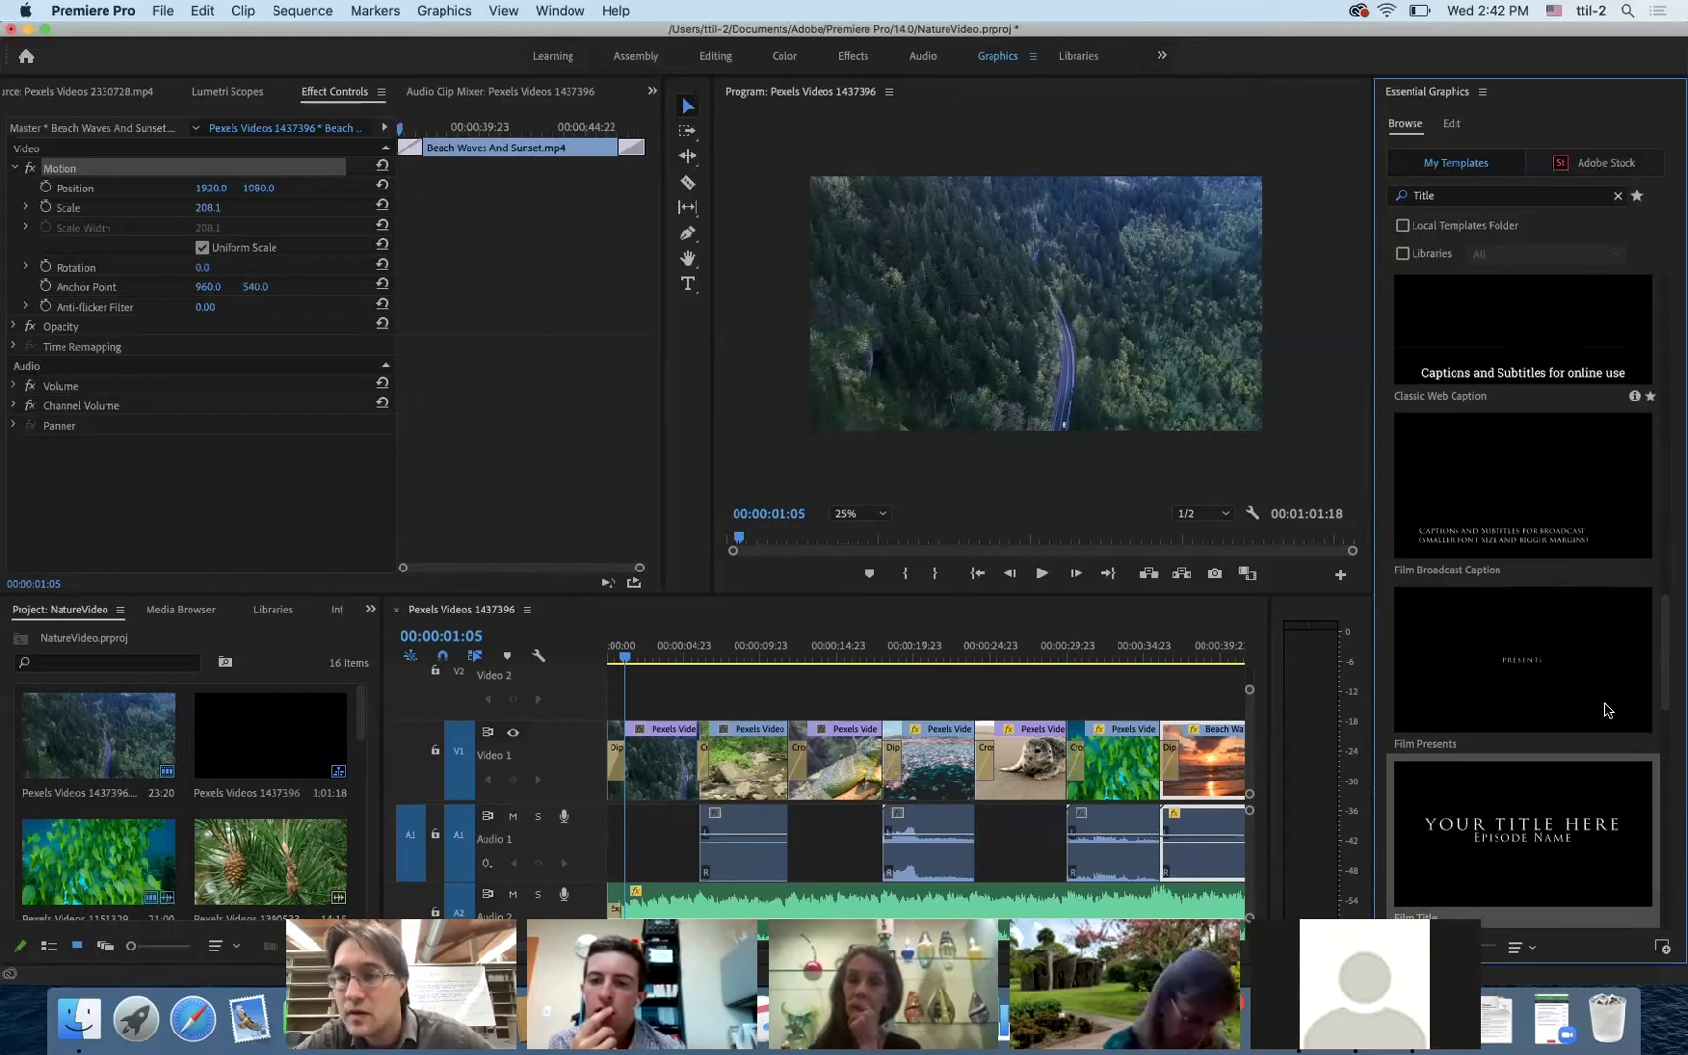
drag(720, 691, 621, 698)
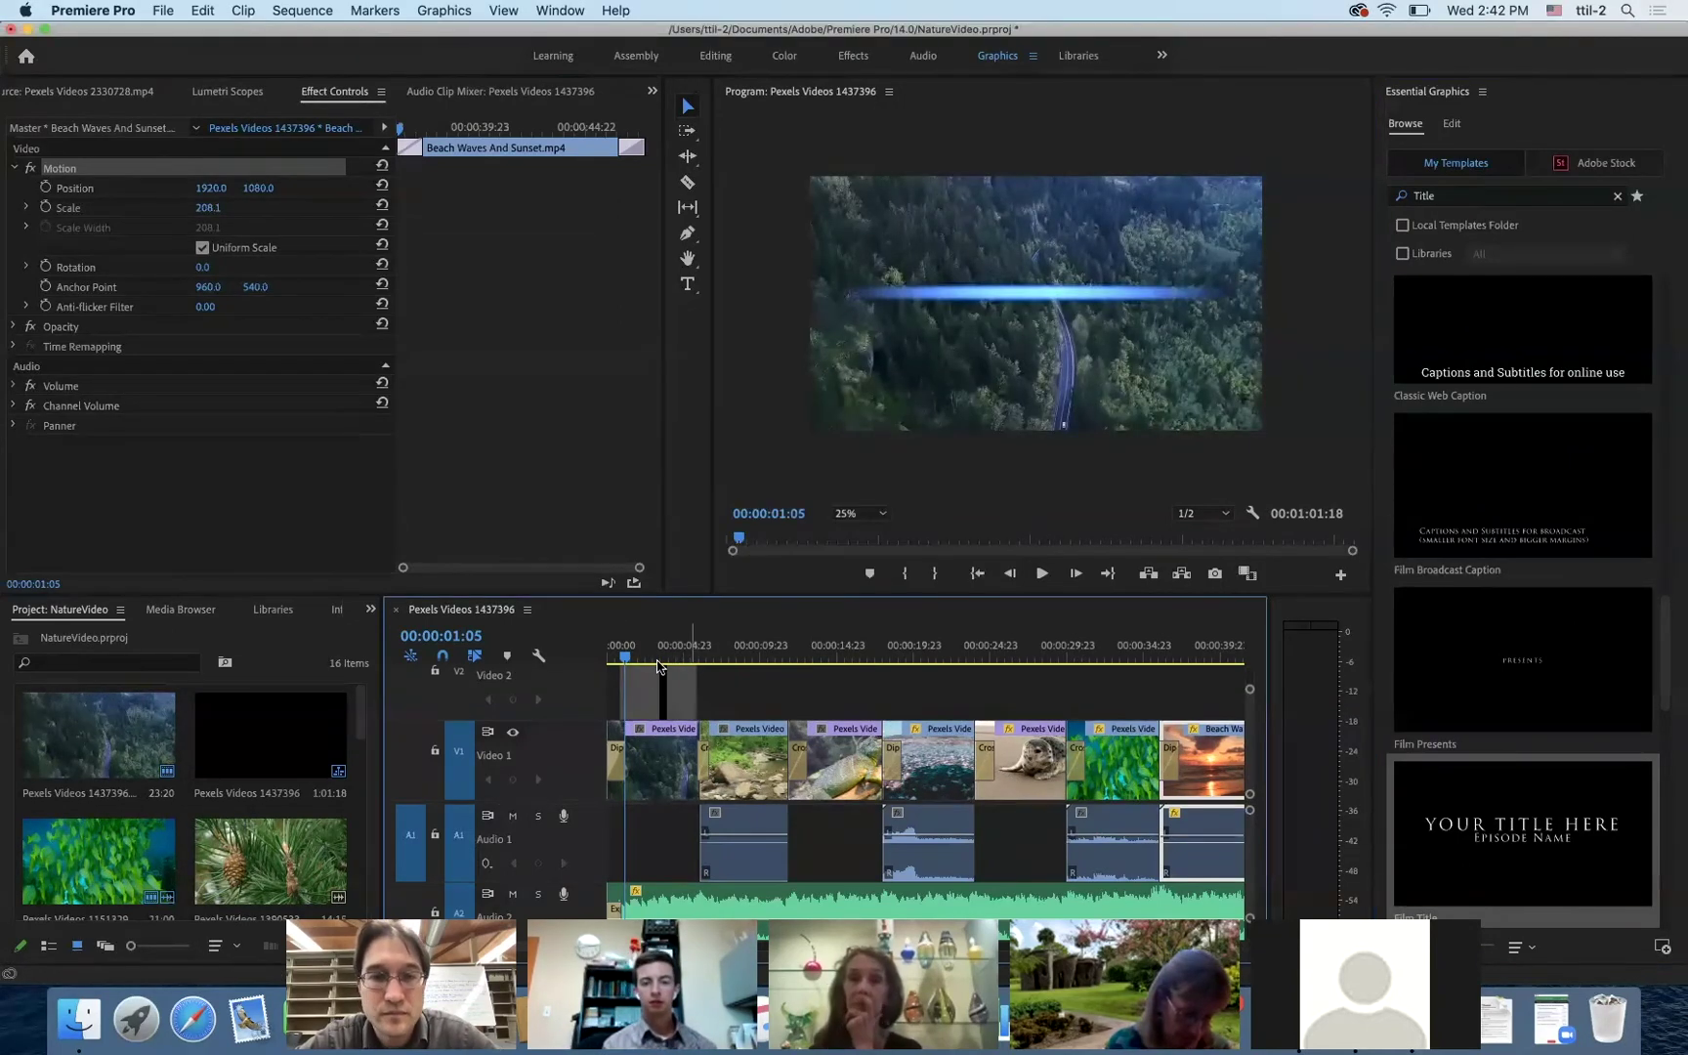
- Retype the title text as 'Nature's Journey' with 'A DOCUMENTARY' as the subtitle
drag(625, 660, 655, 660)
click(691, 678)
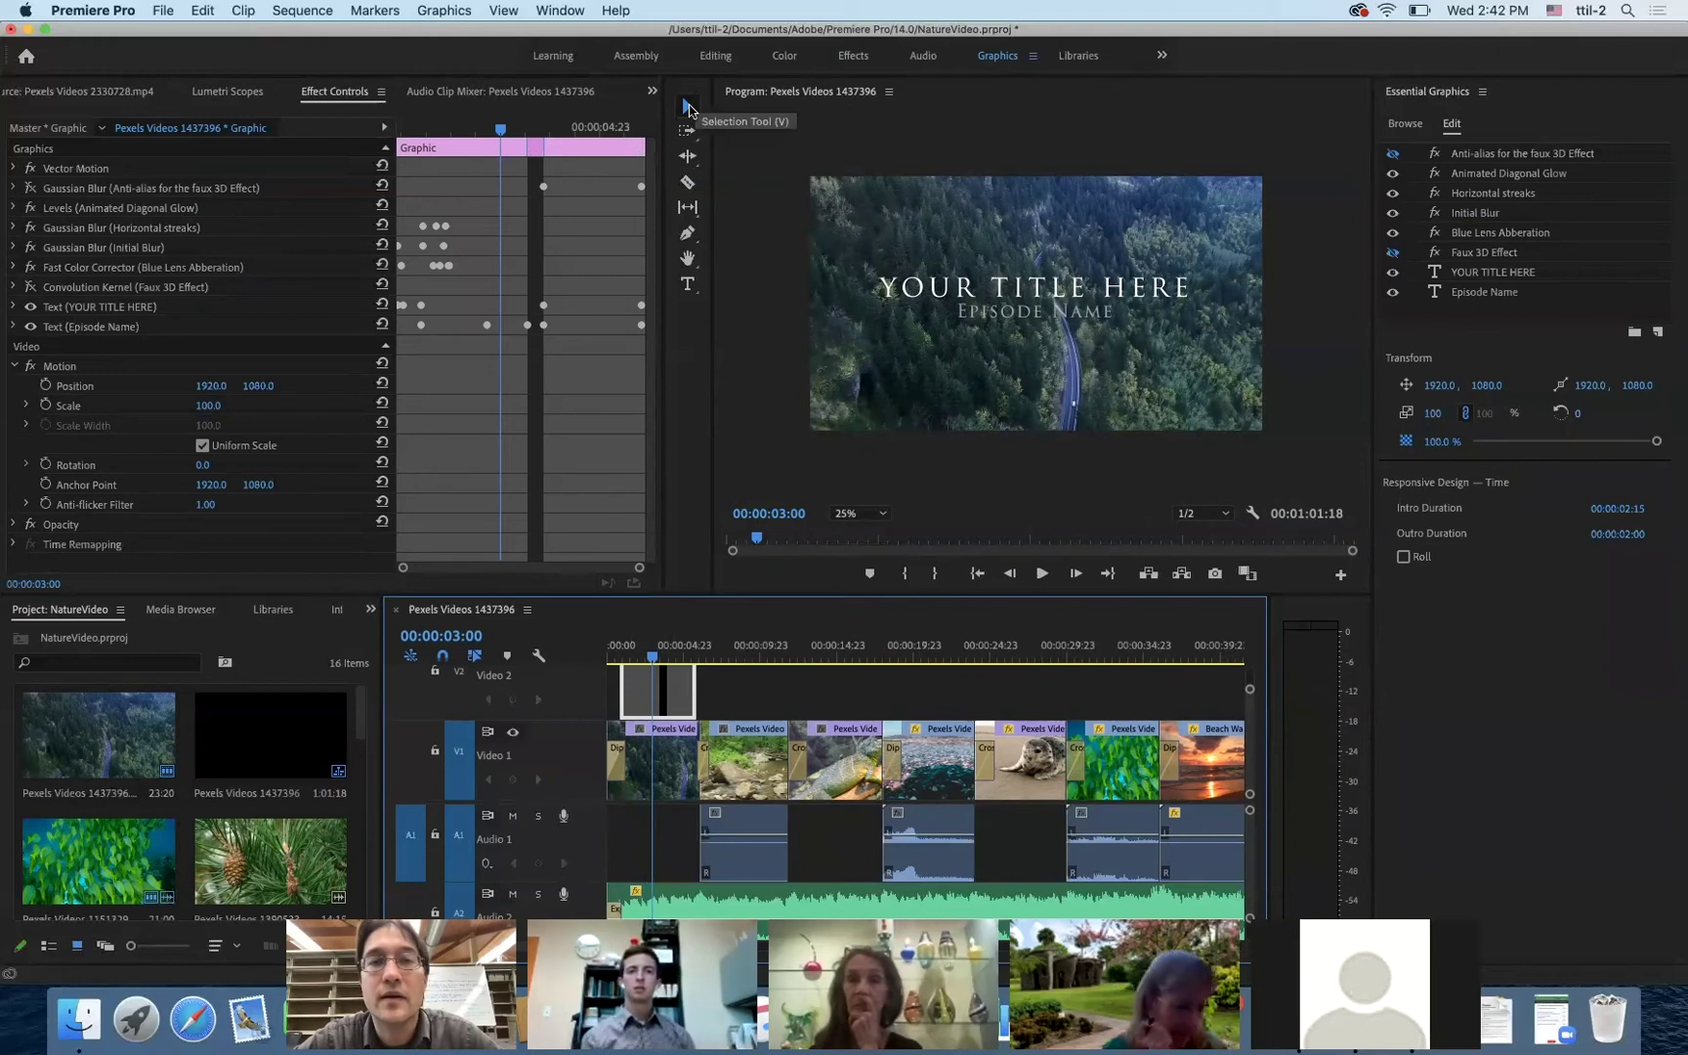
click(689, 107)
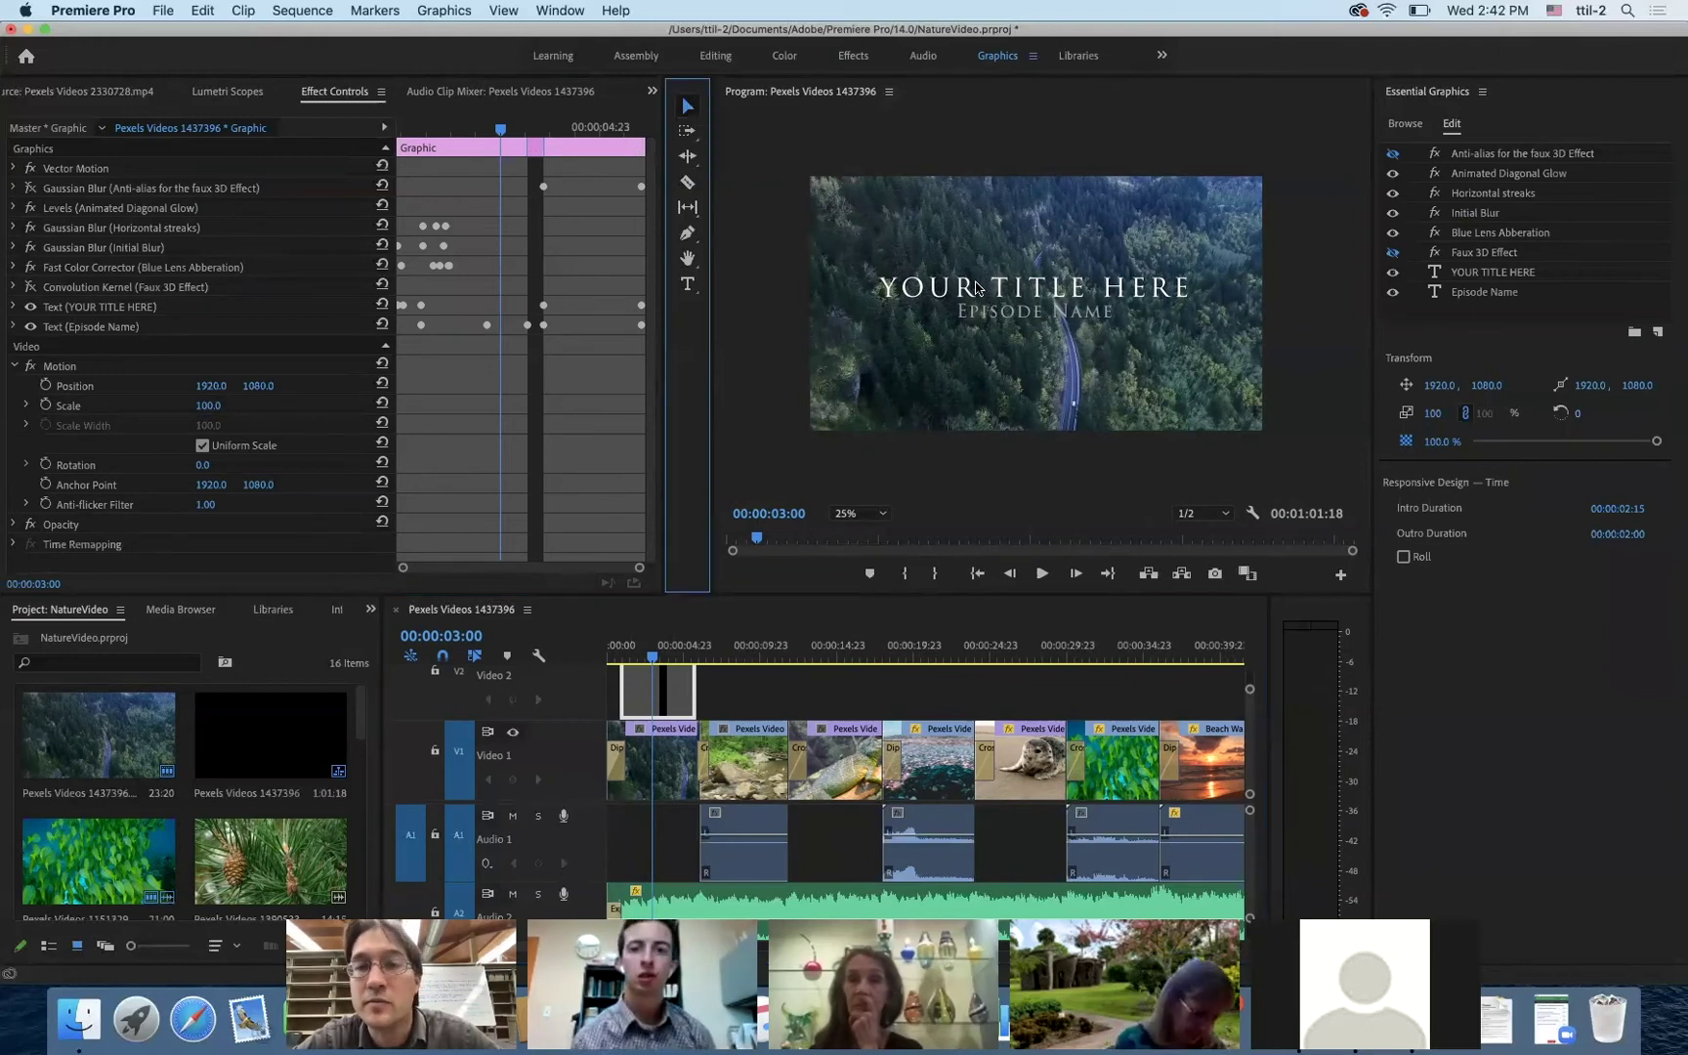
click(1023, 287)
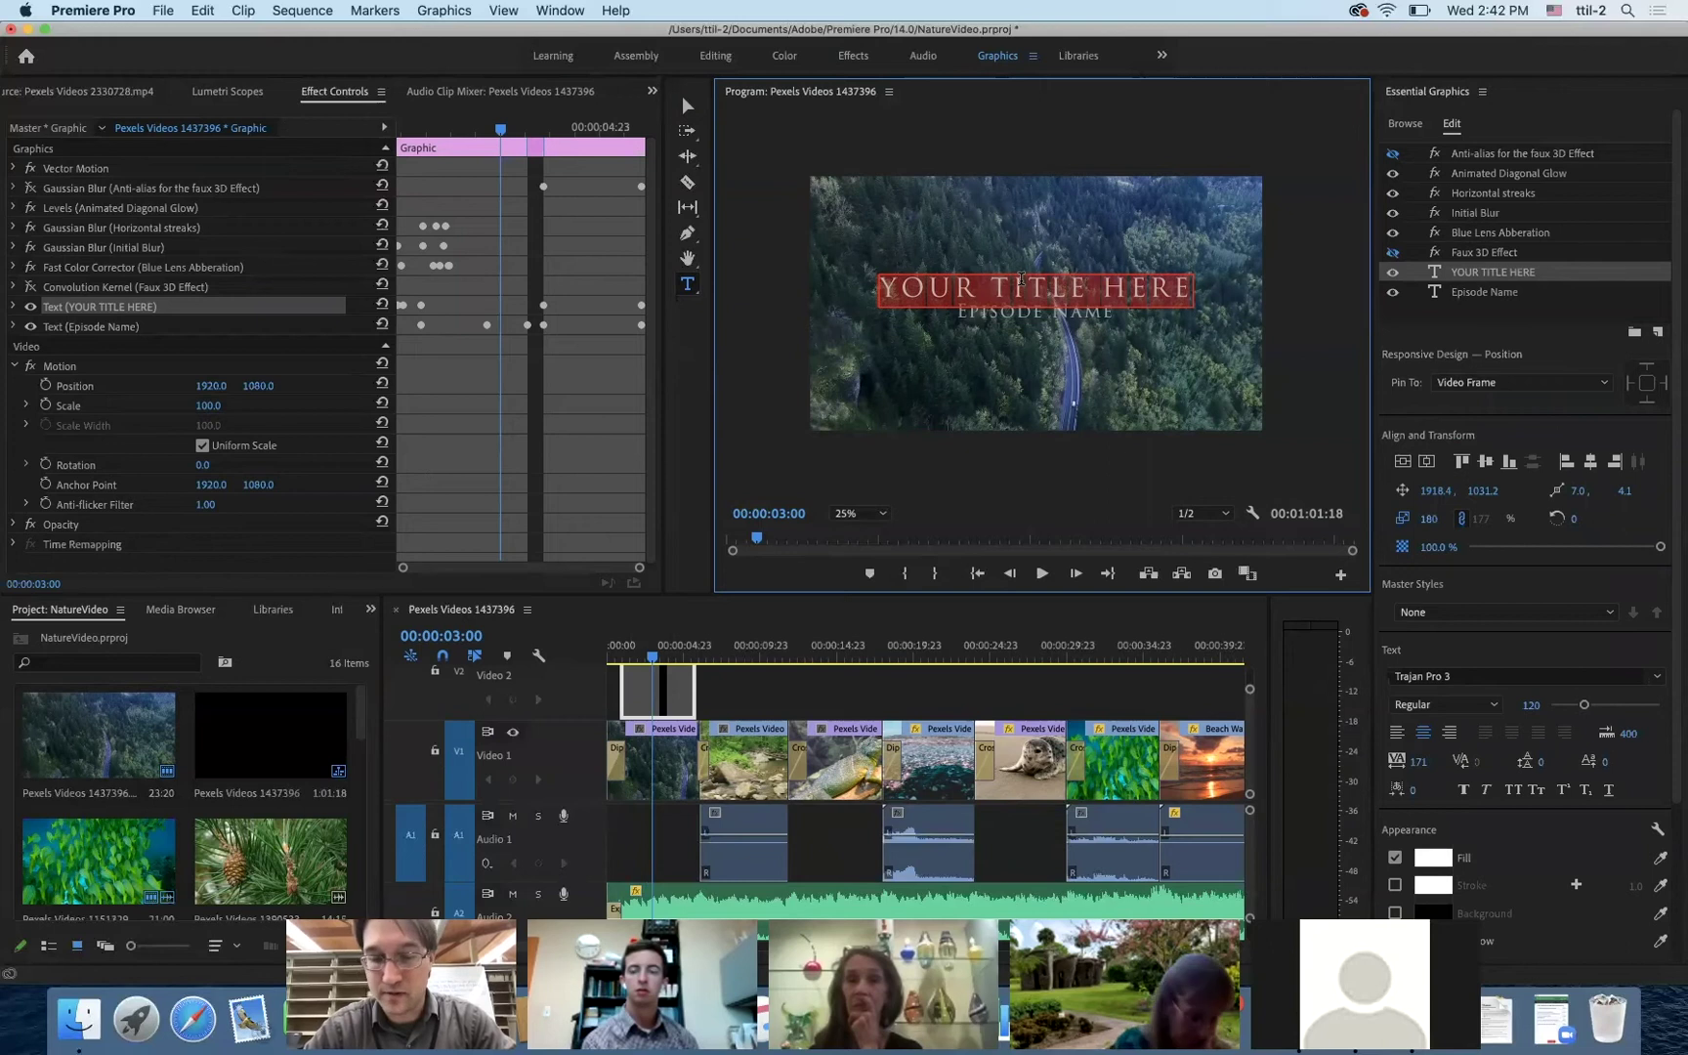
text(Natu)
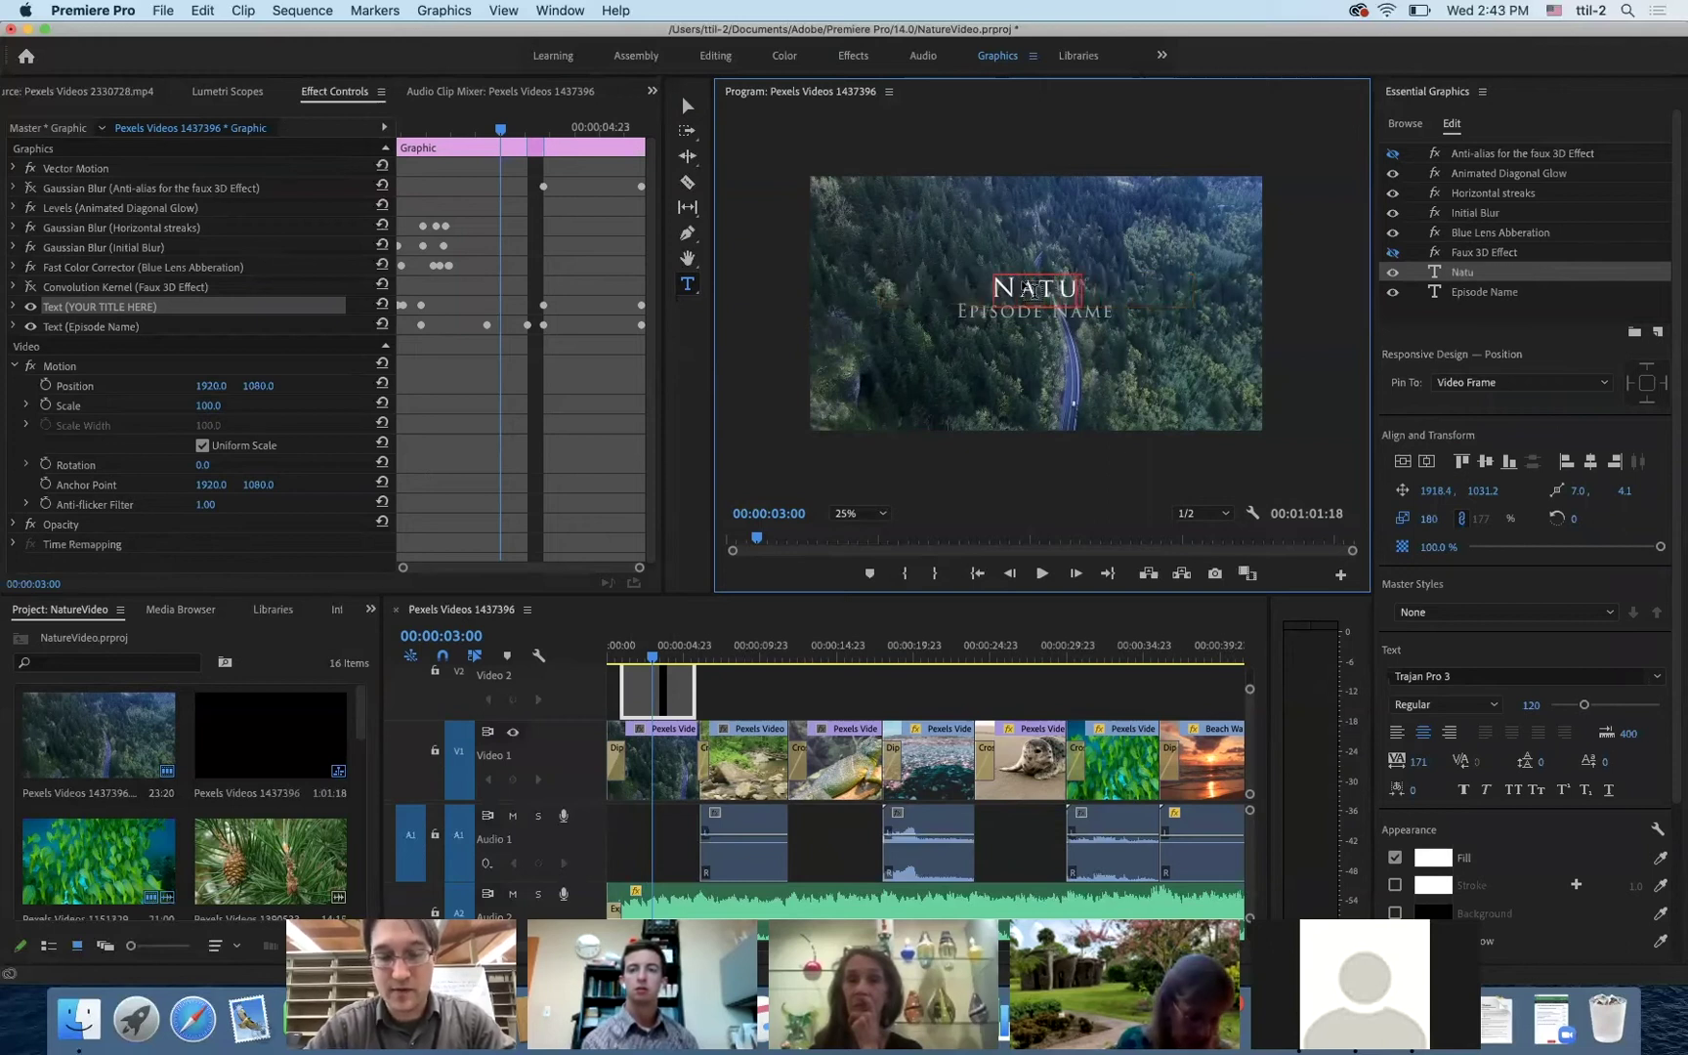
text(re's Journey)
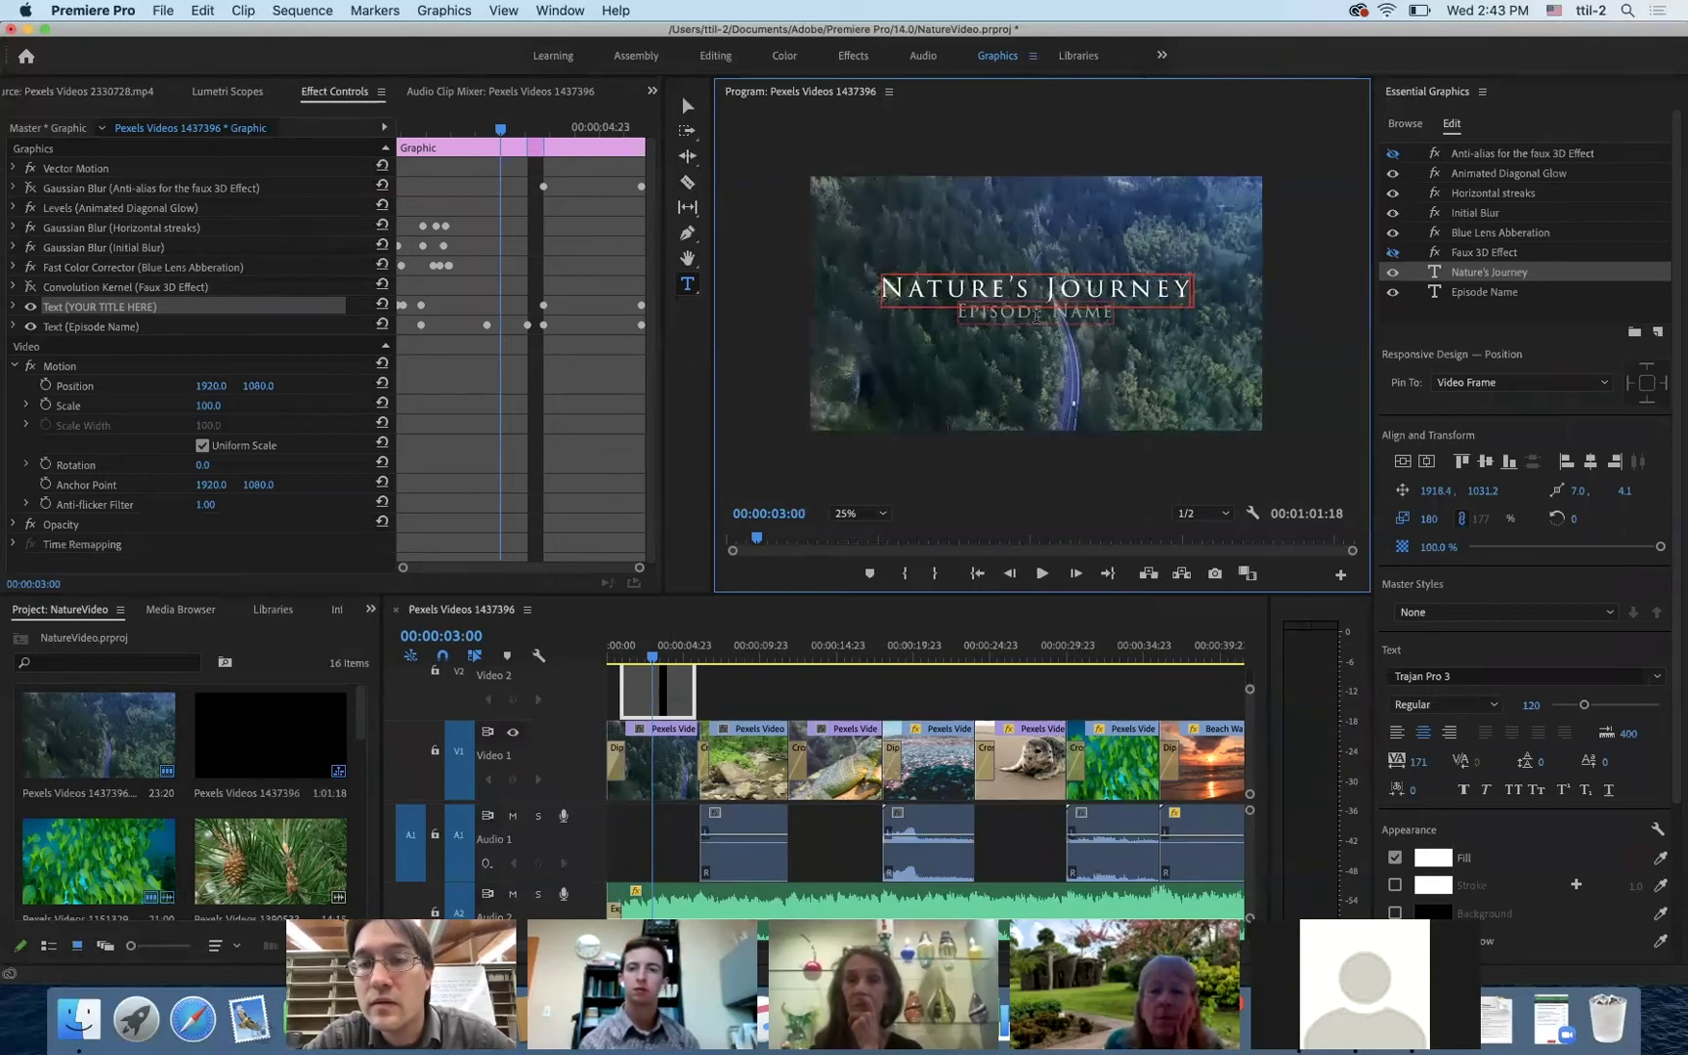
click(1035, 314)
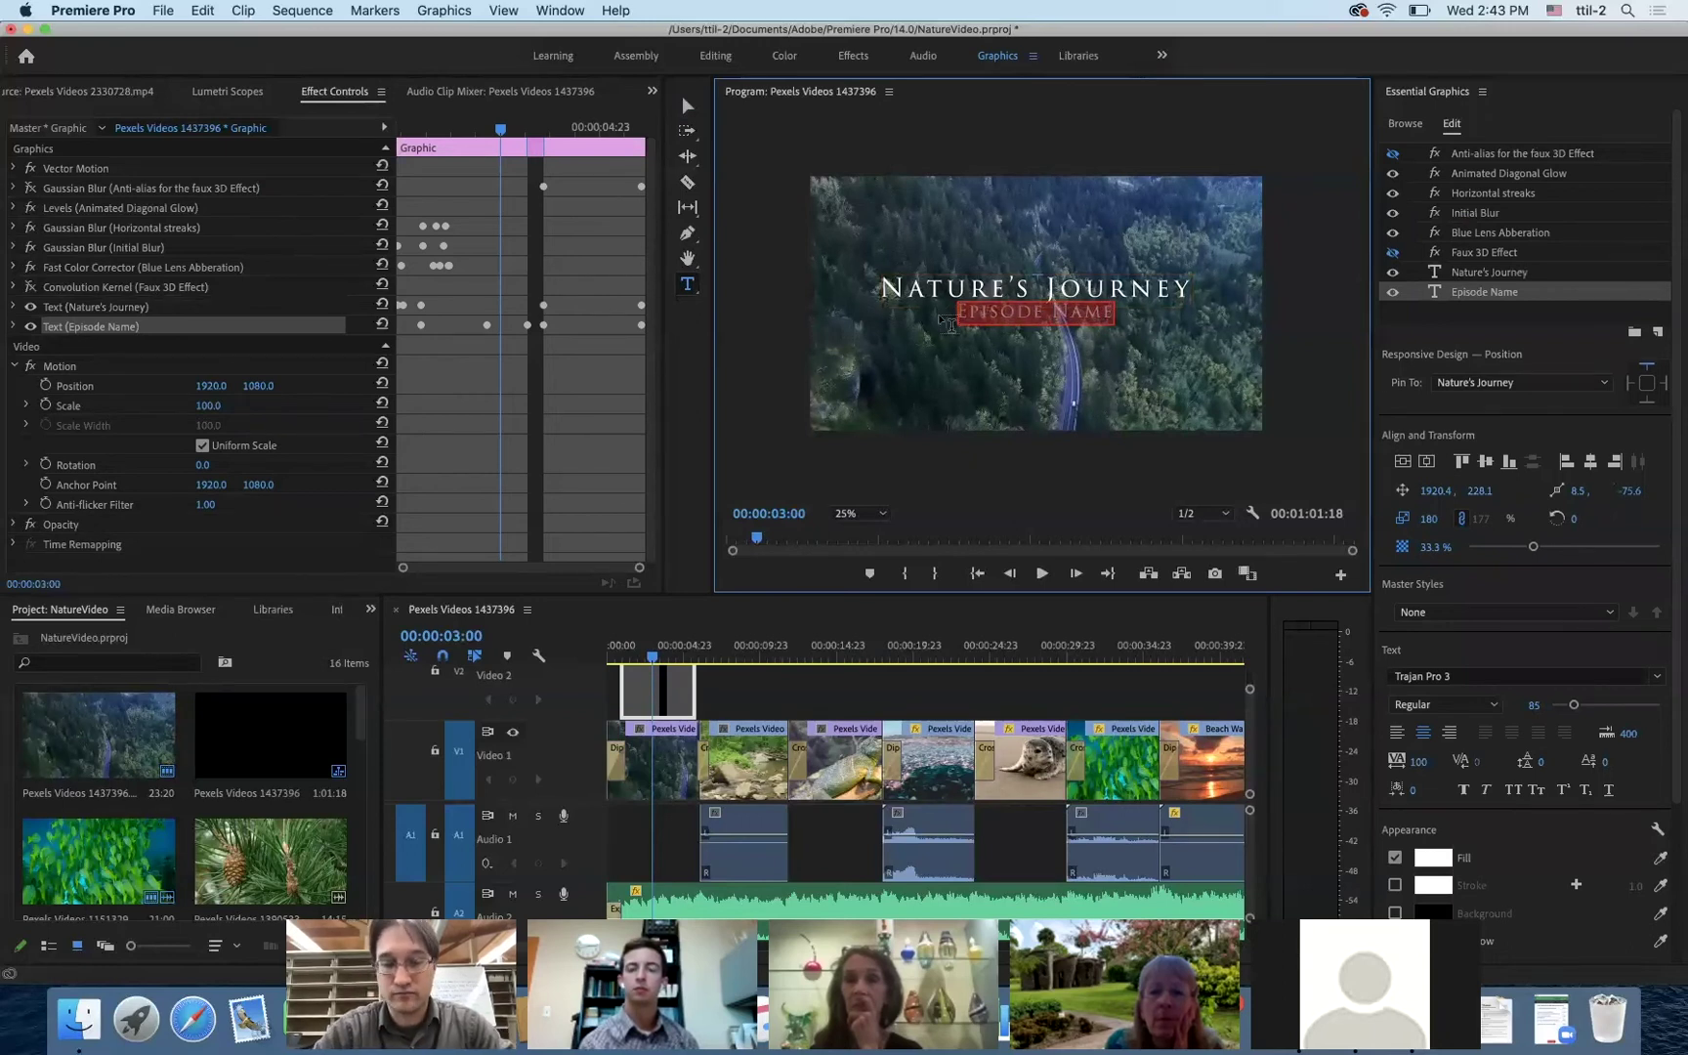
text(A DOCUMENTARY)
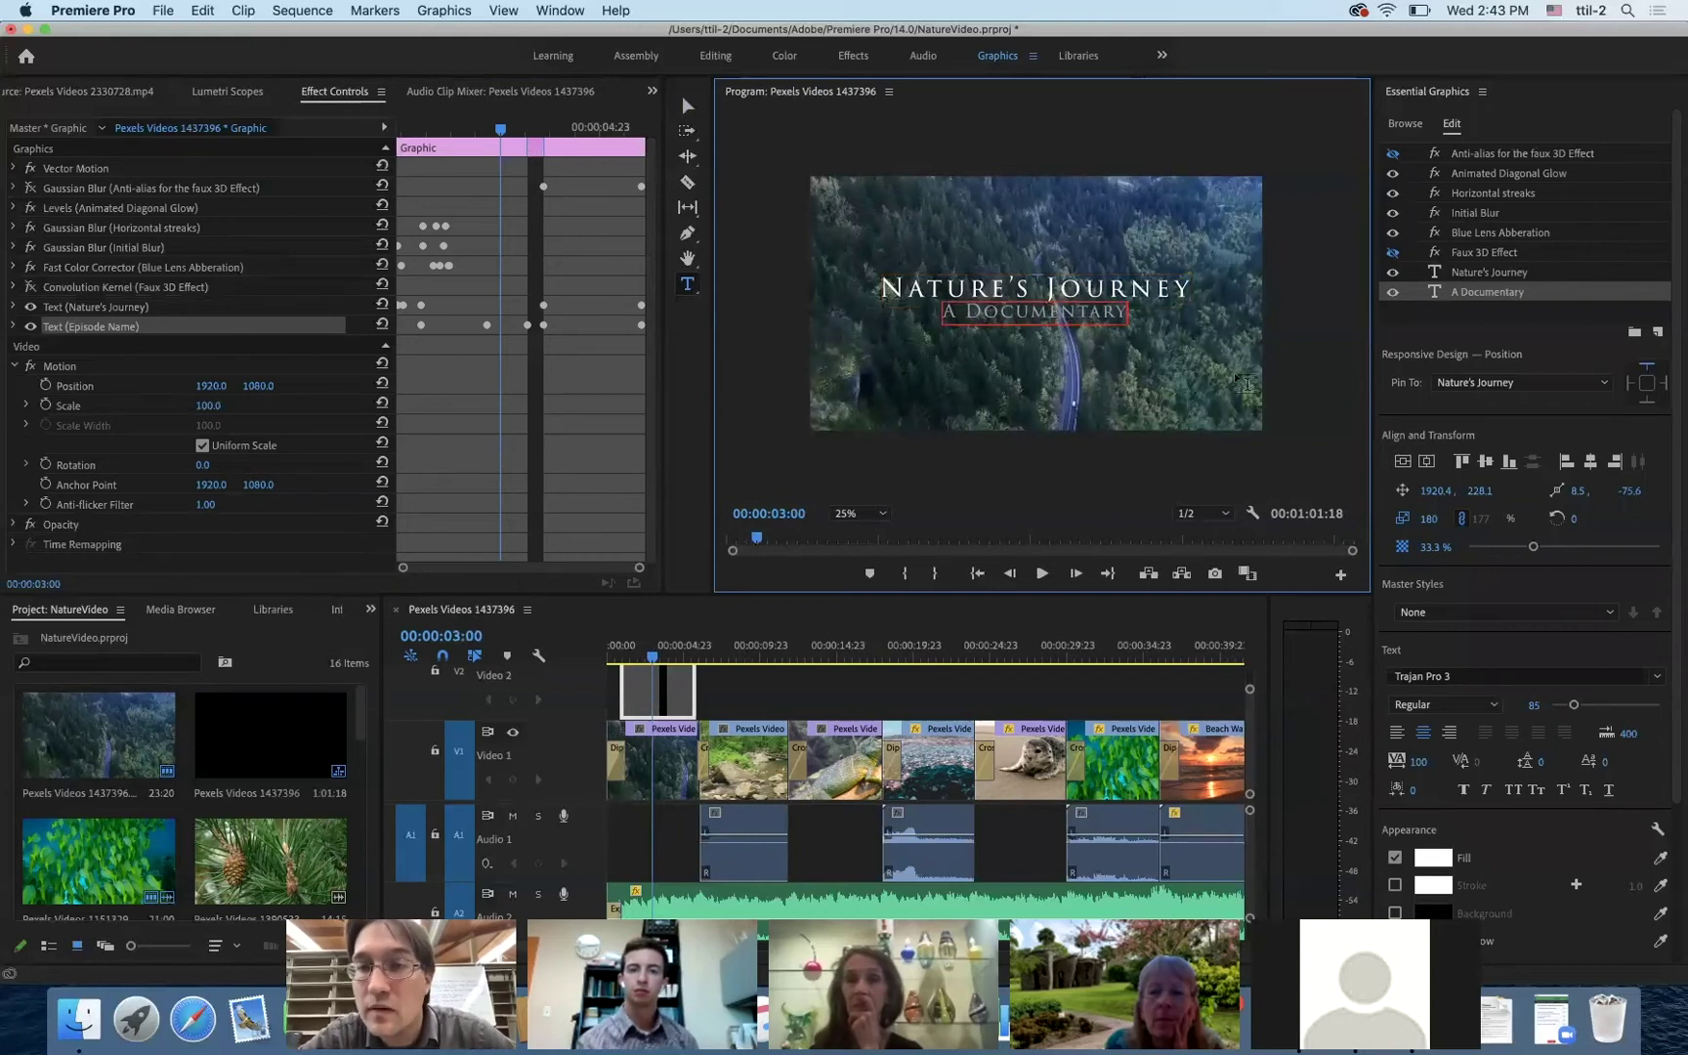
key(Escape)
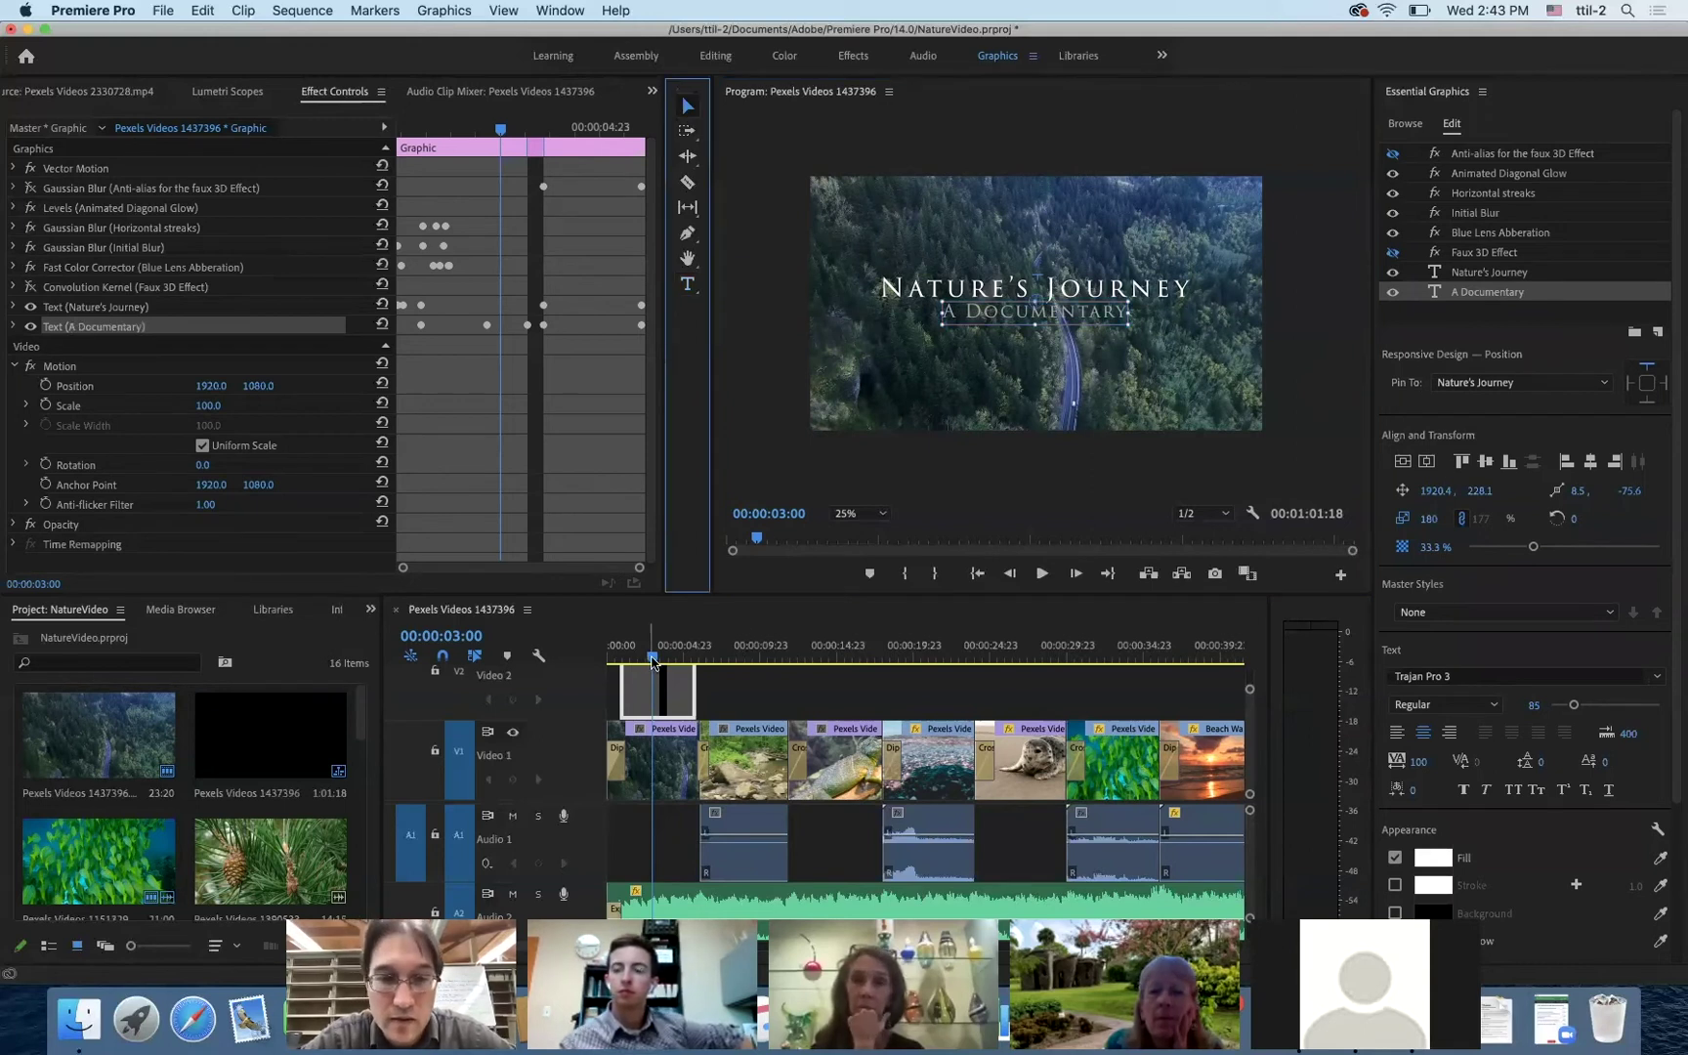
- Replay the opening title and shift the title clip slightly later on the timeline
drag(651, 662, 580, 665)
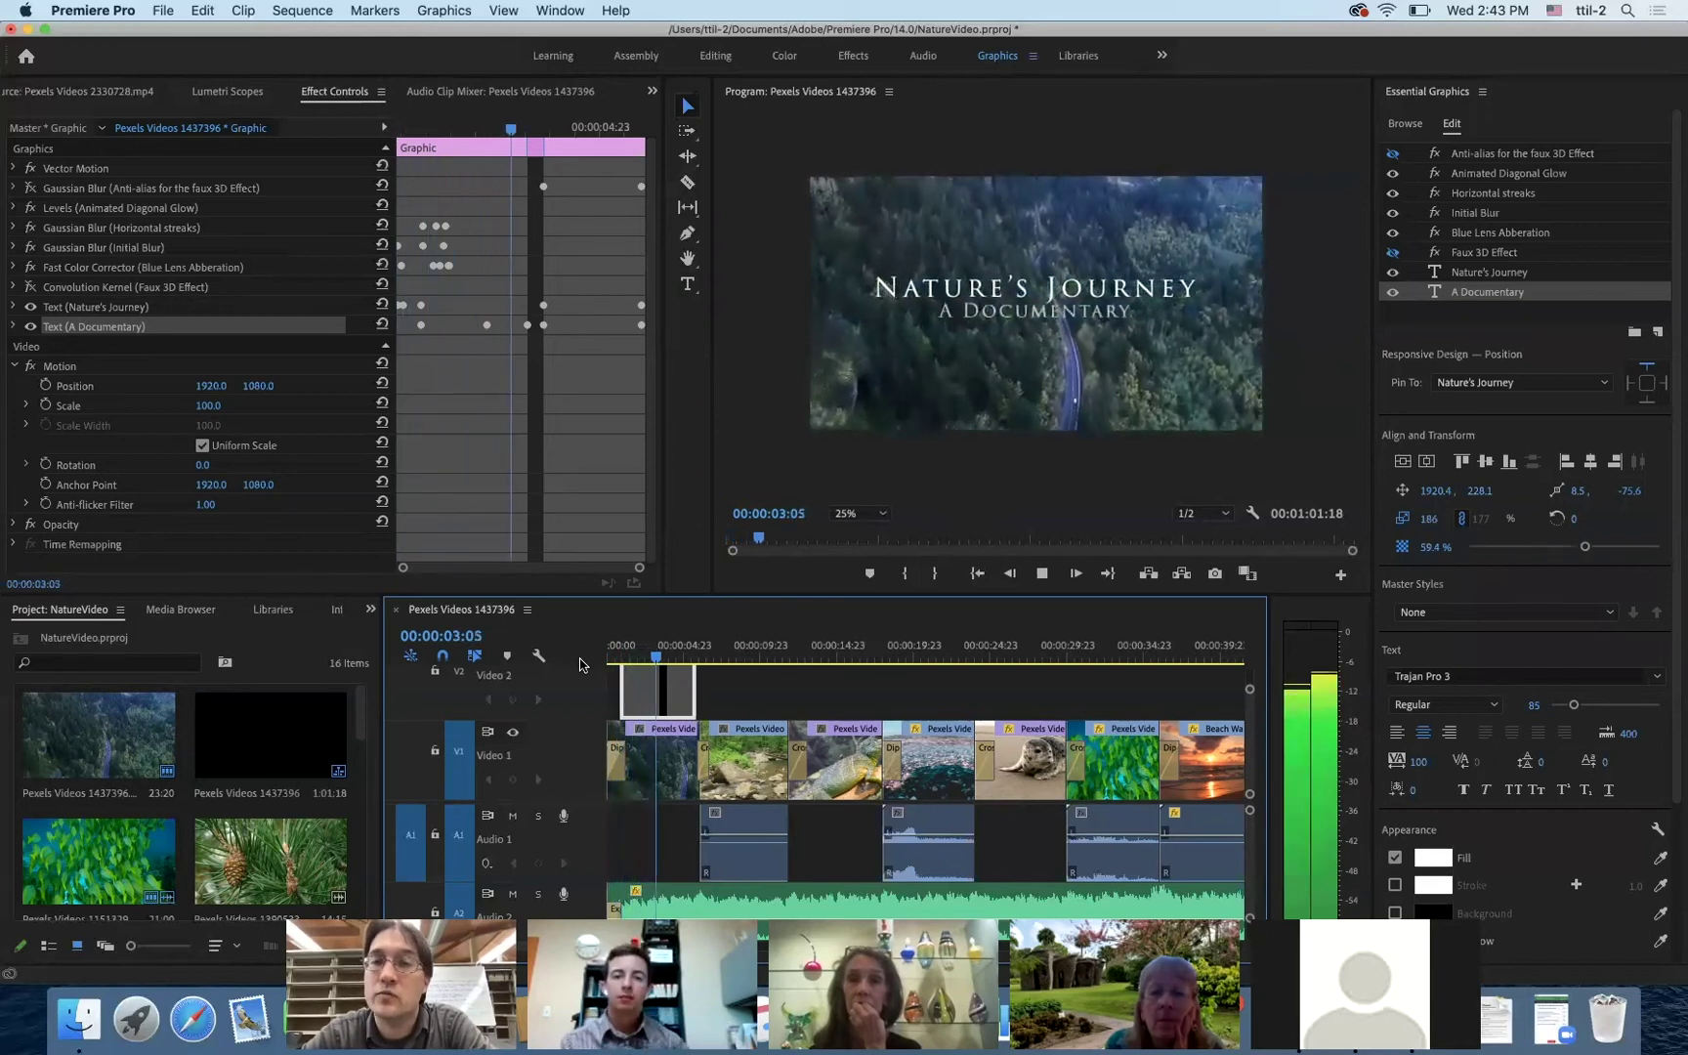
key(space)
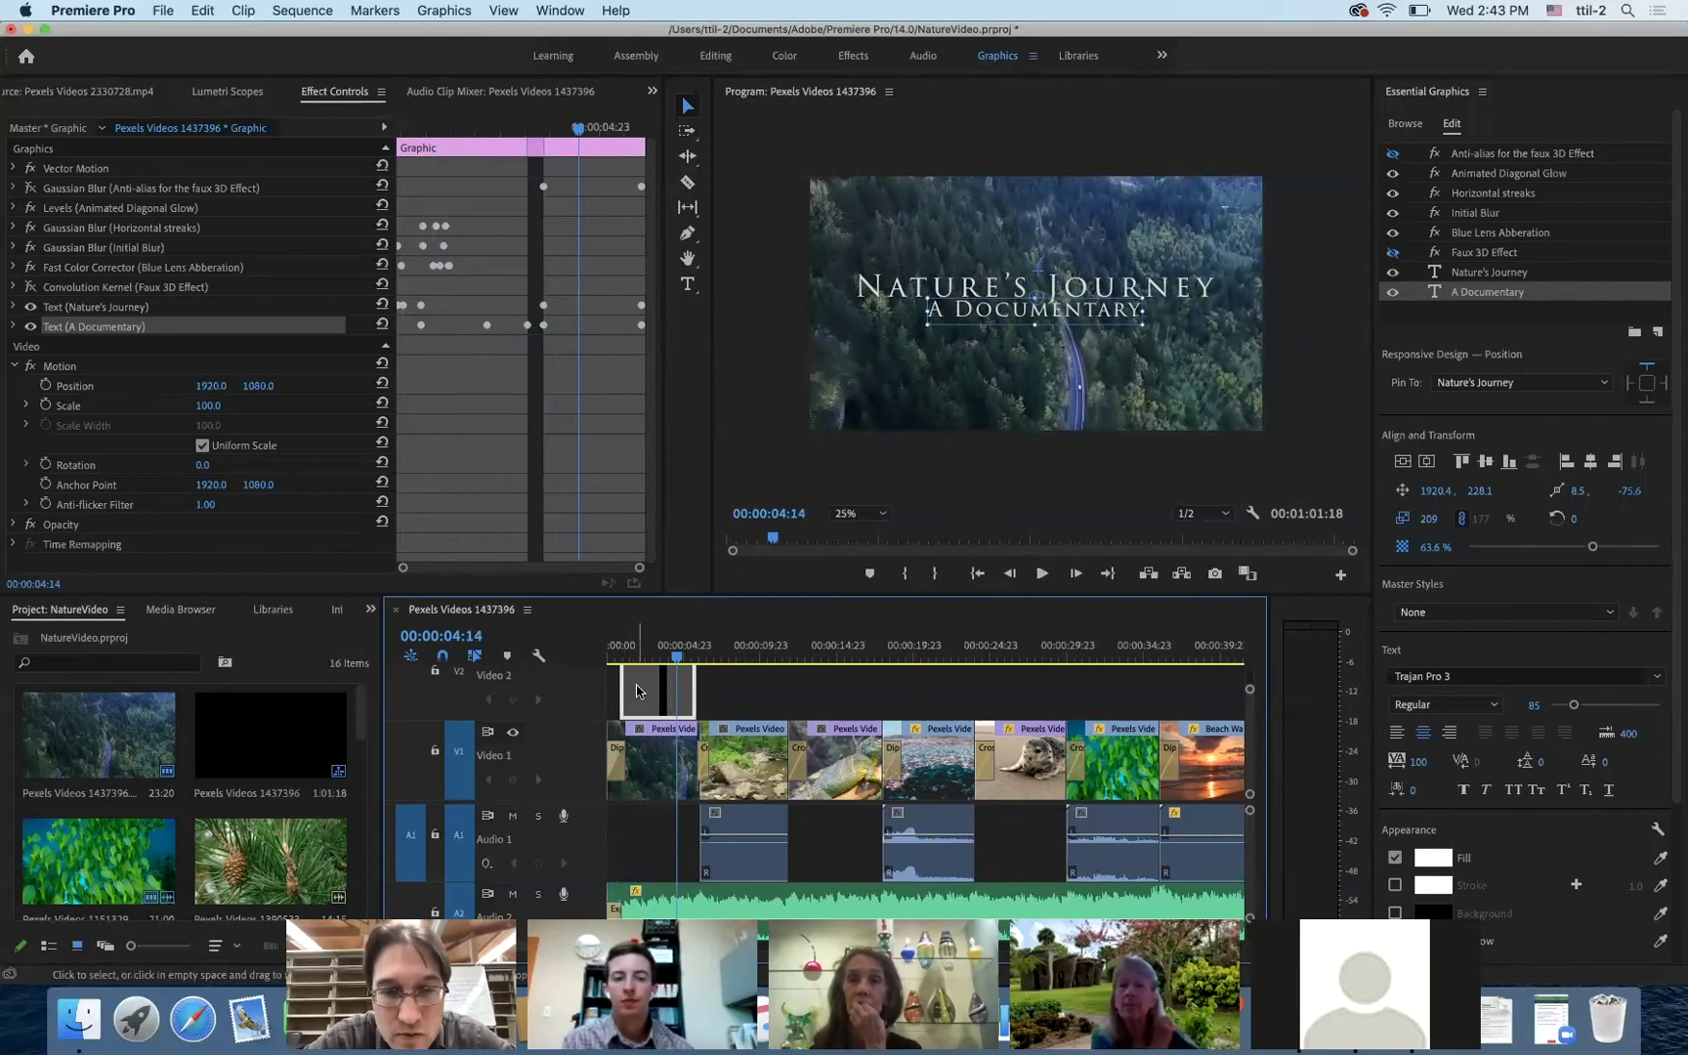
drag(640, 692, 605, 657)
key(space)
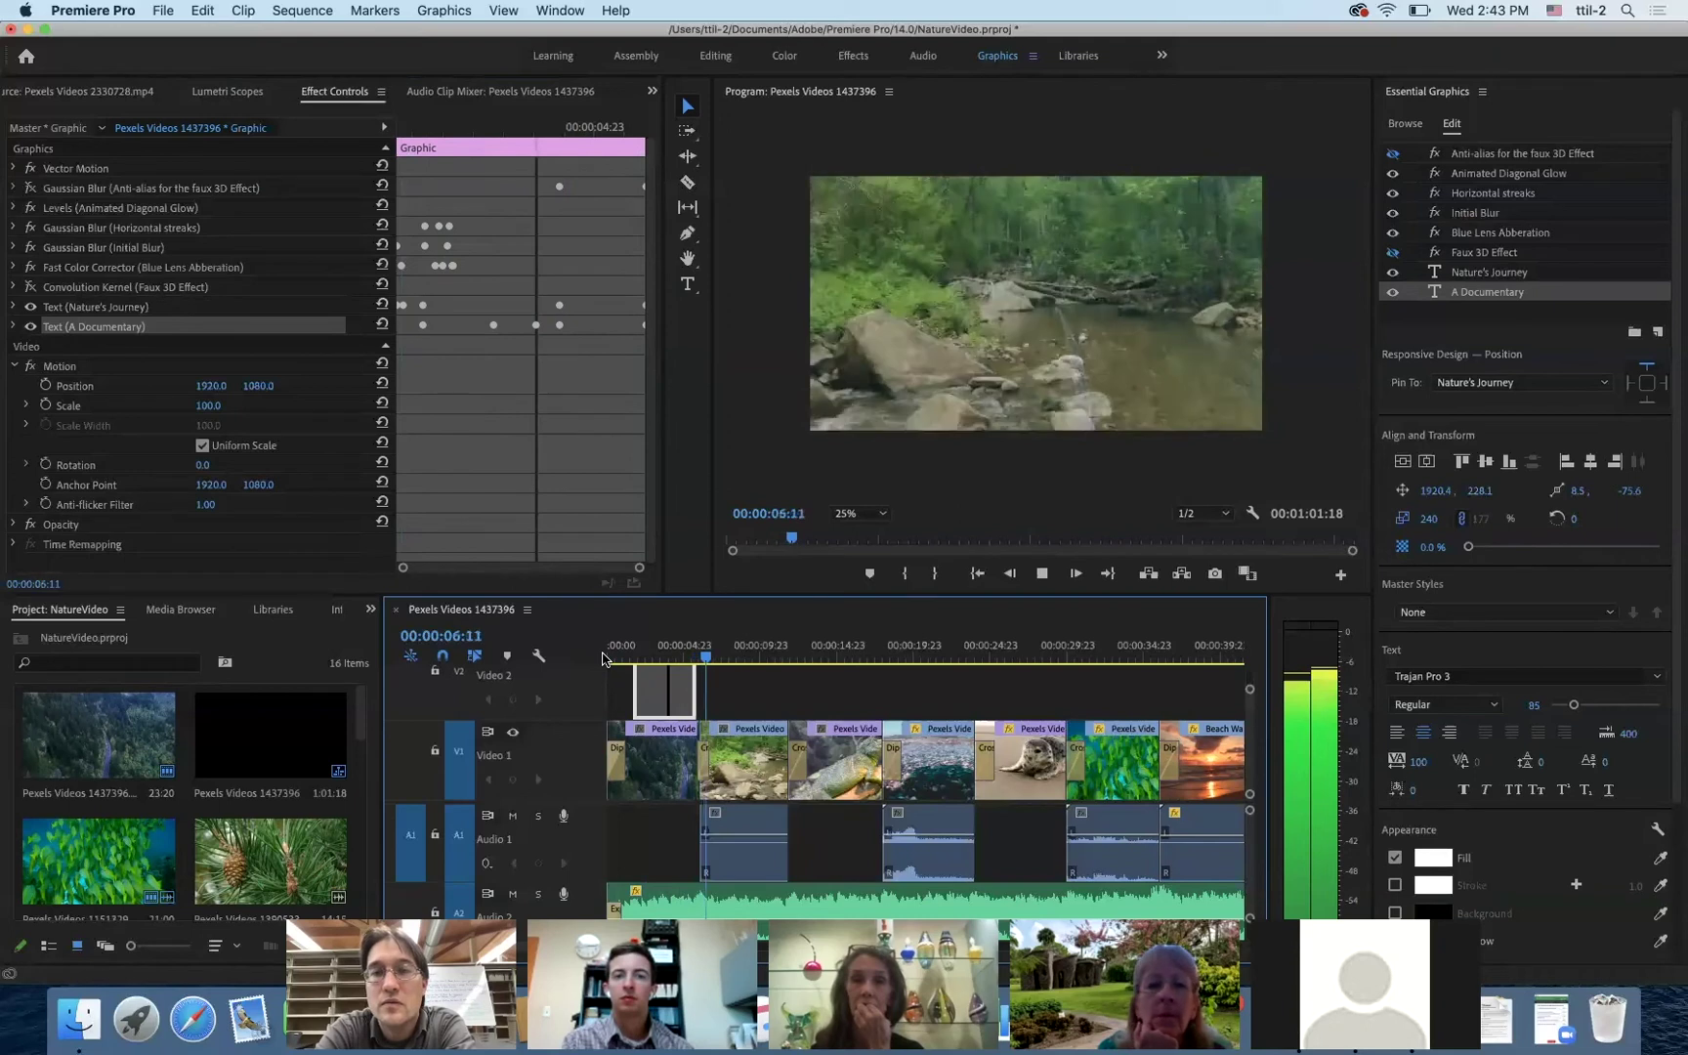
key(space)
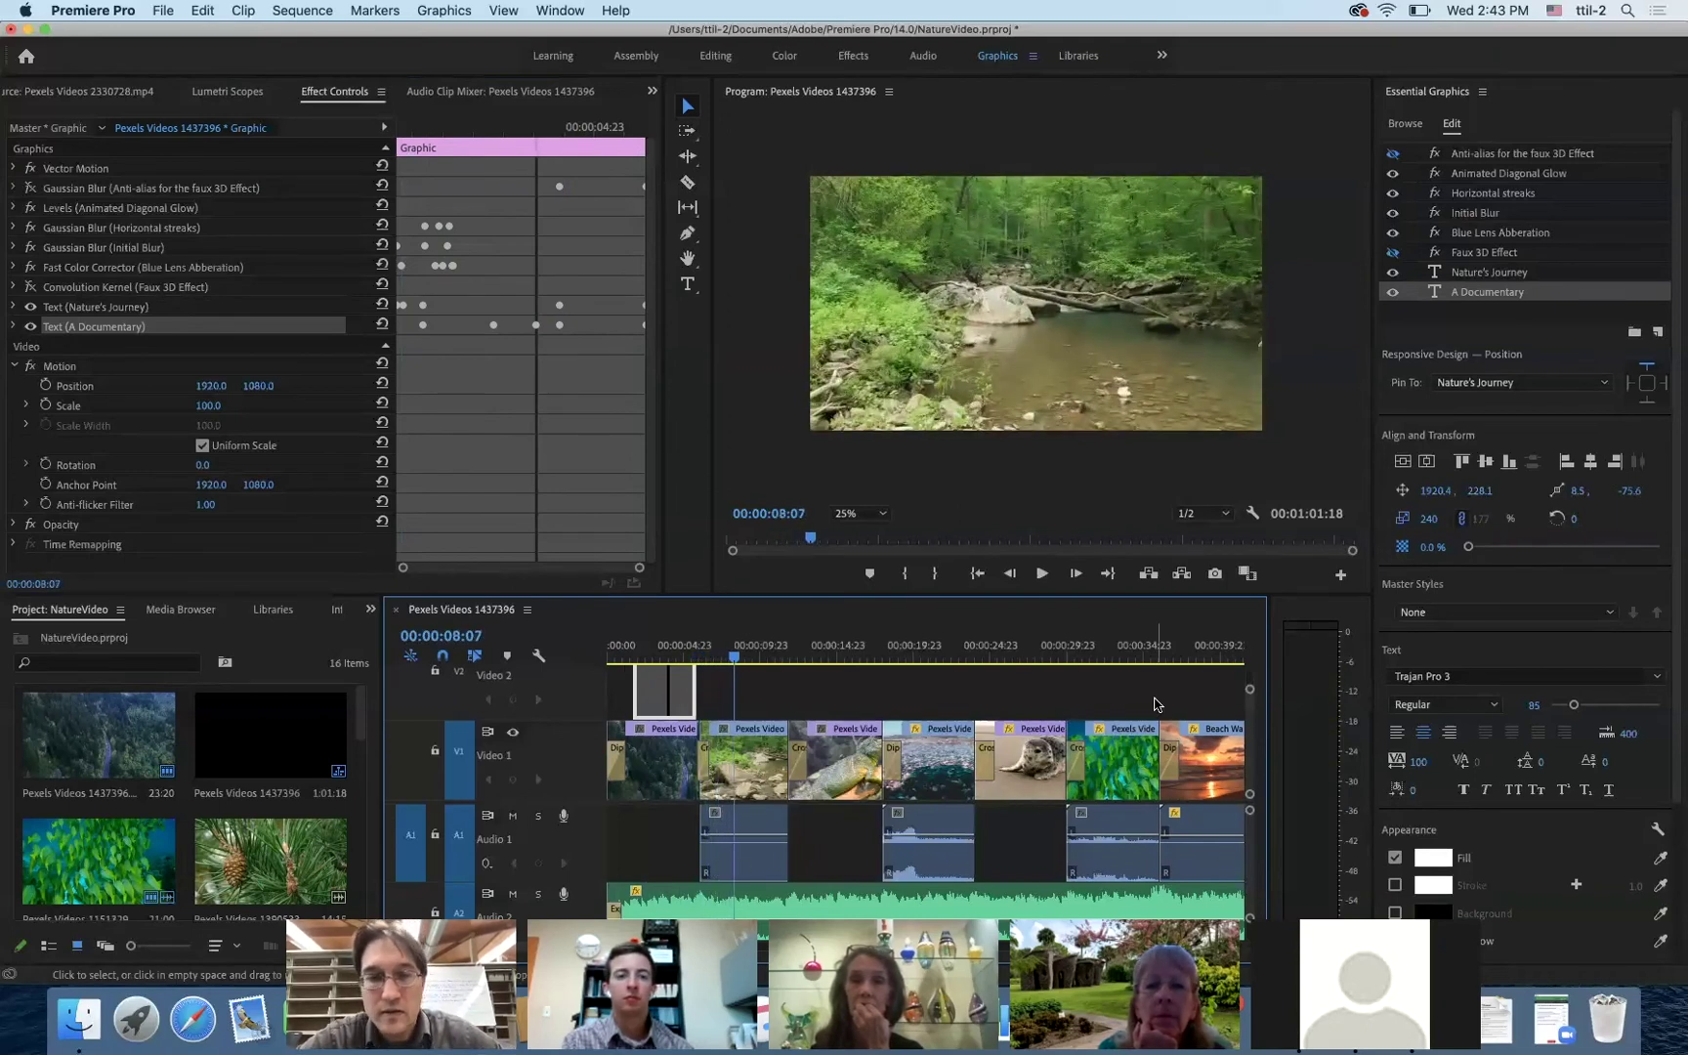
- Park the playhead around 00:00:38:12 in the Beach Waves And Sunset clip with the Type tool active
scroll(1156, 704, right, 5)
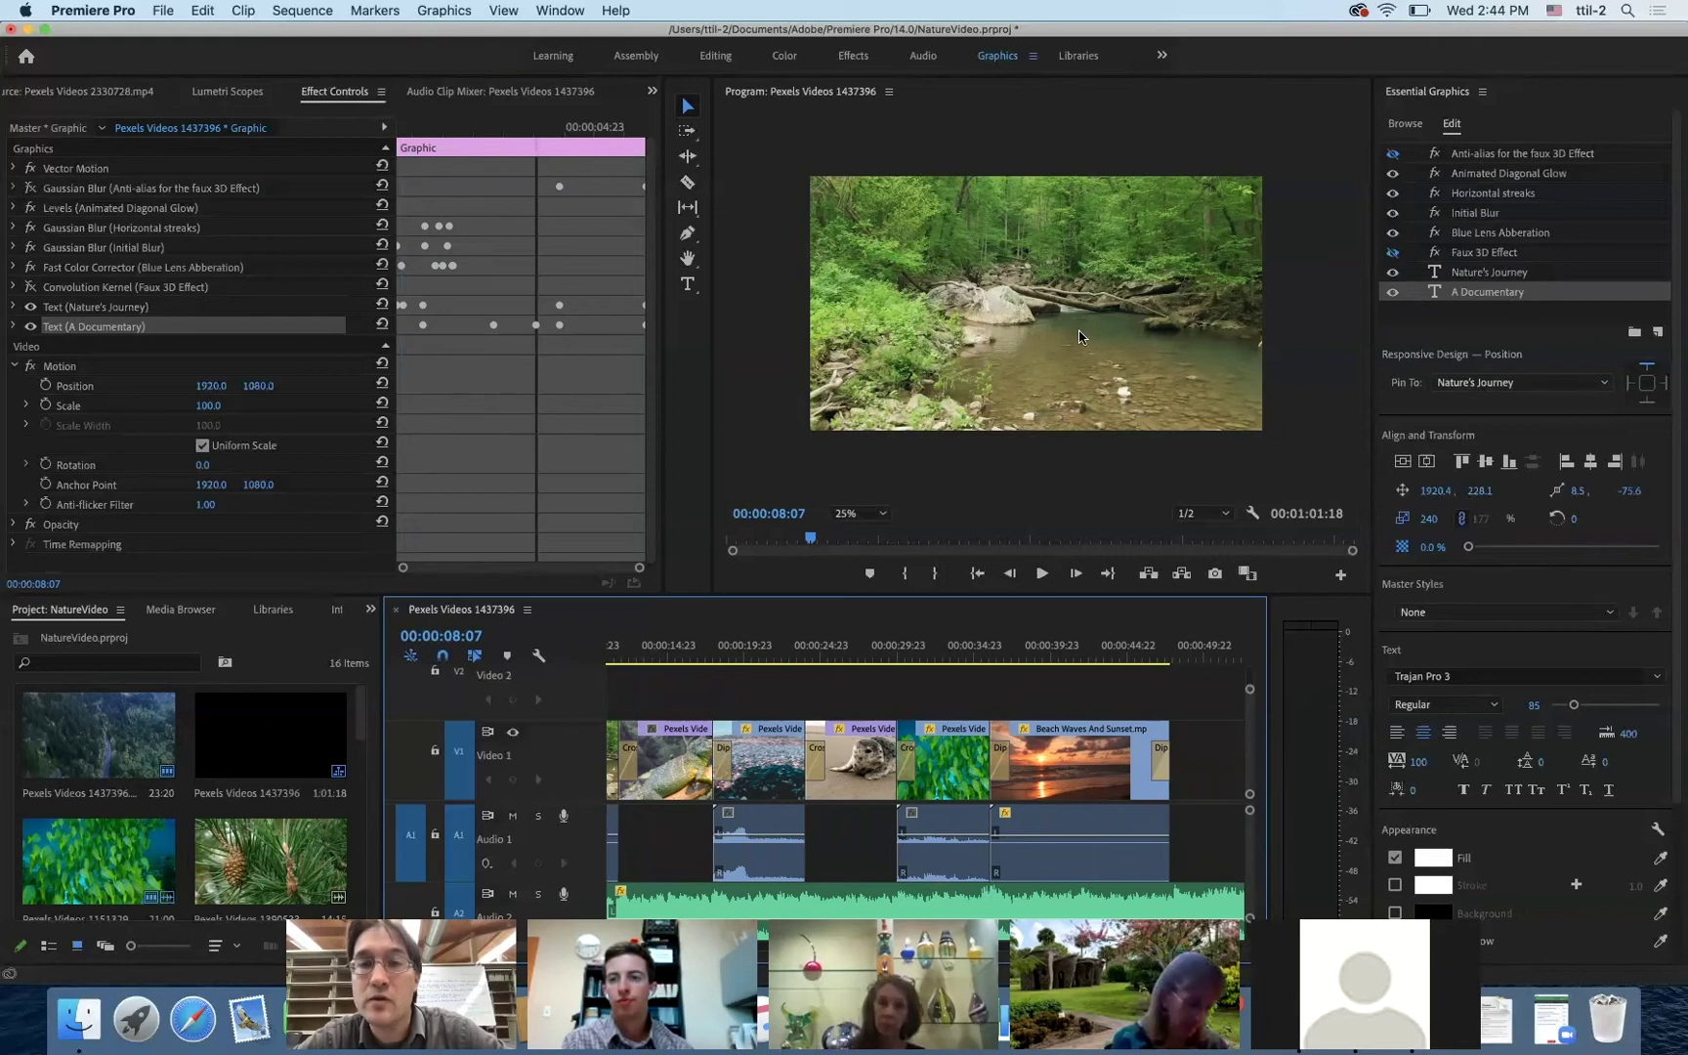
click(1018, 660)
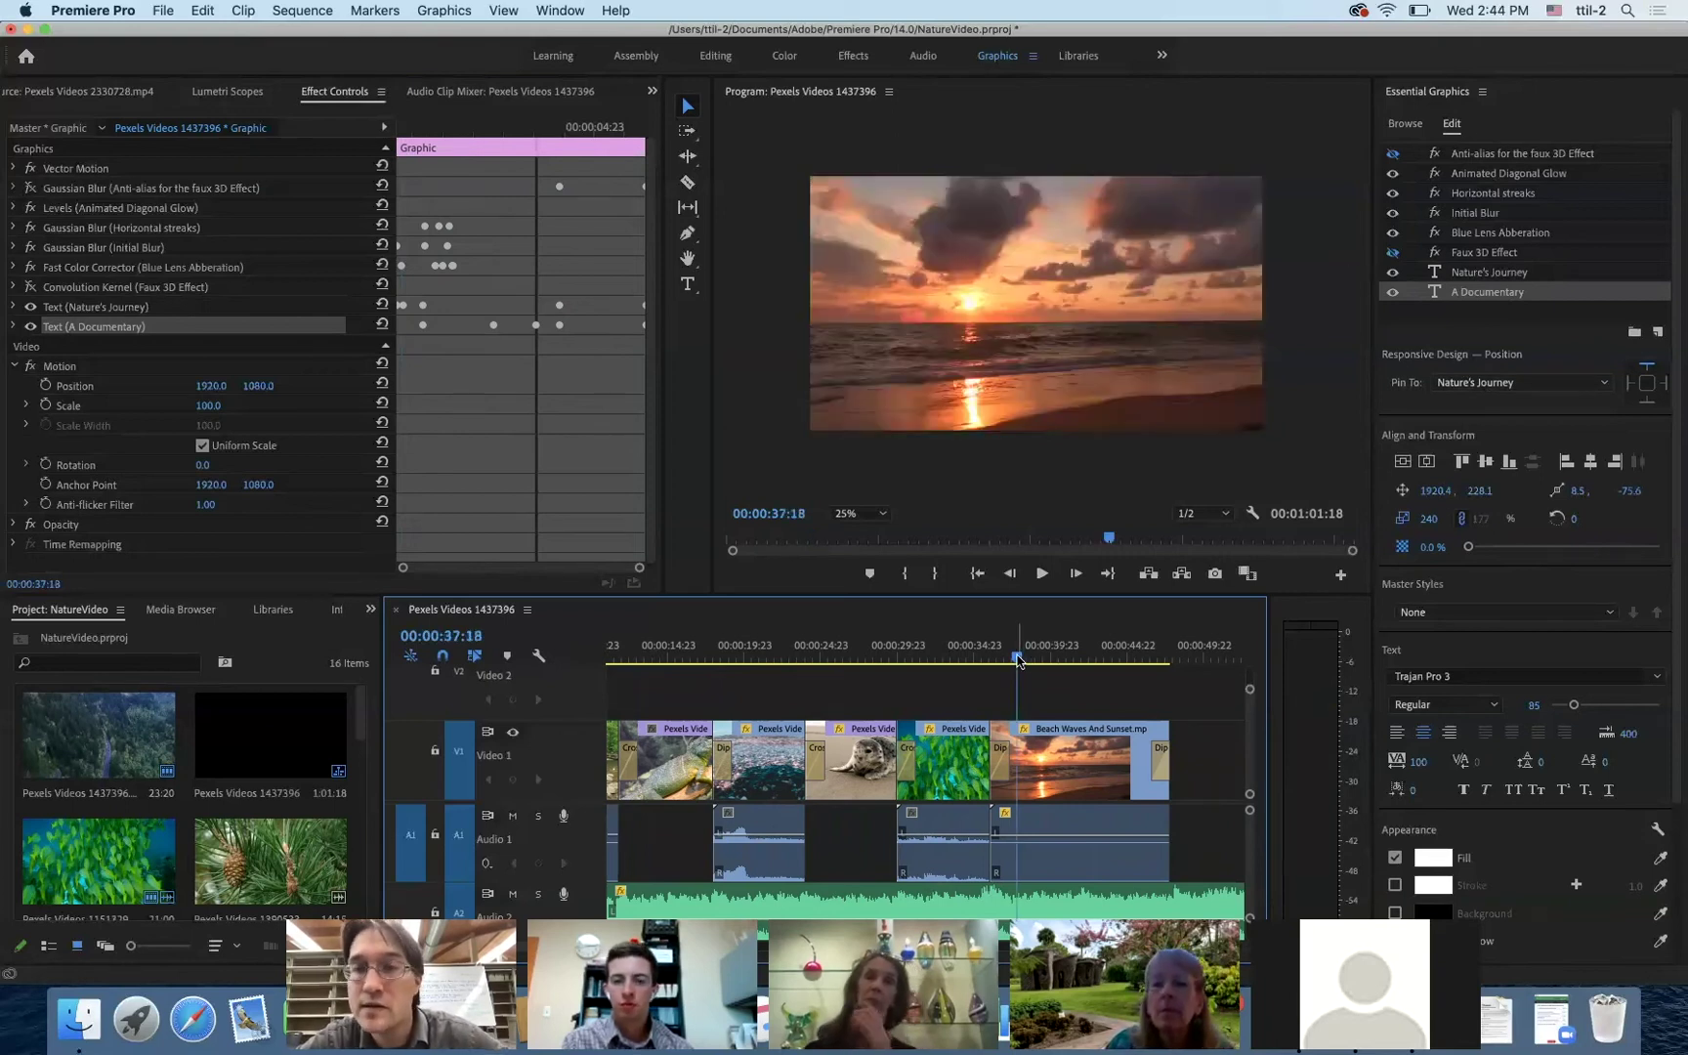
drag(1016, 662, 1028, 661)
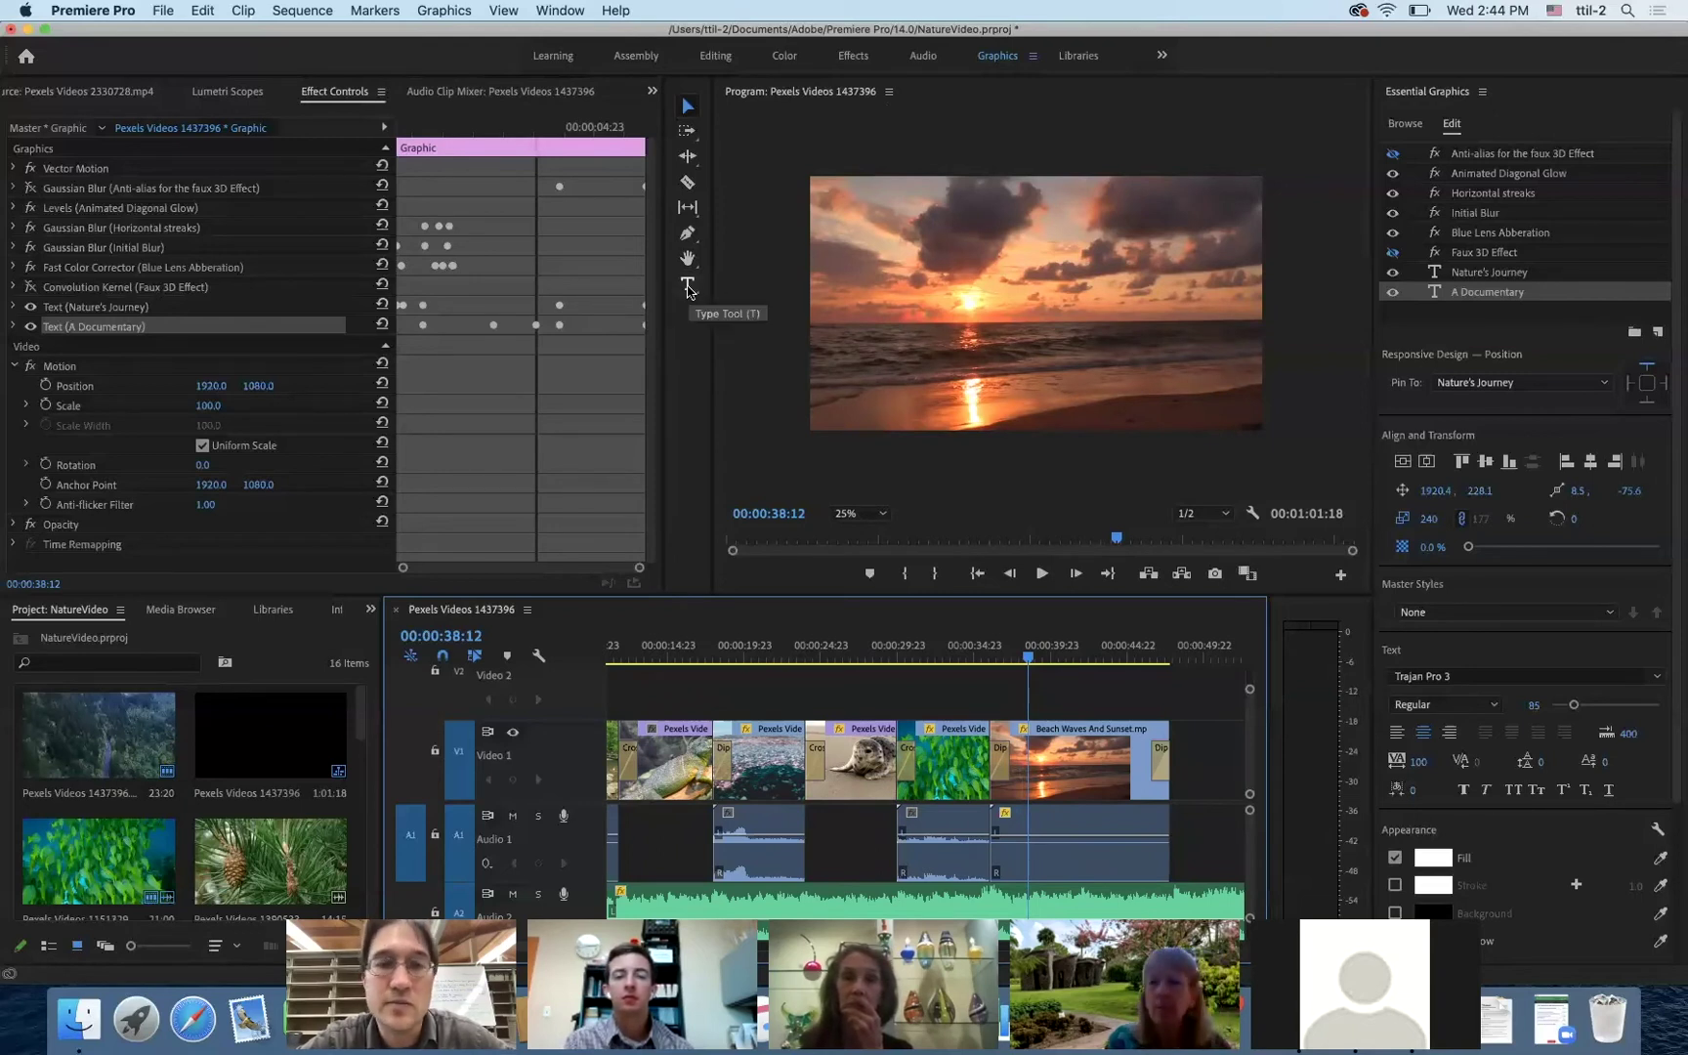
click(689, 288)
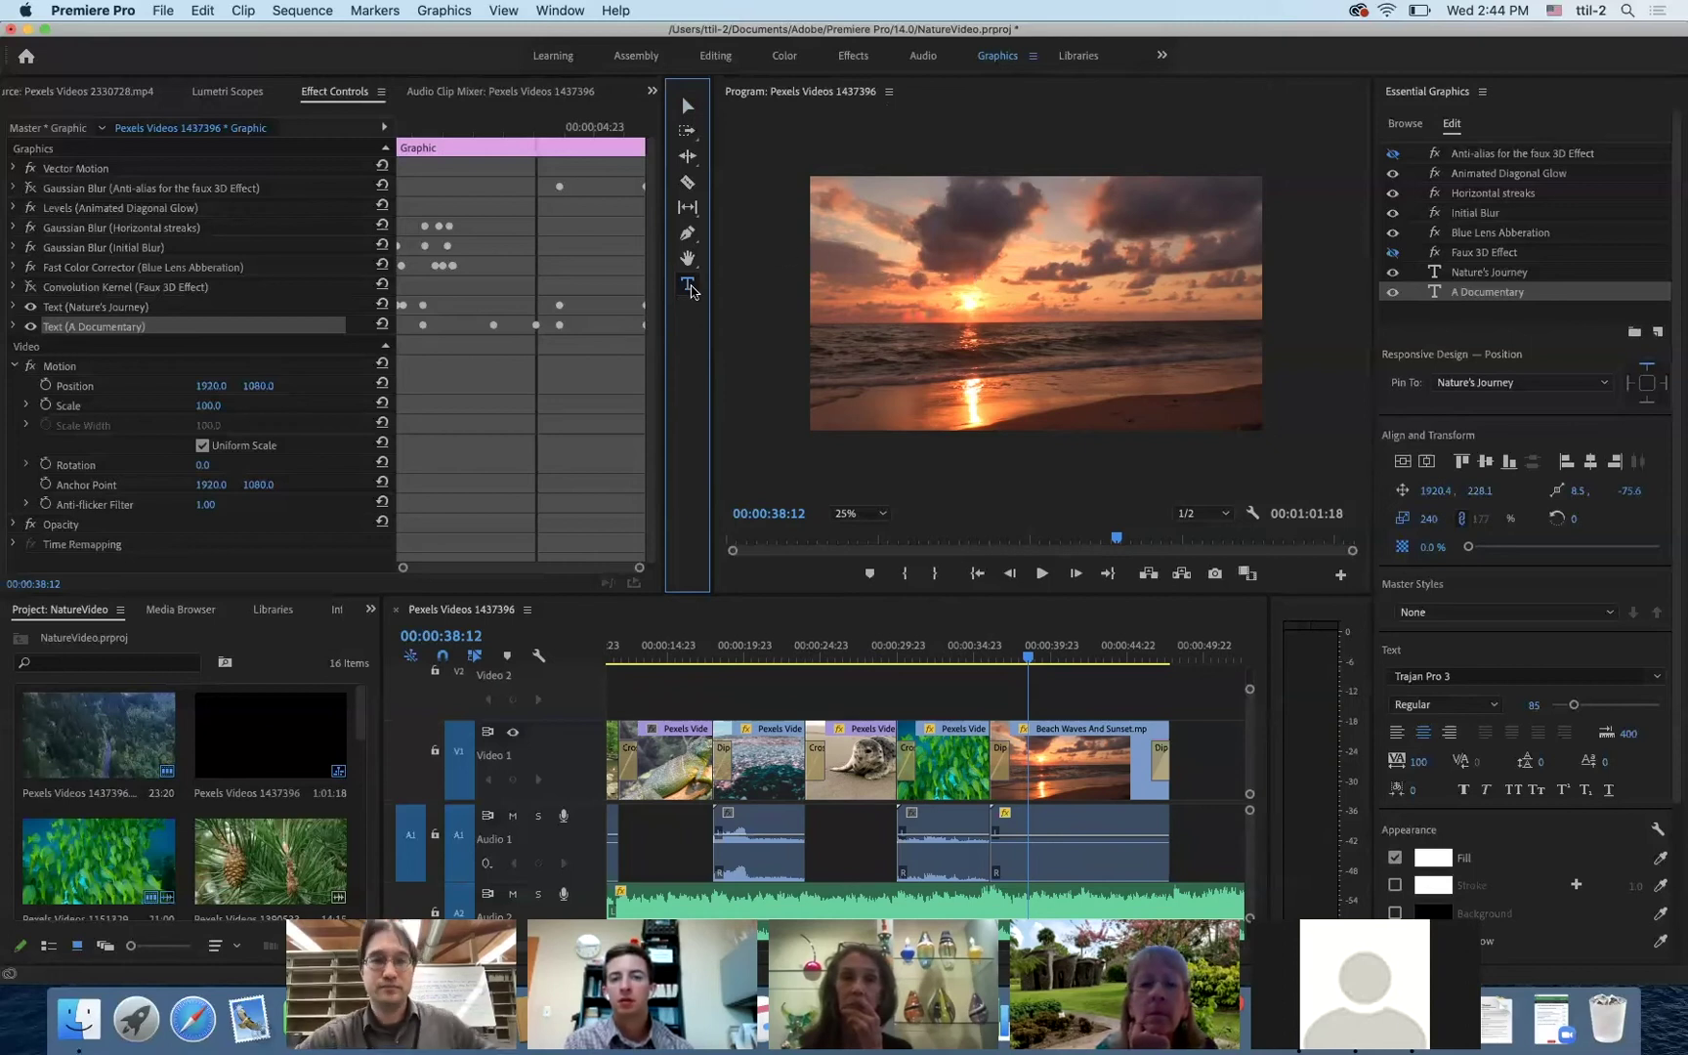
- Start a new text box over the sunset clip at 00:00:38:04, leaving the font unchanged
click(1079, 771)
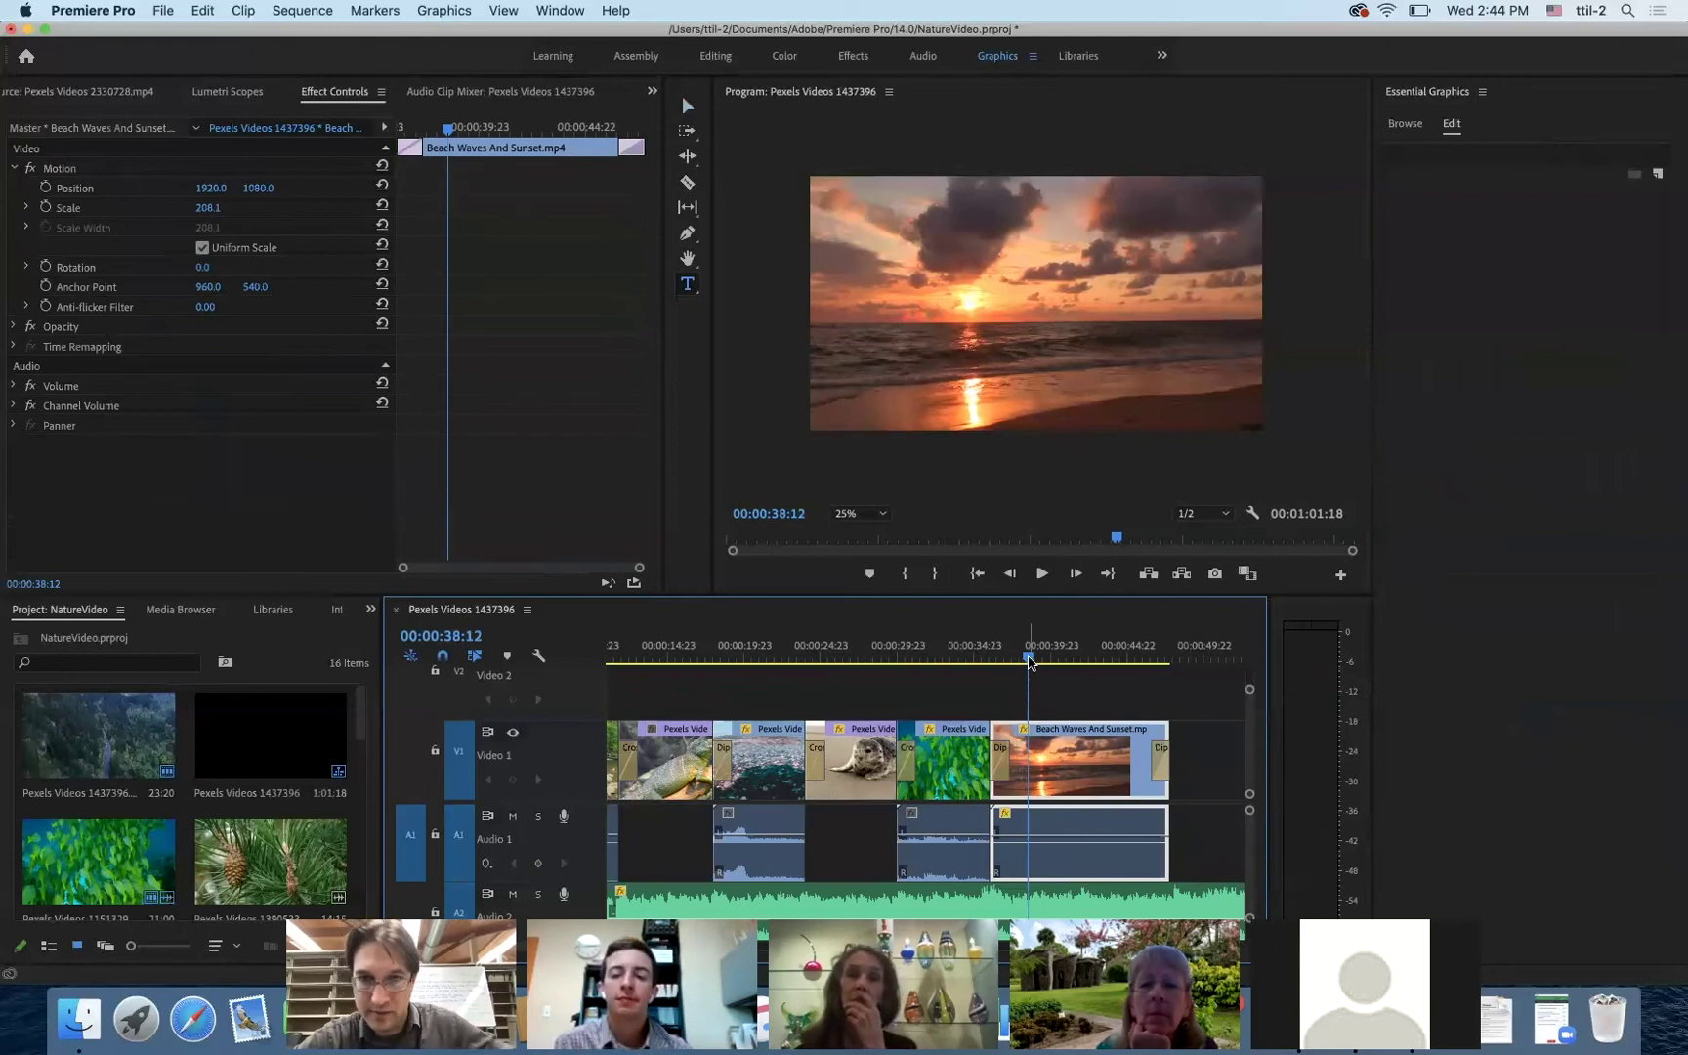
drag(1030, 662, 1022, 658)
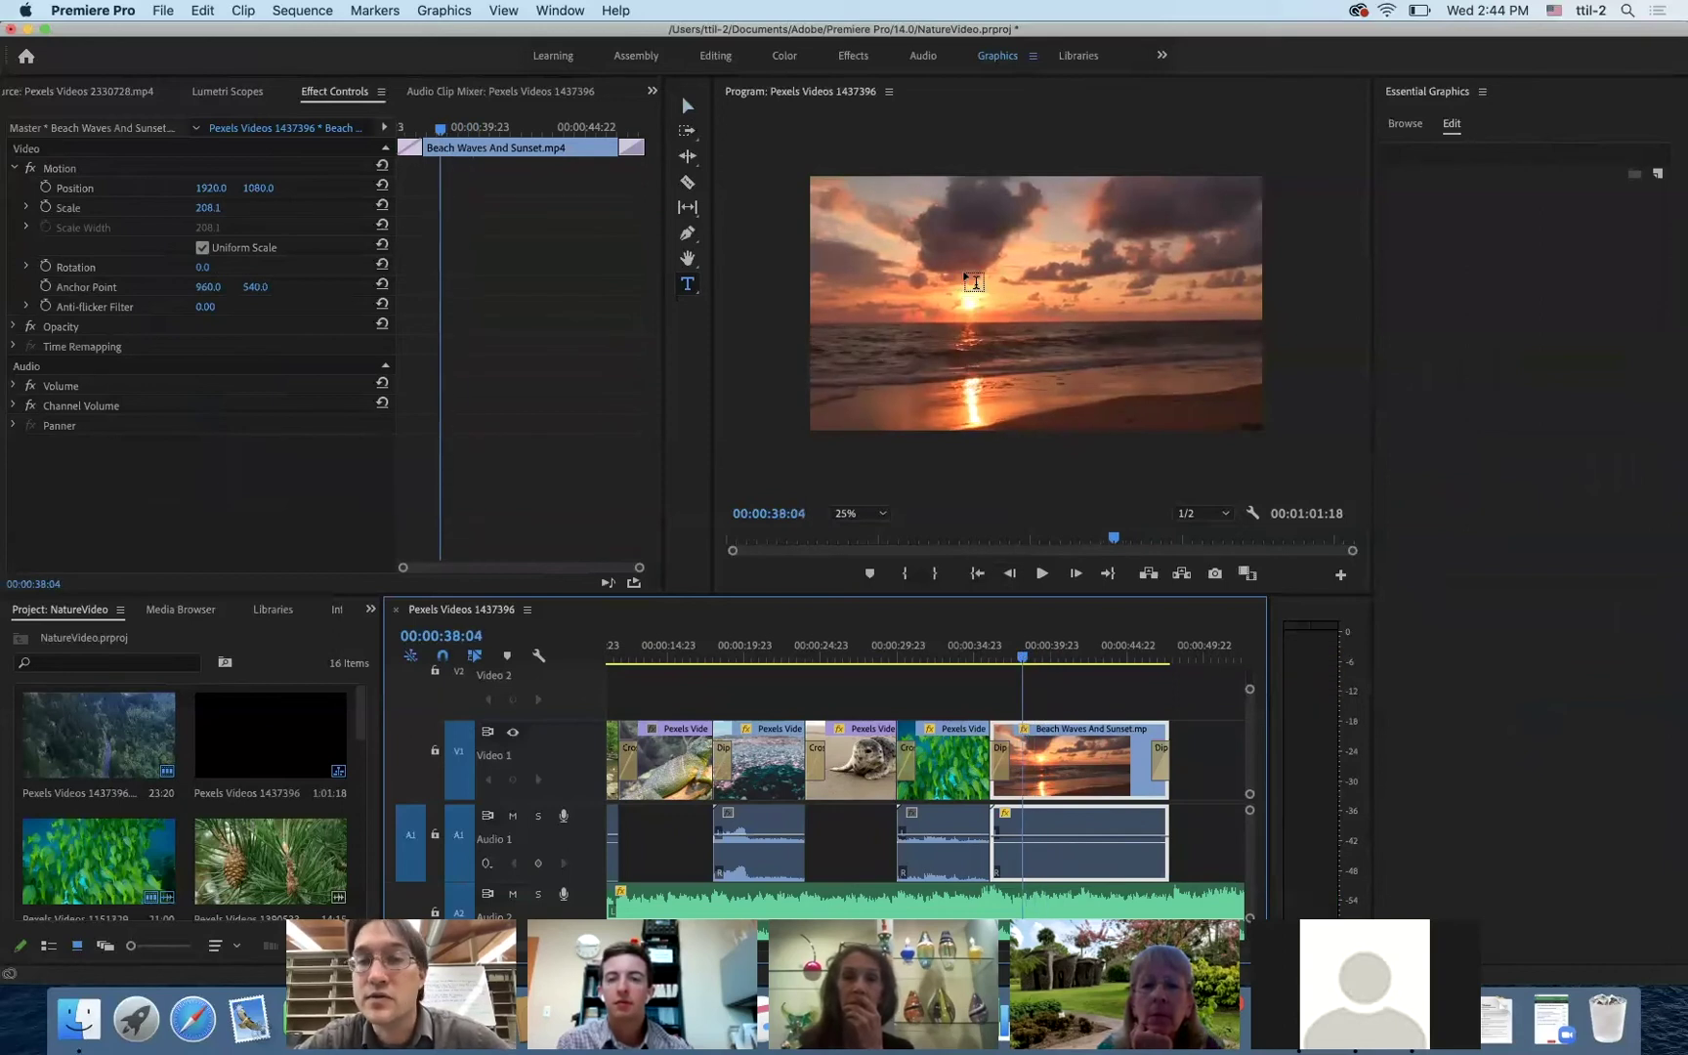
click(976, 288)
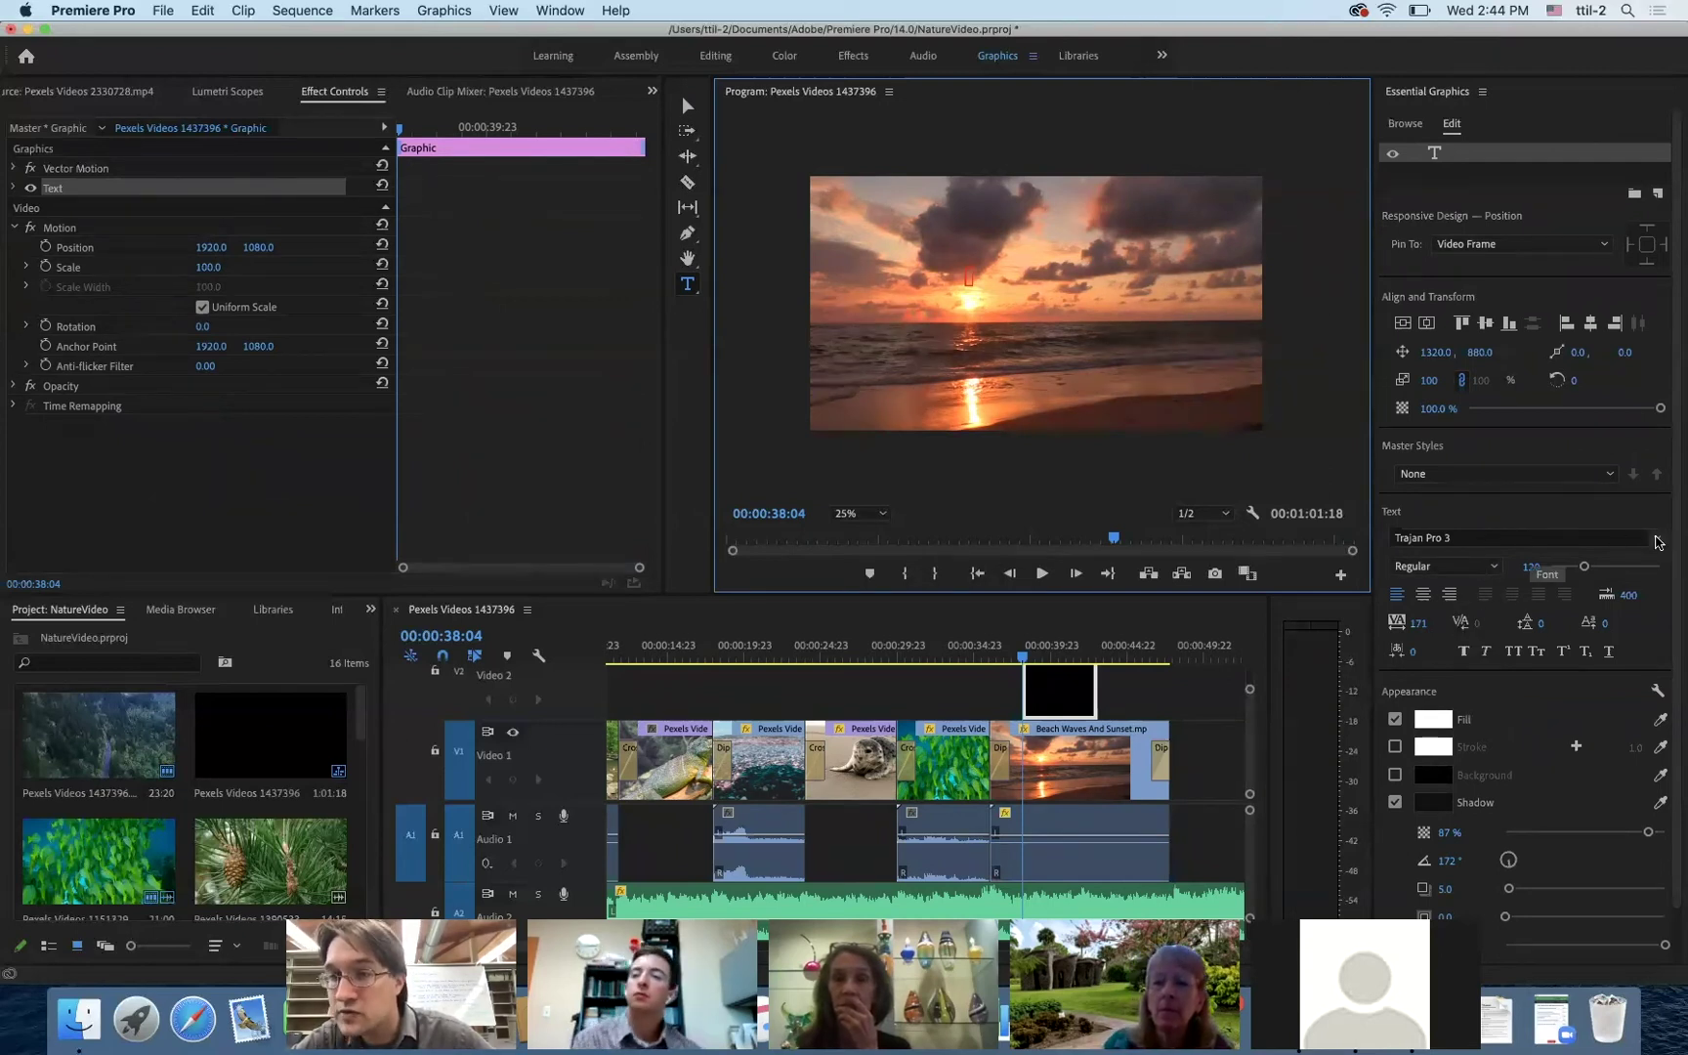
click(1533, 538)
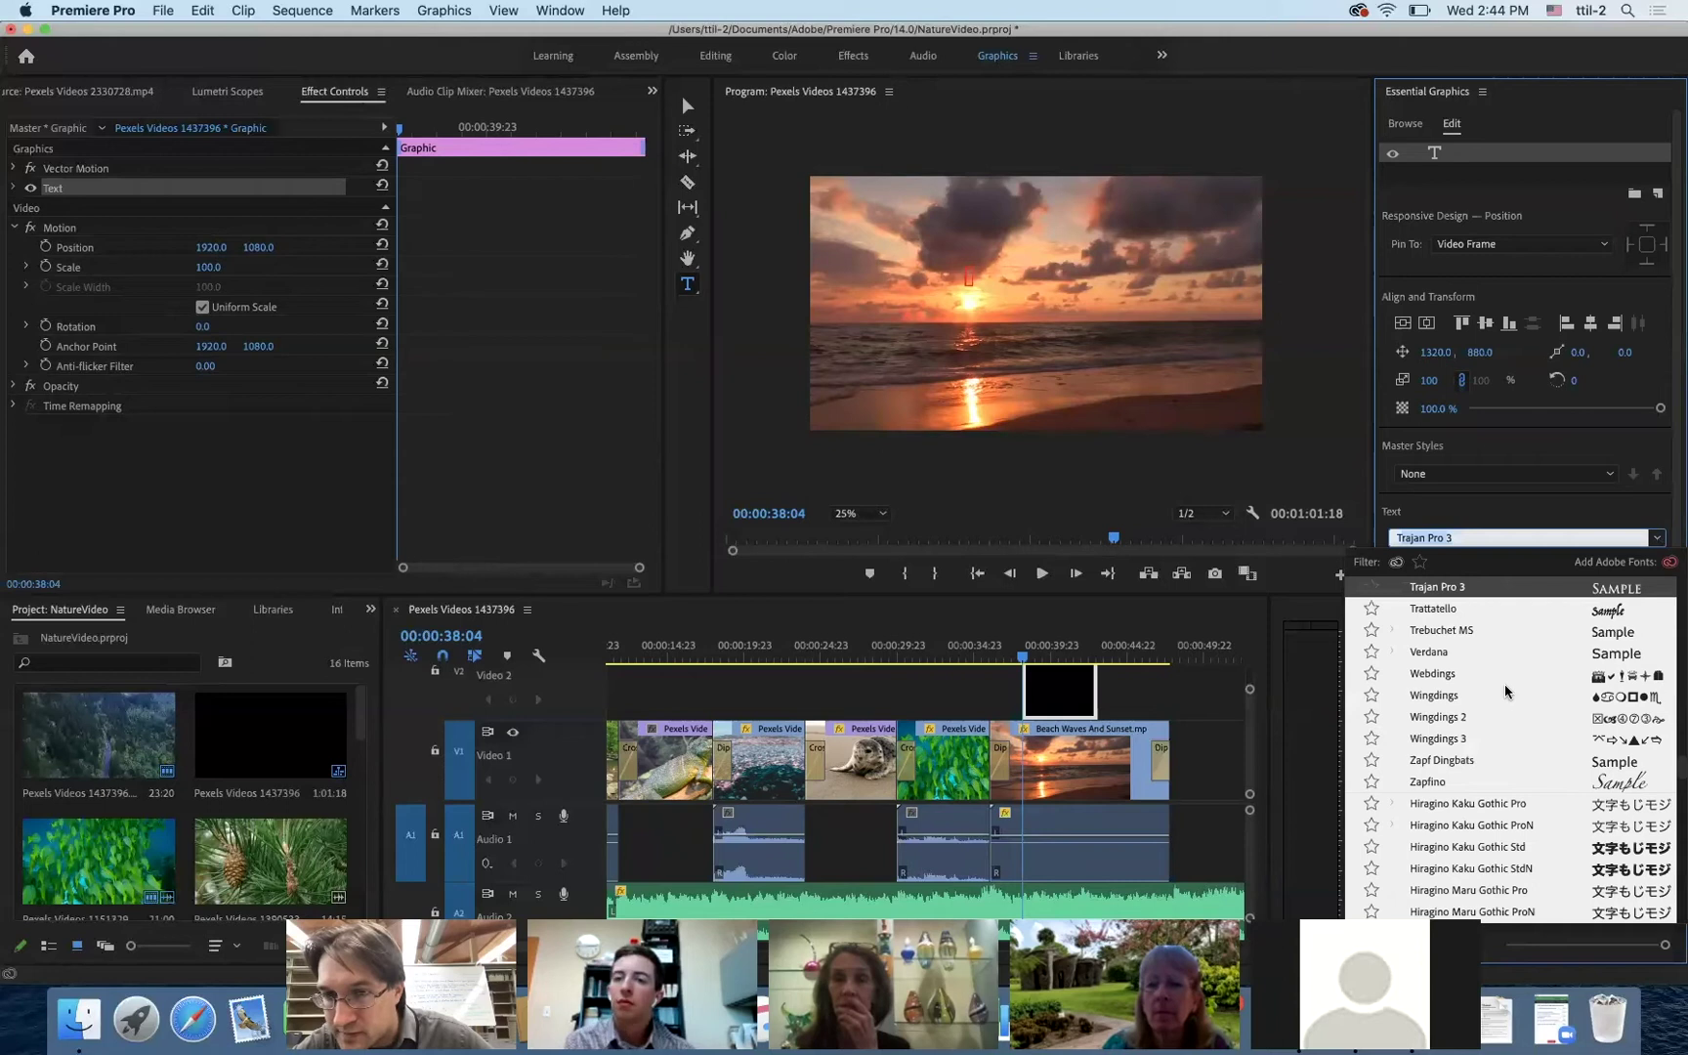
scroll(1504, 684, down, 8)
scroll(1504, 690, down, 10)
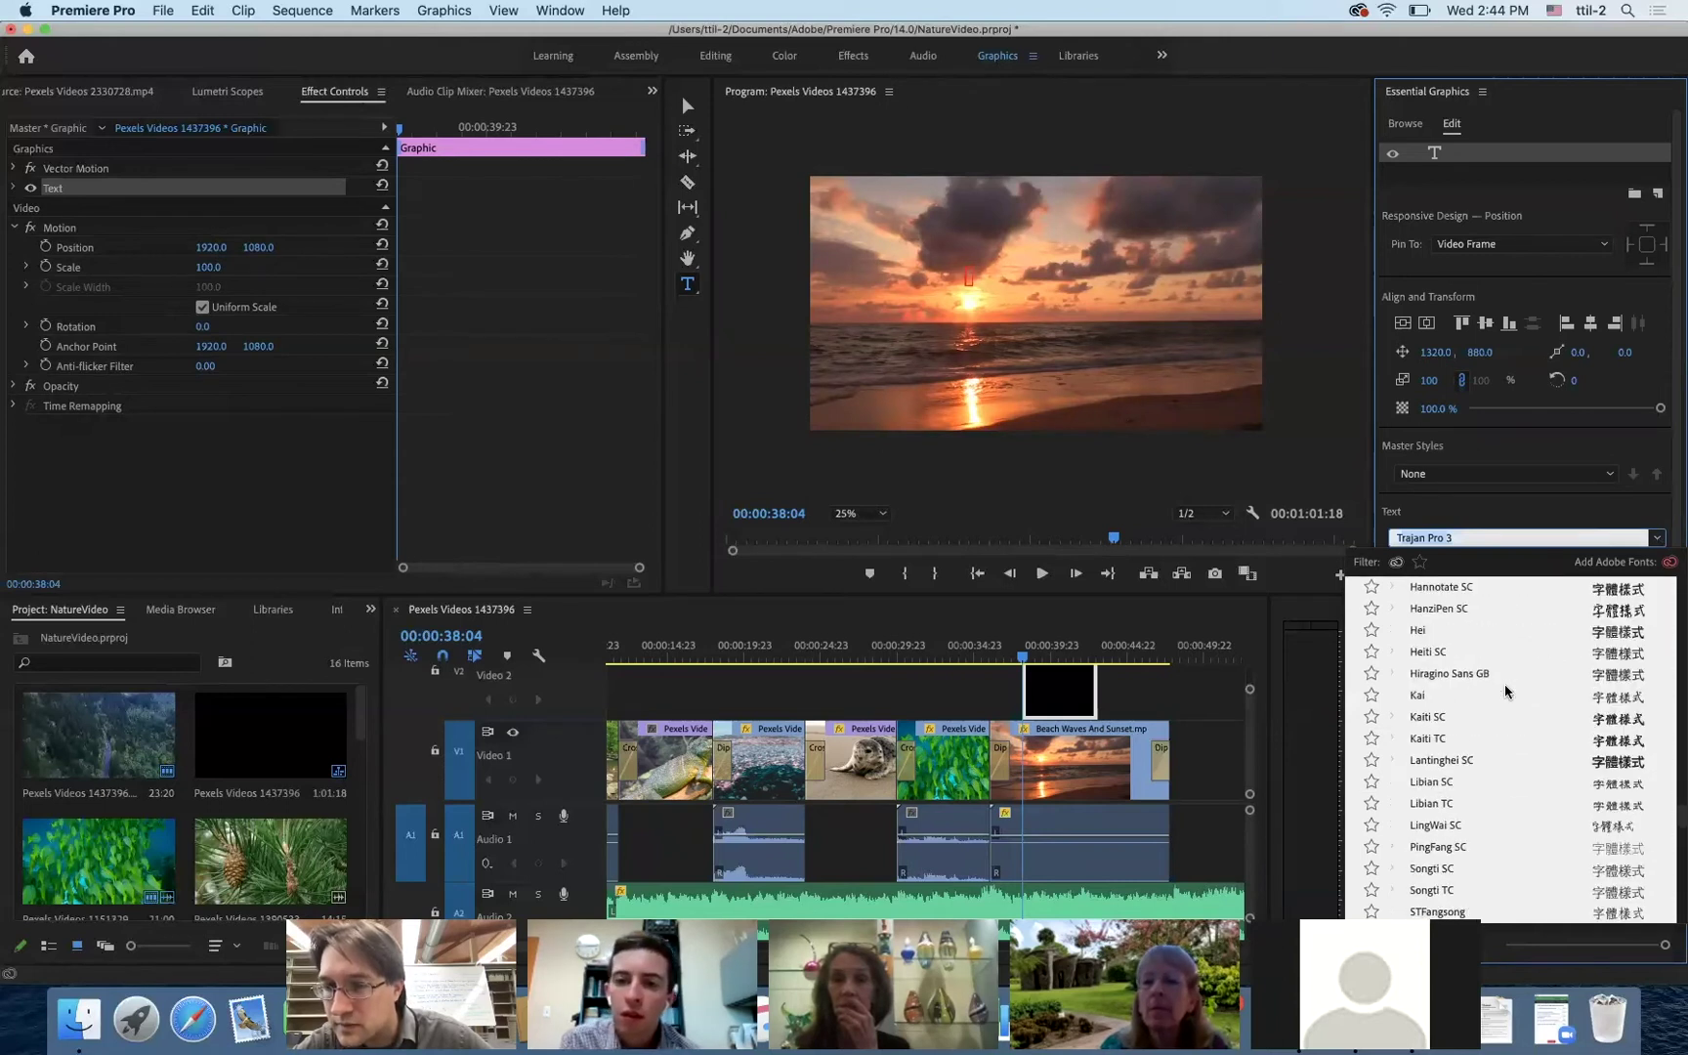
scroll(1504, 685, down, 10)
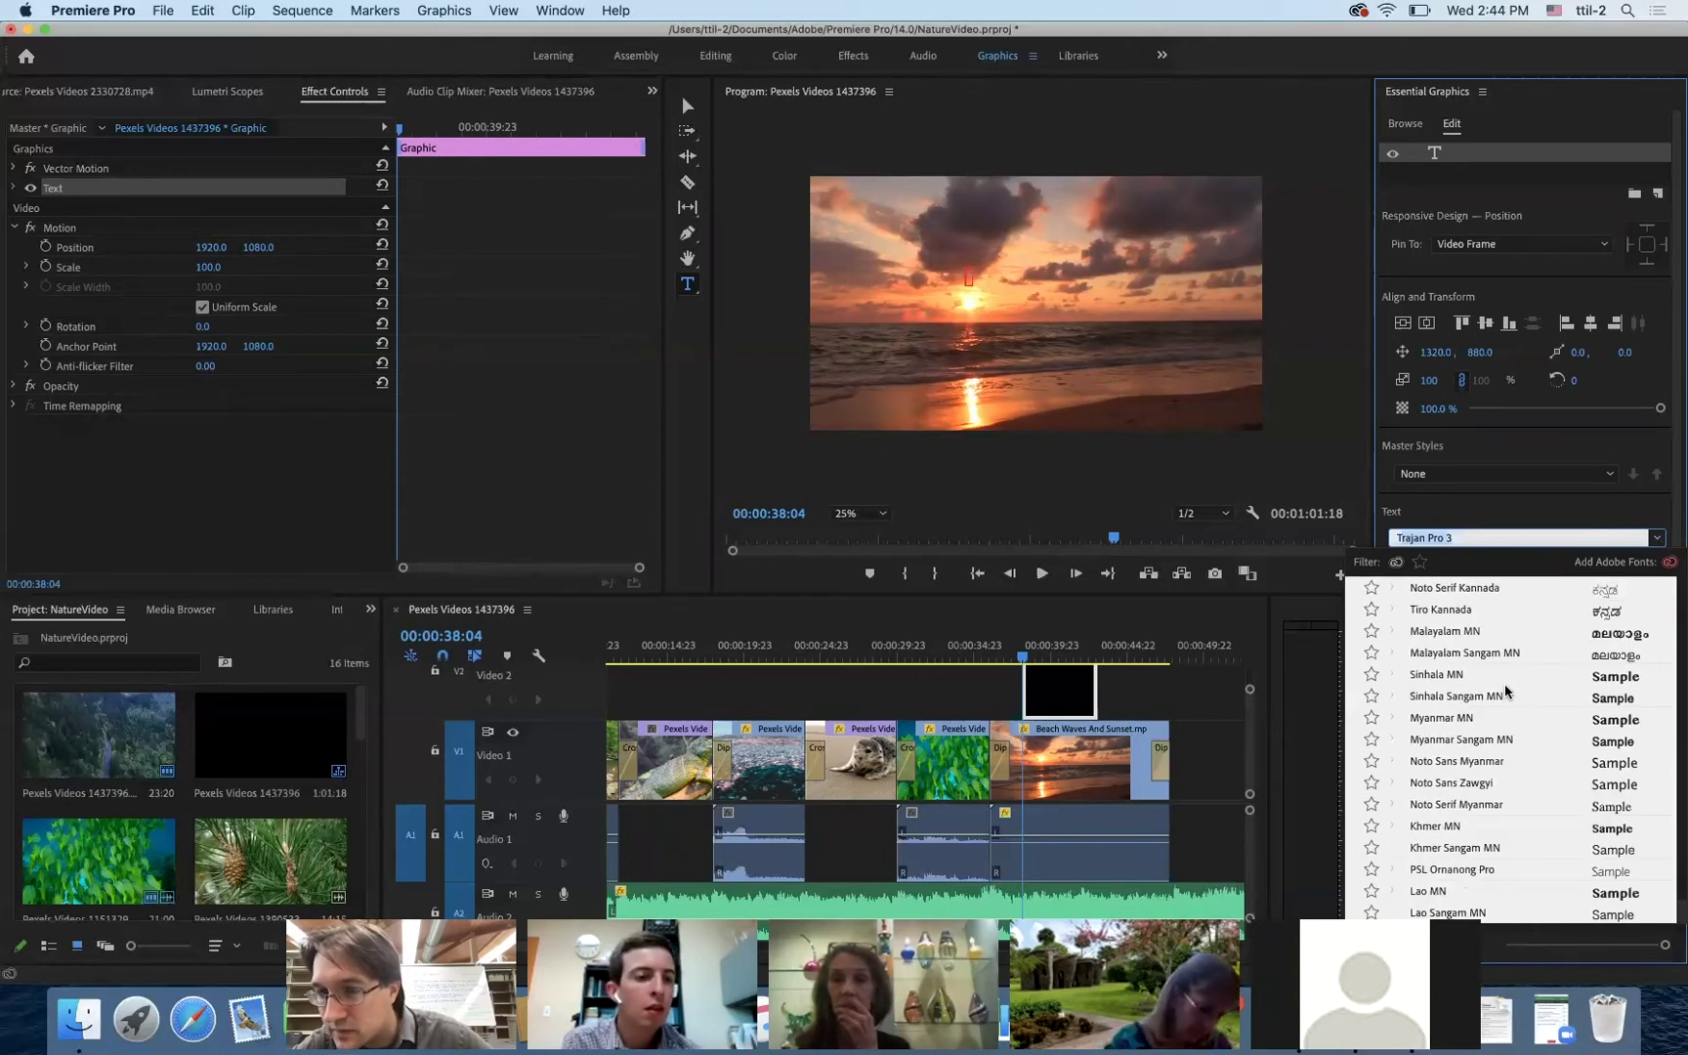
scroll(1505, 684, down, 10)
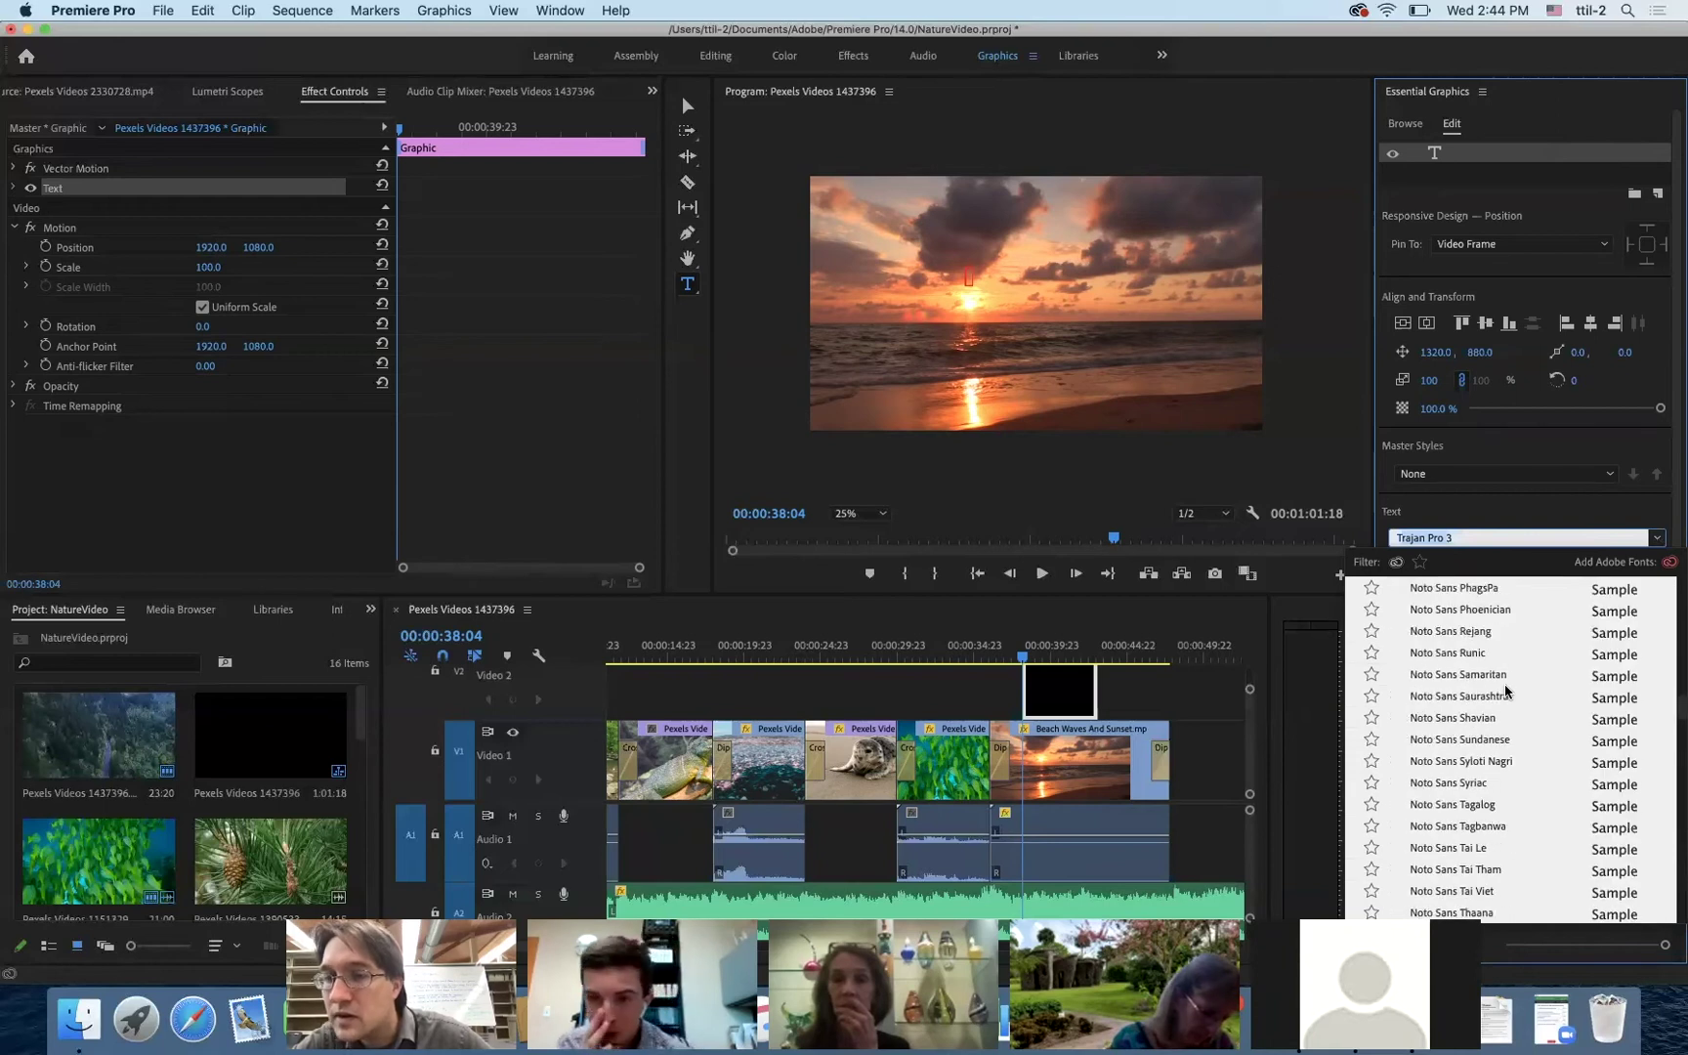
scroll(1504, 685, up, 10)
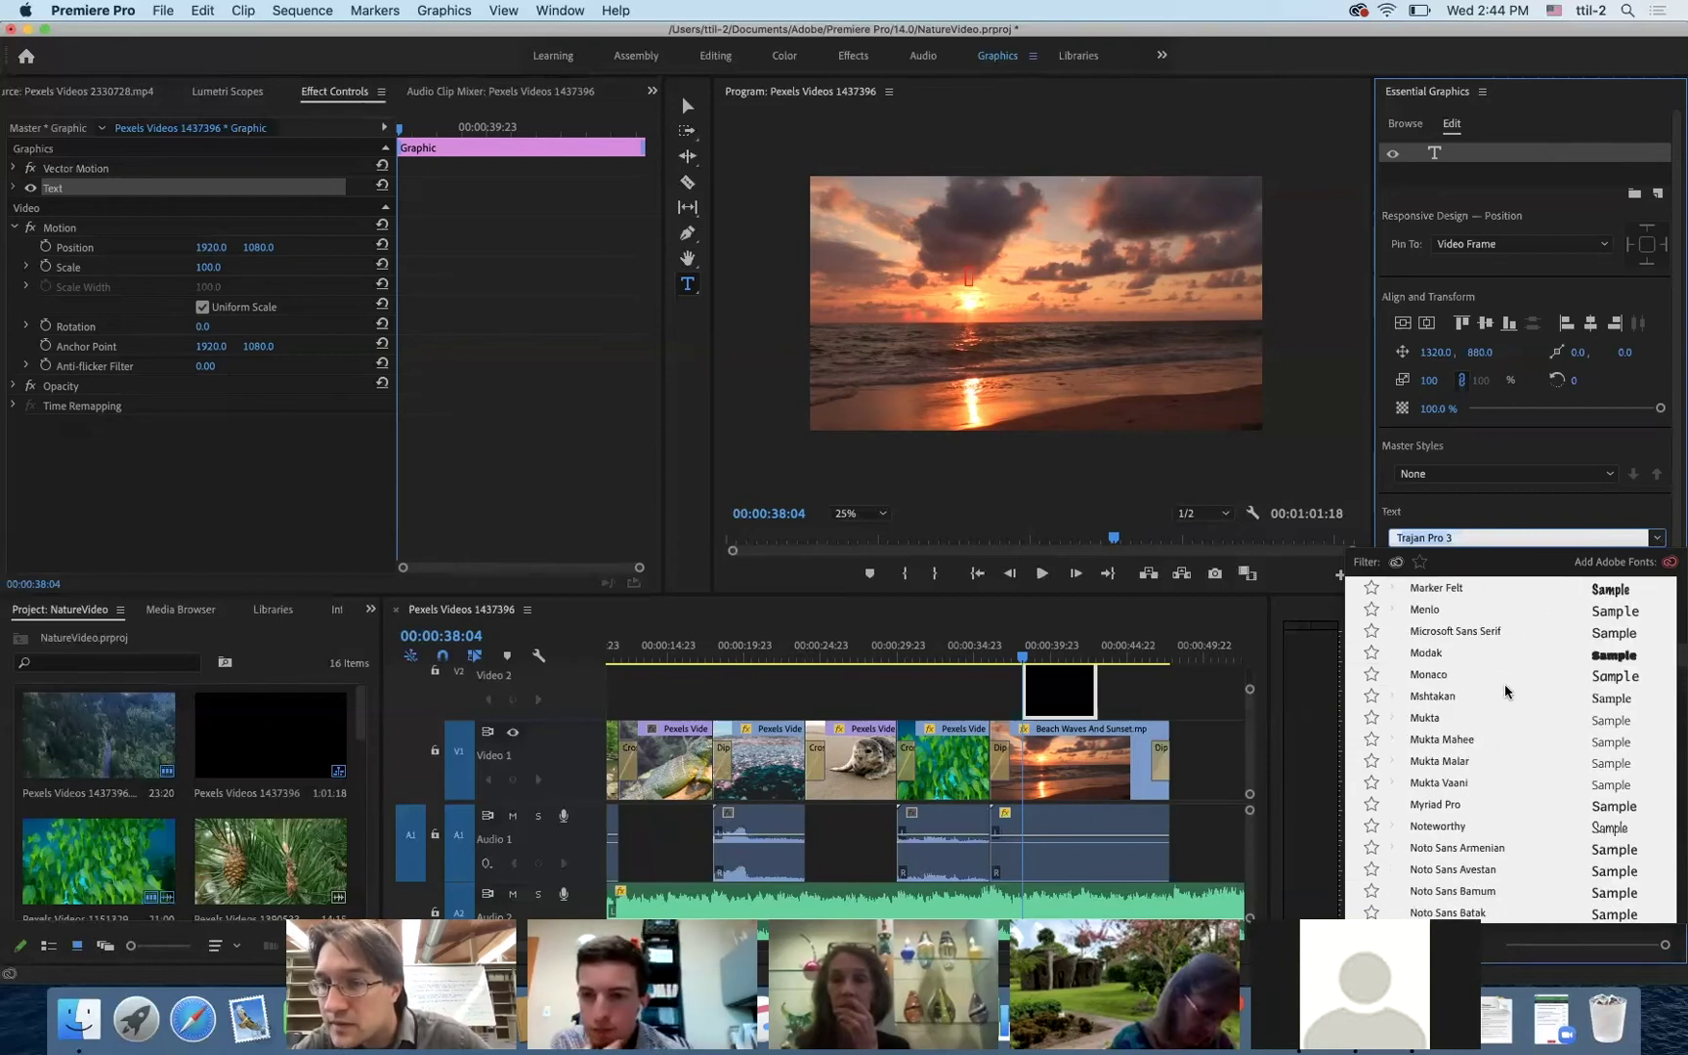
scroll(1505, 692, up, 2)
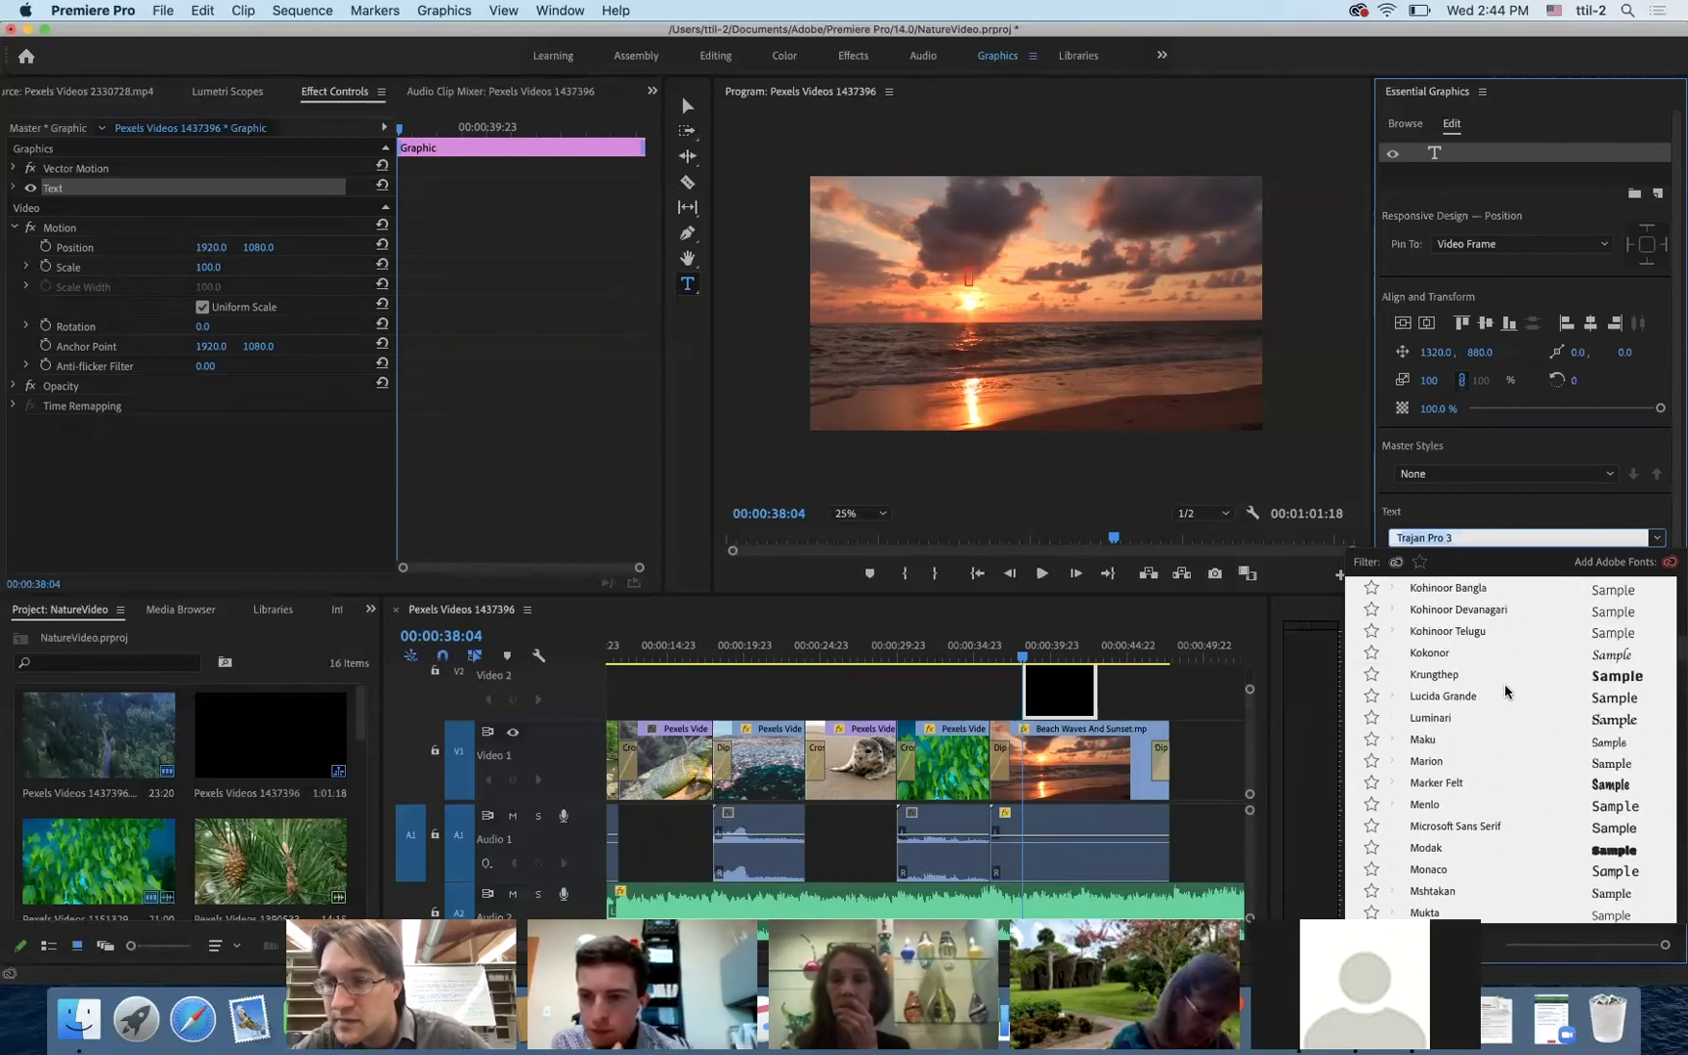
scroll(1504, 687, up, 3)
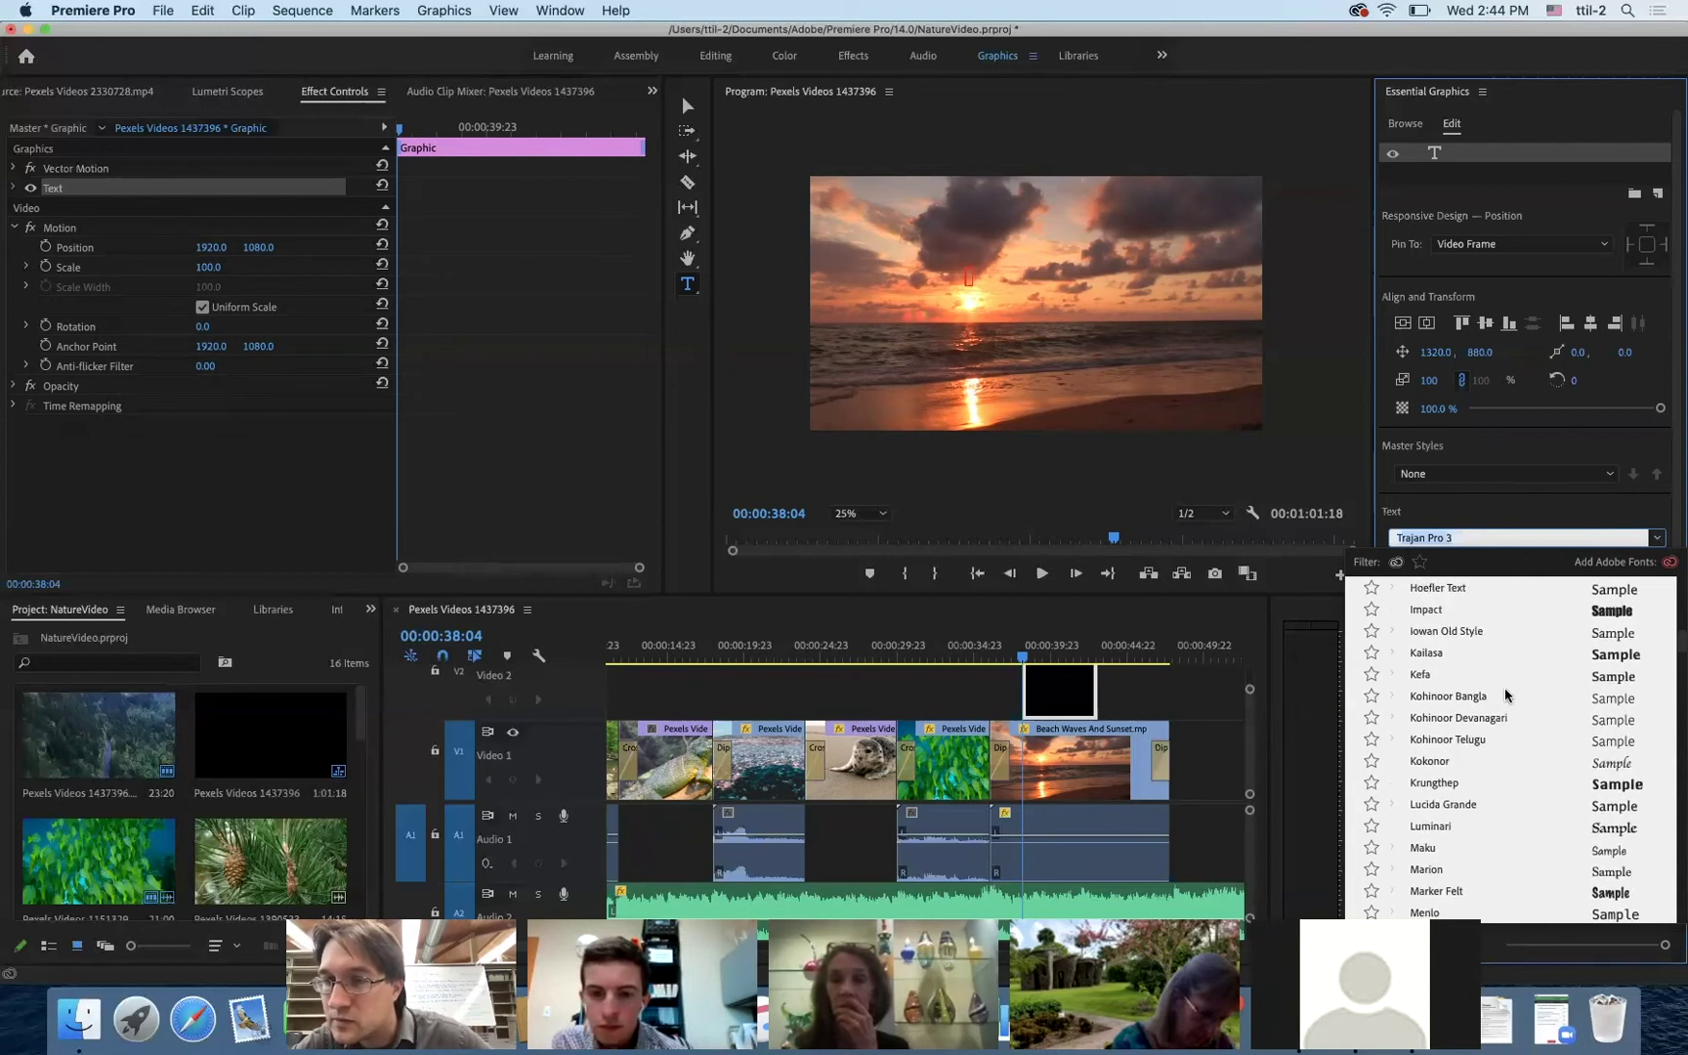
key(Escape)
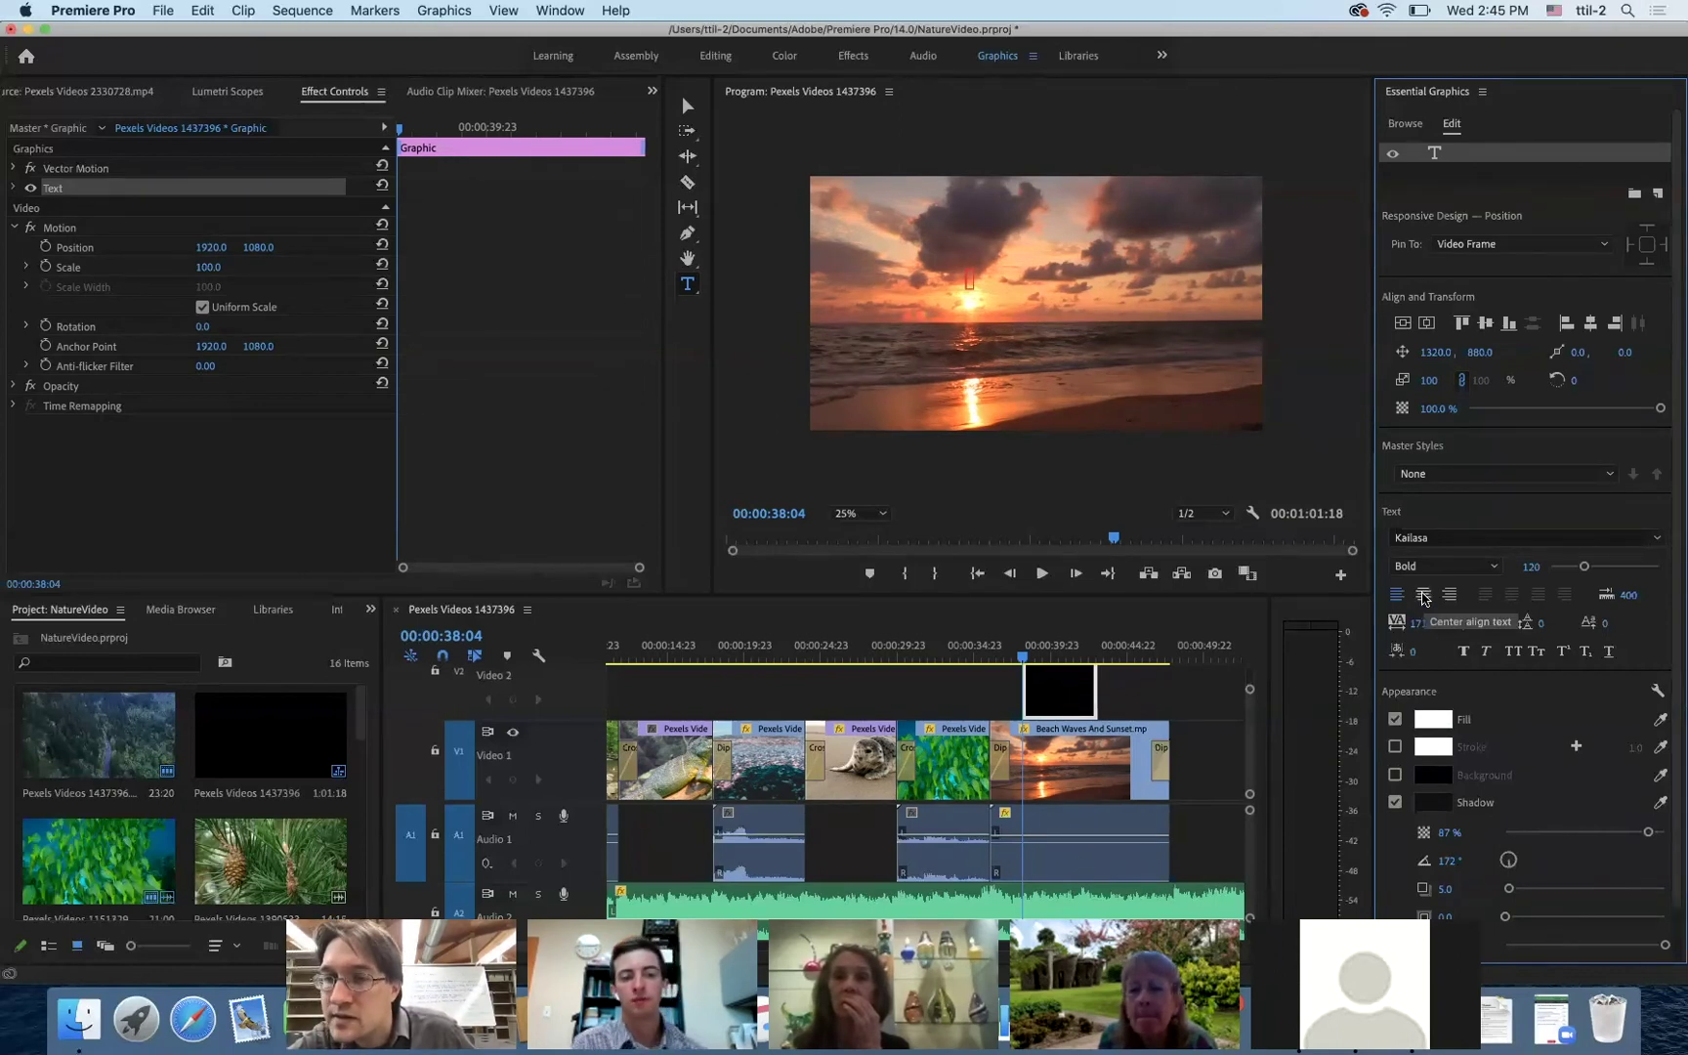
- Centre-align the text, type 'Credits' and set its font to Arial
click(1424, 597)
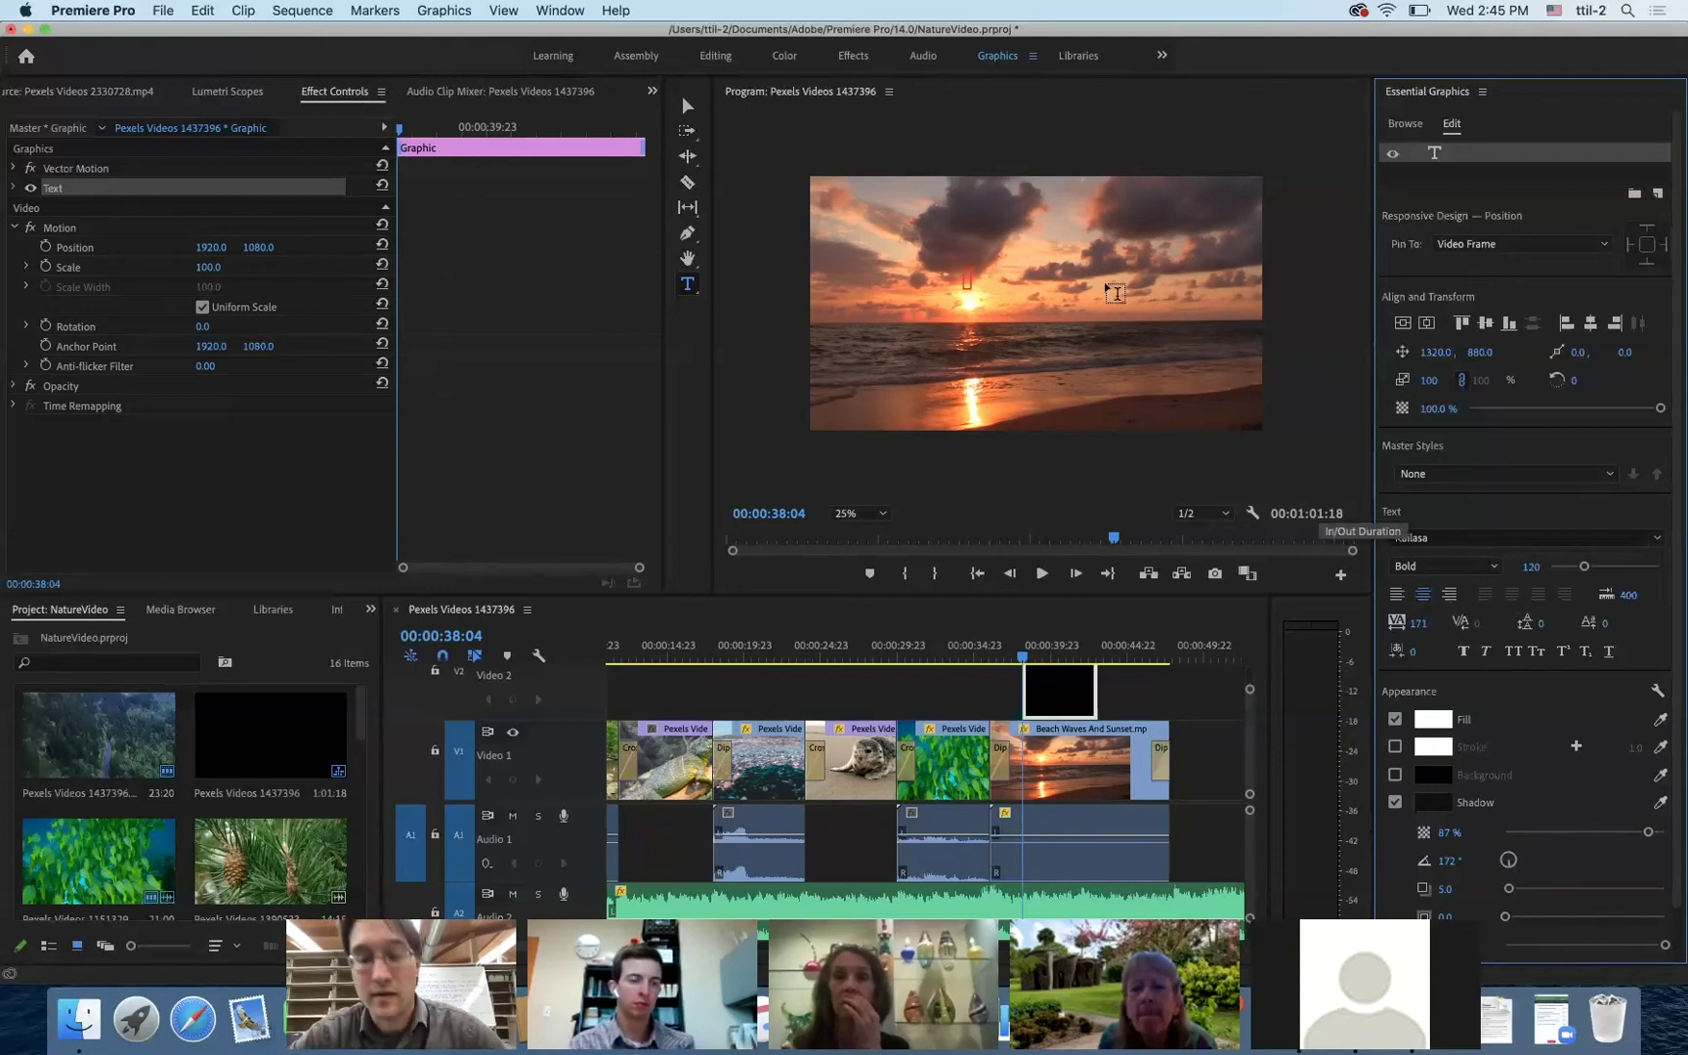
text(Credits)
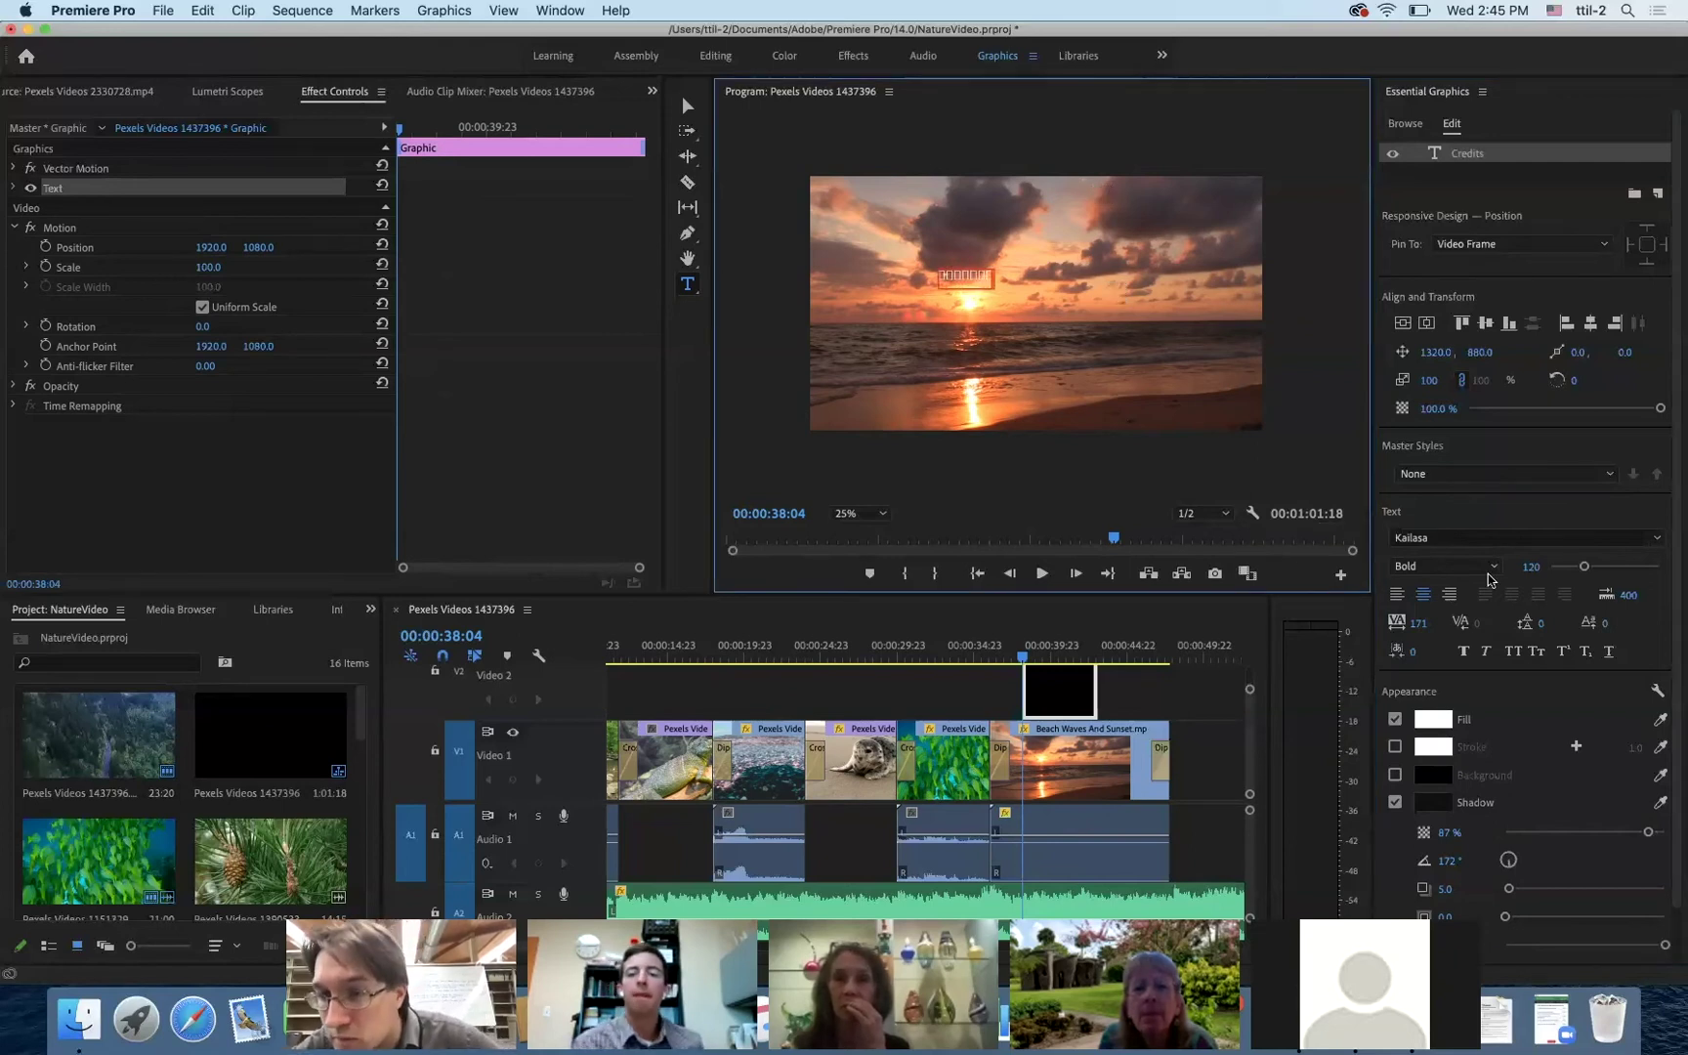
click(1466, 537)
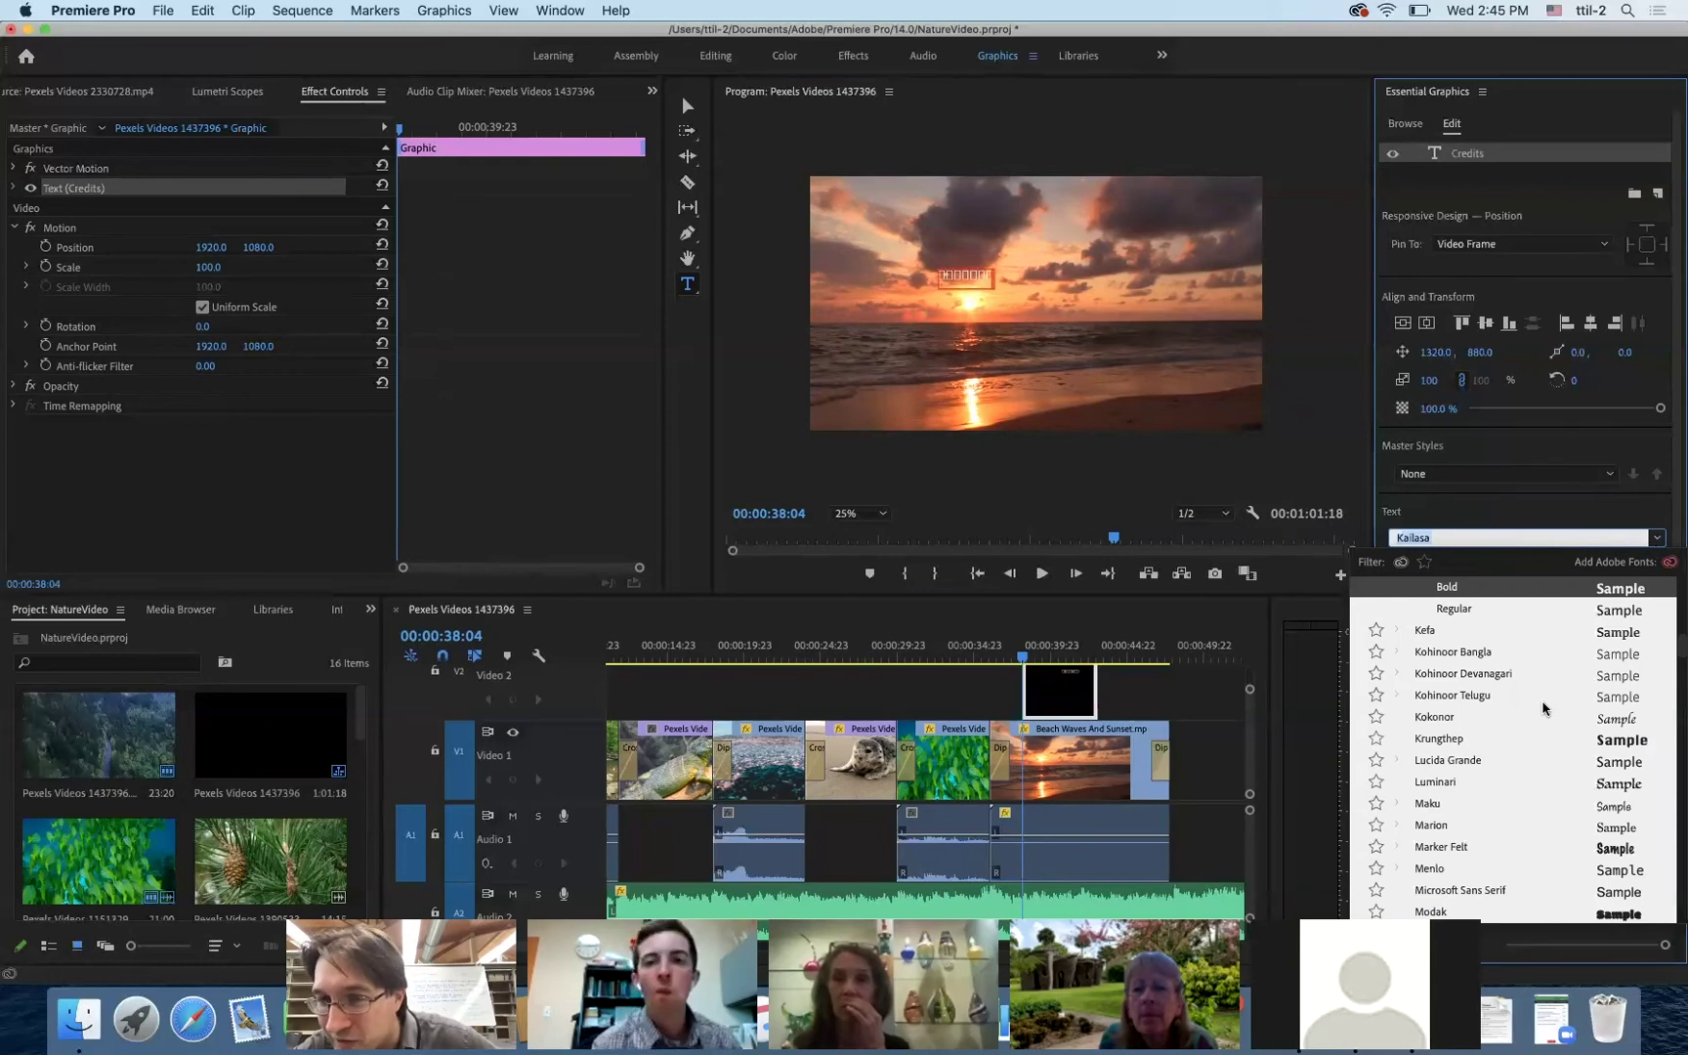
scroll(1544, 709, up, 10)
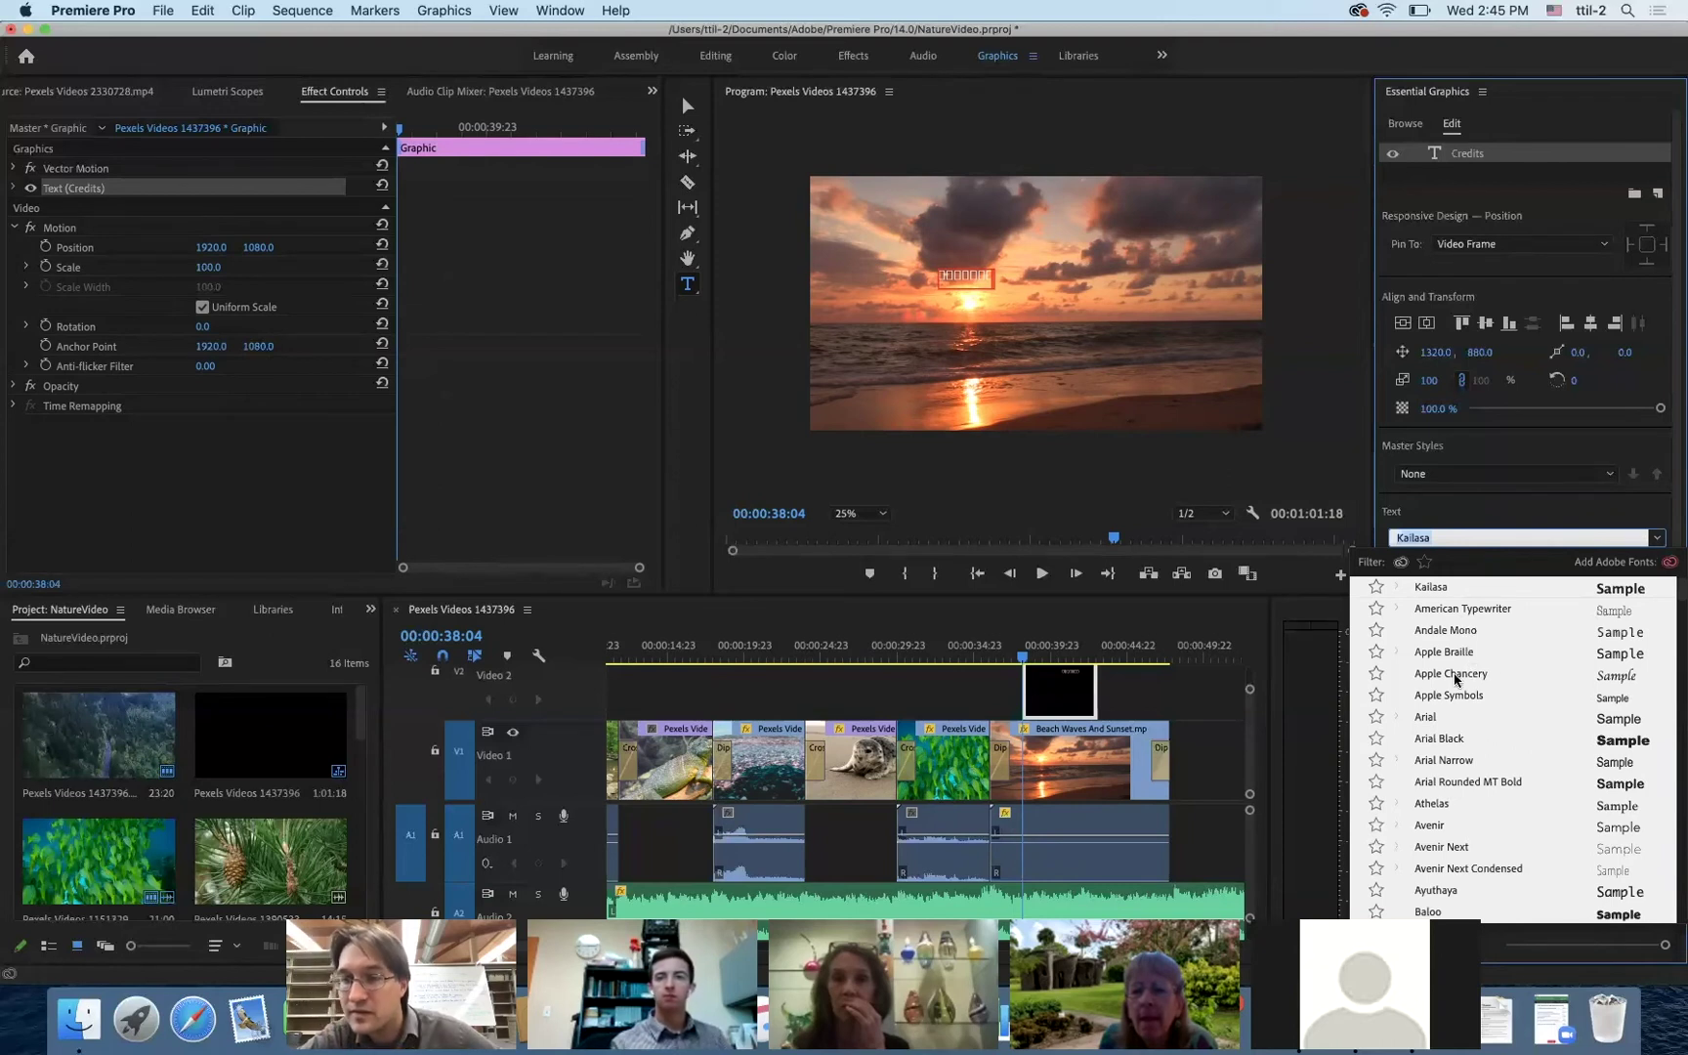
click(1426, 717)
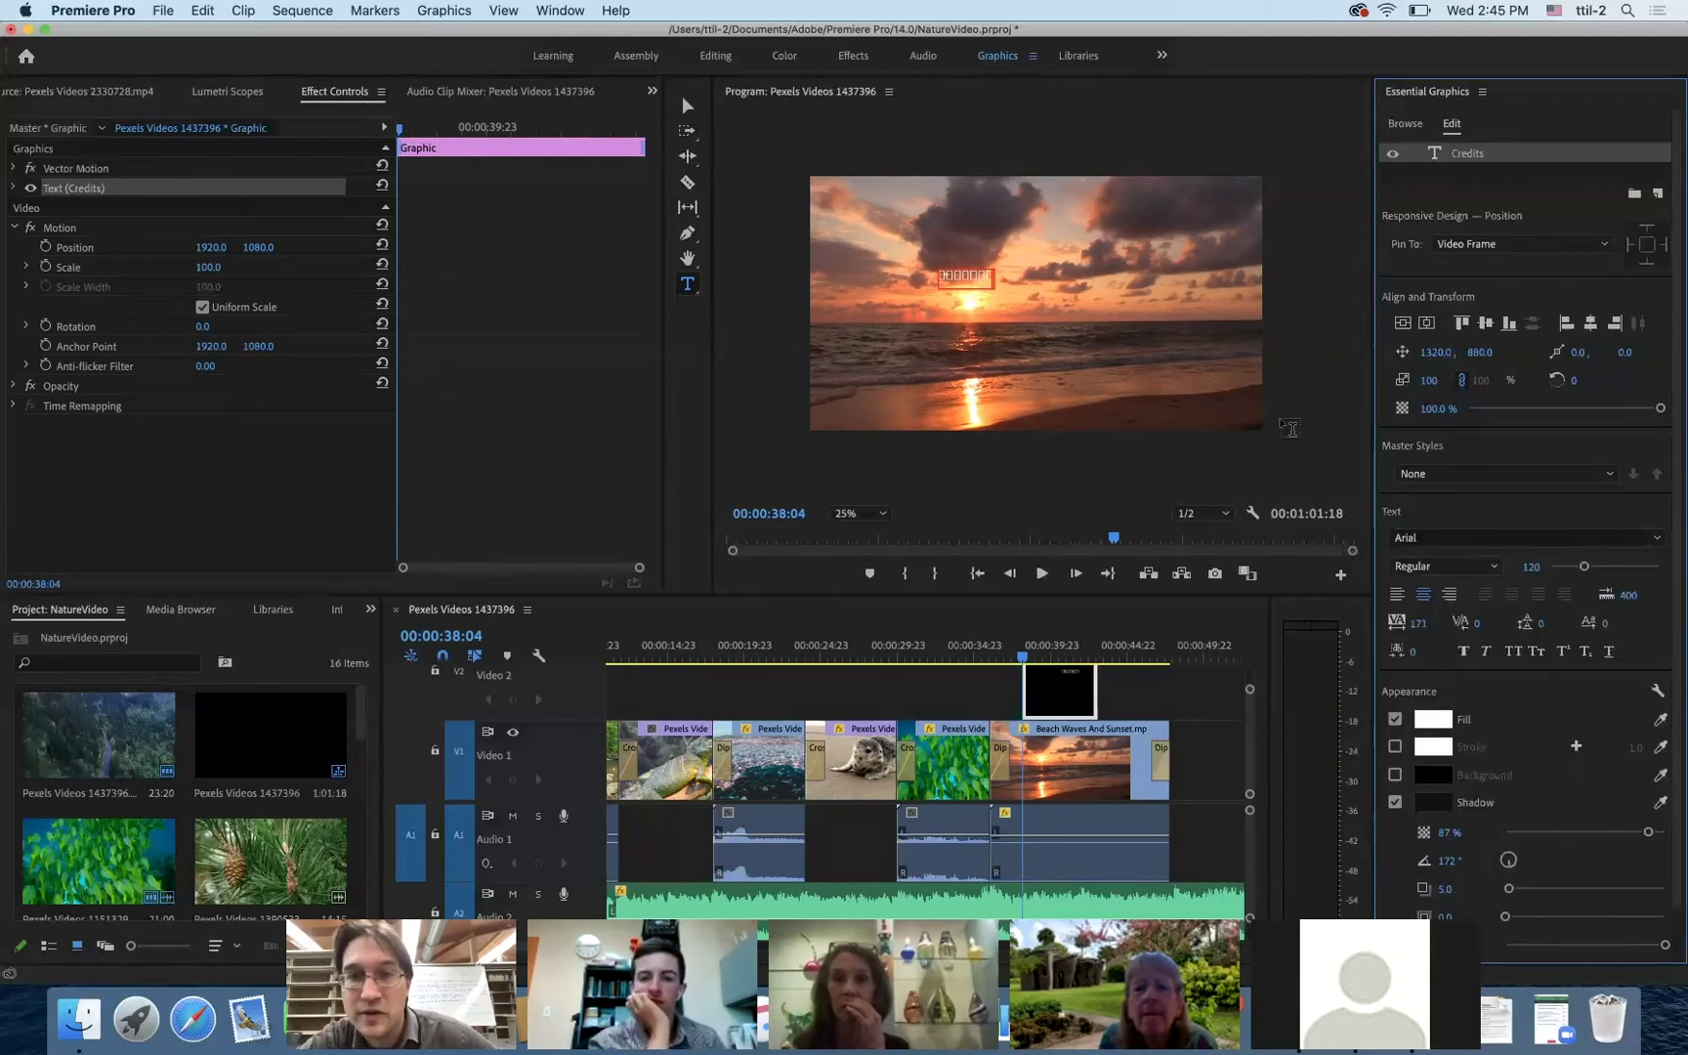
- Fix the garbled Credits text and enlarge it to font size 216
click(988, 278)
key(BackSpace)
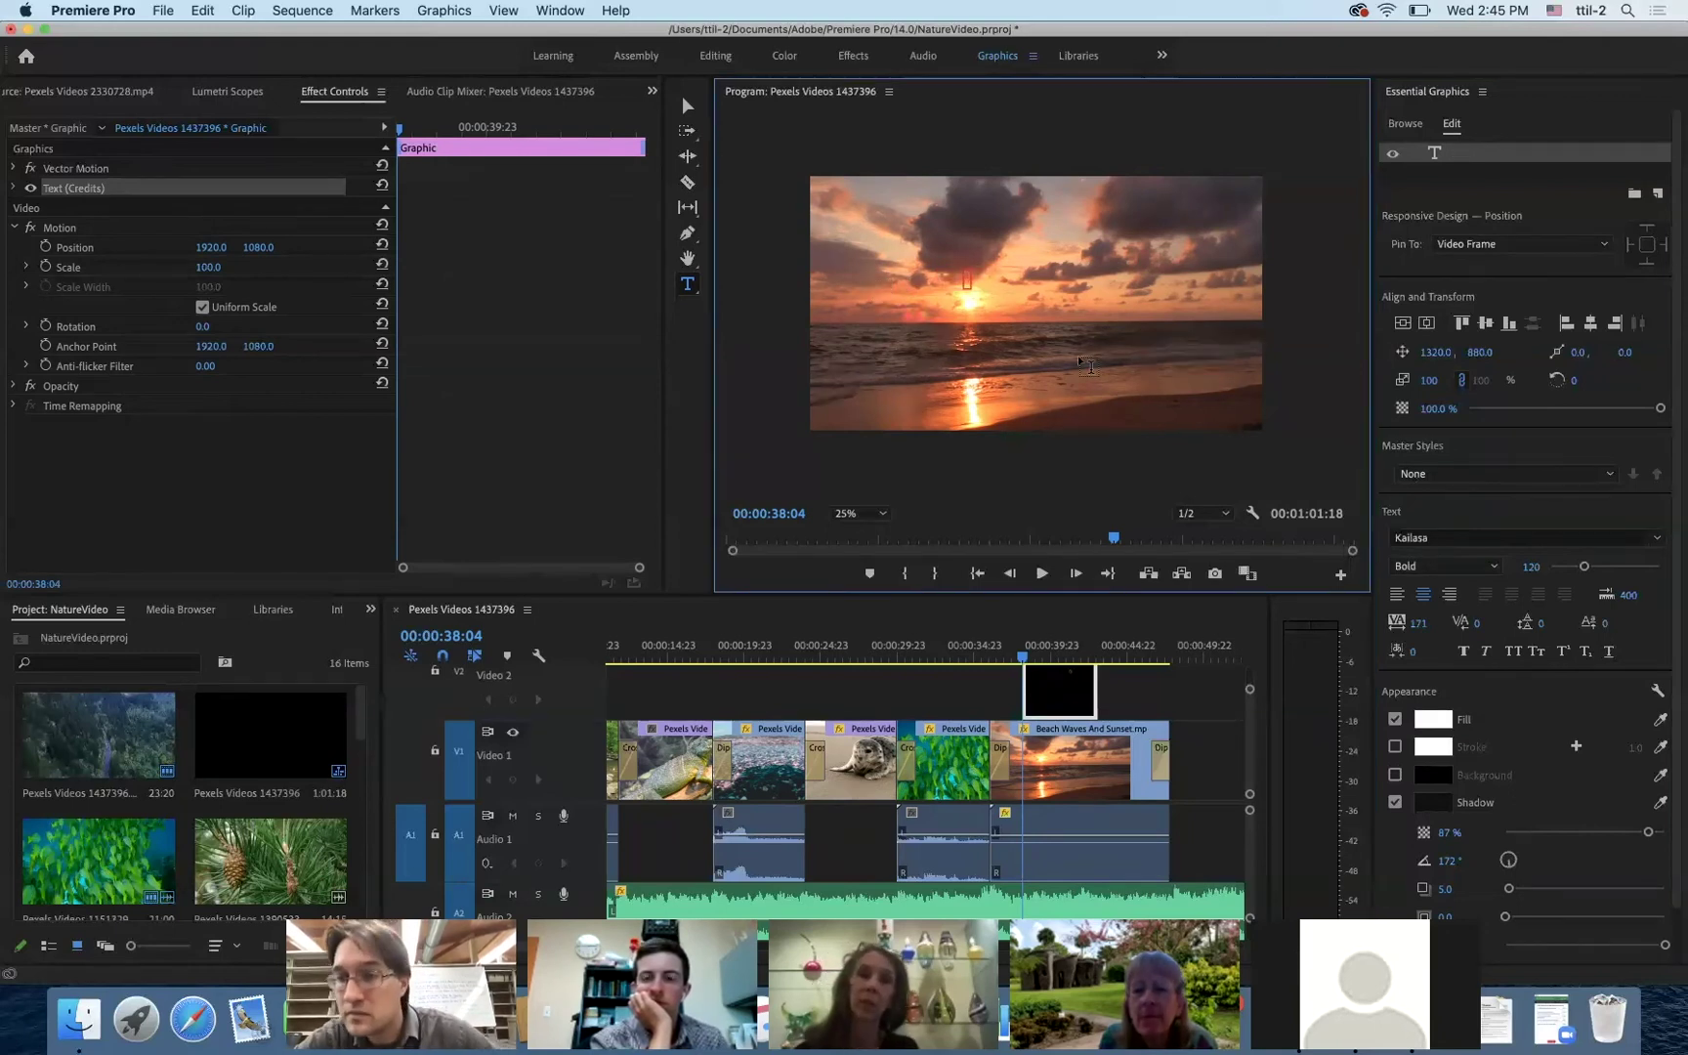
click(1656, 537)
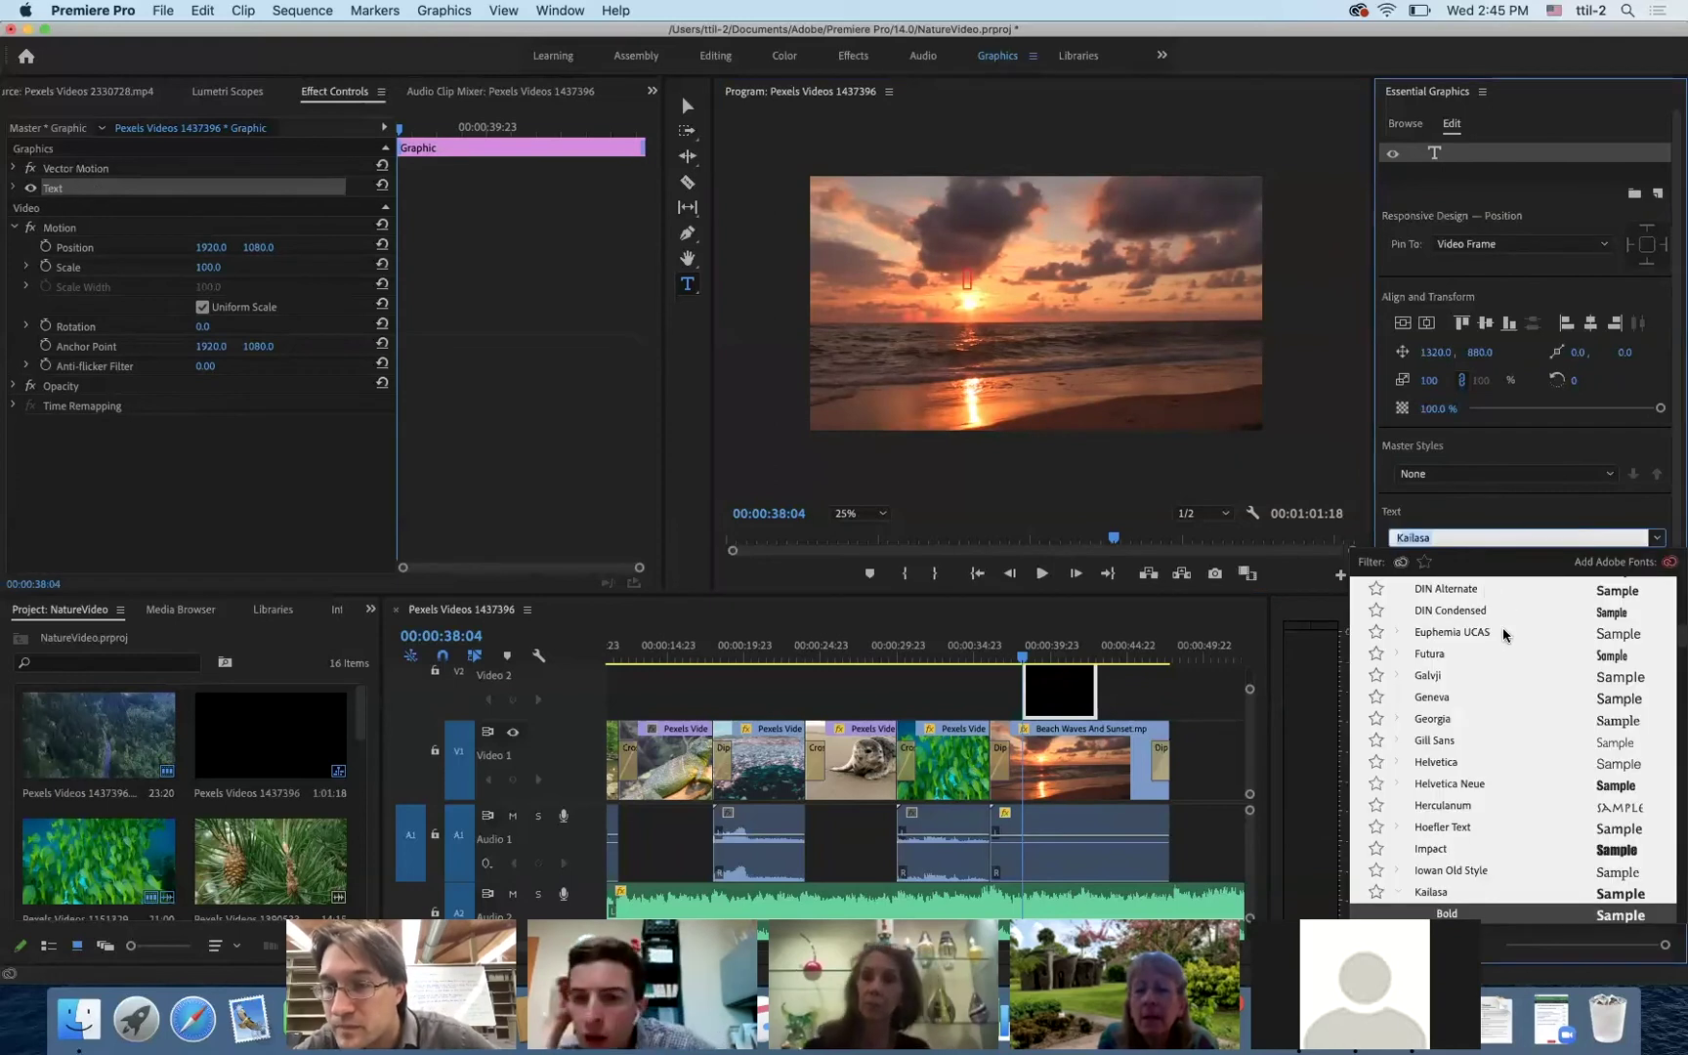
scroll(1502, 628, up, 10)
key(Escape)
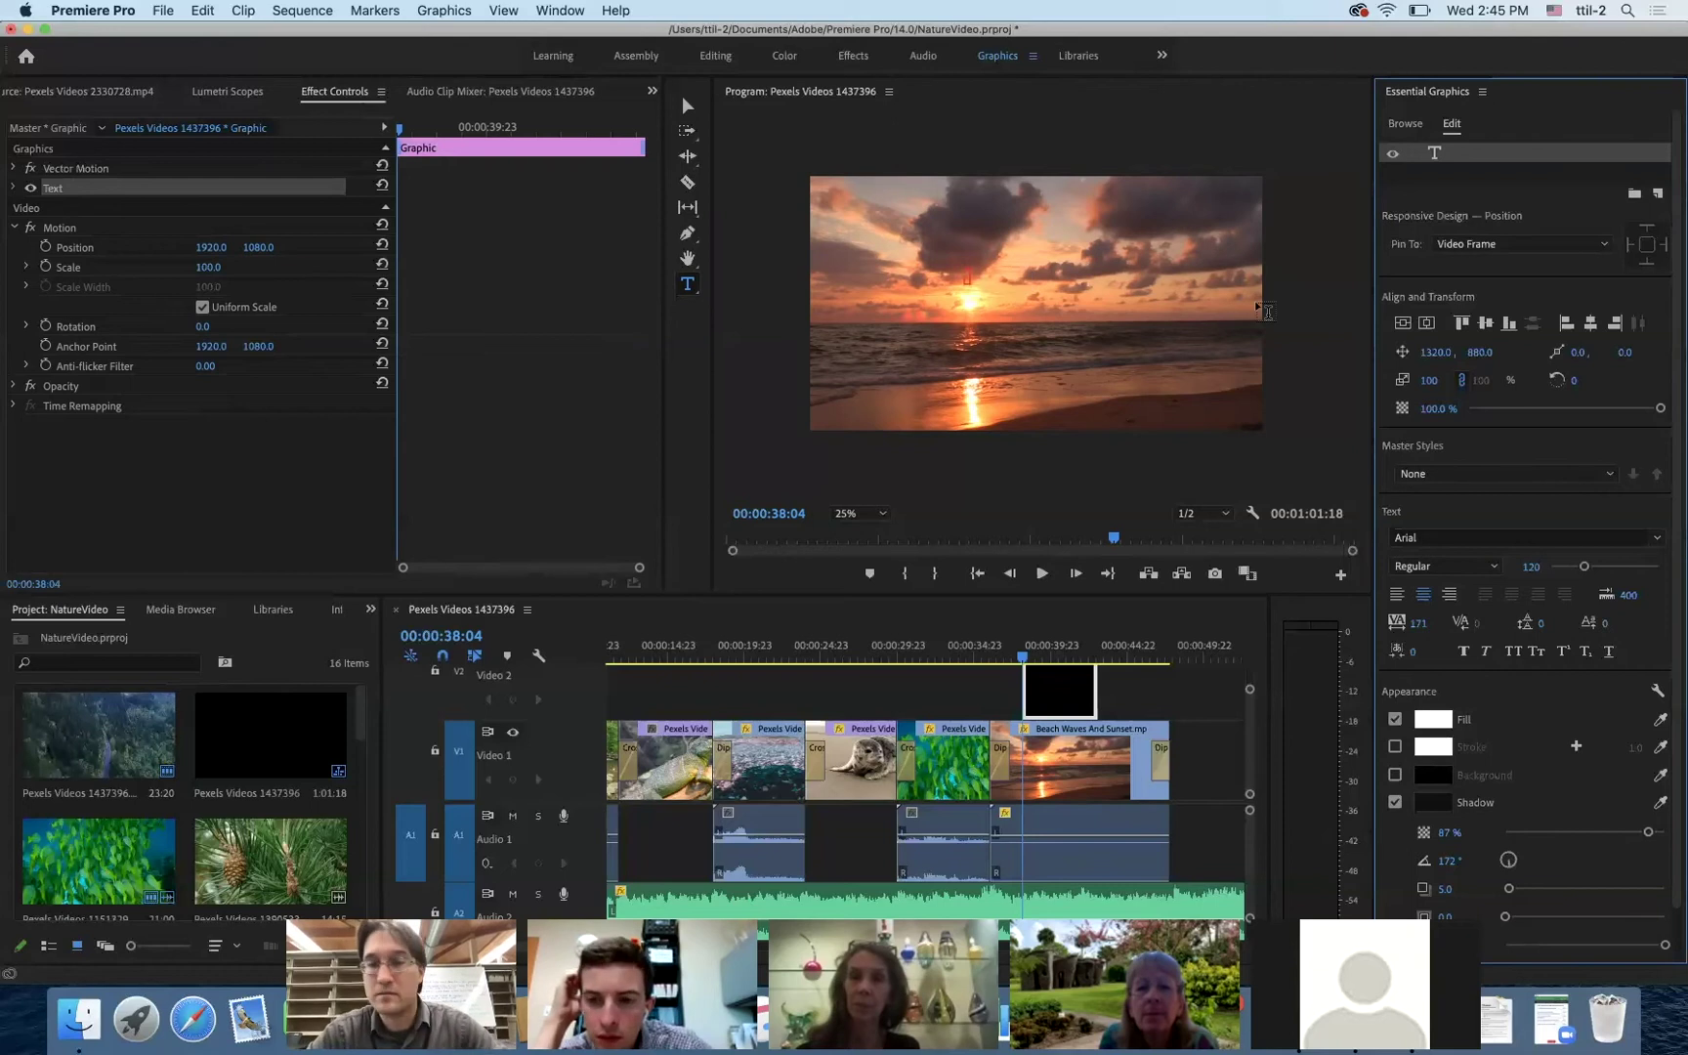
text(Credits)
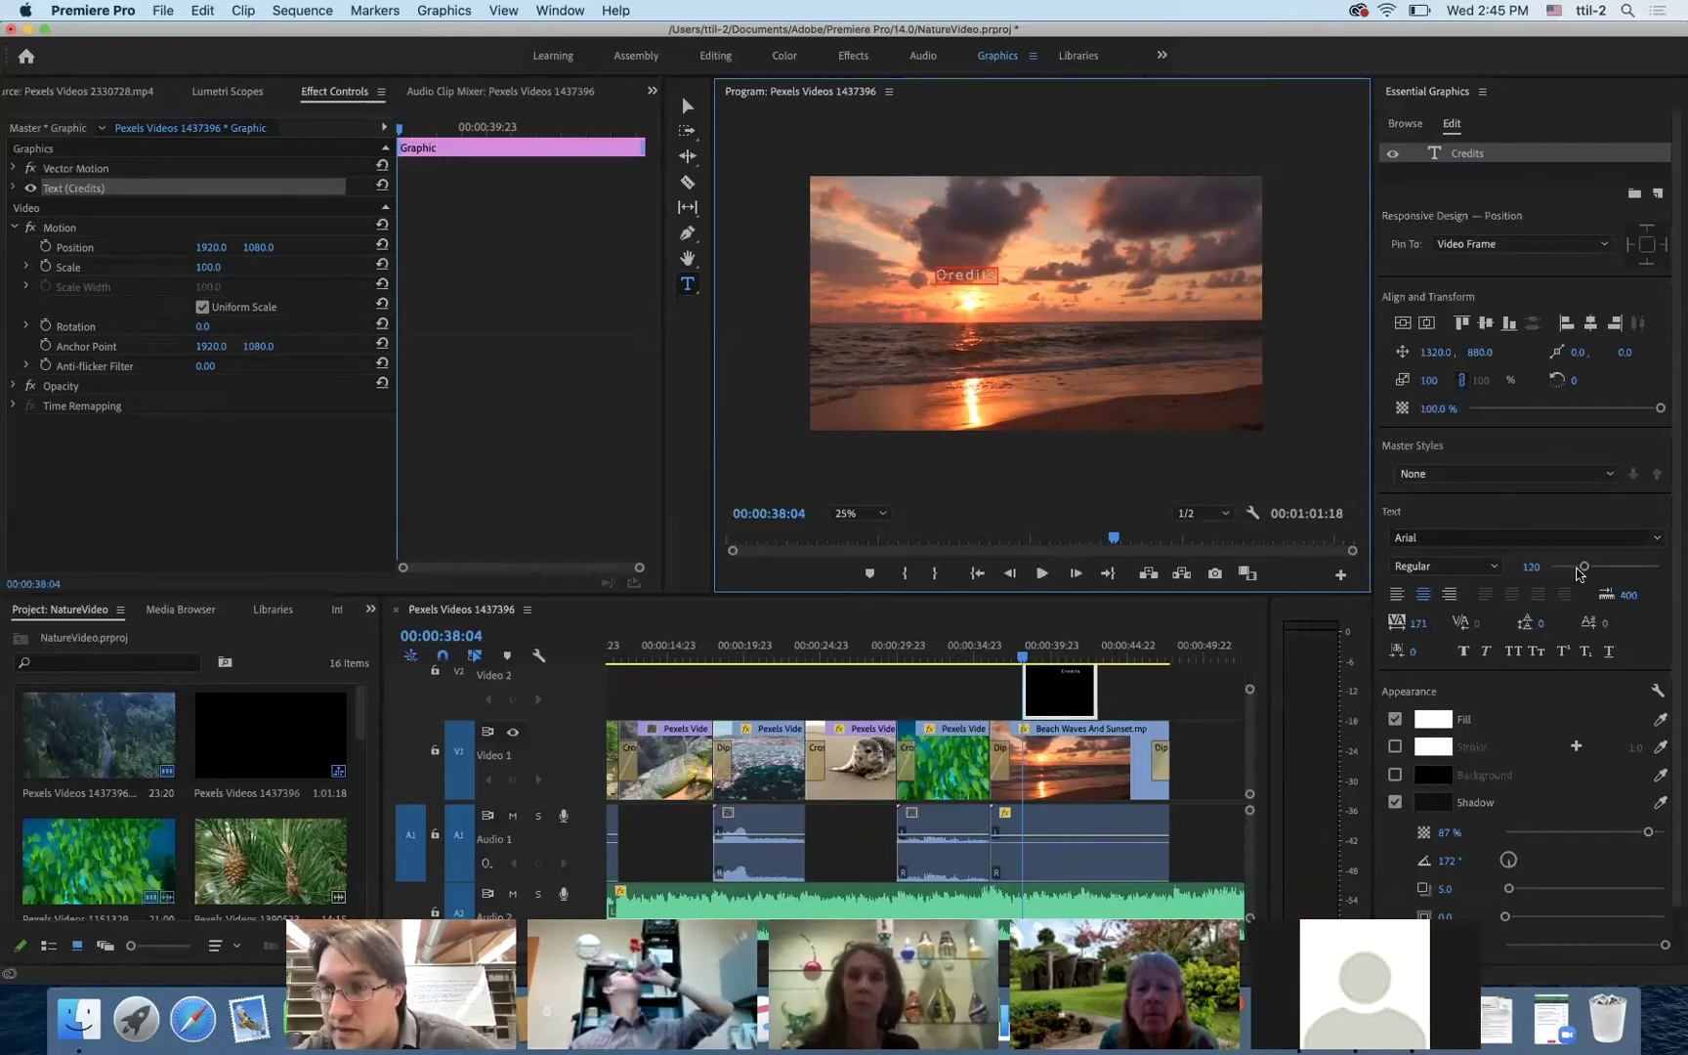
drag(1585, 572, 1611, 573)
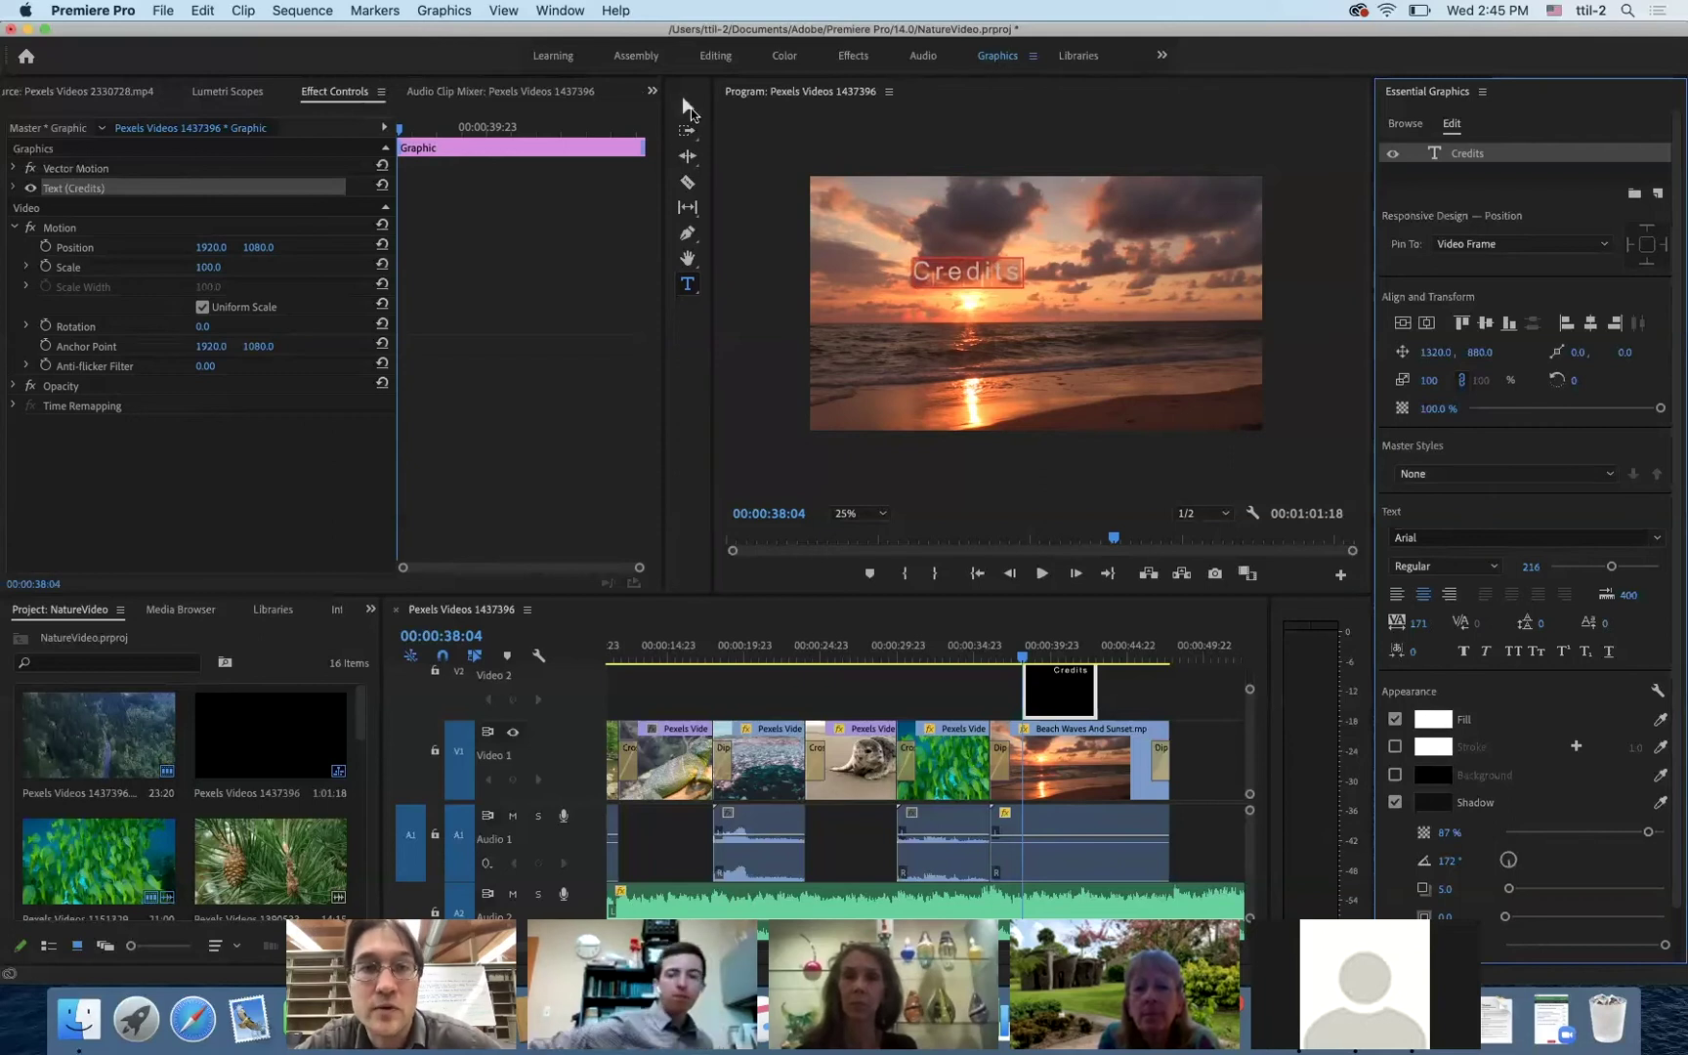
click(687, 108)
- Scale the Credits title to 163, move it up and right, and make it bold and underlined
drag(1025, 287, 1060, 308)
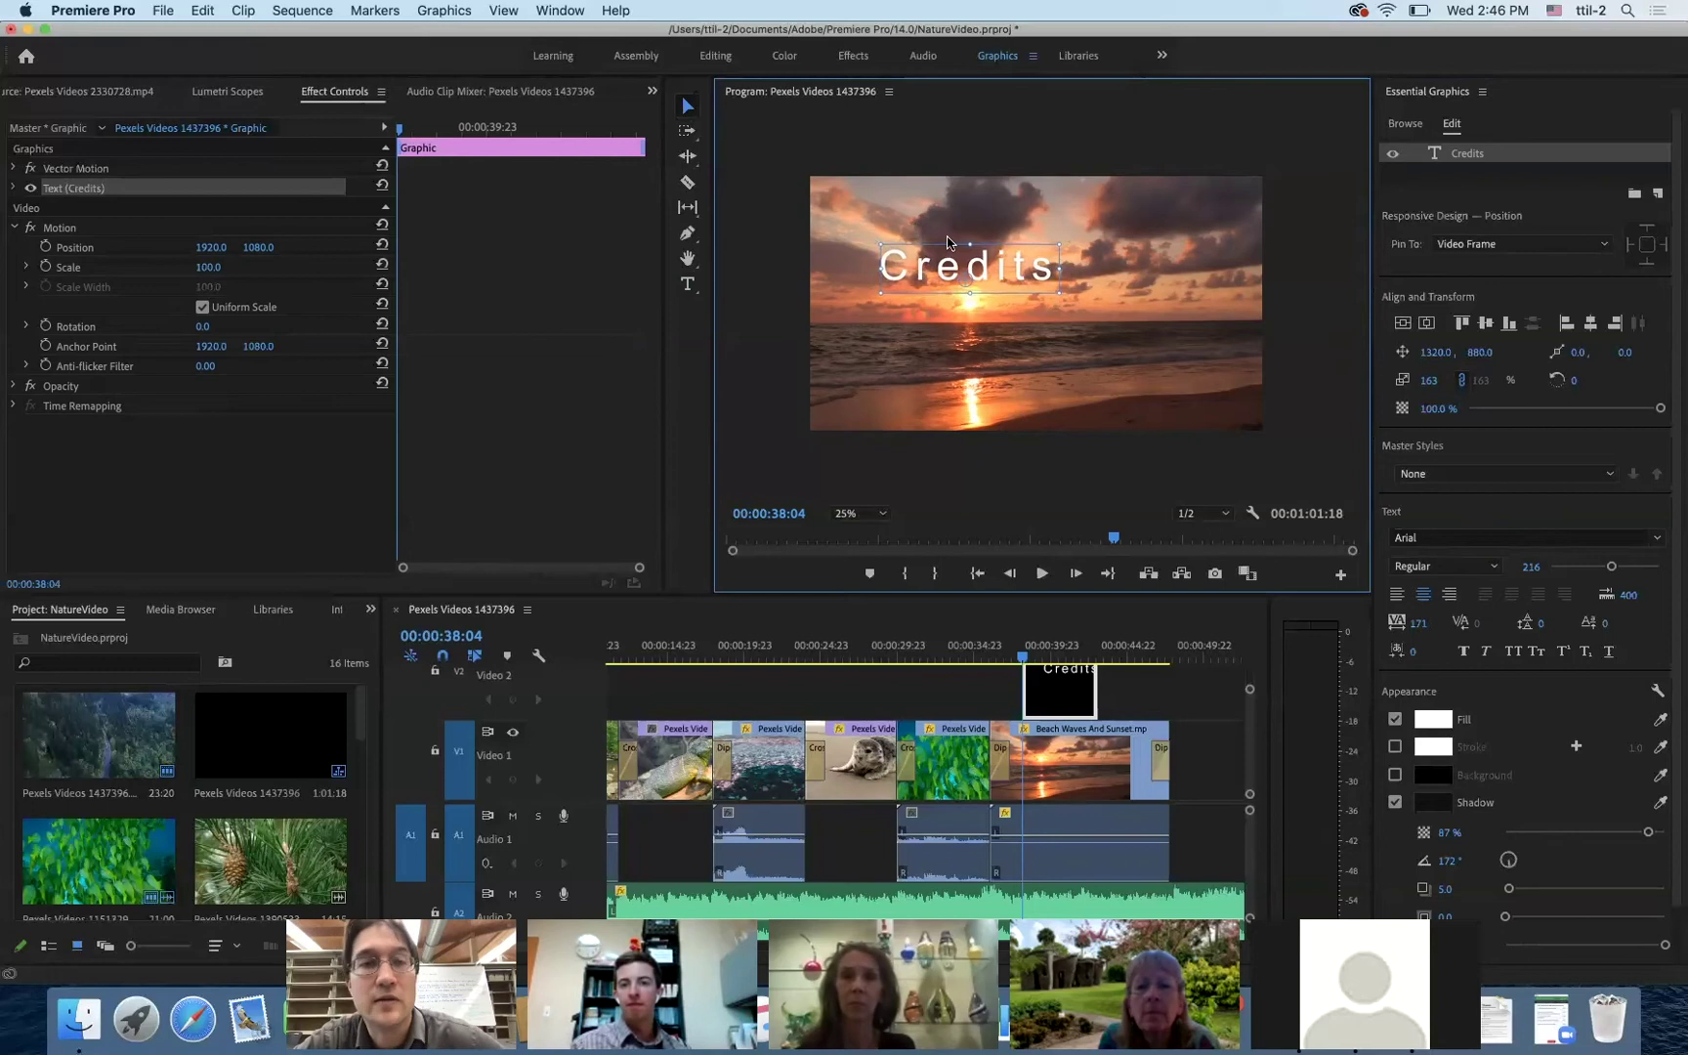
drag(978, 270, 1109, 228)
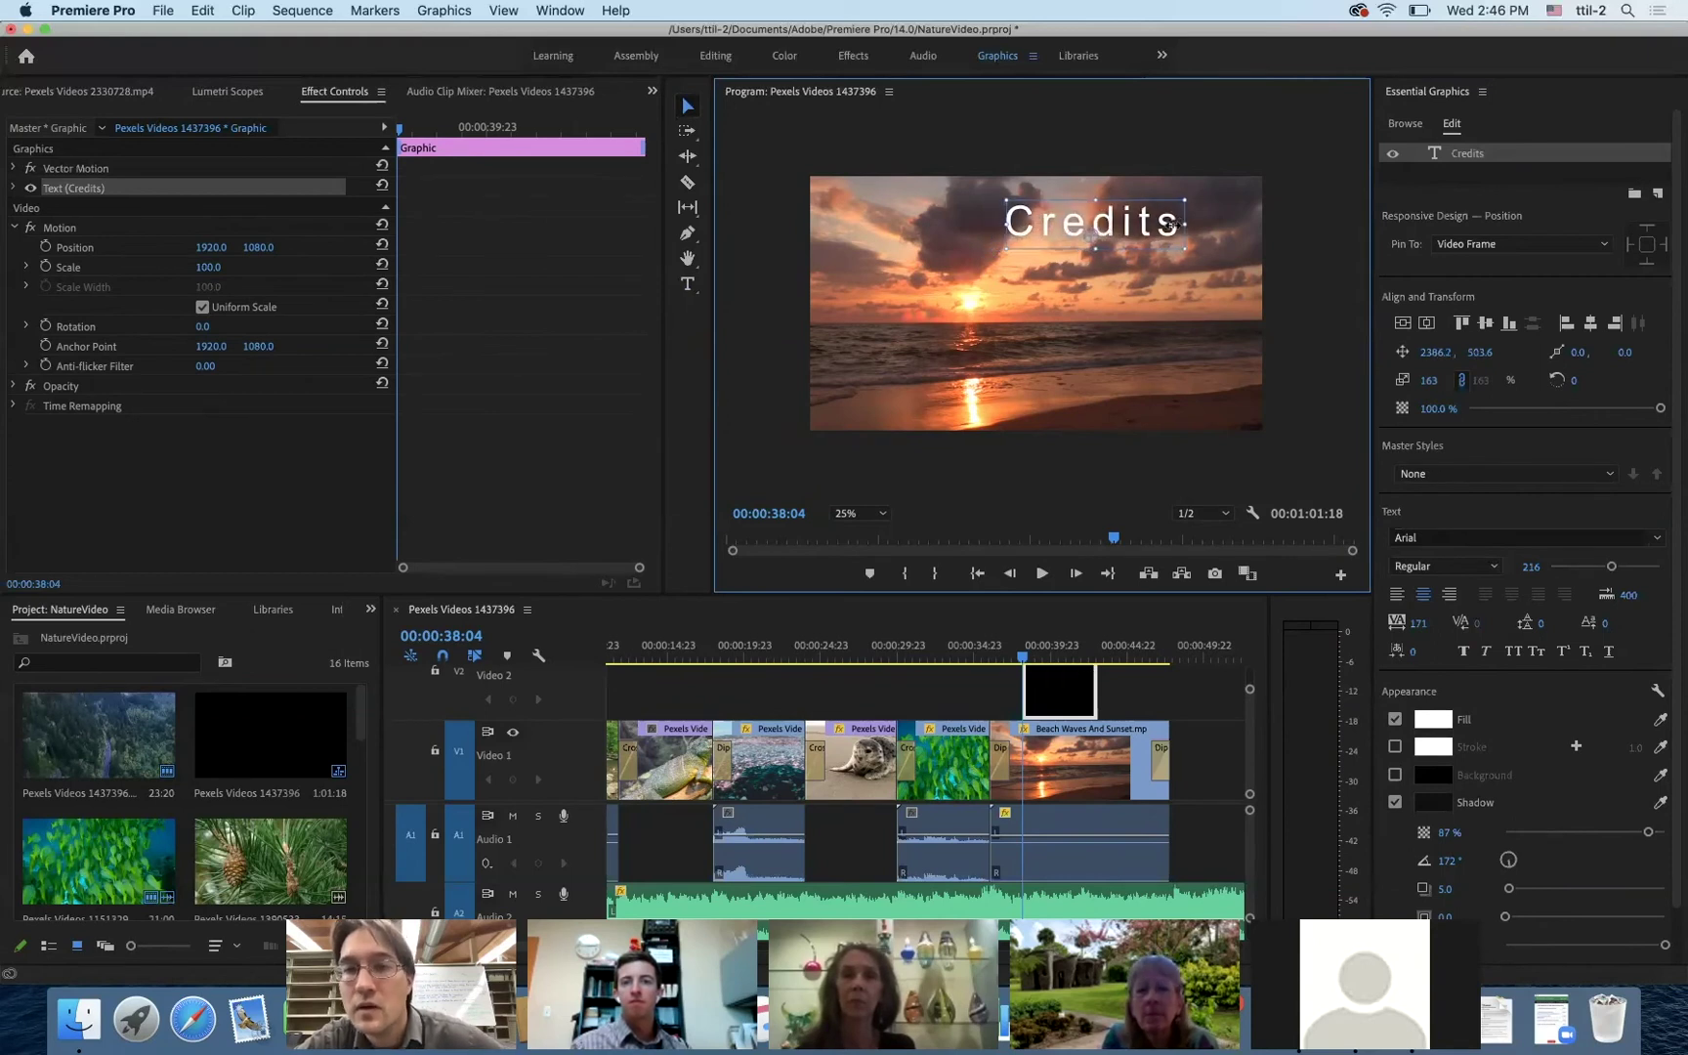
key(t)
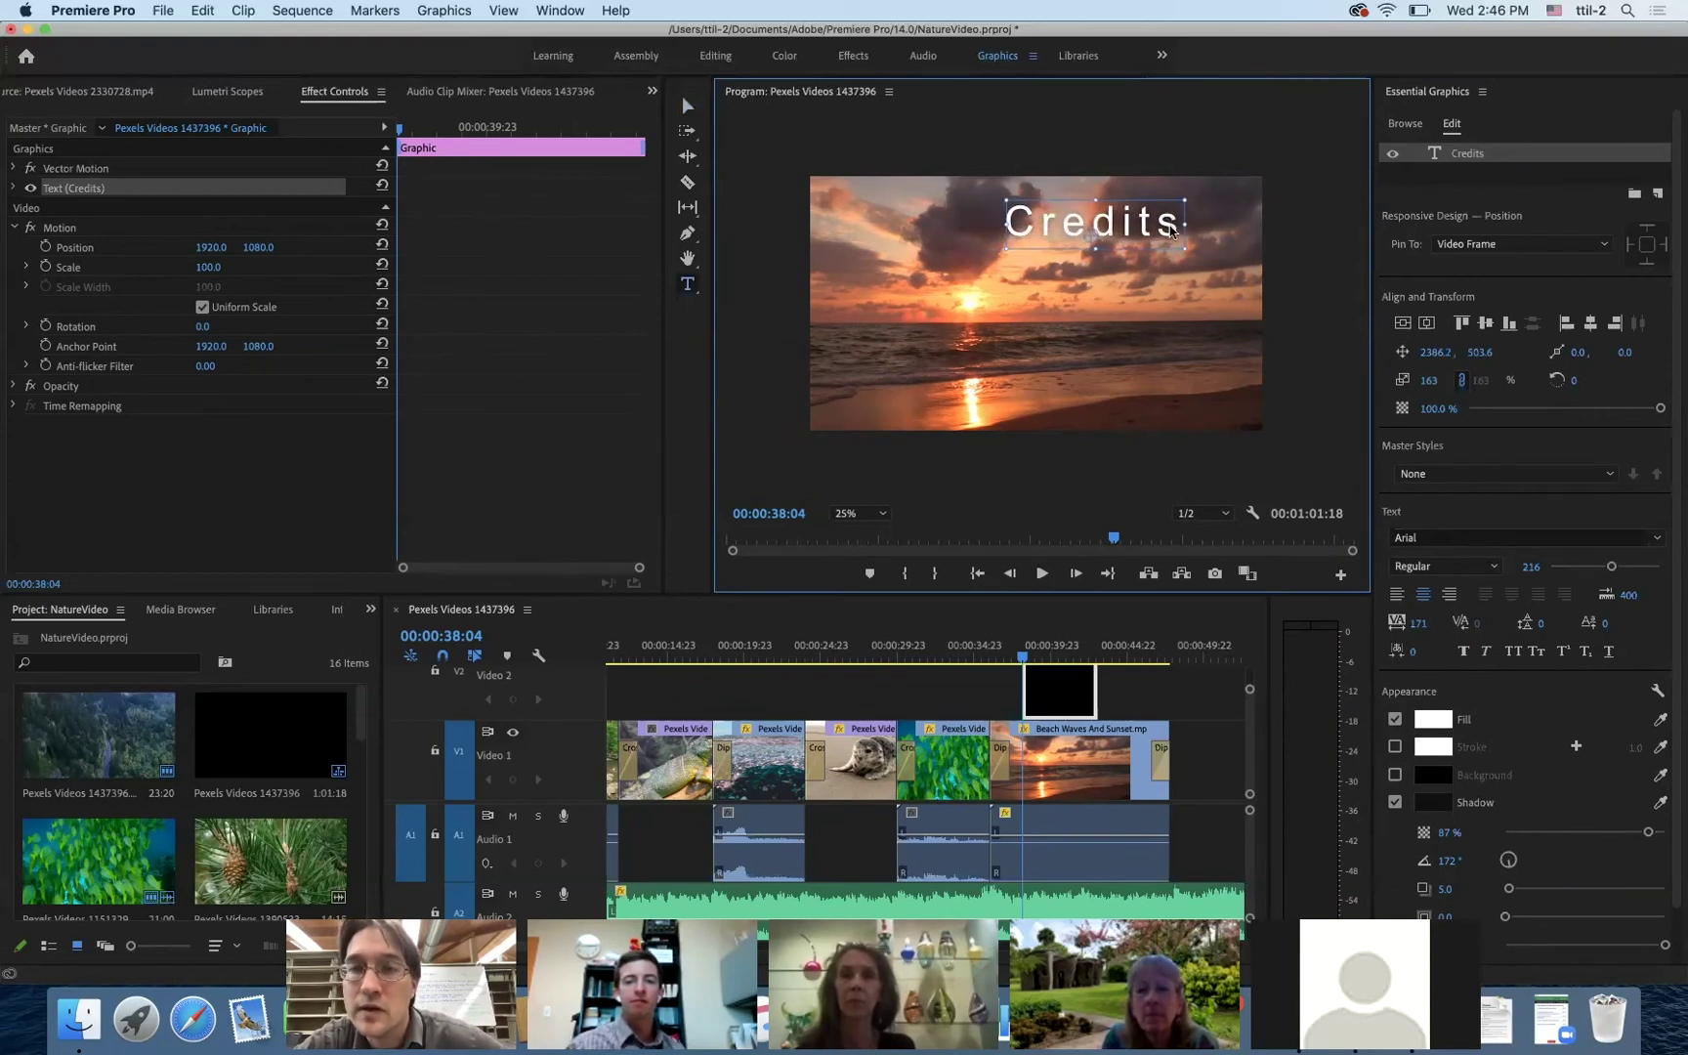
double_click(1022, 232)
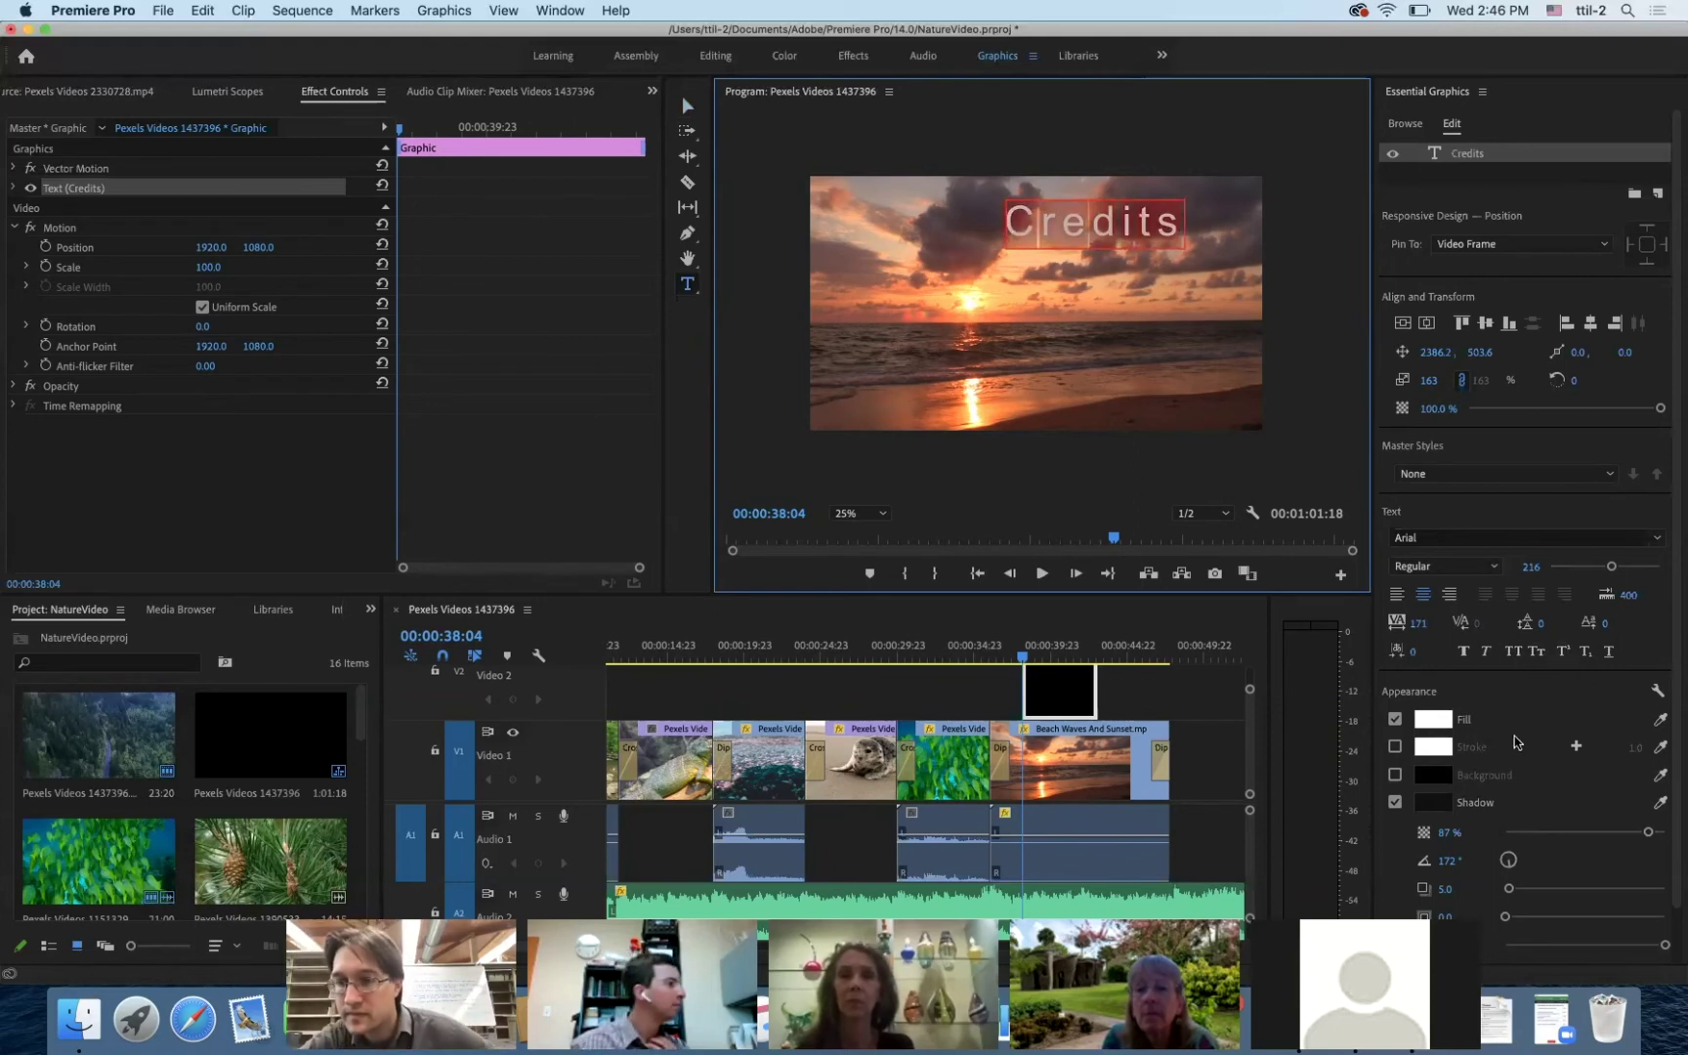
click(1610, 652)
click(1464, 653)
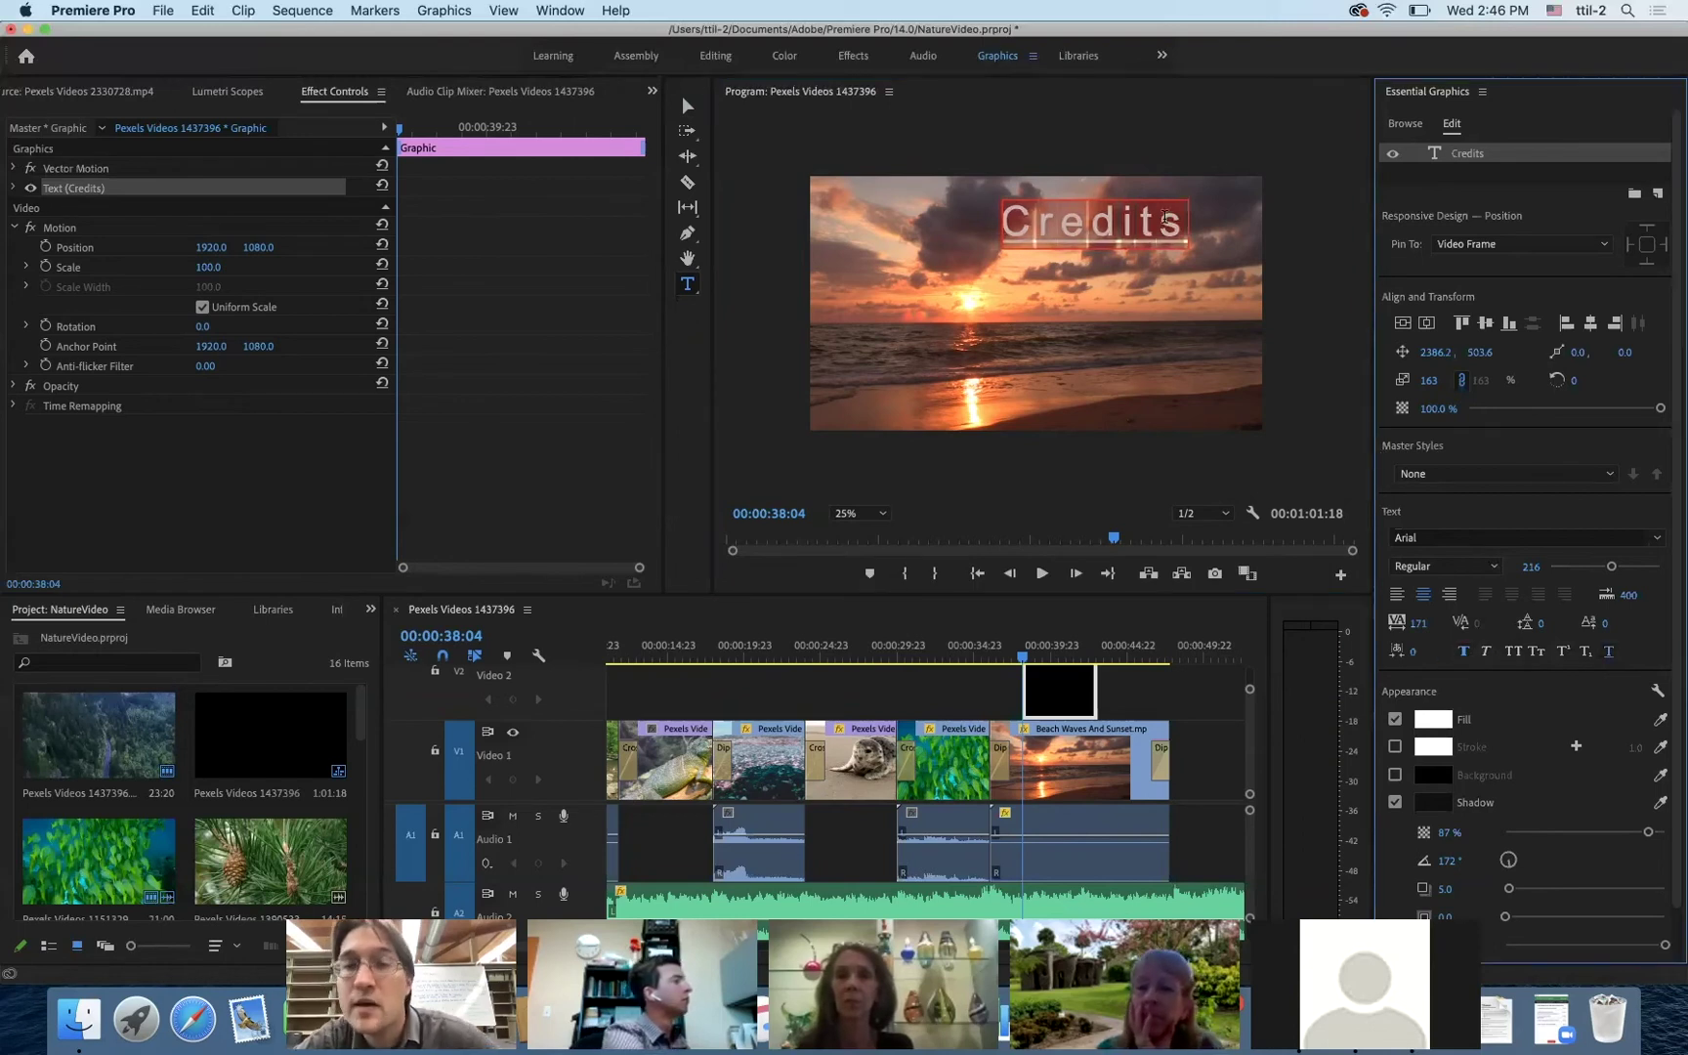
click(1211, 233)
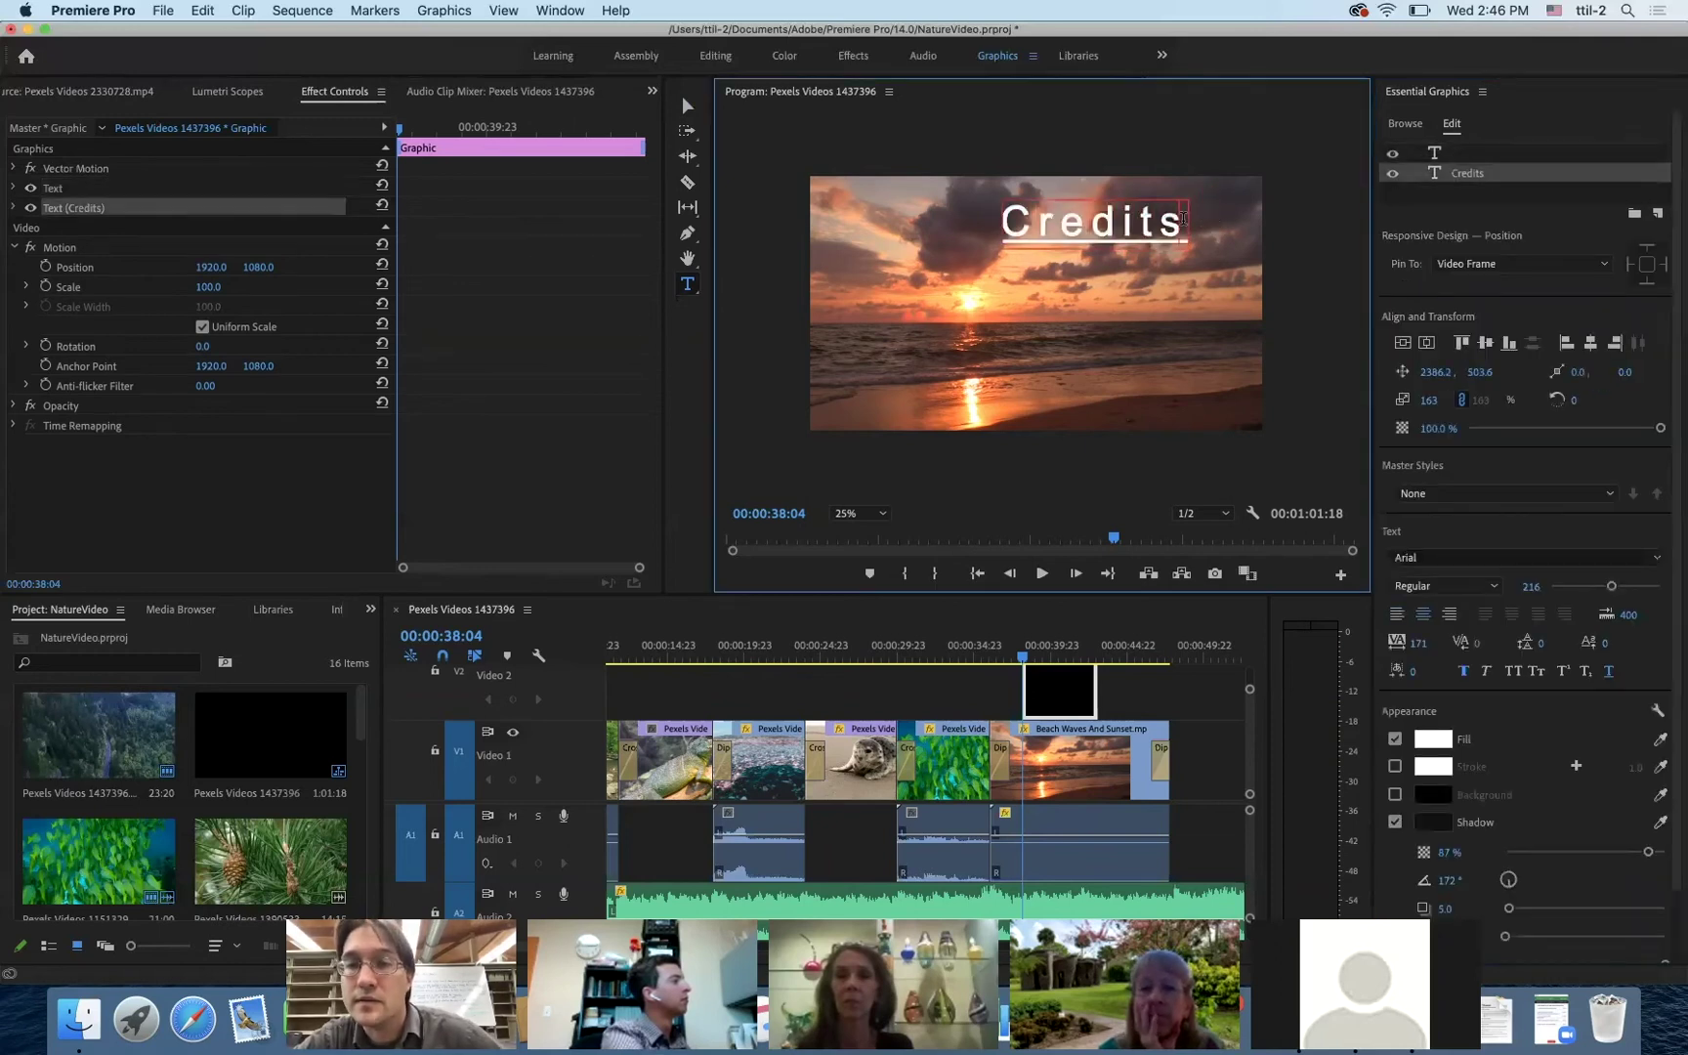
- Add a 'Produced' line below Credits at font size 100
key(Return)
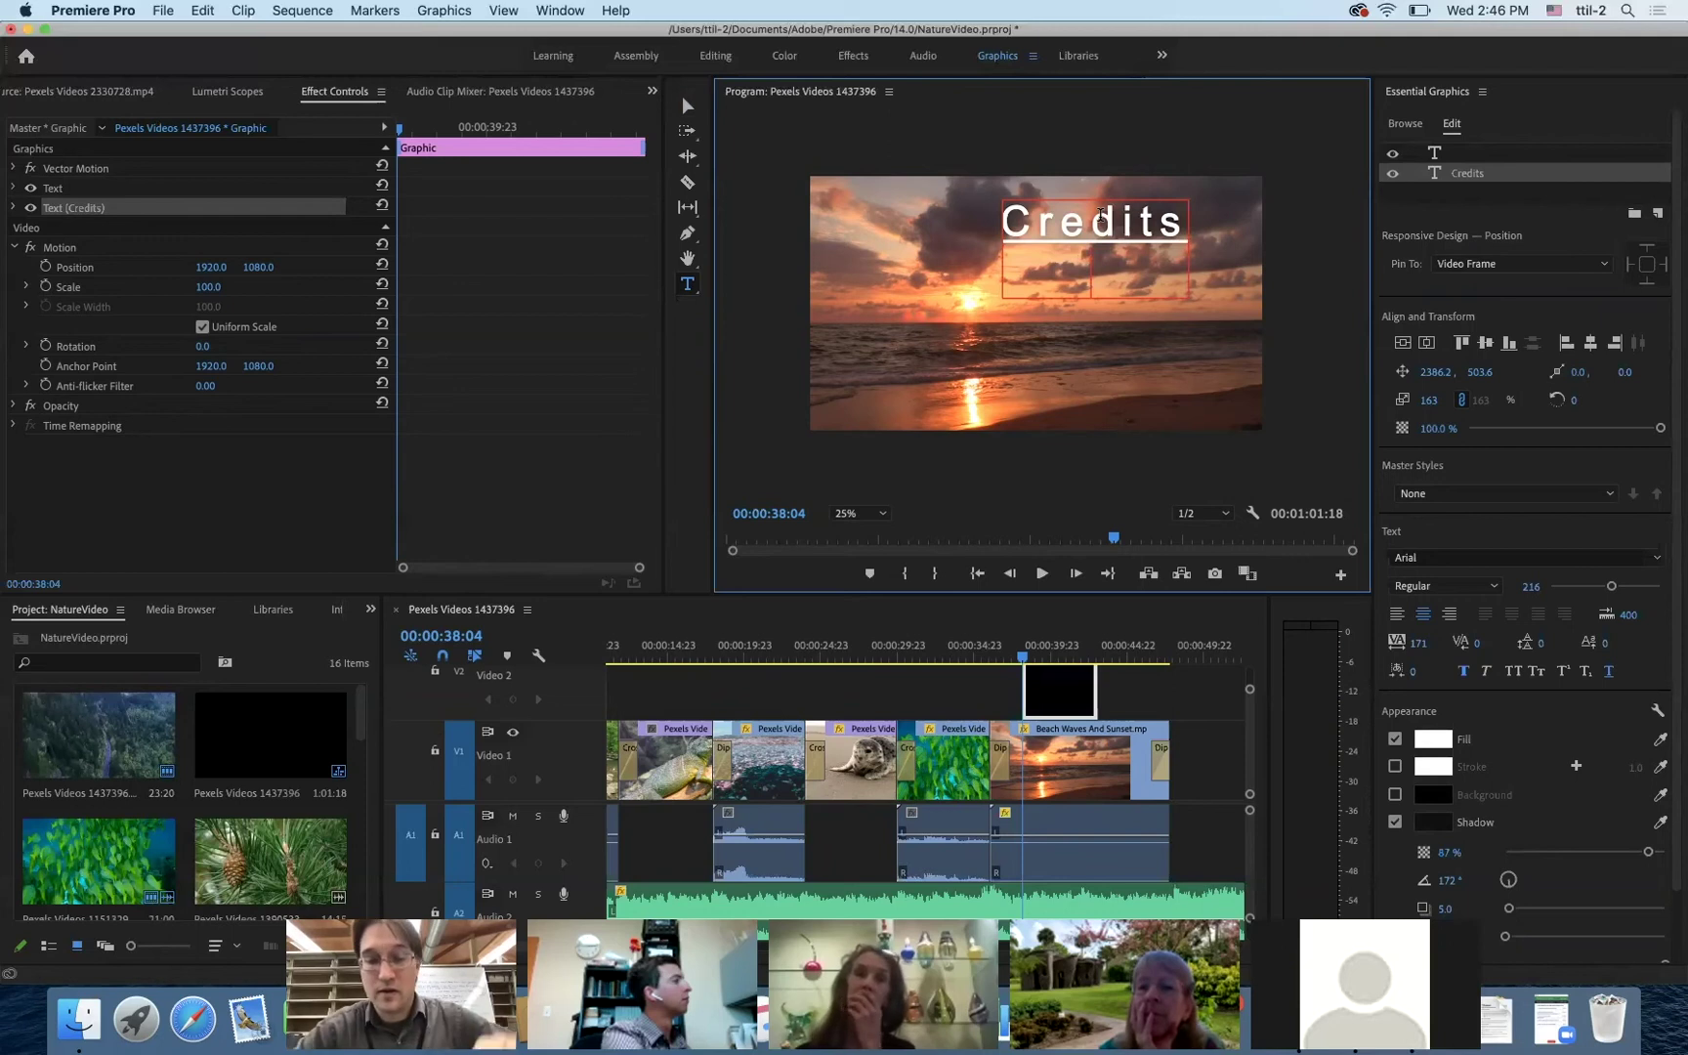
text(Produces)
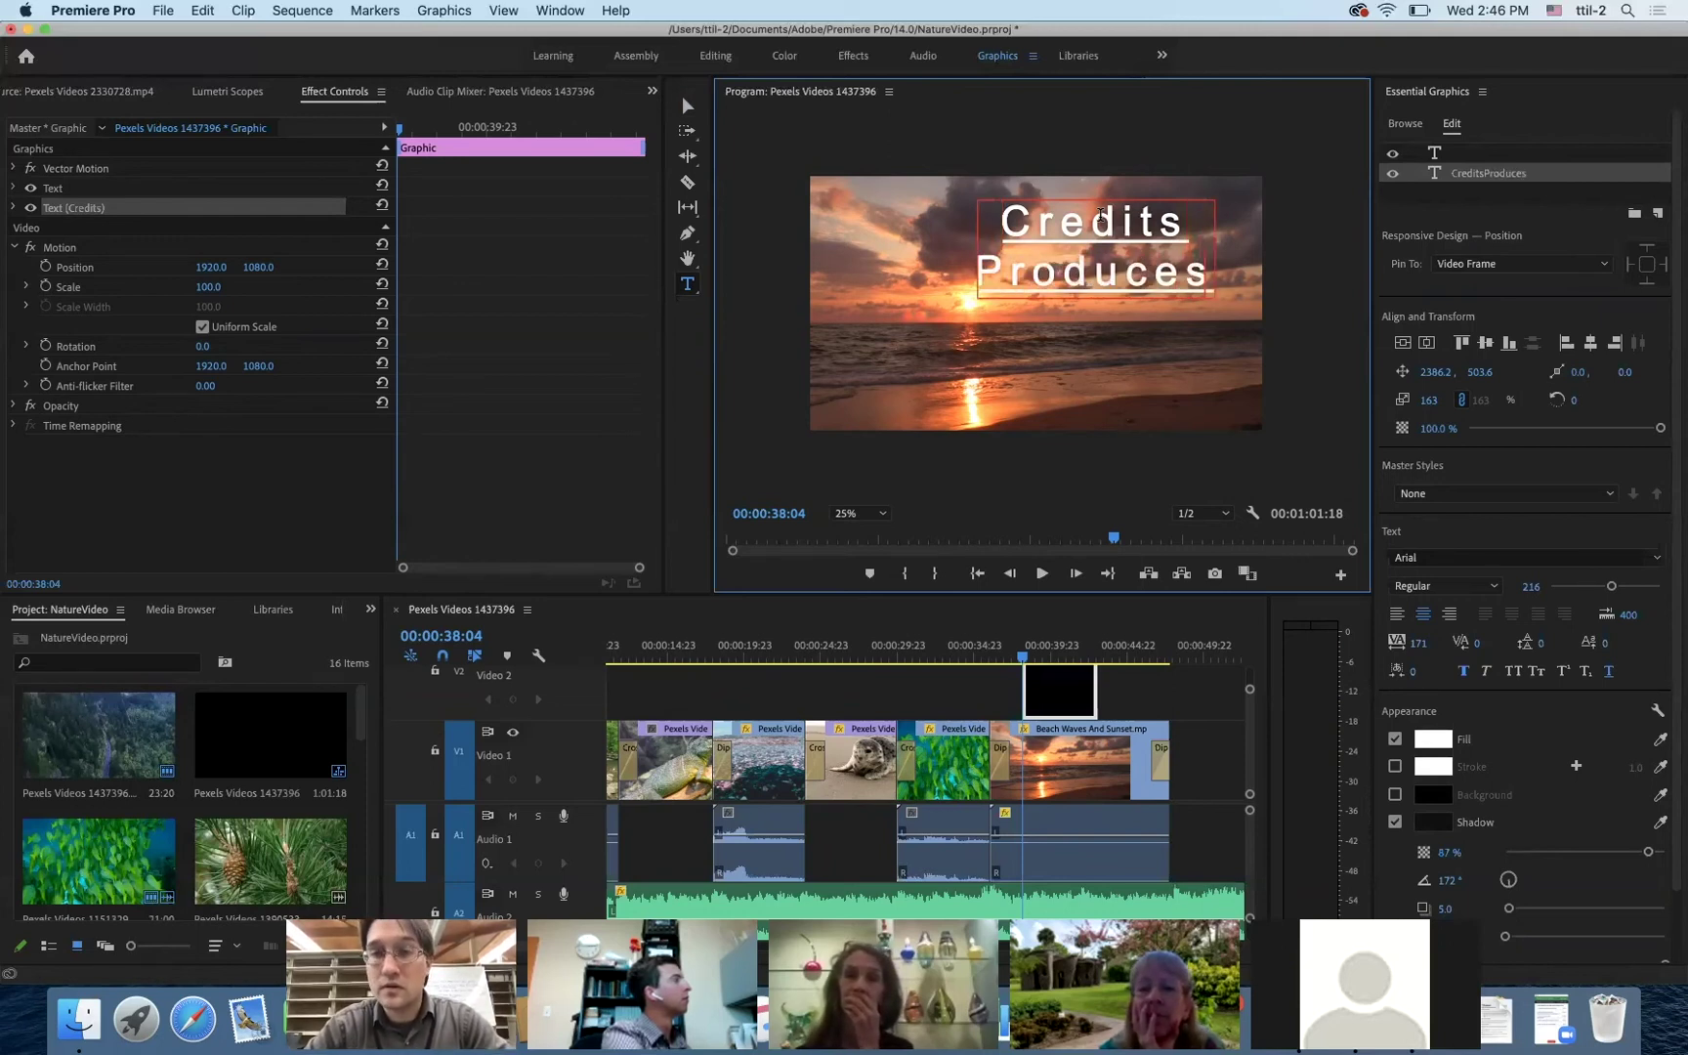
key(BackSpace)
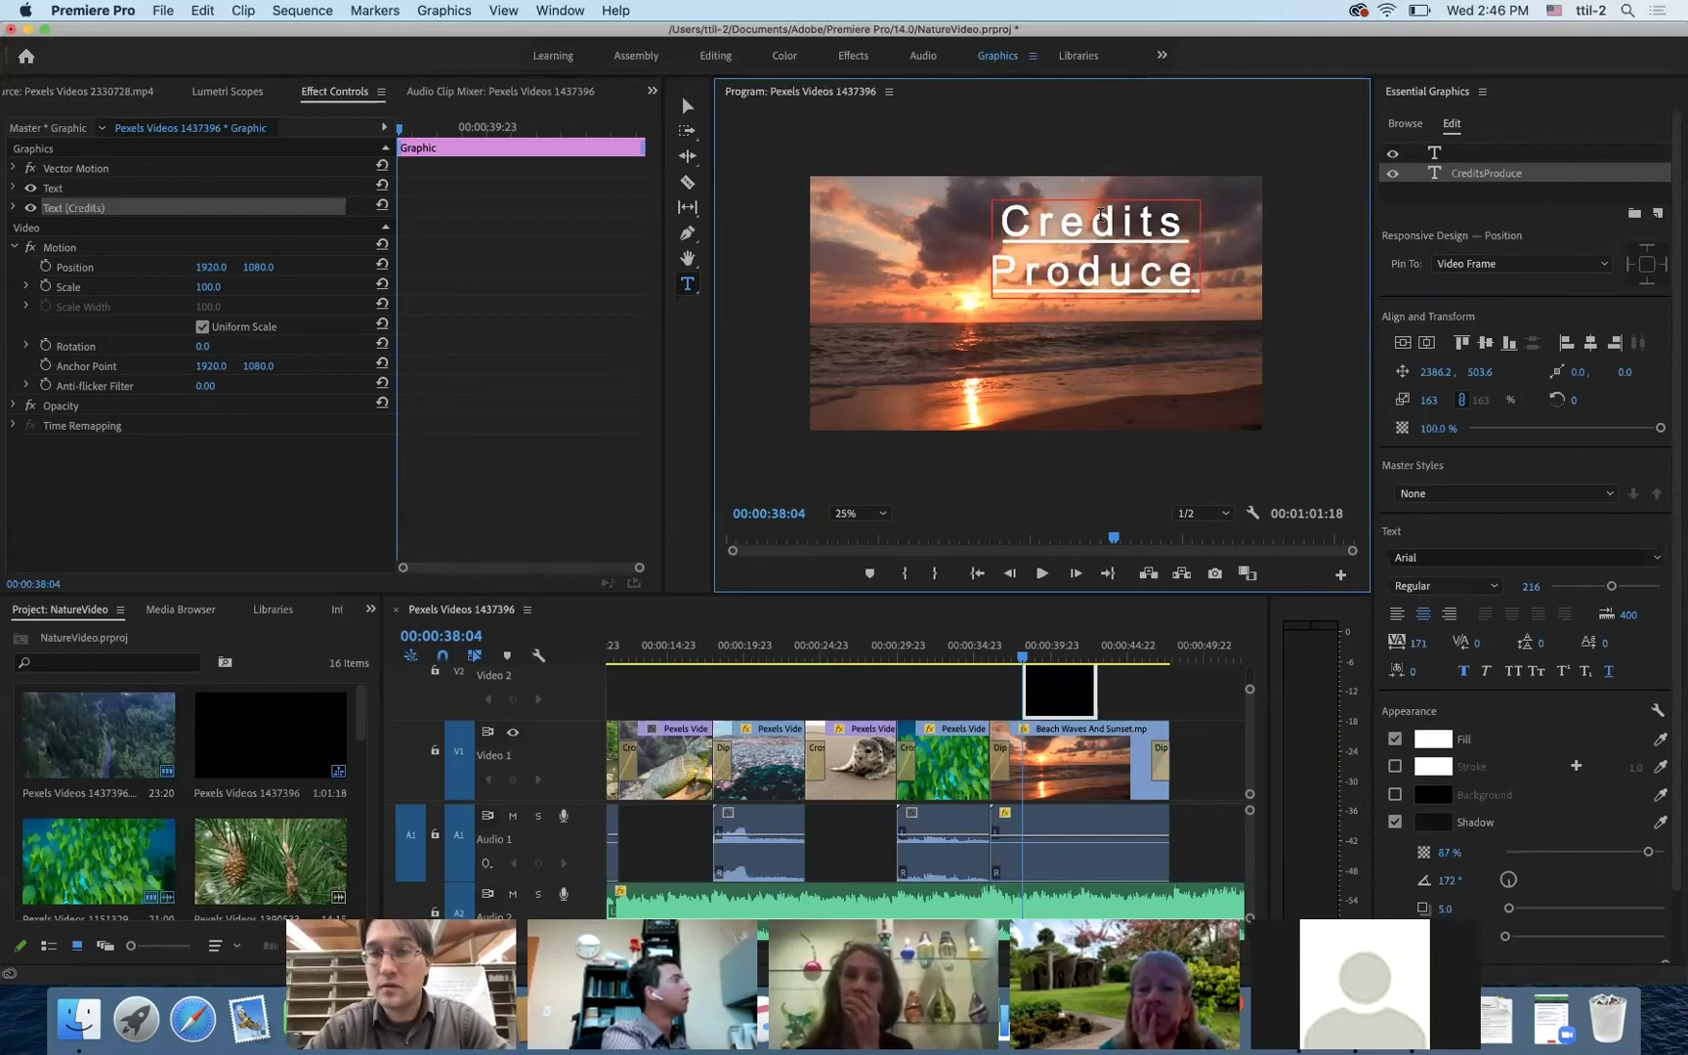
text(d)
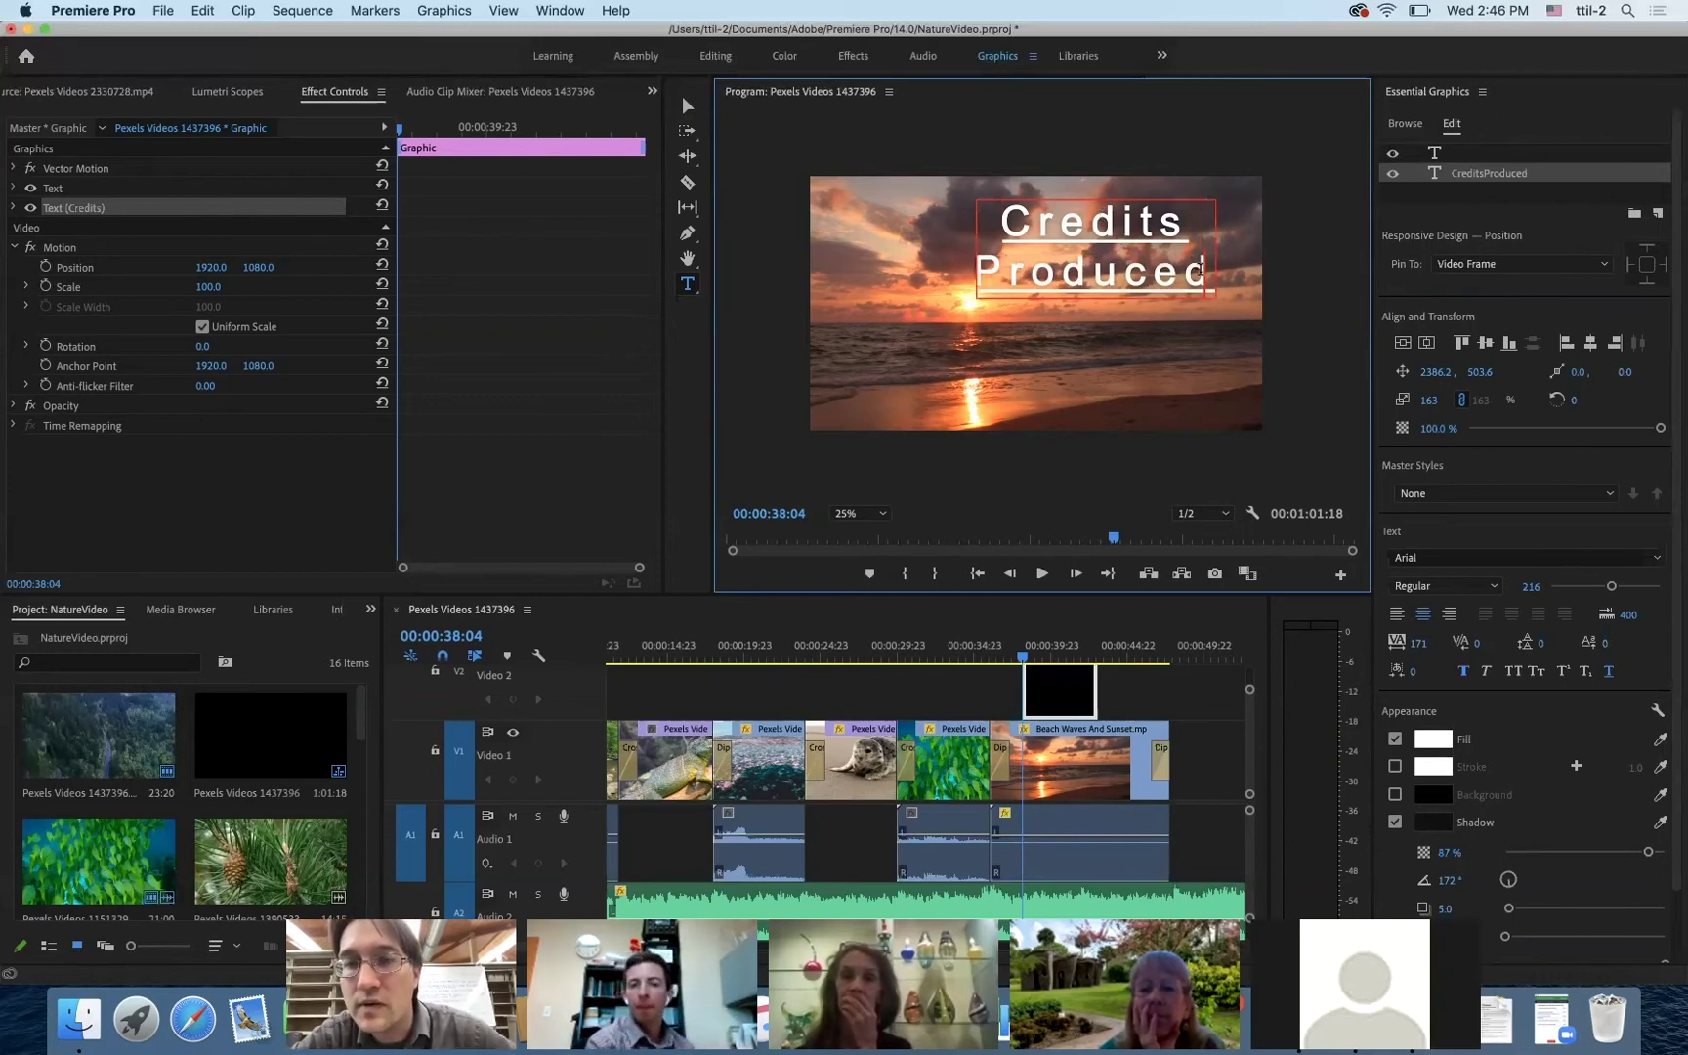
drag(1212, 276, 984, 278)
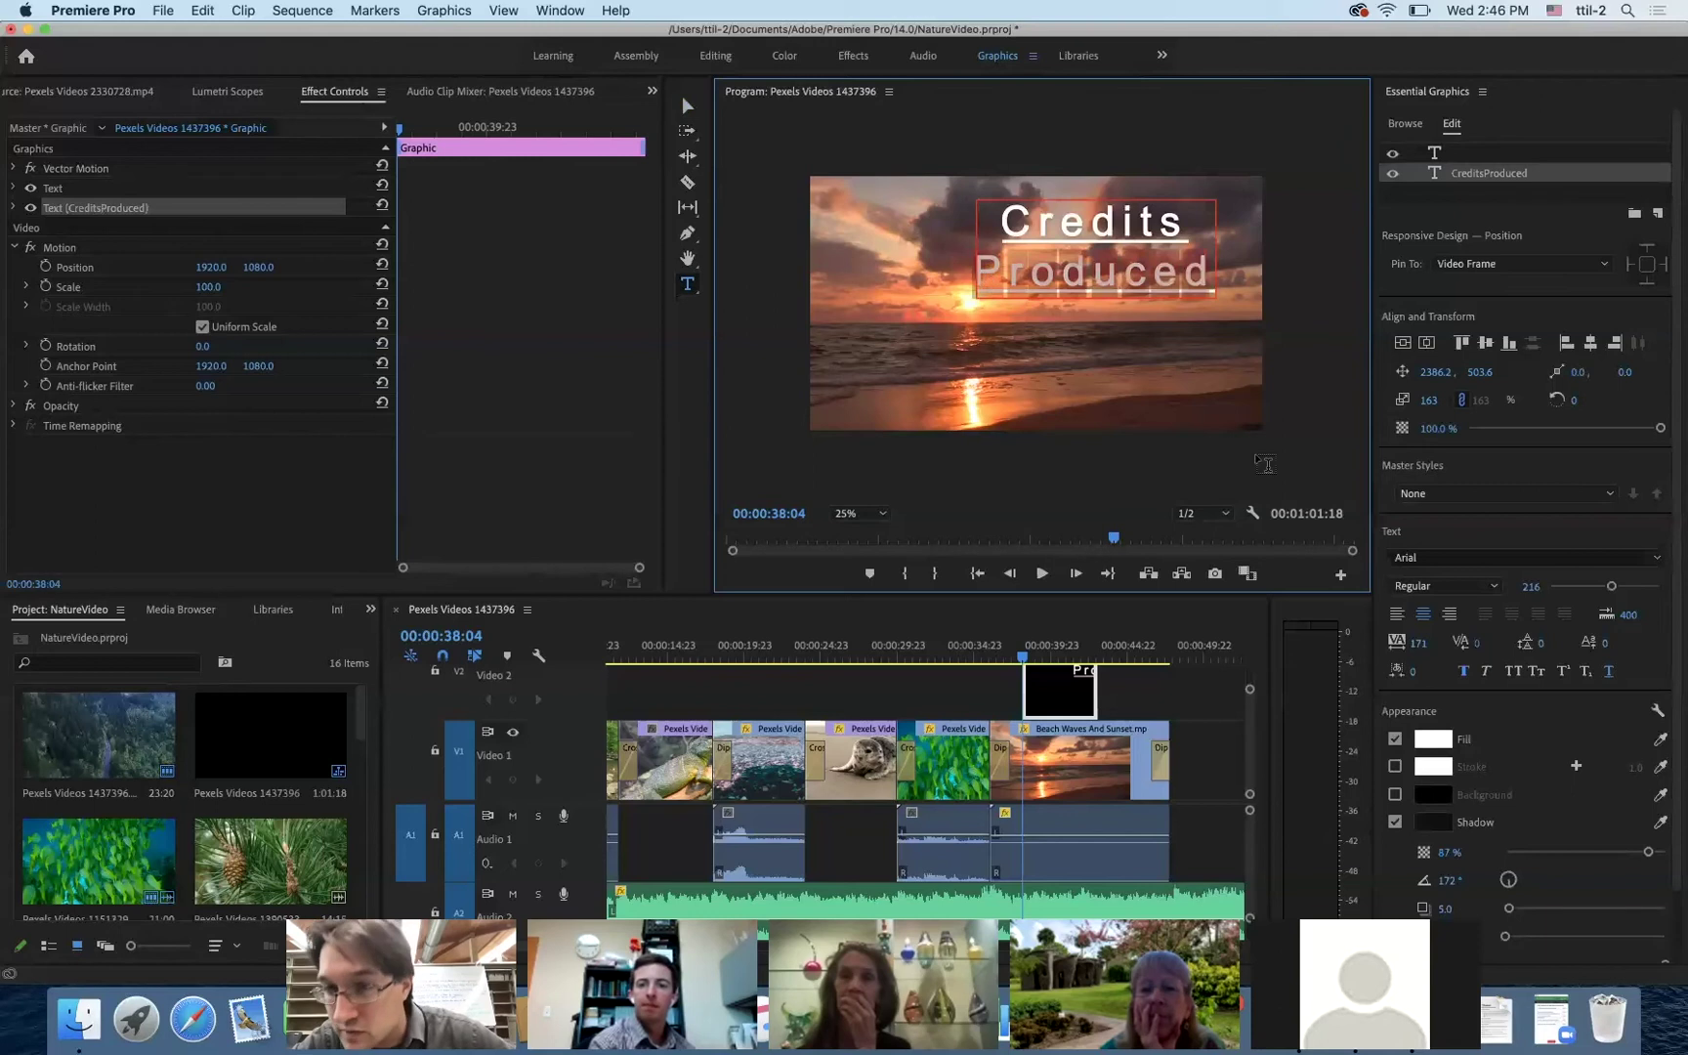
drag(1610, 590, 1577, 593)
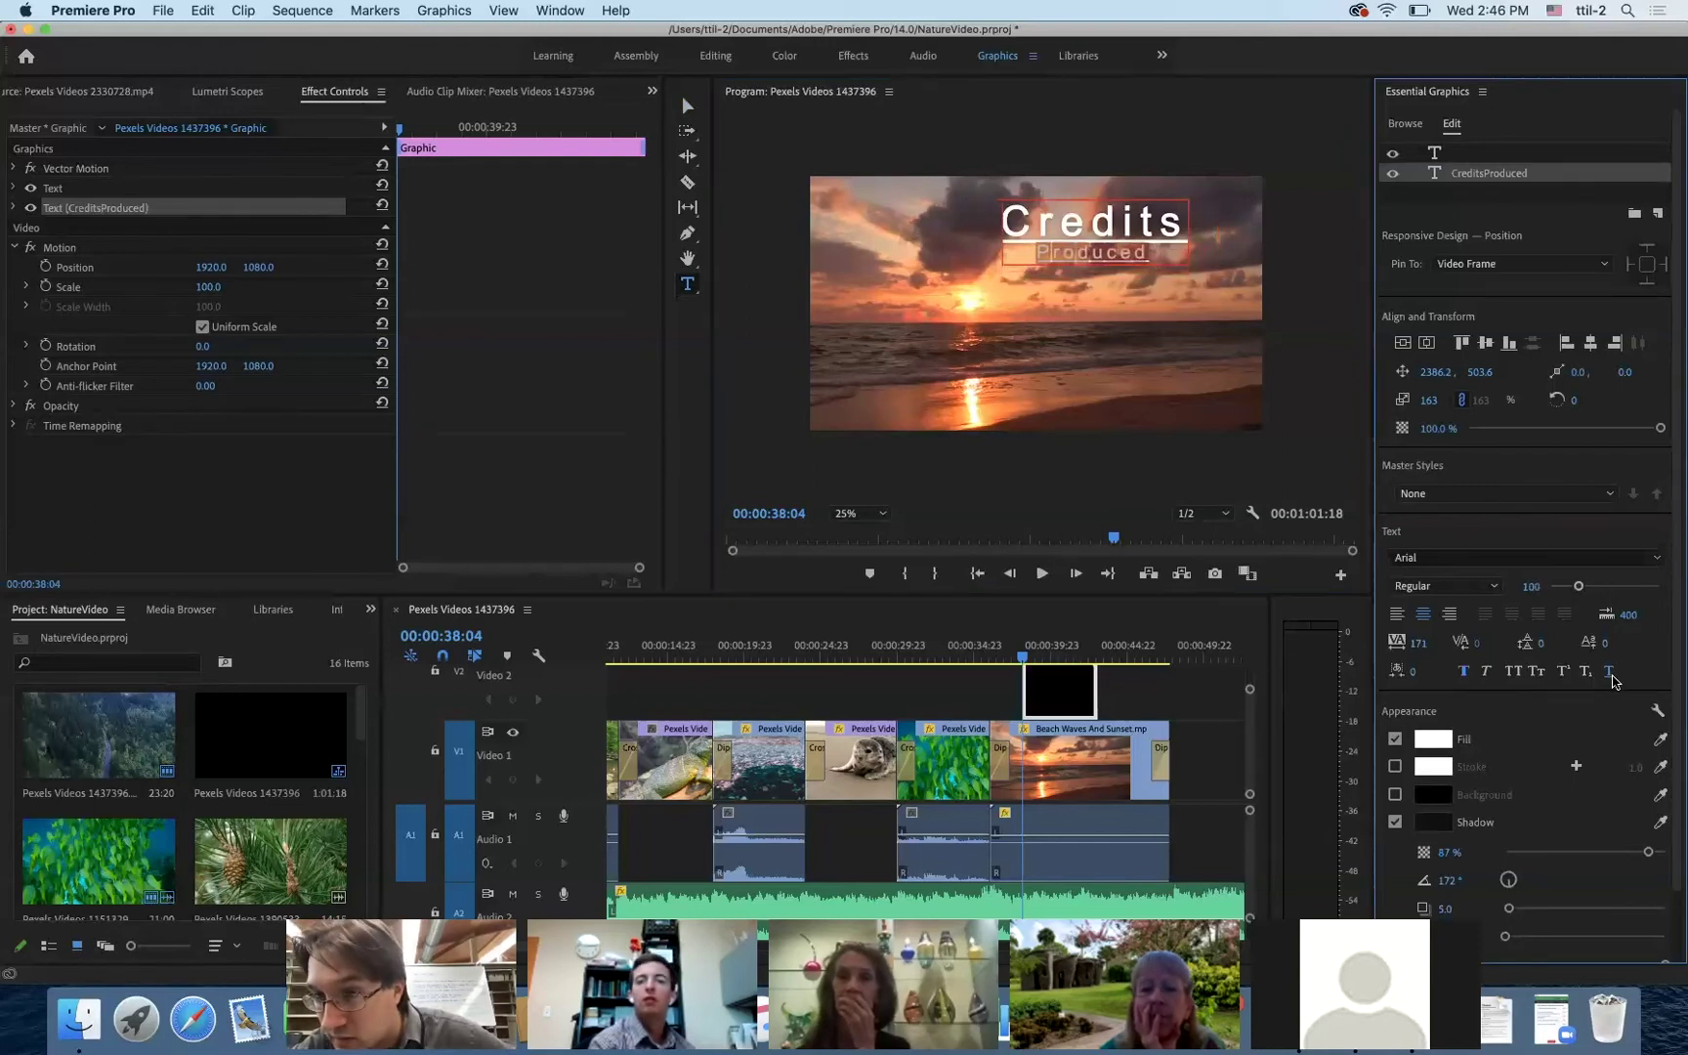
- Complete it as 'Produced at Delray Beach Public Library', then add Post-Production and a crew member's name
click(1147, 252)
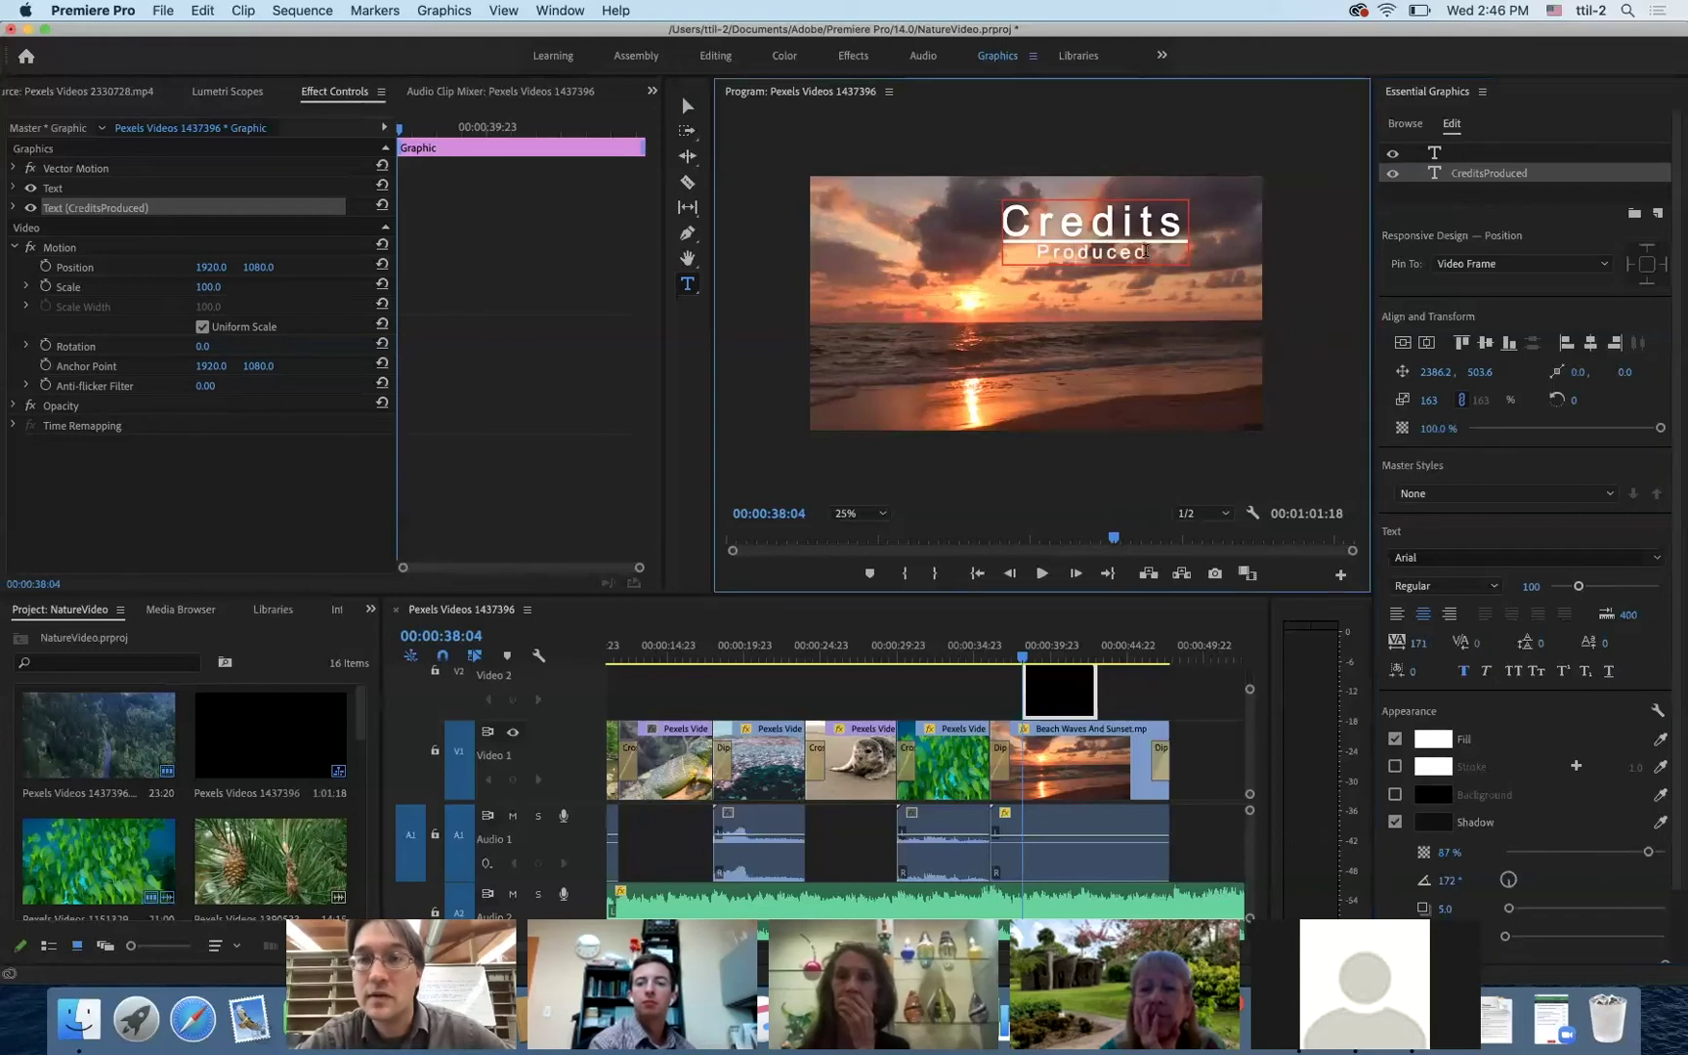
text(at)
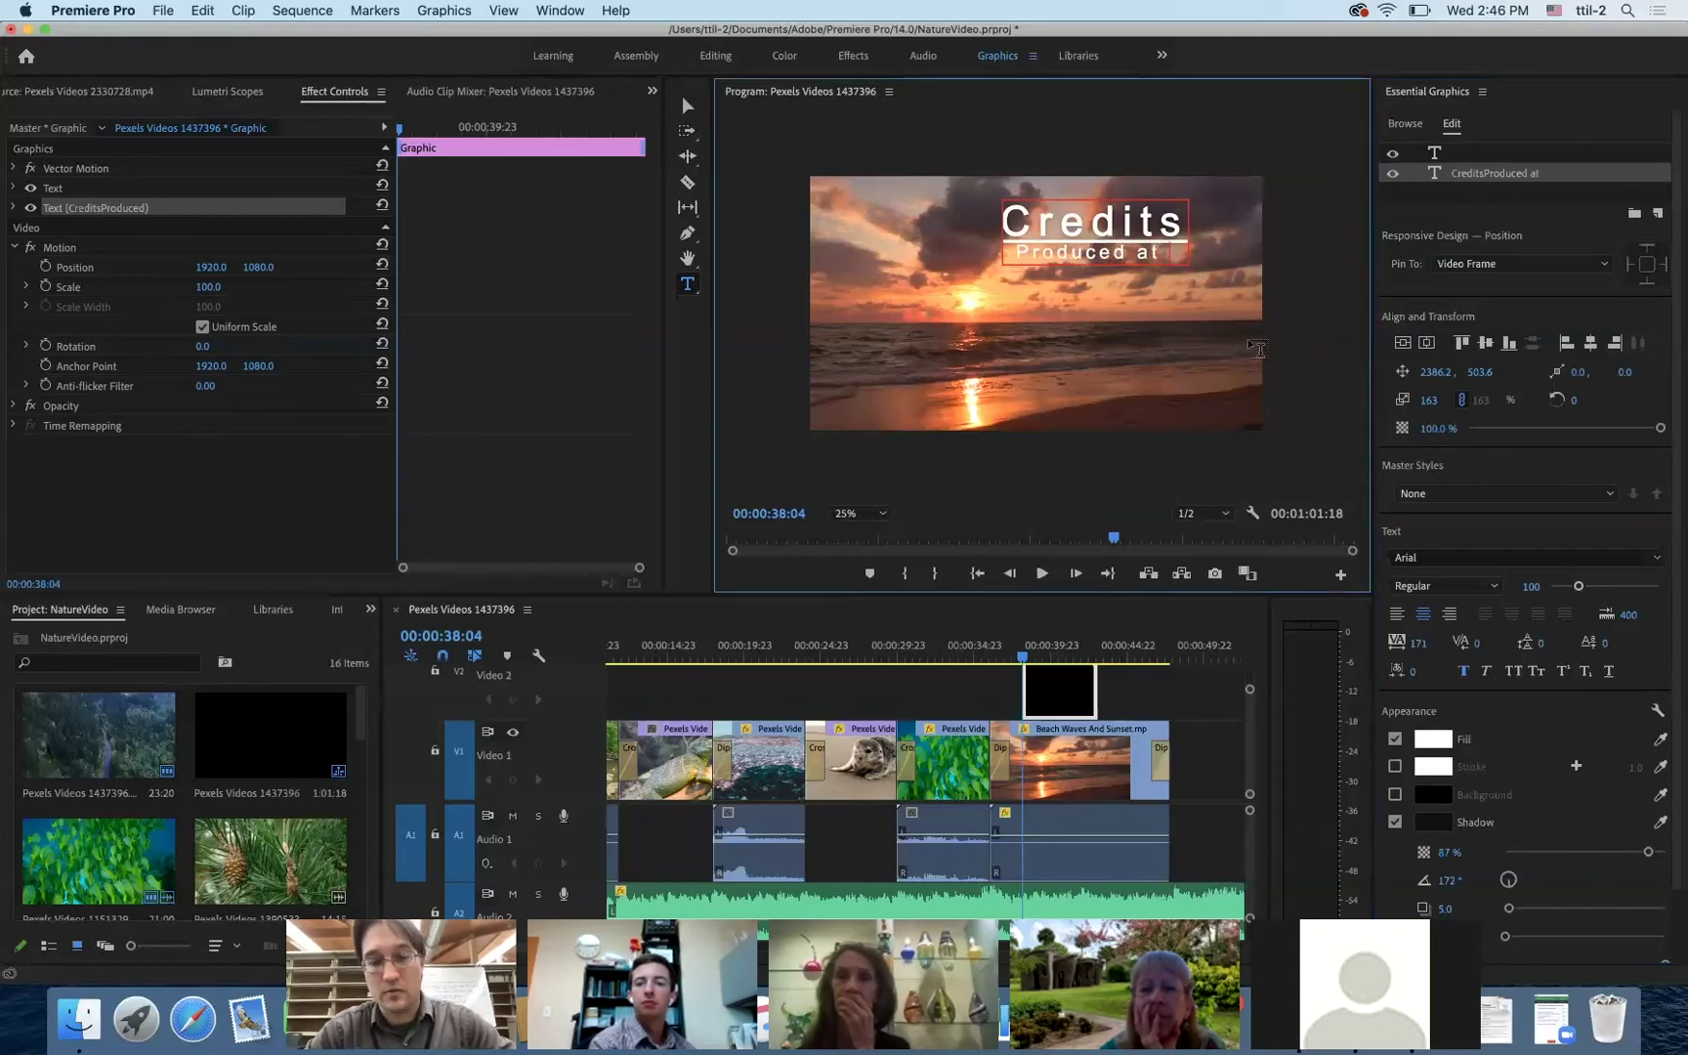
text(D)
key(BackSpace)
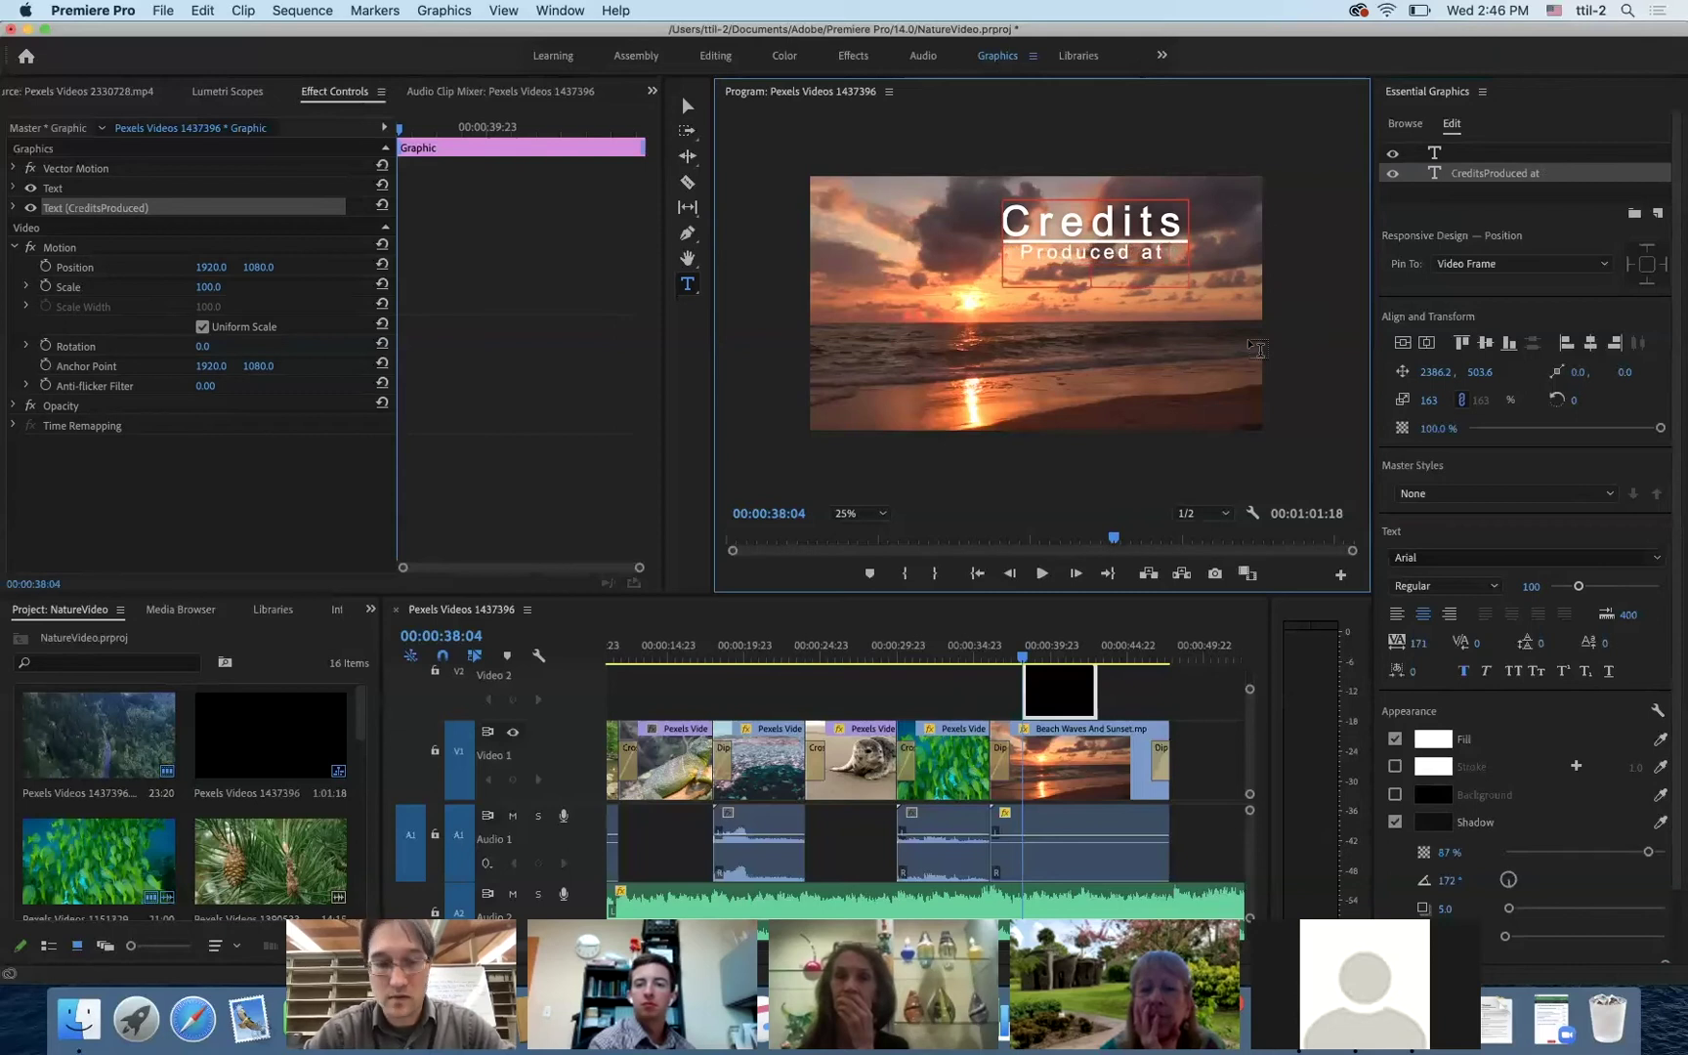
text(Delray B)
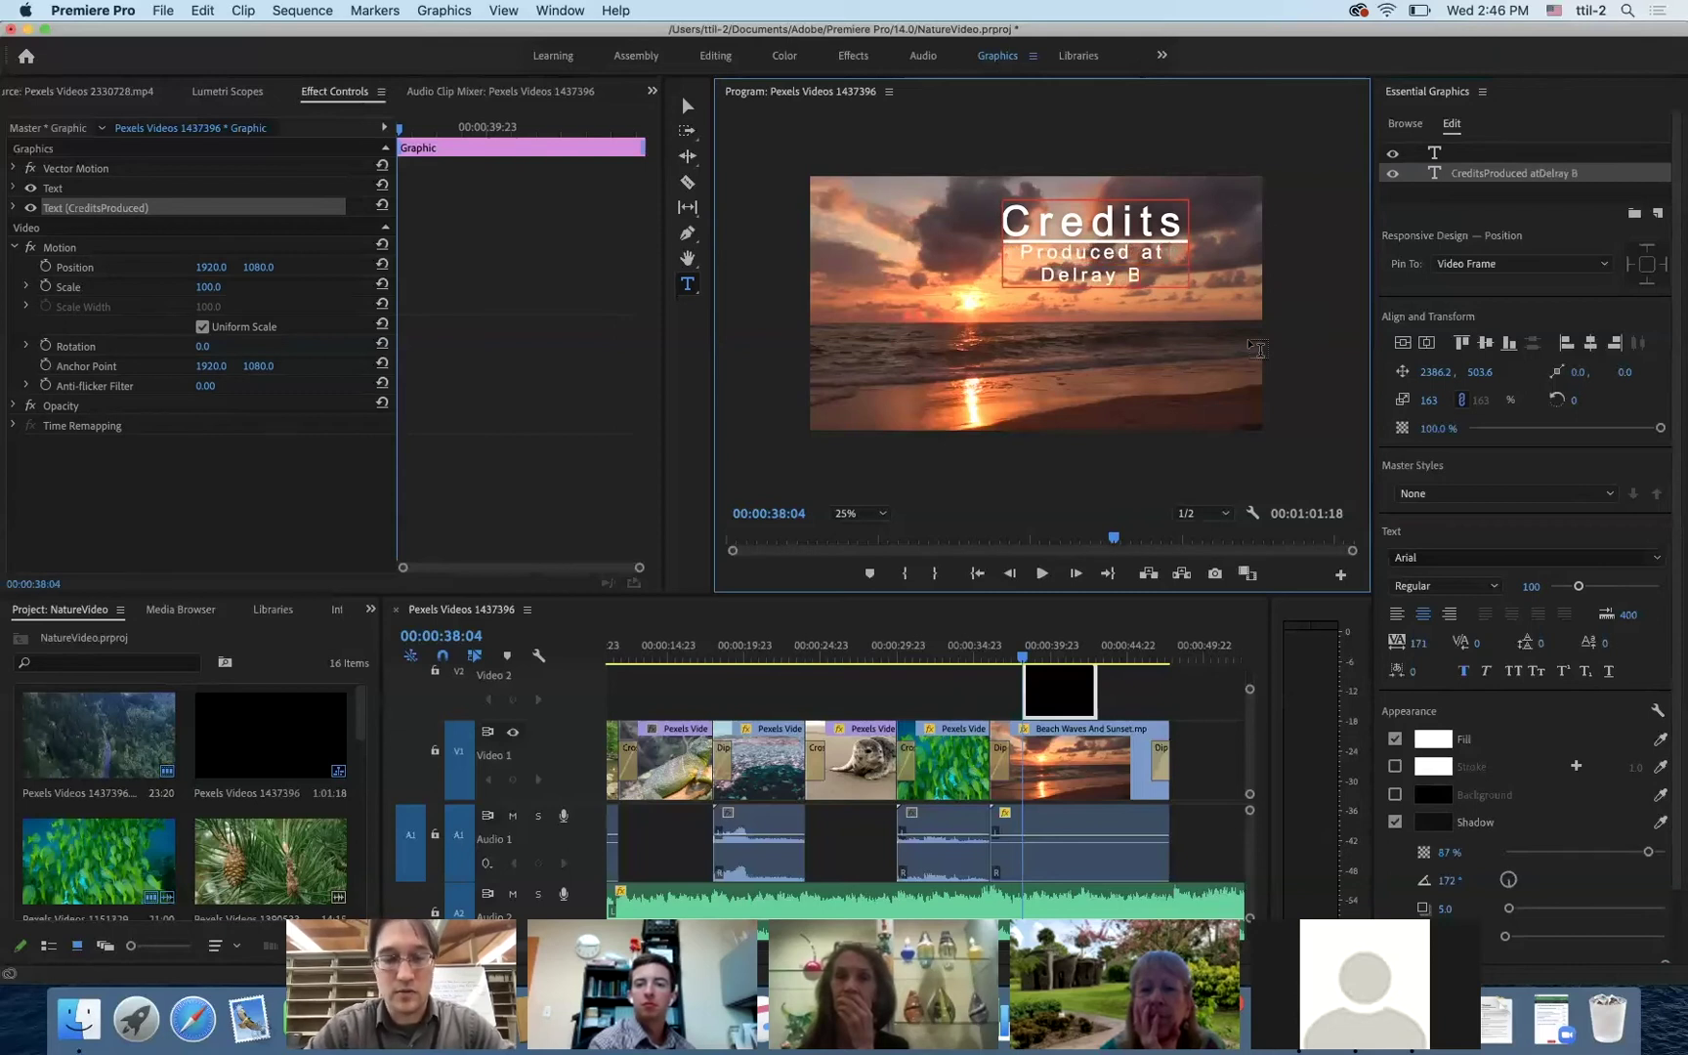
text(each Pub)
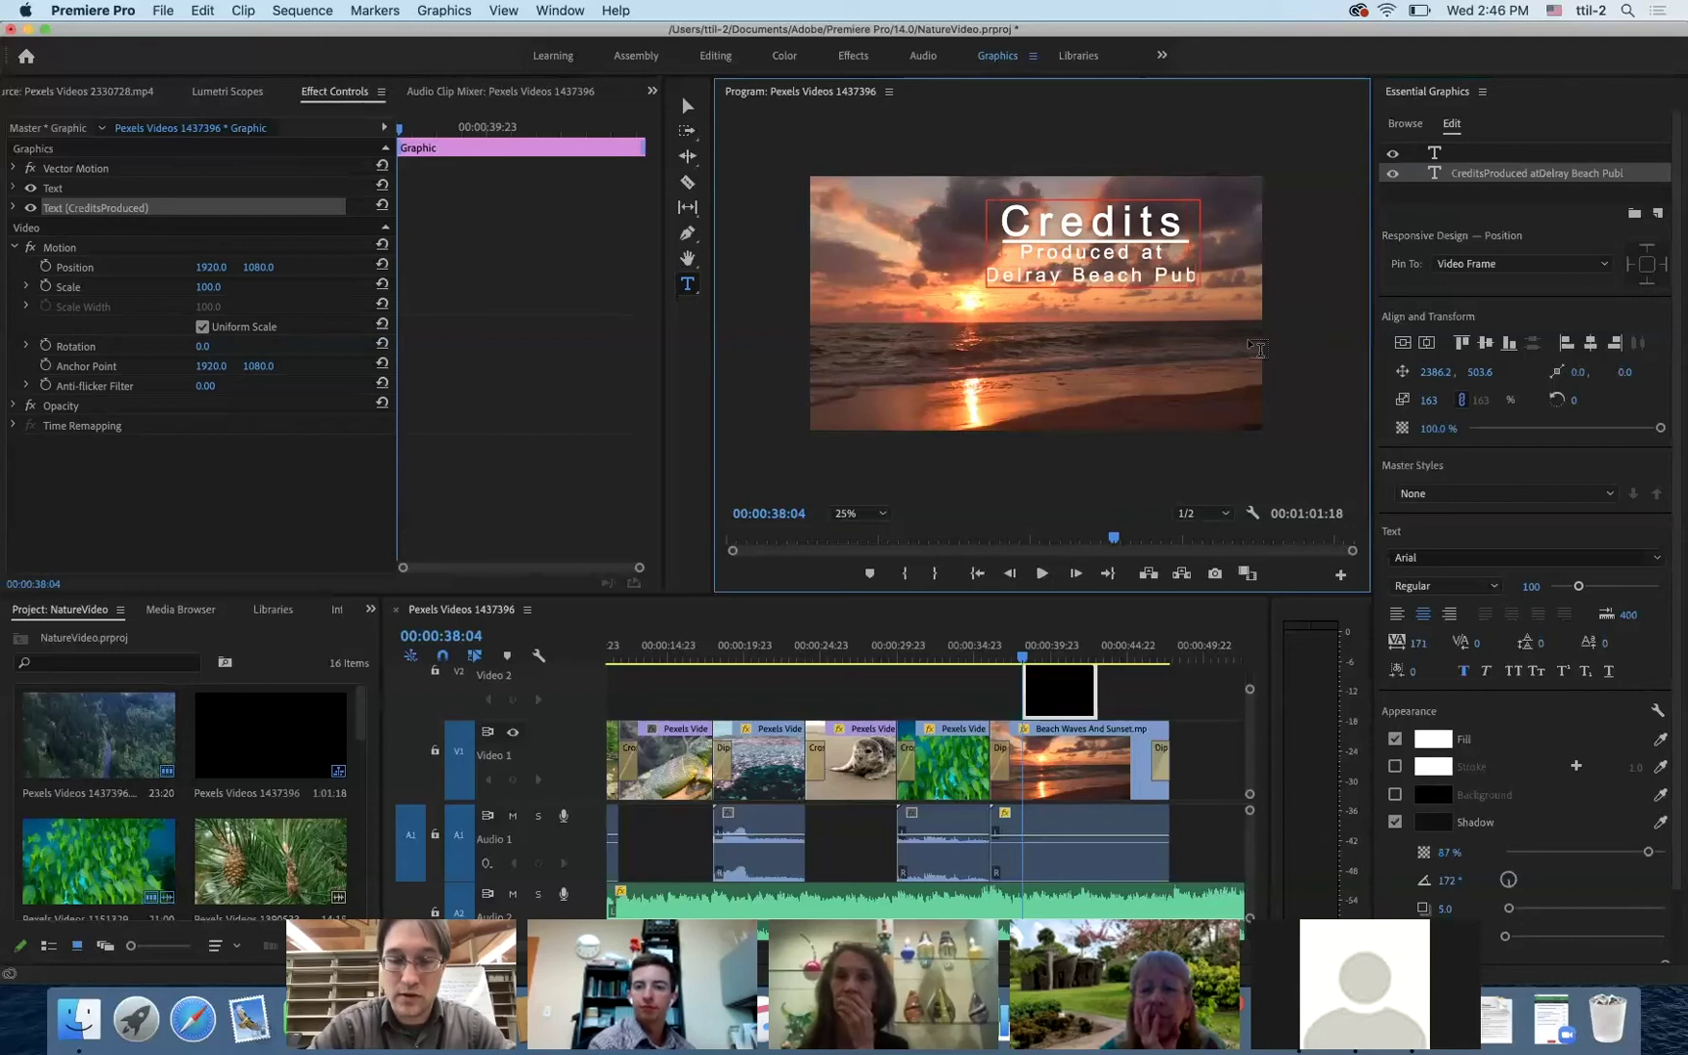
text(lic Library)
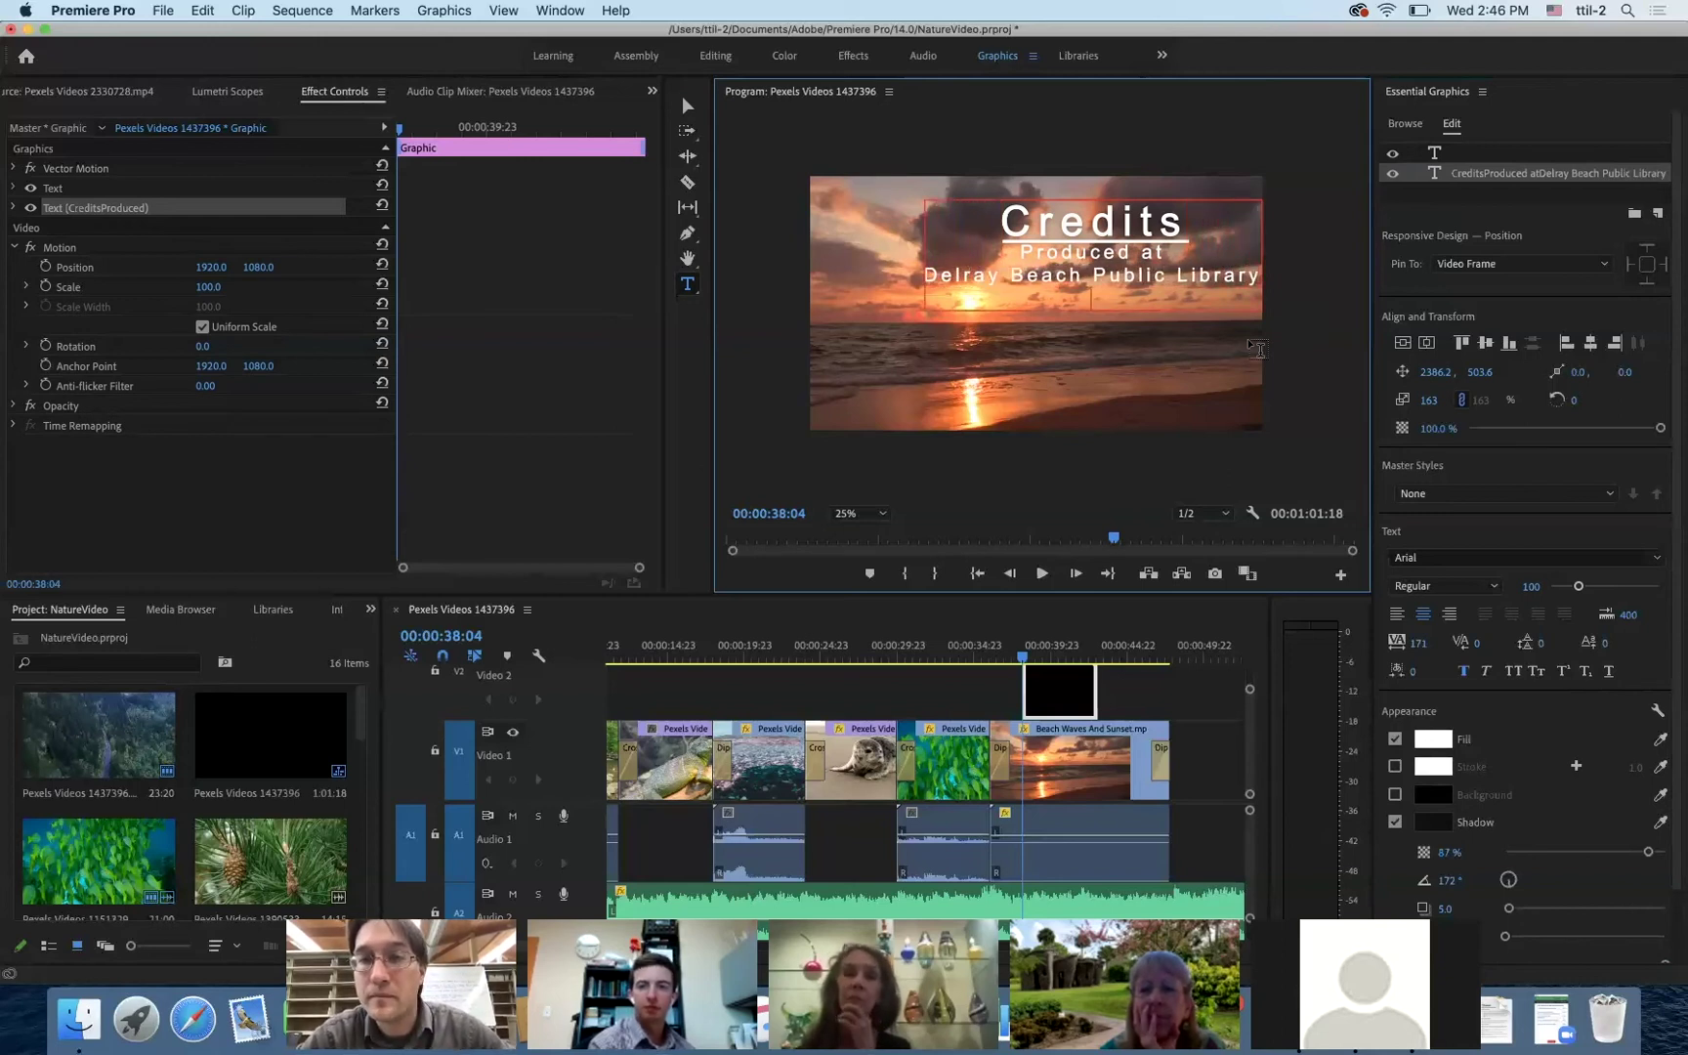
key(Return)
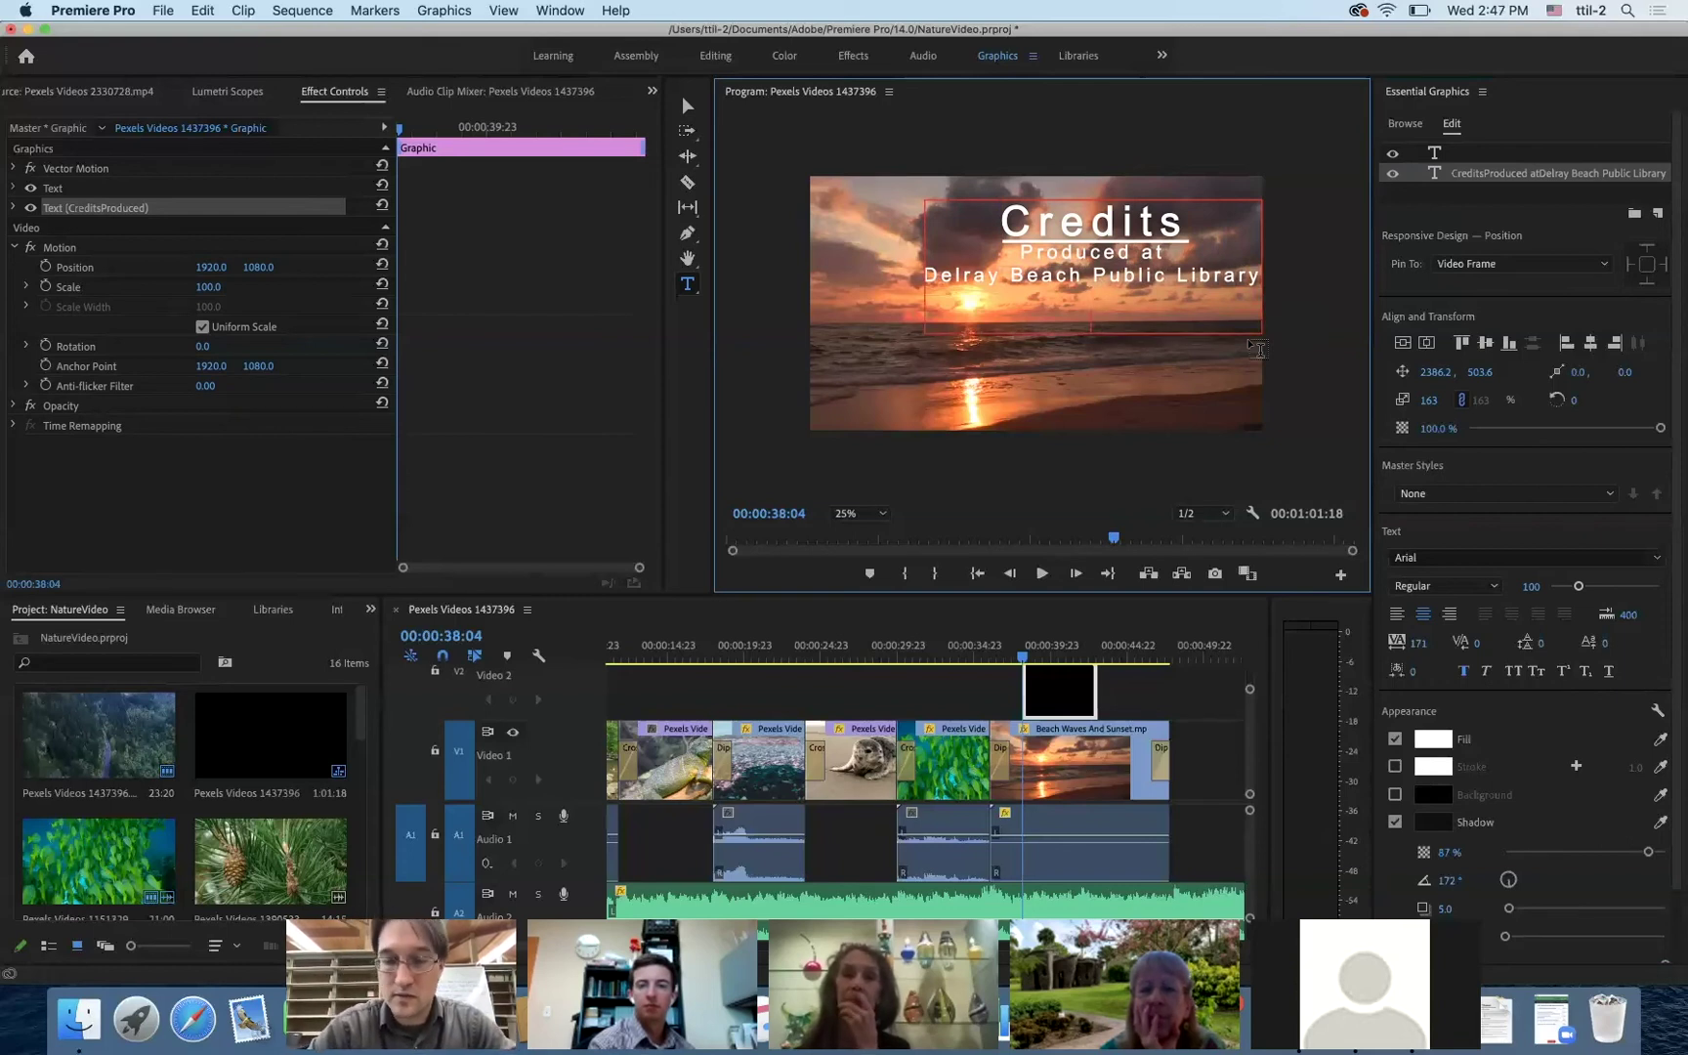
text(Post)
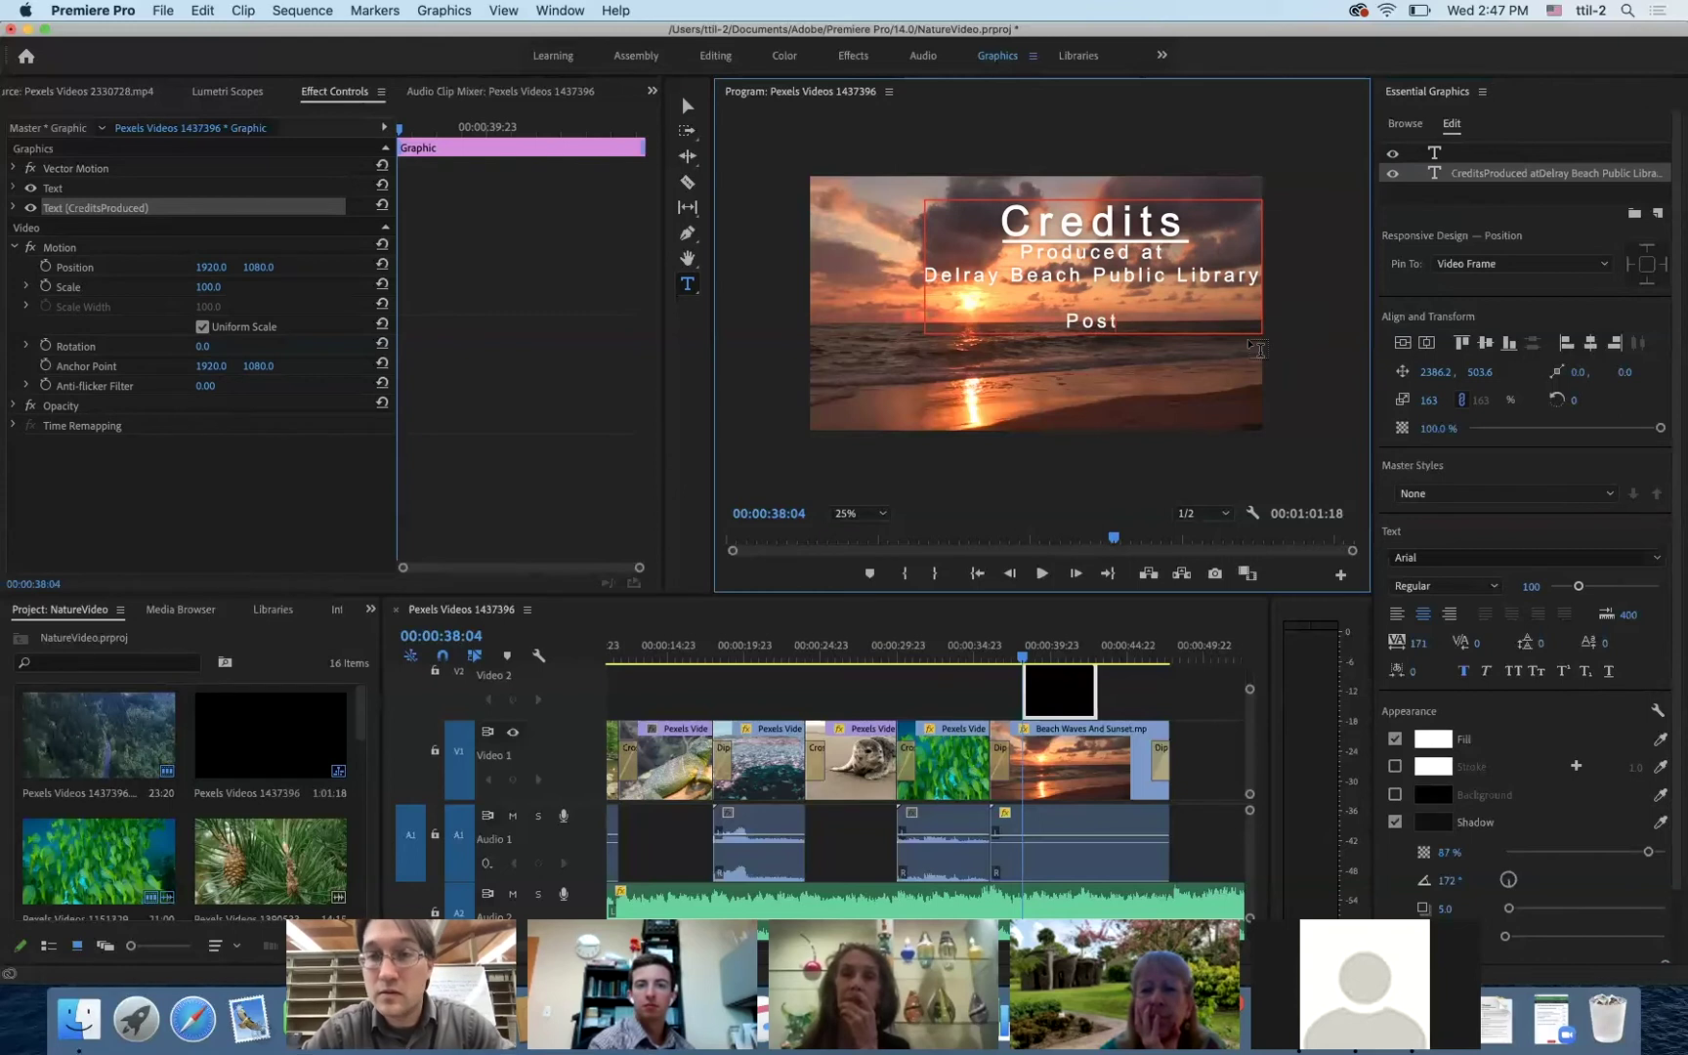
text(-P)
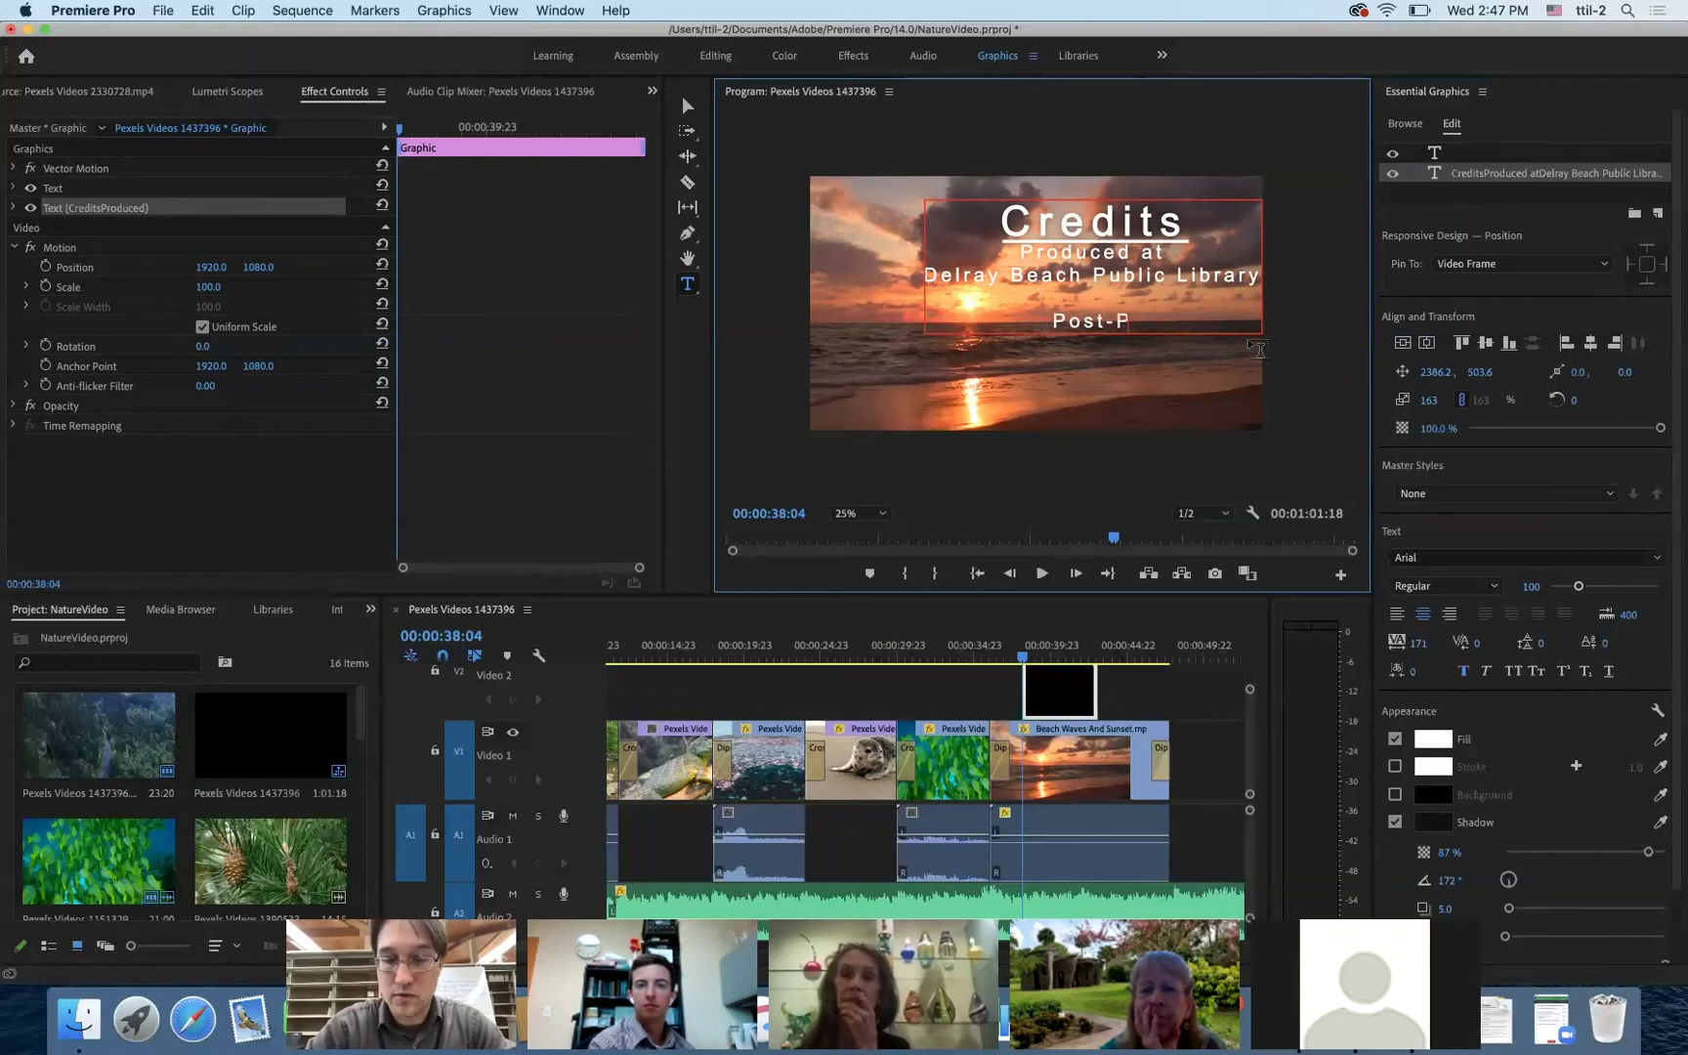
text(roduction)
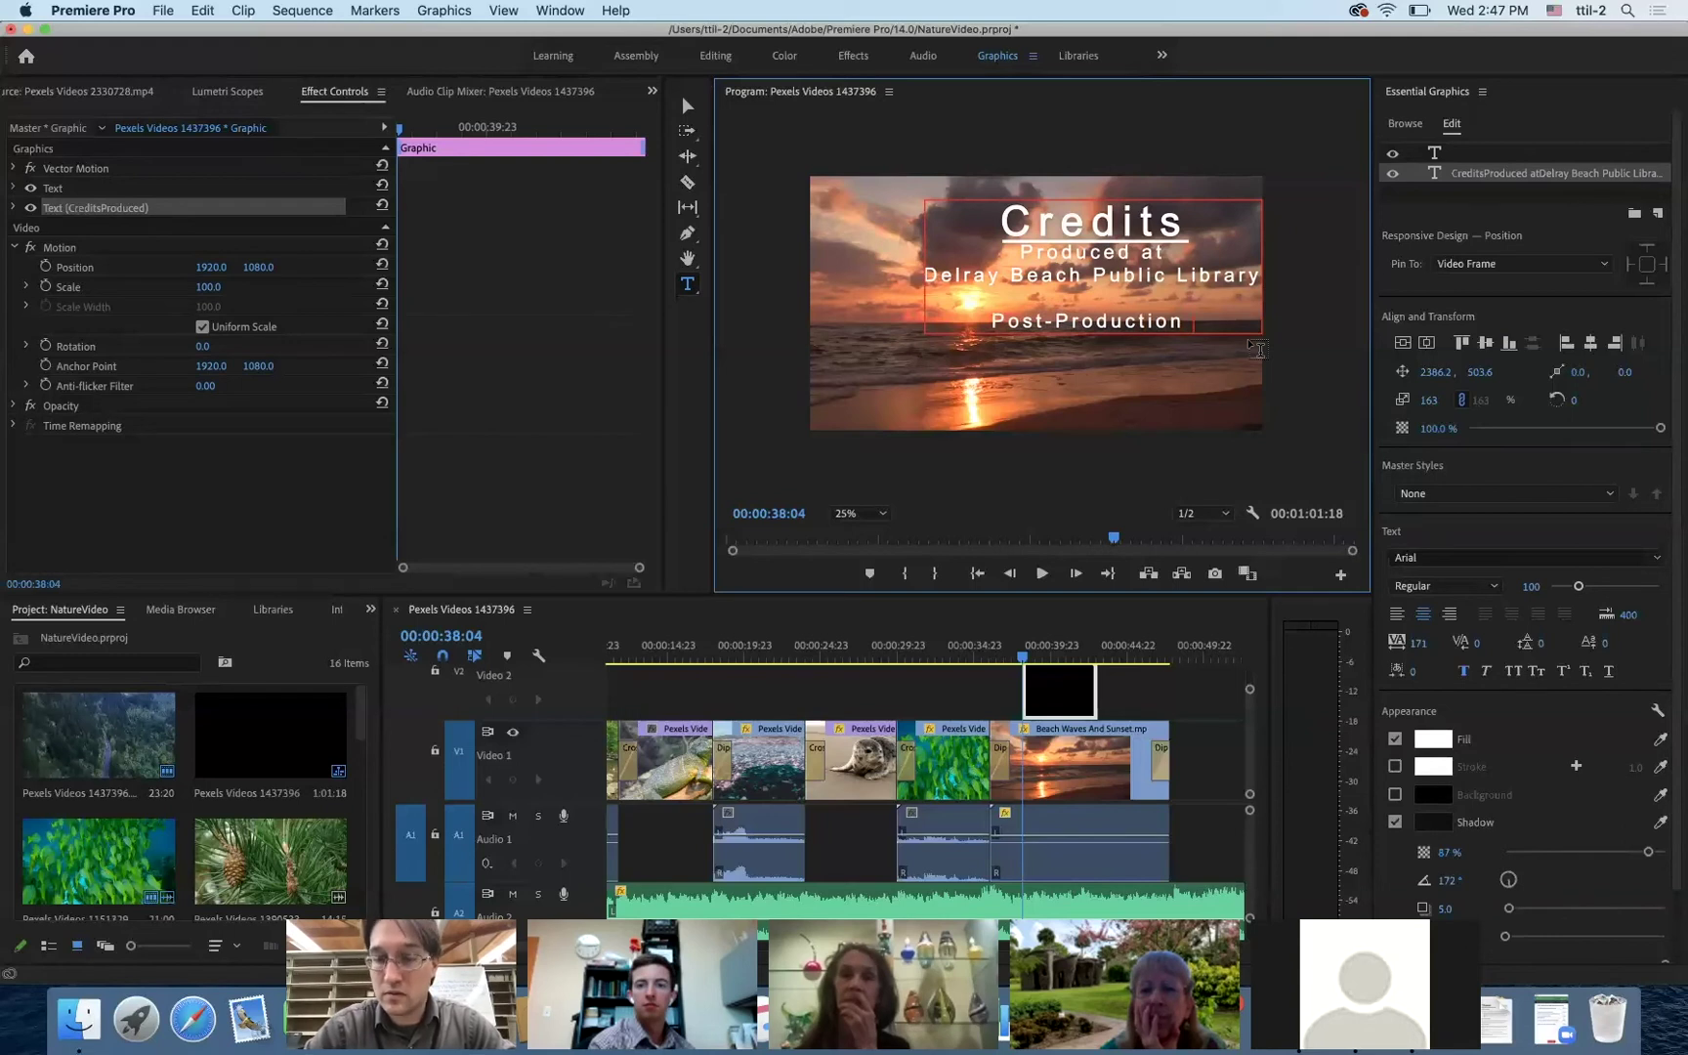
key(Return)
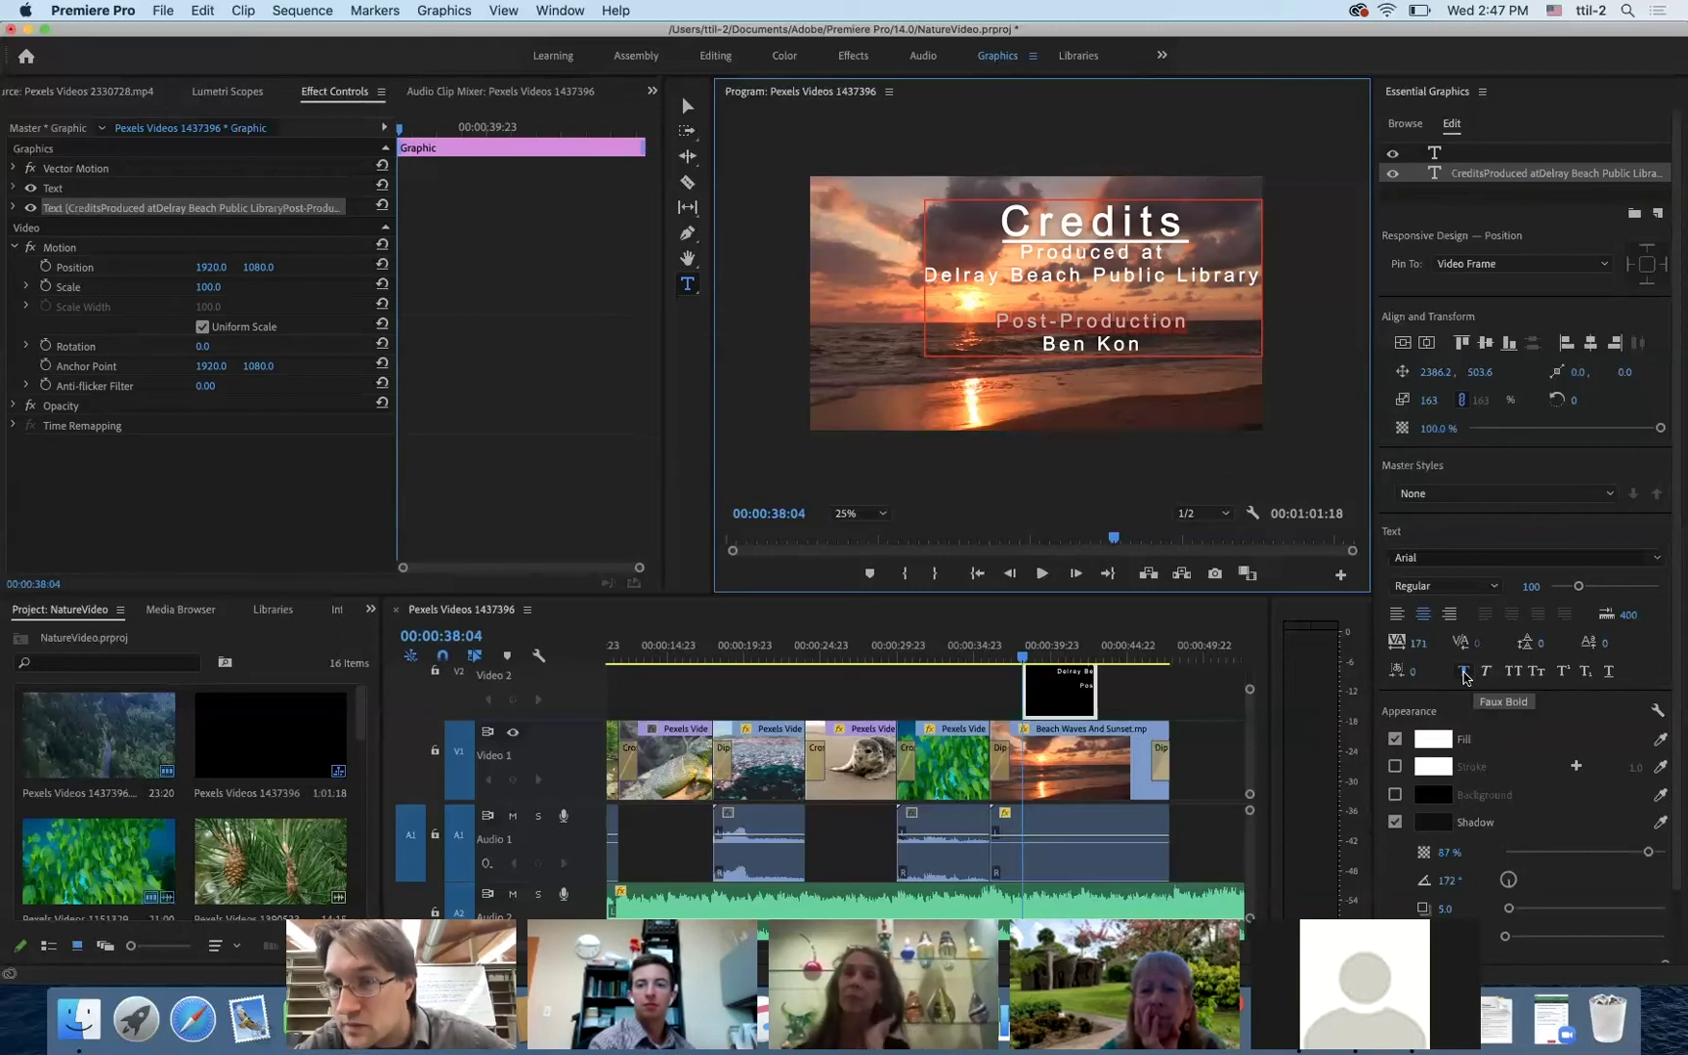
- Underline Post-Production, add an underlined 'Music' heading, and start a non-underlined line below it
click(1609, 673)
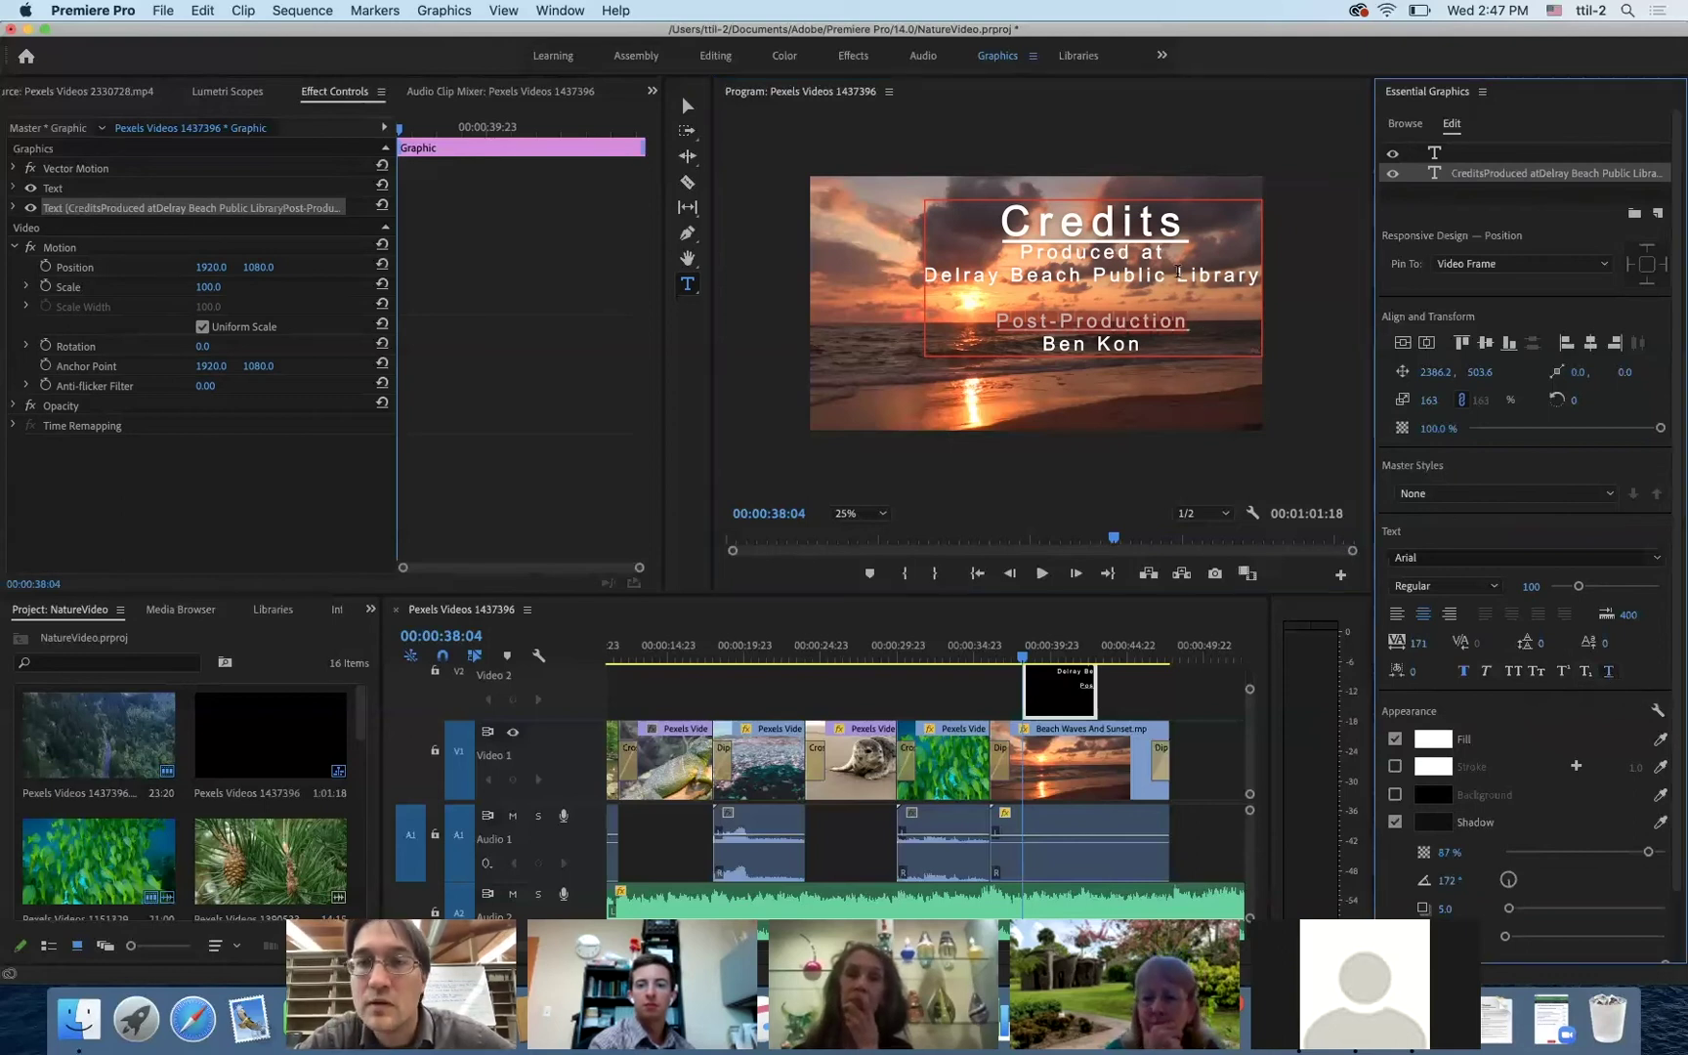
click(1199, 344)
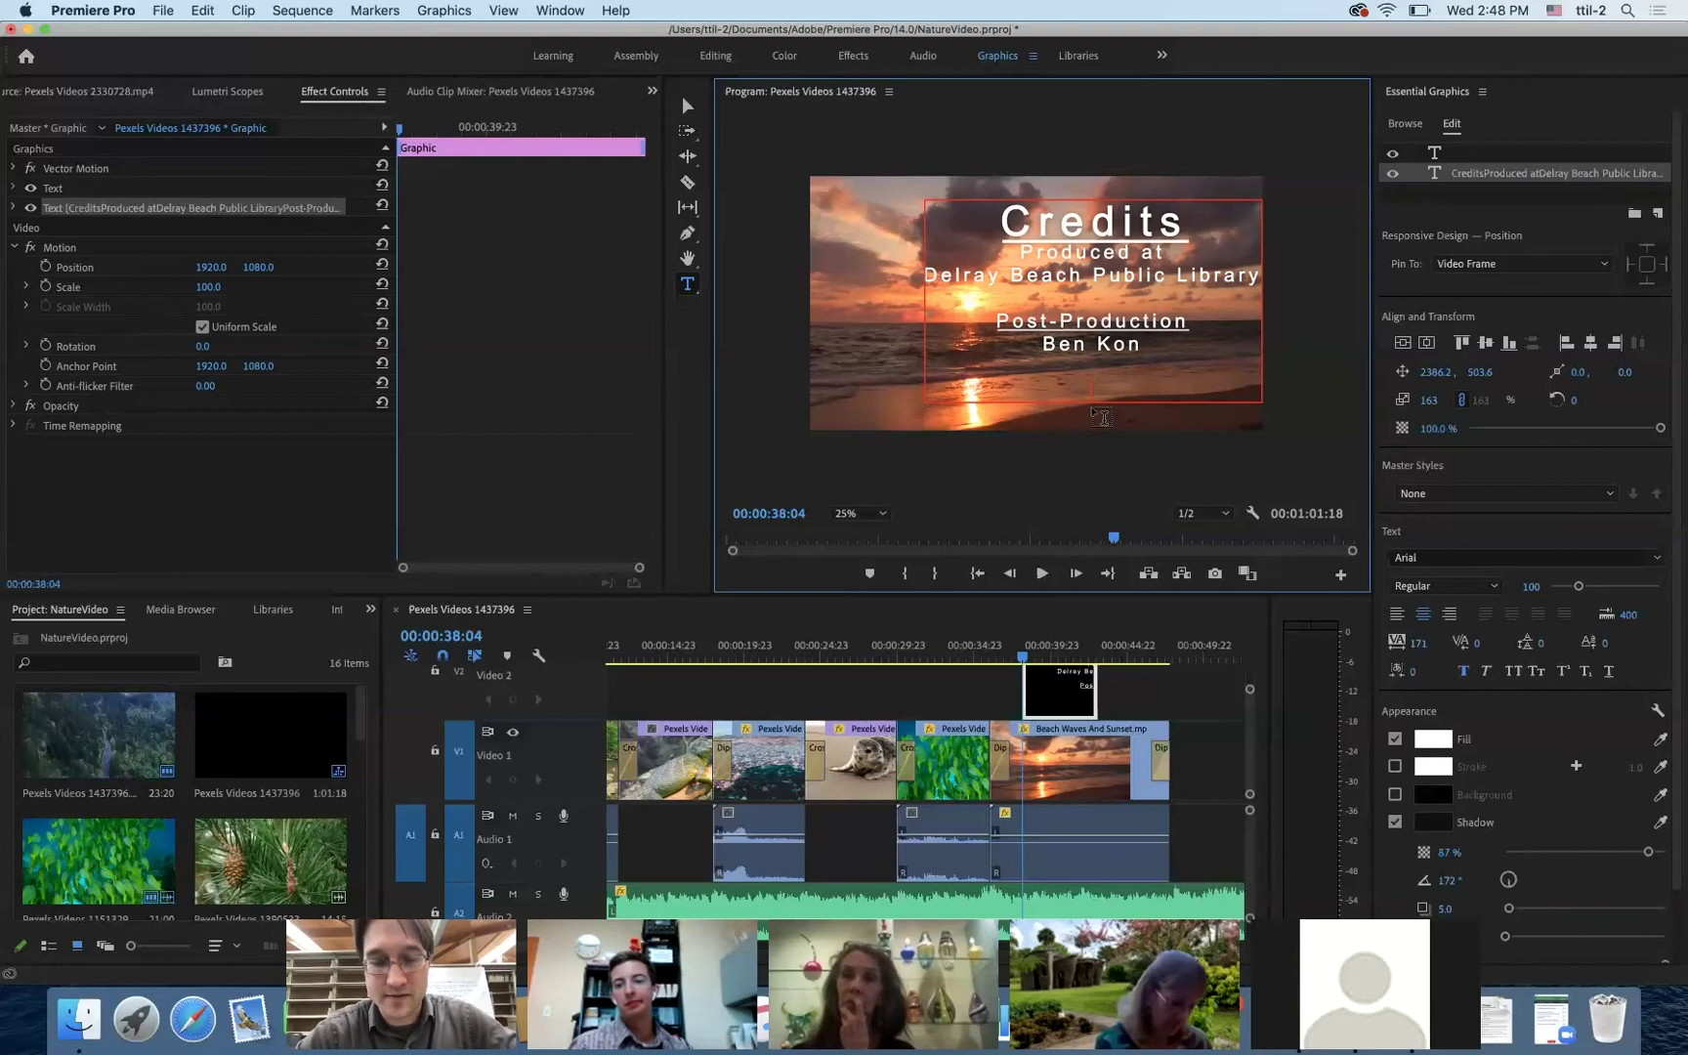
text(Mus)
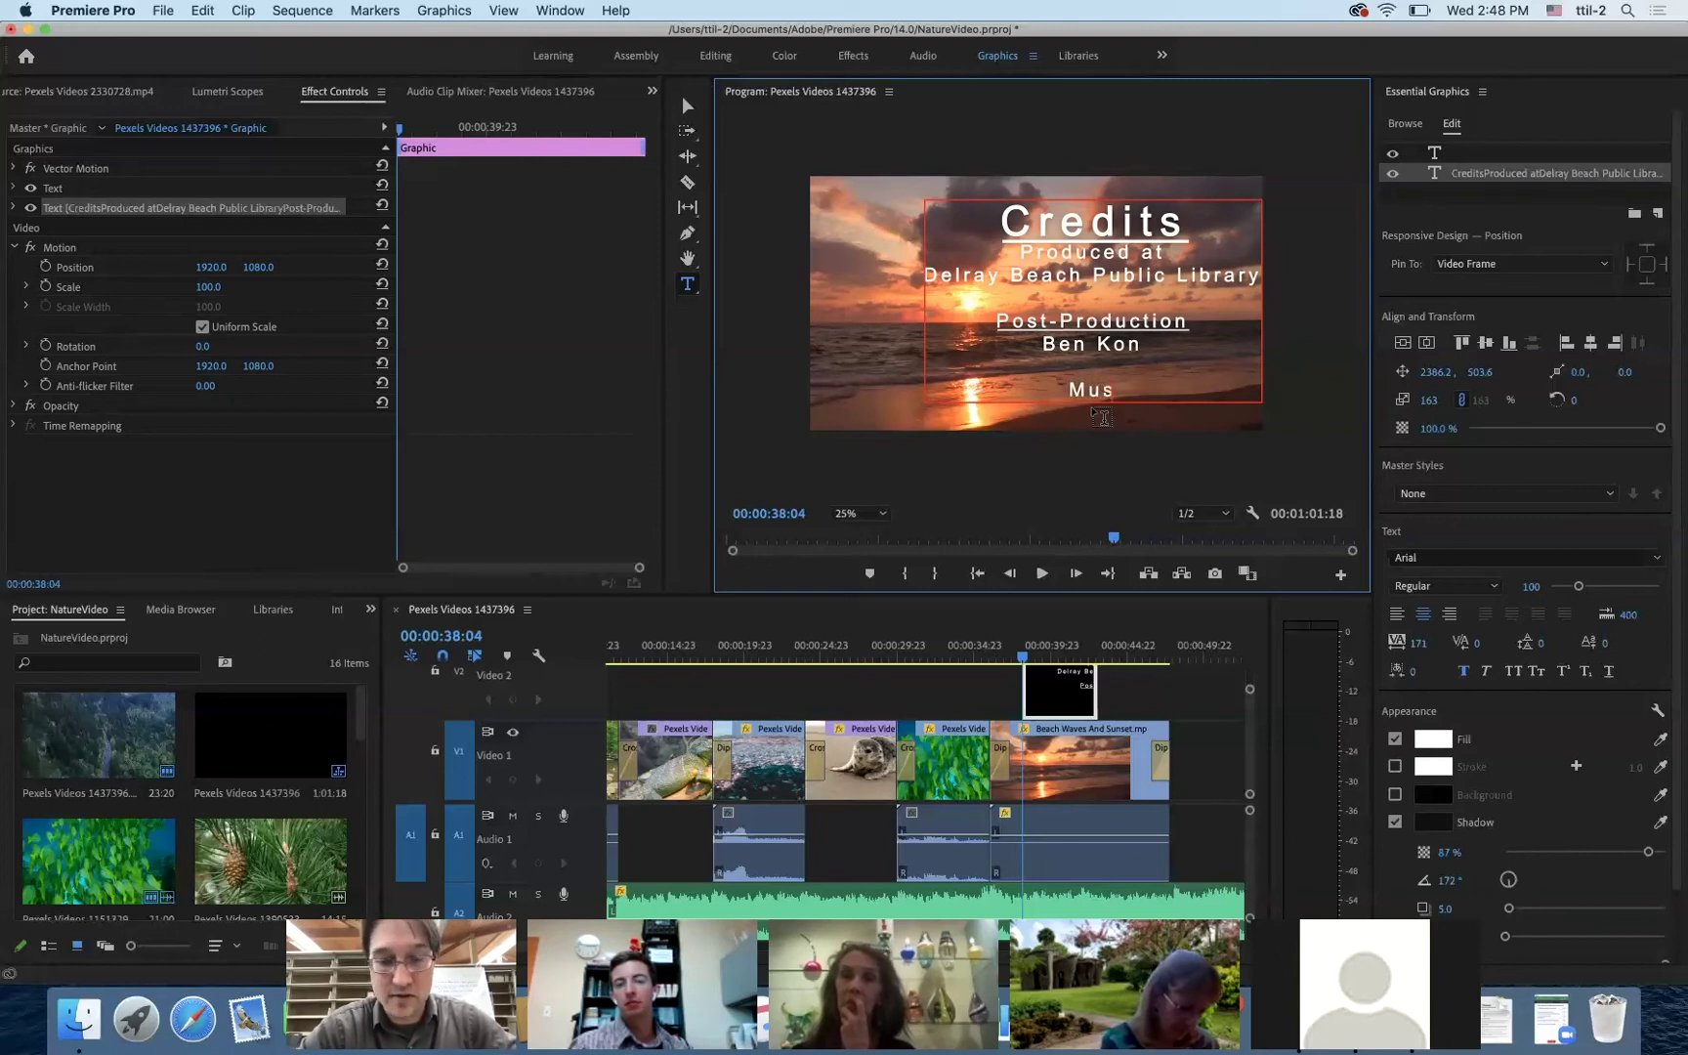
text(ic)
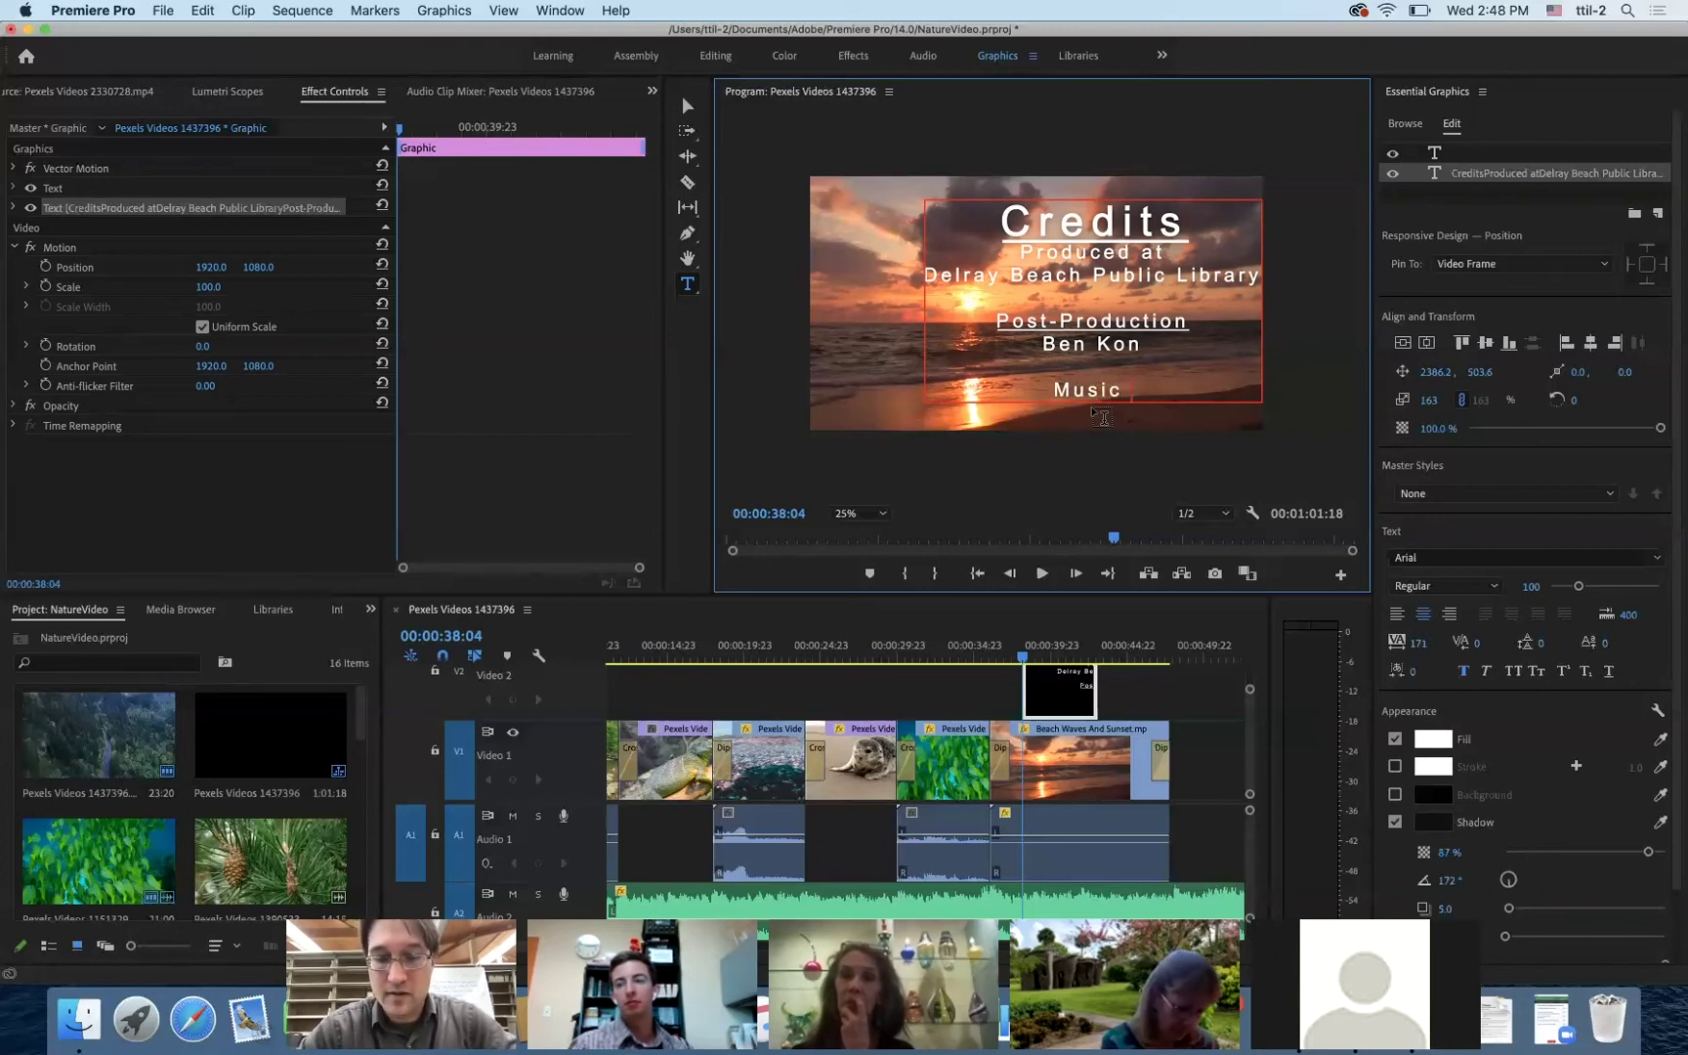
key(BackSpace)
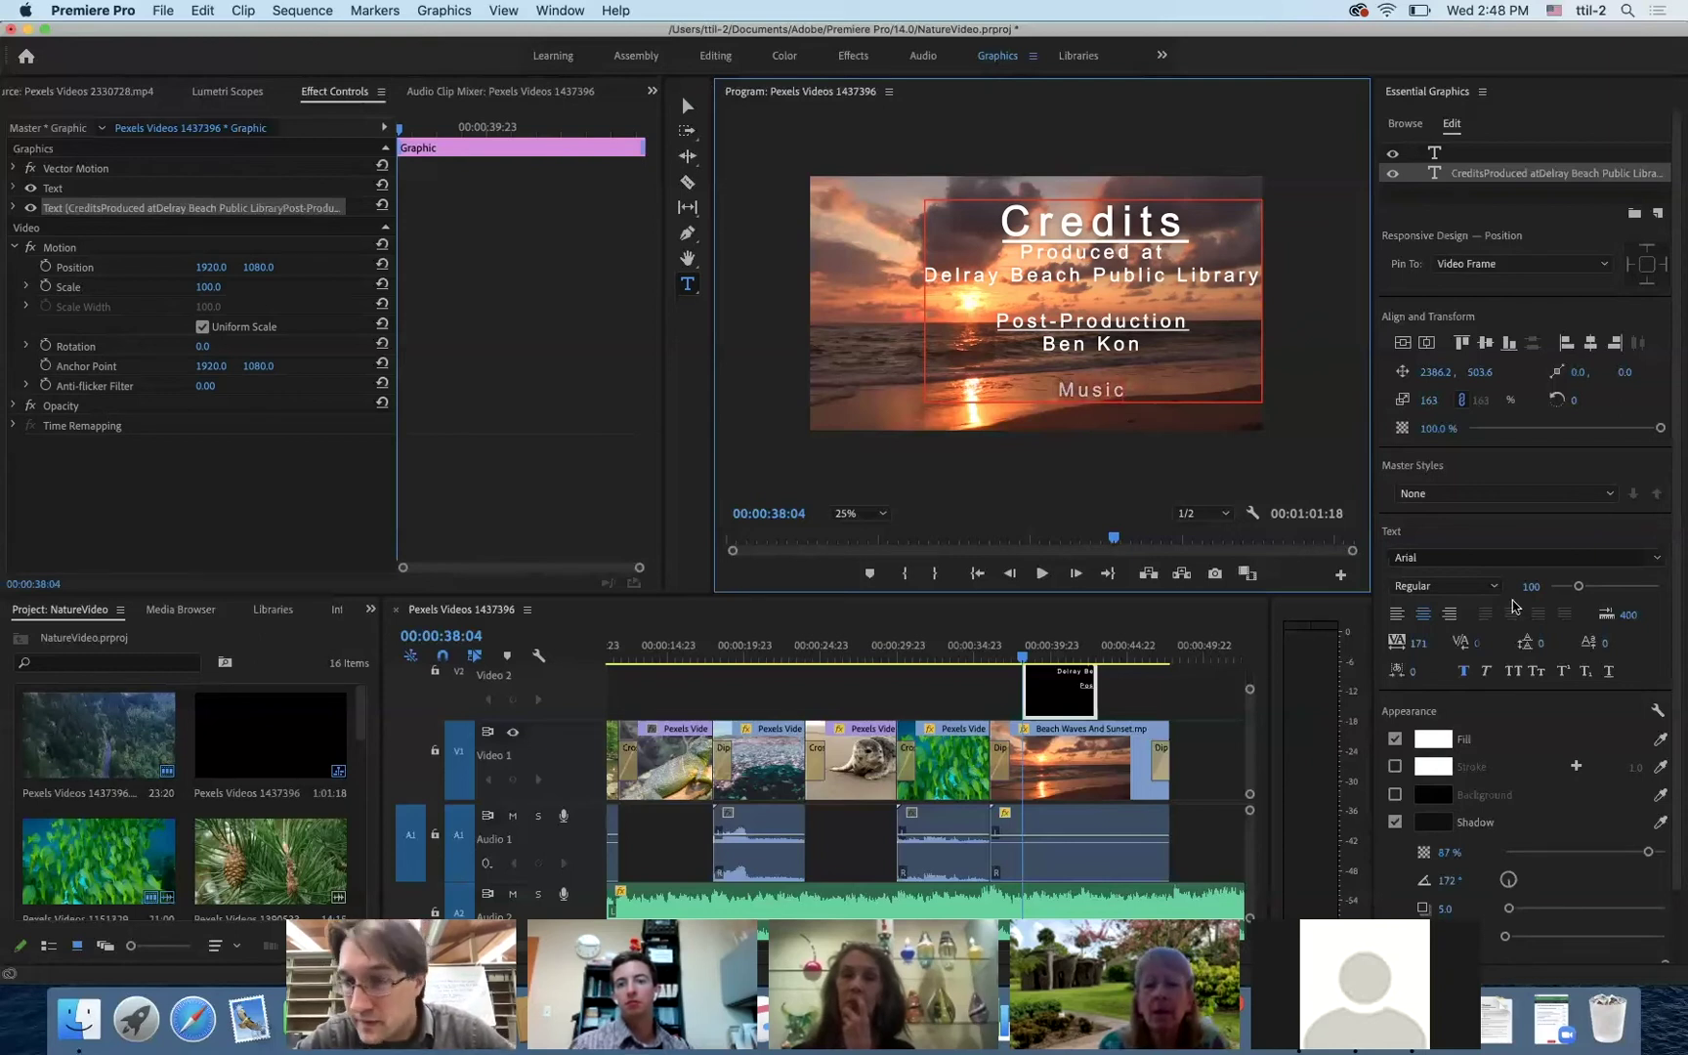
click(1609, 671)
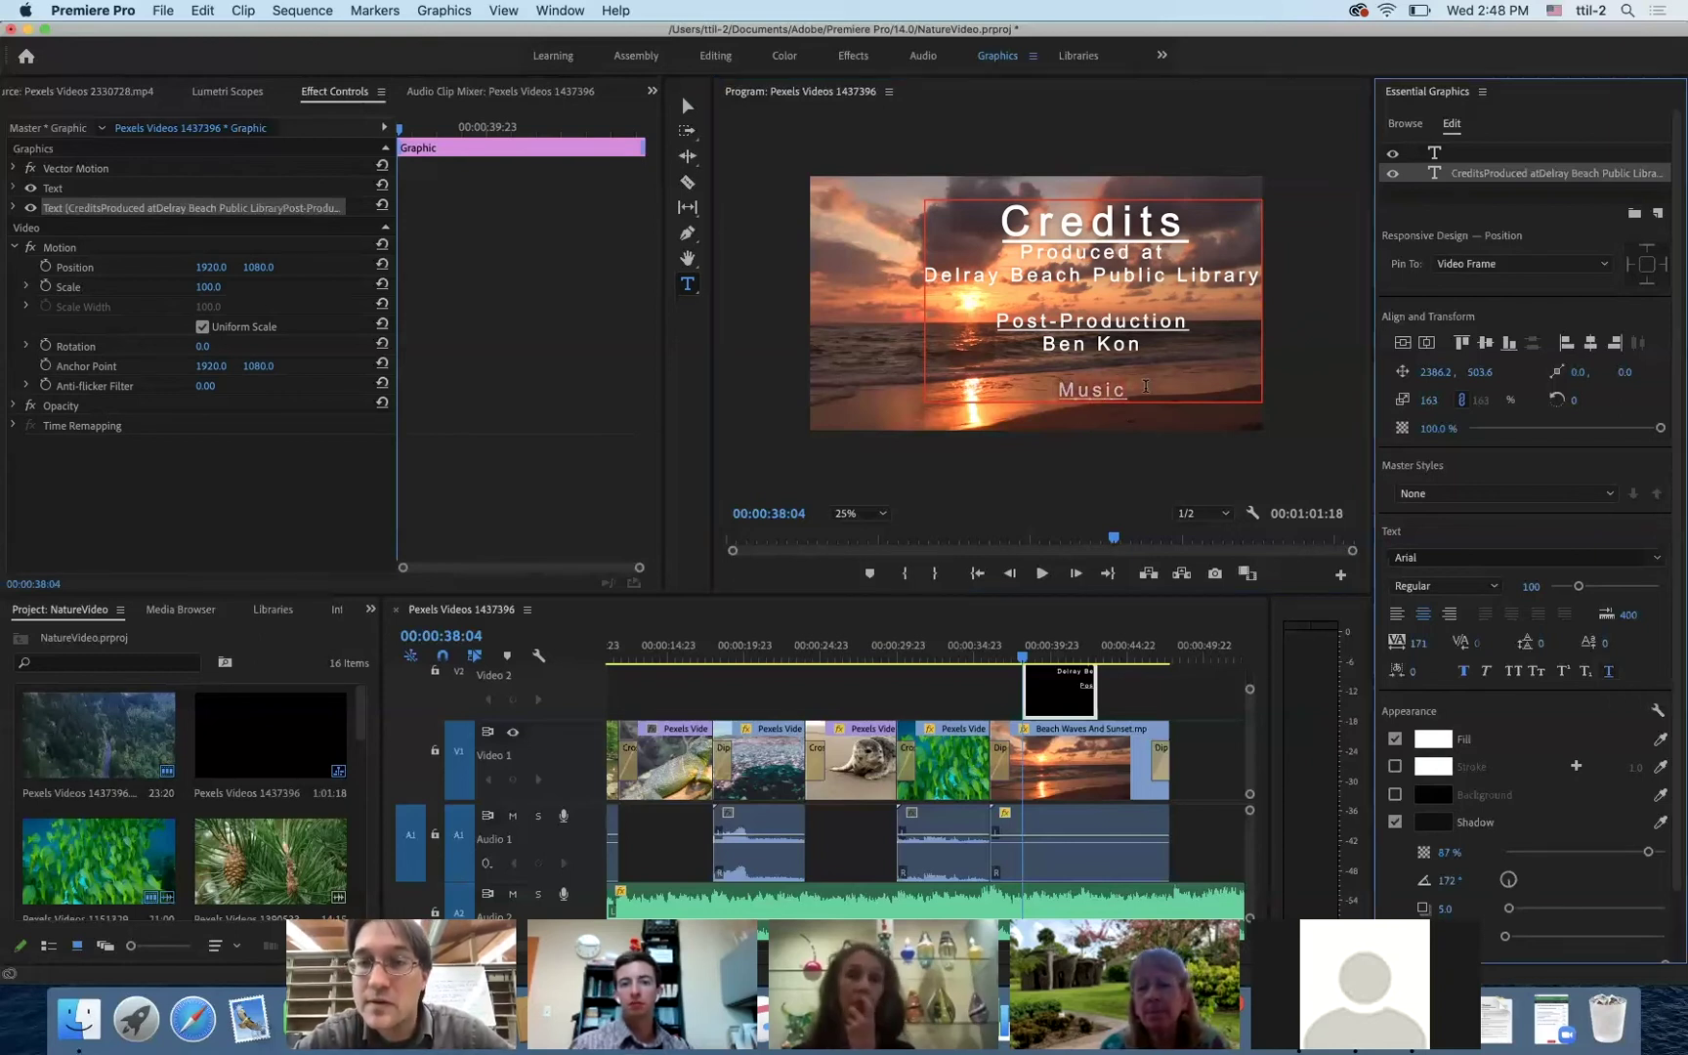
click(1146, 386)
key(Return)
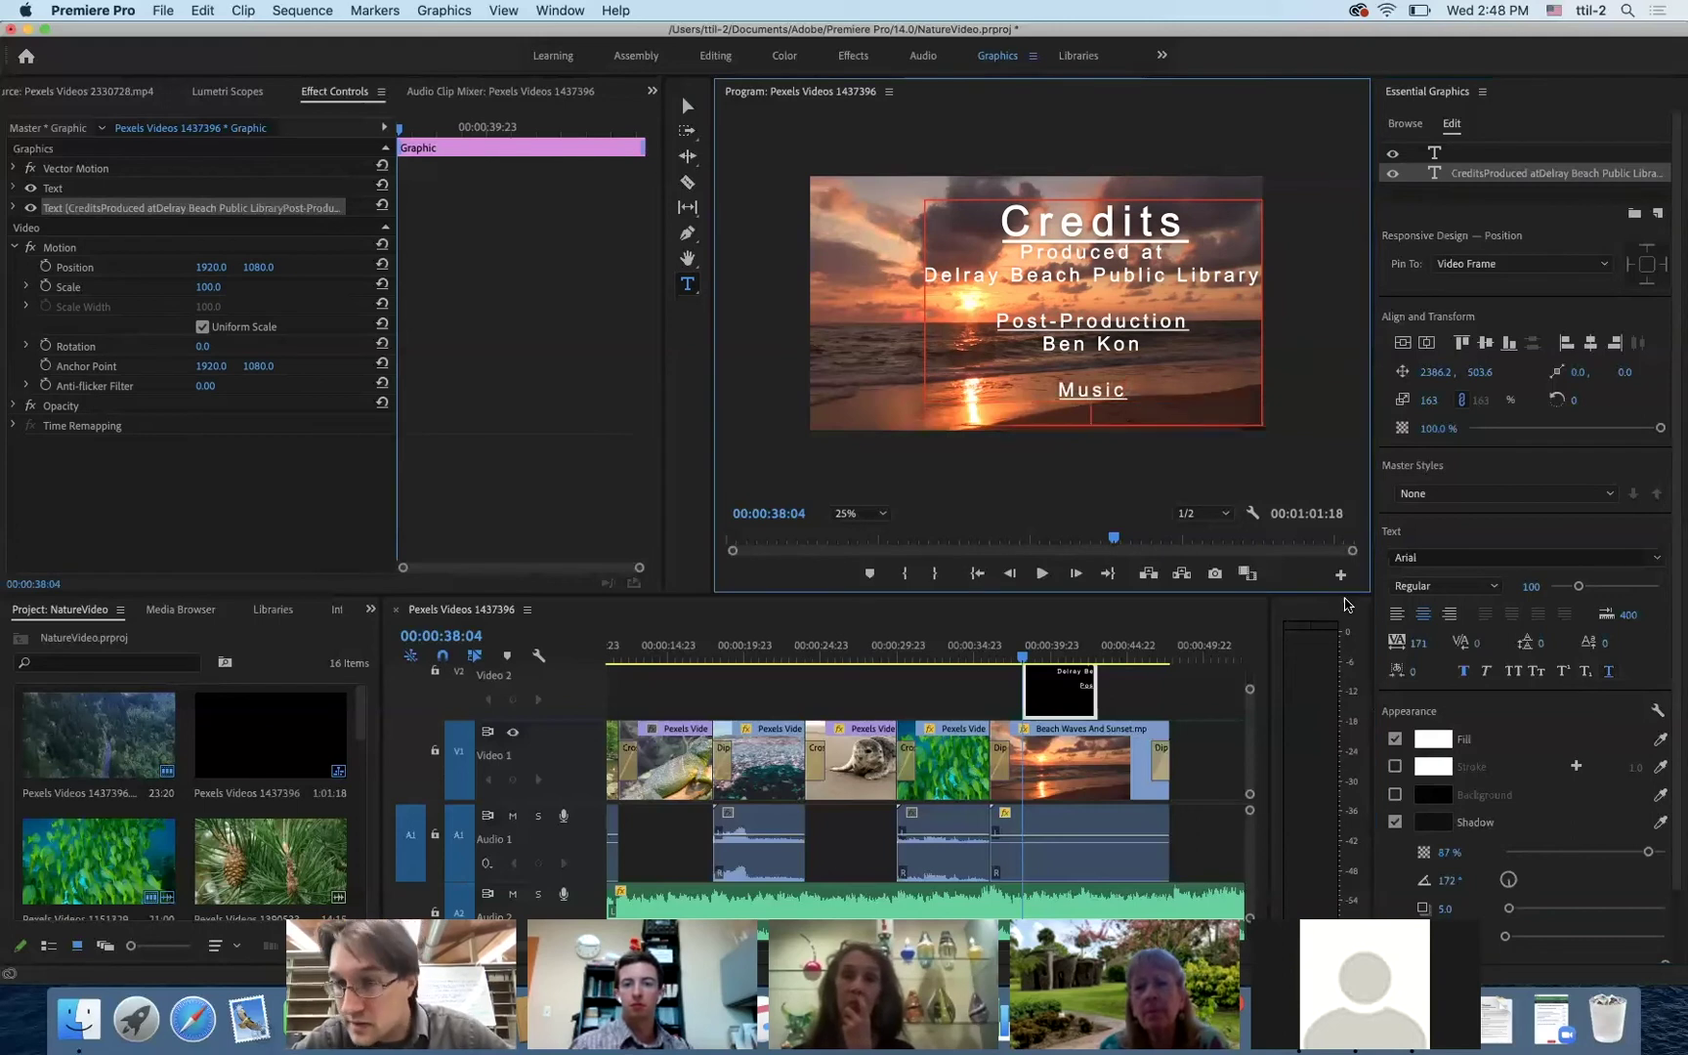
click(1609, 674)
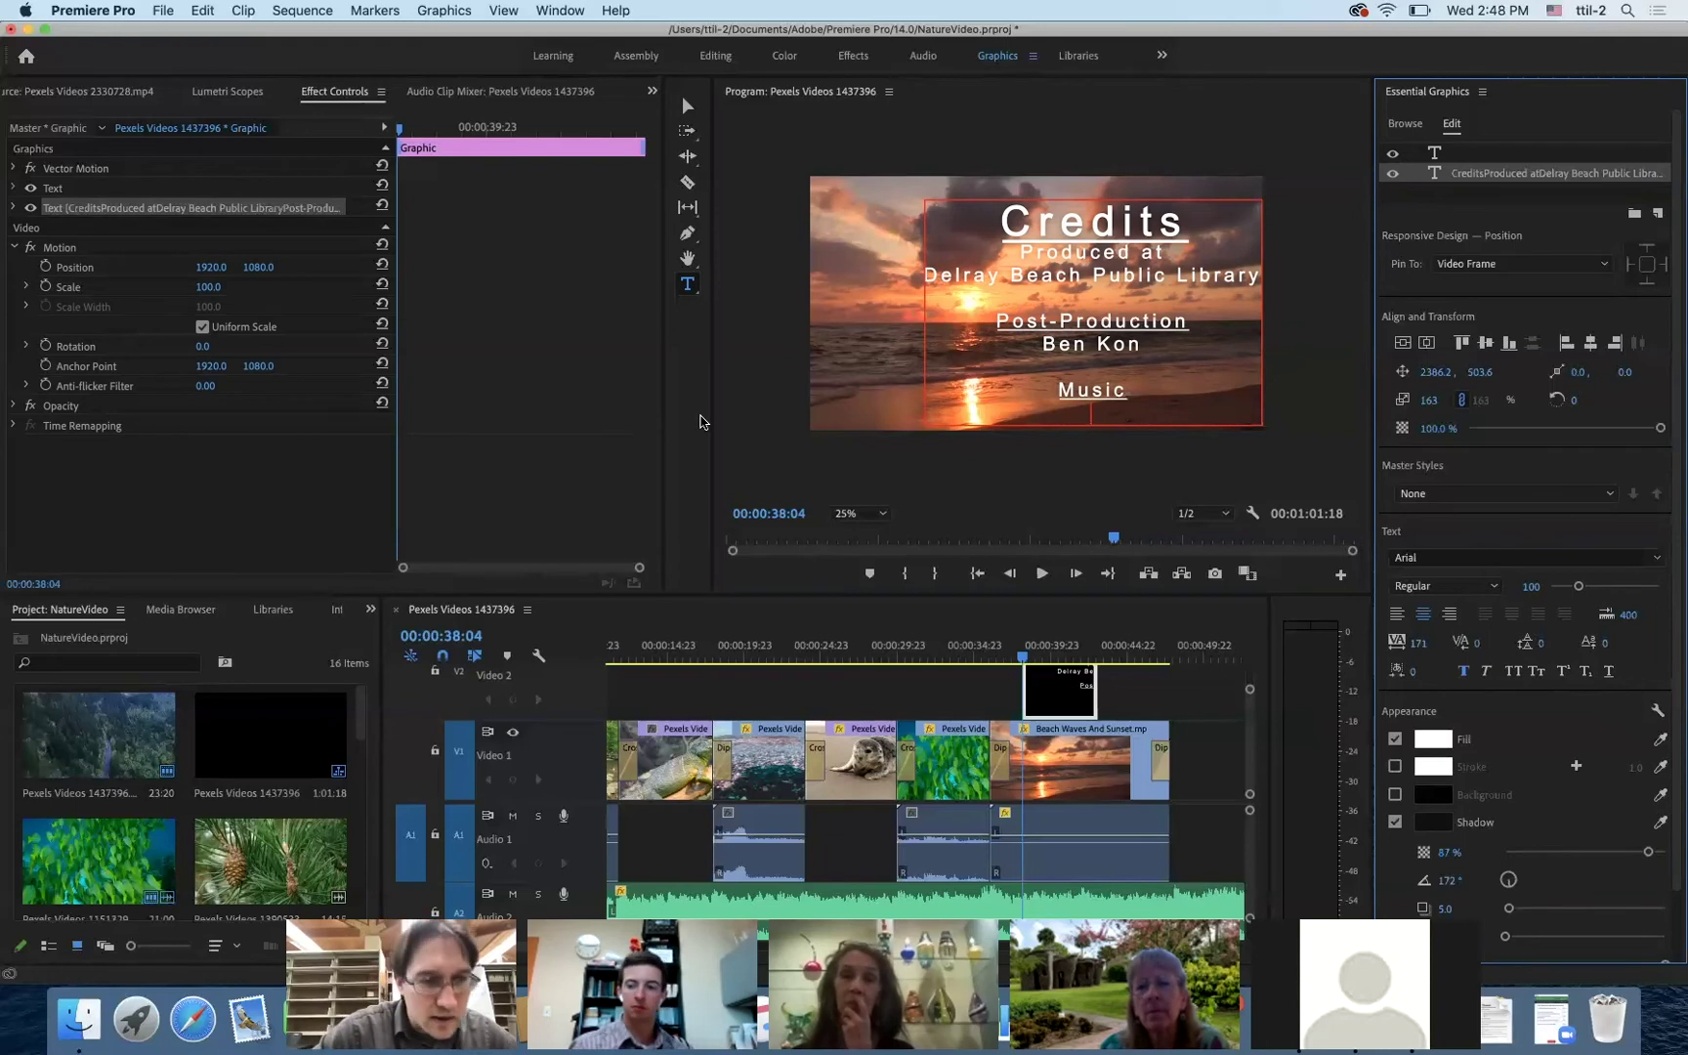
- Select the Meydan music track in the Project panel and bring up Finder
scroll(321, 733, down, 3)
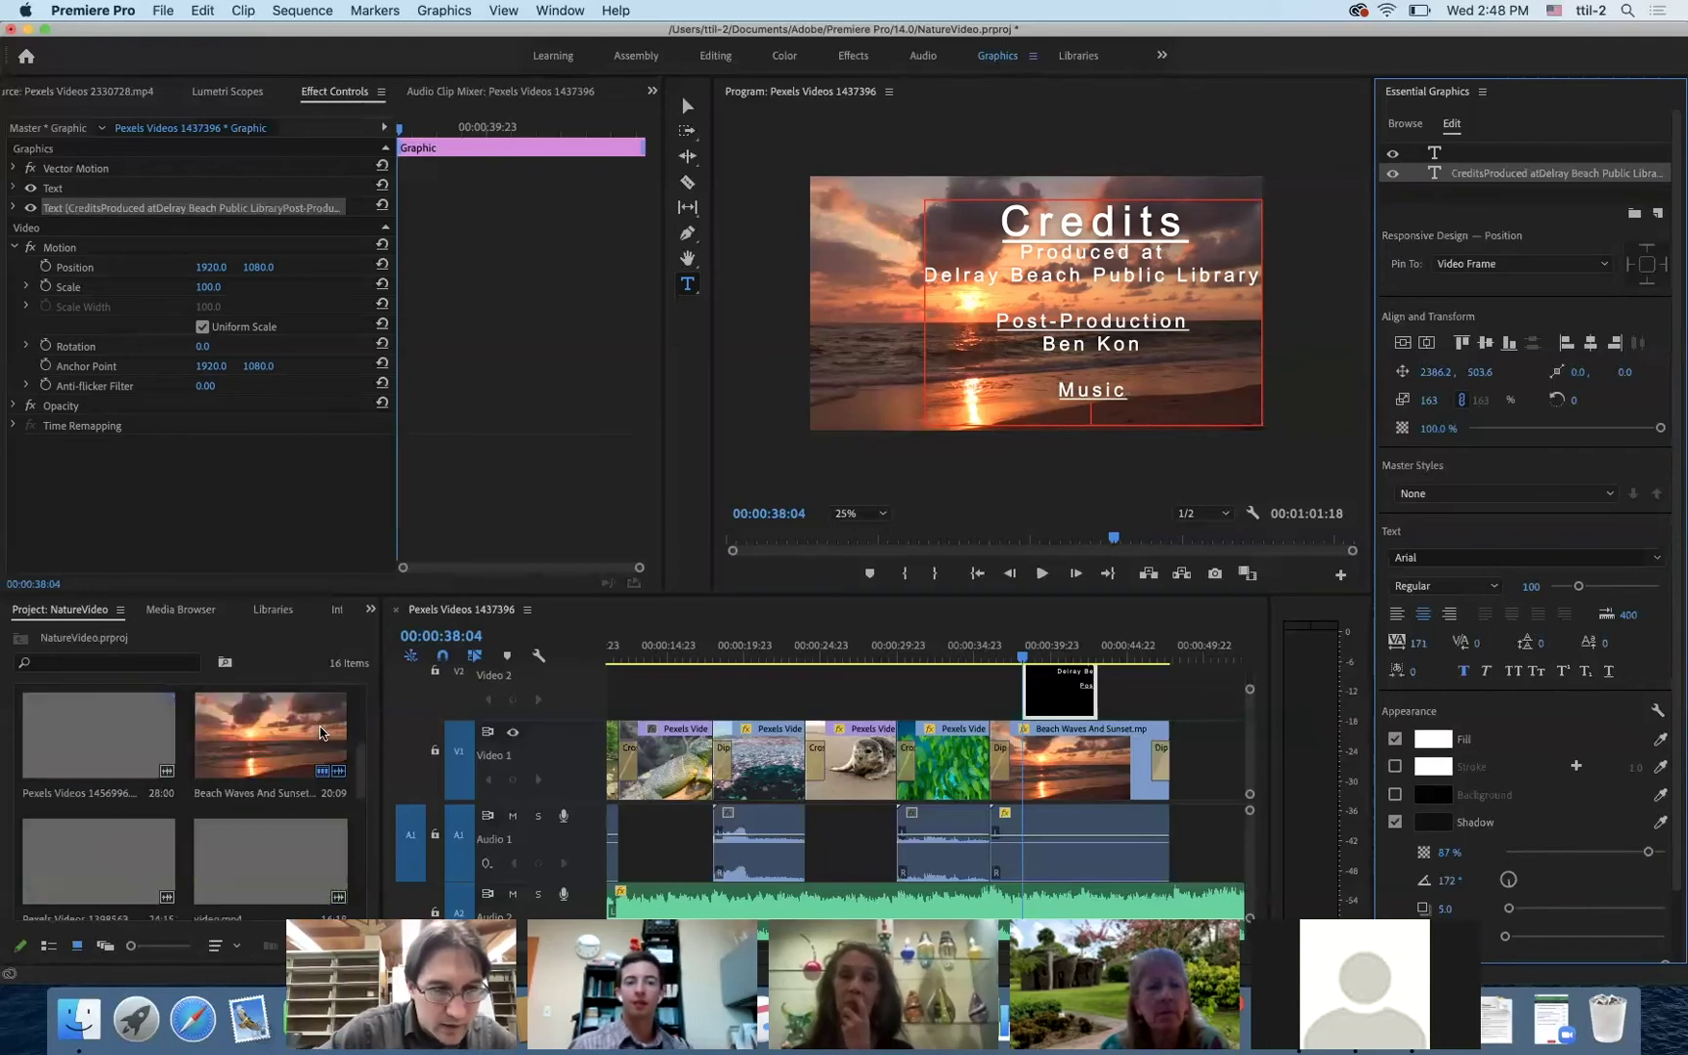
scroll(321, 733, down, 2)
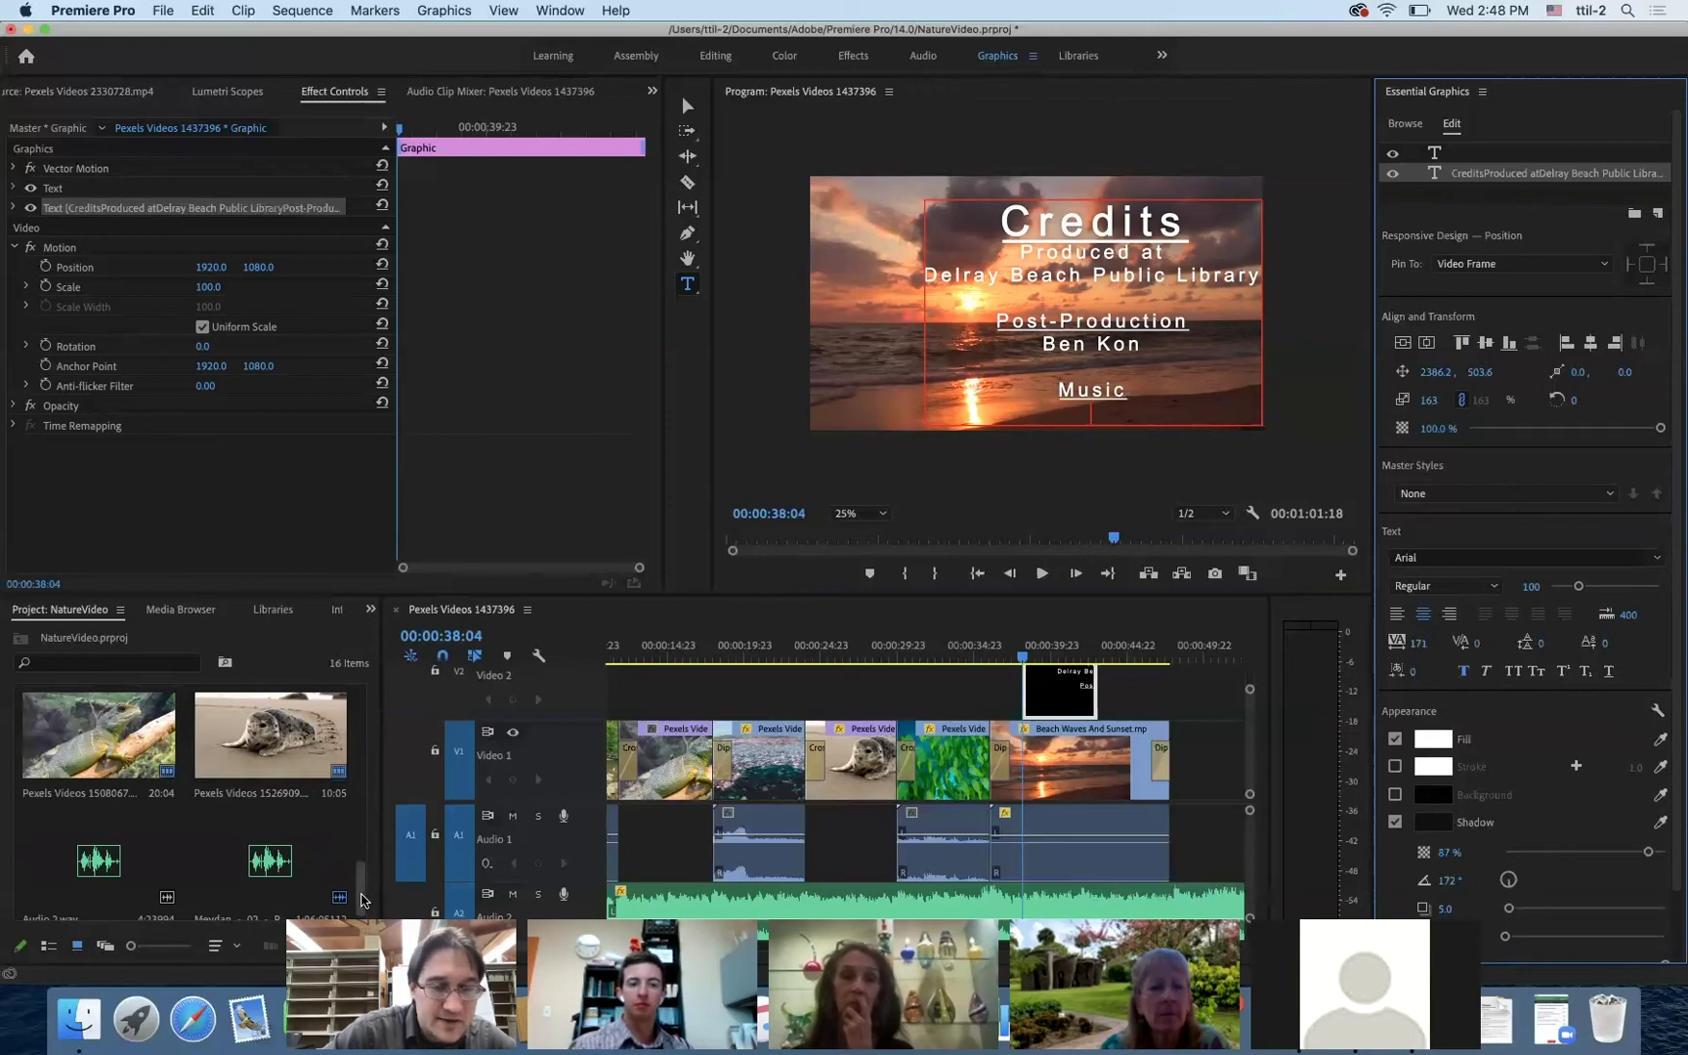
drag(362, 900, 361, 914)
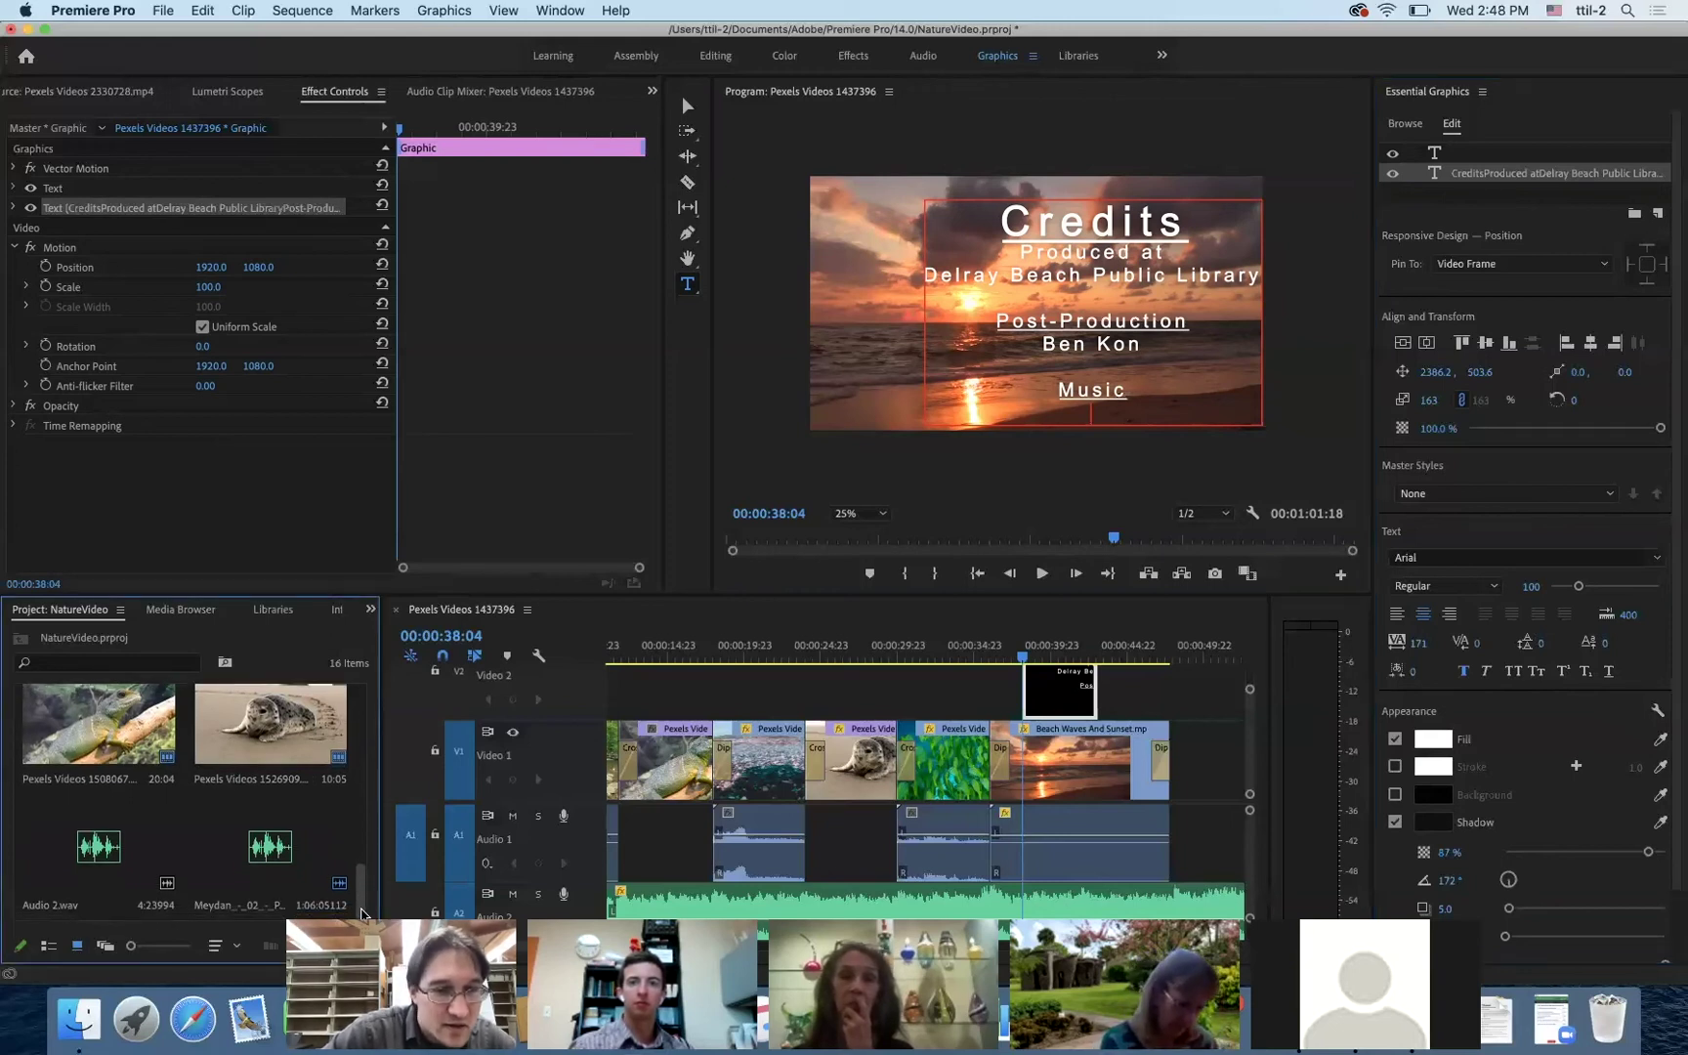
click(264, 880)
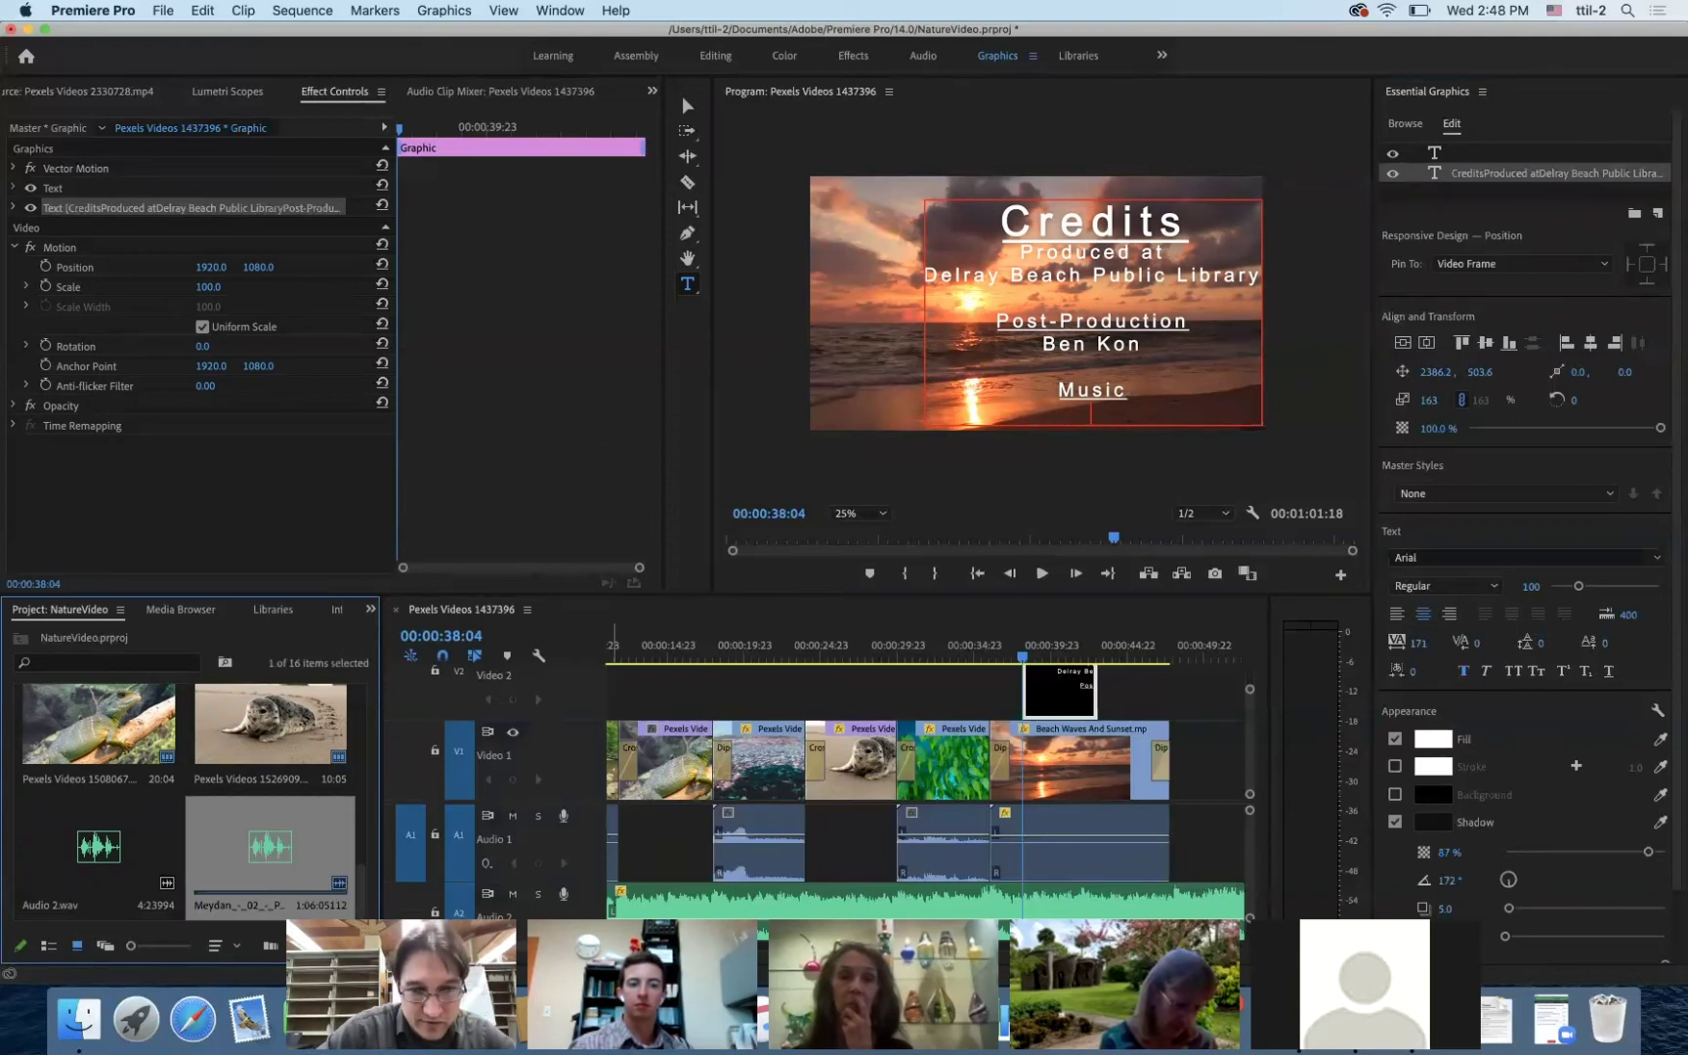
click(79, 1019)
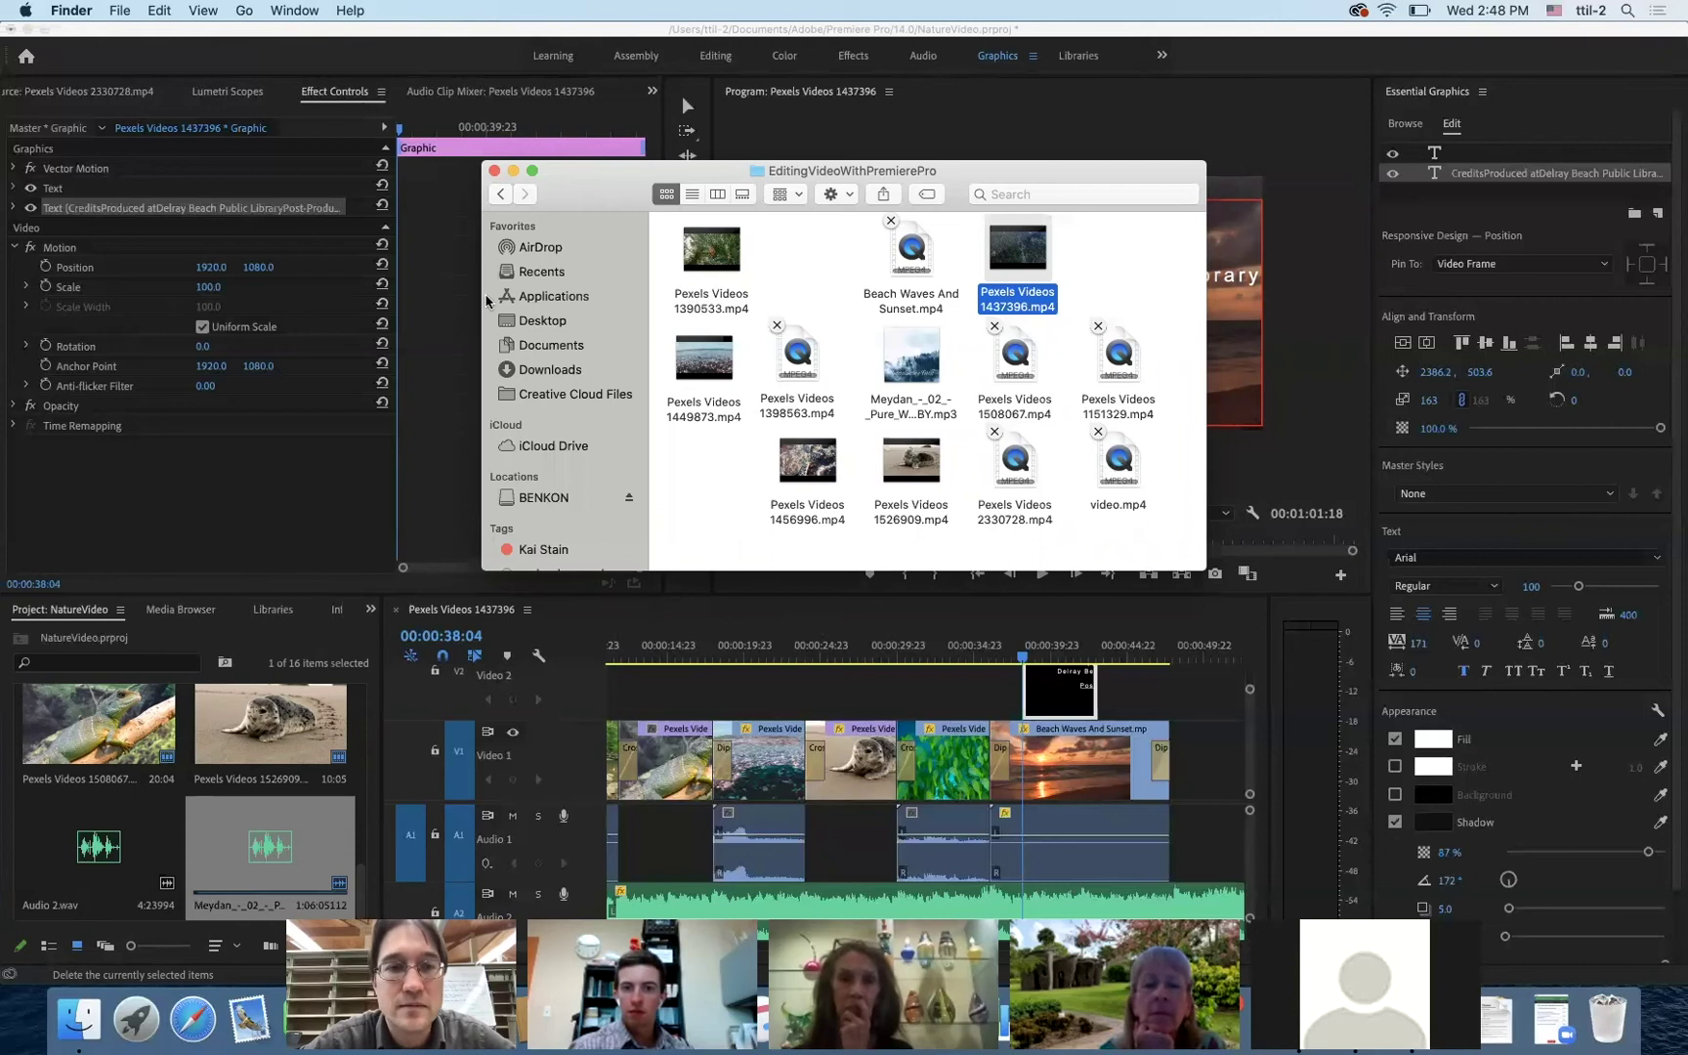
- Navigate via Downloads and Desktop into the EditingVideoWithPremierePro folder holding the Meydan mp3
click(549, 367)
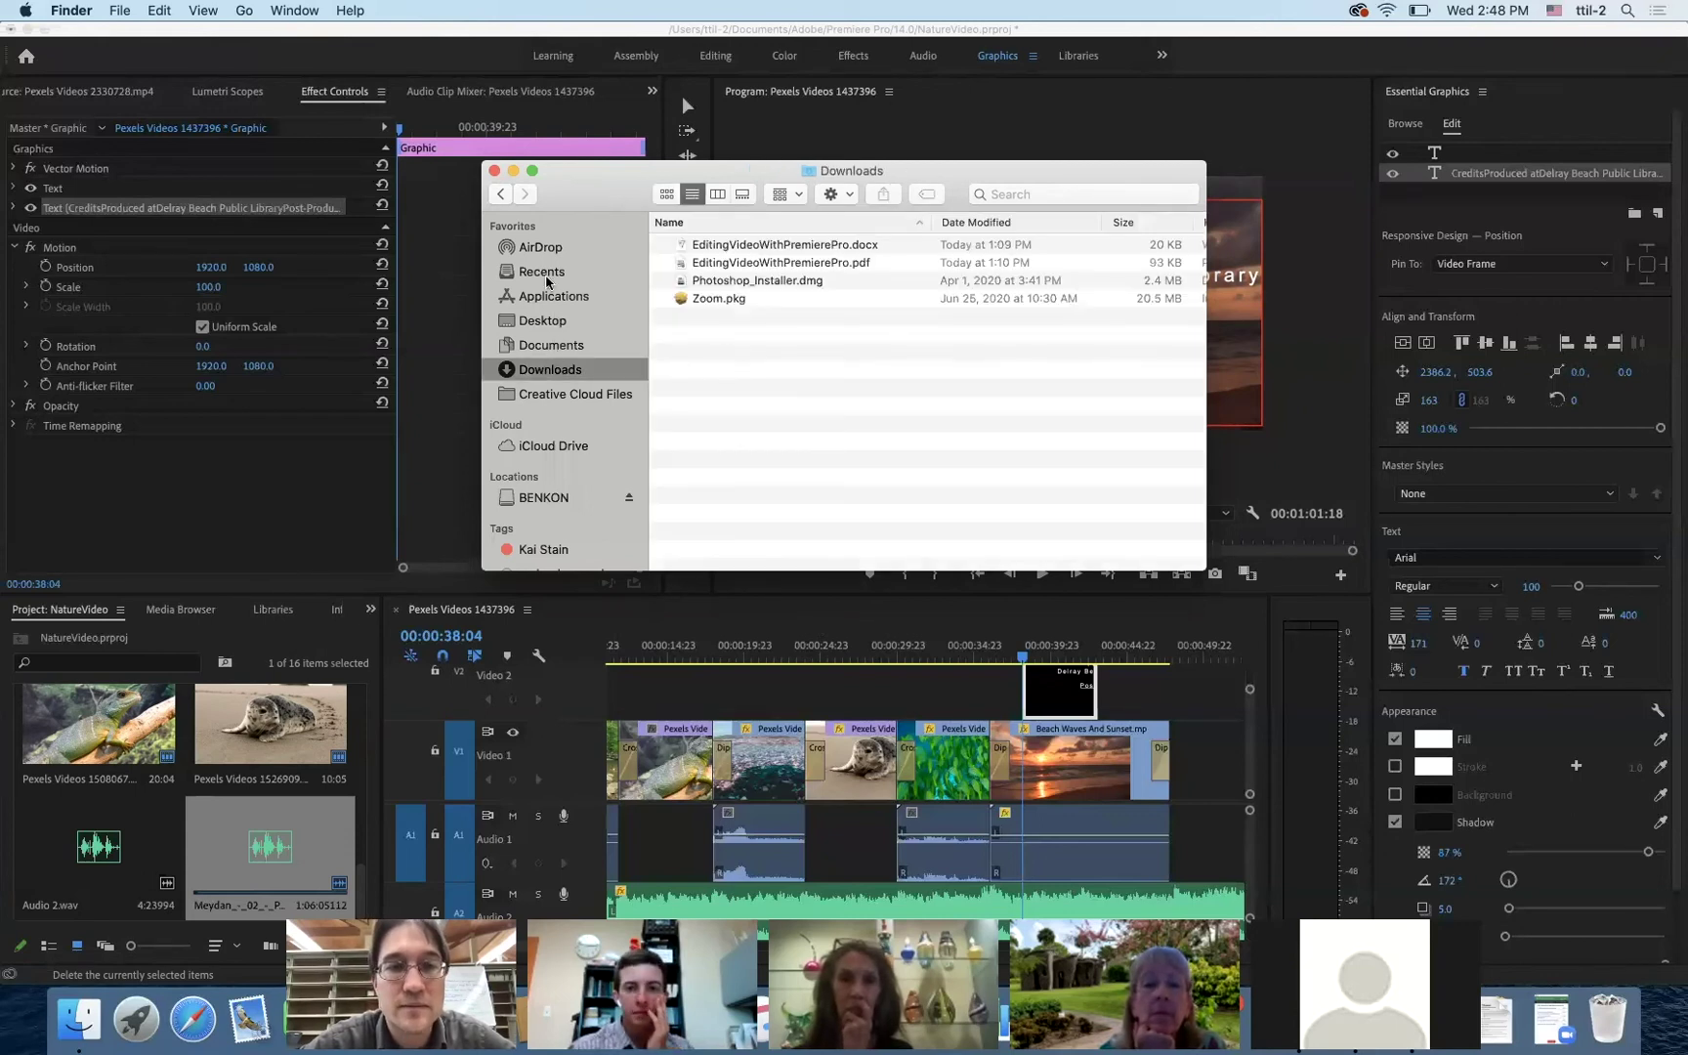
click(532, 325)
double_click(732, 274)
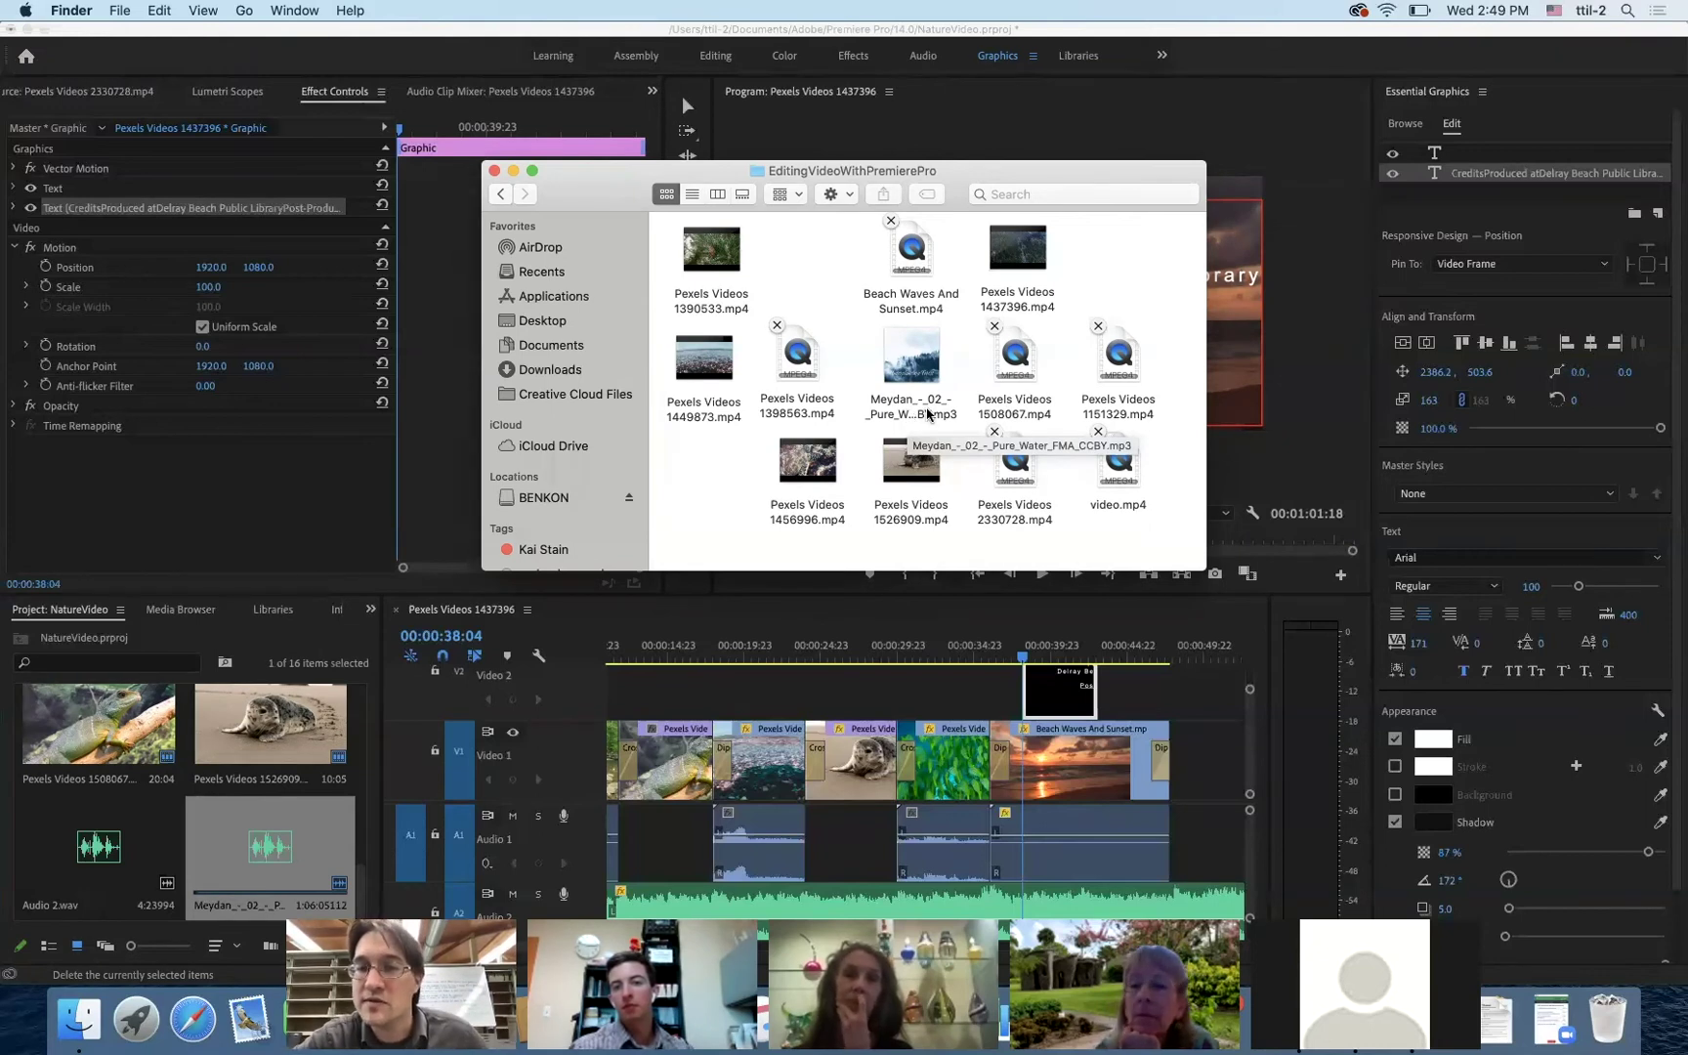
- Type 'Pure Water' under the Music heading and remove its underline
click(1292, 354)
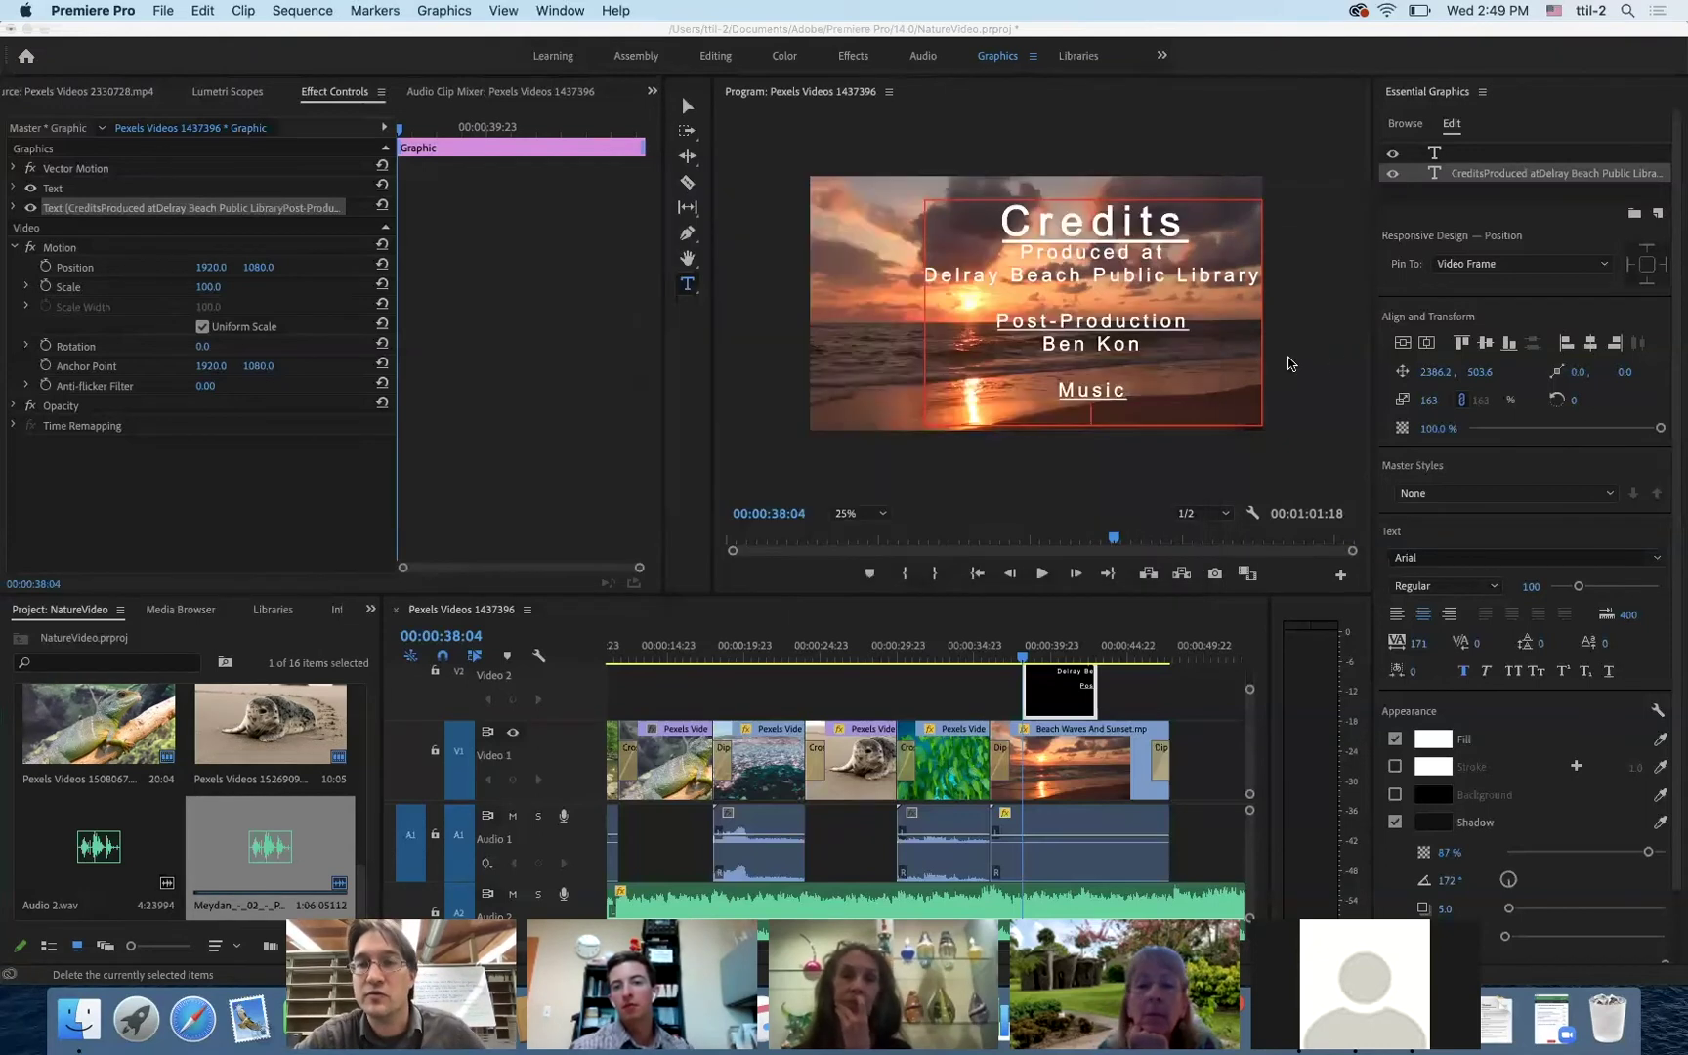
click(1091, 397)
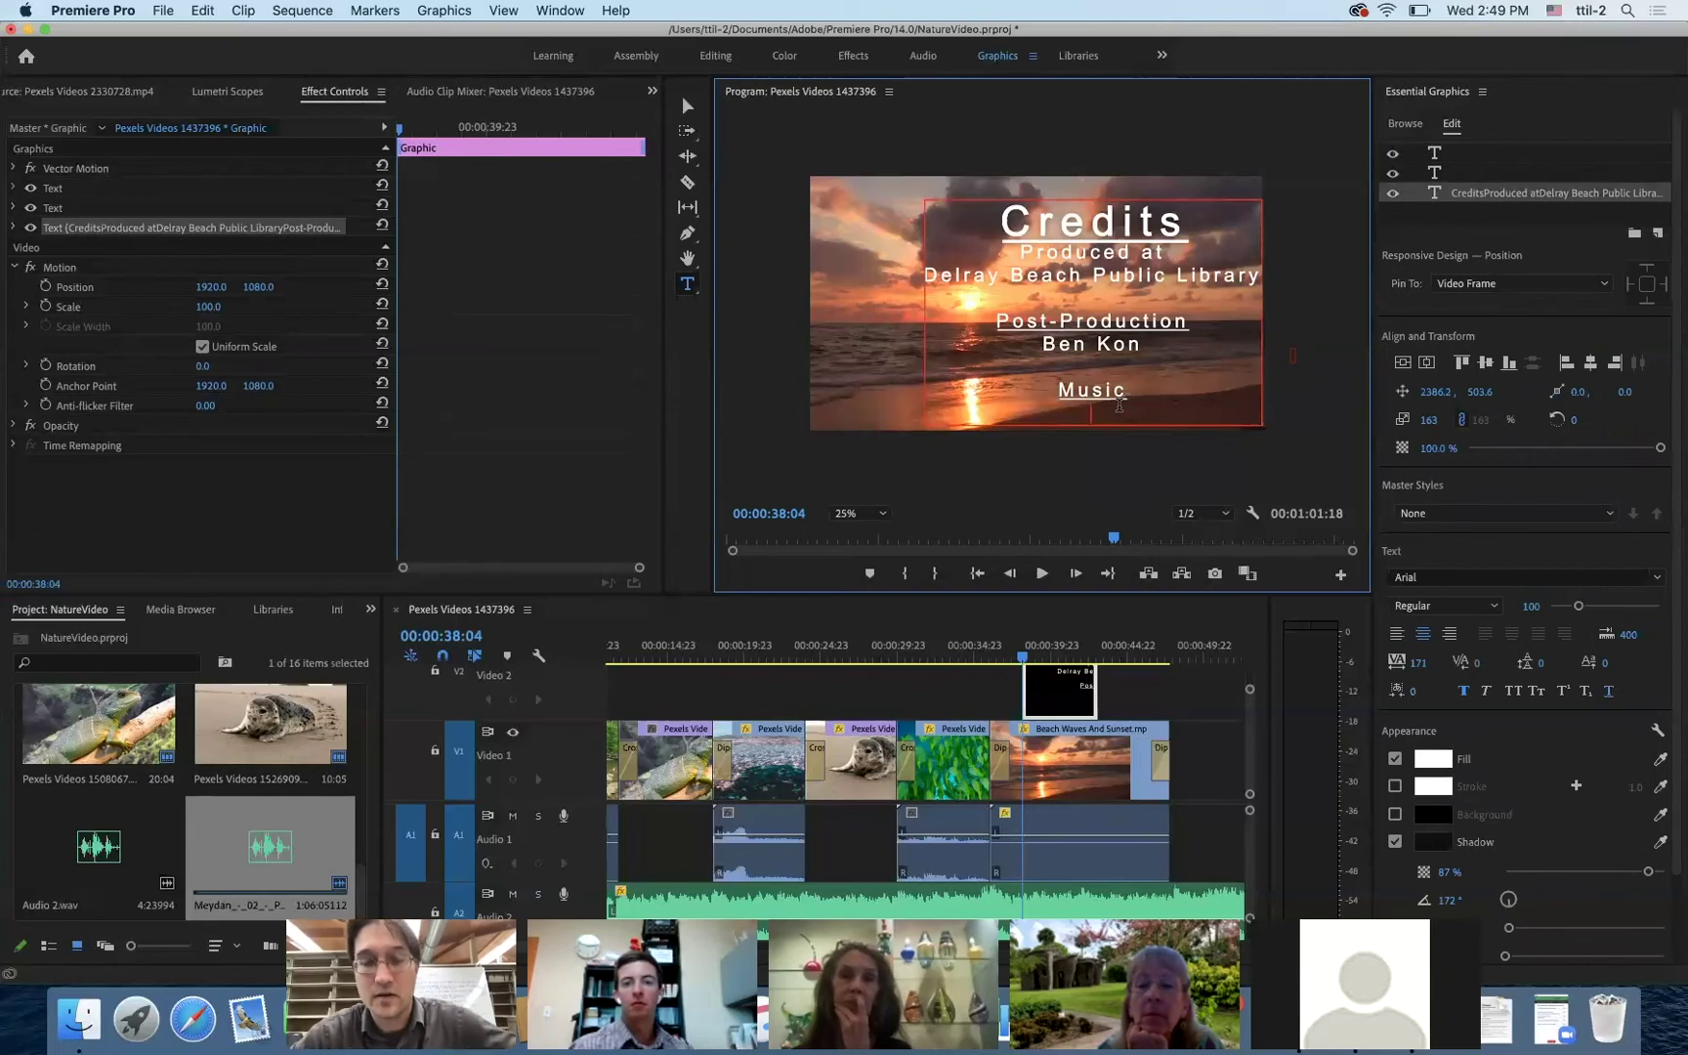
text(Pure Water)
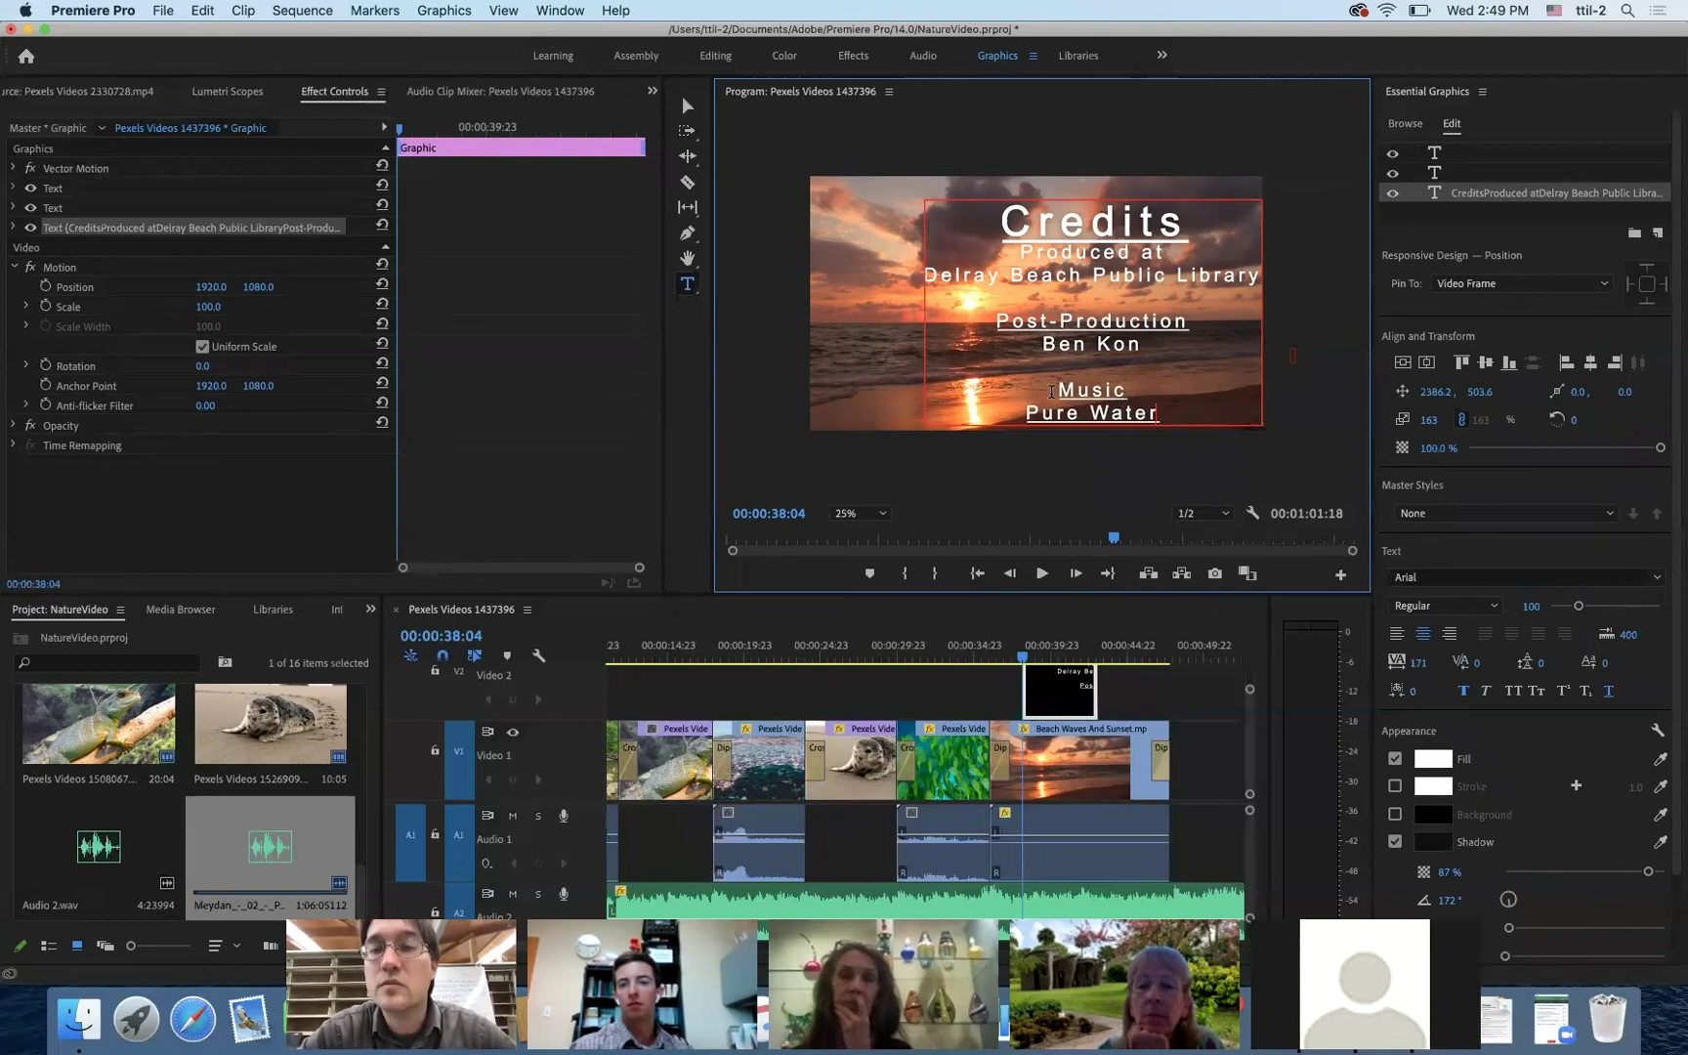
drag(1160, 415, 1028, 418)
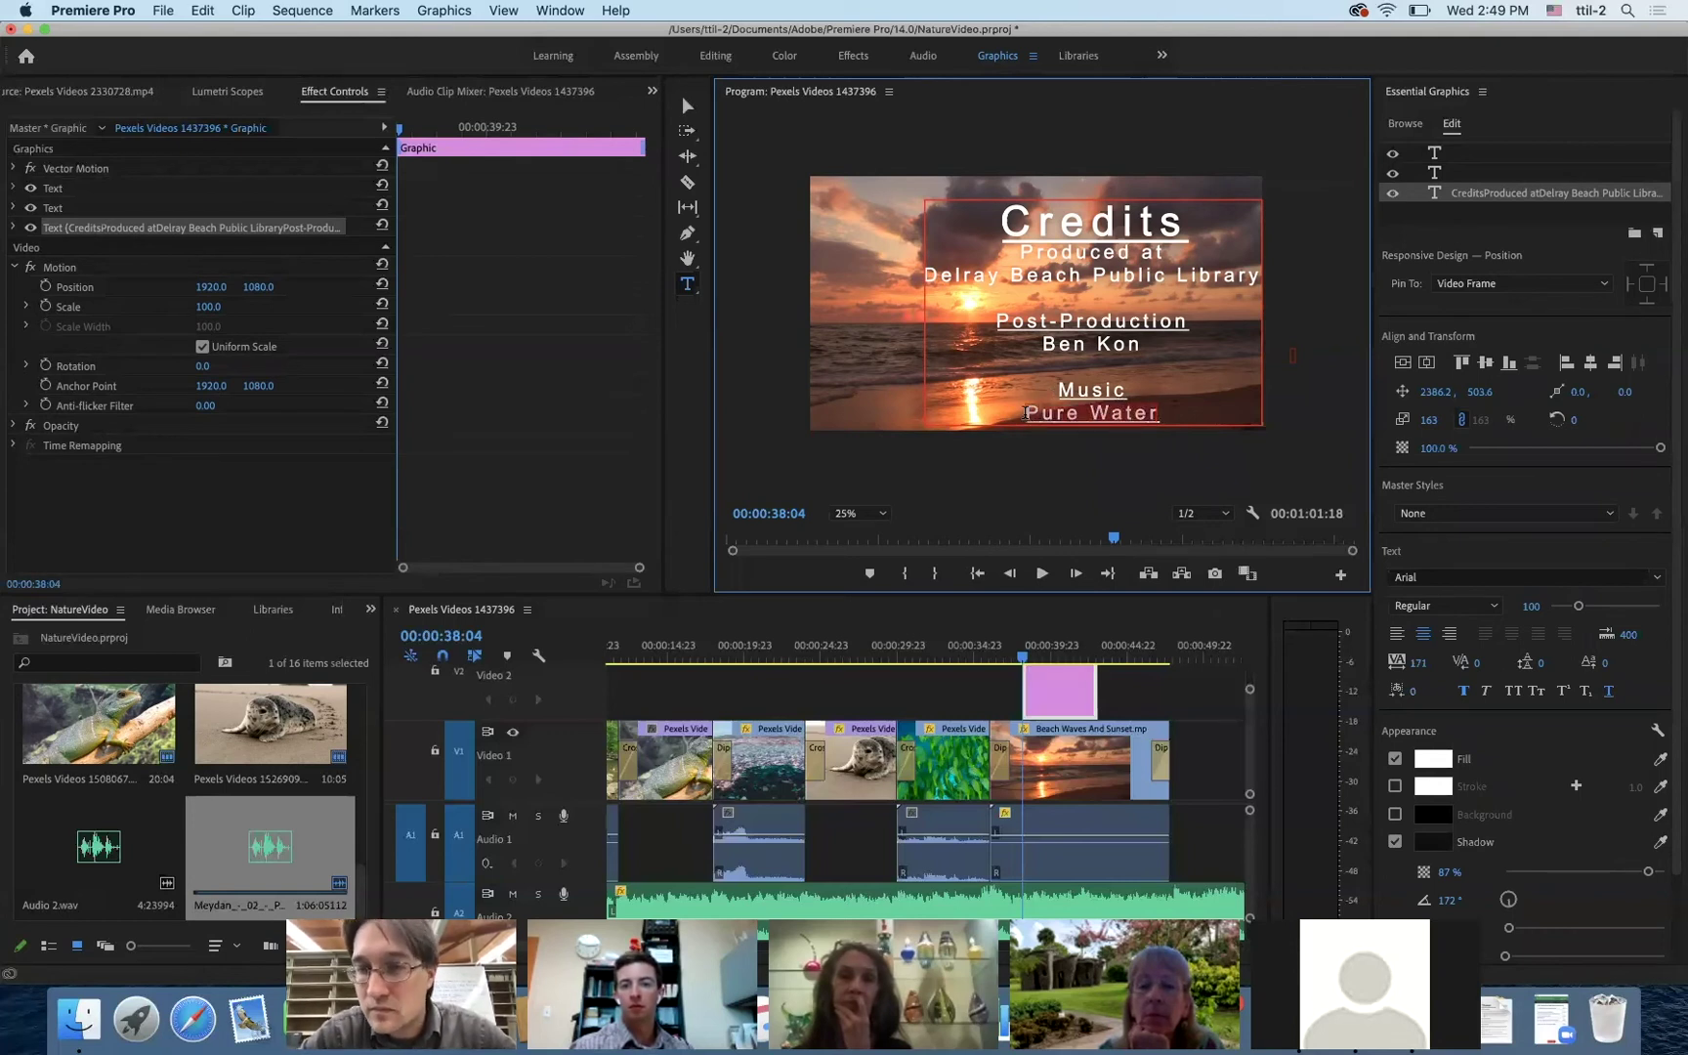
click(1611, 692)
click(1160, 417)
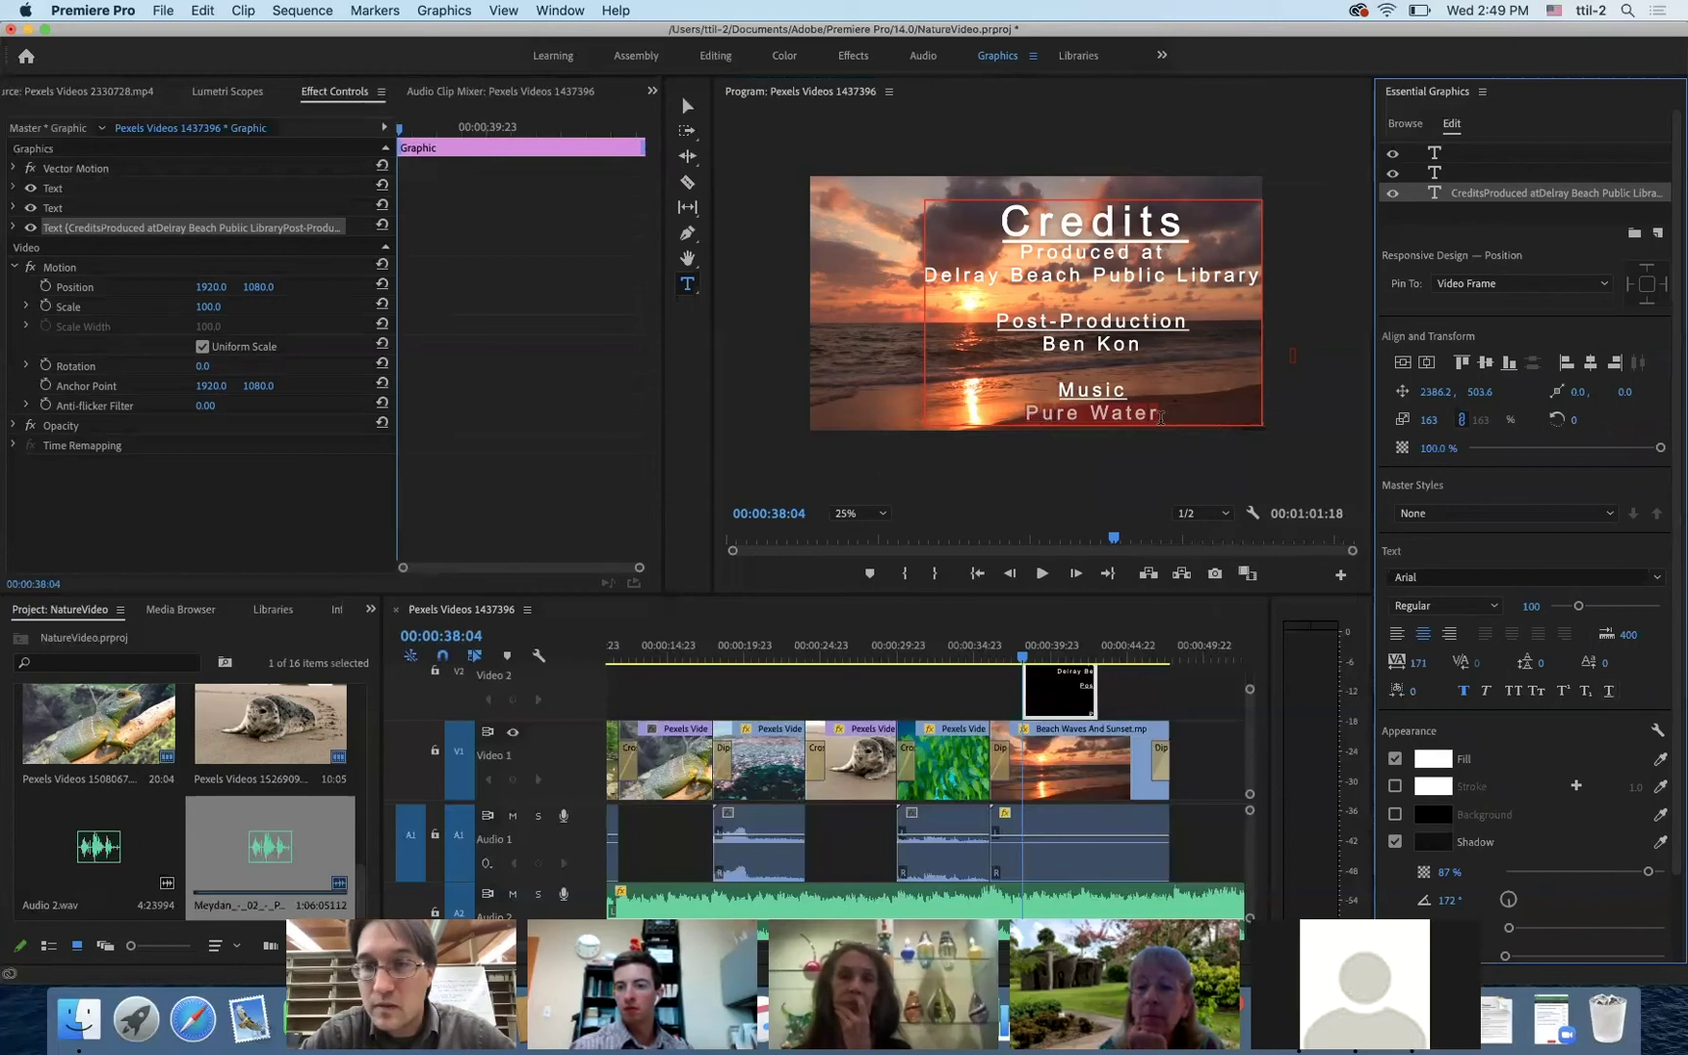
- Append '- Meydan' to the line and begin a new line reading 'From Fr'
click(1170, 414)
text(- M)
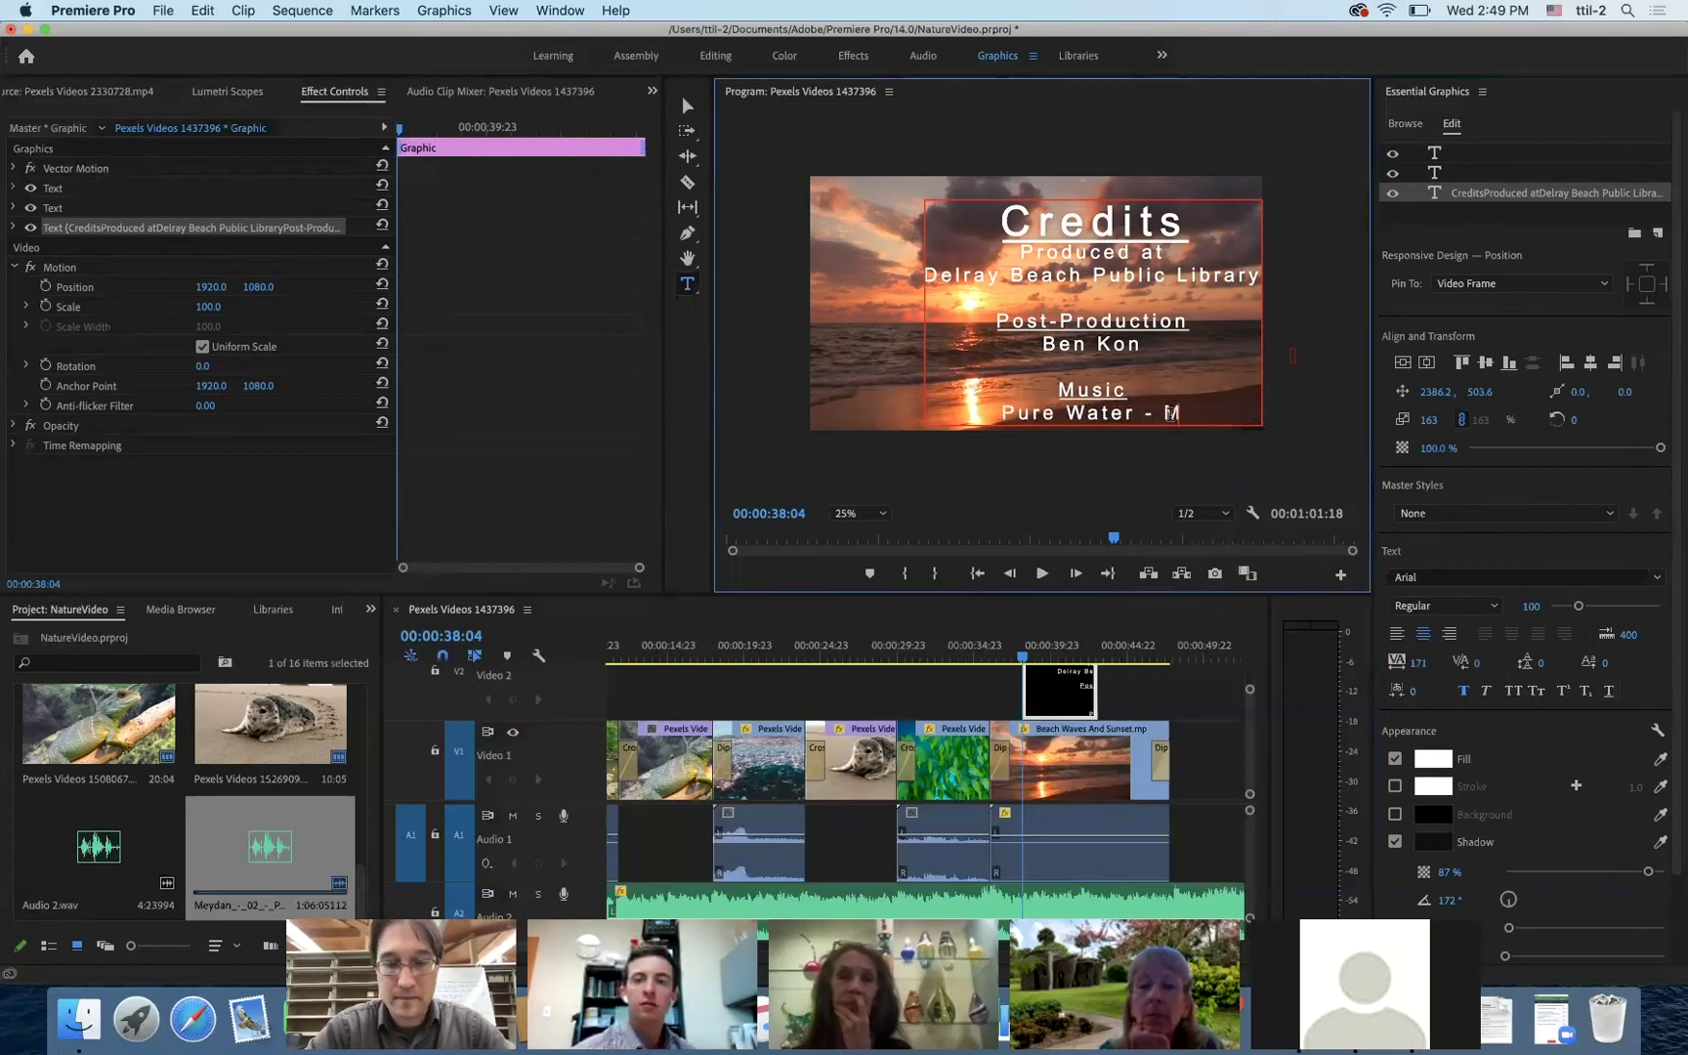
text(eydan)
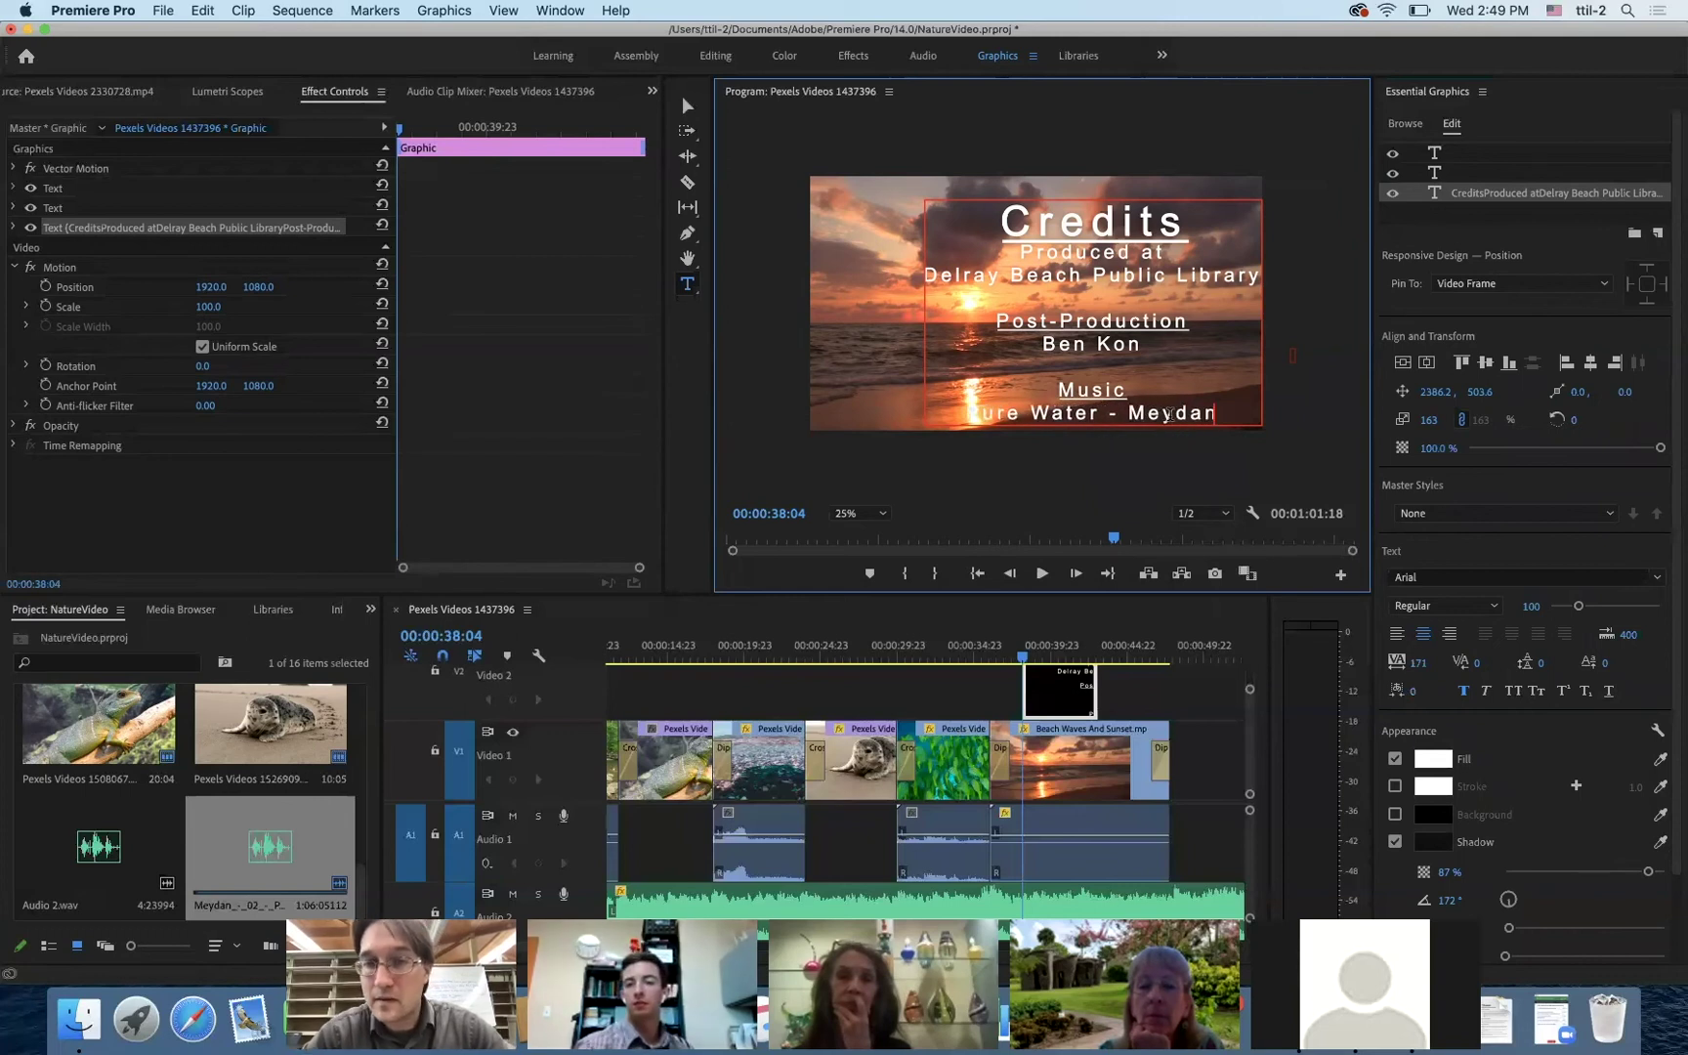
key(Return)
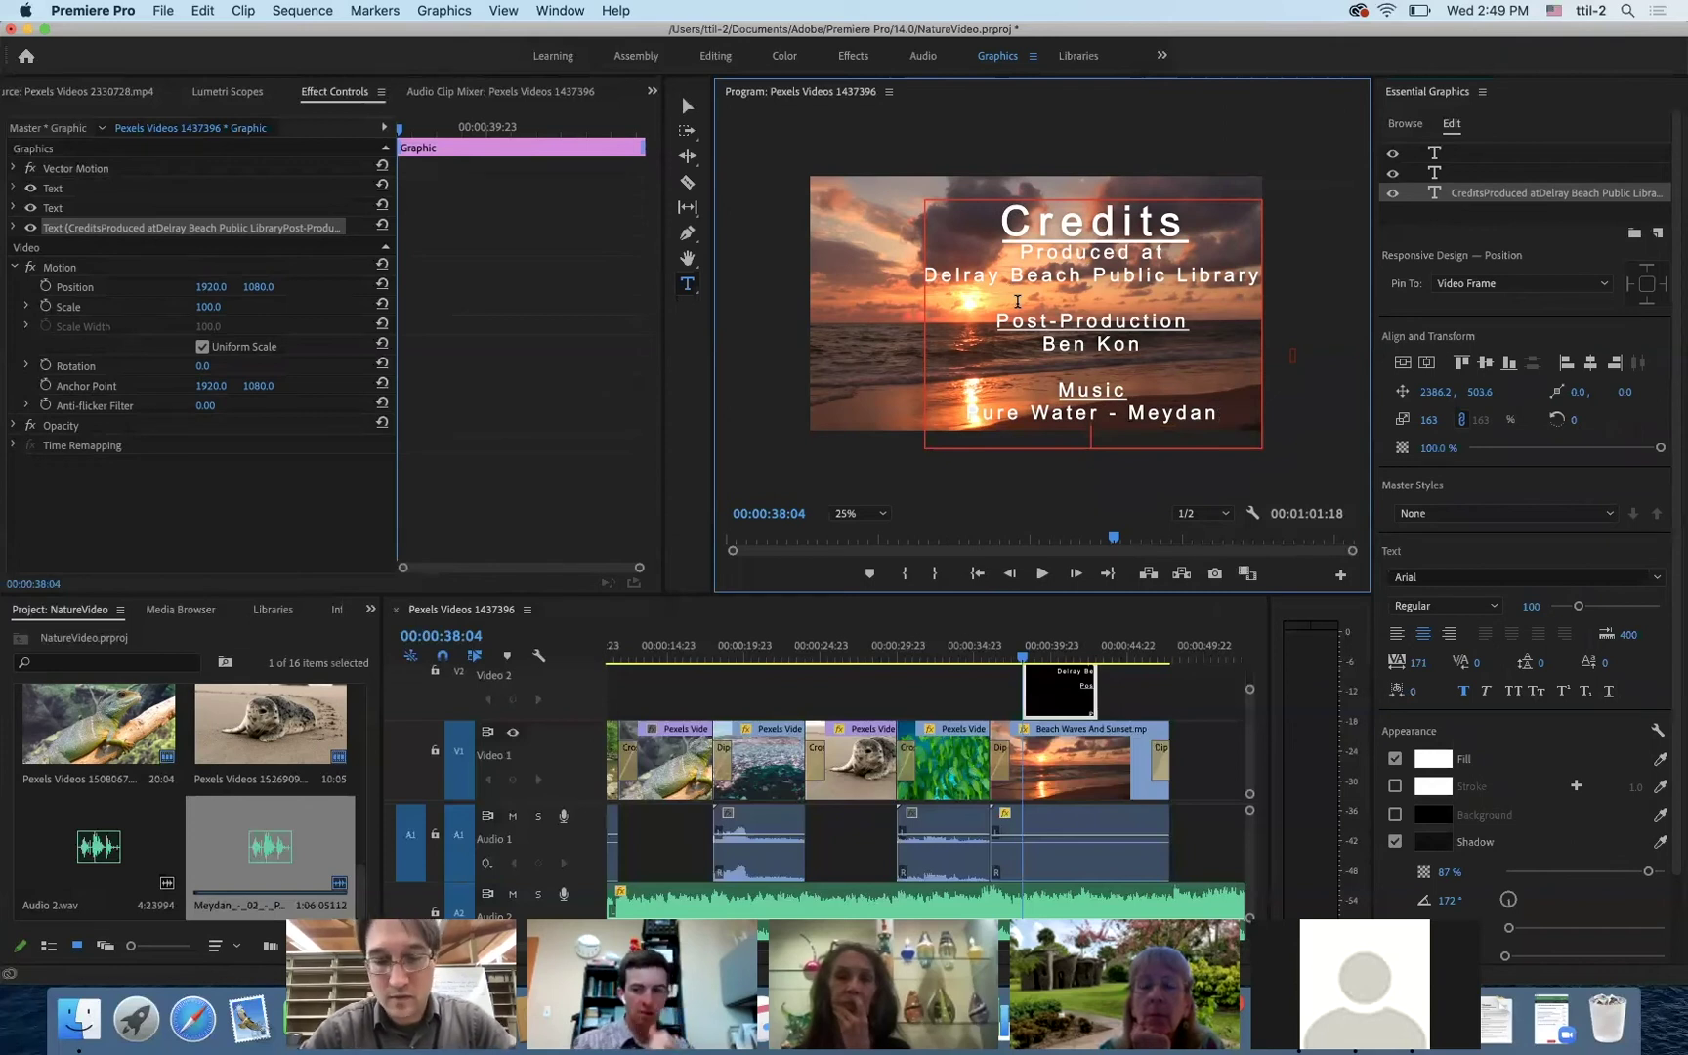
text(From Fr)
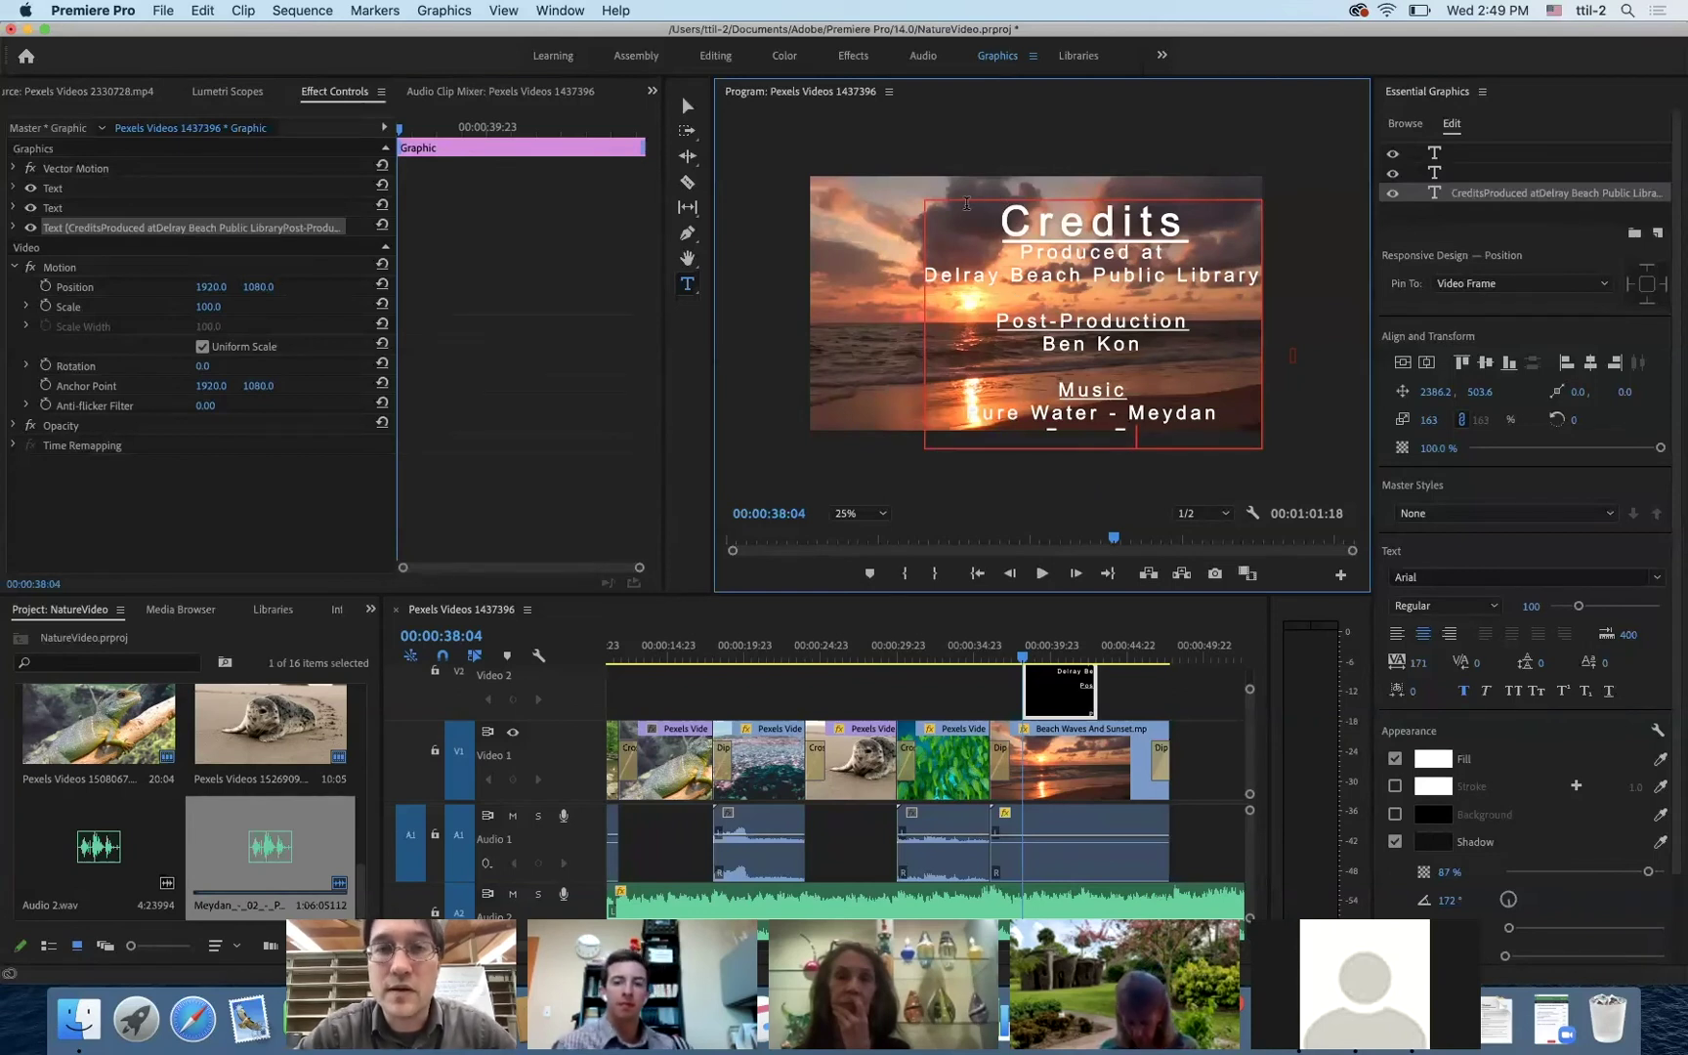
click(688, 106)
- Move the credits block higher and type 'freemusicarchive.org' after From on the last line
drag(984, 210, 982, 146)
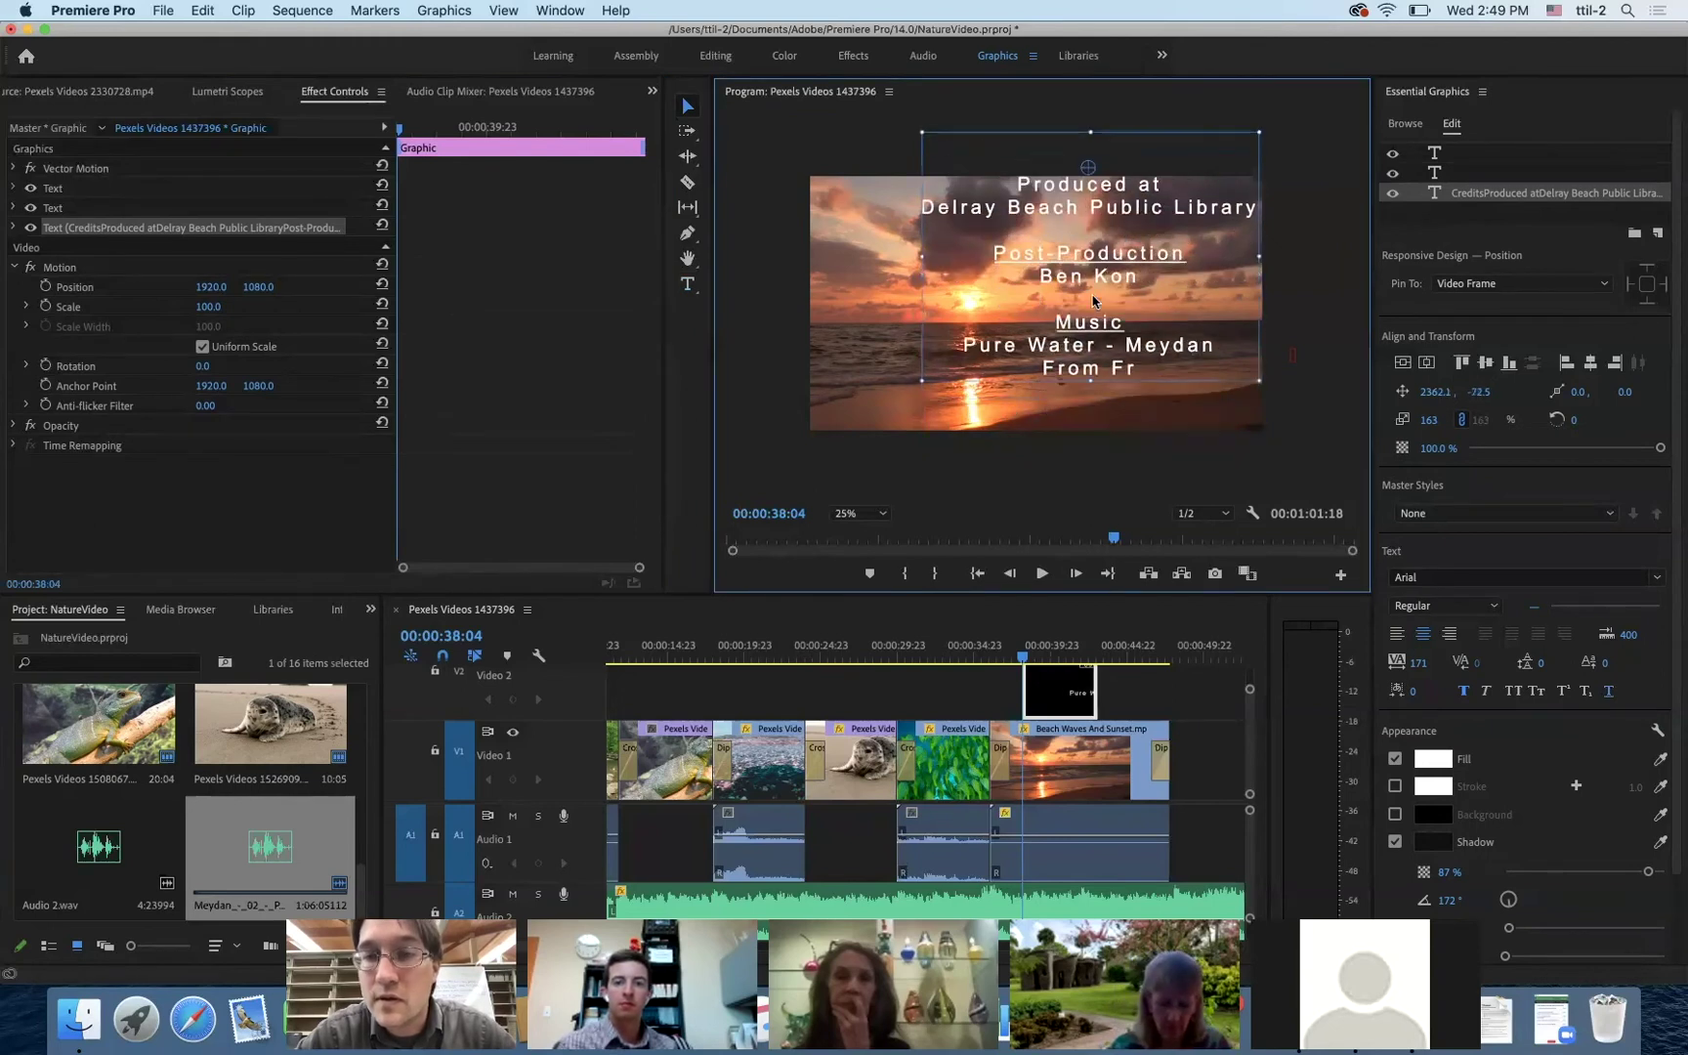
double_click(1144, 364)
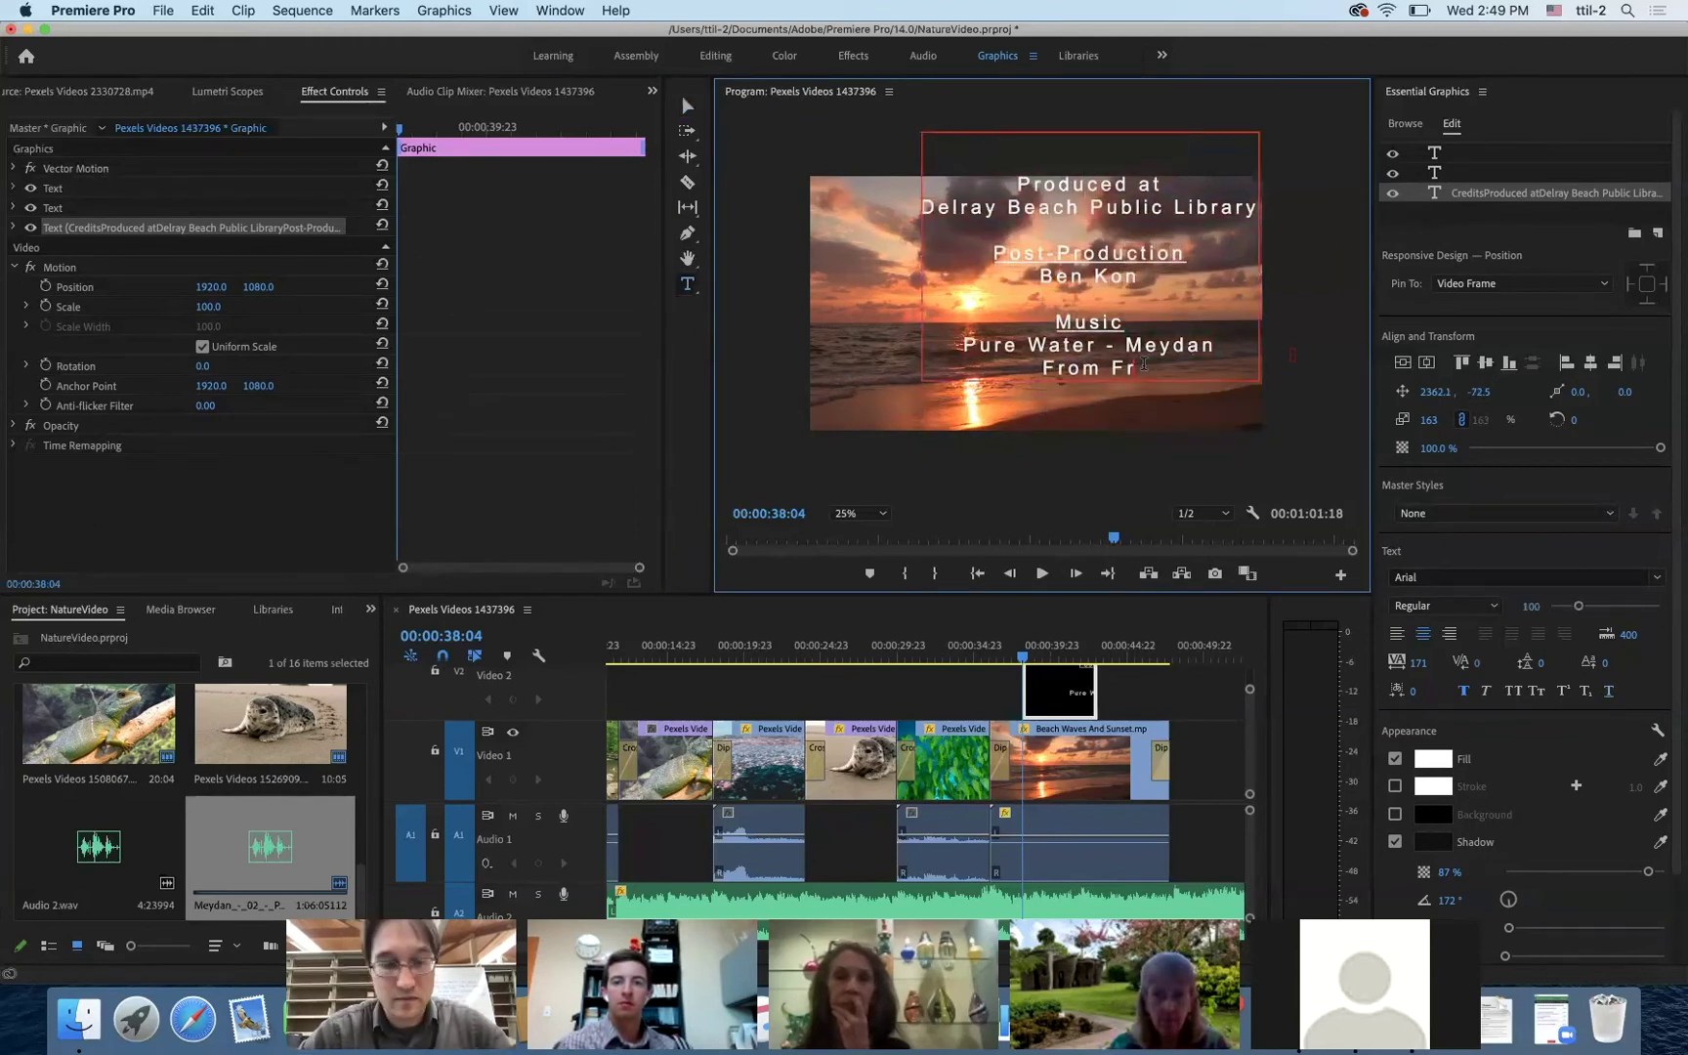
text(e Music Archive)
key(BackSpace)
key(BackSpace)
key(BackSpace)
key(BackSpace)
key(BackSpace)
key(BackSpace)
key(BackSpace)
key(BackSpace)
key(BackSpace)
key(BackSpace)
key(BackSpace)
key(BackSpace)
key(BackSpace)
key(BackSpace)
key(BackSpace)
key(BackSpace)
key(BackSpace)
key(BackSpace)
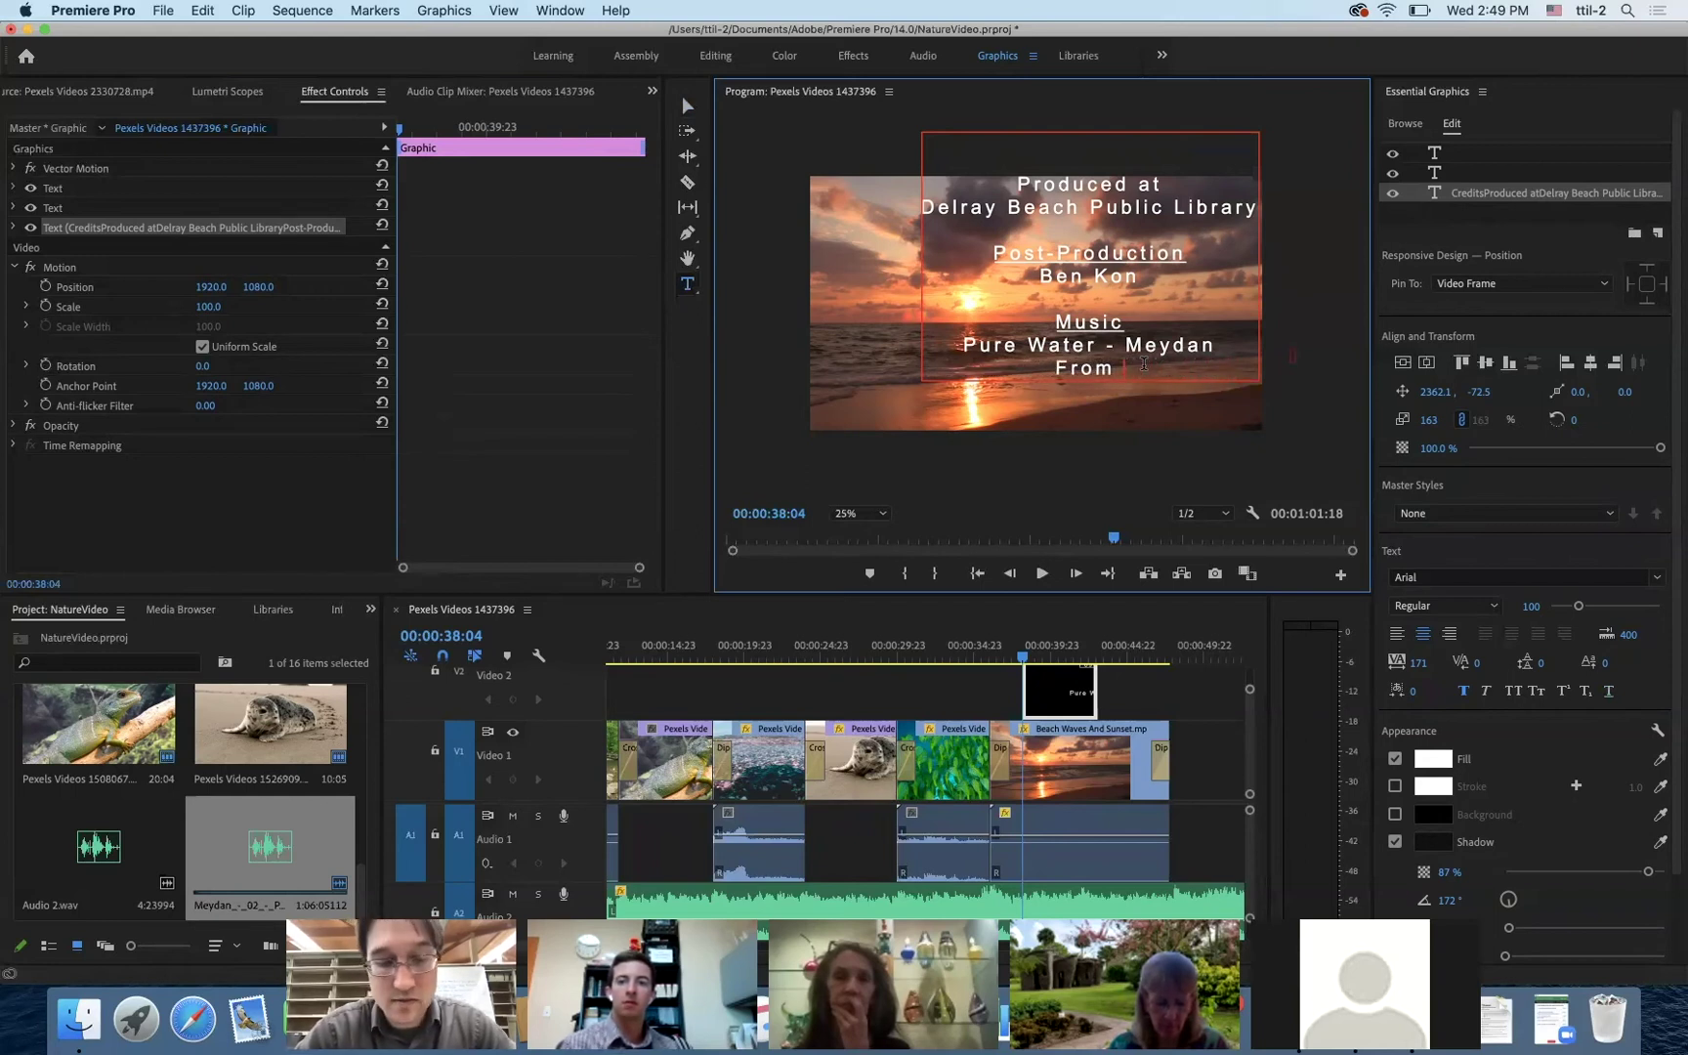
text(free)
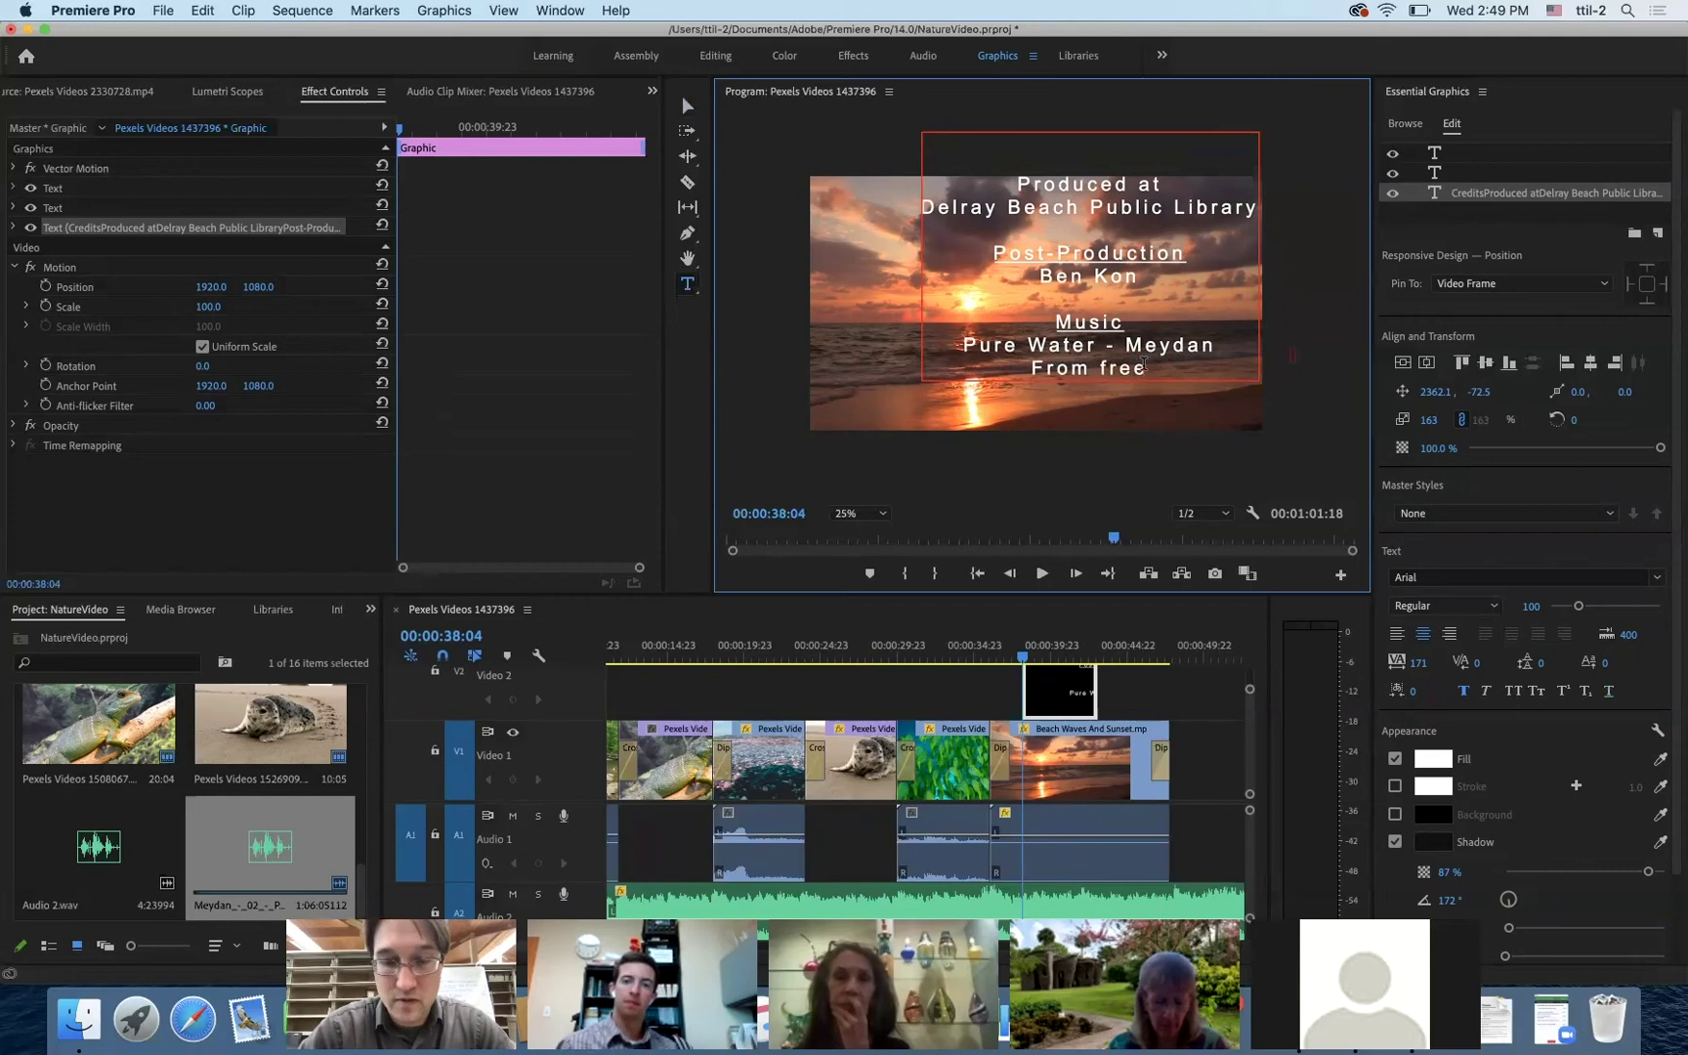
text(musica)
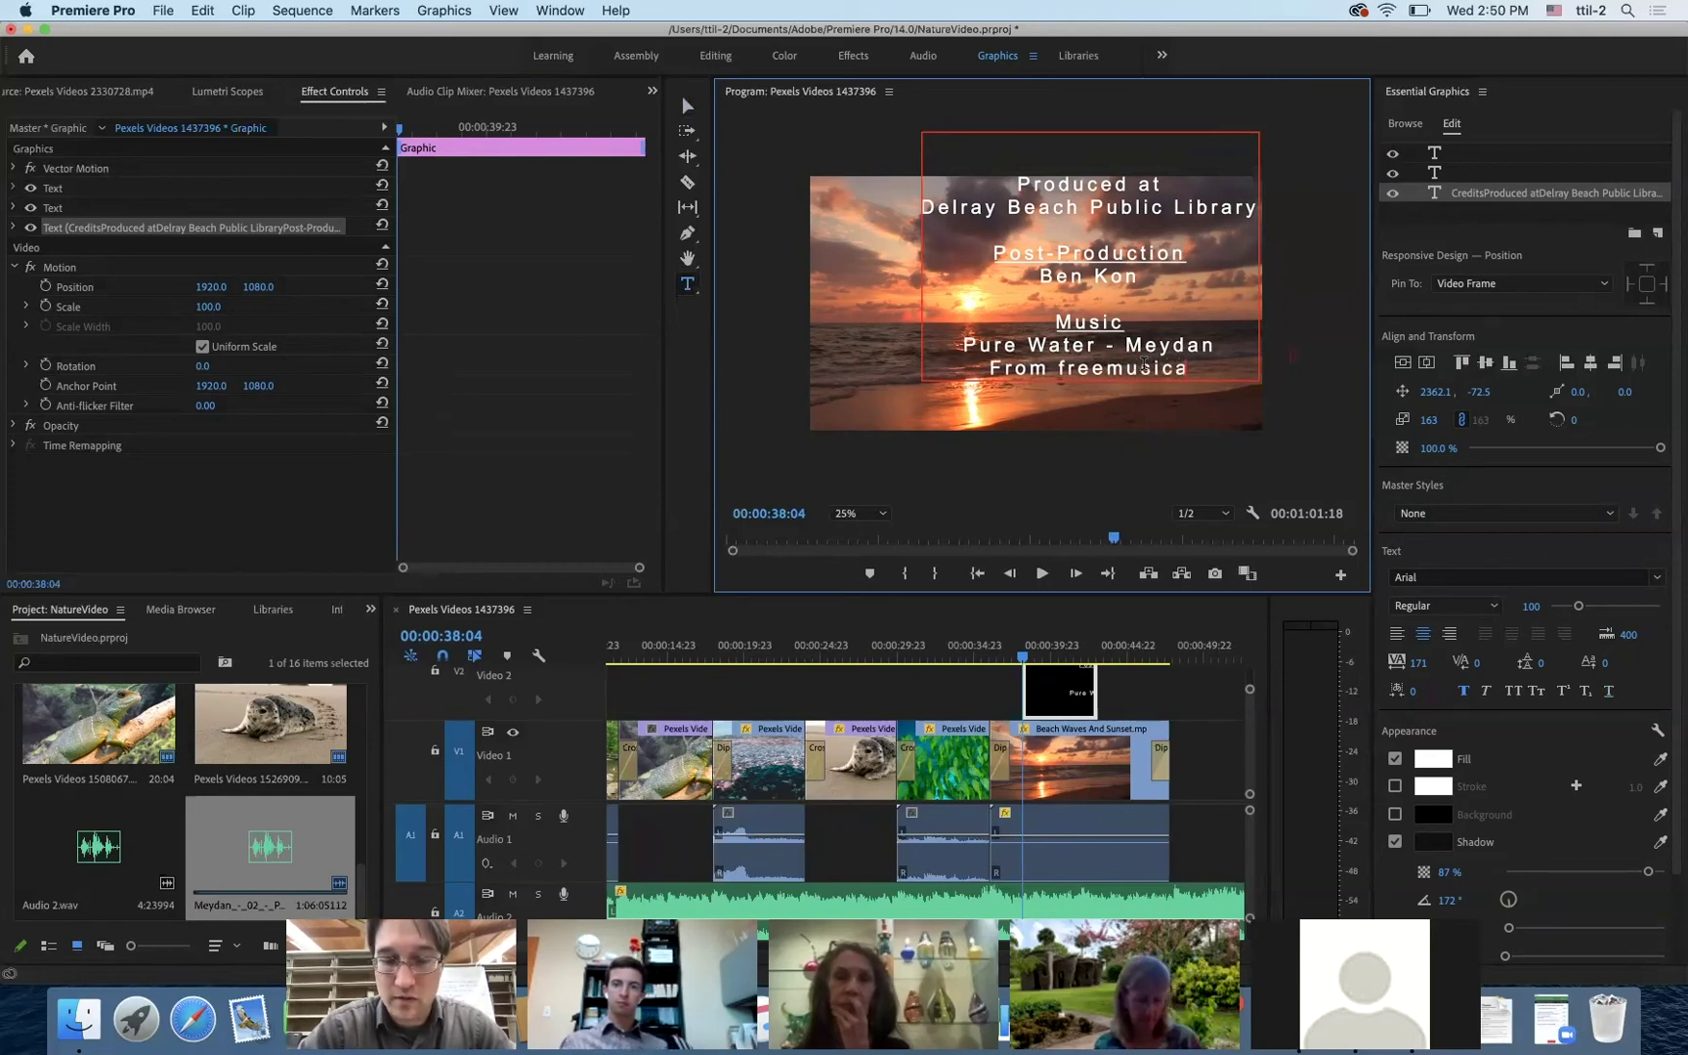
text(rchive.)
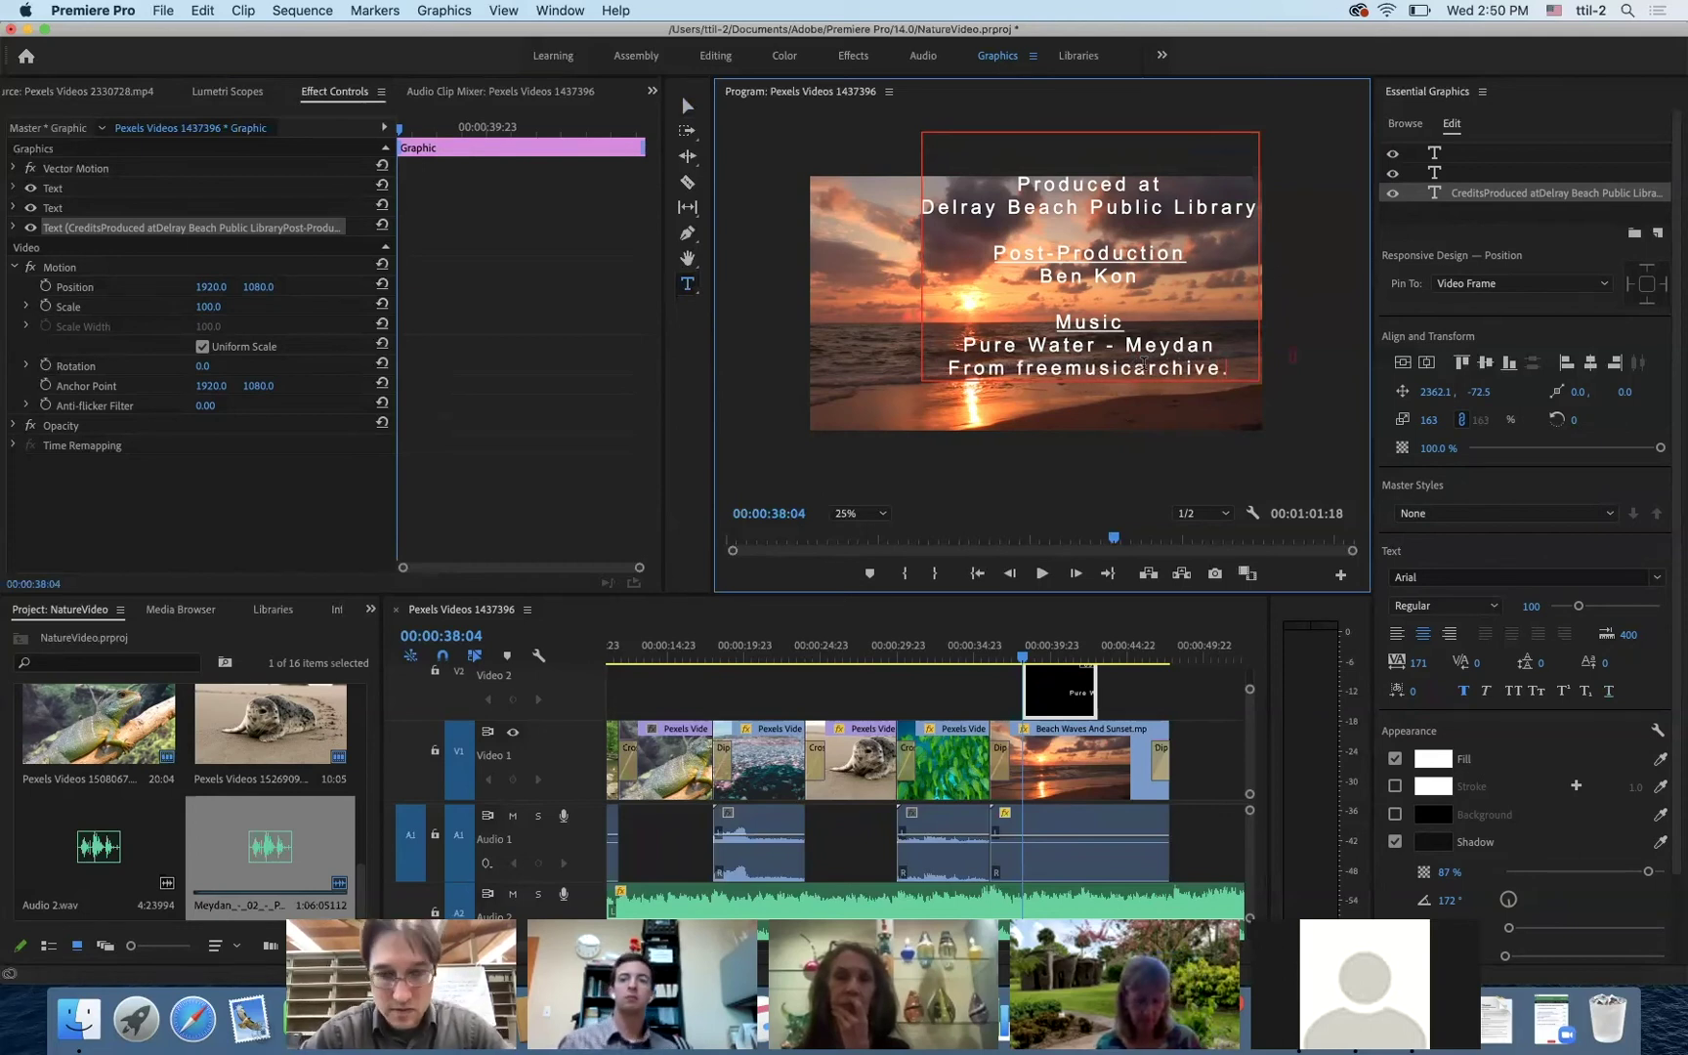
text(org)
- Load freemusicarchive.org in Safari to confirm the address, then return to Premiere Pro
click(192, 1019)
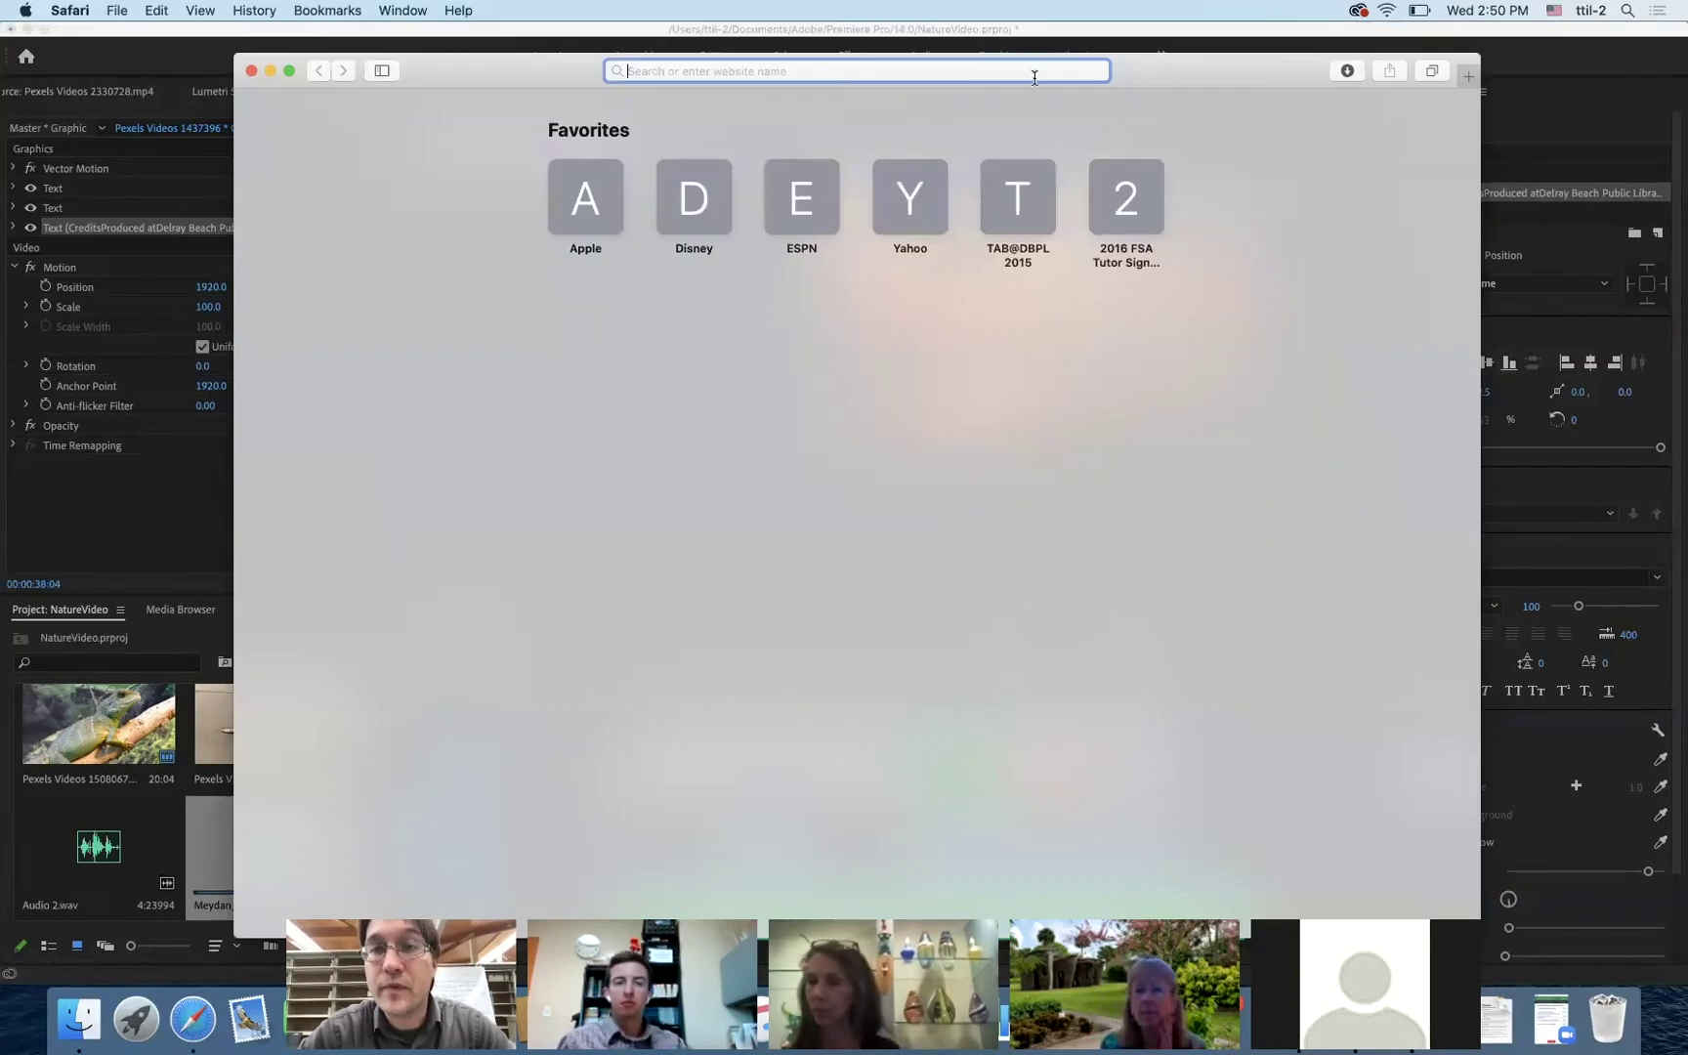
text(free)
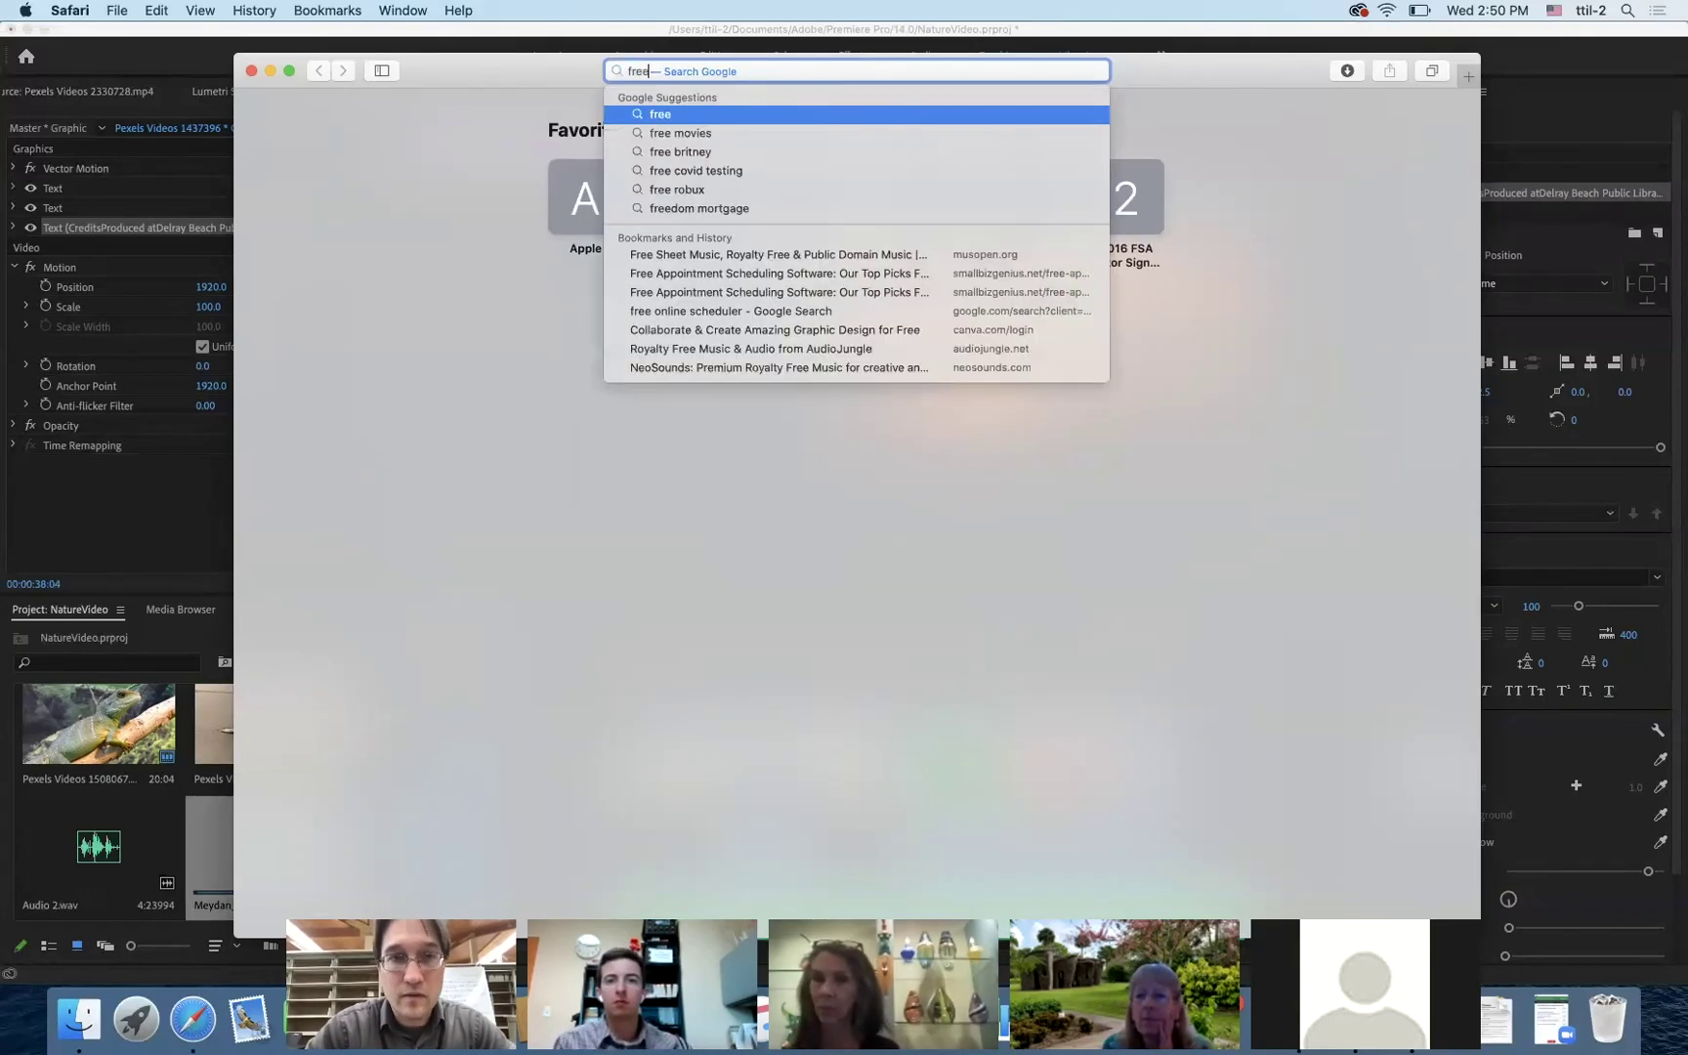
text(musicarchive.org)
key(Return)
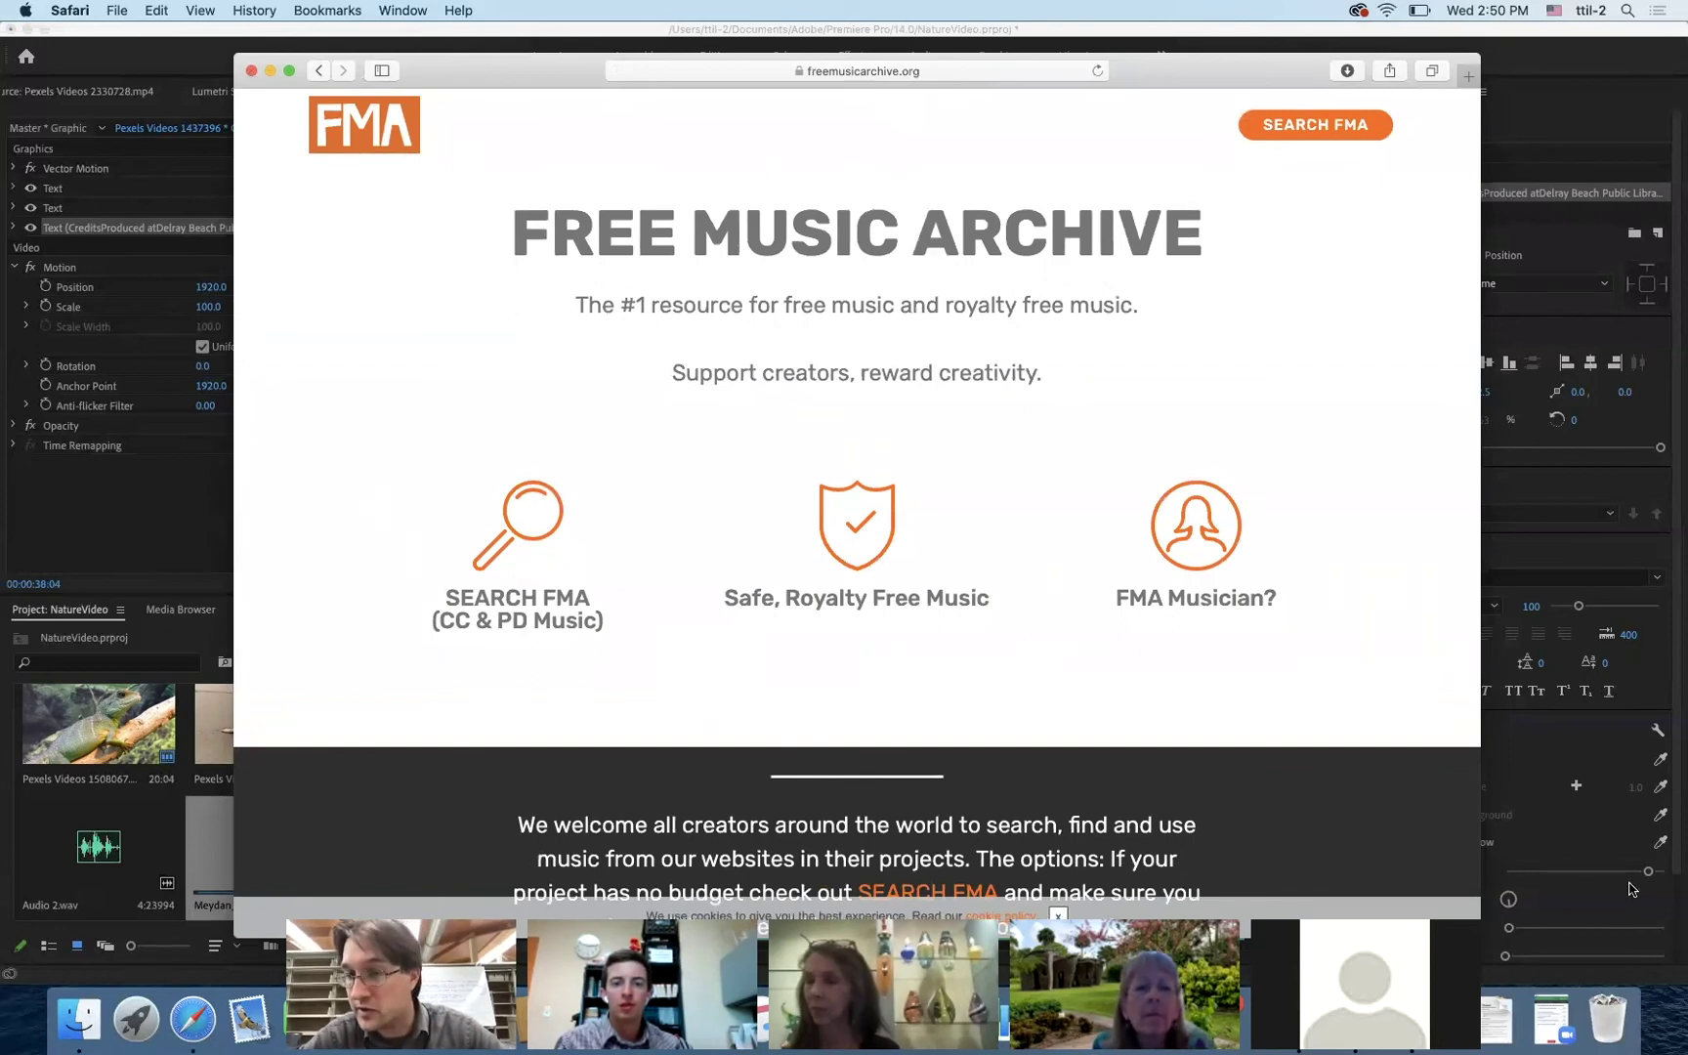
click(1145, 46)
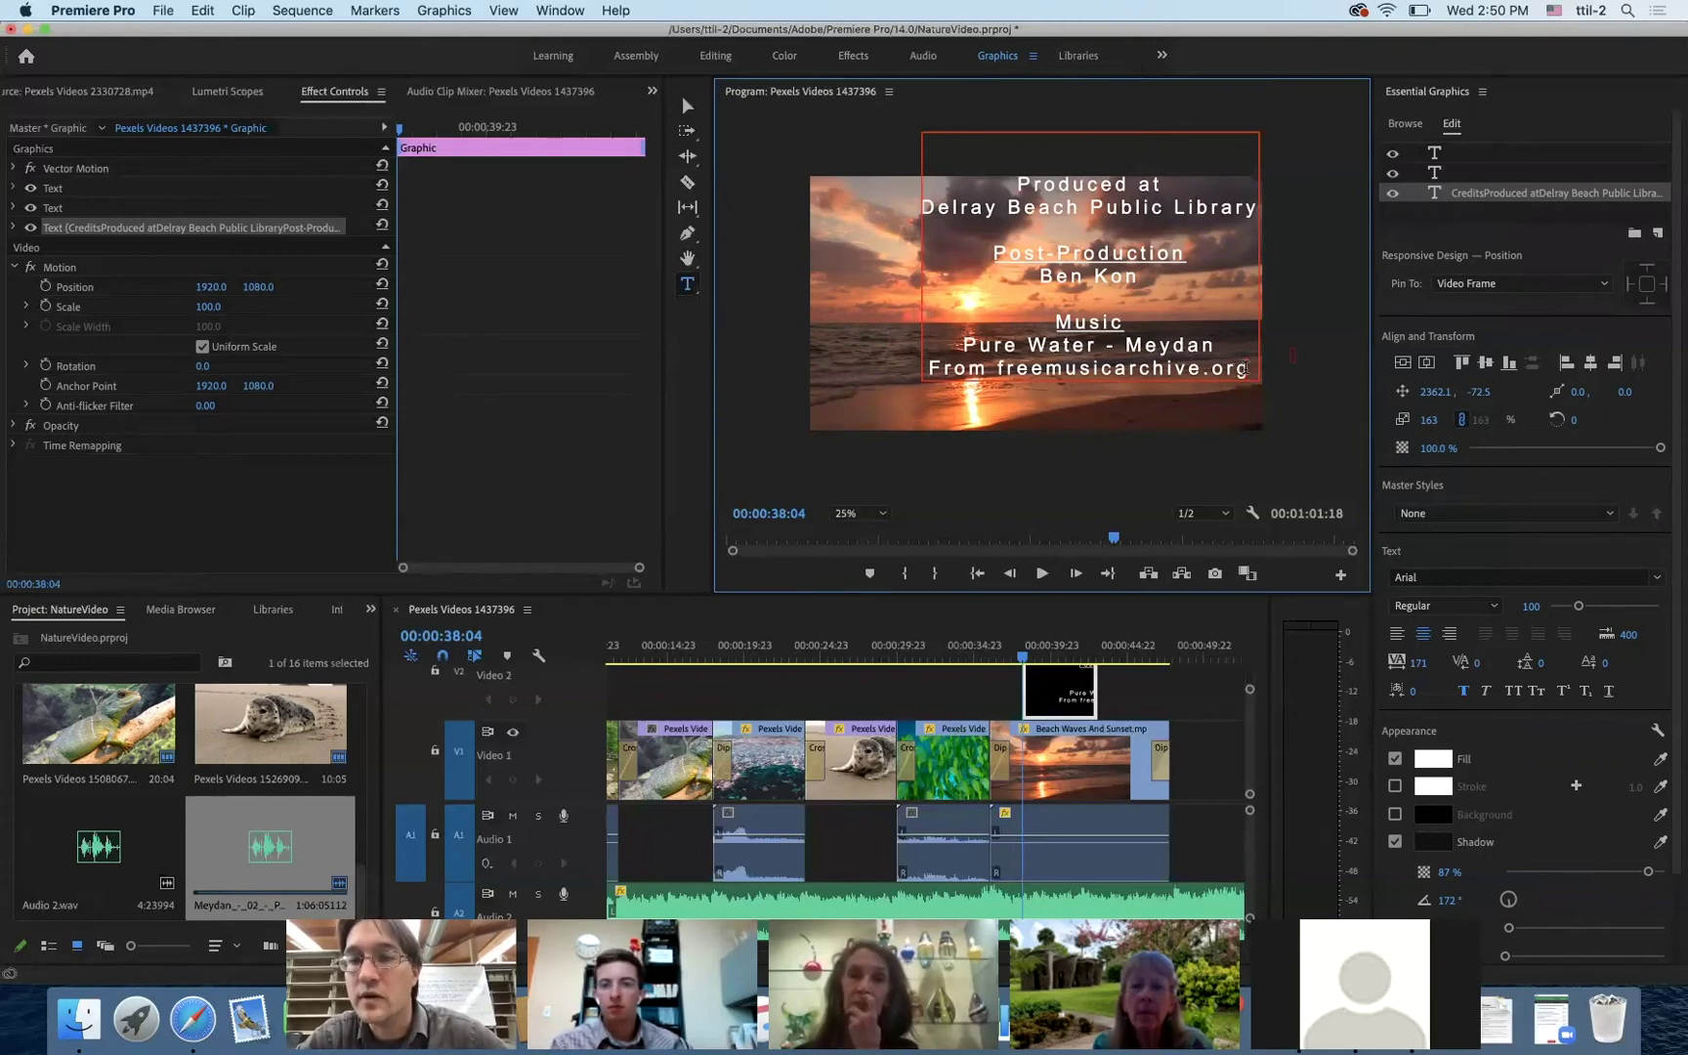
- Start a new line under the freemusicarchive.org credit reading 'CC BY'
key(Return)
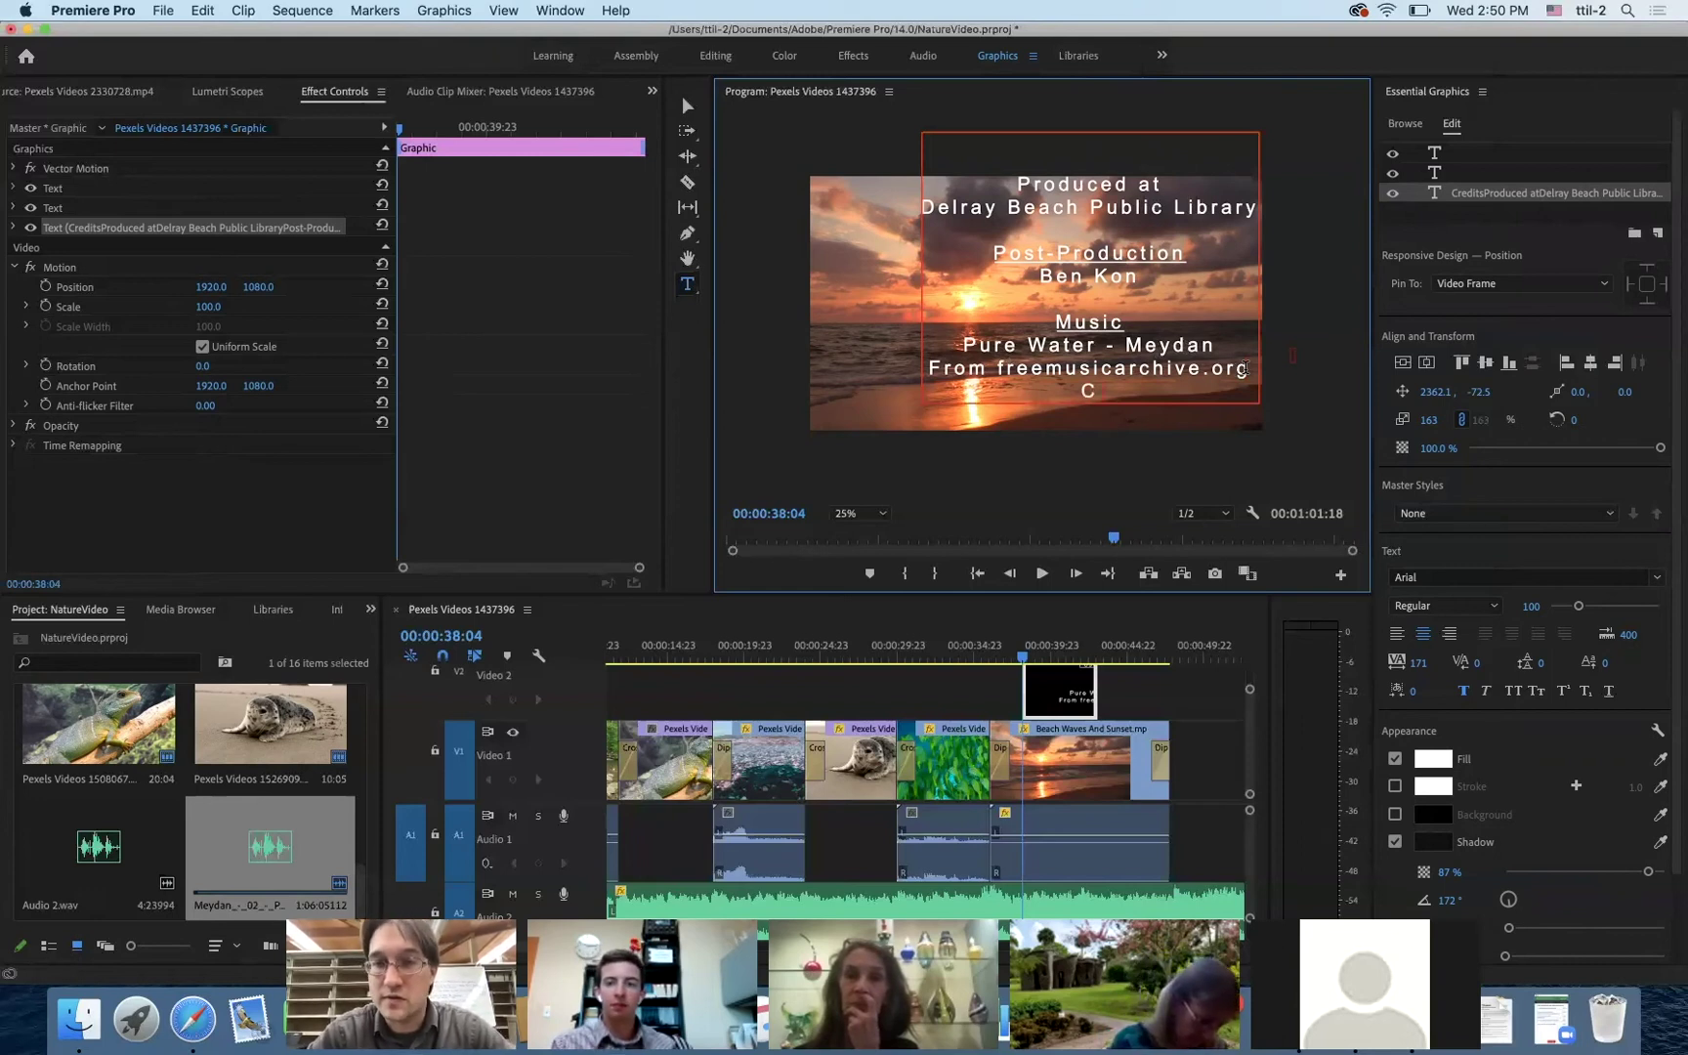
text(CC BY)
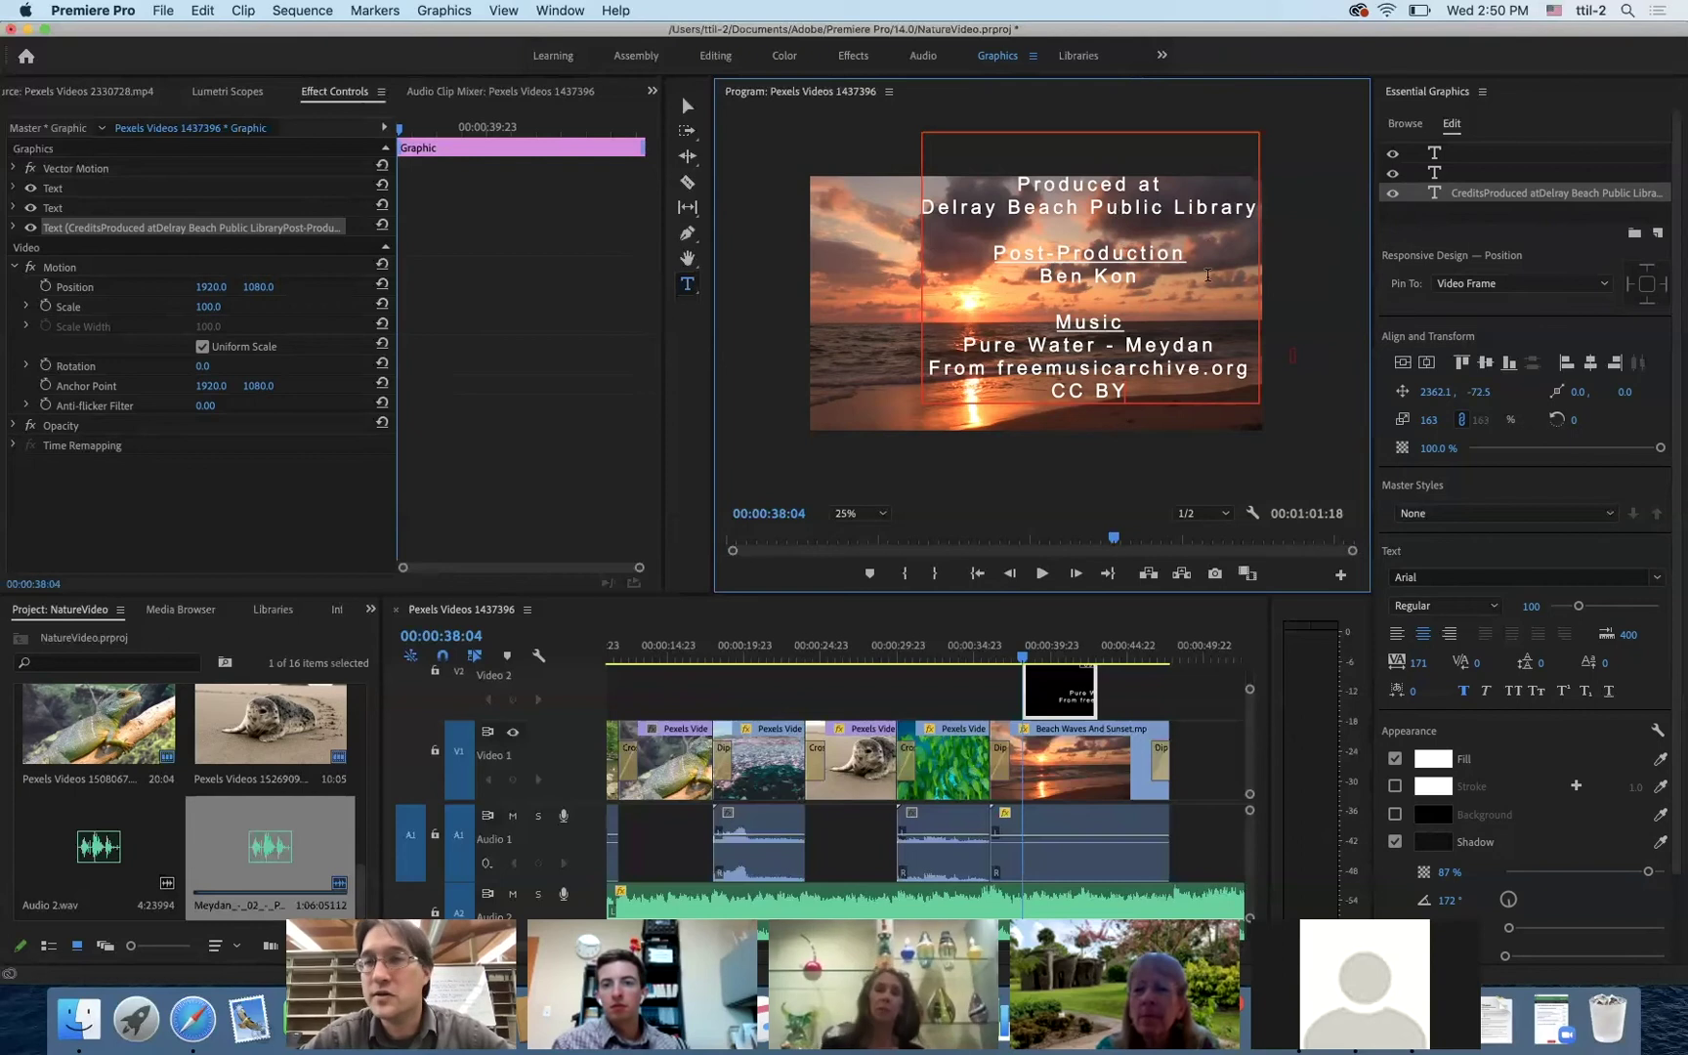
click(688, 107)
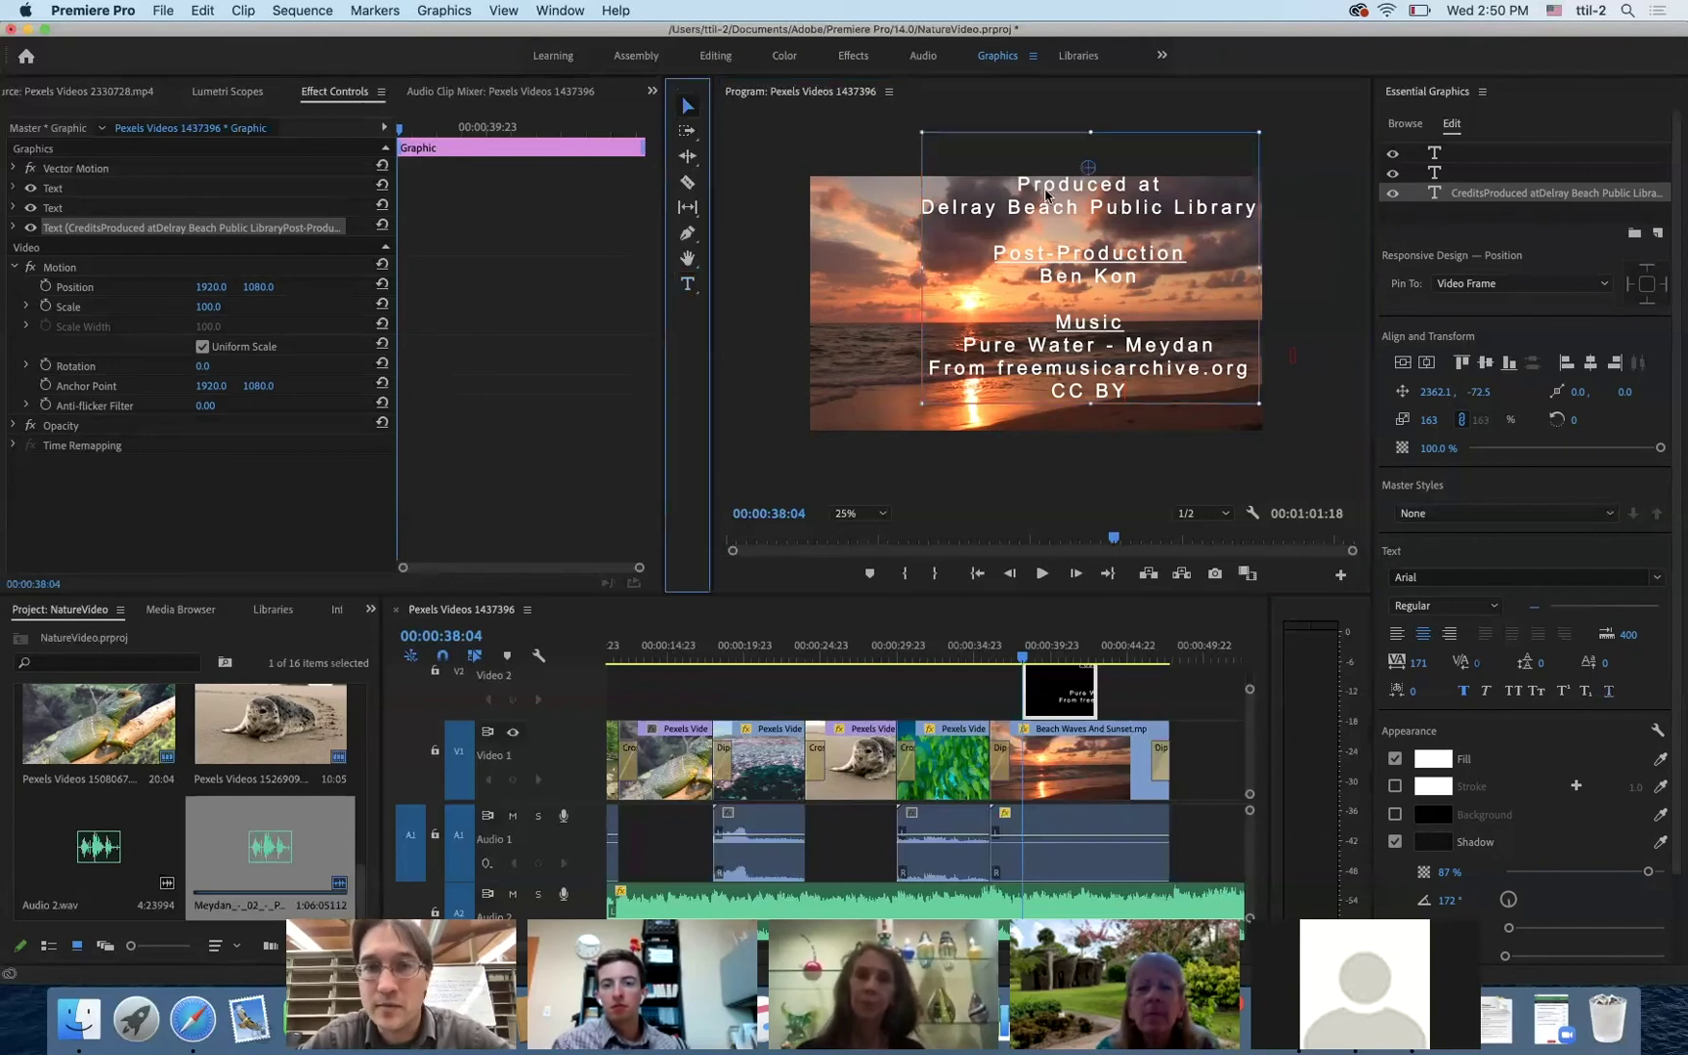
click(1051, 706)
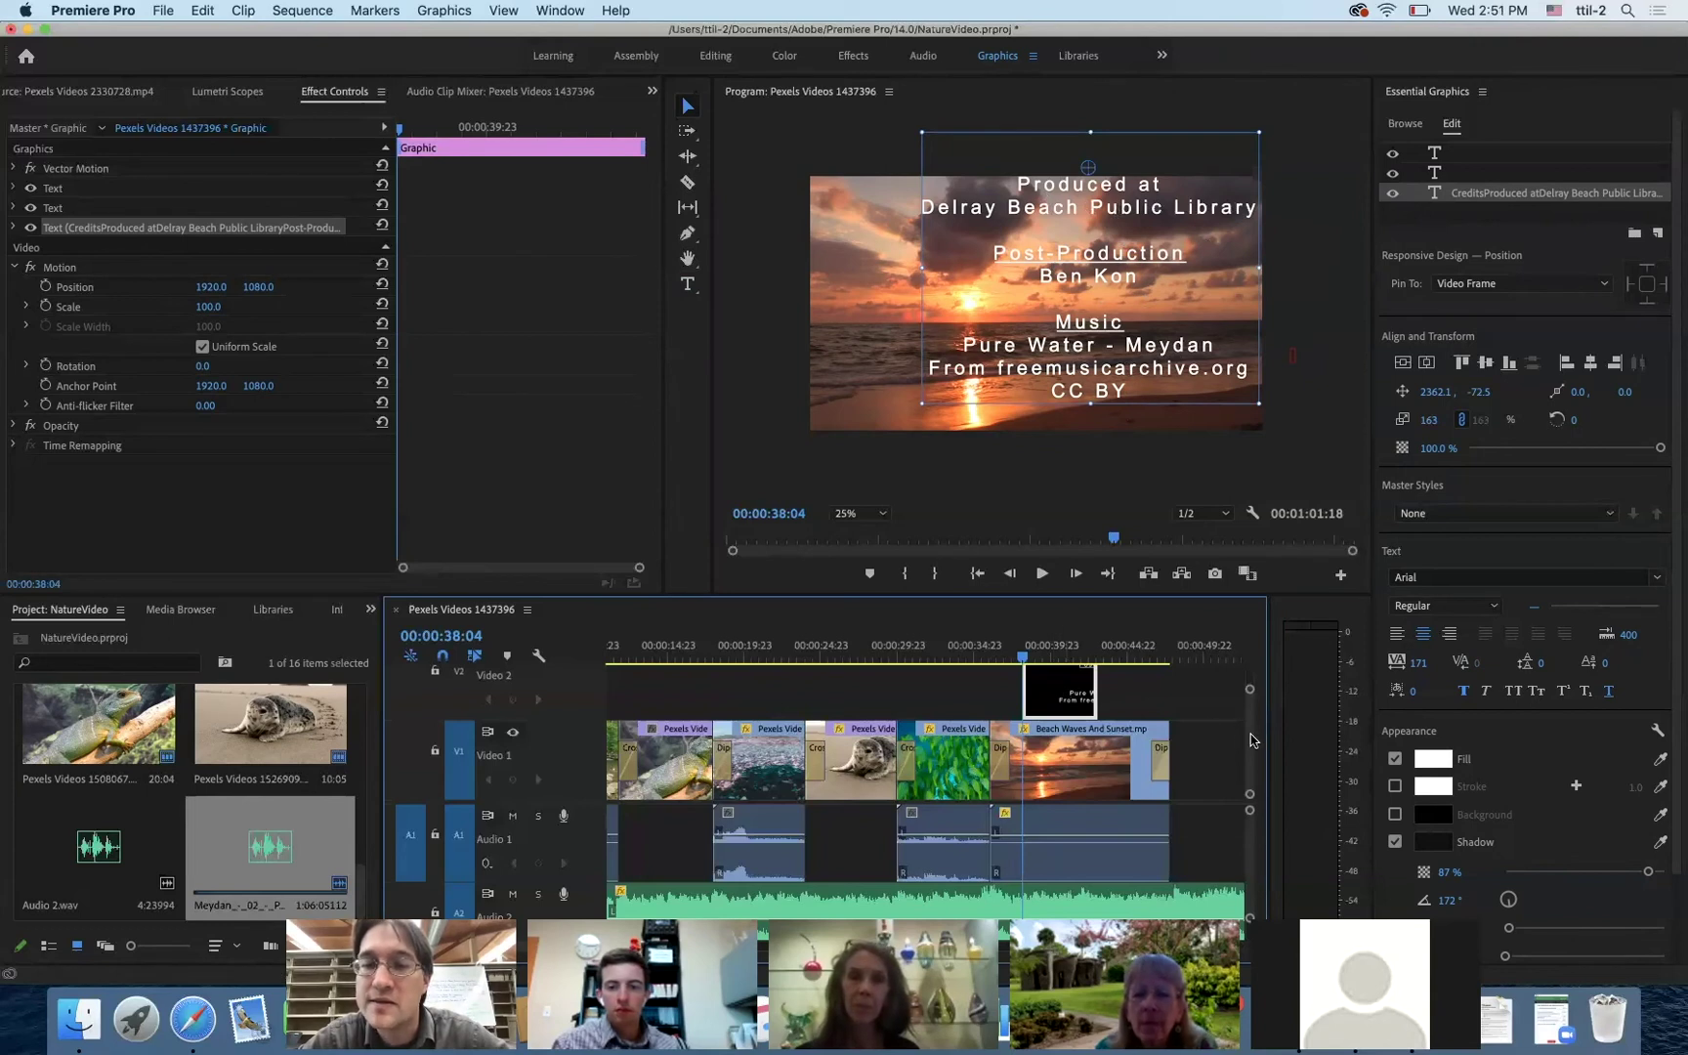
scroll(1254, 740, up, 3)
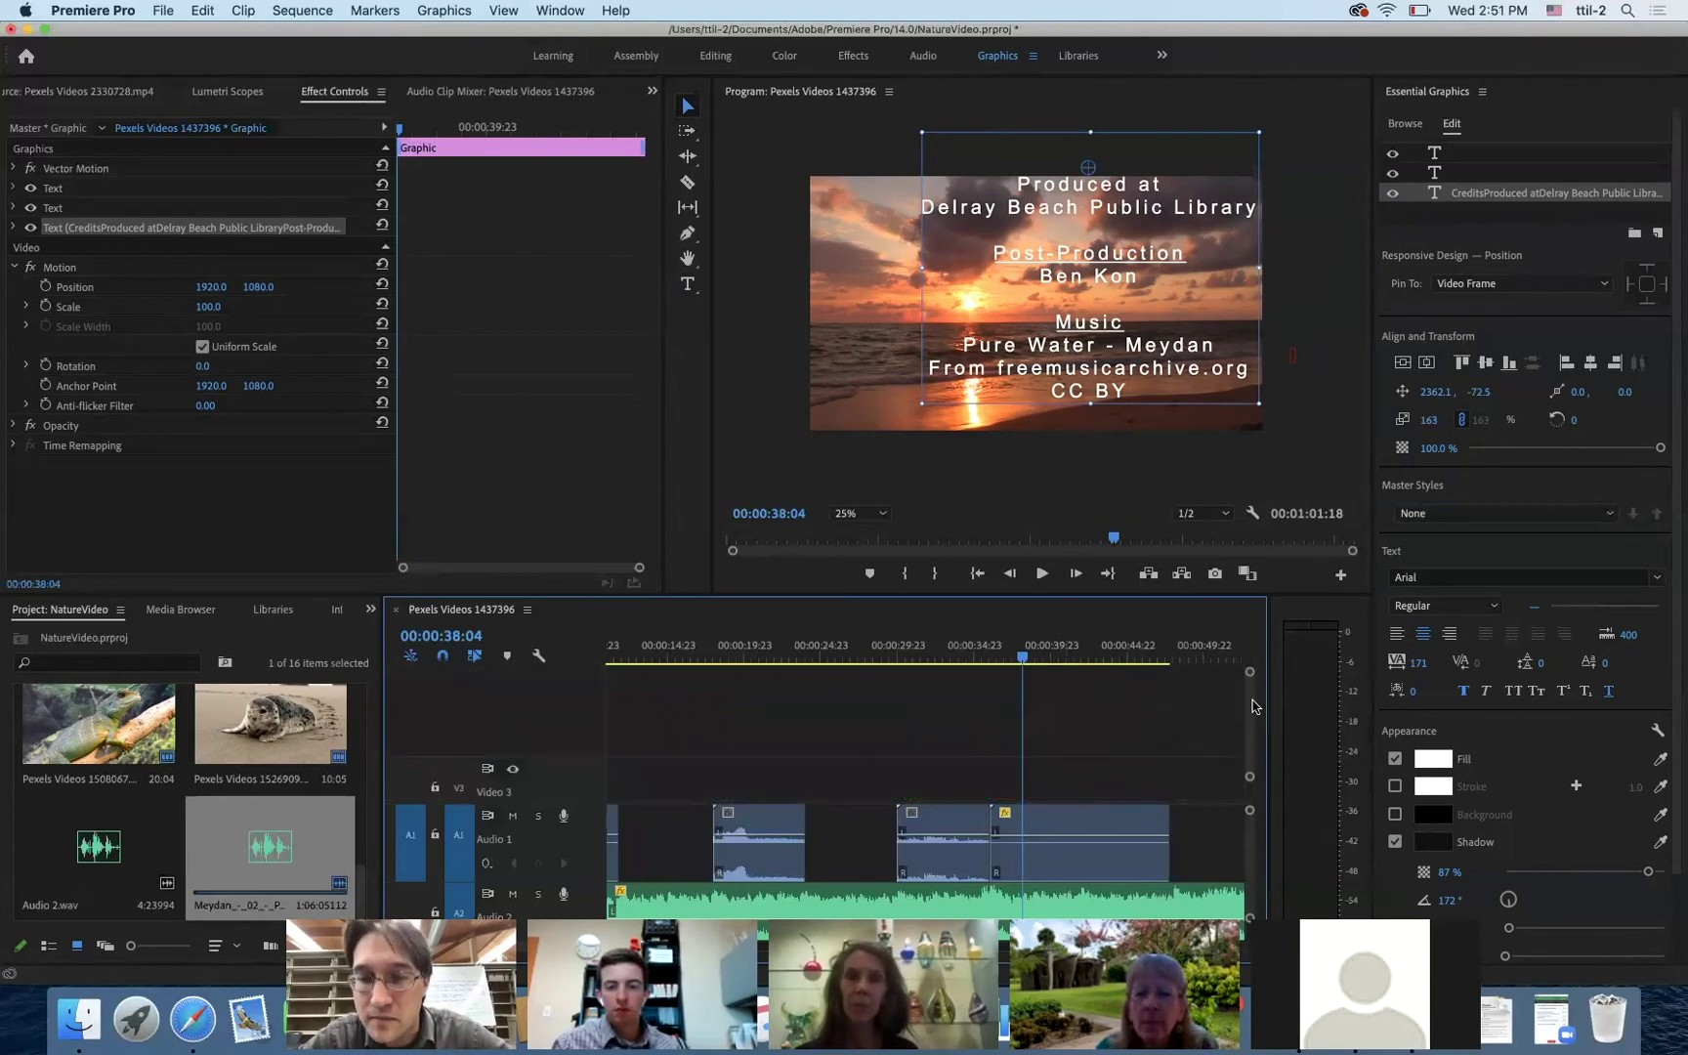
scroll(1254, 706, down, 3)
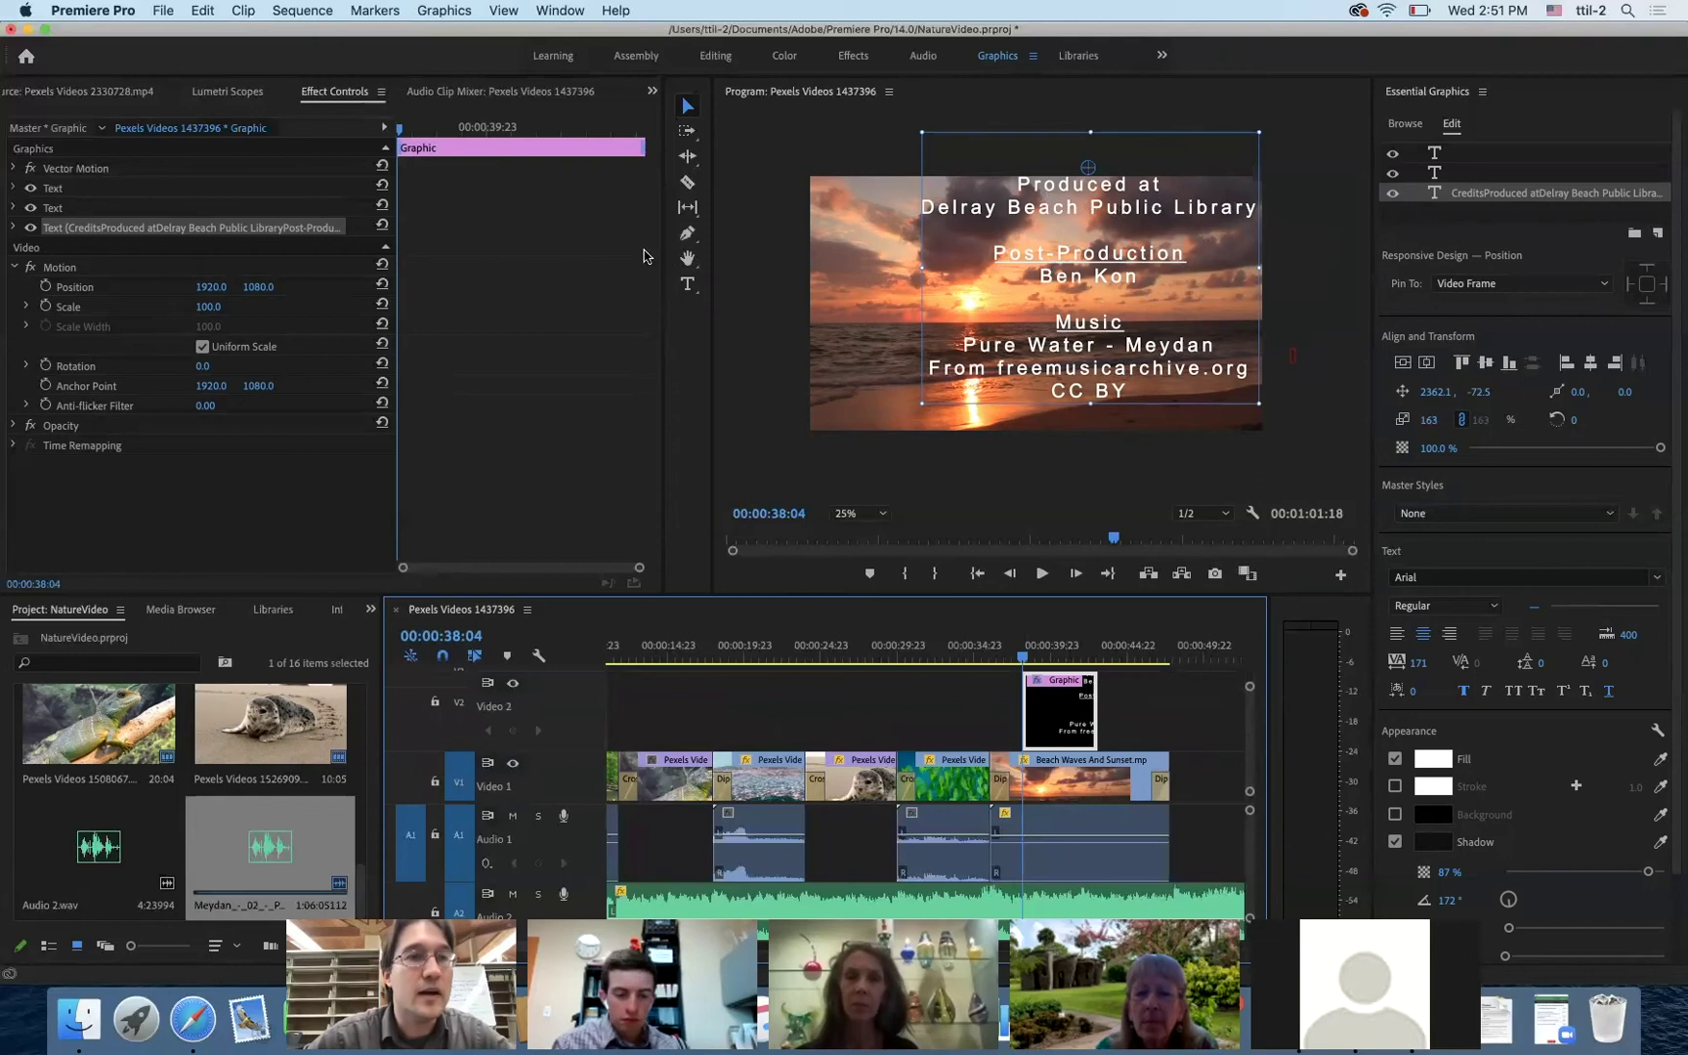
click(349, 96)
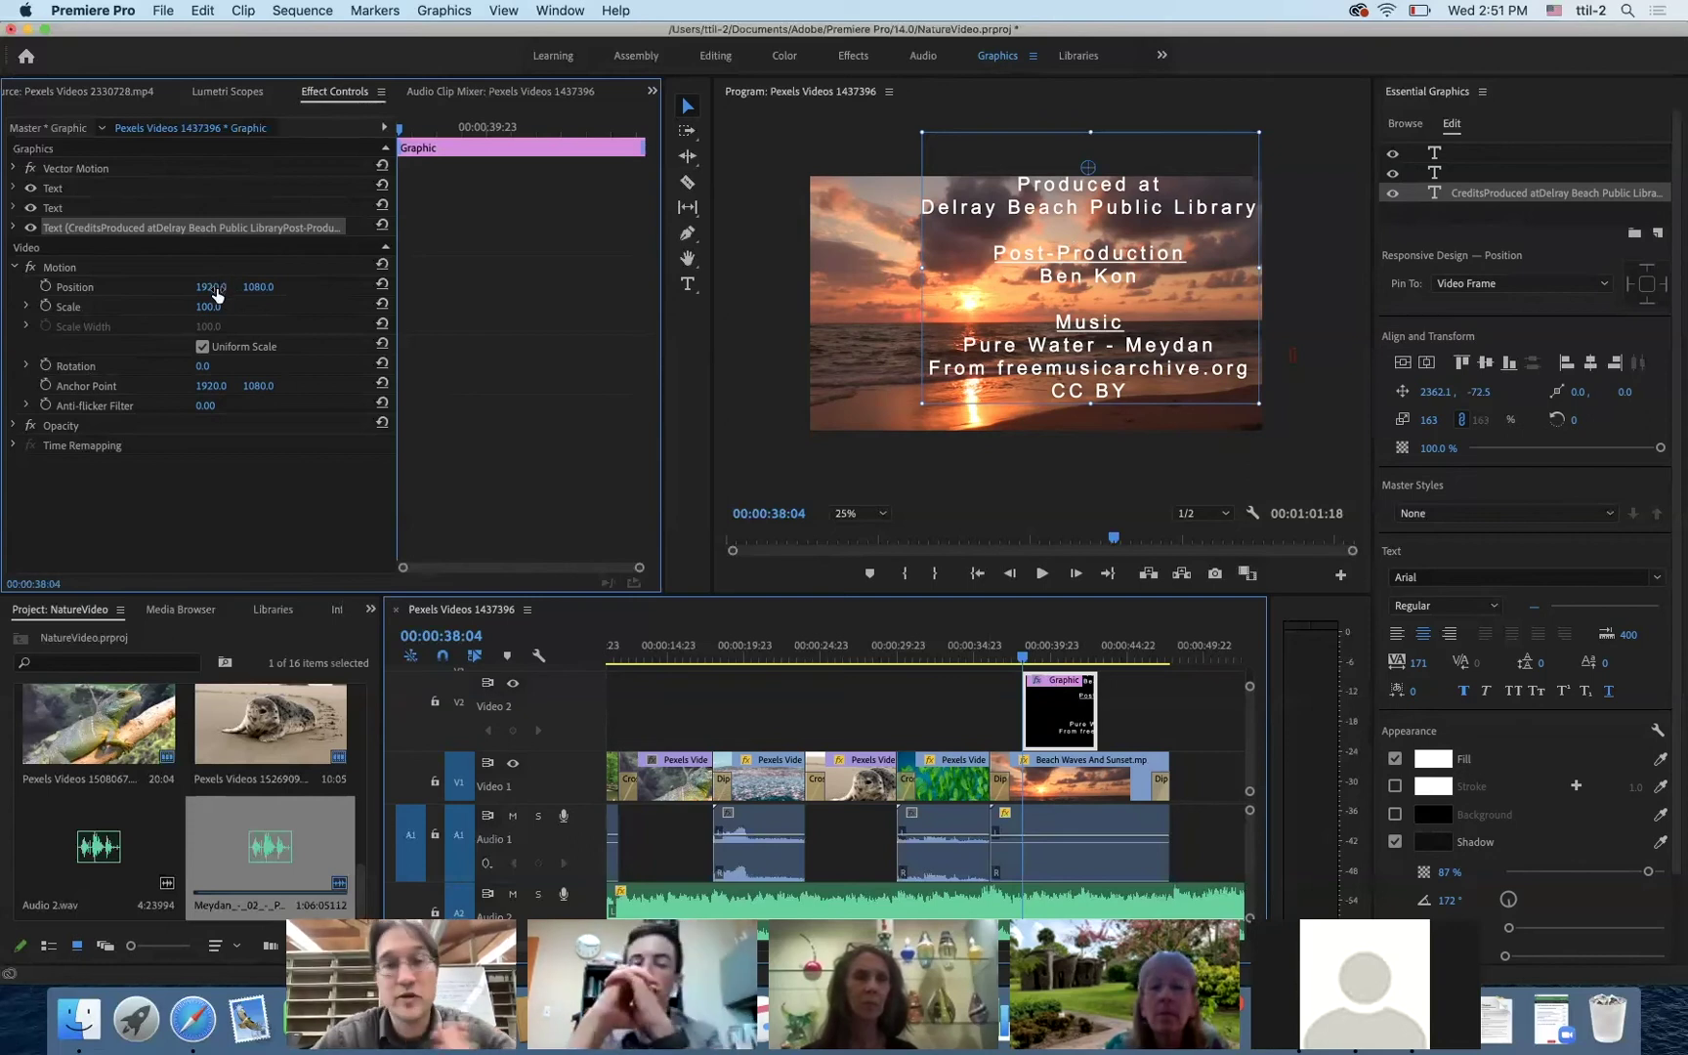
- Shift the credits to Position X 1604, preview them, and enable Position keyframing
drag(211, 286, 38, 286)
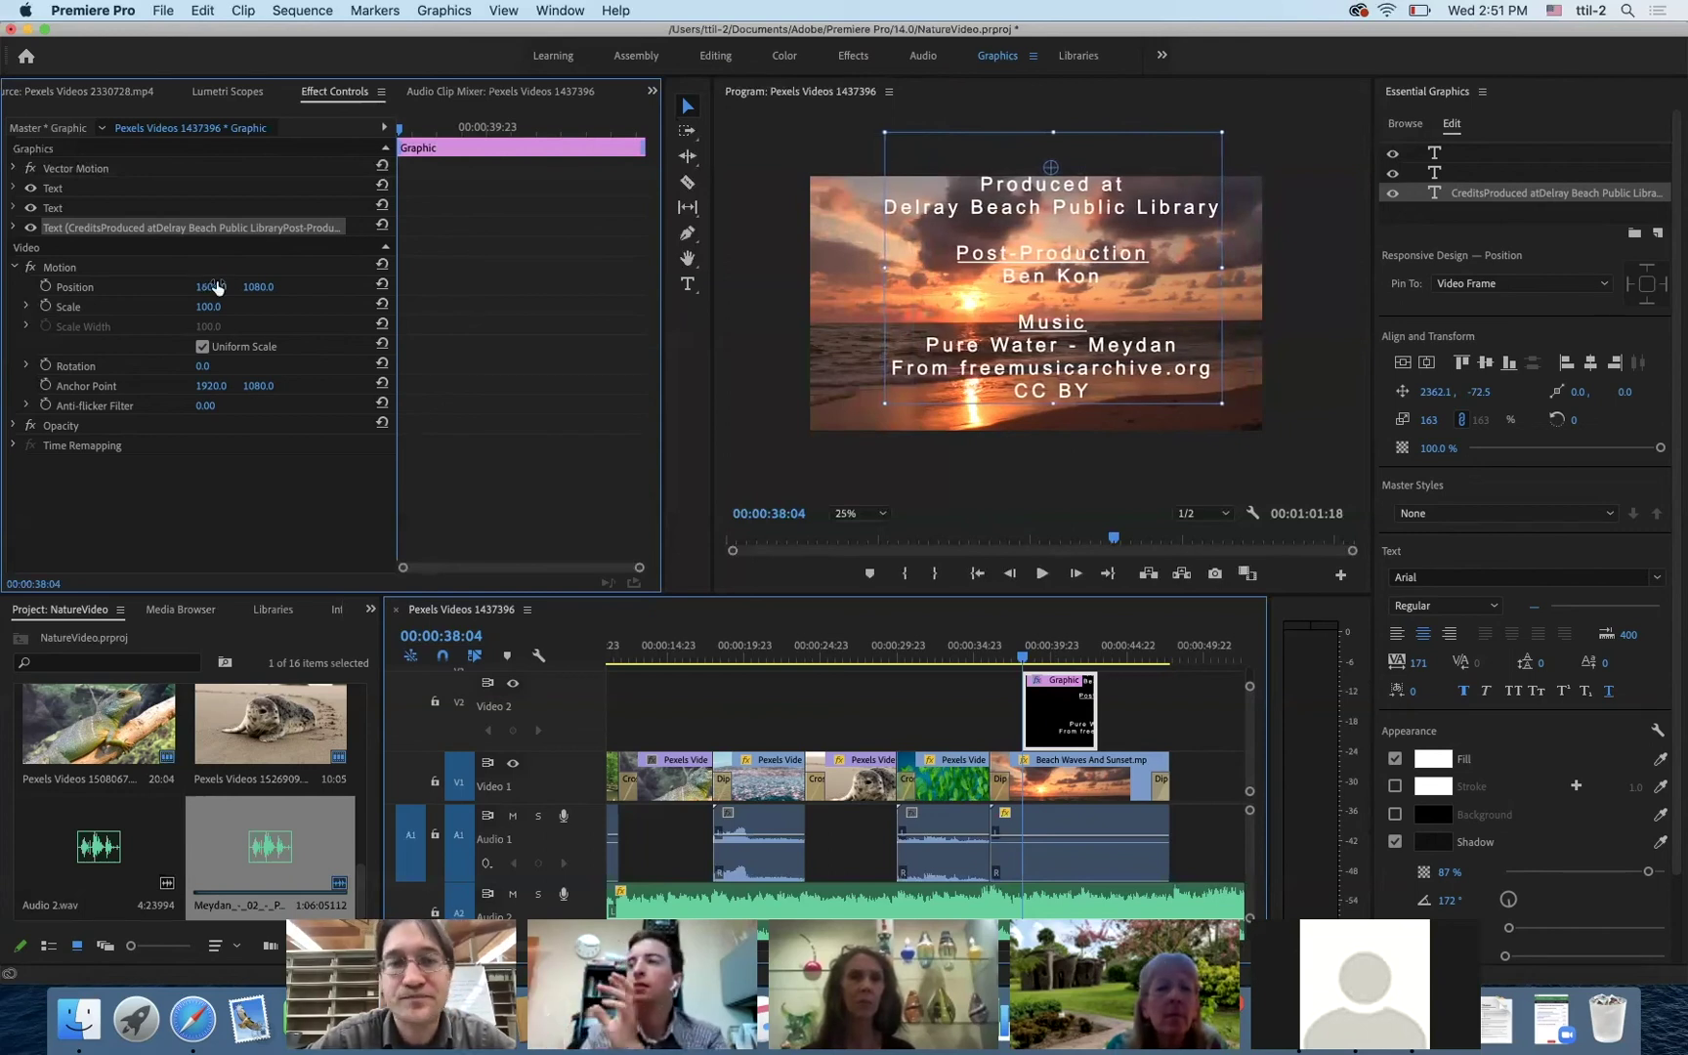
click(258, 287)
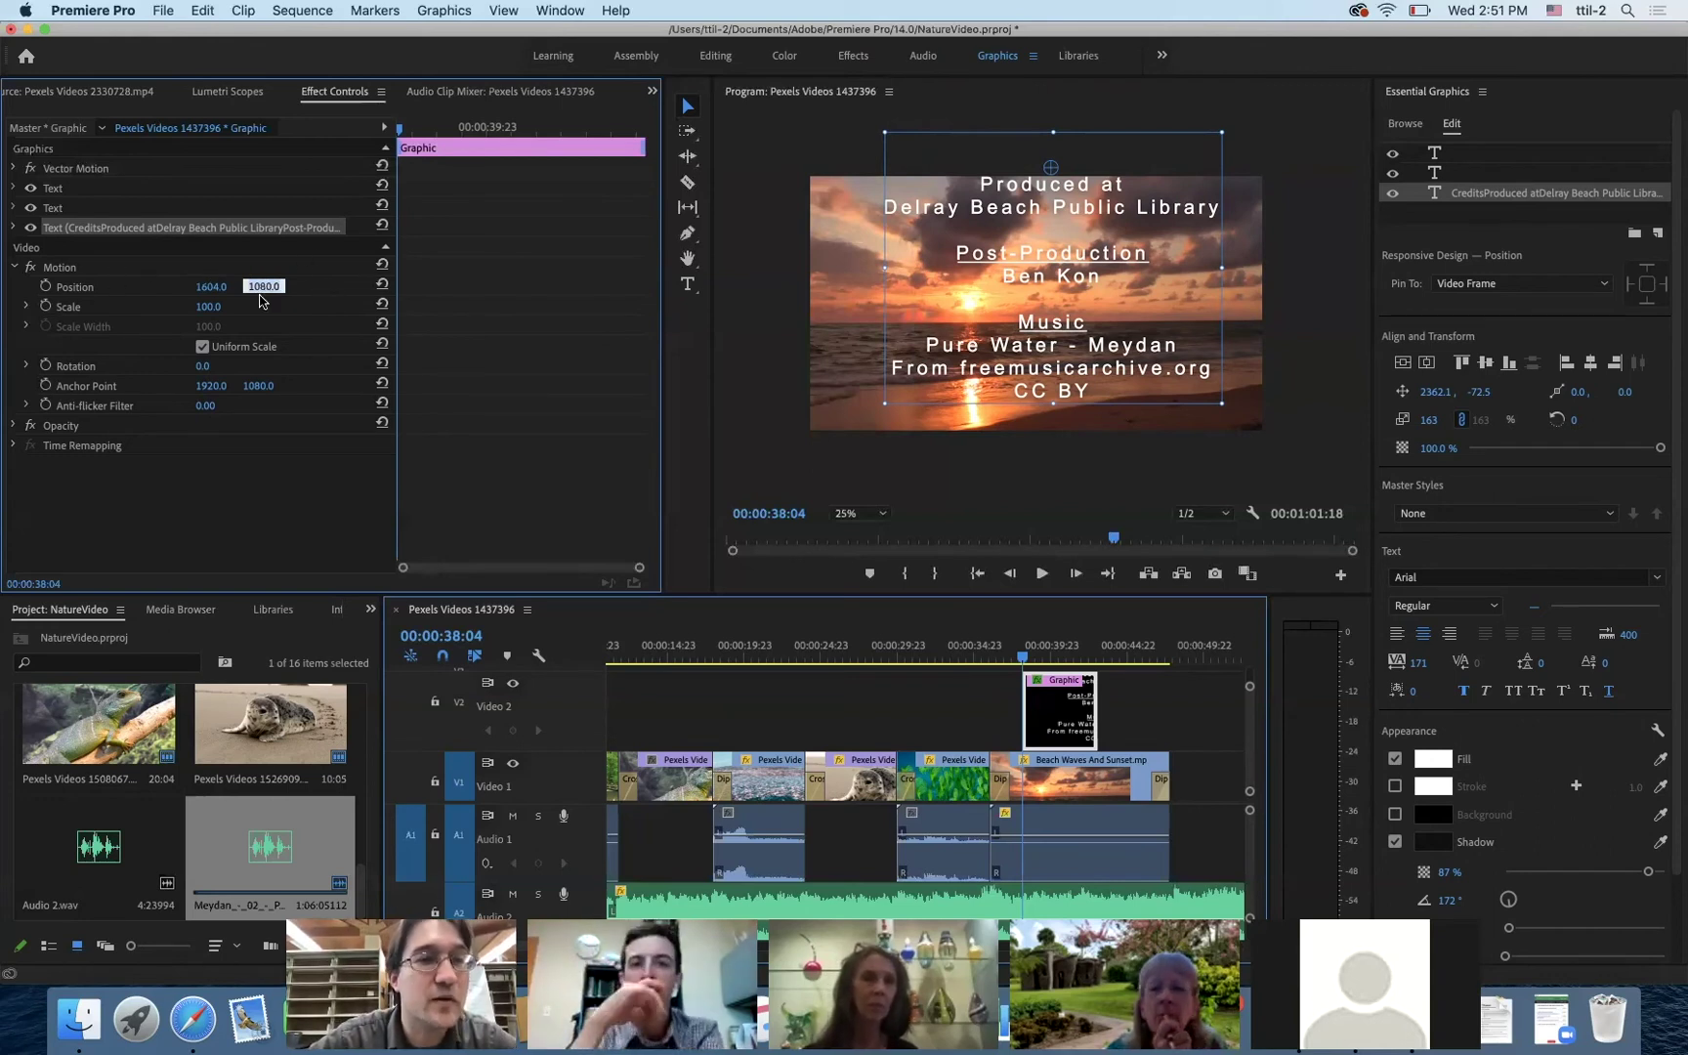
click(397, 137)
drag(414, 134, 380, 128)
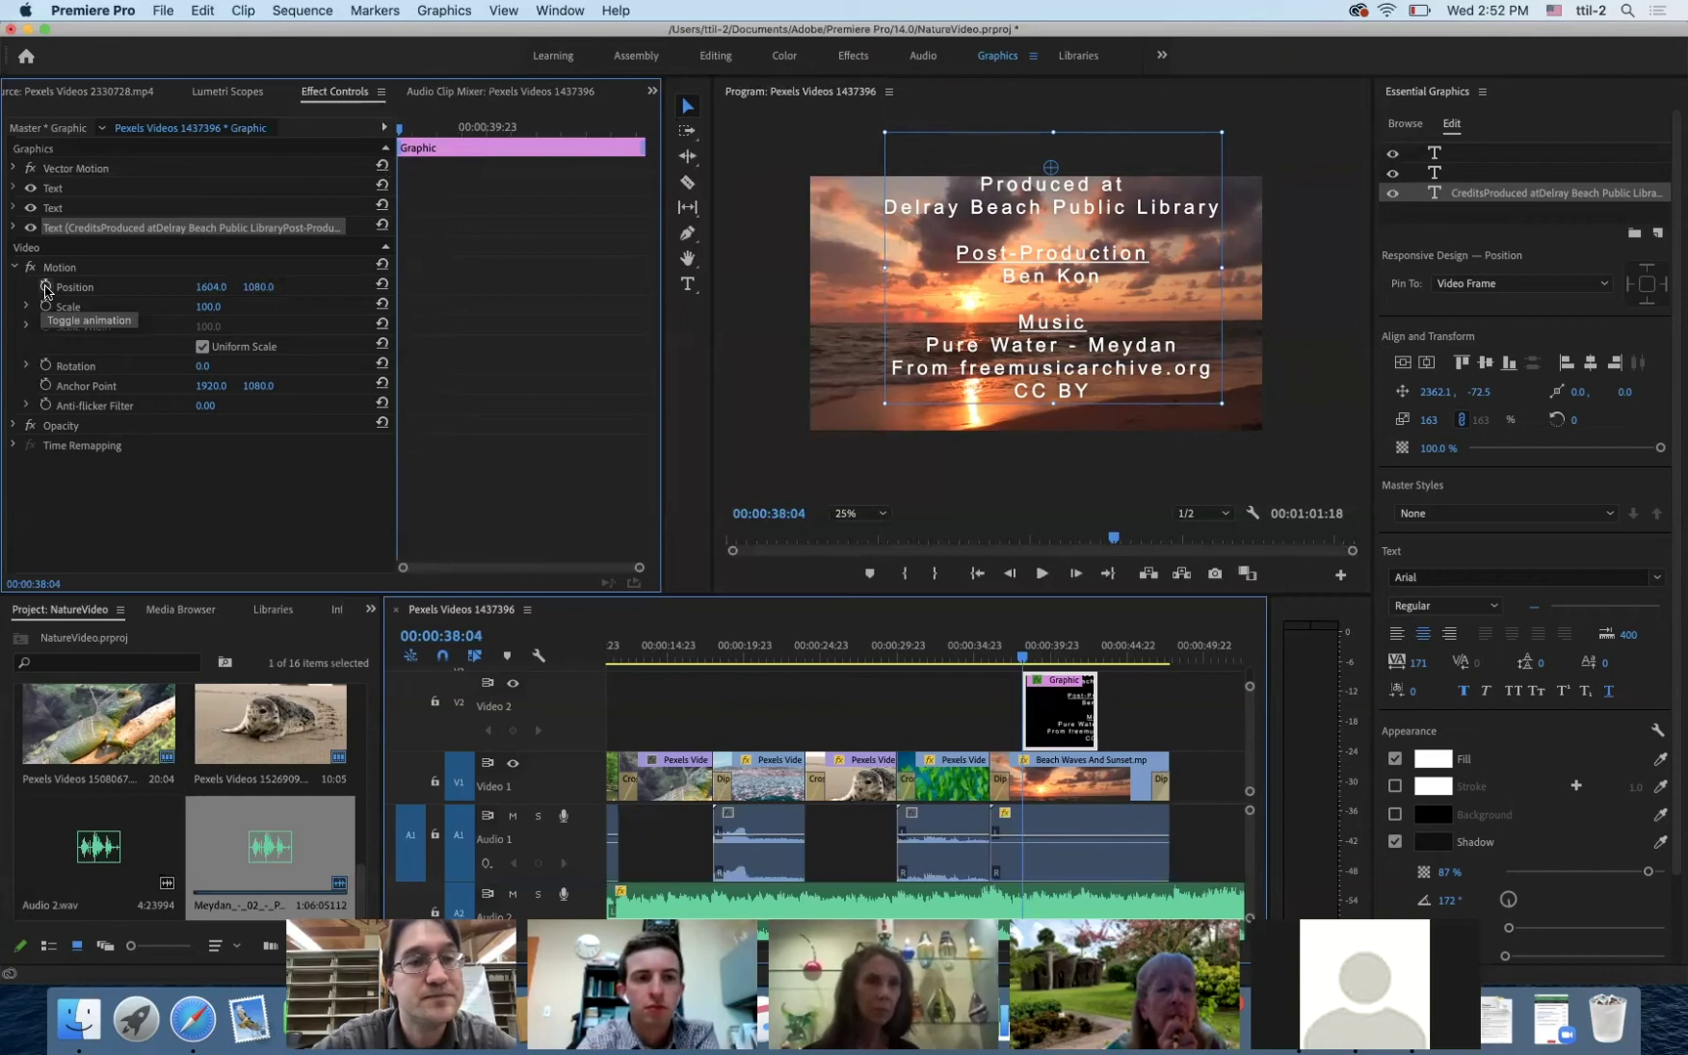
click(46, 289)
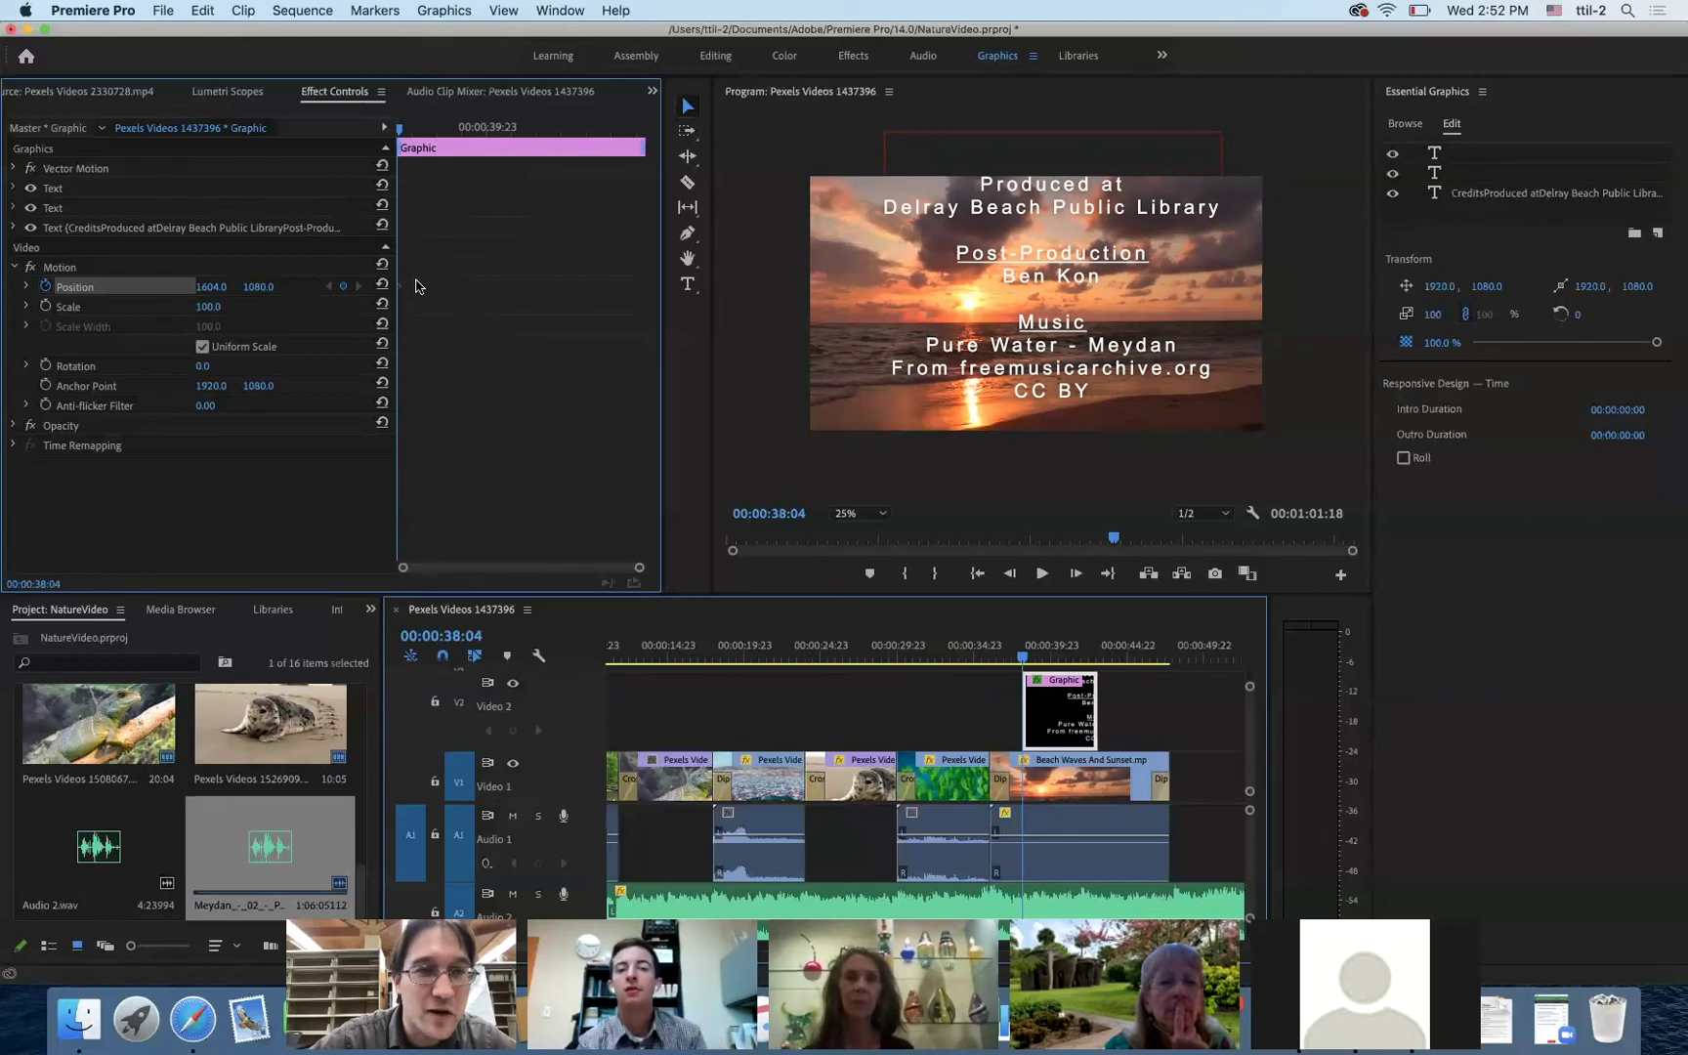
- Push the credits below the frame with a starting Position Y of 3337
click(263, 286)
click(290, 290)
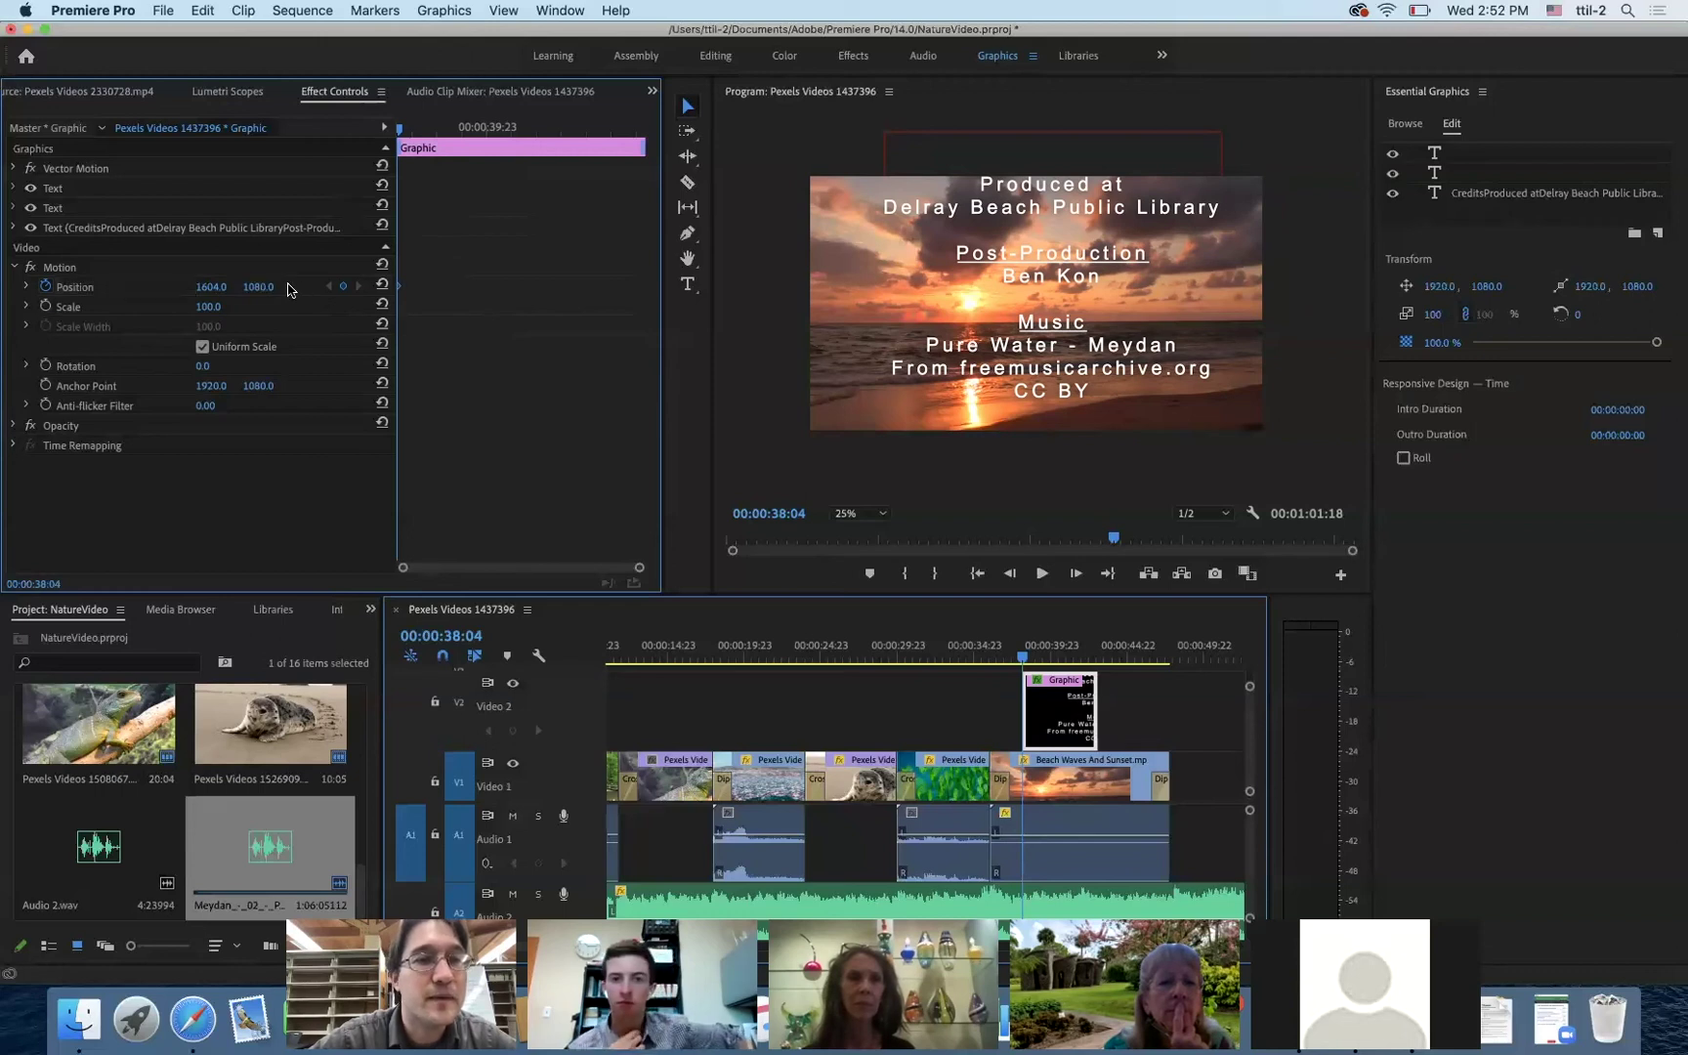
click(264, 285)
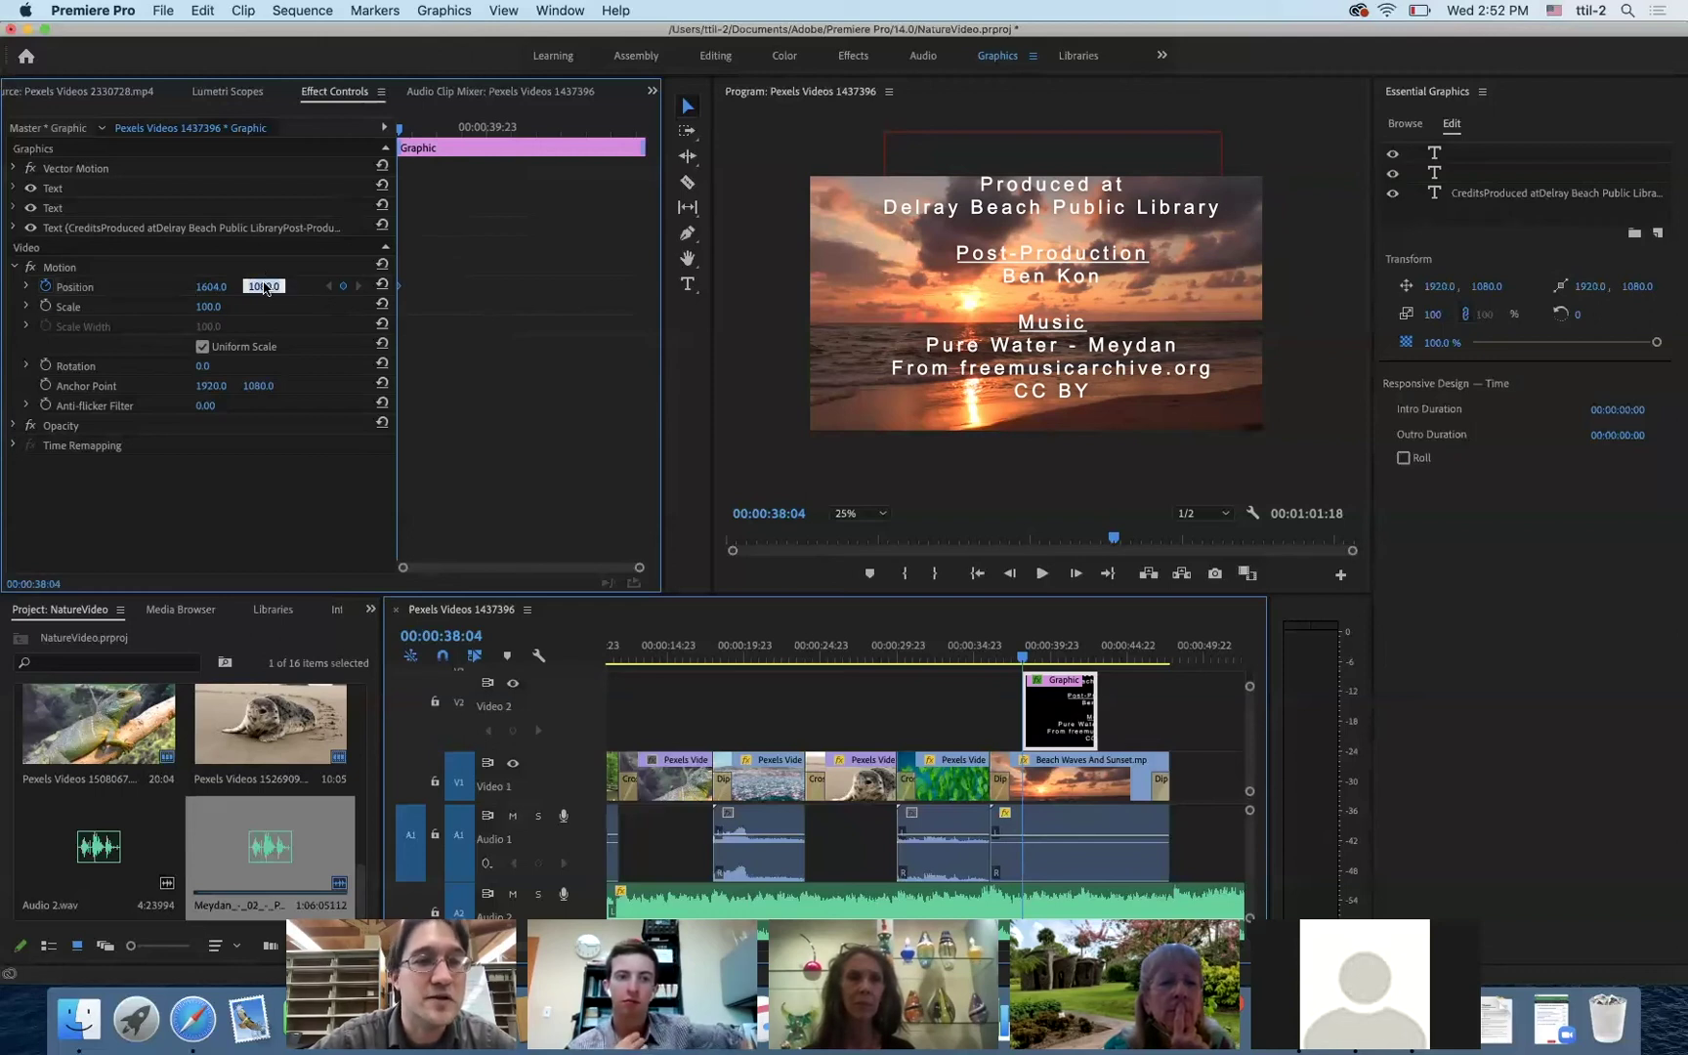
click(294, 297)
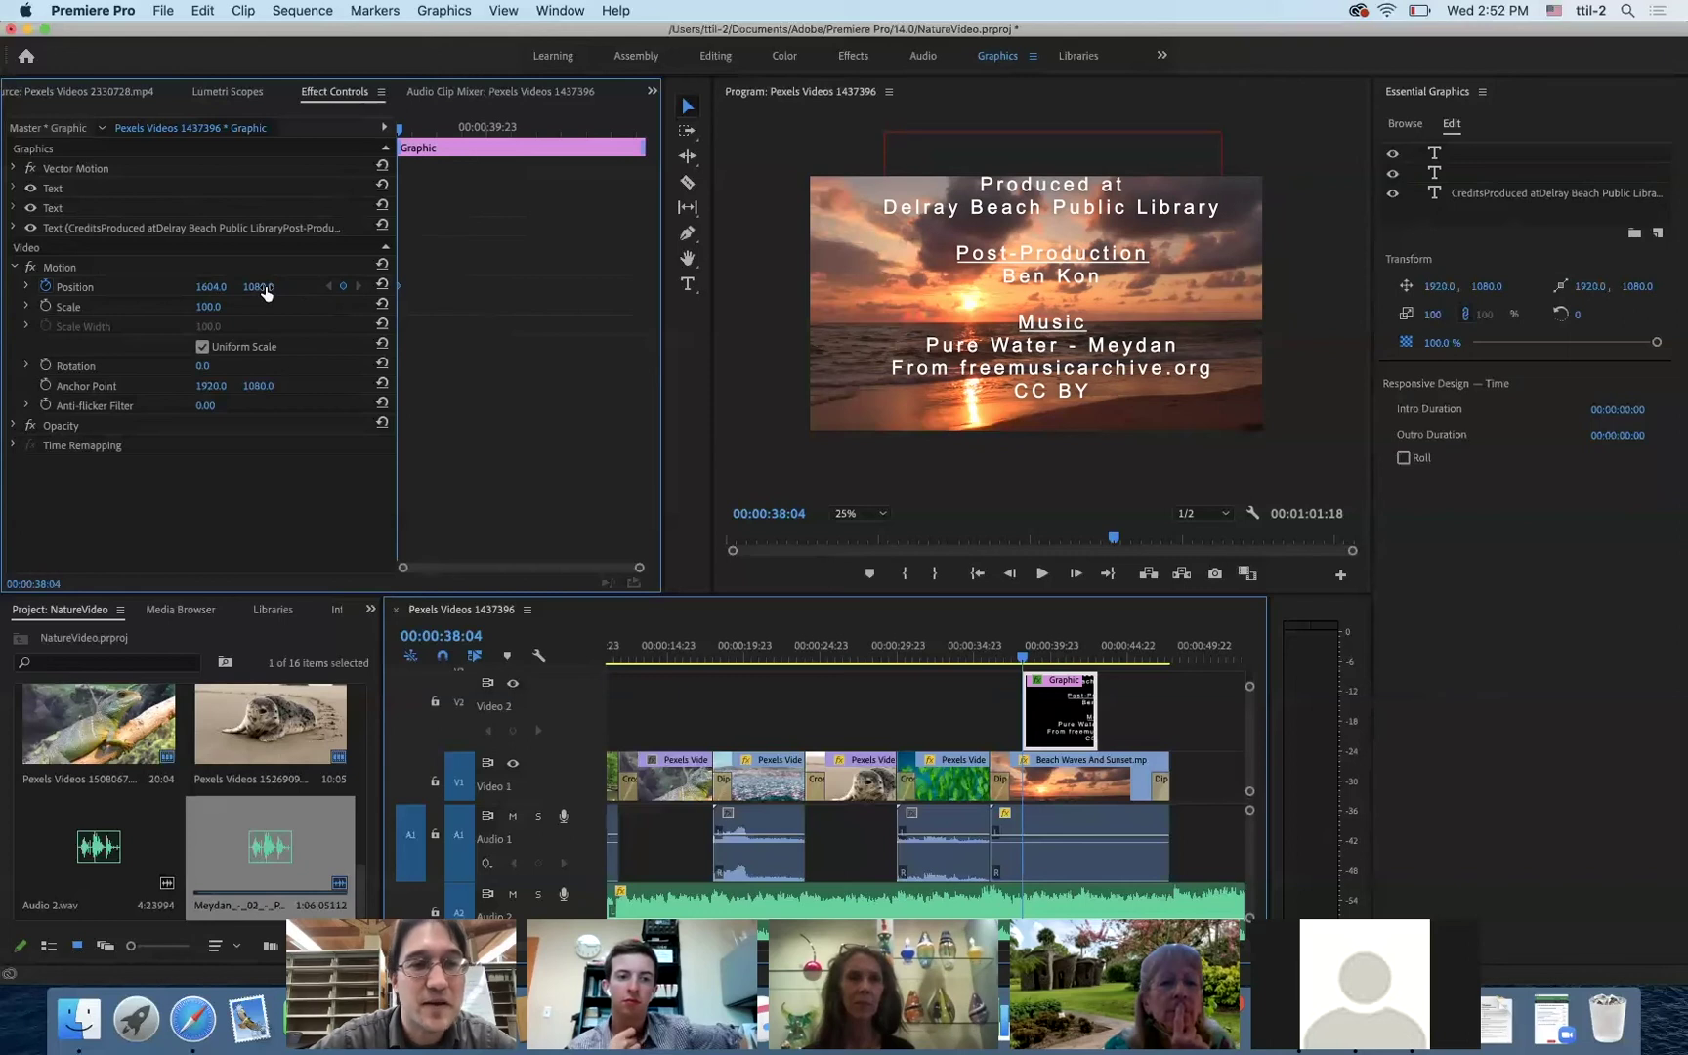
drag(259, 286, 846, 286)
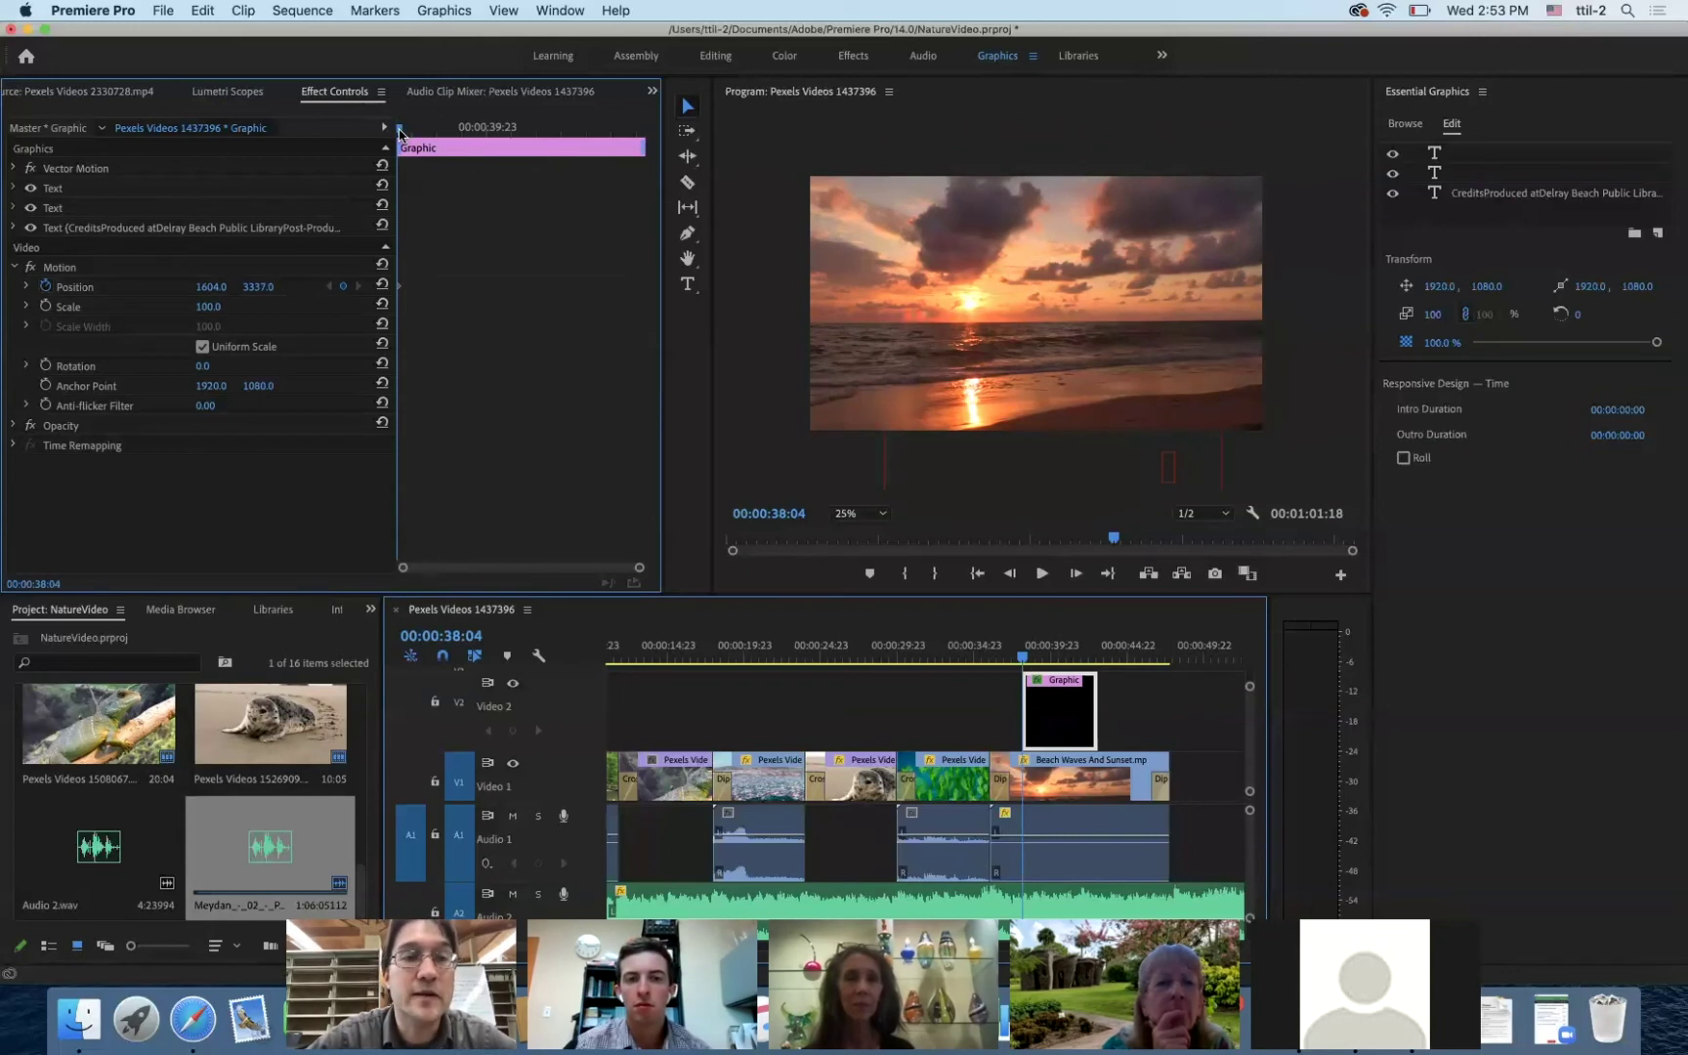
- At the clip end, keyframe Position Y at about -3197 so the credits finish above the frame
drag(398, 131, 710, 151)
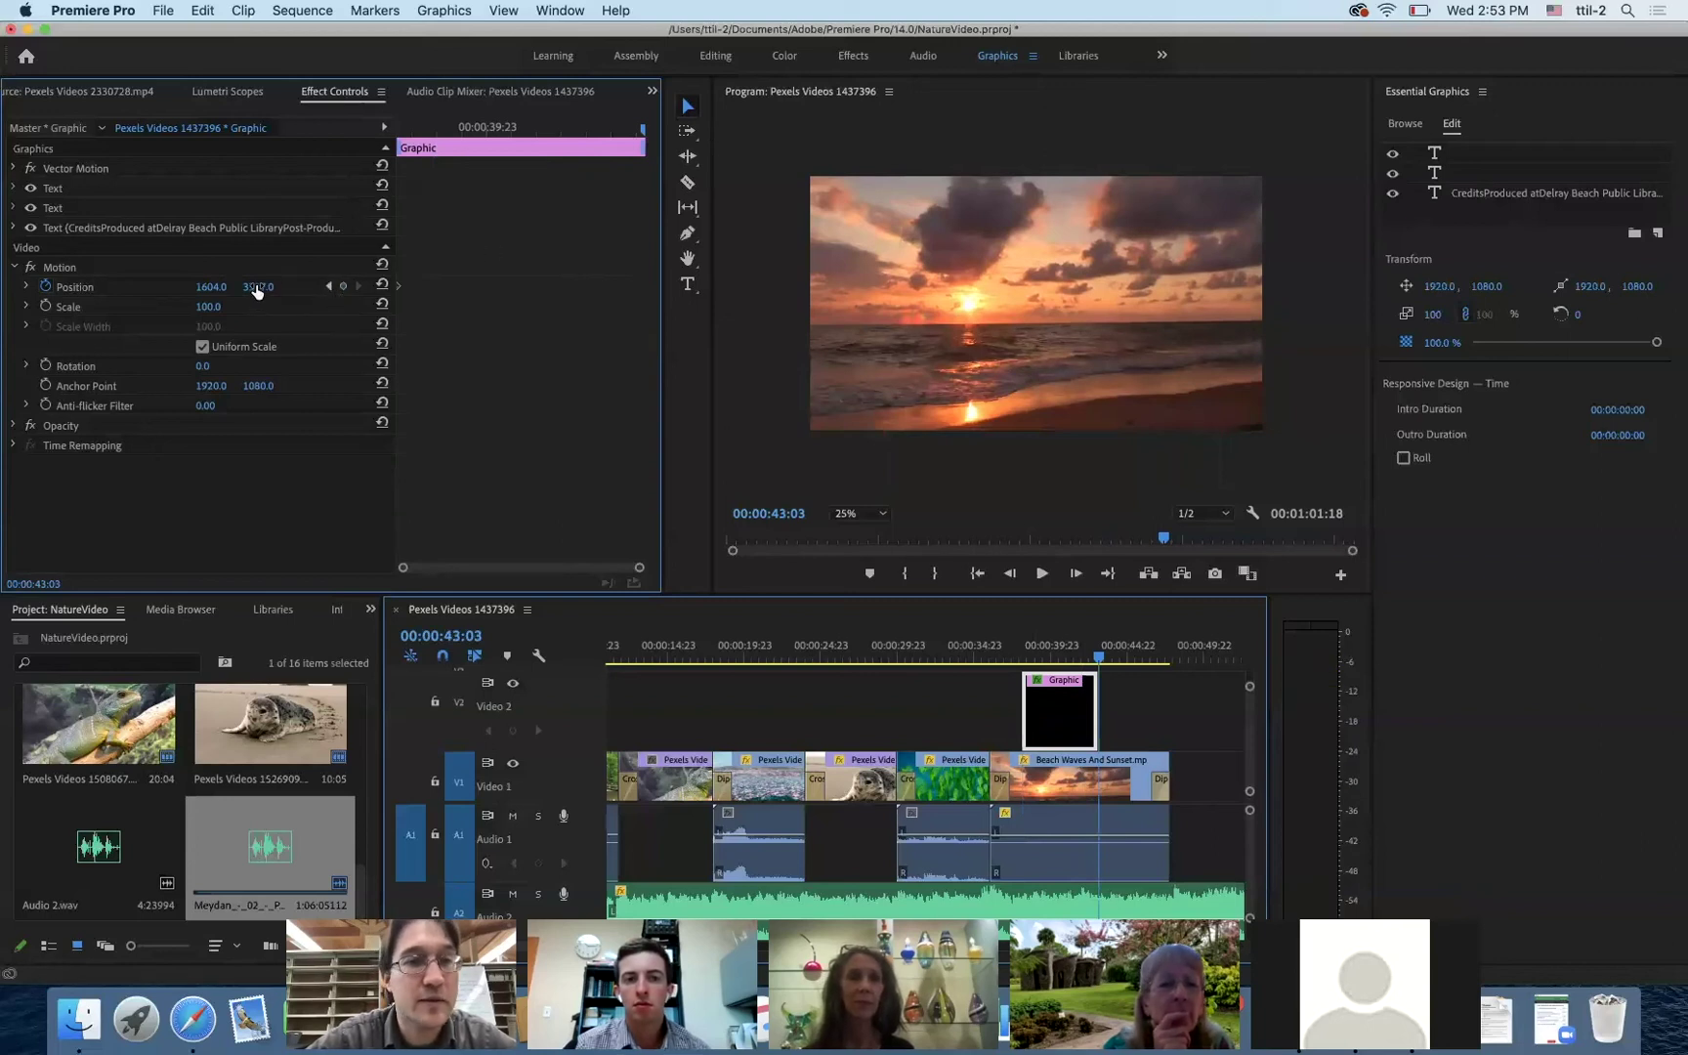
click(343, 288)
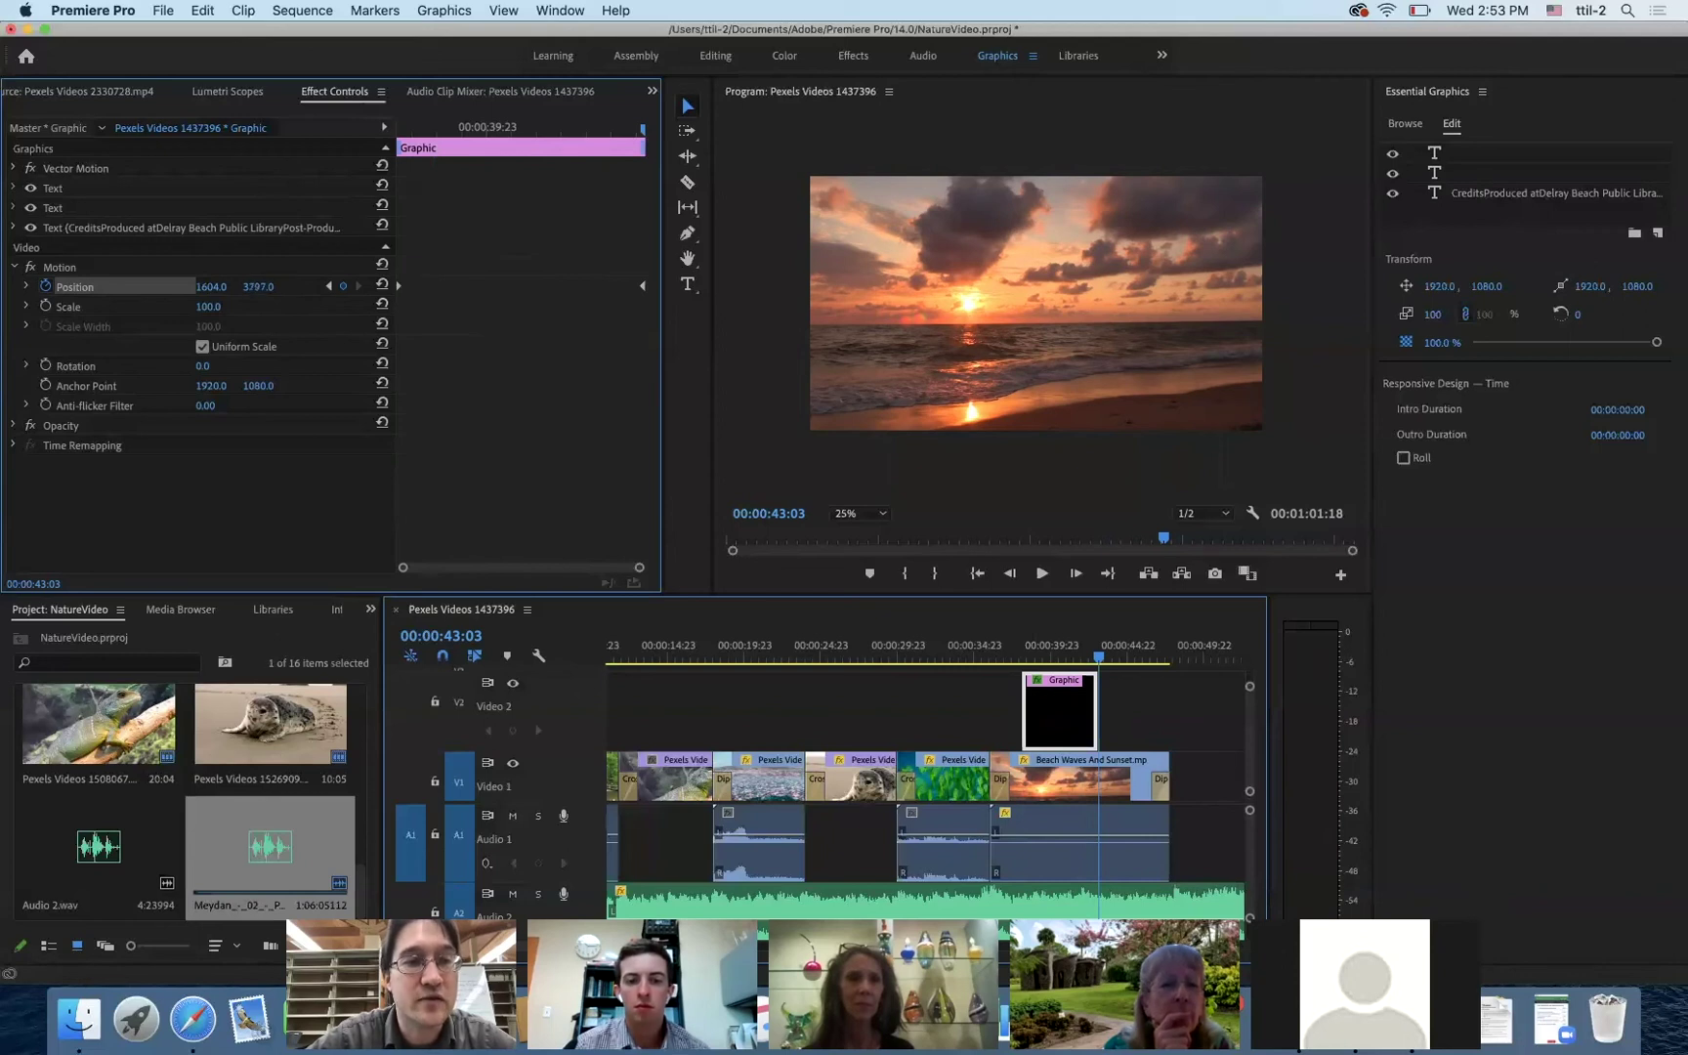
drag(258, 286, 39, 287)
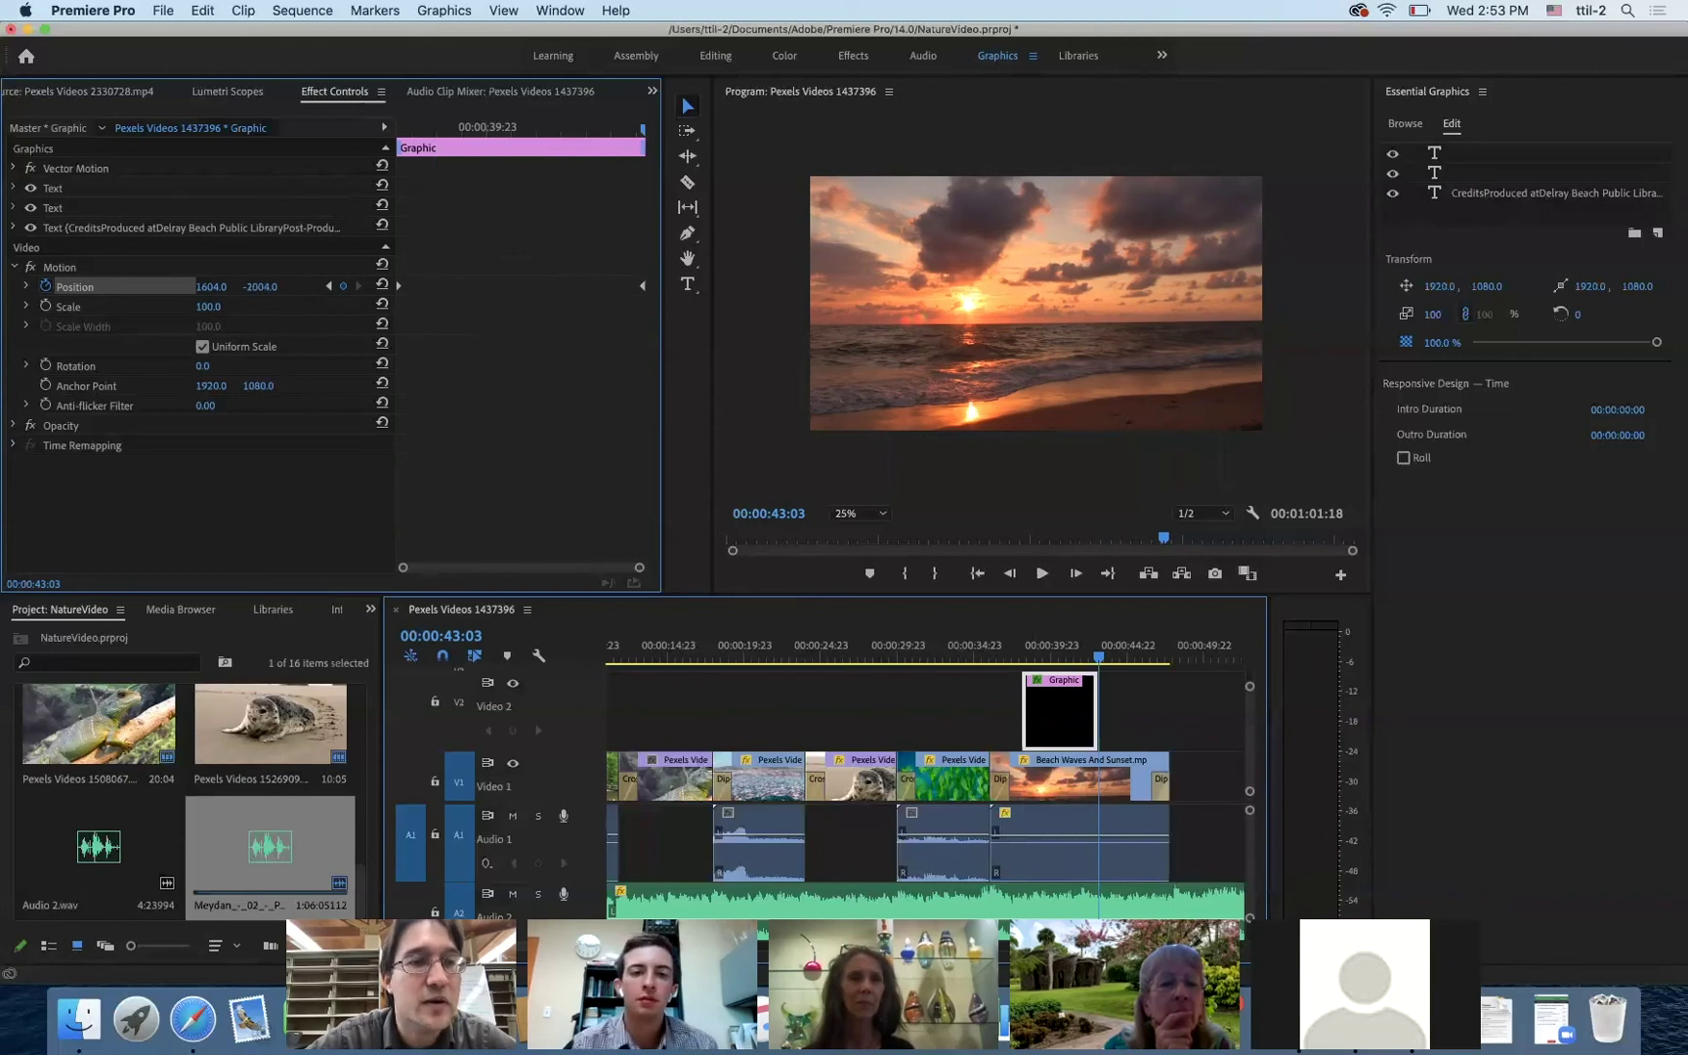
drag(40, 286, 30, 286)
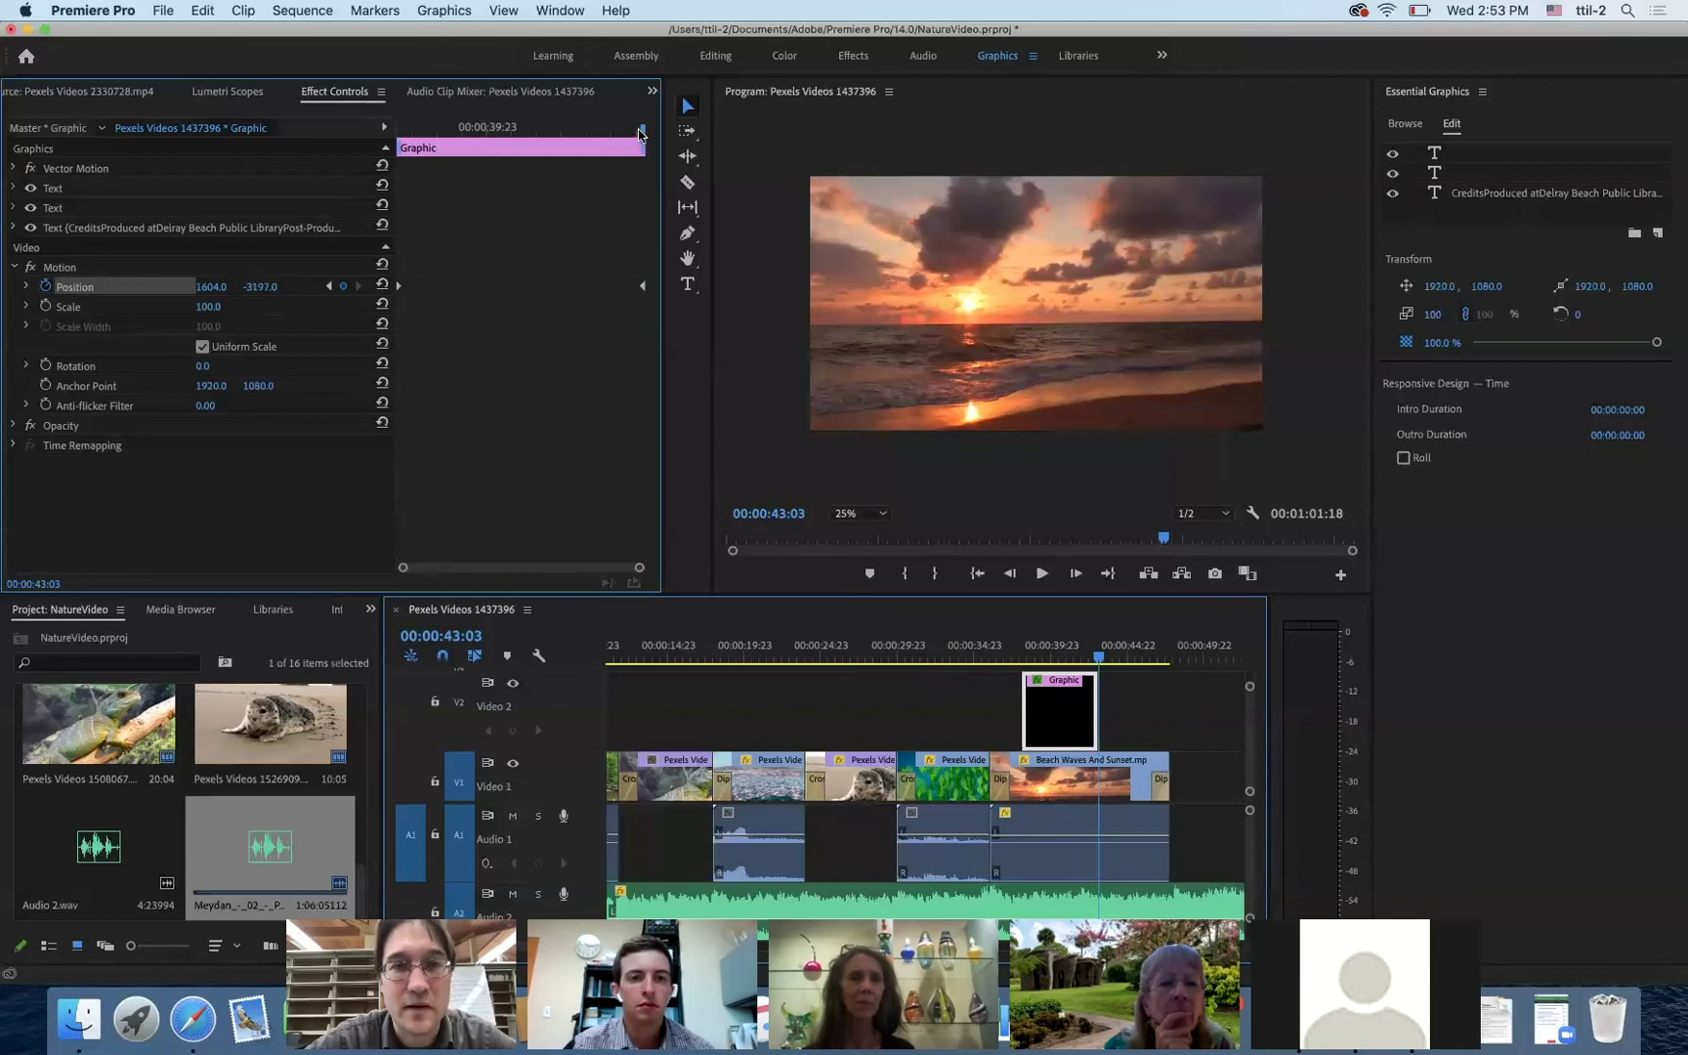
drag(642, 137, 357, 164)
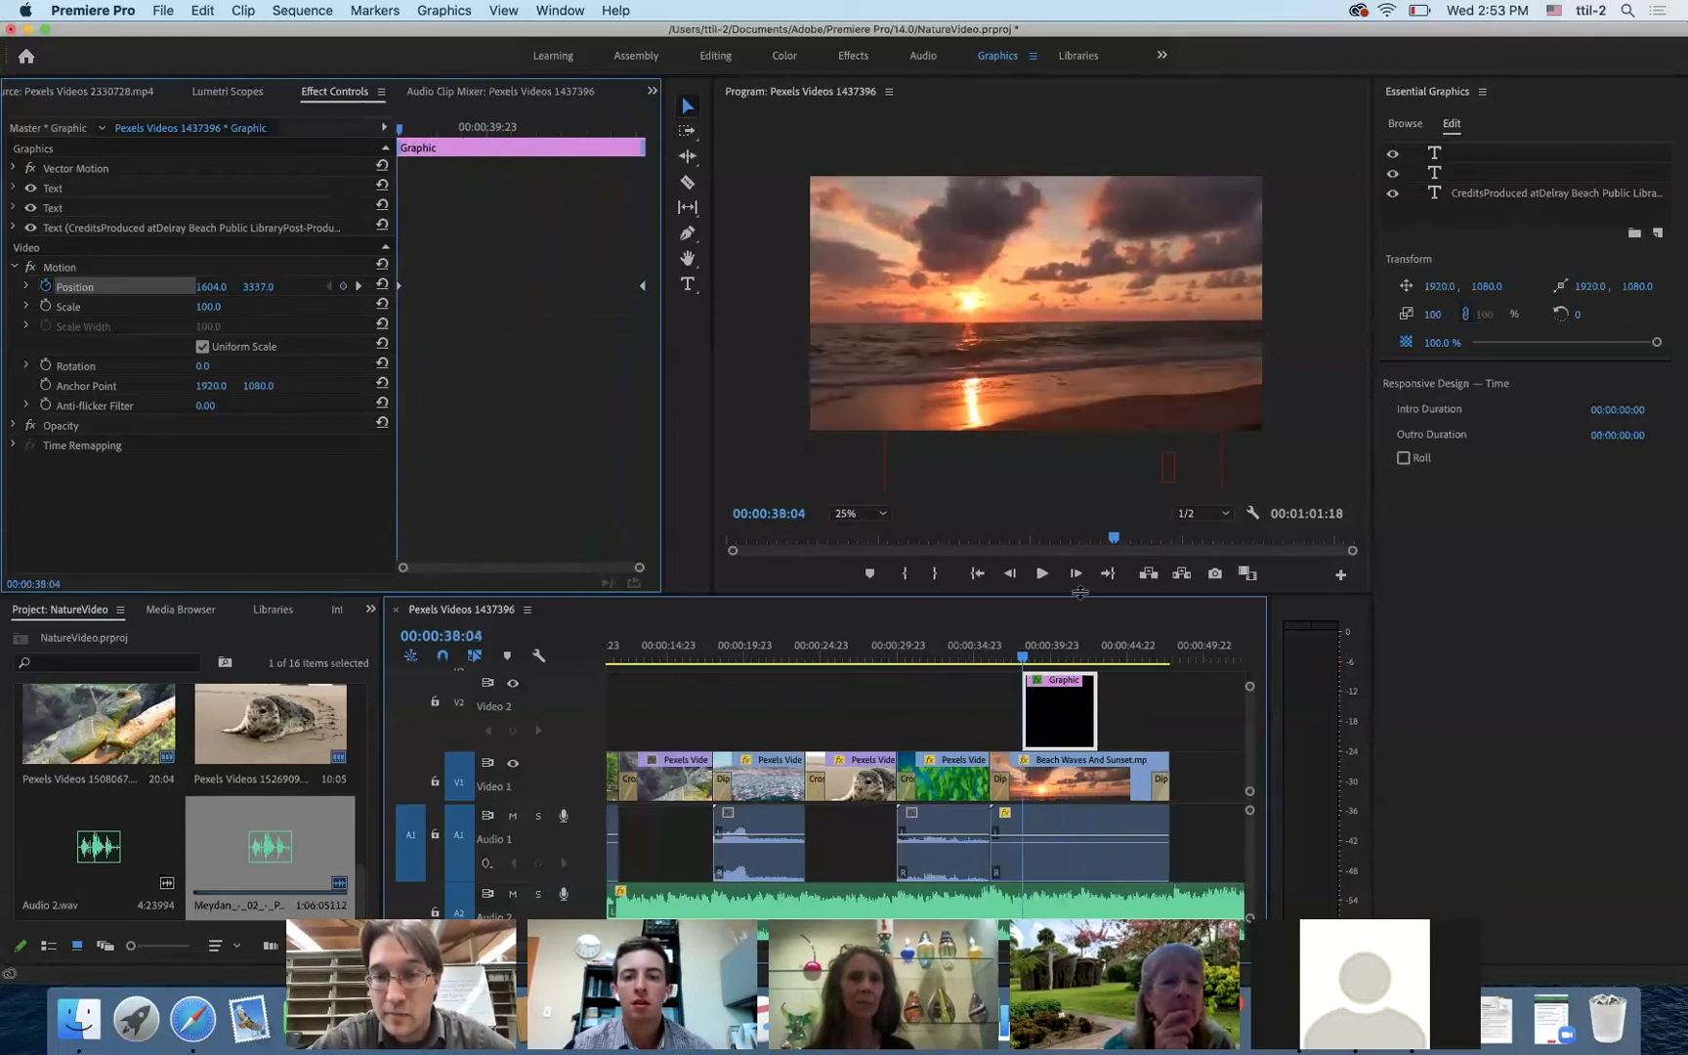
- Play the credits roll from just before it starts to review its speed
click(1003, 656)
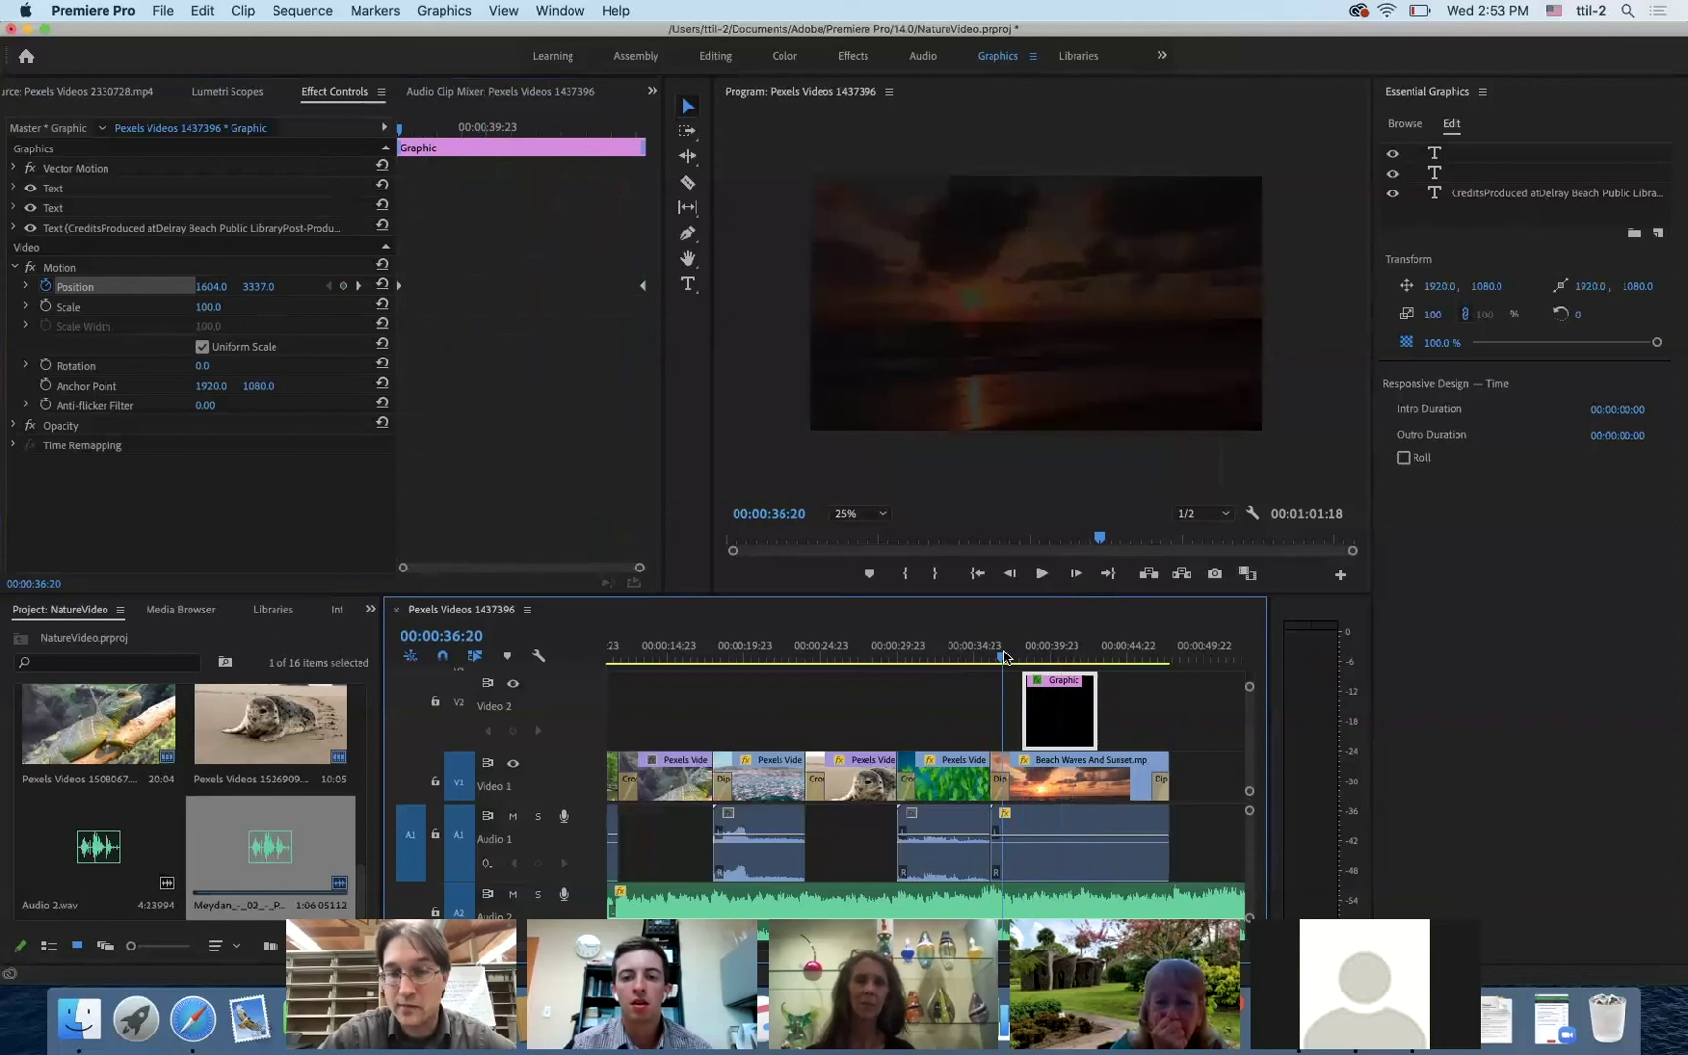
key(space)
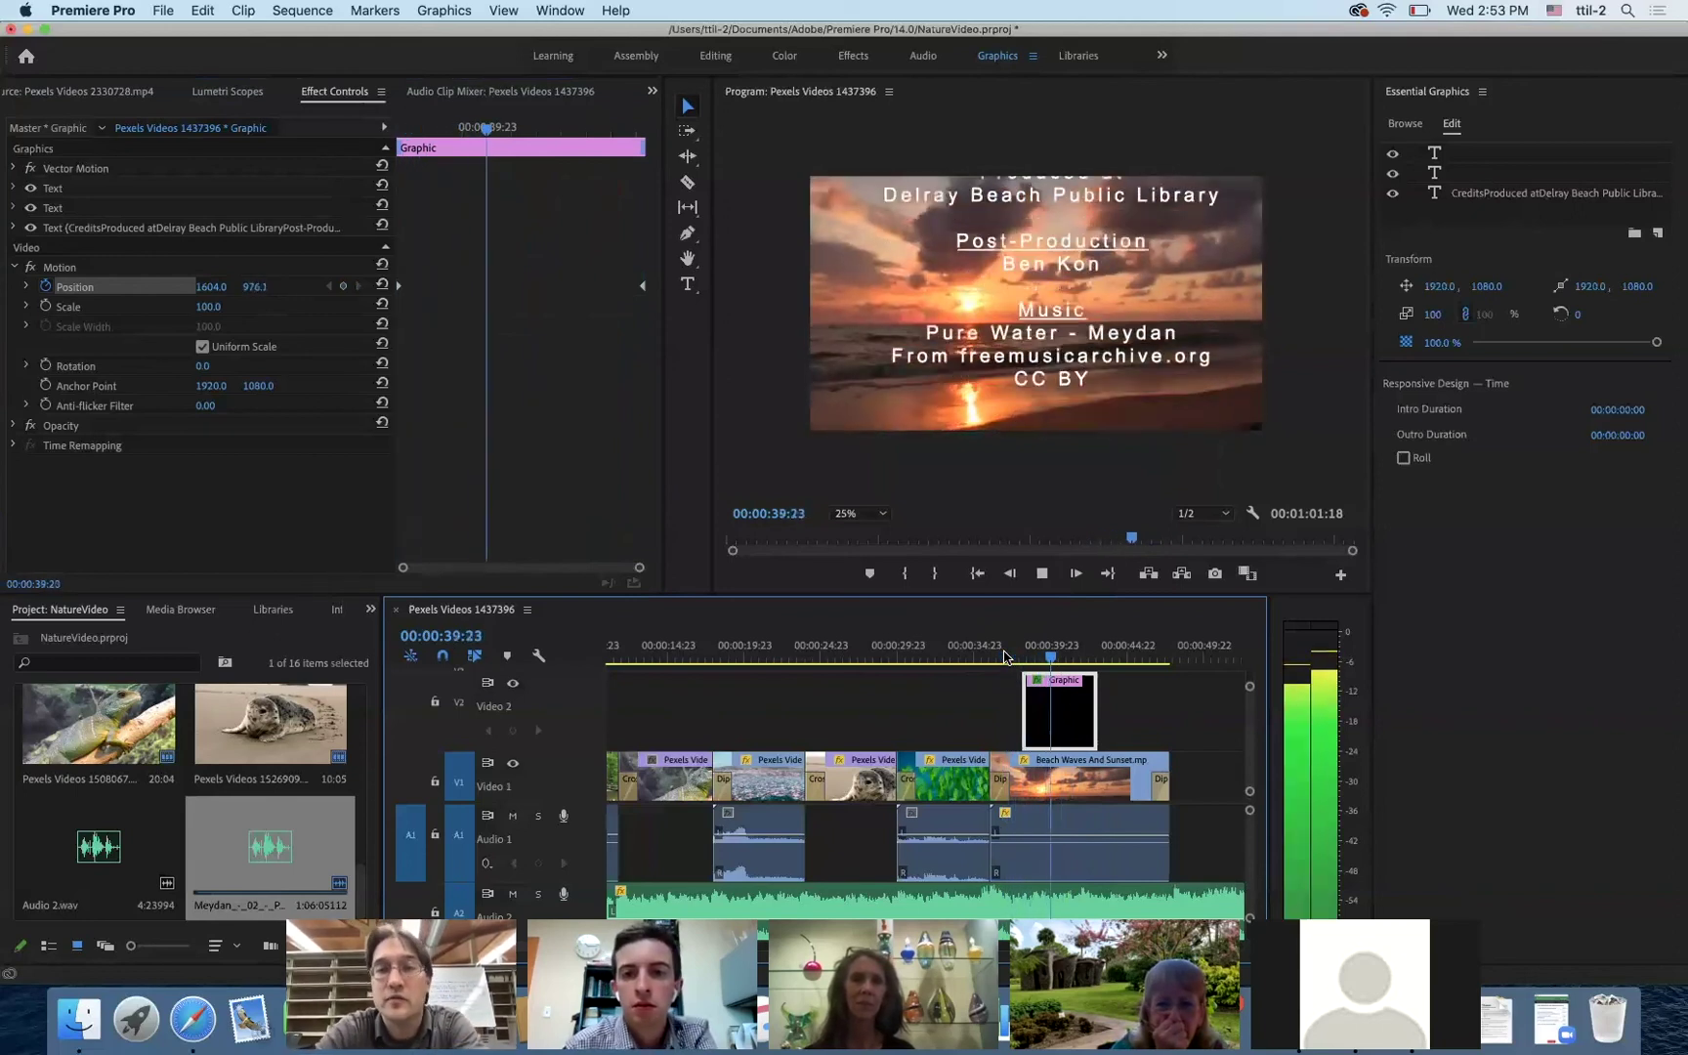
key(space)
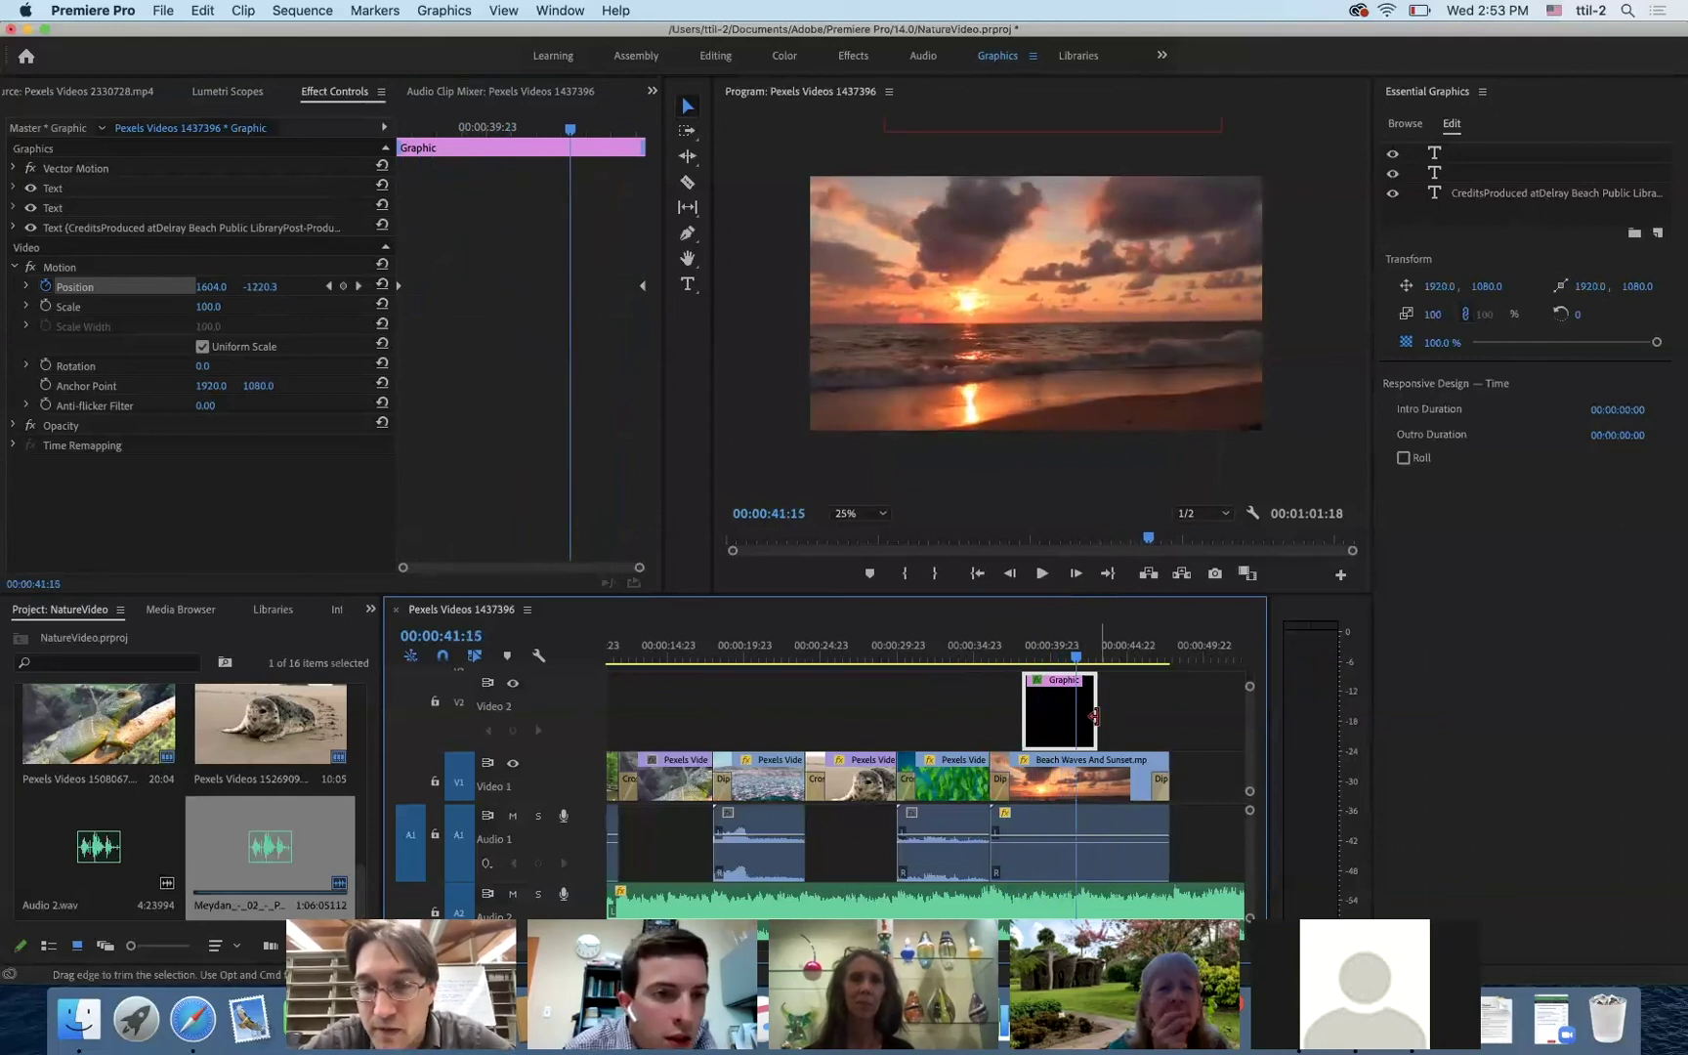
- Lengthen the credits clip to 00:00:08:09, move the final keyframe to its end, and replay
drag(1095, 716, 1168, 716)
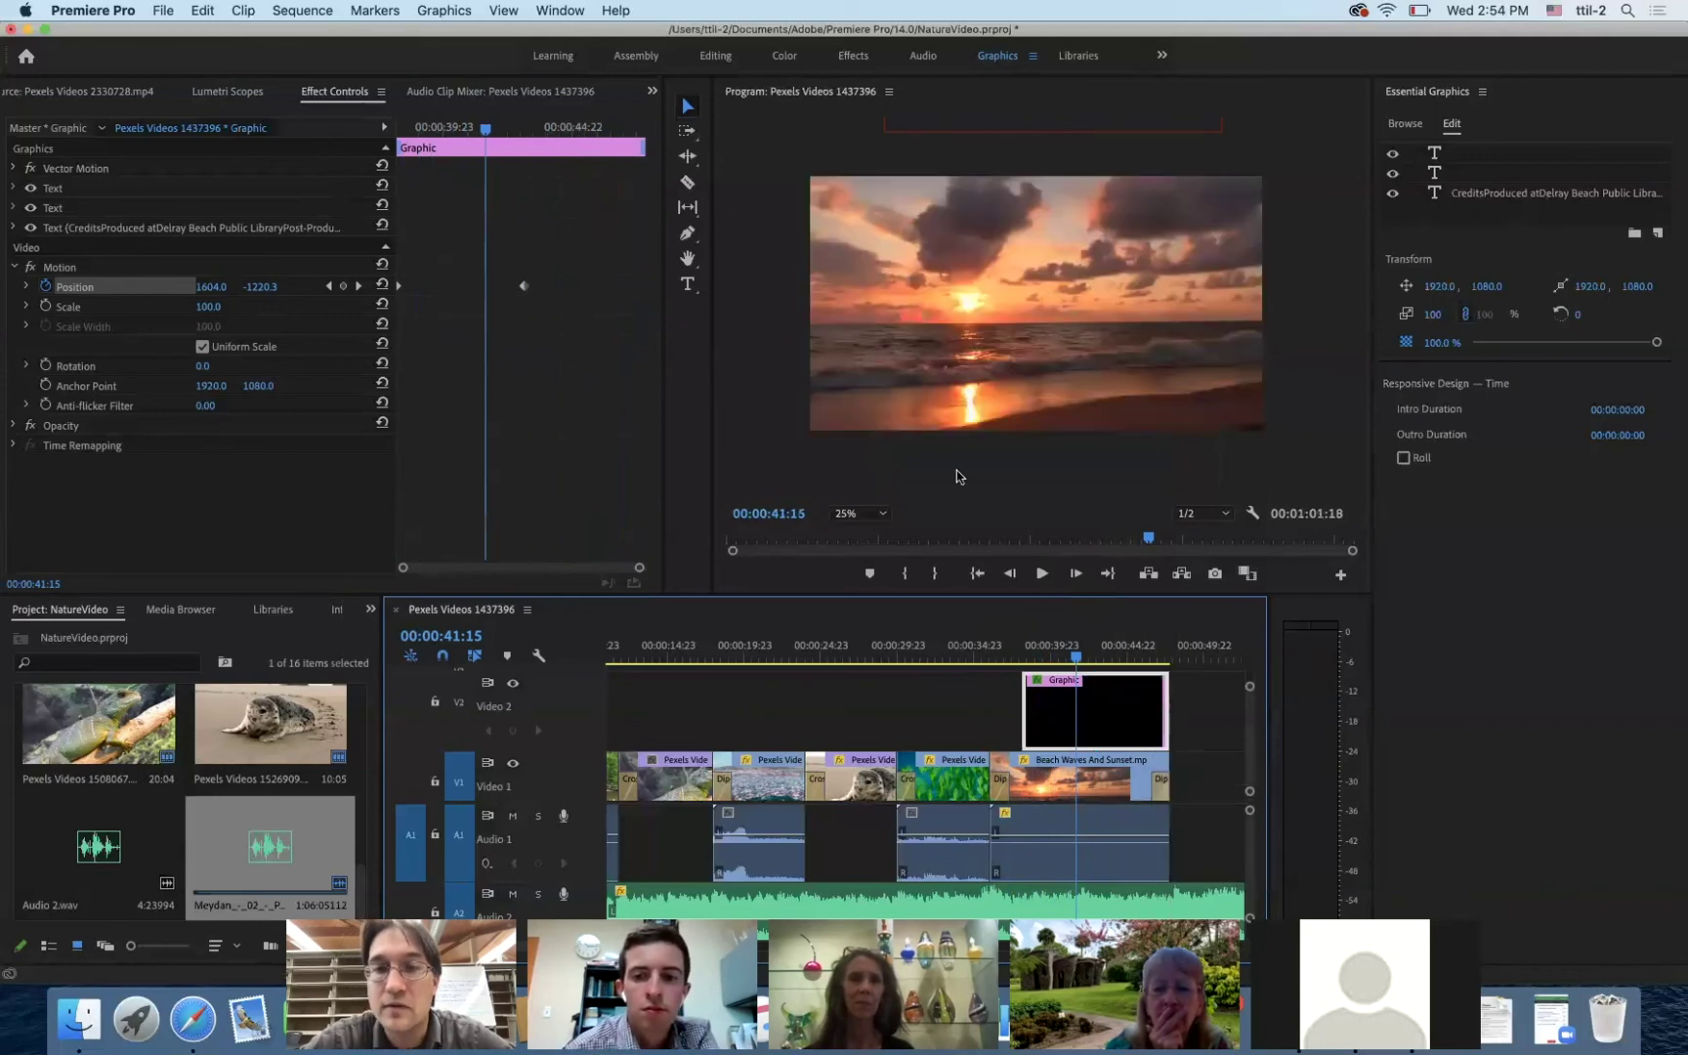
drag(525, 289, 664, 291)
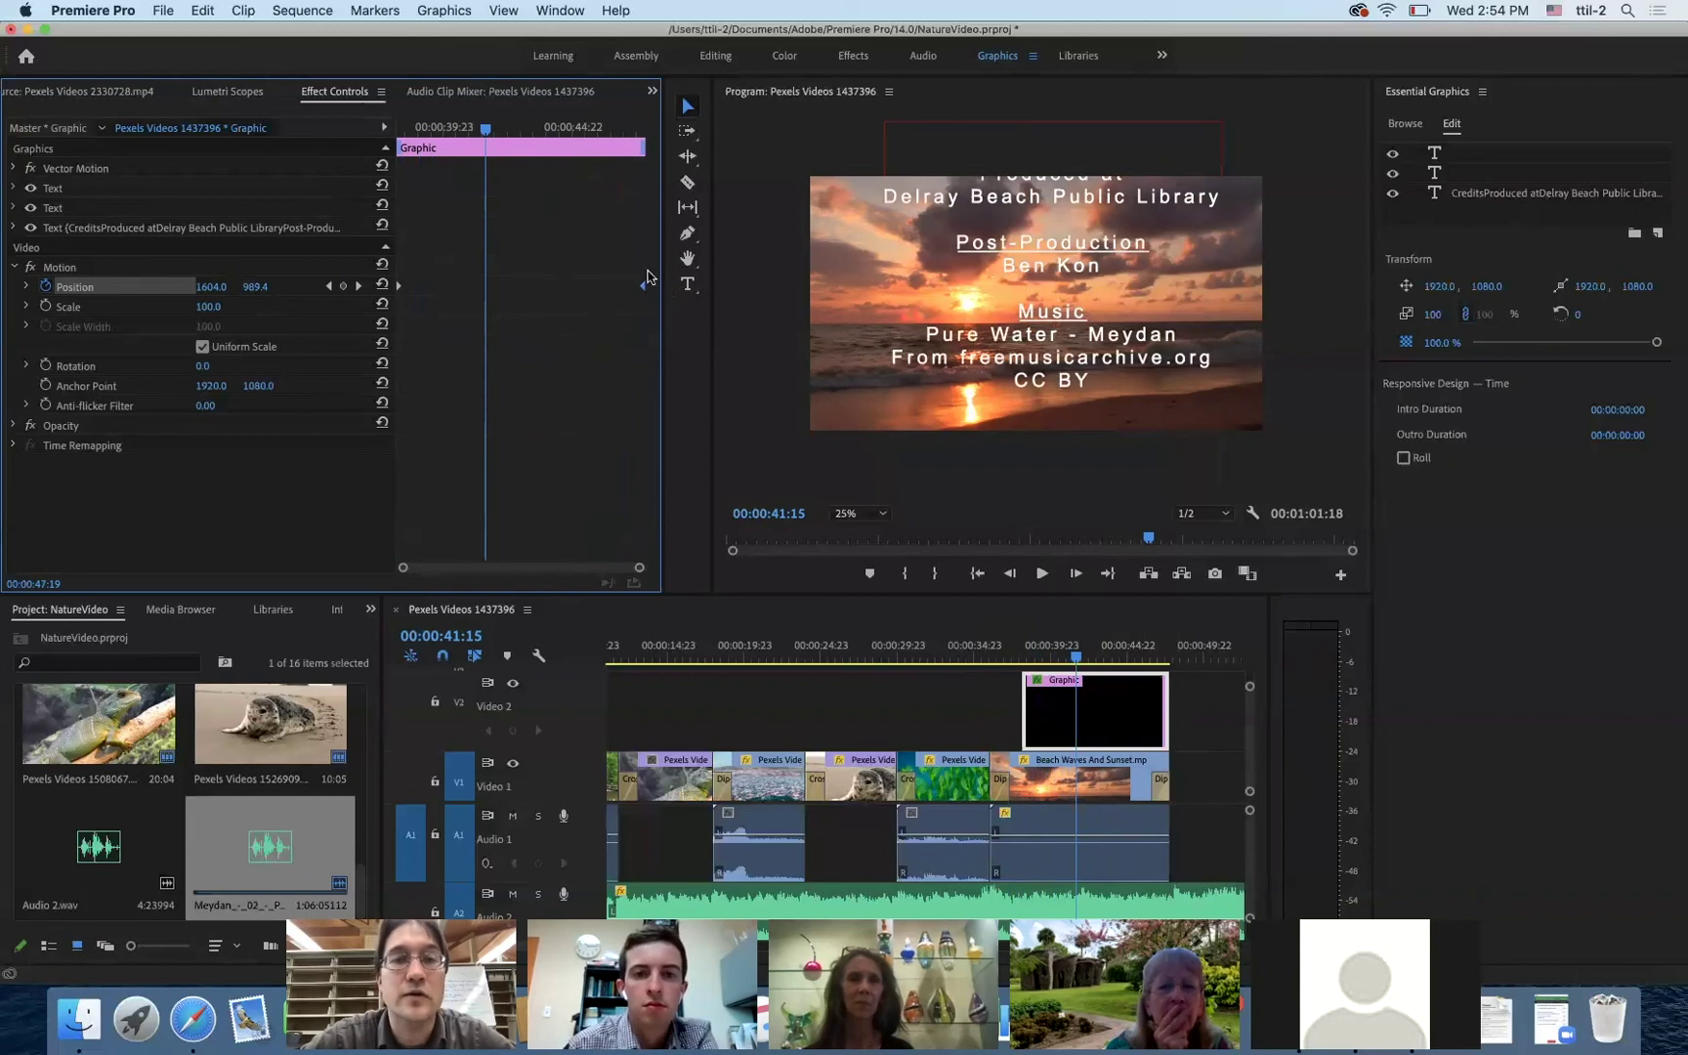
drag(457, 133, 396, 134)
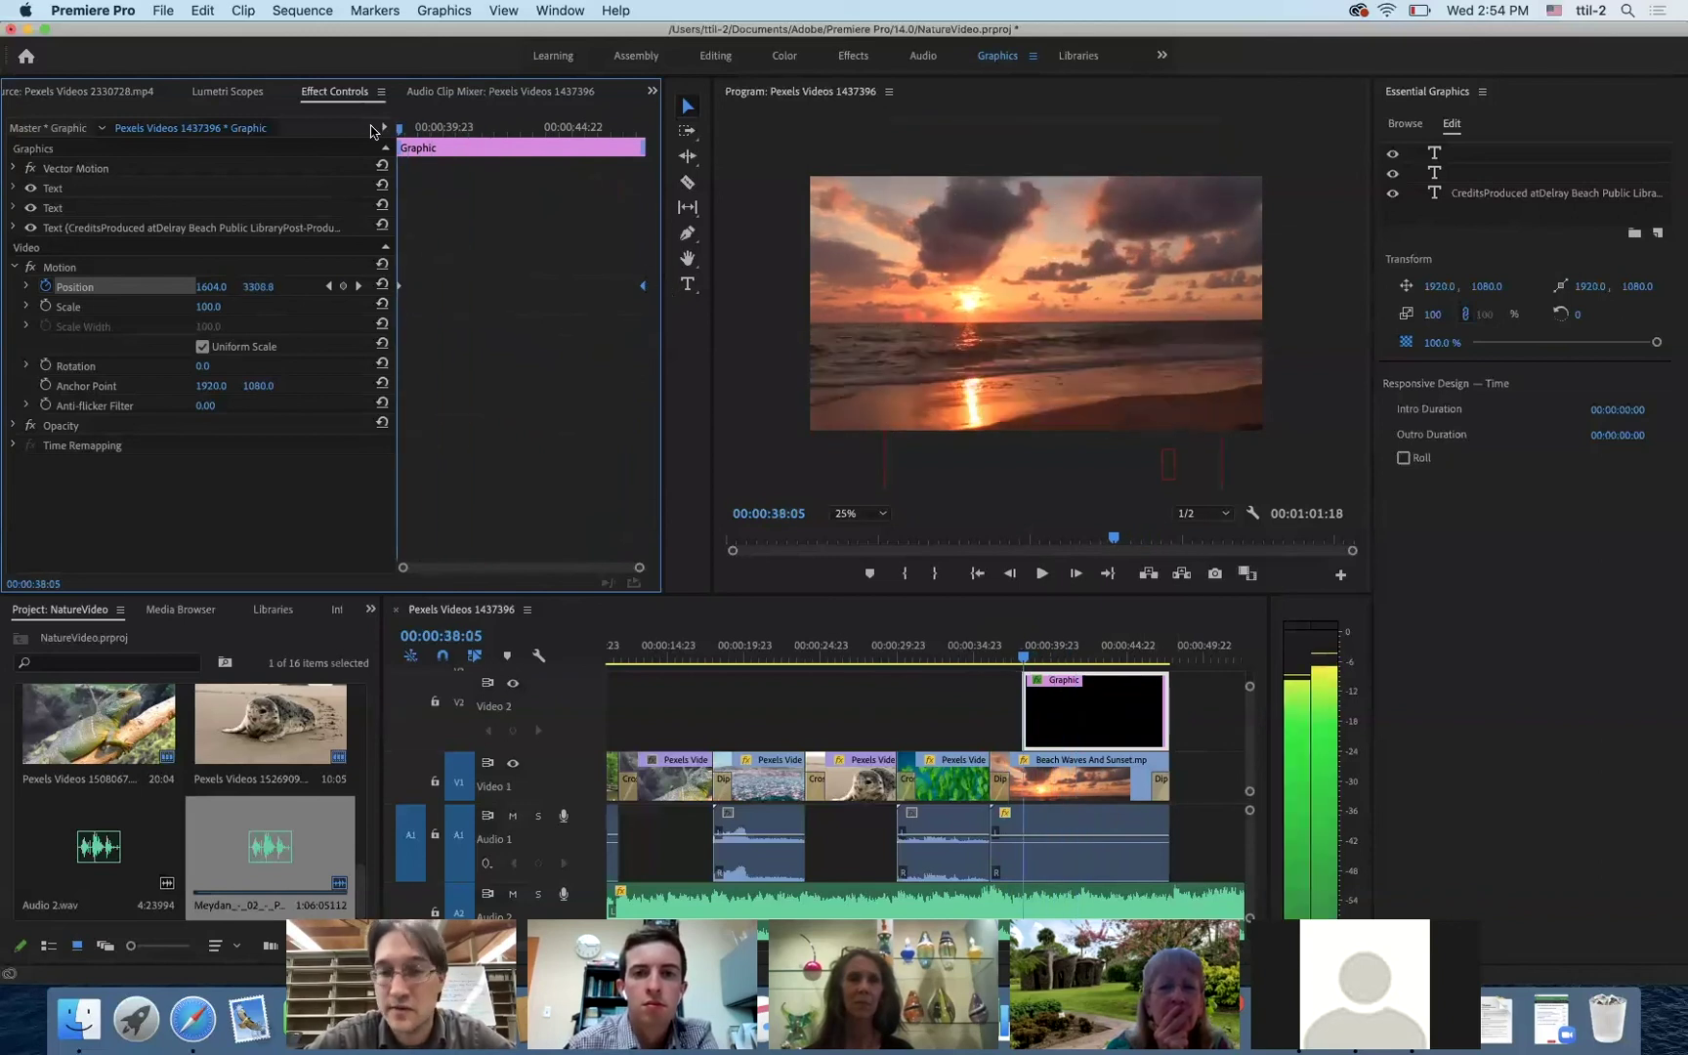
click(1011, 662)
key(space)
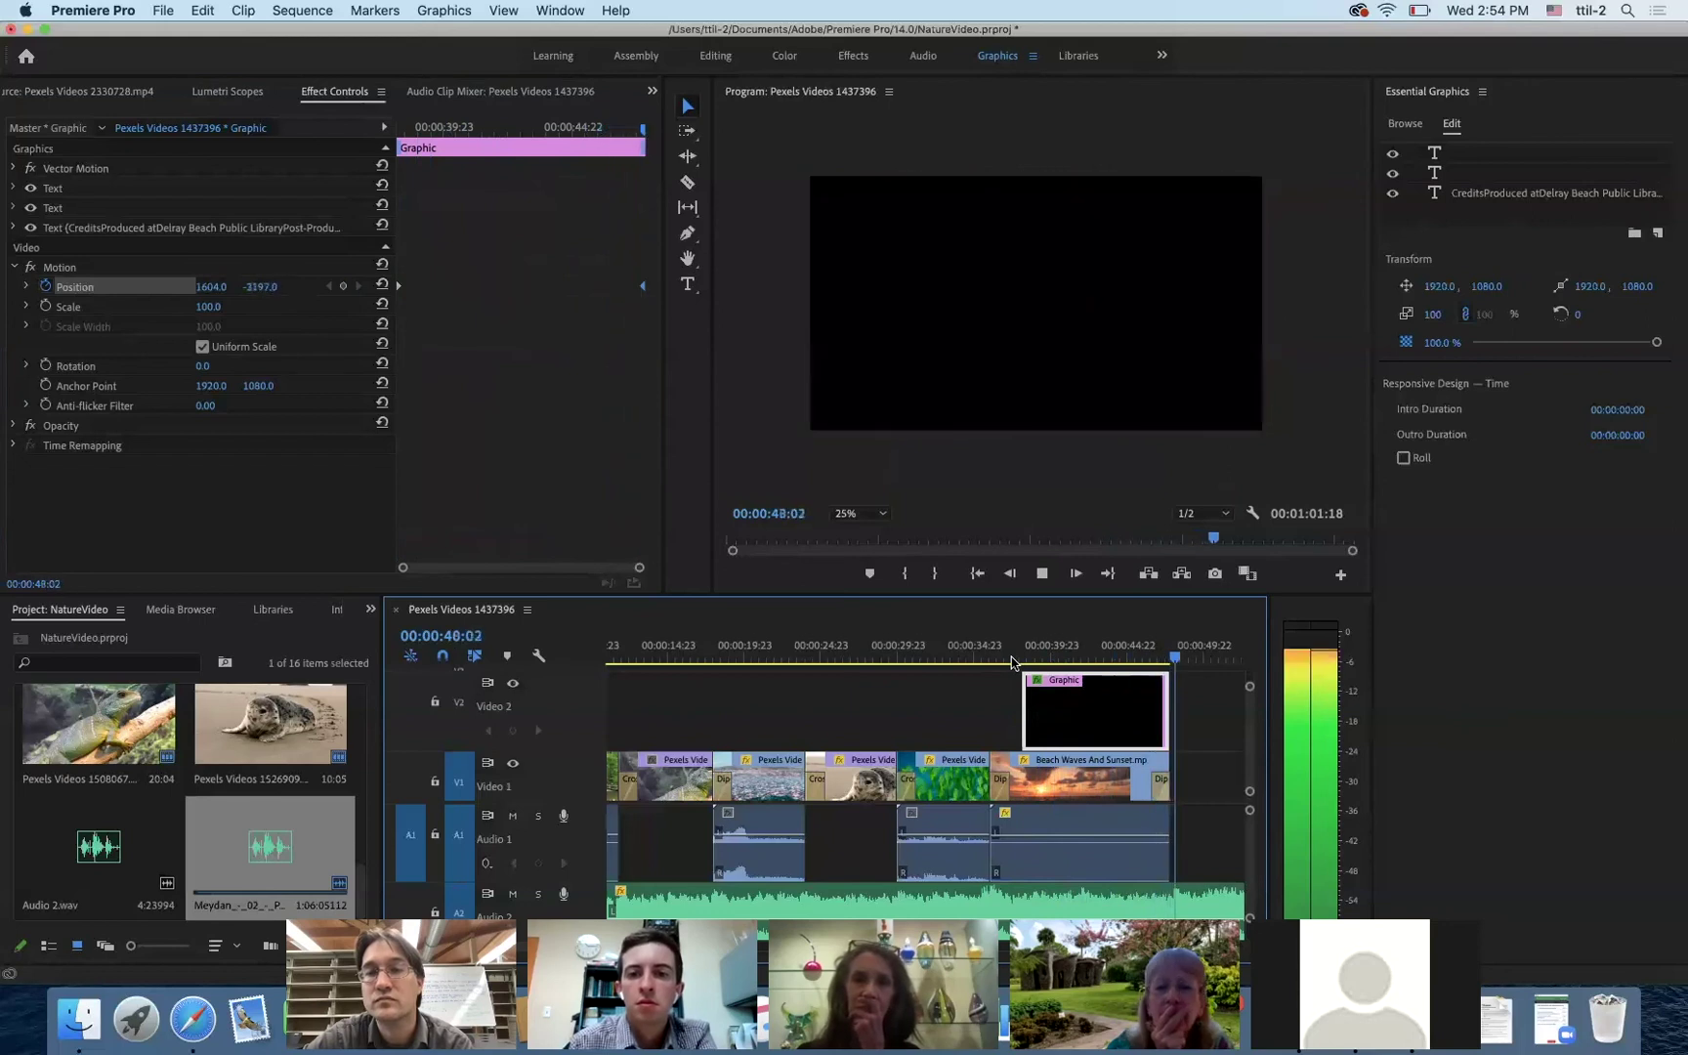
key(space)
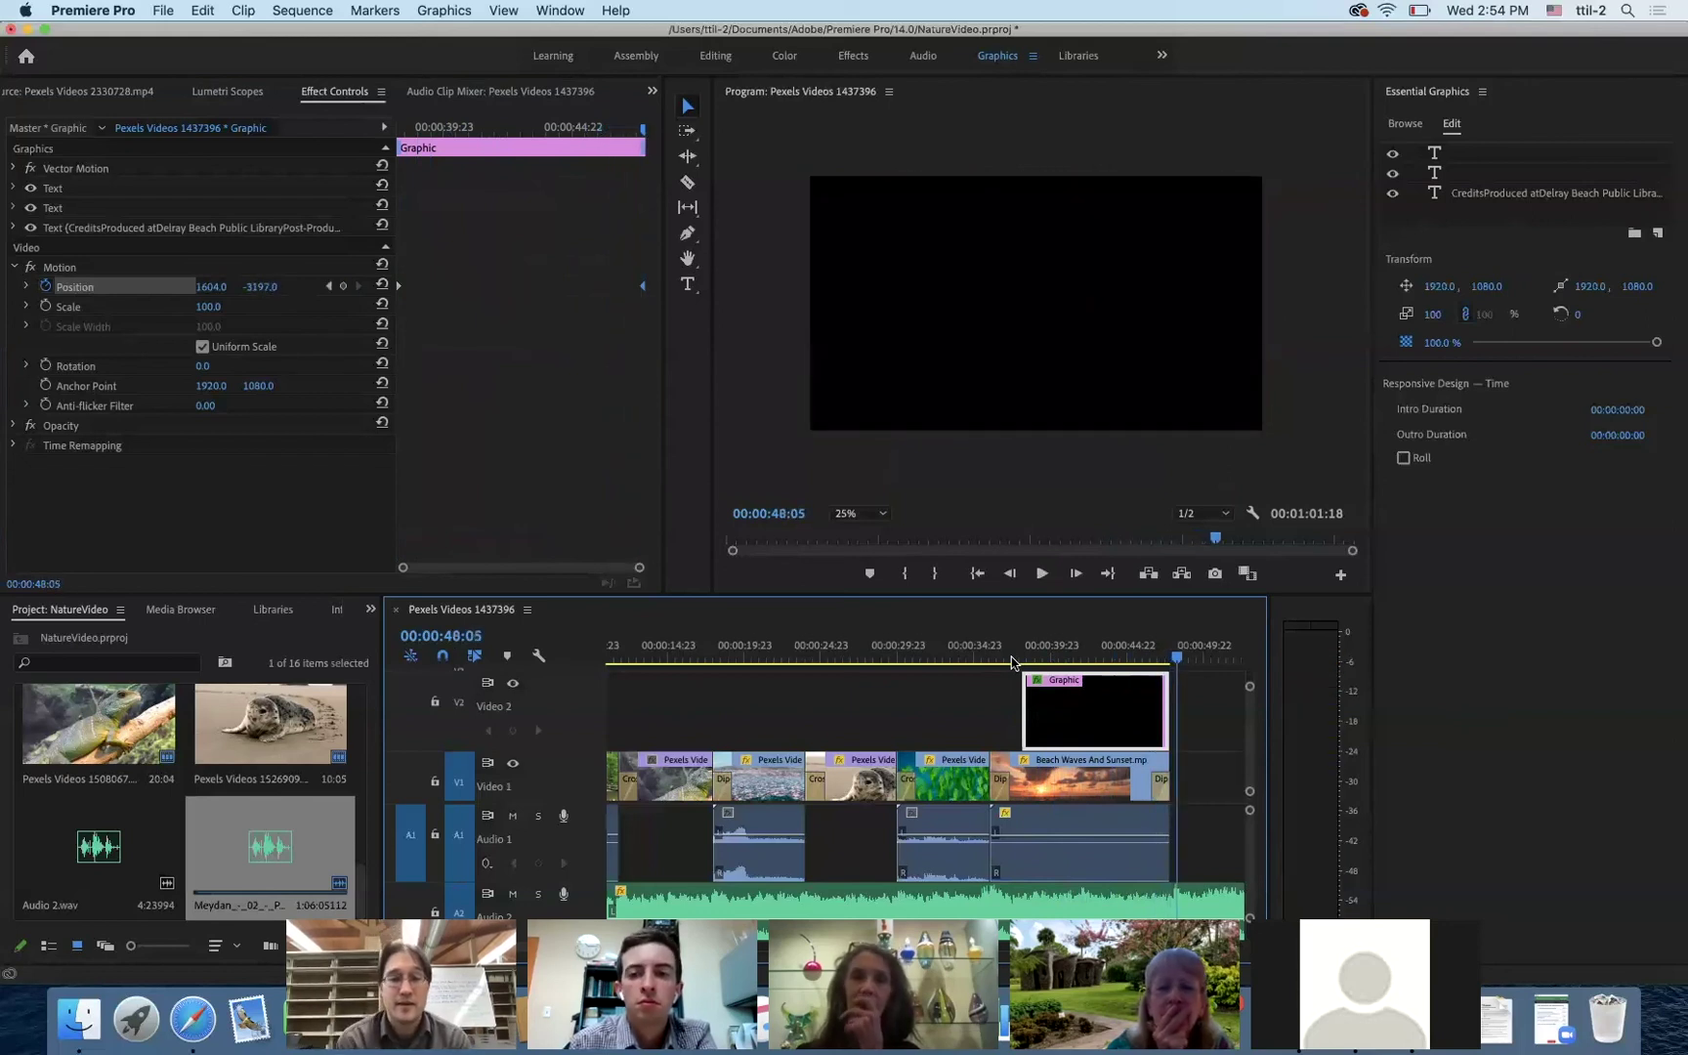